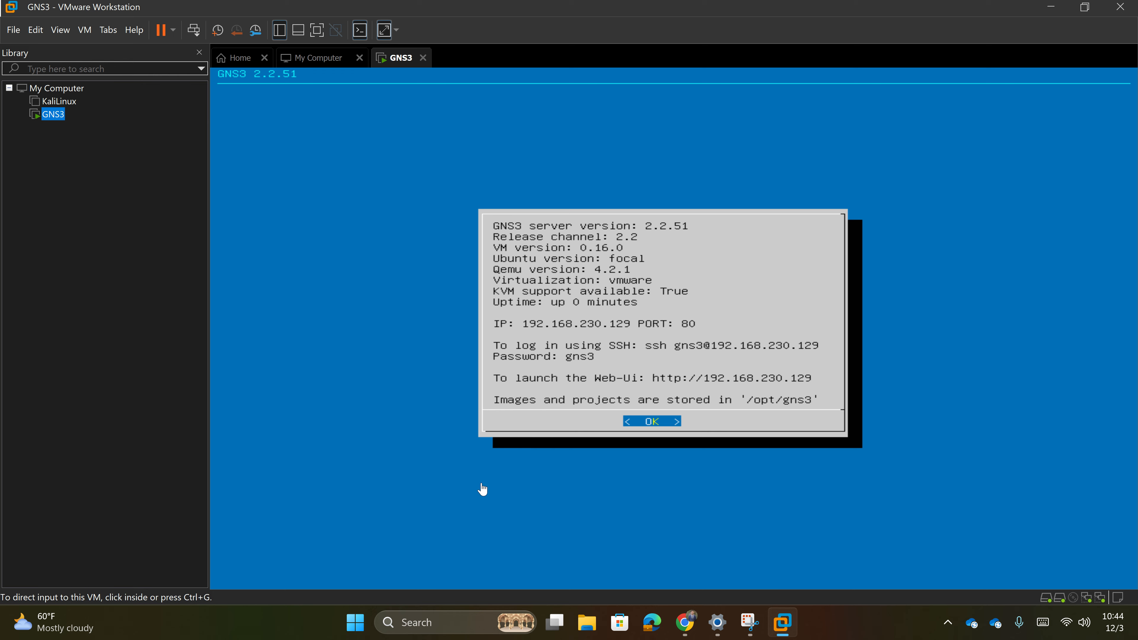
- Search Windows for 'gns3' and launch the GNS3 client
{"action": "left_click", "coordinate": [457, 618]}
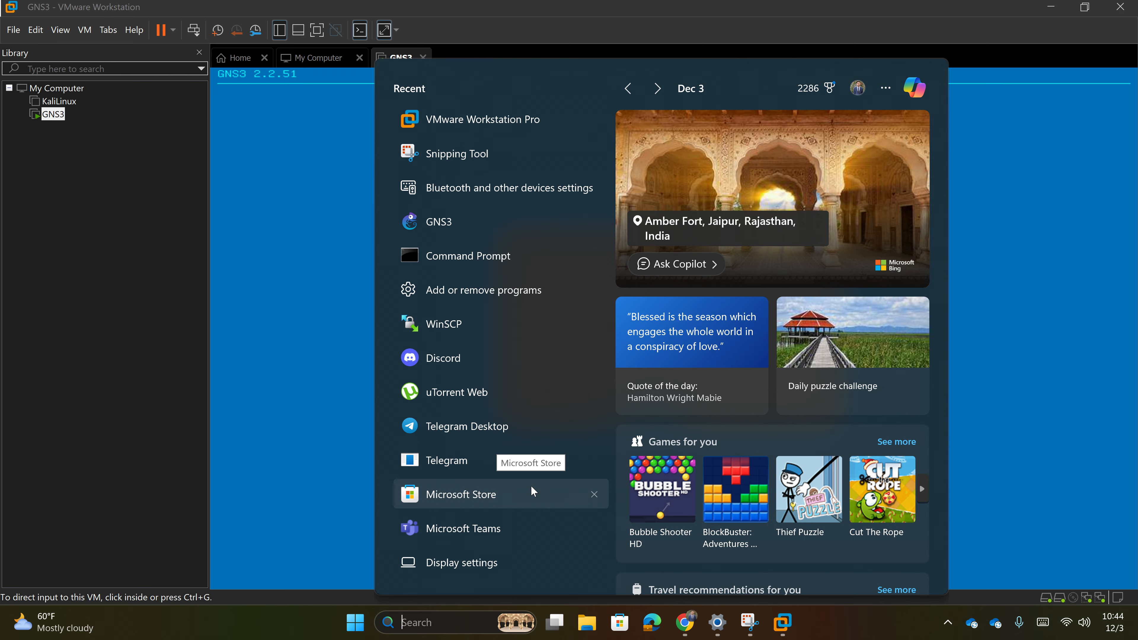
{"action": "type", "text": "gns3"}
{"action": "key", "text": "Return"}
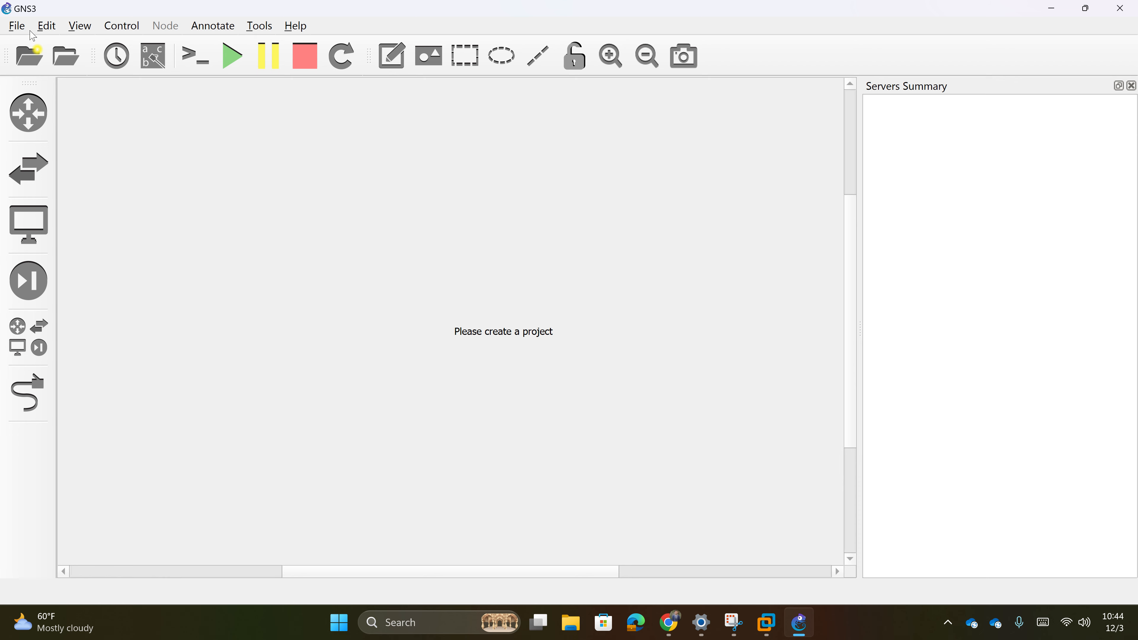
- Open Recording.gns3 from E:\GNS3 Projects\Recording\Recording via File > Open project
{"action": "left_click", "coordinate": [18, 27]}
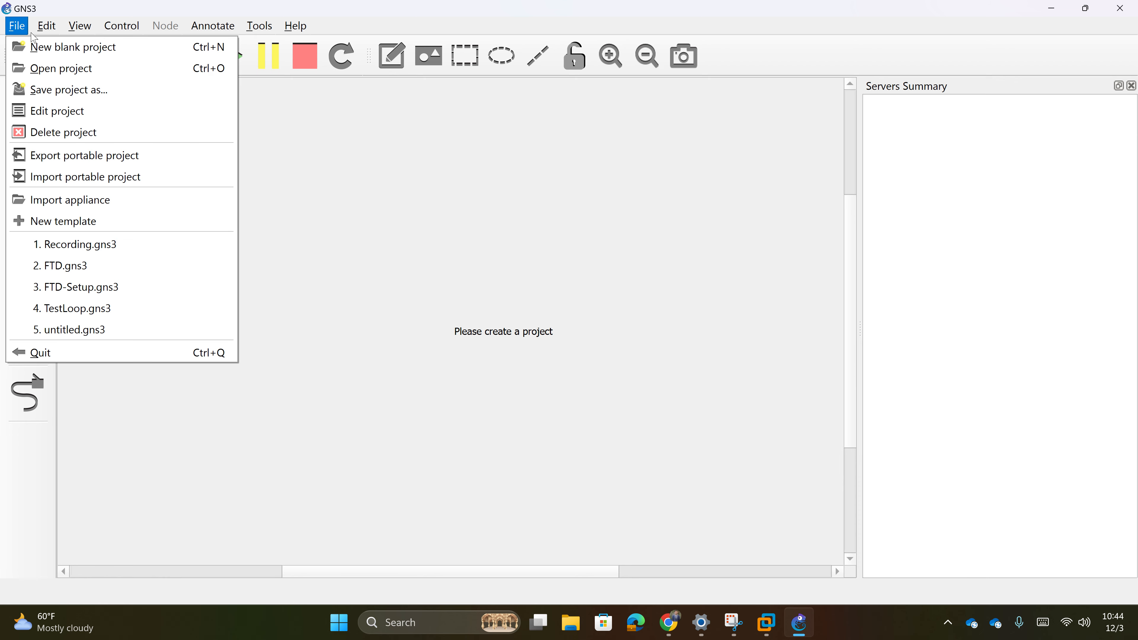
{"action": "left_click", "coordinate": [128, 68]}
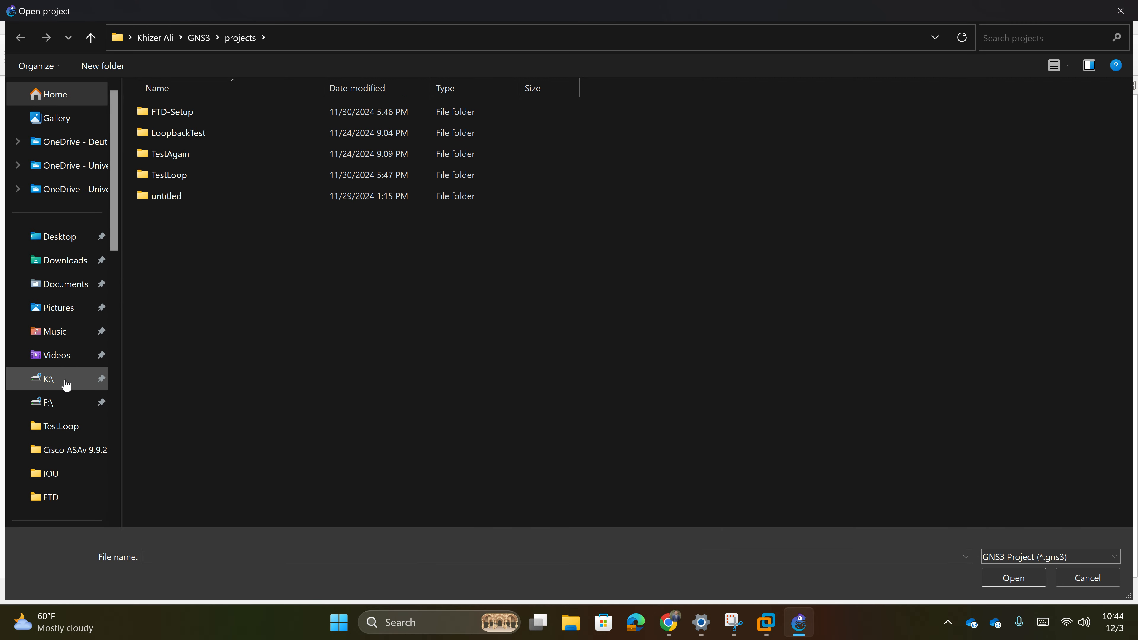
{"action": "scroll", "coordinate": [75, 379], "scroll_direction": "down", "scroll_amount": 5}
{"action": "left_click", "coordinate": [58, 231]}
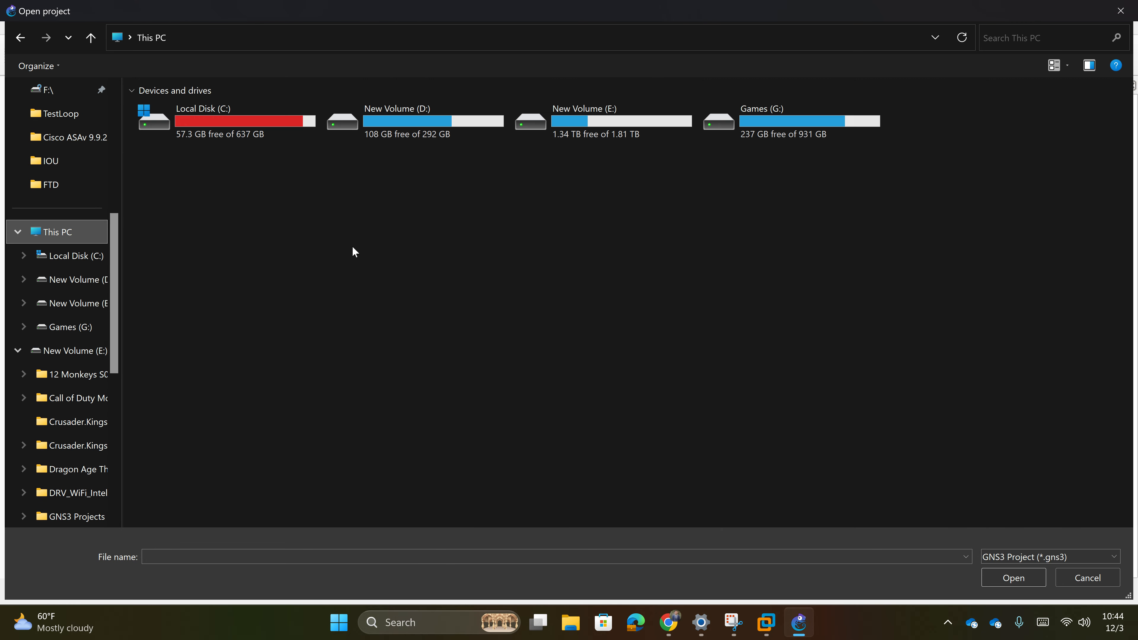
{"action": "double_click", "coordinate": [617, 134]}
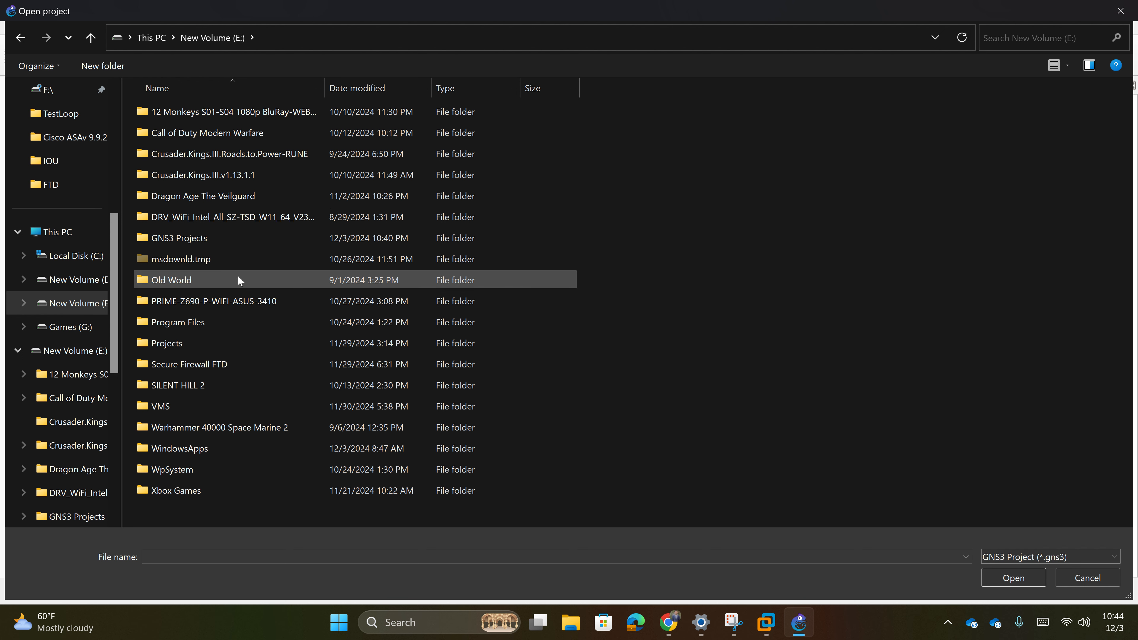
{"action": "key", "text": "g"}
{"action": "double_click", "coordinate": [210, 245]}
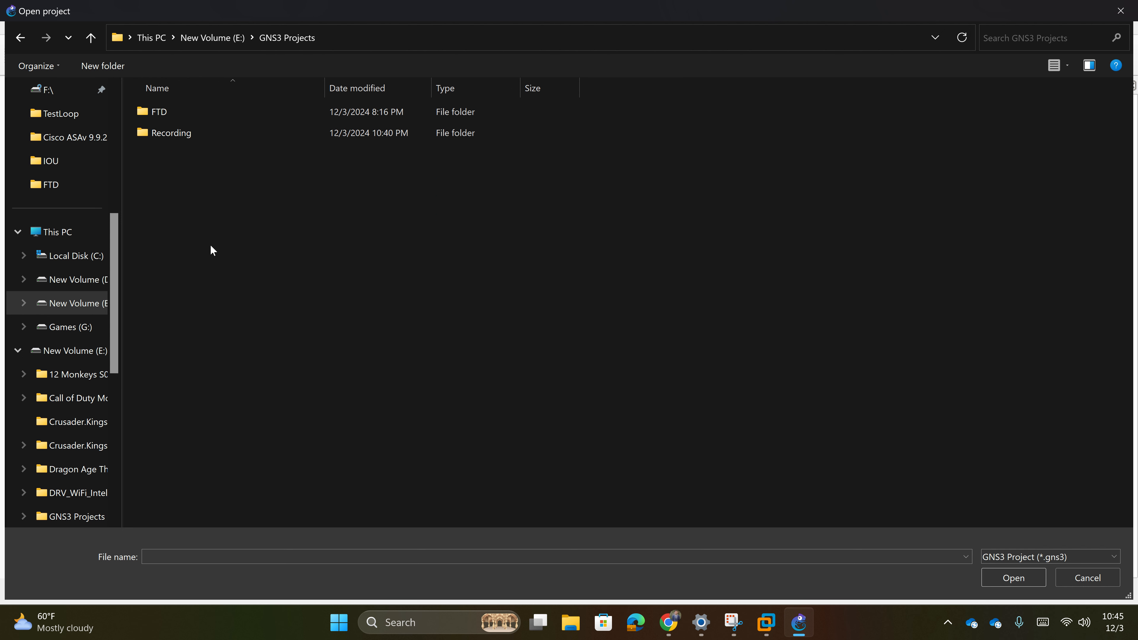
{"action": "double_click", "coordinate": [267, 134]}
{"action": "double_click", "coordinate": [231, 117]}
{"action": "double_click", "coordinate": [223, 137]}
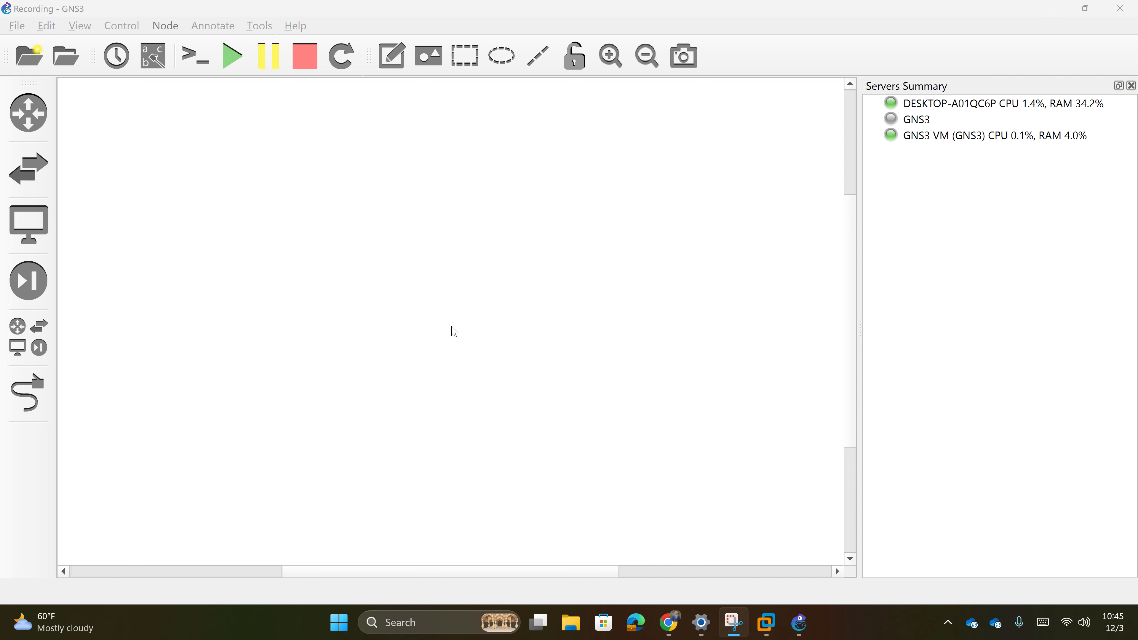
{"action": "scroll", "coordinate": [492, 336], "scroll_direction": "down", "scroll_amount": 2}
{"action": "scroll", "coordinate": [482, 338], "scroll_direction": "up", "scroll_amount": 5}
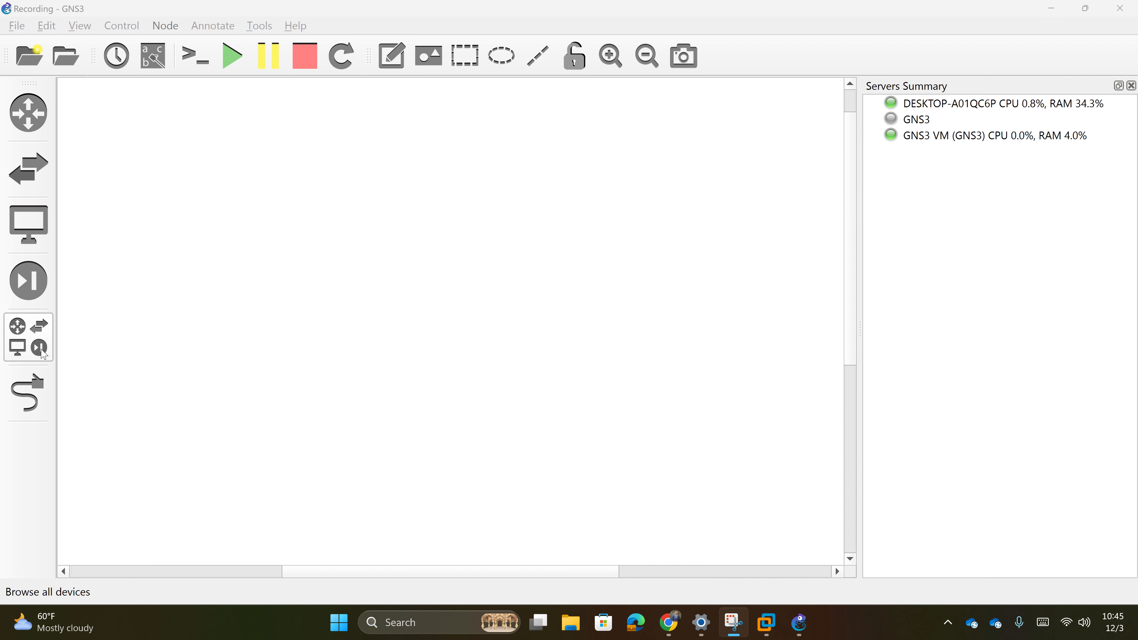
{"action": "left_click_drag", "start_coordinate": [445, 570], "coordinate": [240, 580]}
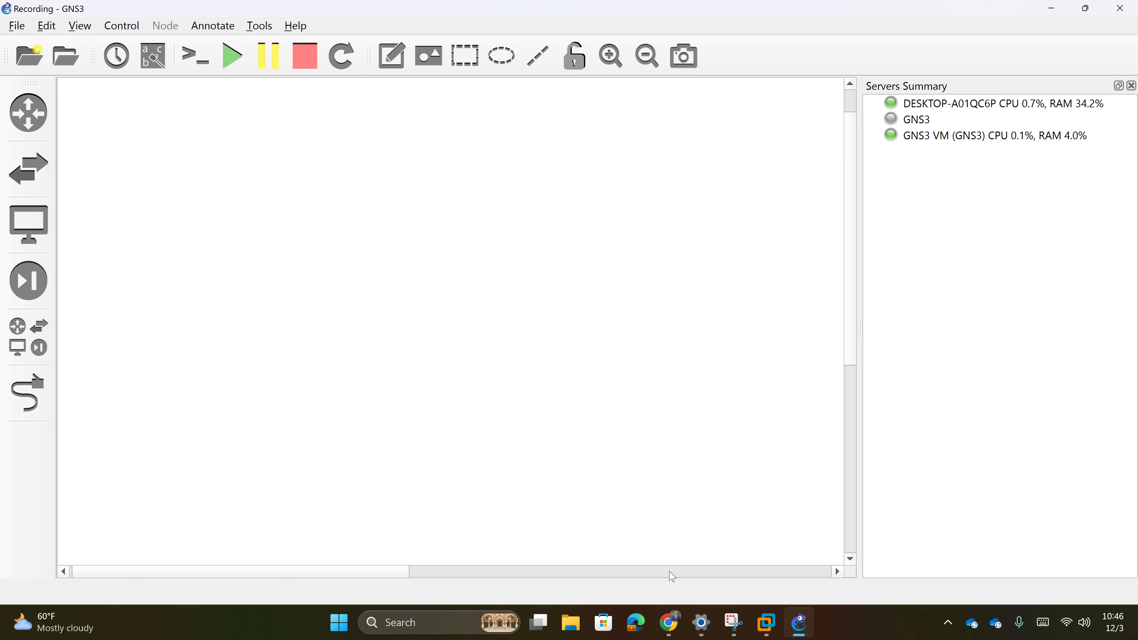
{"action": "left_click", "coordinate": [668, 628]}
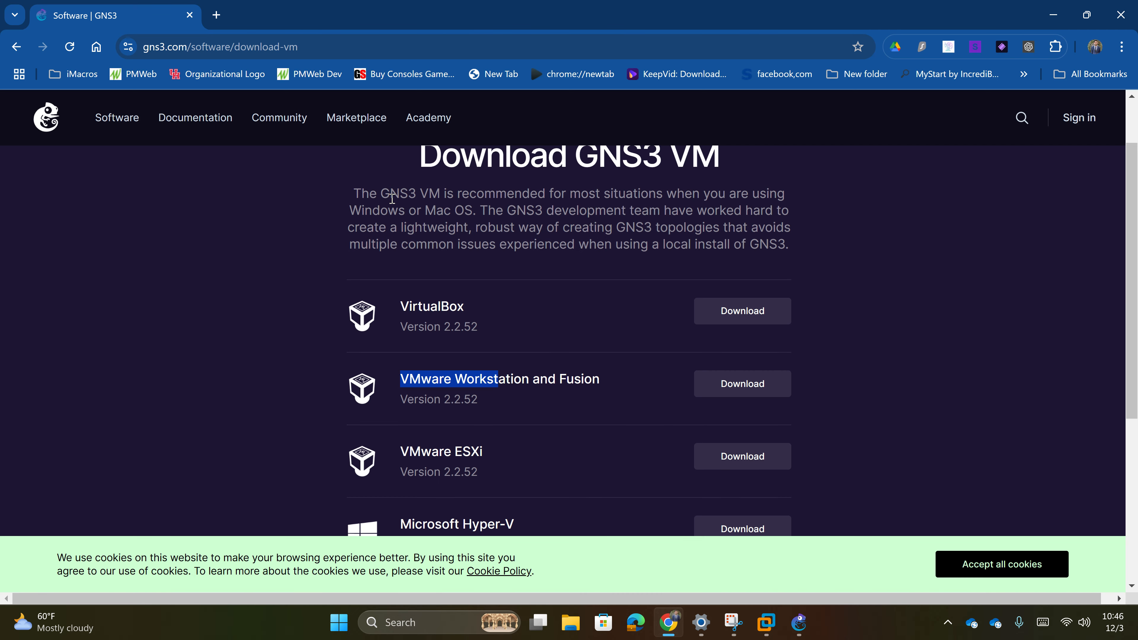
{"action": "left_click", "coordinate": [1053, 15]}
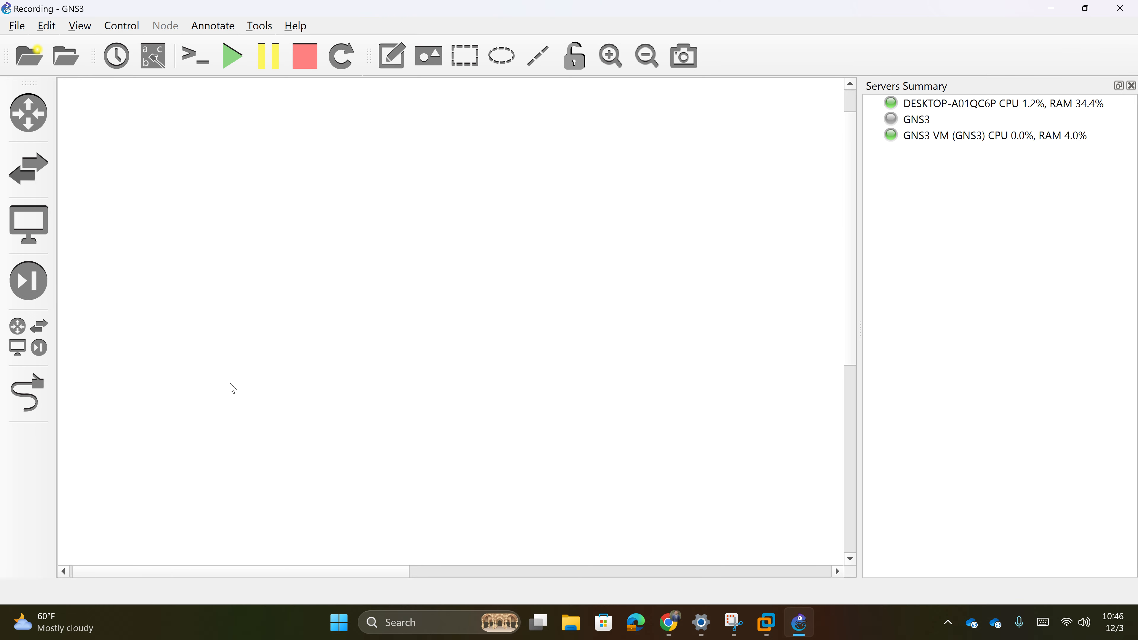
- Search Windows for 'network' and open View network connections to list the adapters
{"action": "left_click", "coordinate": [428, 621]}
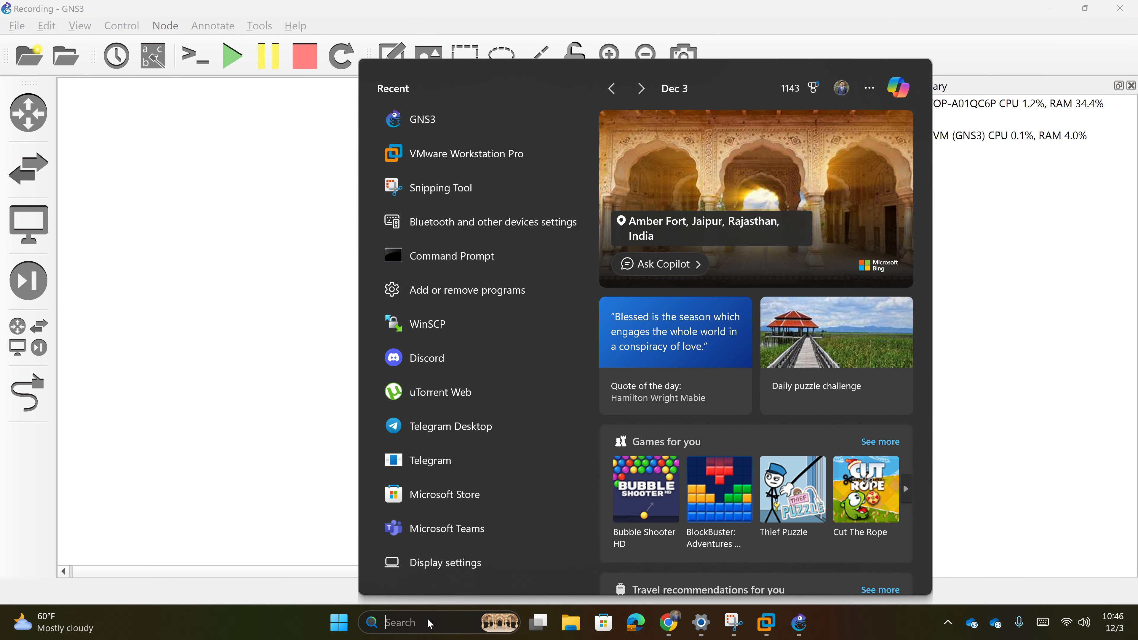
{"action": "type", "text": "networ"}
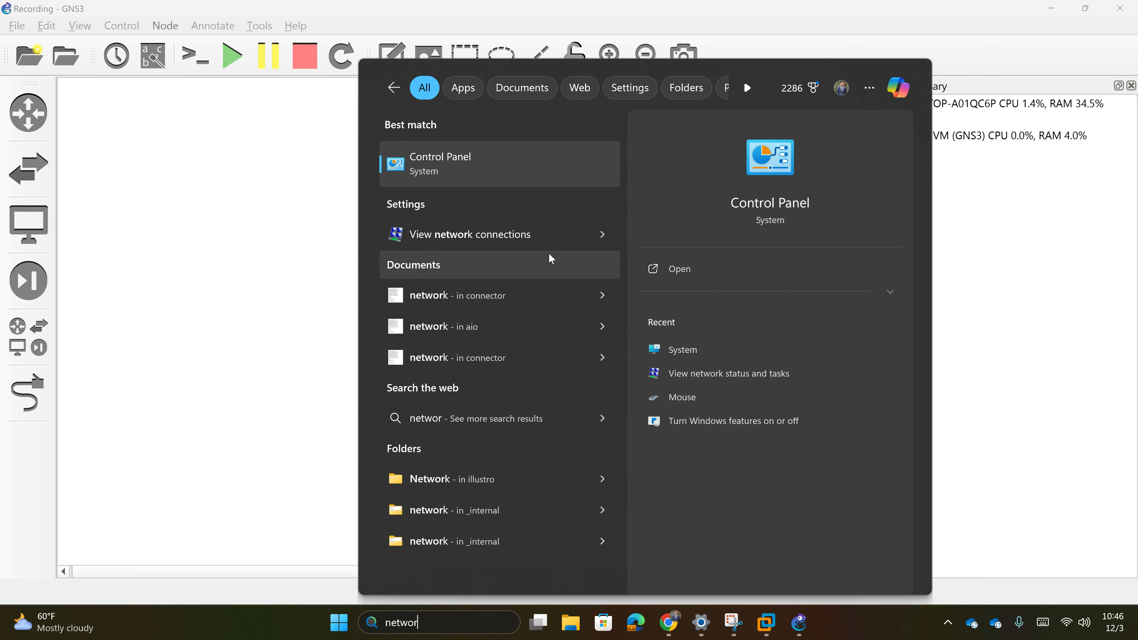
{"action": "left_click", "coordinate": [553, 237]}
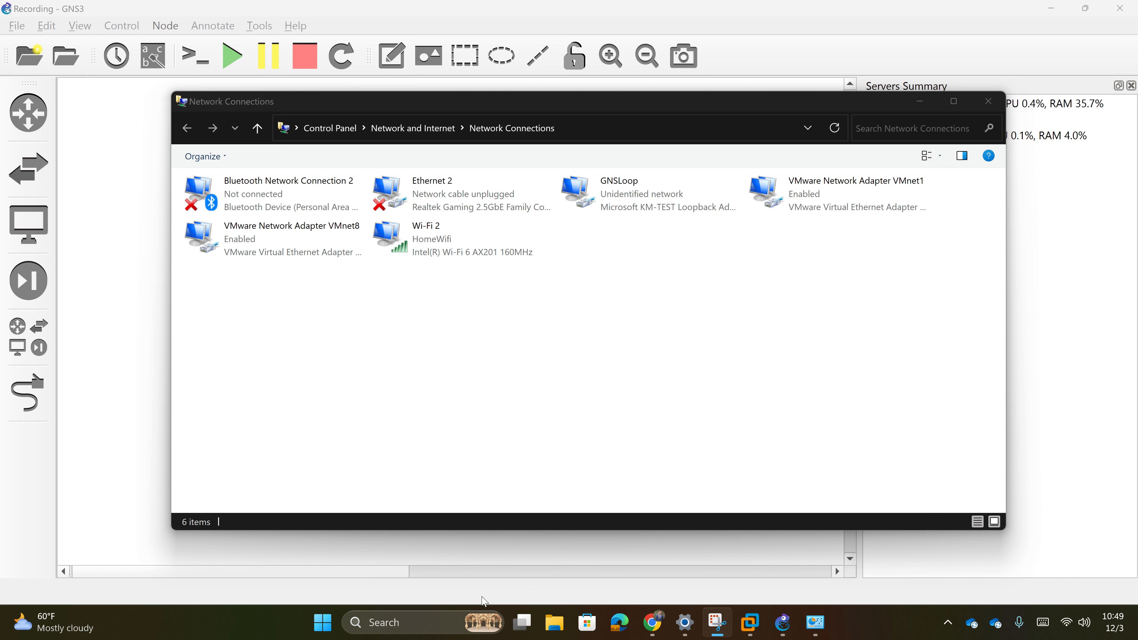
{"action": "left_click", "coordinate": [434, 625]}
- Launch Device Manager and start the Add legacy hardware wizard with manual hardware selection
{"action": "type", "text": "dev"}
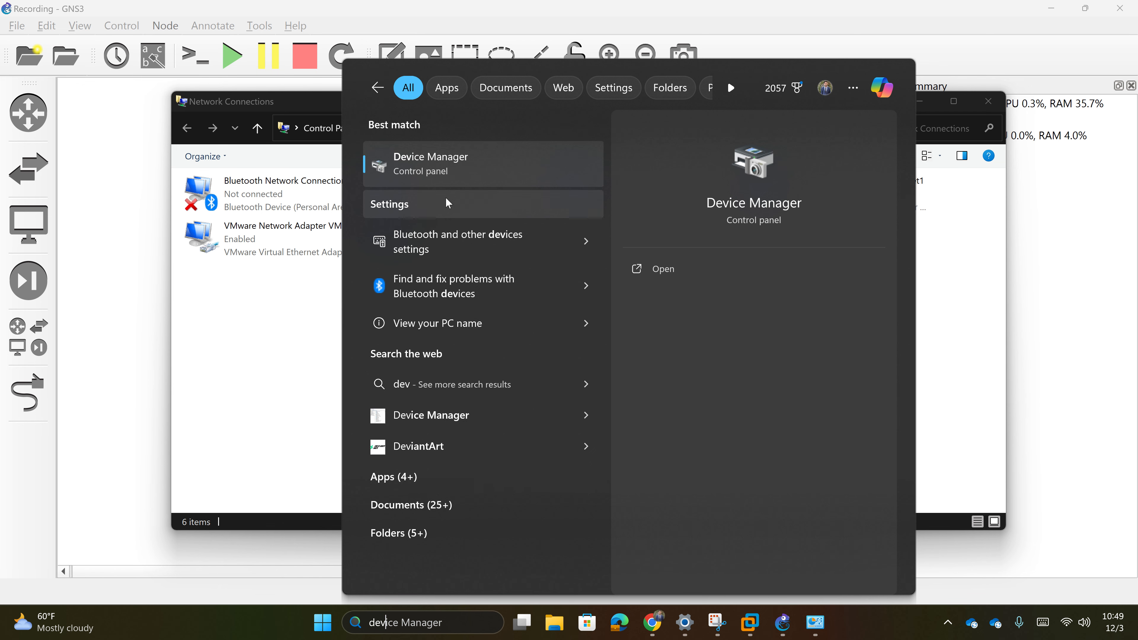
{"action": "left_click", "coordinate": [453, 172]}
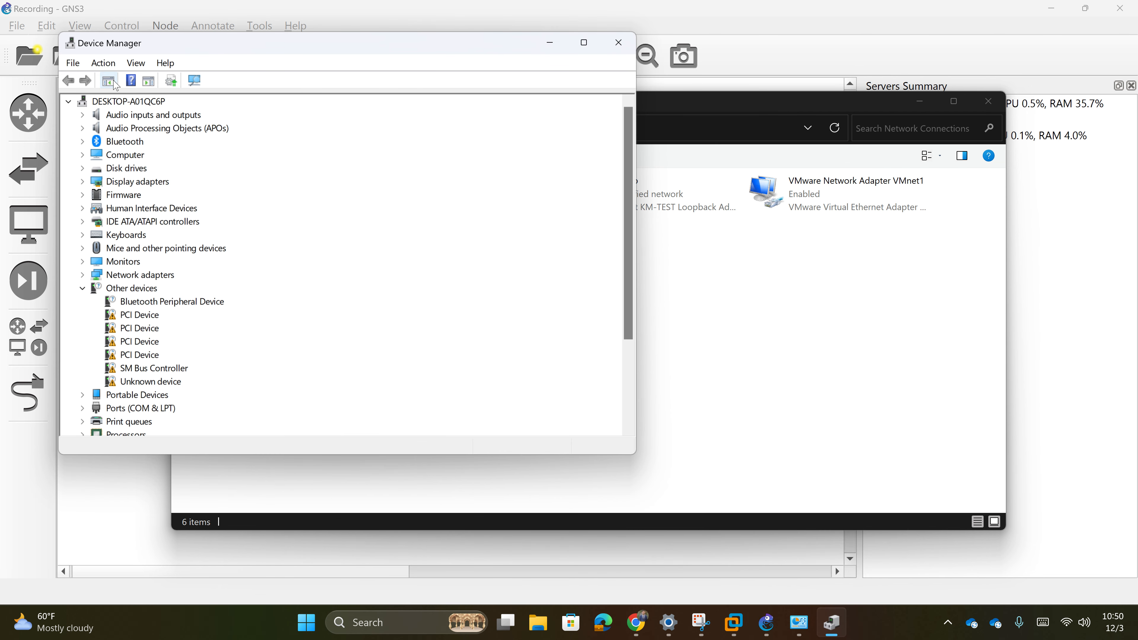
{"action": "left_click", "coordinate": [124, 106]}
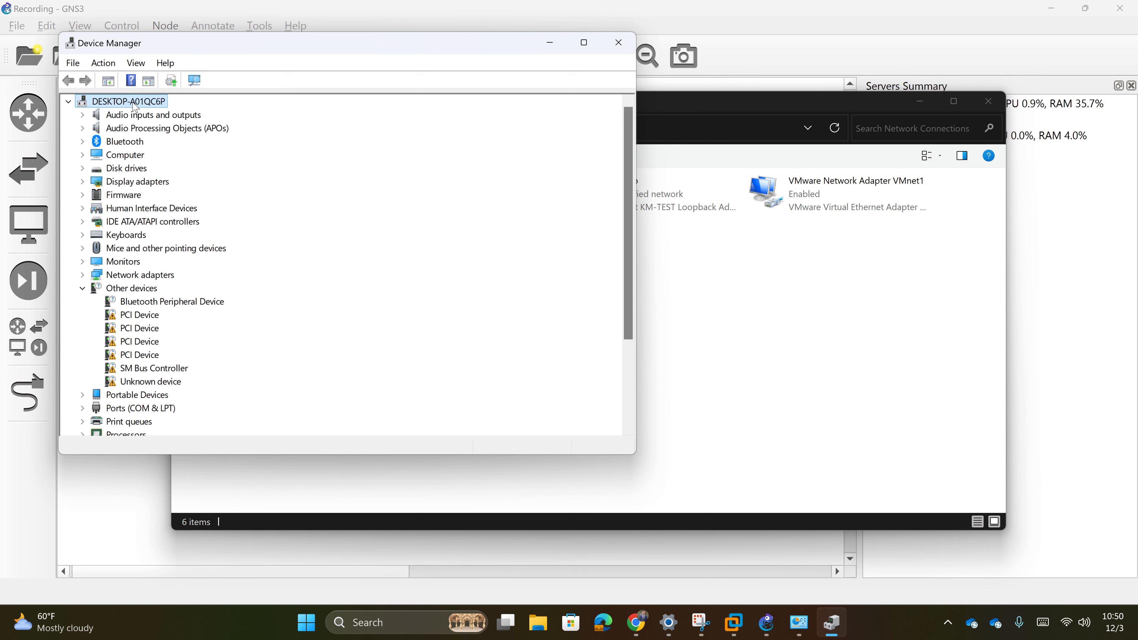
{"action": "left_click", "coordinate": [110, 71]}
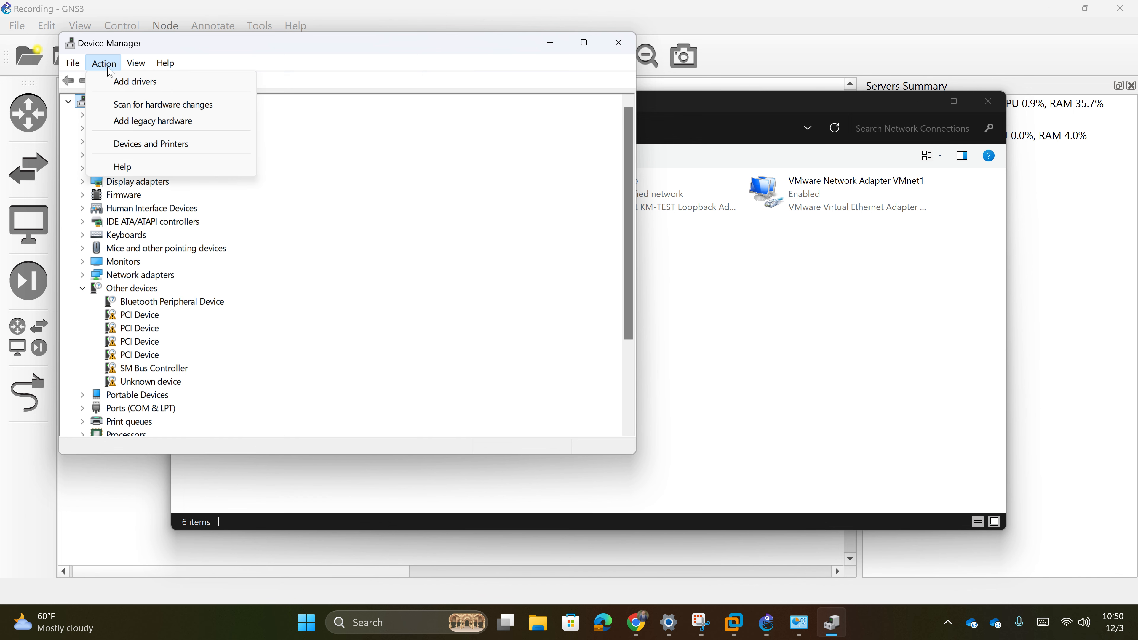
{"action": "left_click", "coordinate": [128, 121]}
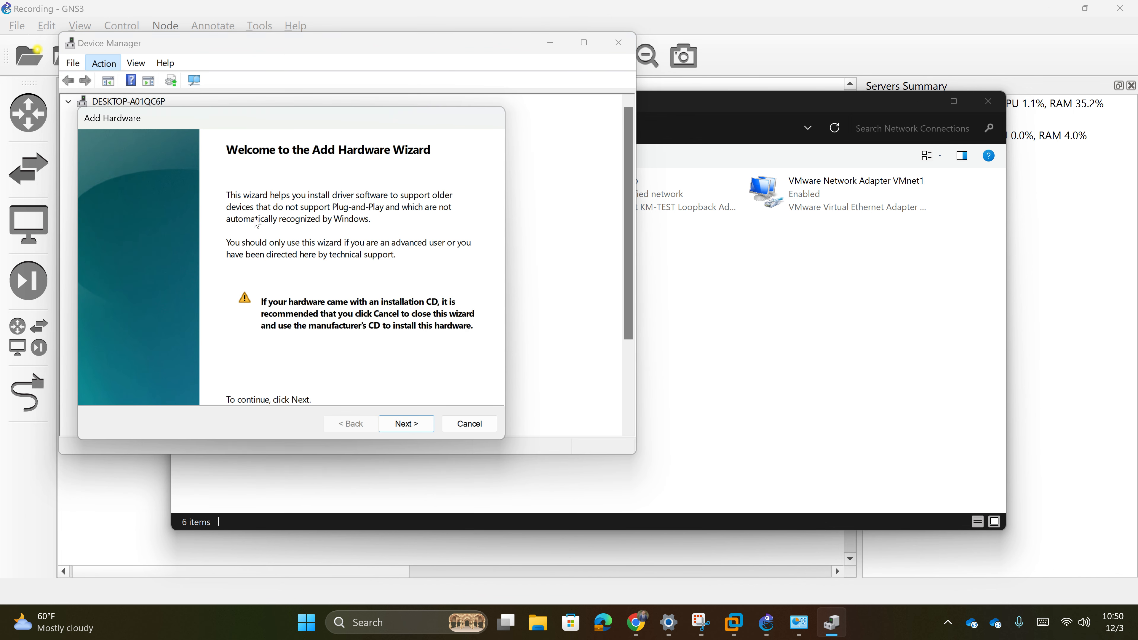
{"action": "left_click", "coordinate": [406, 424]}
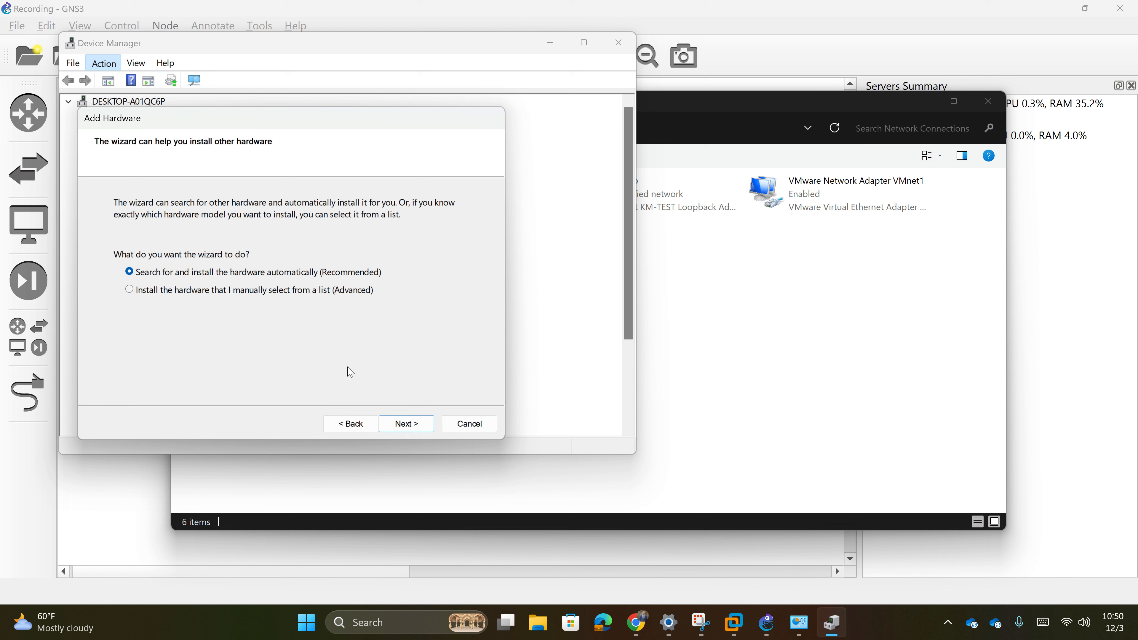
{"action": "left_click", "coordinate": [246, 291]}
{"action": "left_click", "coordinate": [401, 423]}
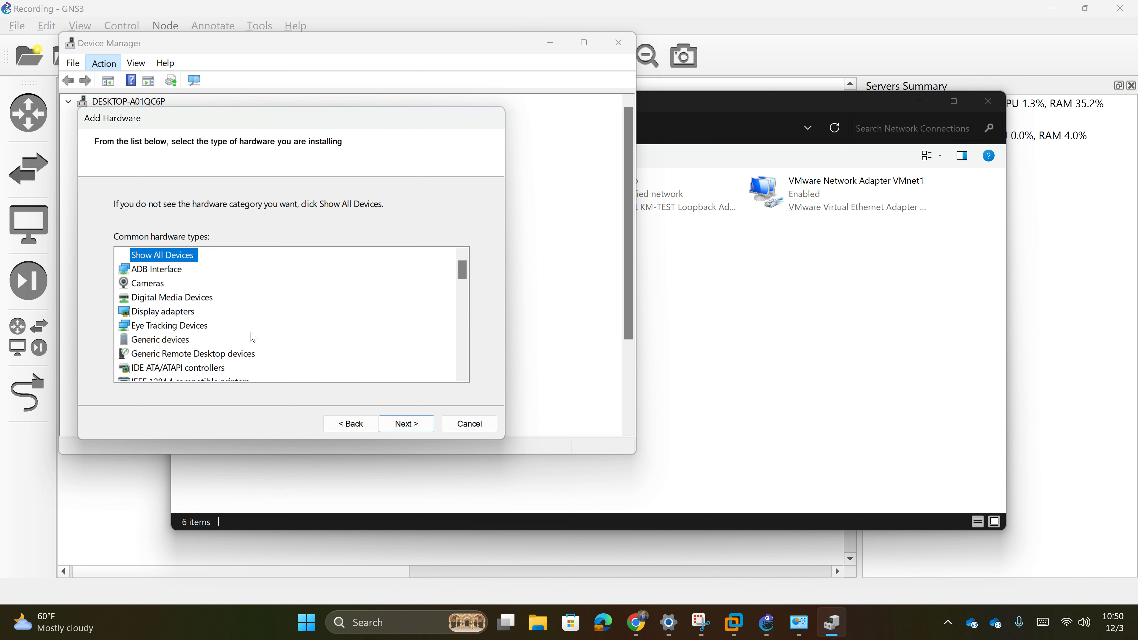
- Choose Network adapters, then Microsoft's KM-TEST Loopback Adapter model
{"action": "scroll", "coordinate": [224, 332], "scroll_direction": "down", "scroll_amount": 2}
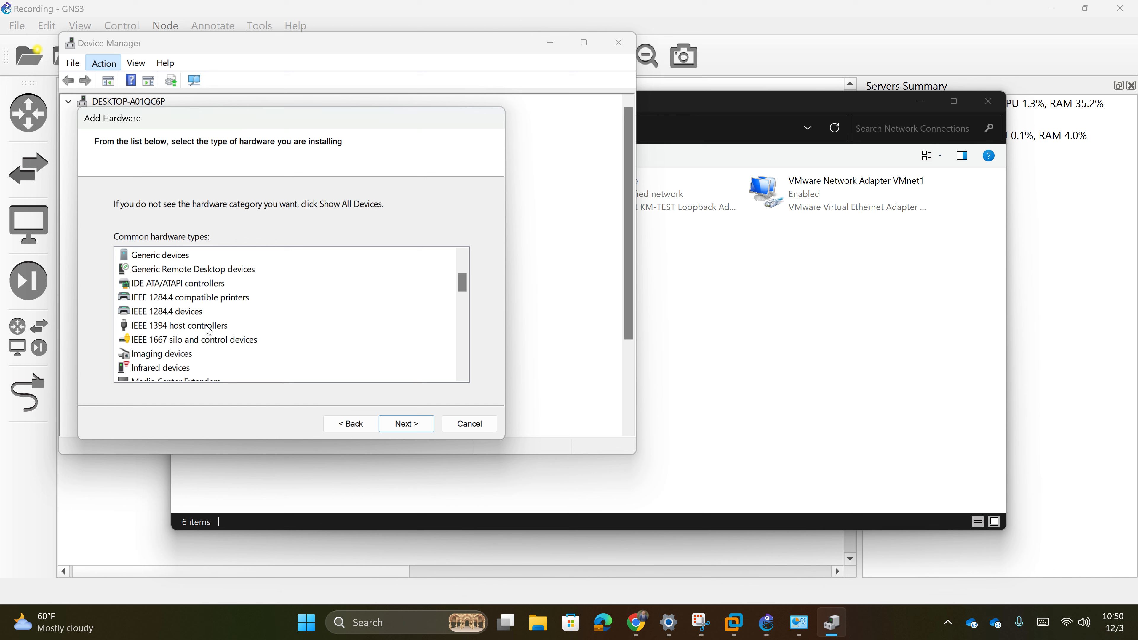
{"action": "scroll", "coordinate": [209, 330], "scroll_direction": "down", "scroll_amount": 1}
{"action": "scroll", "coordinate": [209, 330], "scroll_direction": "down", "scroll_amount": 2}
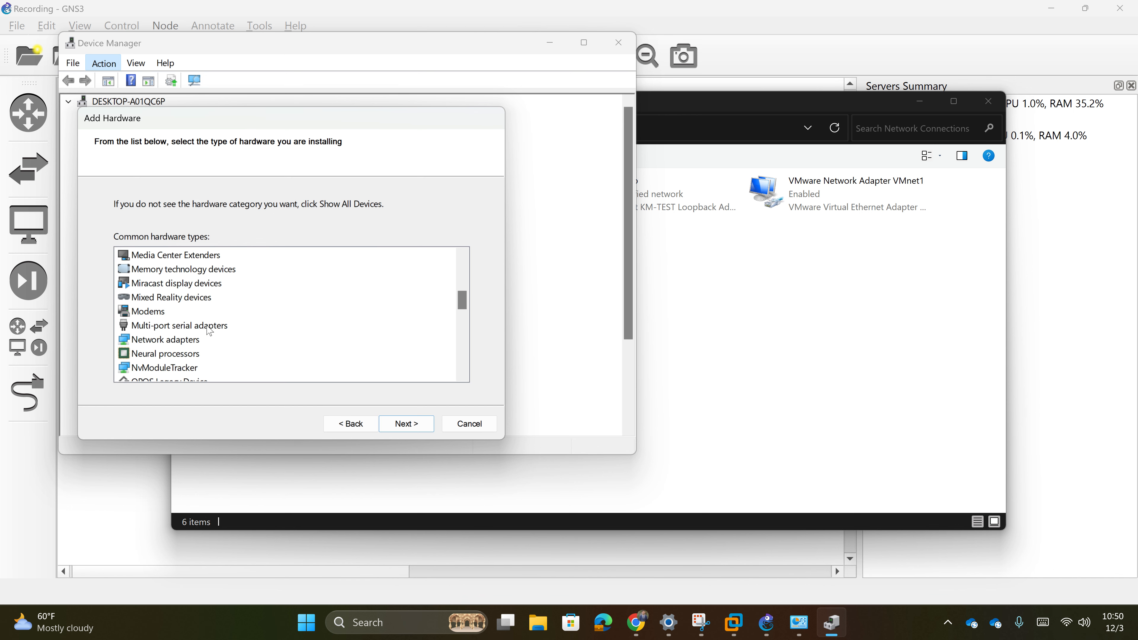
{"action": "double_click", "coordinate": [143, 341]}
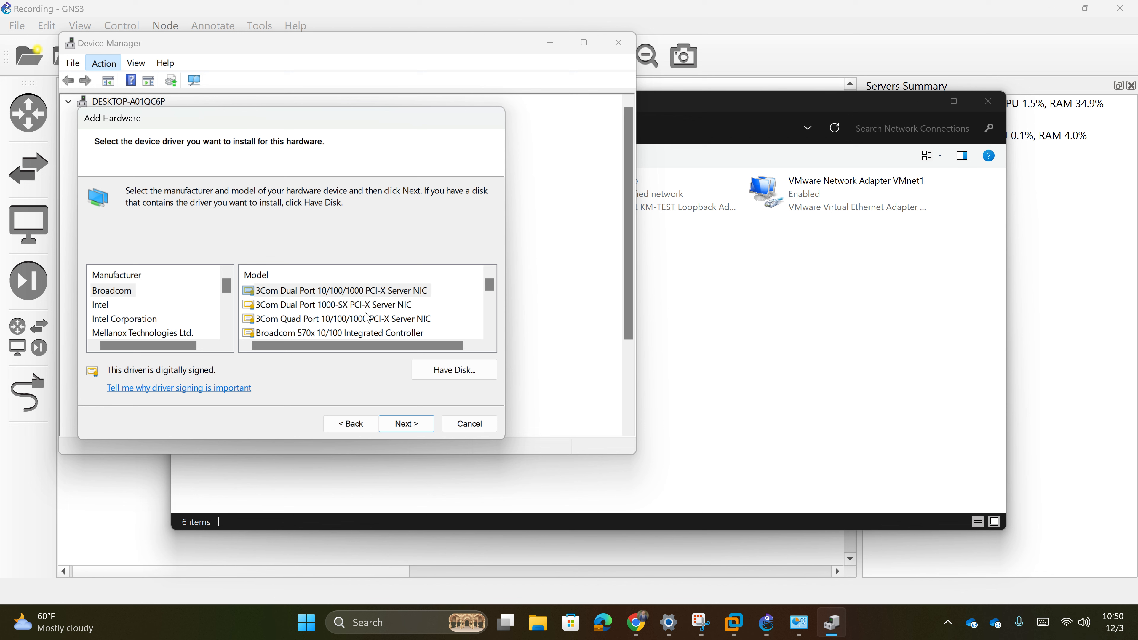
{"action": "scroll", "coordinate": [378, 320], "scroll_direction": "down", "scroll_amount": 2}
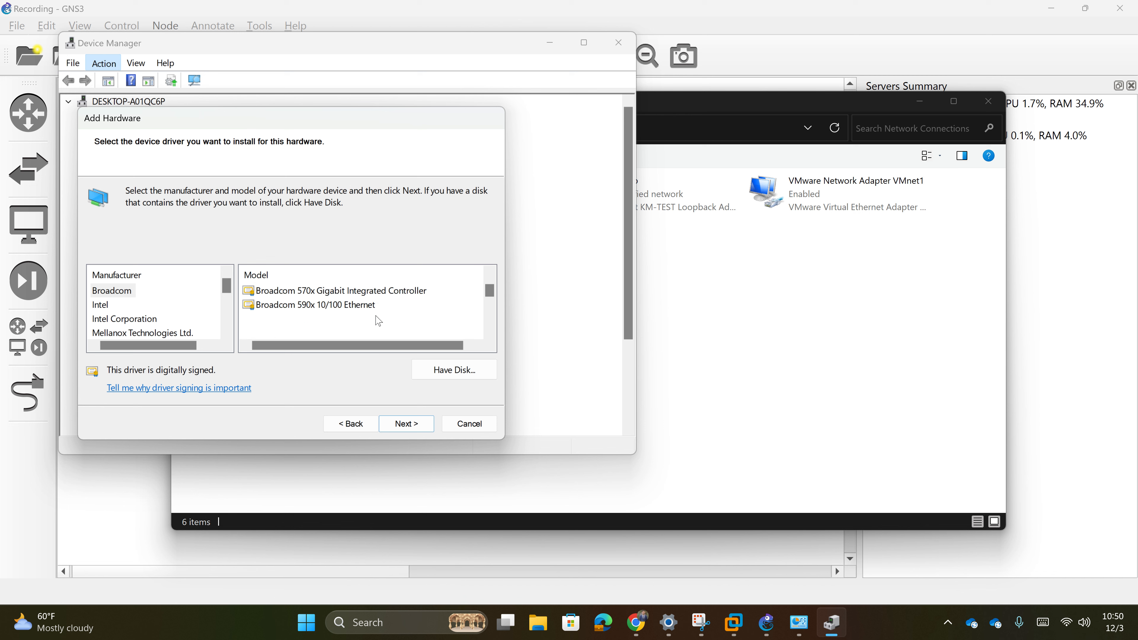
{"action": "scroll", "coordinate": [363, 339], "scroll_direction": "down", "scroll_amount": 1}
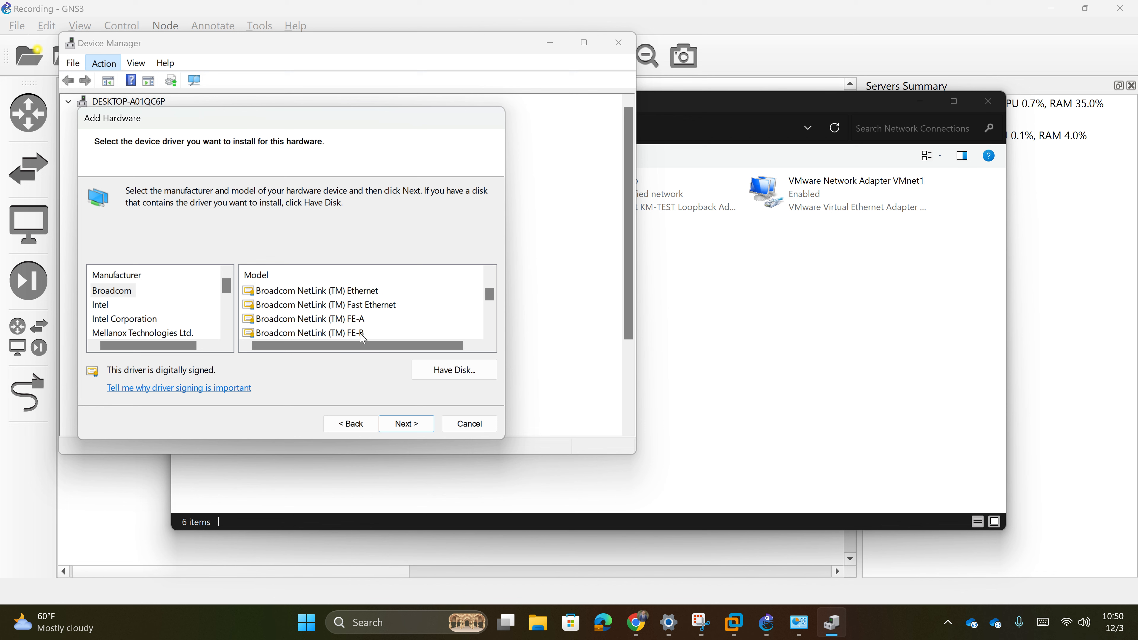
{"action": "scroll", "coordinate": [363, 339], "scroll_direction": "down", "scroll_amount": 1}
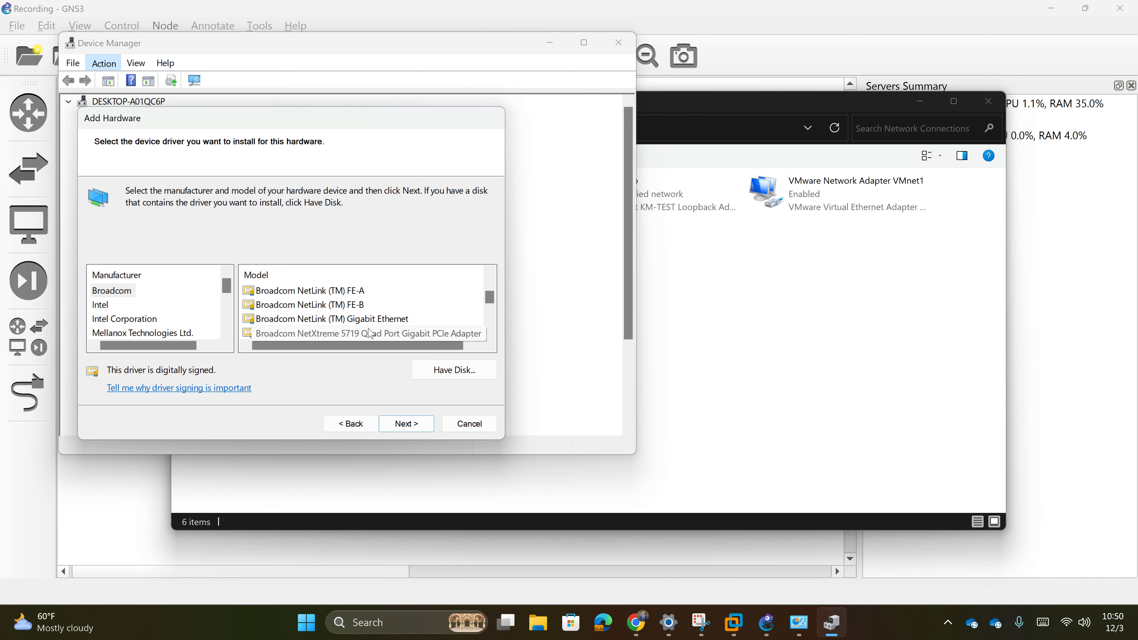
{"action": "scroll", "coordinate": [370, 334], "scroll_direction": "down", "scroll_amount": 5}
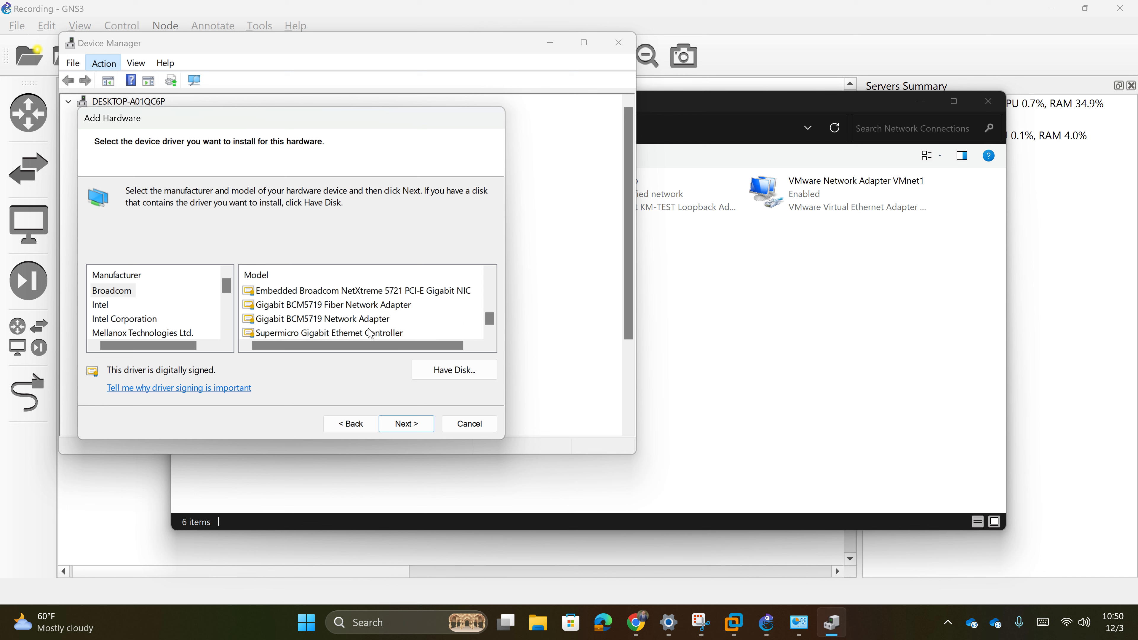
{"action": "scroll", "coordinate": [371, 334], "scroll_direction": "down", "scroll_amount": 1}
{"action": "scroll", "coordinate": [370, 334], "scroll_direction": "up", "scroll_amount": 7}
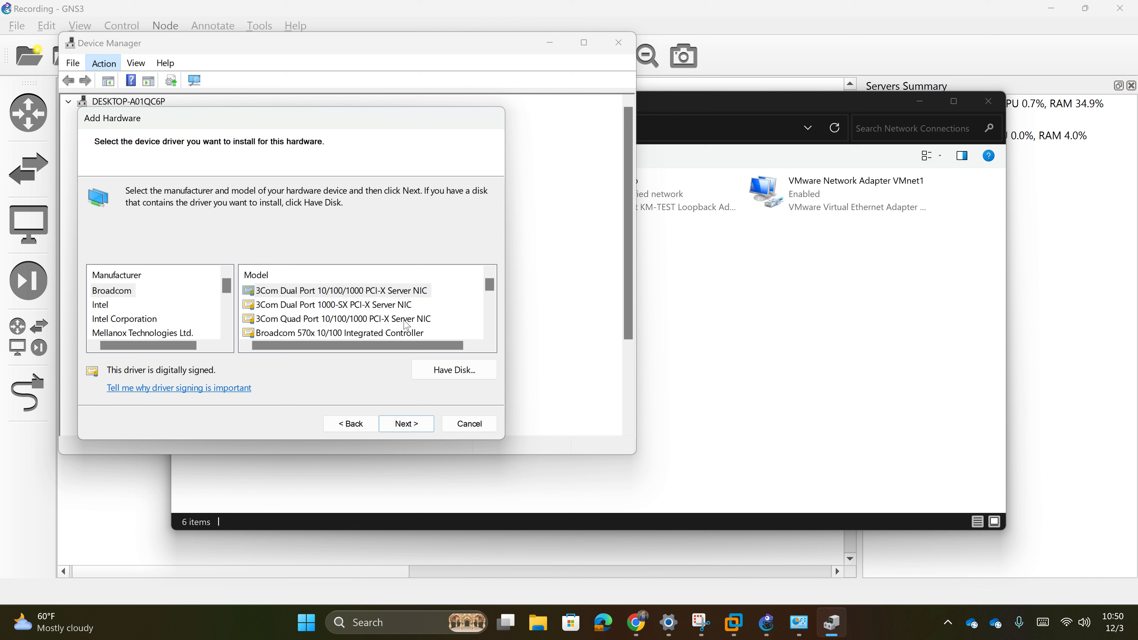
{"action": "scroll", "coordinate": [415, 336], "scroll_direction": "down", "scroll_amount": 1}
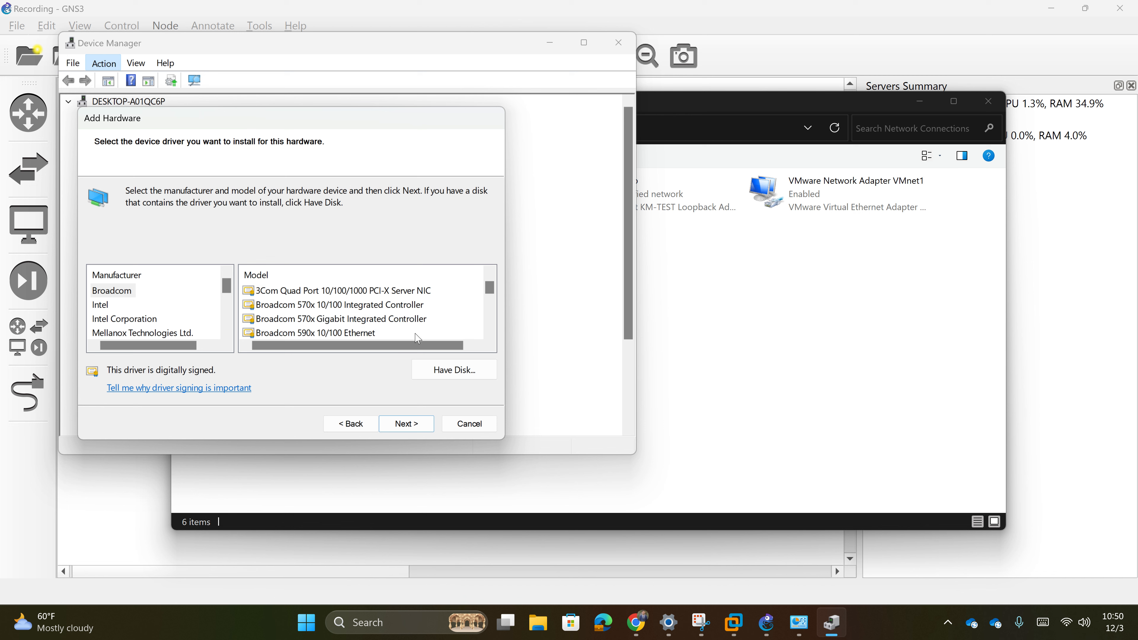
{"action": "scroll", "coordinate": [417, 338], "scroll_direction": "down", "scroll_amount": 1}
{"action": "scroll", "coordinate": [417, 338], "scroll_direction": "down", "scroll_amount": 2}
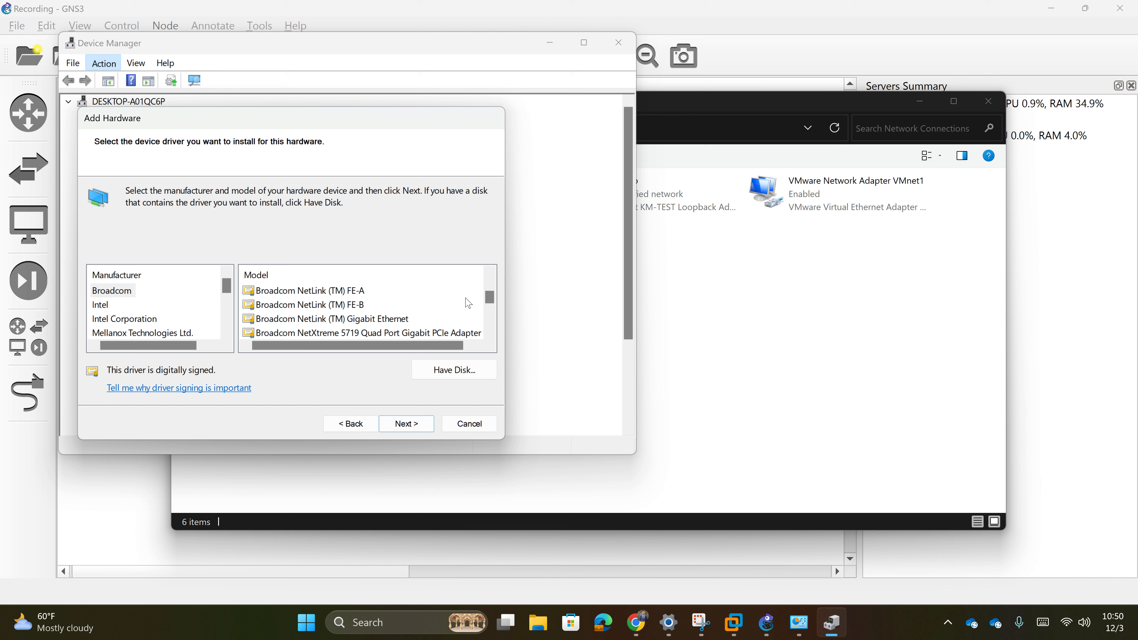
{"action": "scroll", "coordinate": [383, 332], "scroll_direction": "down", "scroll_amount": 1}
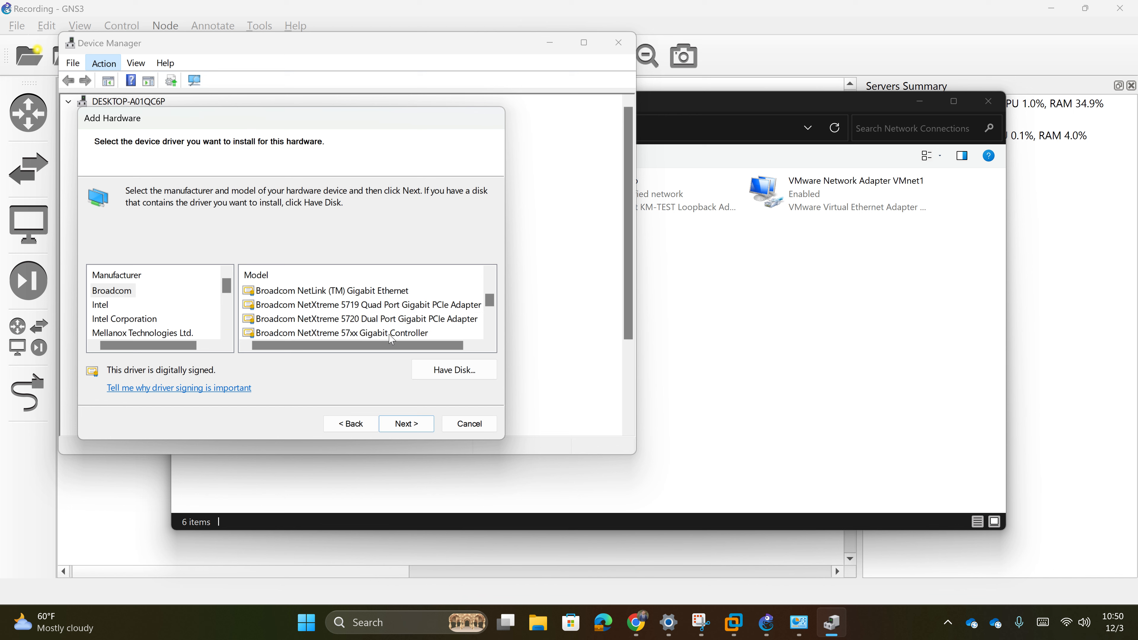
{"action": "scroll", "coordinate": [159, 320], "scroll_direction": "down", "scroll_amount": 2}
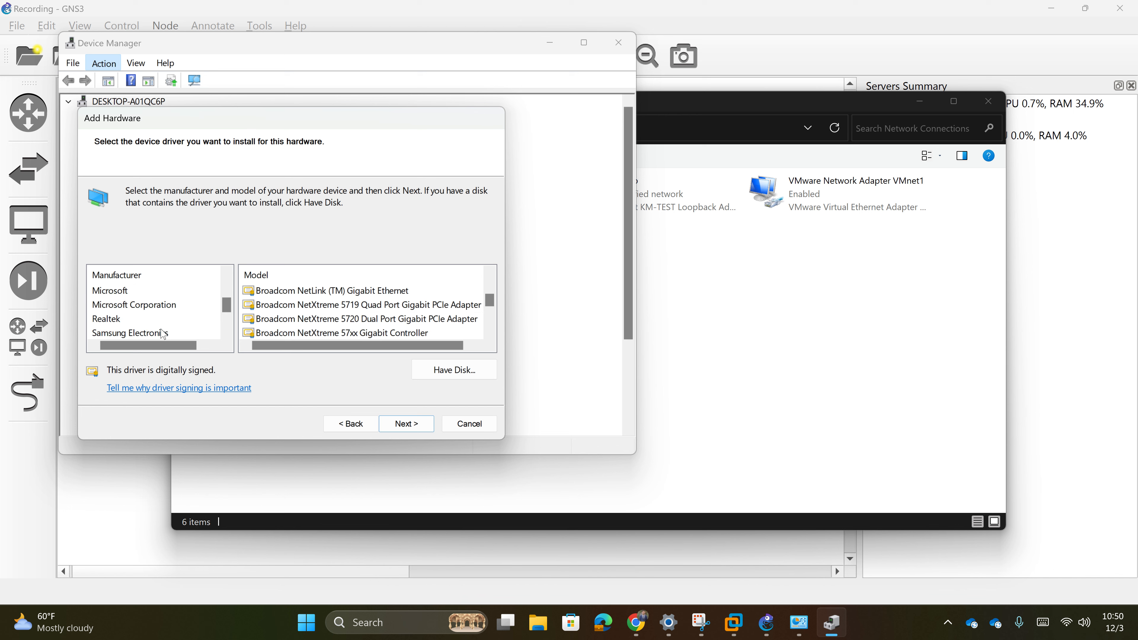
{"action": "left_click", "coordinate": [122, 291]}
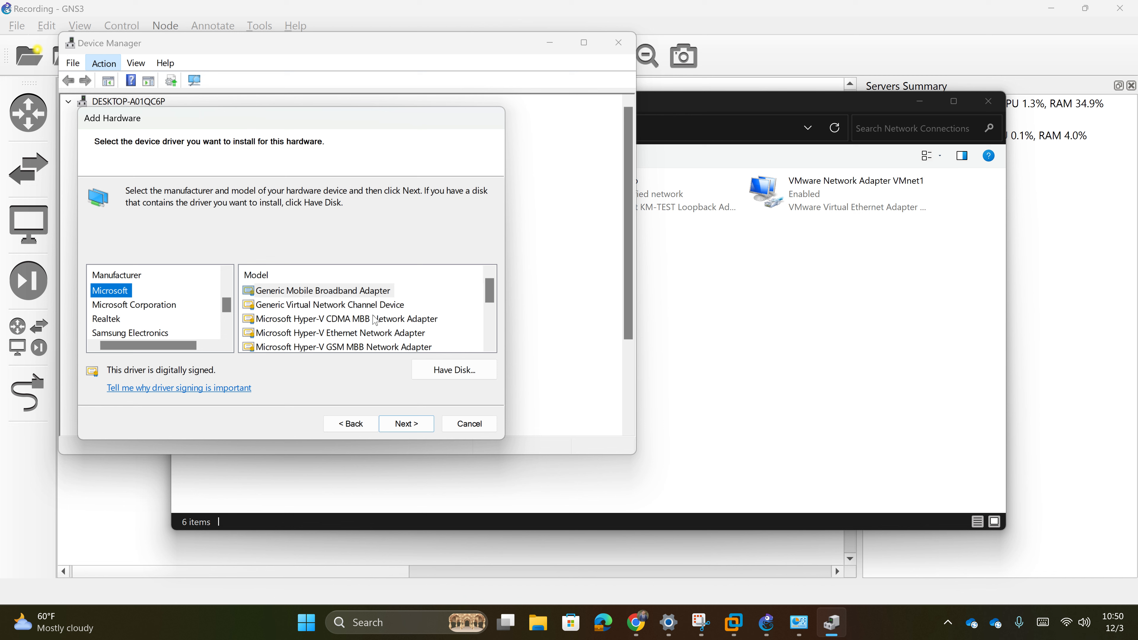
{"action": "scroll", "coordinate": [387, 344], "scroll_direction": "down", "scroll_amount": 1}
{"action": "scroll", "coordinate": [396, 349], "scroll_direction": "down", "scroll_amount": 1}
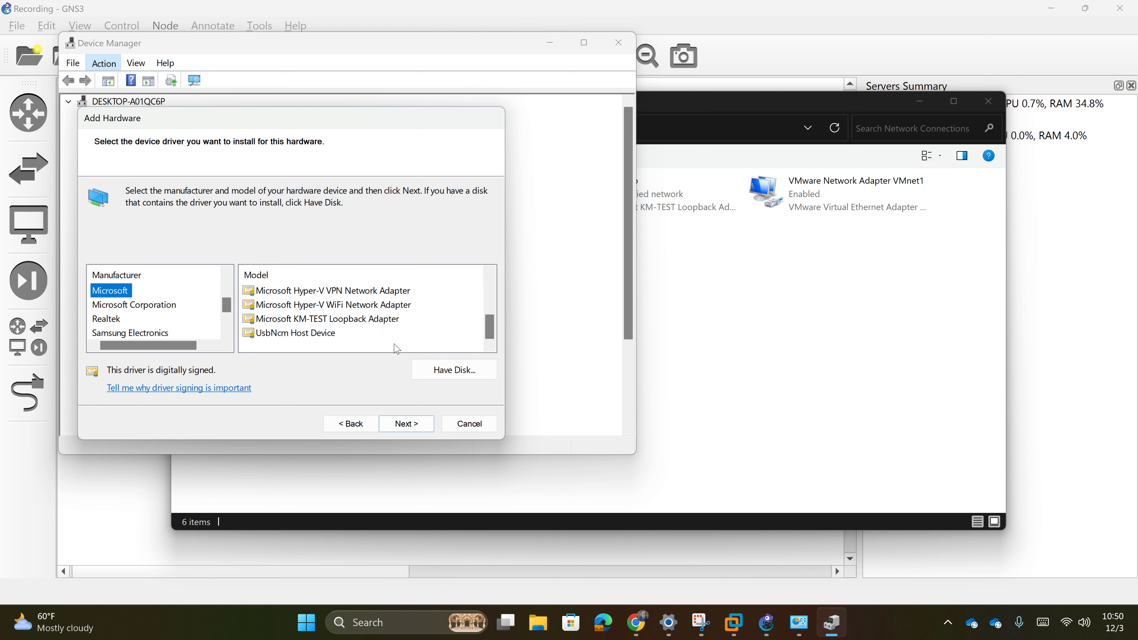
{"action": "left_click", "coordinate": [270, 323]}
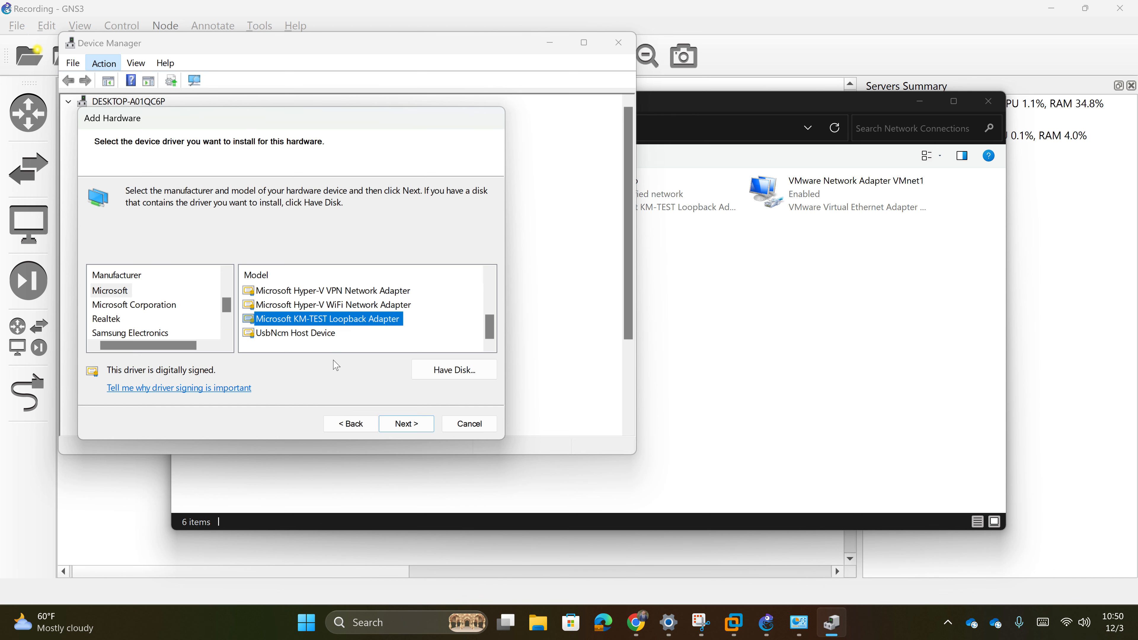
- Cancel the Add Hardware wizard and close Device Manager
{"action": "left_click", "coordinate": [470, 423]}
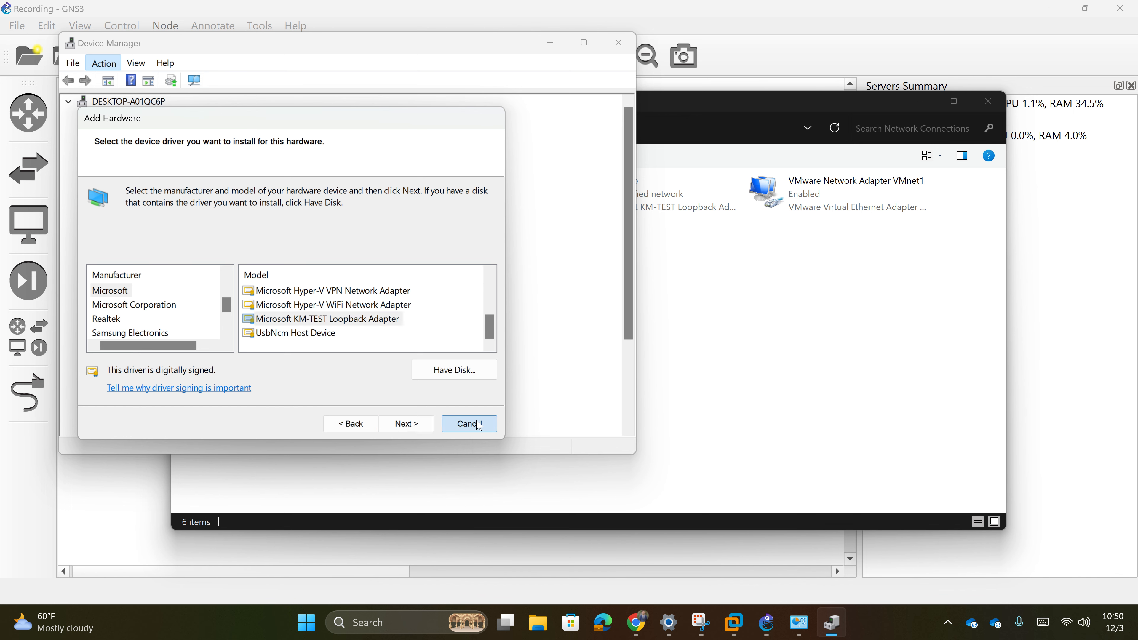
{"action": "left_click_drag", "start_coordinate": [331, 48], "coordinate": [325, 161]}
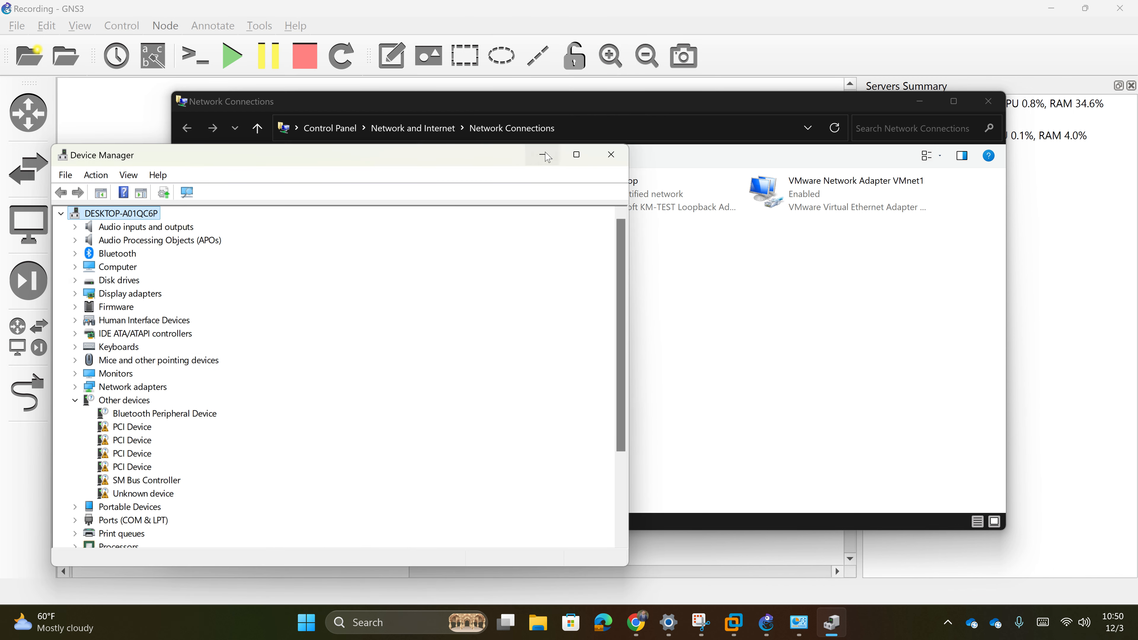
{"action": "left_click", "coordinate": [612, 154]}
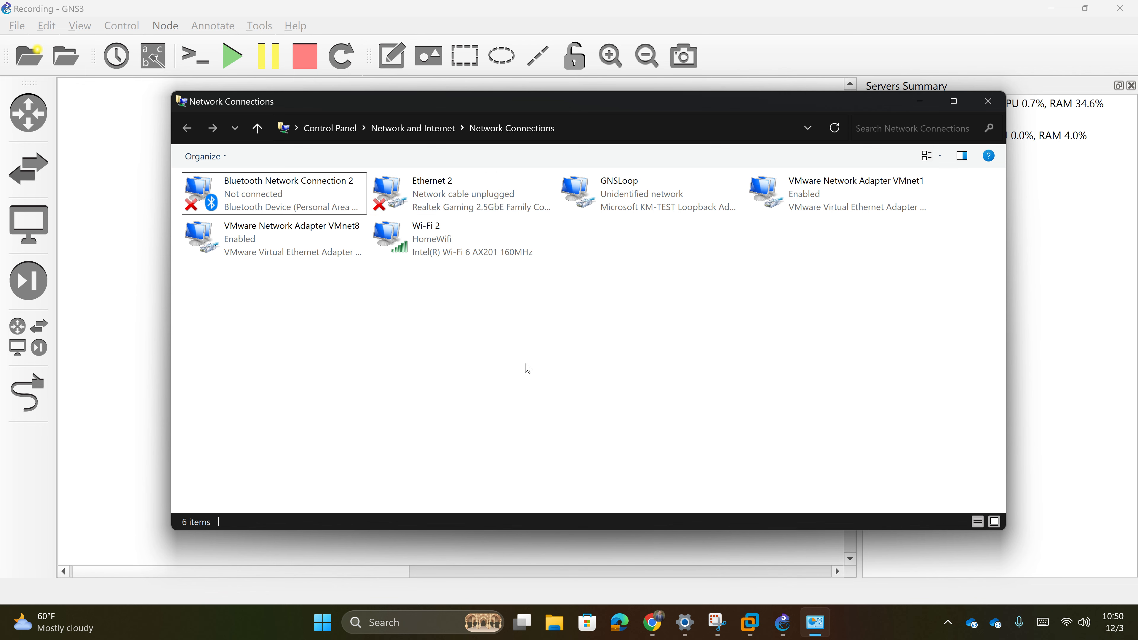
{"action": "right_click", "coordinate": [1066, 623]}
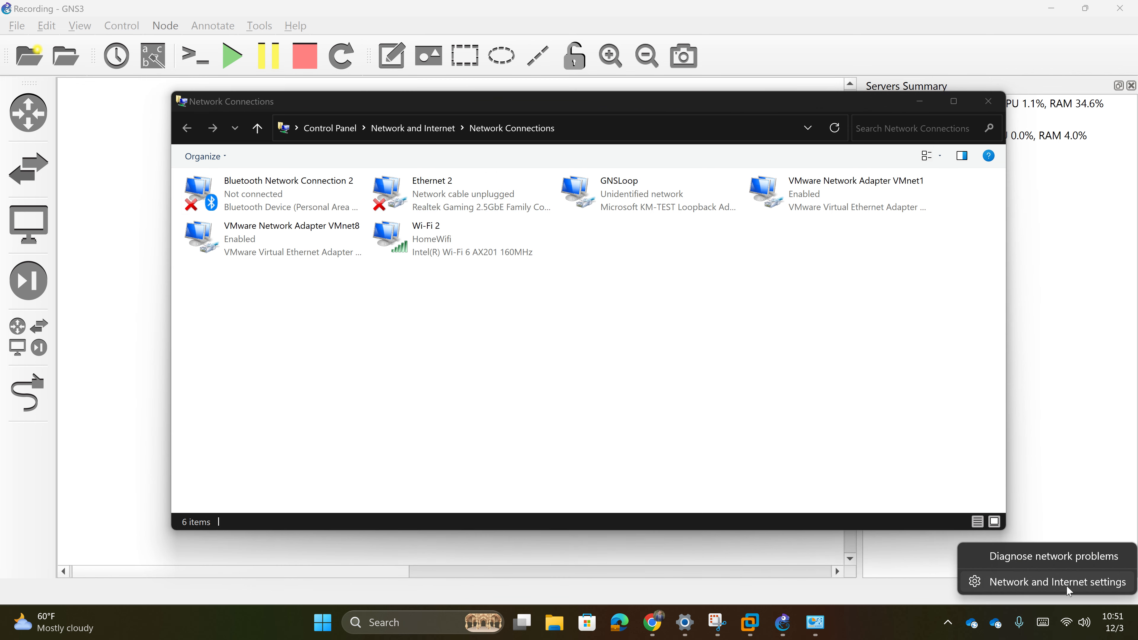
- Check adapter hardware properties under Advanced network settings, including GNSLoop's manual 10.1.1.2 address
{"action": "left_click", "coordinate": [988, 584]}
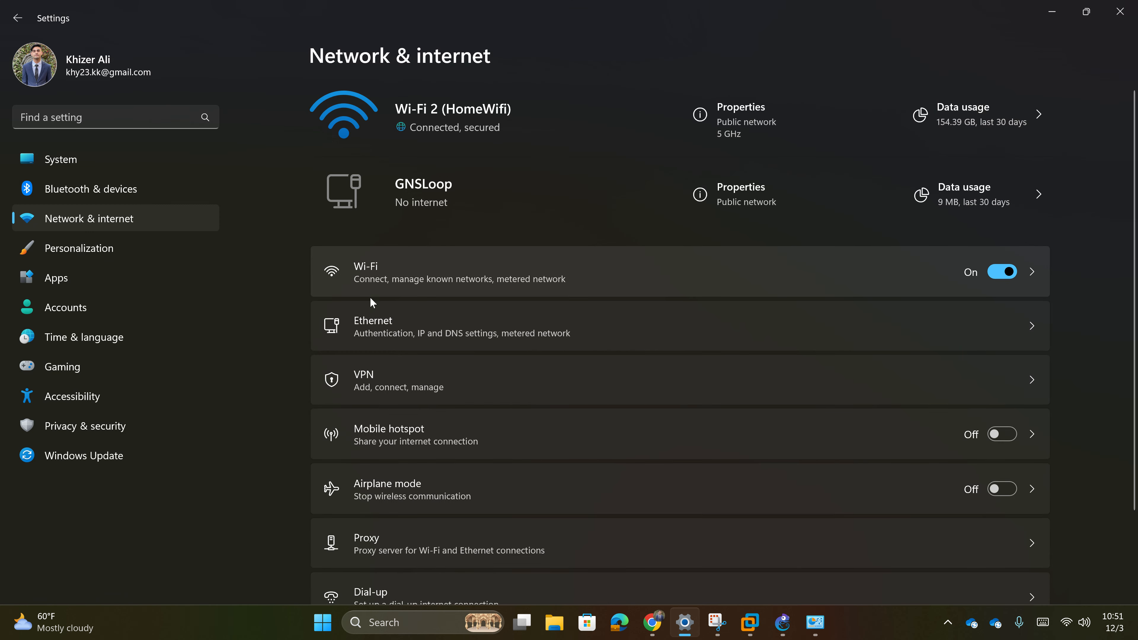
{"action": "scroll", "coordinate": [578, 332], "scroll_direction": "down", "scroll_amount": 3}
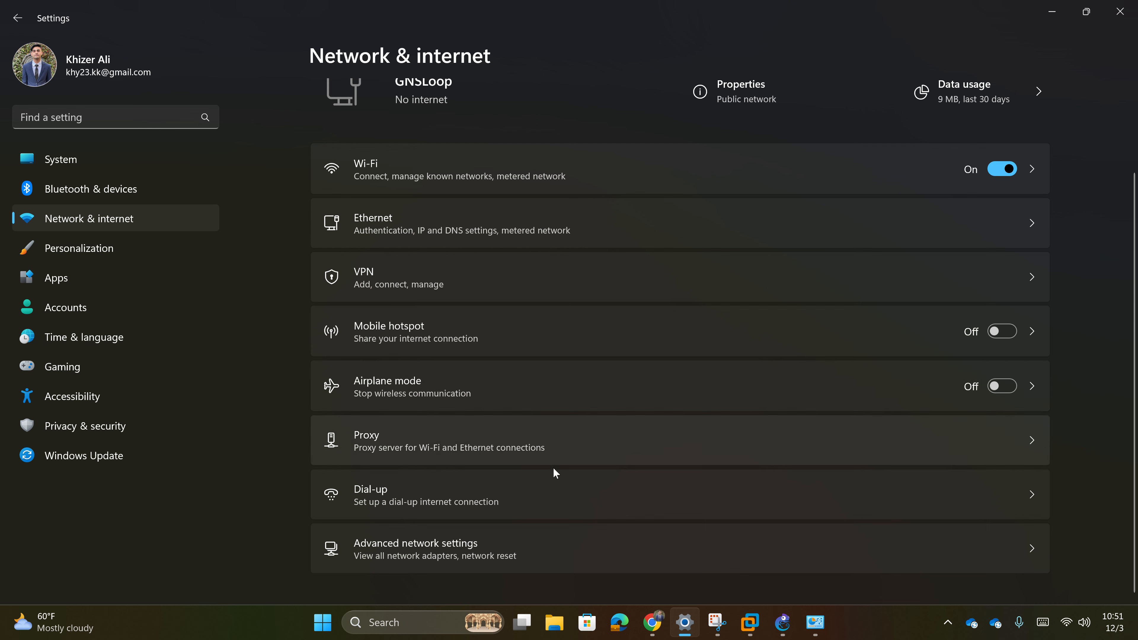
{"action": "left_click", "coordinate": [550, 564]}
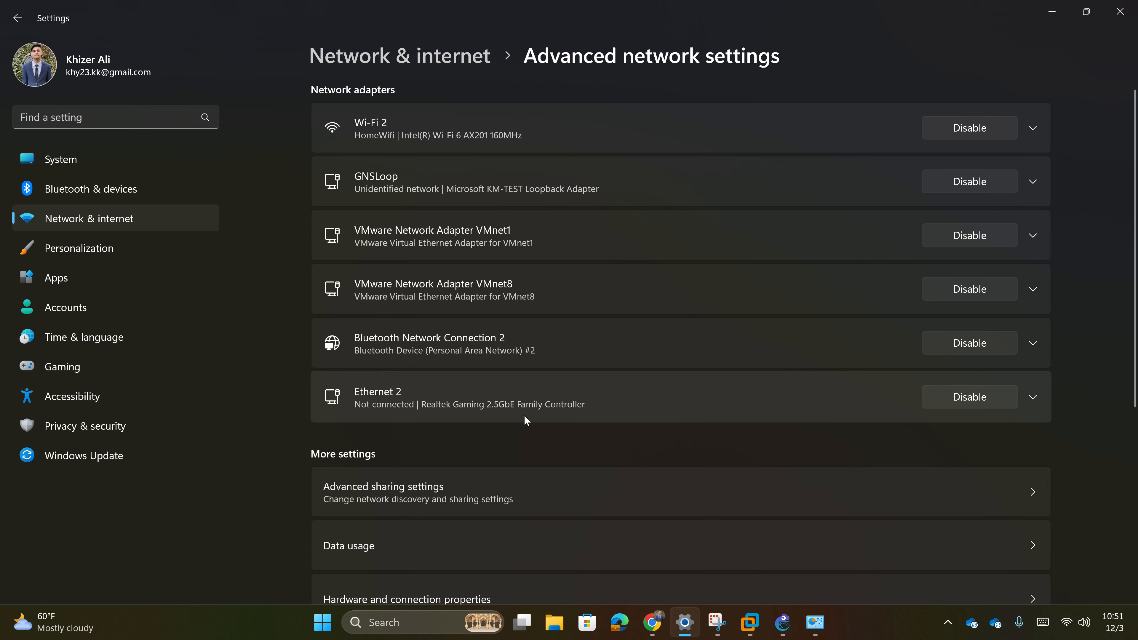
{"action": "scroll", "coordinate": [525, 415], "scroll_direction": "down", "scroll_amount": 3}
{"action": "left_click", "coordinate": [536, 453]}
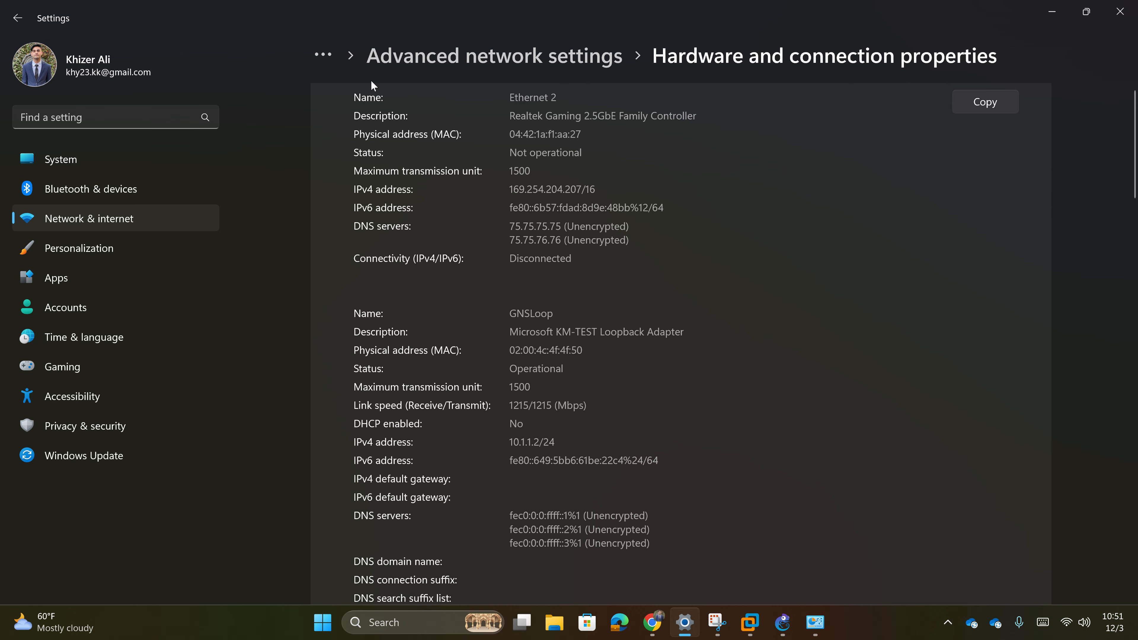
{"action": "left_click", "coordinate": [327, 54]}
{"action": "left_click", "coordinate": [357, 88]}
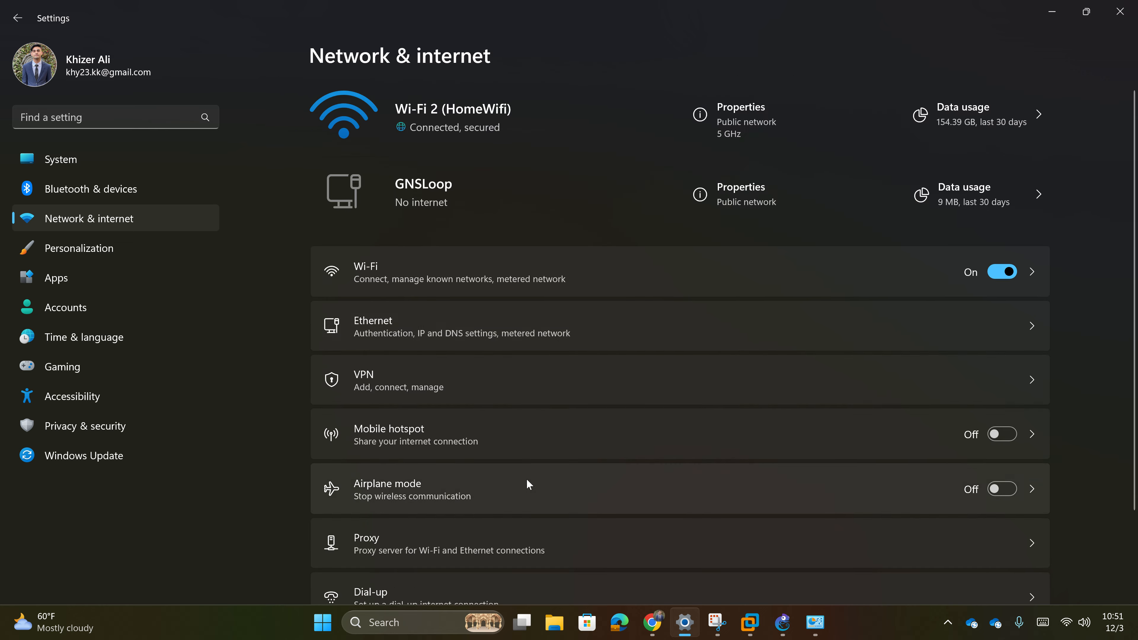
- Expand the private network options in Advanced sharing settings, then return to Network & internet
{"action": "scroll", "coordinate": [527, 479], "scroll_direction": "down", "scroll_amount": 2}
{"action": "left_click", "coordinate": [423, 548]}
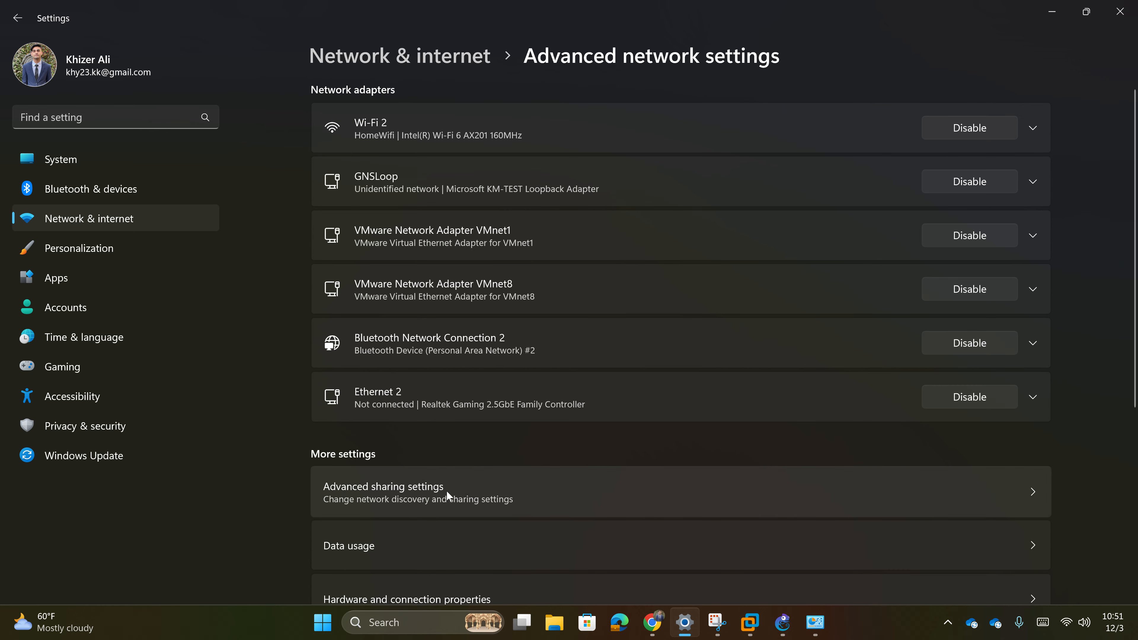
{"action": "left_click", "coordinate": [469, 491]}
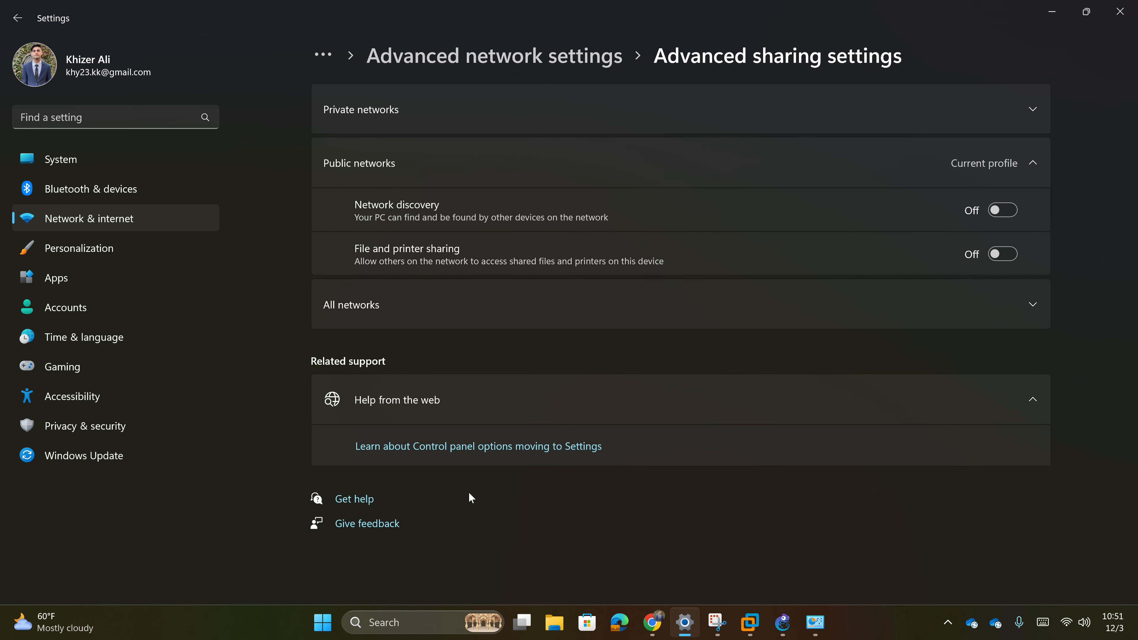
{"action": "left_click", "coordinate": [330, 59]}
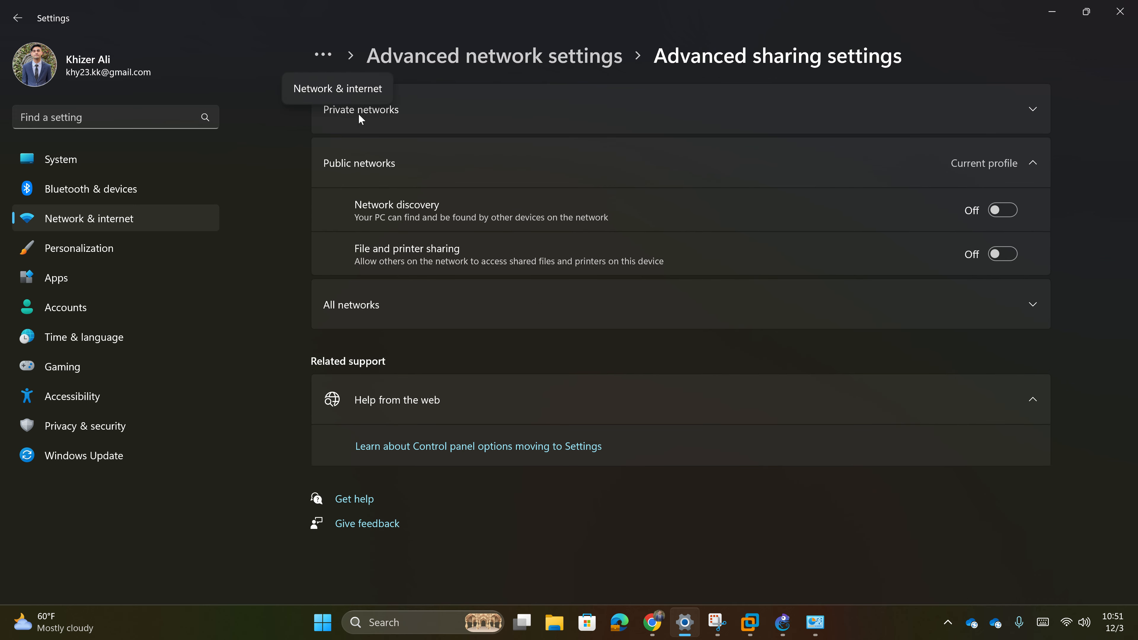
{"action": "left_click", "coordinate": [350, 94]}
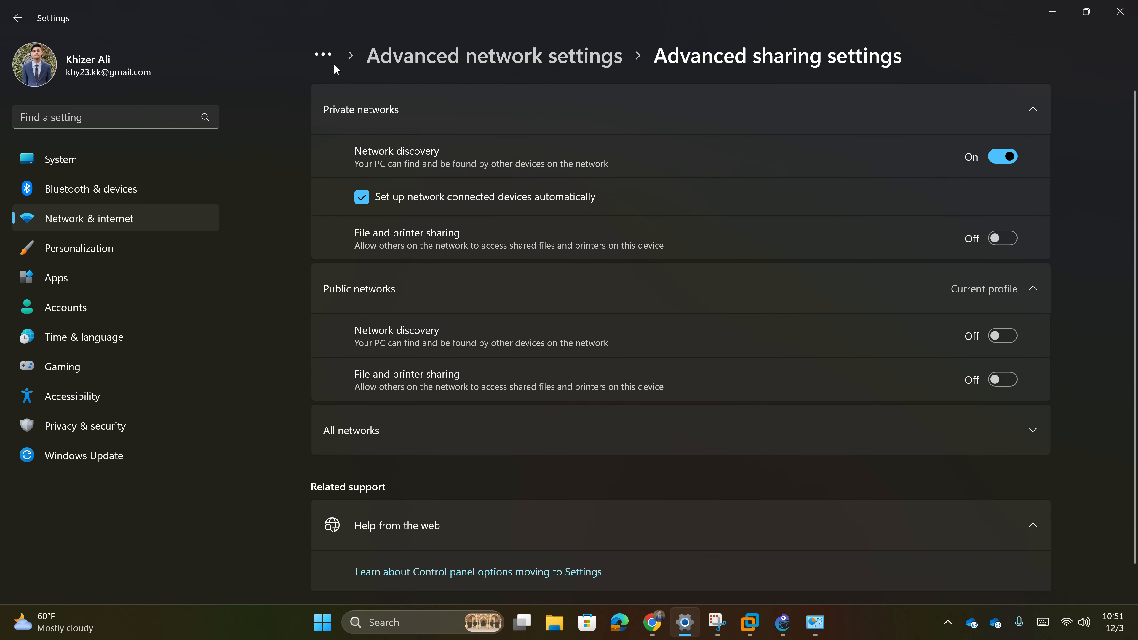
{"action": "left_click", "coordinate": [332, 62]}
{"action": "left_click", "coordinate": [340, 95]}
- Inspect the Ethernet connection details and Ethernet 2 adapter settings, then go back to Network & internet
{"action": "scroll", "coordinate": [439, 462], "scroll_direction": "down", "scroll_amount": 2}
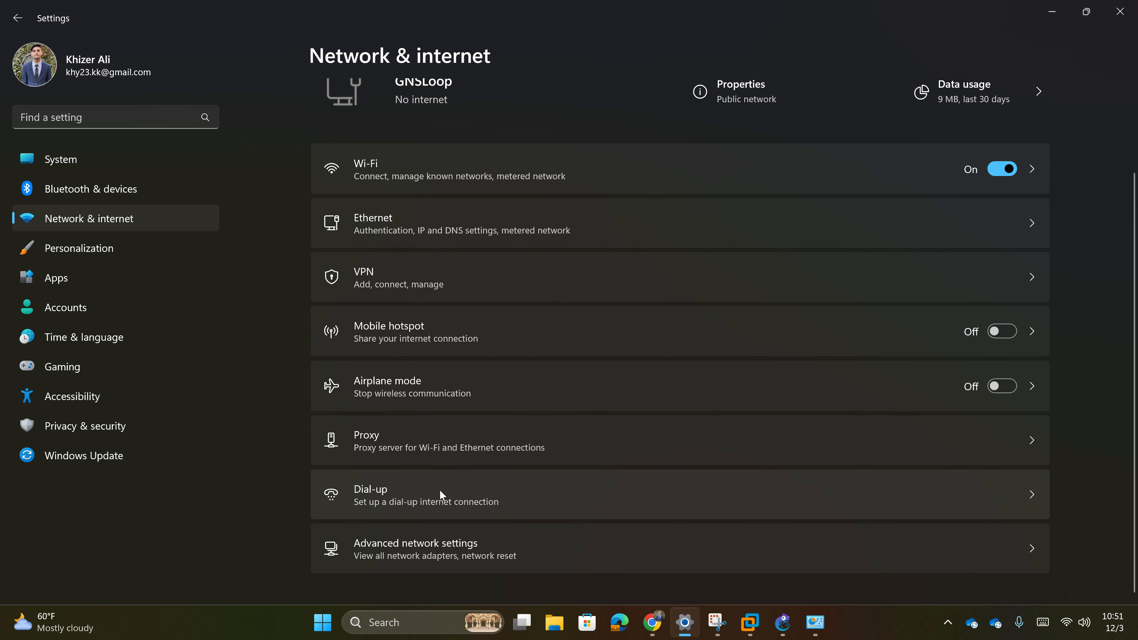
{"action": "scroll", "coordinate": [454, 370], "scroll_direction": "up", "scroll_amount": 2}
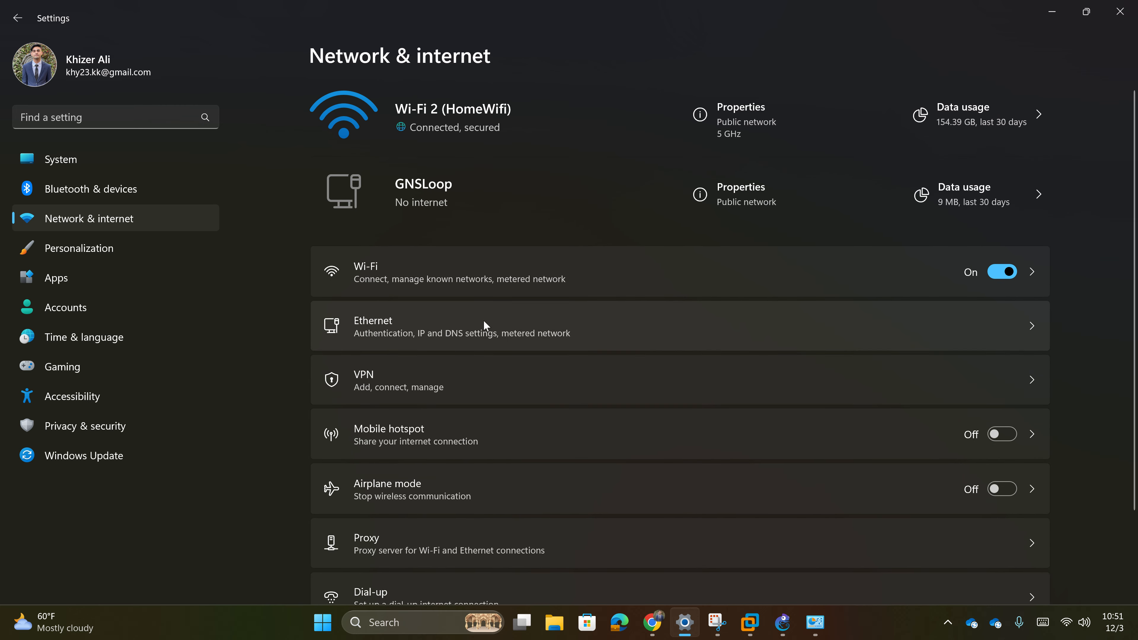
{"action": "left_click", "coordinate": [486, 338]}
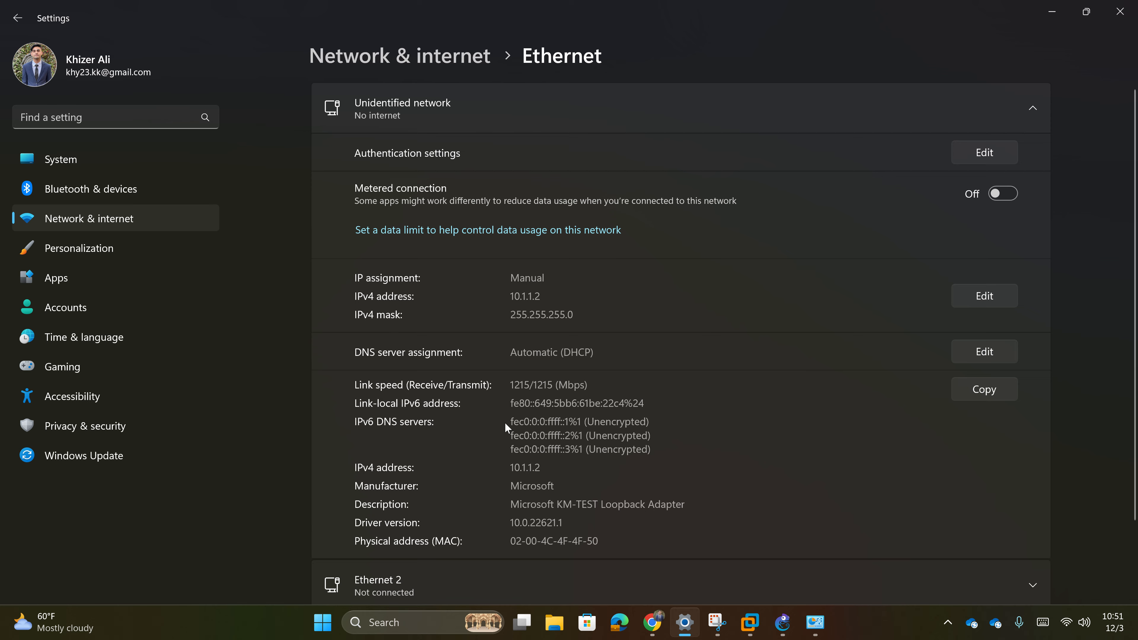
{"action": "scroll", "coordinate": [505, 423], "scroll_direction": "down", "scroll_amount": 2}
{"action": "left_click", "coordinate": [521, 520]}
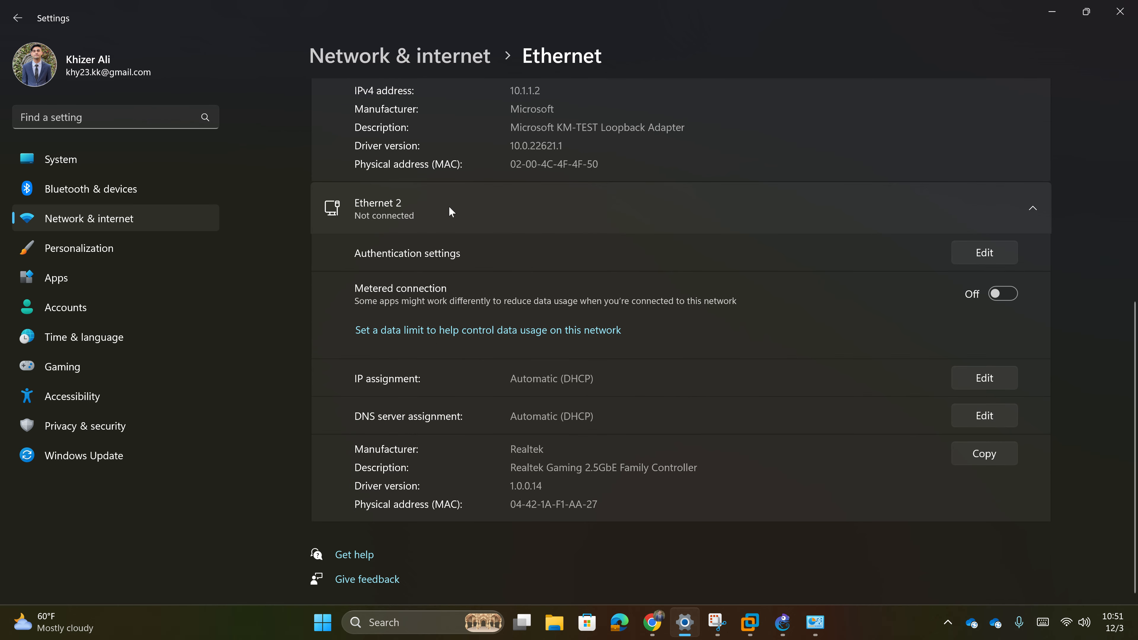
{"action": "left_click", "coordinate": [446, 56]}
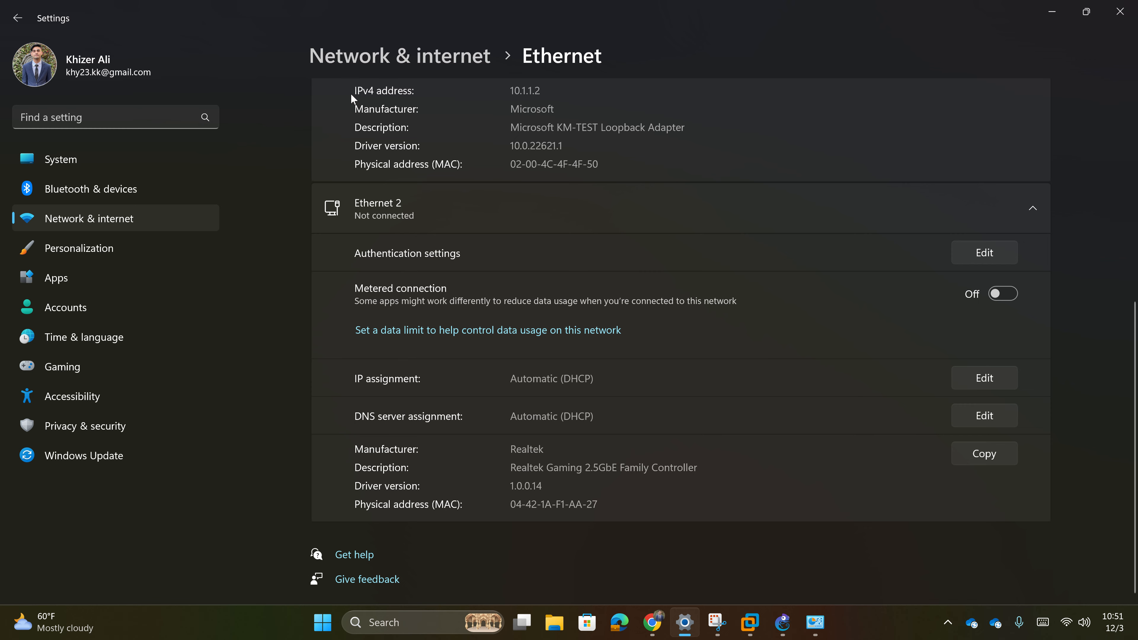
{"action": "scroll", "coordinate": [478, 494], "scroll_direction": "down", "scroll_amount": 3}
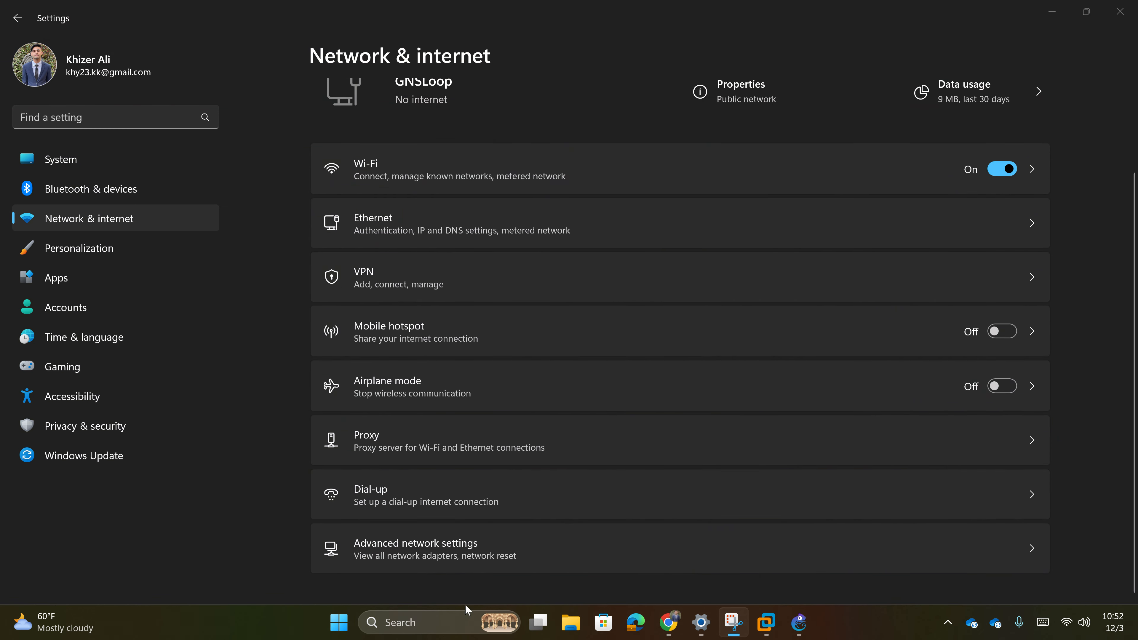
{"action": "left_click", "coordinate": [454, 611]}
- In Network Connections, open GNSLoop's Properties and its Internet Protocol Version 4 (TCP/IPv4) settings
{"action": "type", "text": "net"}
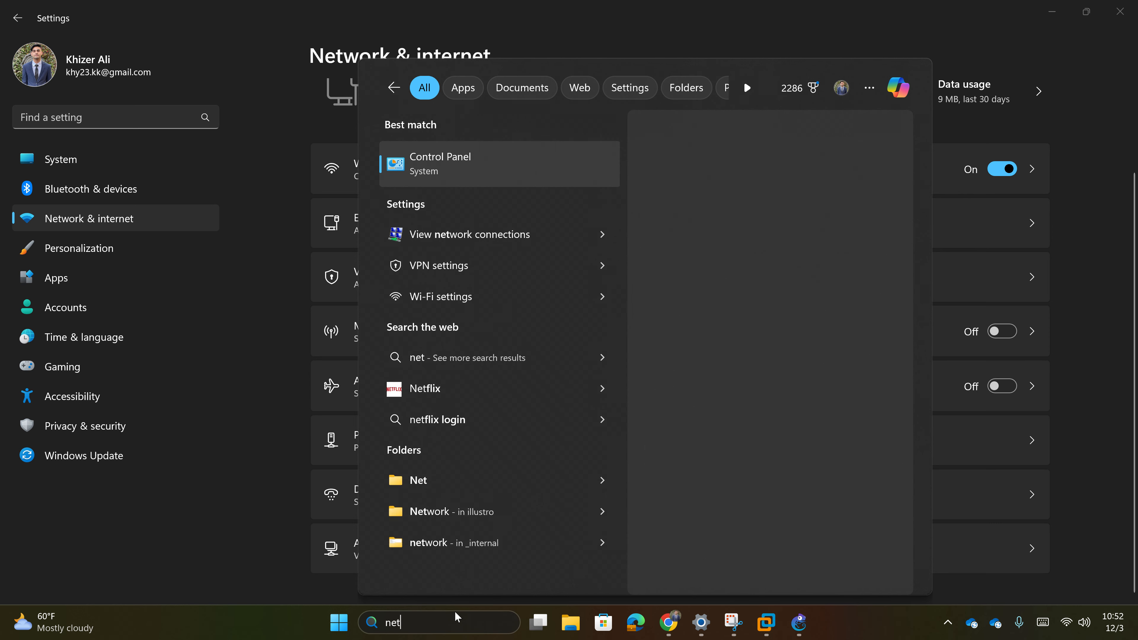
{"action": "type", "text": "work"}
{"action": "key", "text": "Return"}
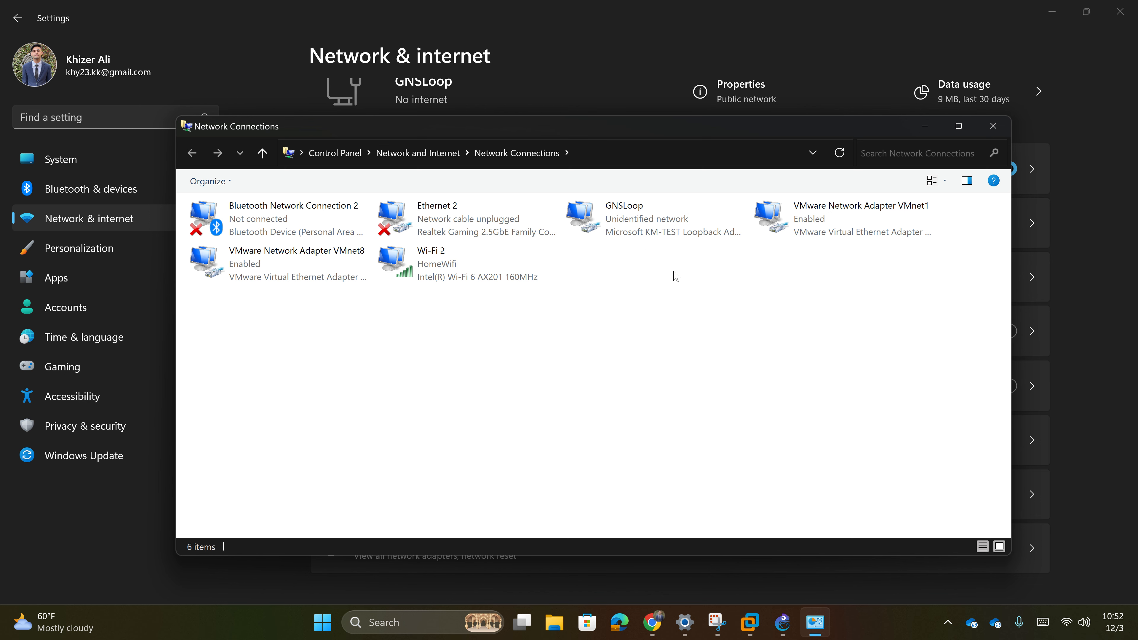
{"action": "left_click", "coordinate": [640, 225]}
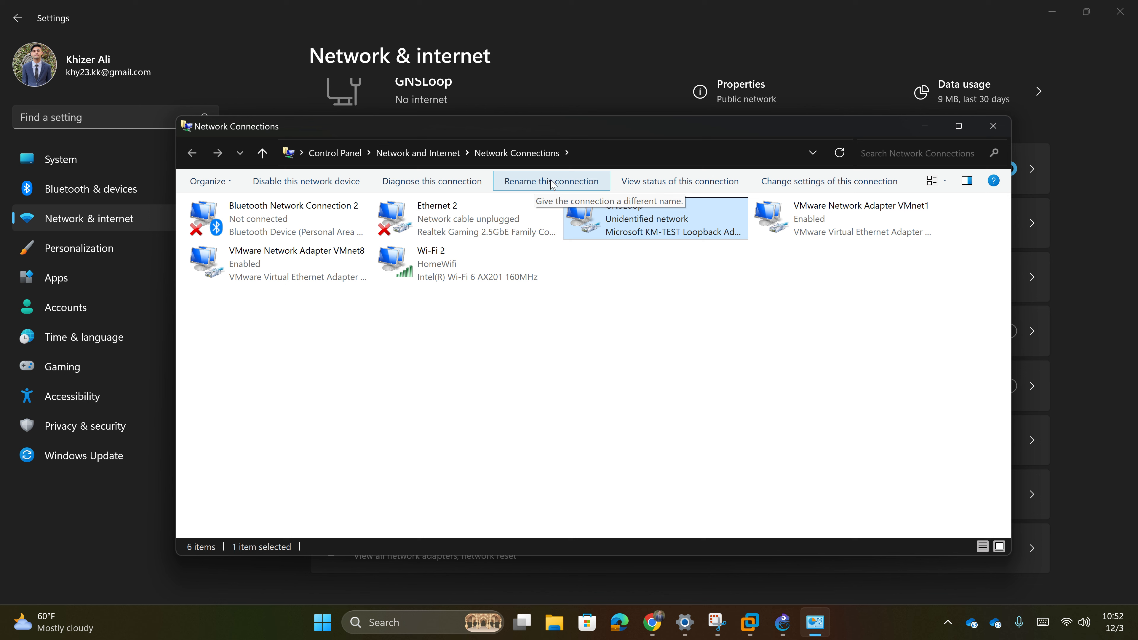
{"action": "right_click", "coordinate": [636, 237]}
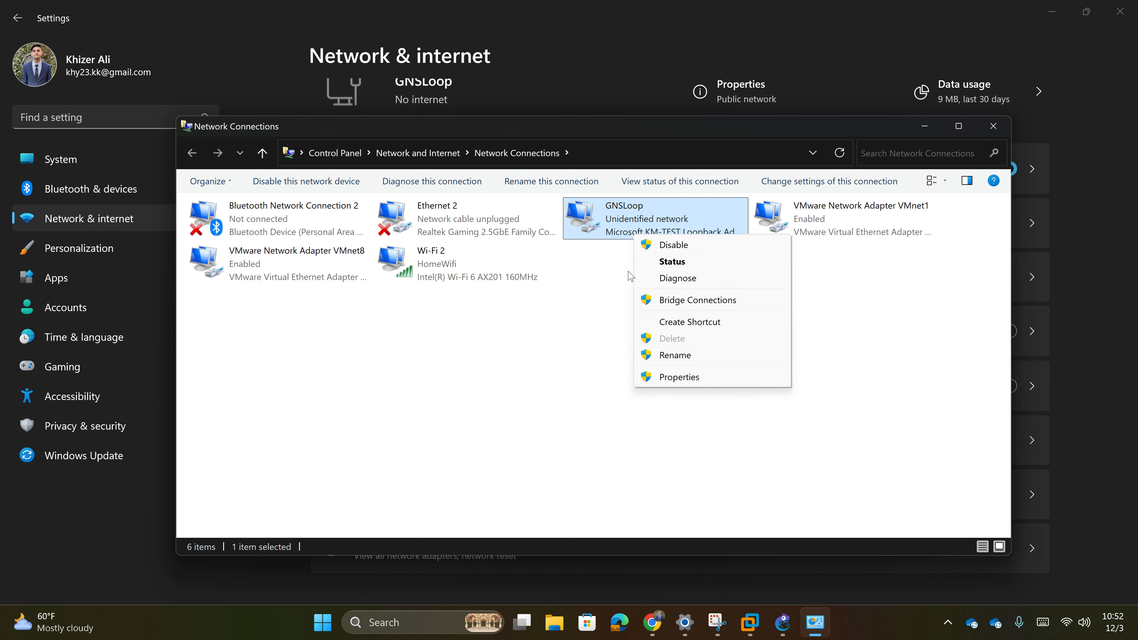
{"action": "left_click", "coordinate": [678, 380]}
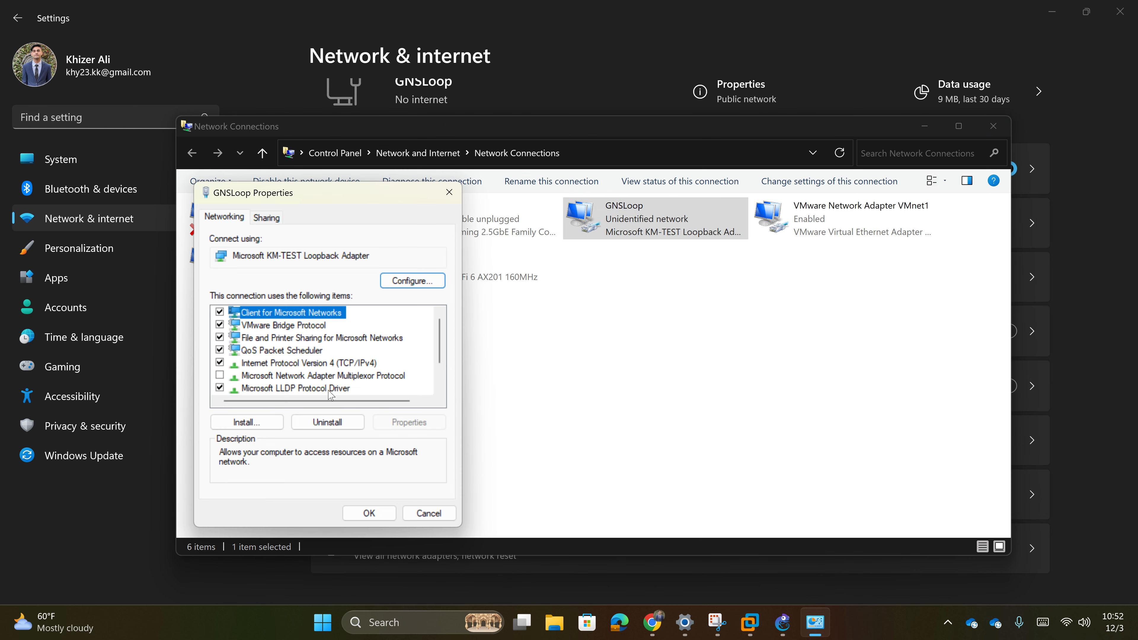
{"action": "scroll", "coordinate": [309, 389], "scroll_direction": "down", "scroll_amount": 1}
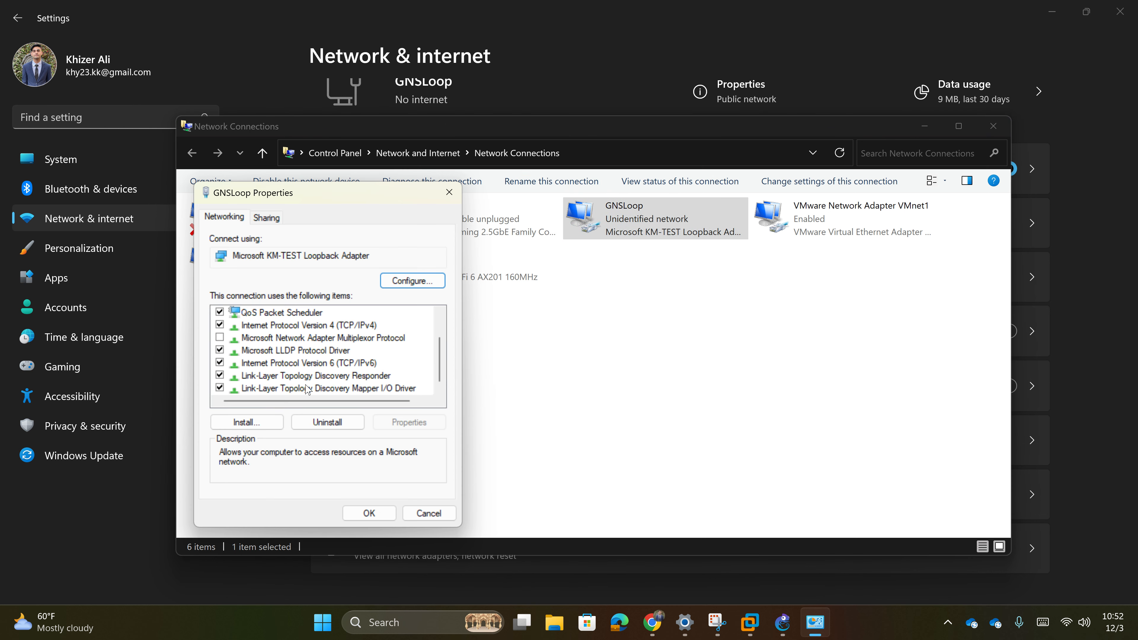
{"action": "double_click", "coordinate": [354, 326]}
- Run ipconfig in Command Prompt and review the output showing GNSLoop at 10.1.1.2
{"action": "left_click", "coordinate": [412, 611]}
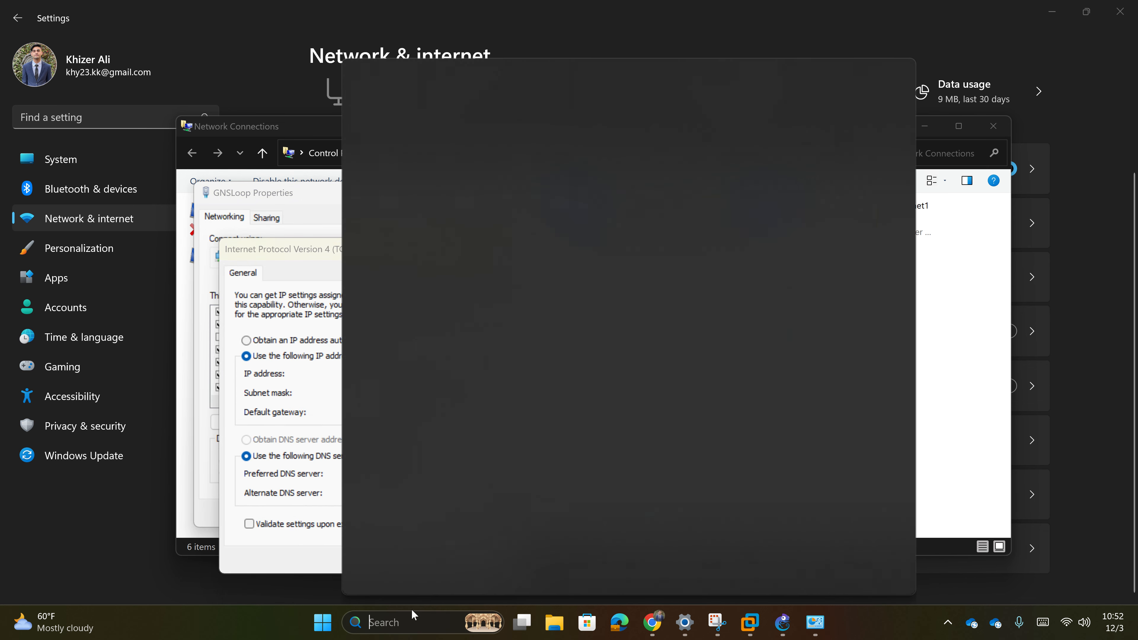
{"action": "type", "text": "cmd"}
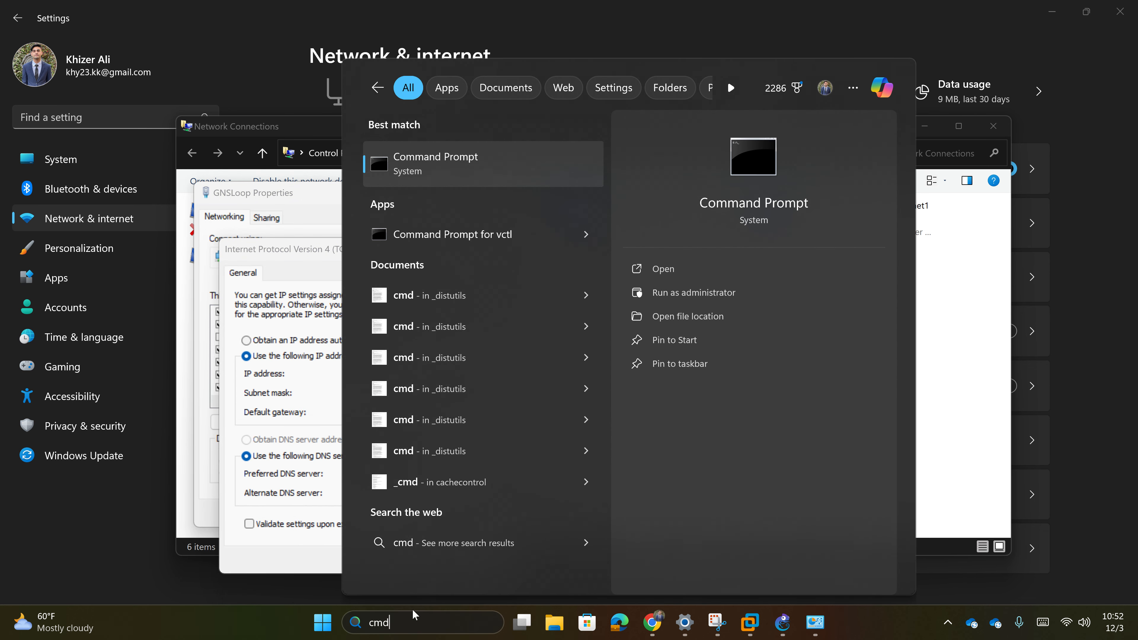
{"action": "key", "text": "Return"}
{"action": "type", "text": "ipco"}
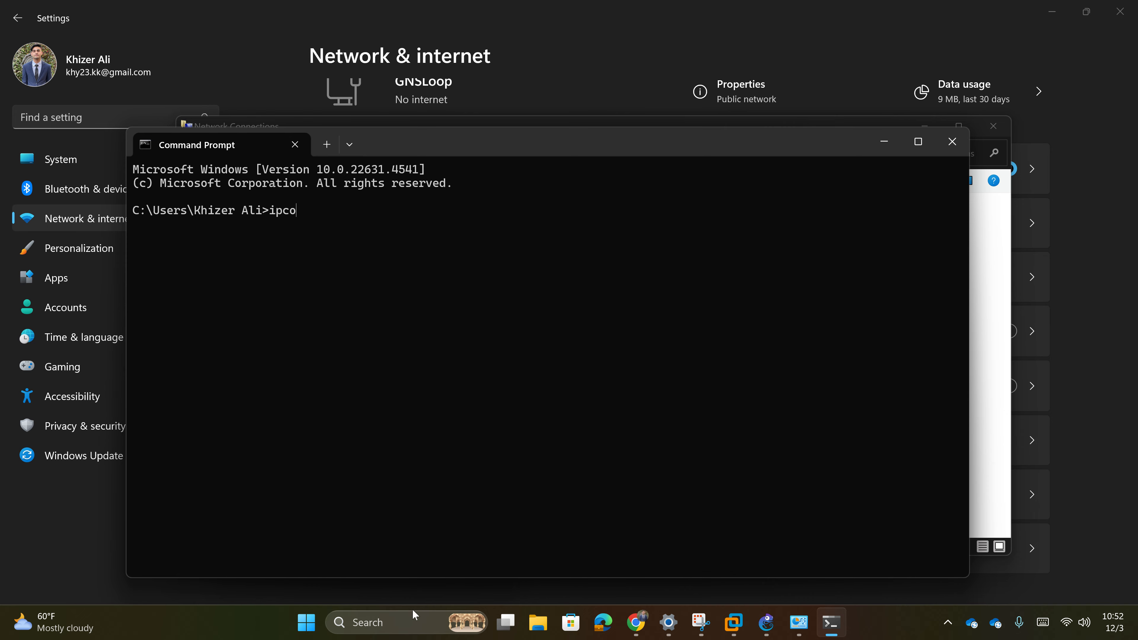
{"action": "type", "text": "nfig"}
{"action": "key", "text": "Return"}
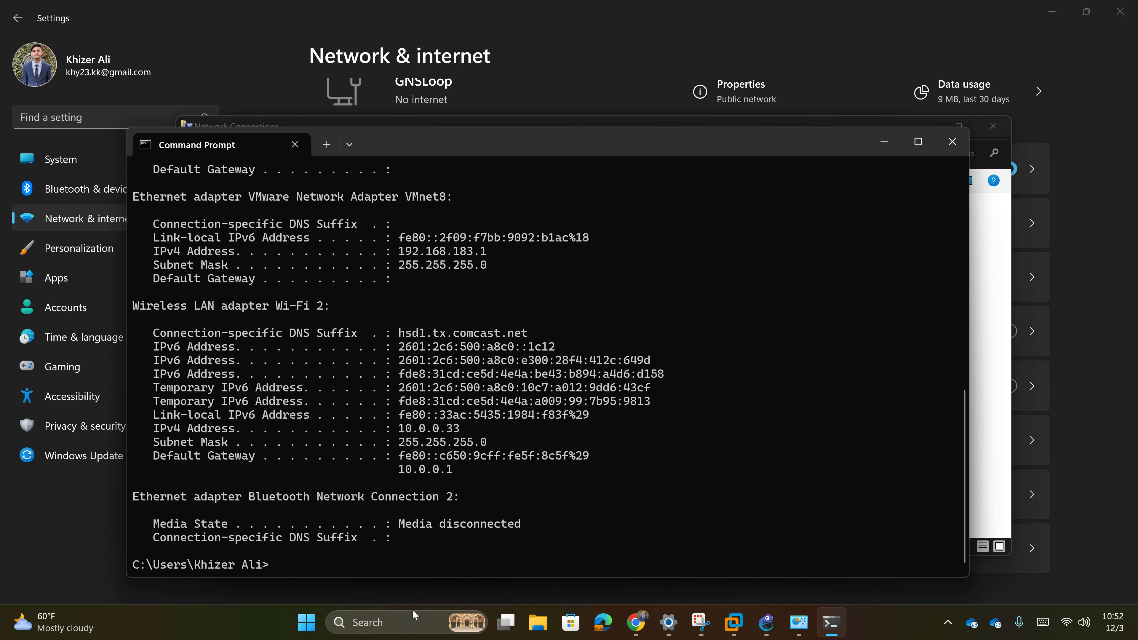
{"action": "scroll", "coordinate": [444, 436], "scroll_direction": "up", "scroll_amount": 11}
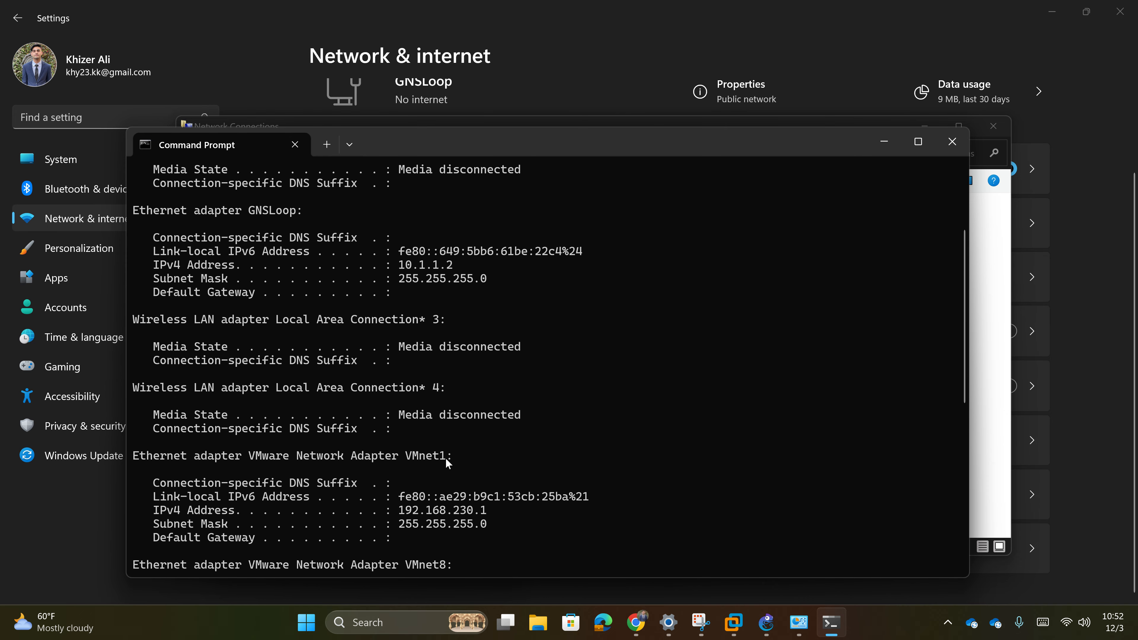
{"action": "scroll", "coordinate": [312, 488], "scroll_direction": "down", "scroll_amount": 2}
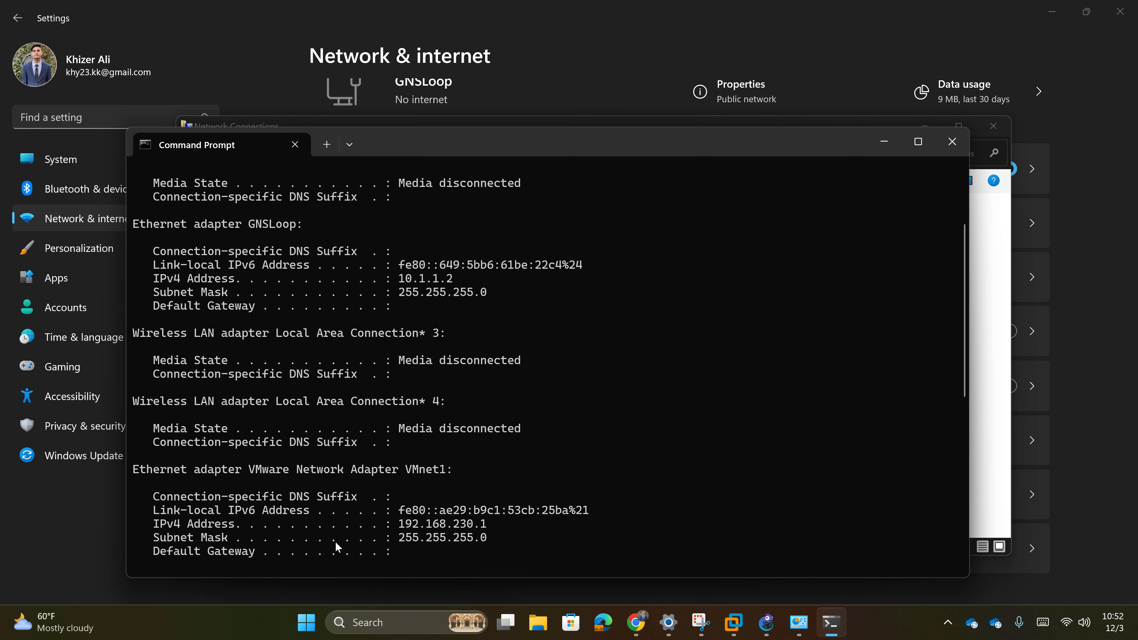
{"action": "scroll", "coordinate": [337, 544], "scroll_direction": "down", "scroll_amount": 3}
{"action": "scroll", "coordinate": [338, 542], "scroll_direction": "down", "scroll_amount": 4}
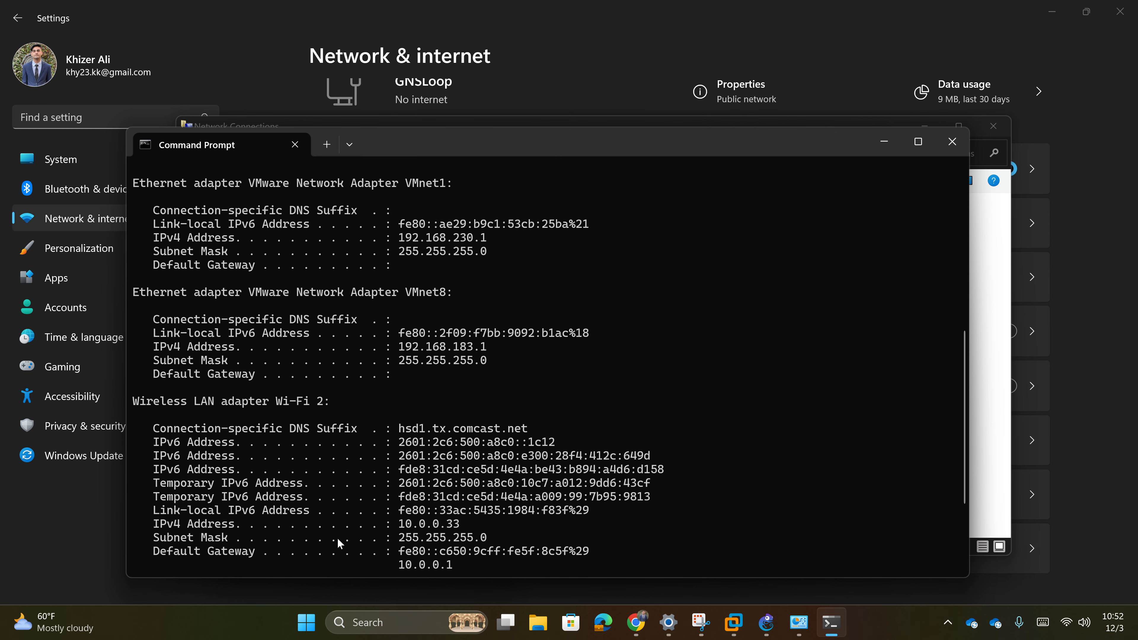
{"action": "scroll", "coordinate": [273, 452], "scroll_direction": "down", "scroll_amount": 1}
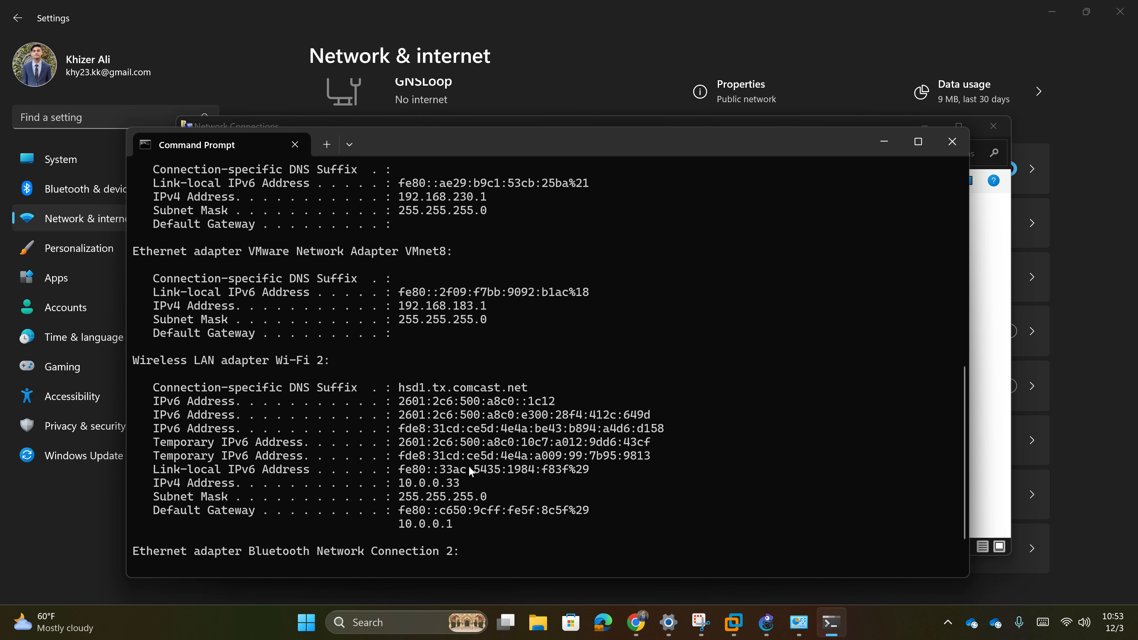
{"action": "scroll", "coordinate": [468, 466], "scroll_direction": "up", "scroll_amount": 3}
{"action": "scroll", "coordinate": [461, 493], "scroll_direction": "down", "scroll_amount": 2}
{"action": "scroll", "coordinate": [437, 495], "scroll_direction": "down", "scroll_amount": 3}
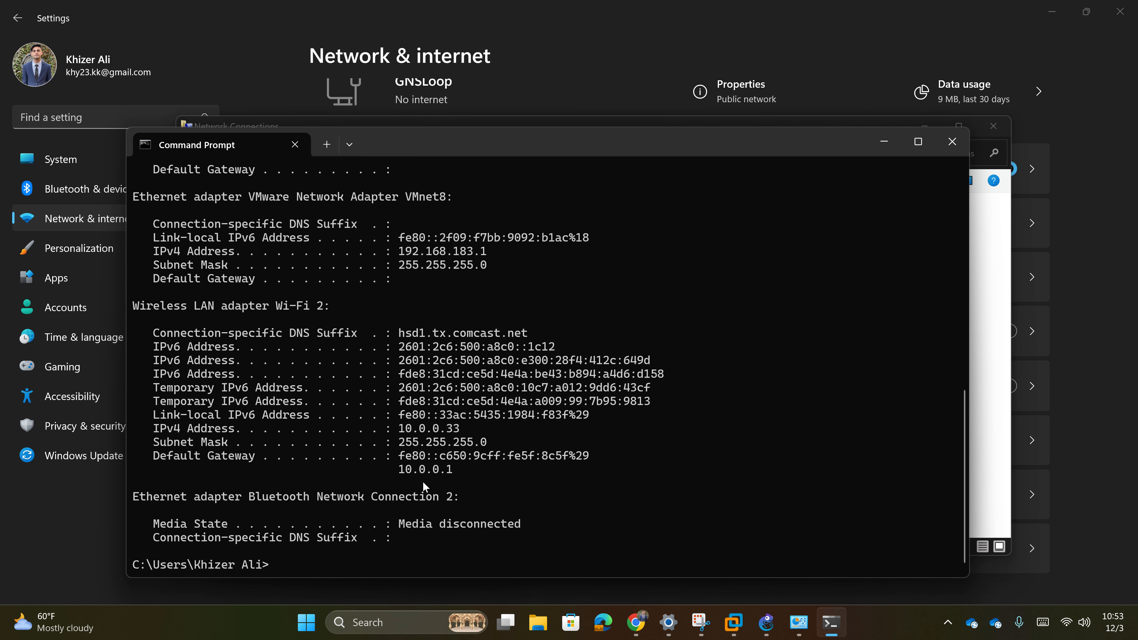
{"action": "scroll", "coordinate": [399, 479], "scroll_direction": "up", "scroll_amount": 2}
{"action": "scroll", "coordinate": [550, 374], "scroll_direction": "down", "scroll_amount": 2}
{"action": "scroll", "coordinate": [566, 385], "scroll_direction": "up", "scroll_amount": 12}
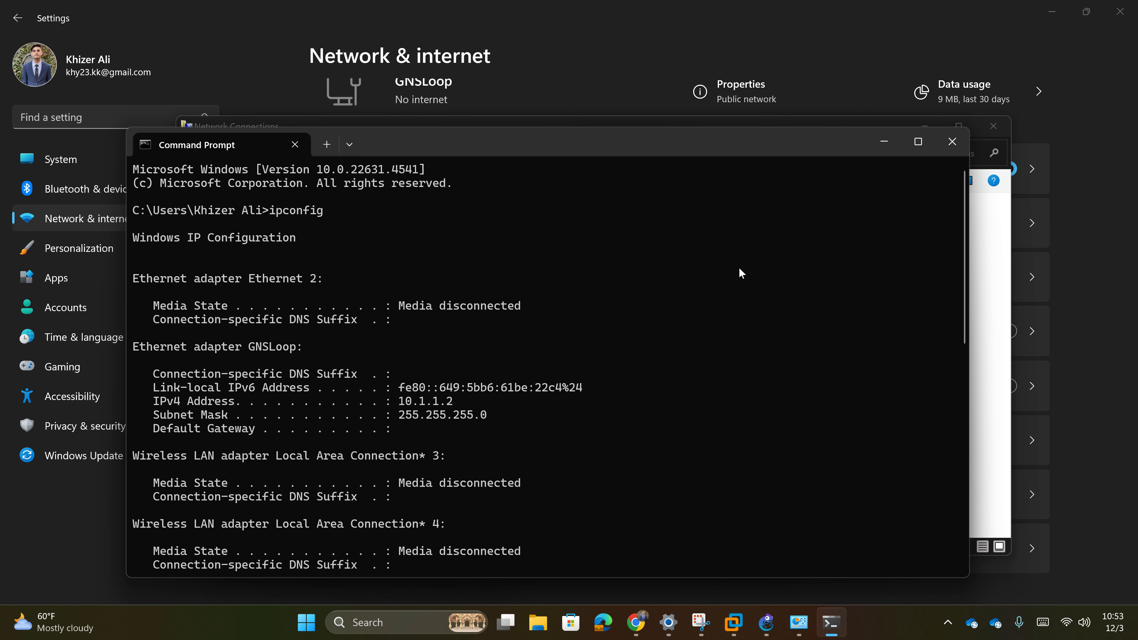
- Close GNSLoop's IPv4 and properties dialogs keeping 10.1.1.2/255.255.255.0, then Network Connections and Settings
{"action": "left_click", "coordinate": [869, 148]}
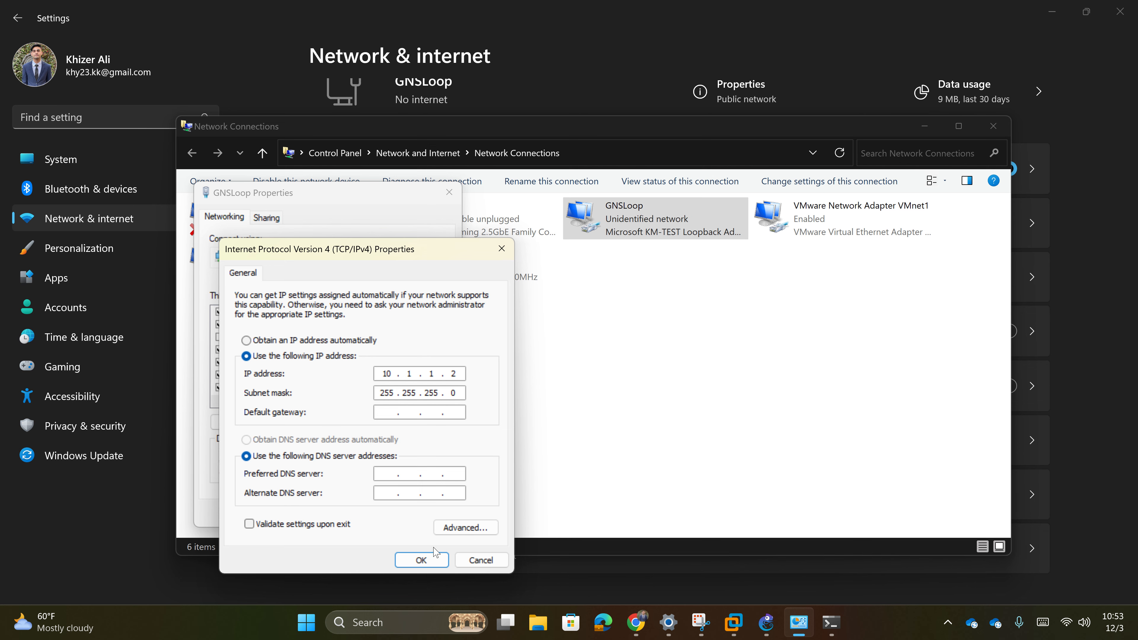
{"action": "left_click", "coordinate": [431, 559]}
{"action": "left_click", "coordinate": [369, 513]}
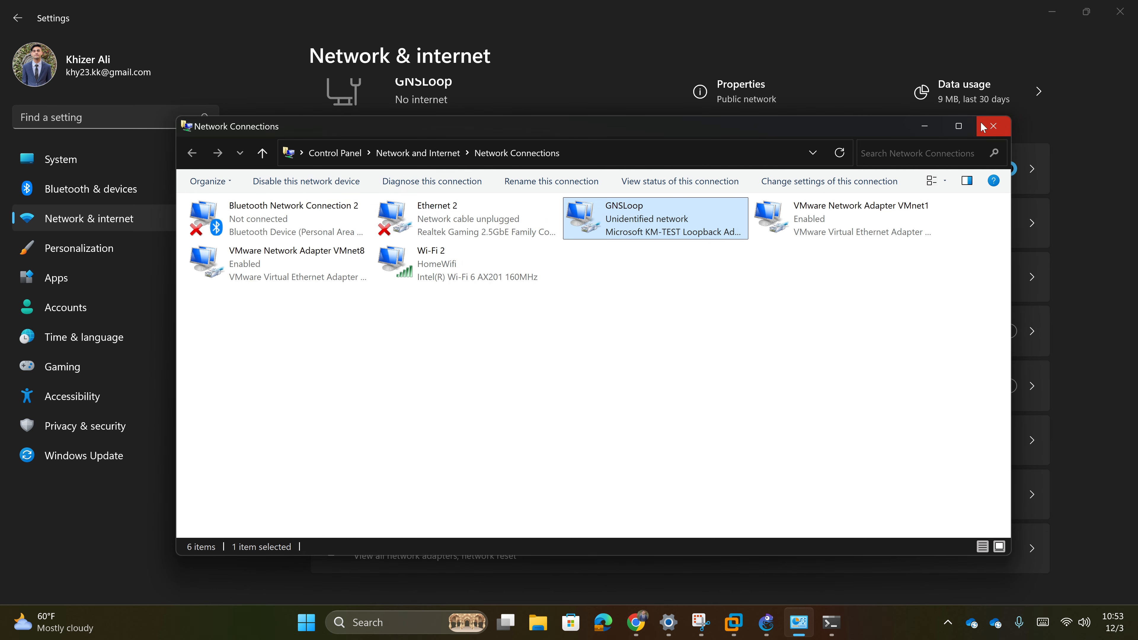
{"action": "left_click", "coordinate": [993, 126]}
{"action": "left_click", "coordinate": [1052, 11]}
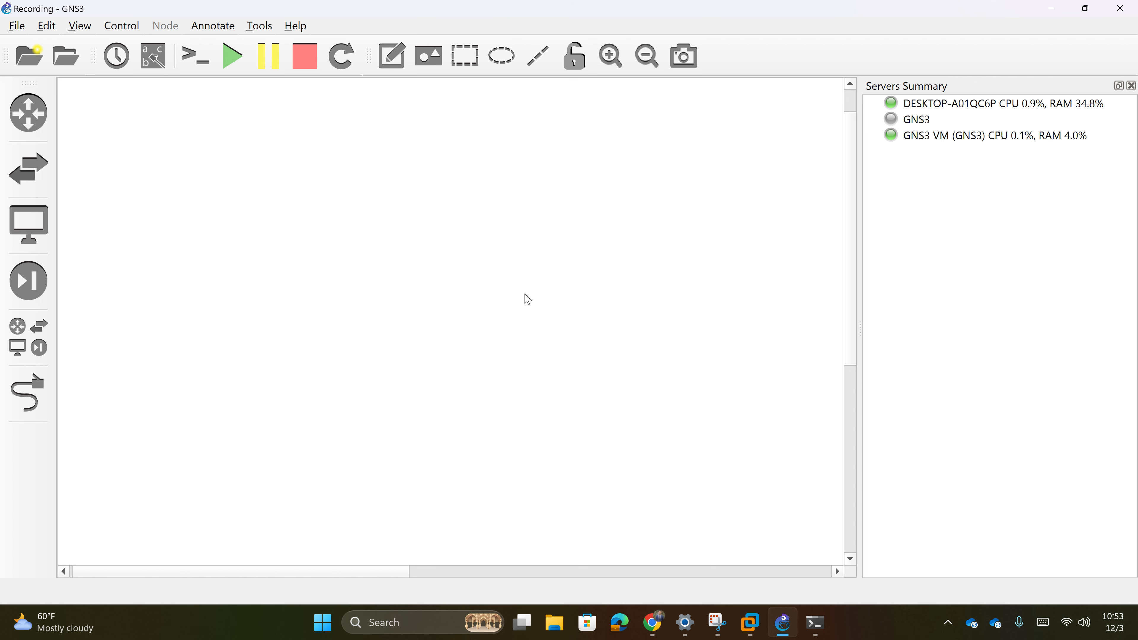
- Drag a Cloud node from the all-devices list onto the topology
{"action": "scroll", "coordinate": [361, 364], "scroll_direction": "down", "scroll_amount": 1}
{"action": "scroll", "coordinate": [361, 364], "scroll_direction": "up", "scroll_amount": 2}
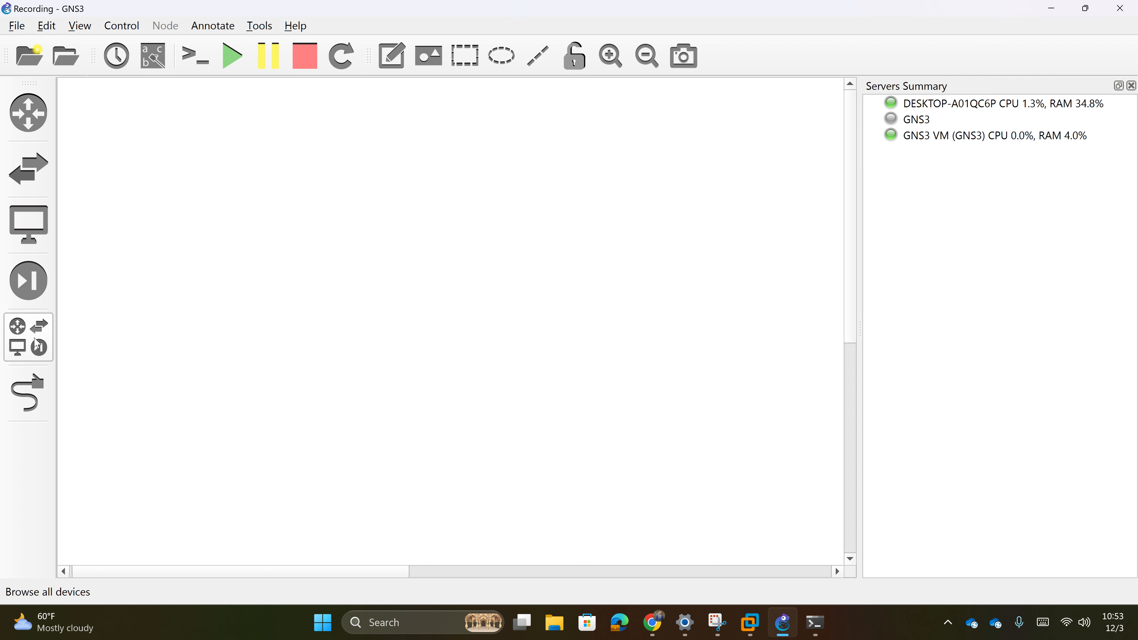
{"action": "left_click", "coordinate": [38, 346]}
{"action": "scroll", "coordinate": [163, 306], "scroll_direction": "down", "scroll_amount": 1}
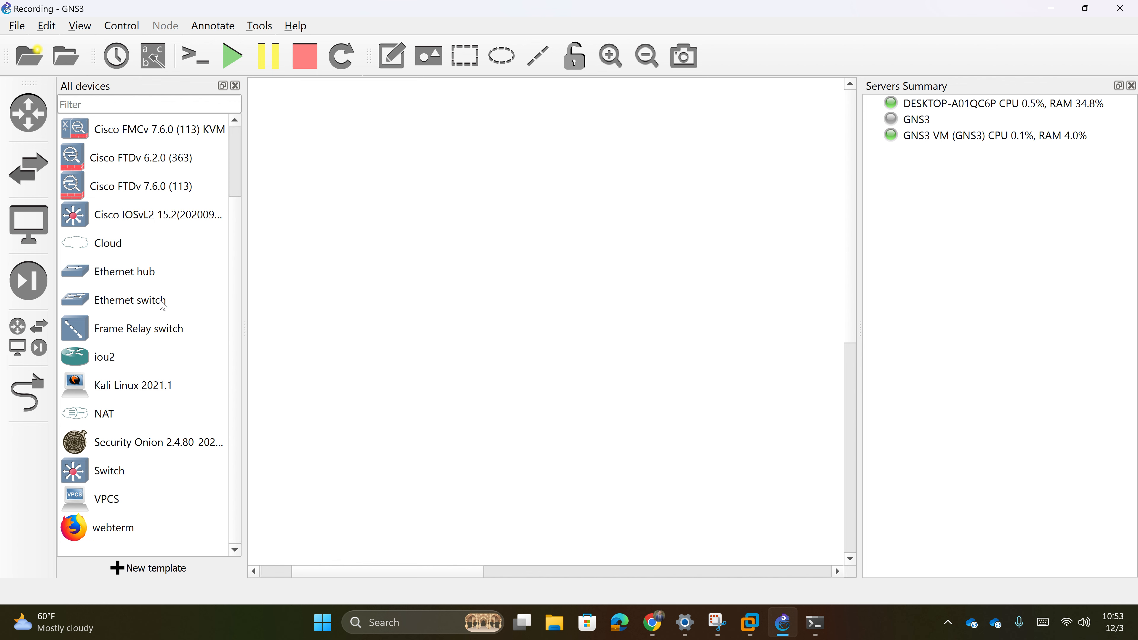
{"action": "scroll", "coordinate": [164, 305], "scroll_direction": "up", "scroll_amount": 1}
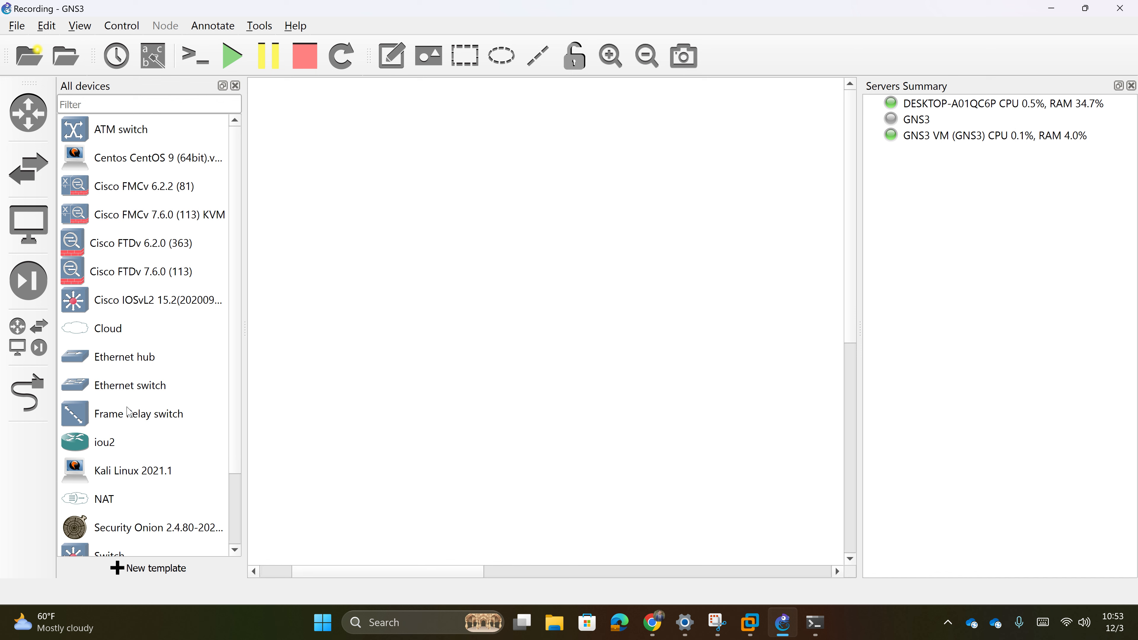
{"action": "scroll", "coordinate": [129, 406], "scroll_direction": "down", "scroll_amount": 1}
{"action": "scroll", "coordinate": [132, 397], "scroll_direction": "up", "scroll_amount": 1}
{"action": "scroll", "coordinate": [149, 381], "scroll_direction": "down", "scroll_amount": 1}
{"action": "scroll", "coordinate": [151, 393], "scroll_direction": "up", "scroll_amount": 1}
{"action": "left_click_drag", "start_coordinate": [239, 354], "coordinate": [249, 308]}
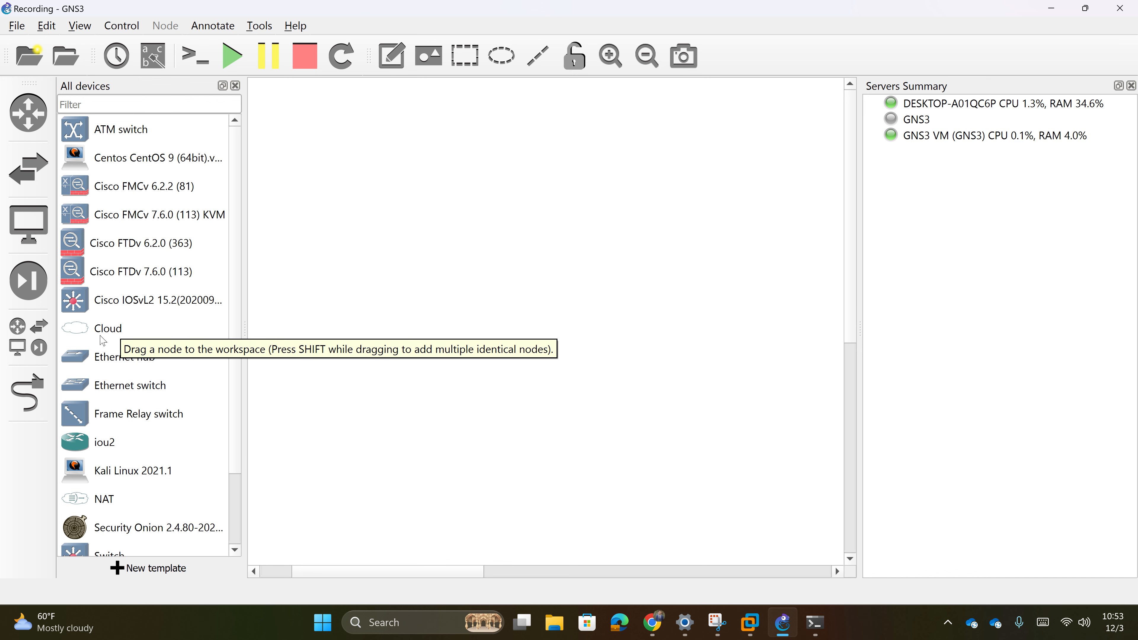
{"action": "left_click_drag", "start_coordinate": [104, 339], "coordinate": [619, 268]}
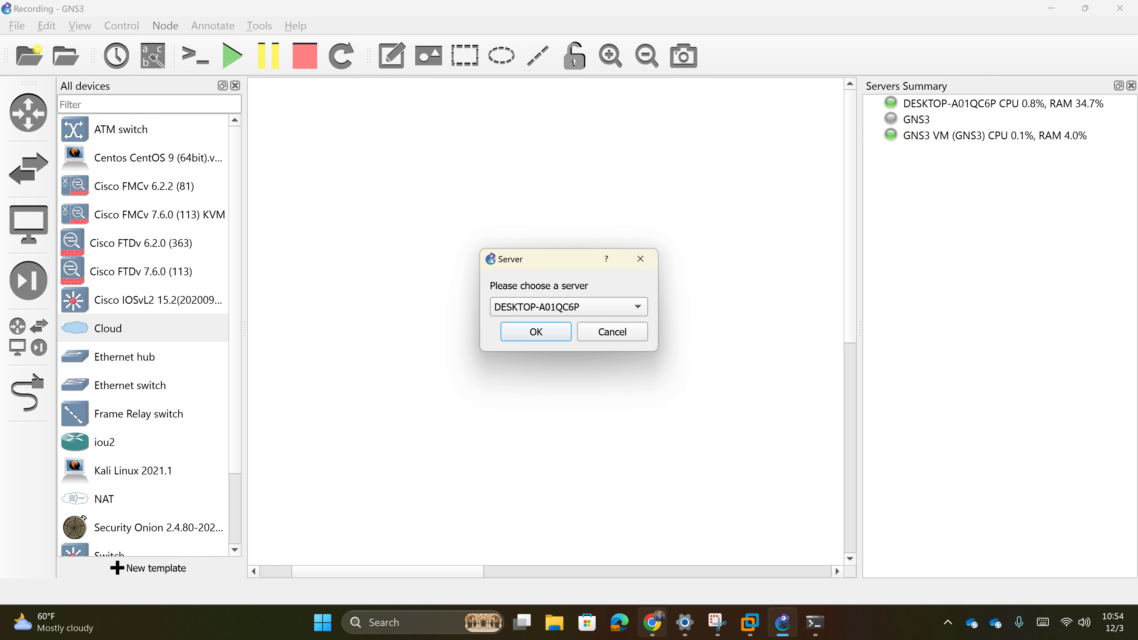
- Run the cloud on the local PC server and move Cloud1 to the upper middle
{"action": "left_click", "coordinate": [653, 622]}
{"action": "left_click", "coordinate": [653, 622]}
{"action": "left_click", "coordinate": [552, 310]}
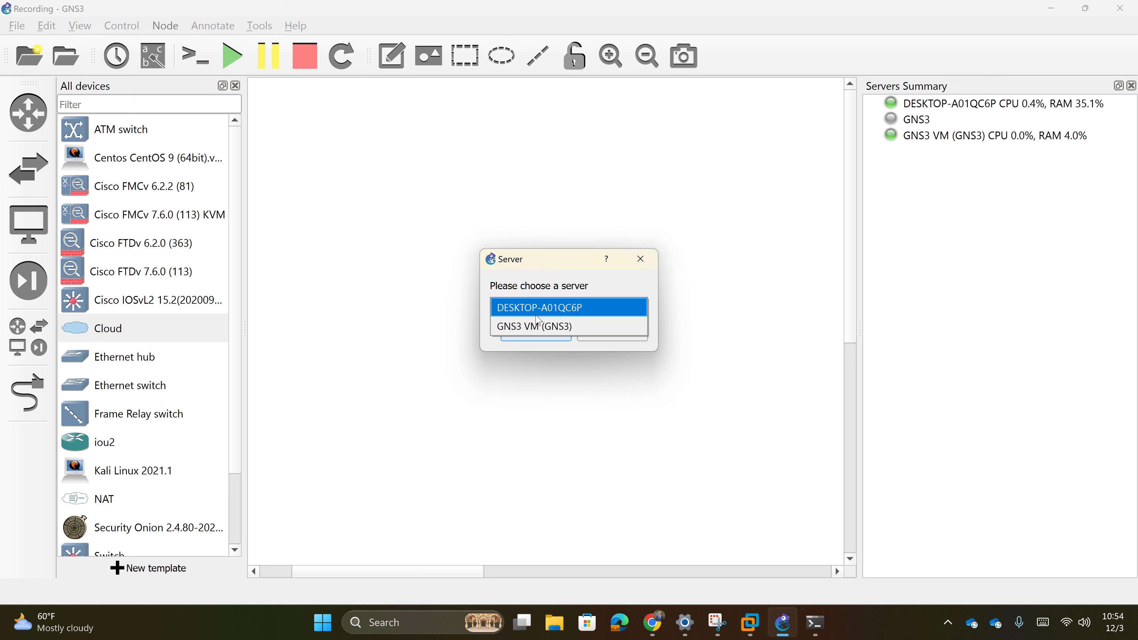
{"action": "left_click", "coordinate": [546, 308]}
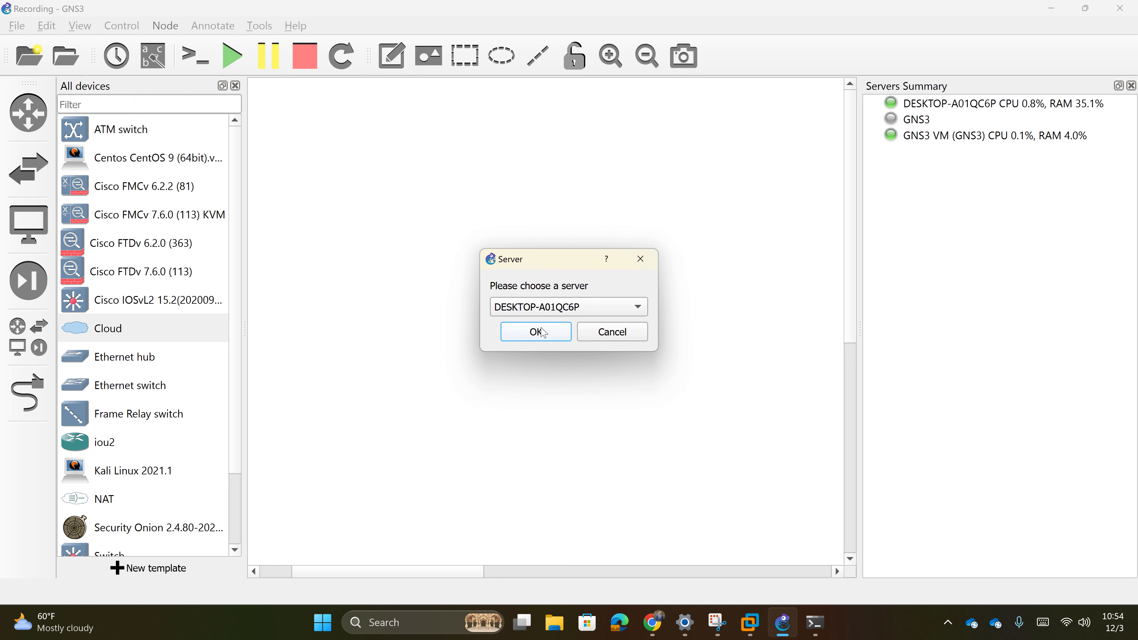
{"action": "key", "text": "Return"}
{"action": "left_click_drag", "start_coordinate": [698, 296], "coordinate": [628, 136]}
{"action": "left_click", "coordinate": [647, 56]}
{"action": "left_click", "coordinate": [509, 326]}
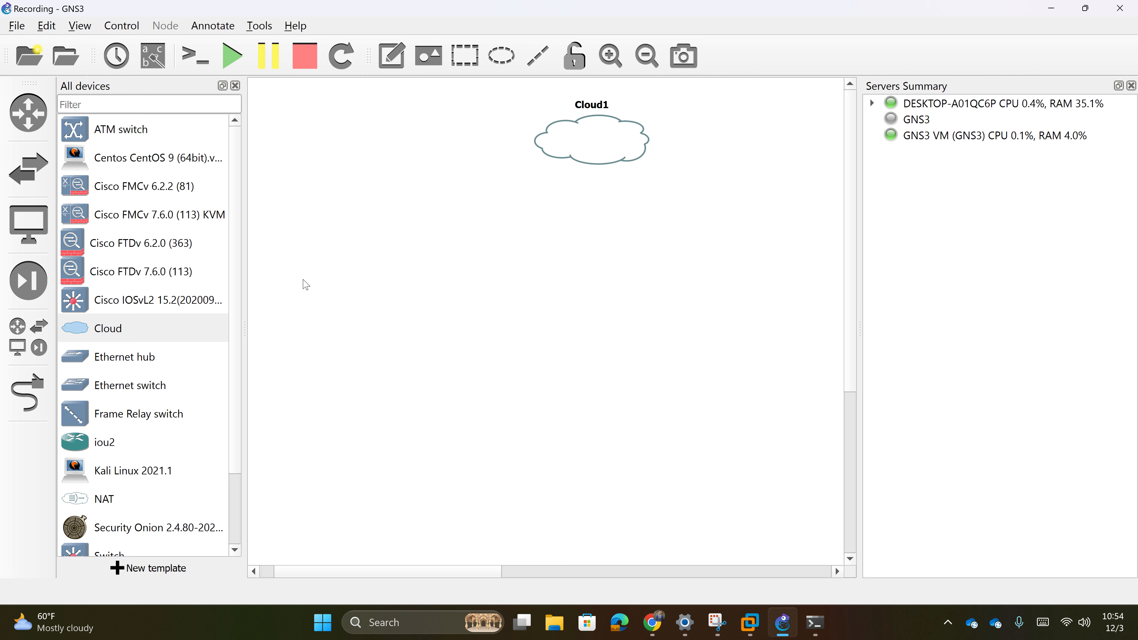
- Add an Ethernet switch on the GNS3 VM server and place Switch1 below Cloud1
{"action": "scroll", "coordinate": [171, 377], "scroll_direction": "down", "scroll_amount": 1}
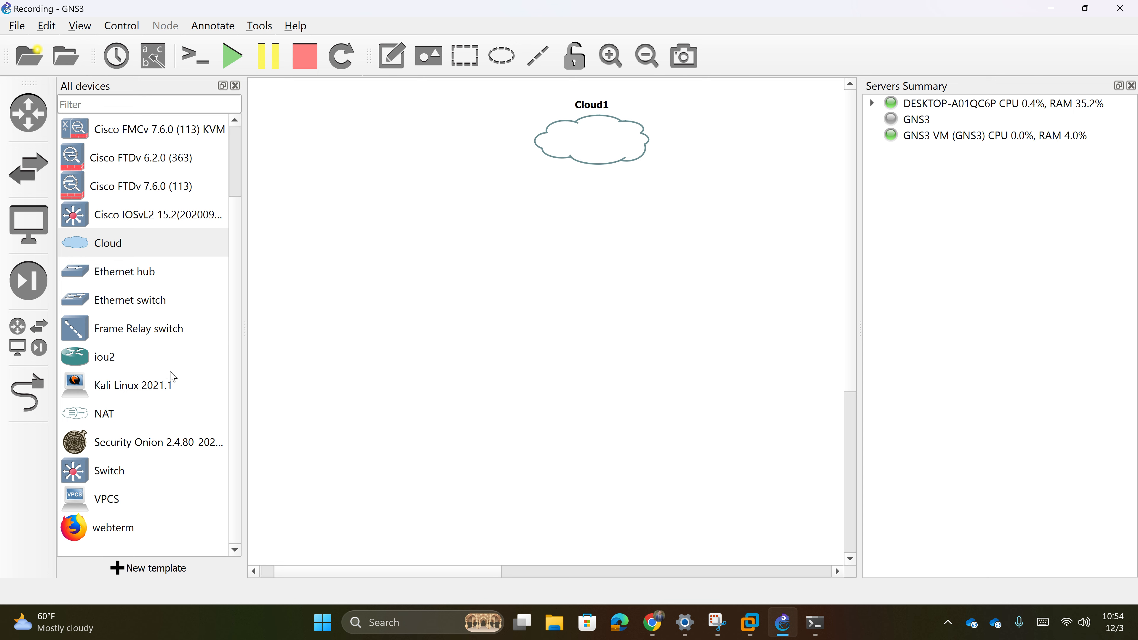
{"action": "left_click_drag", "start_coordinate": [126, 303], "coordinate": [618, 310]}
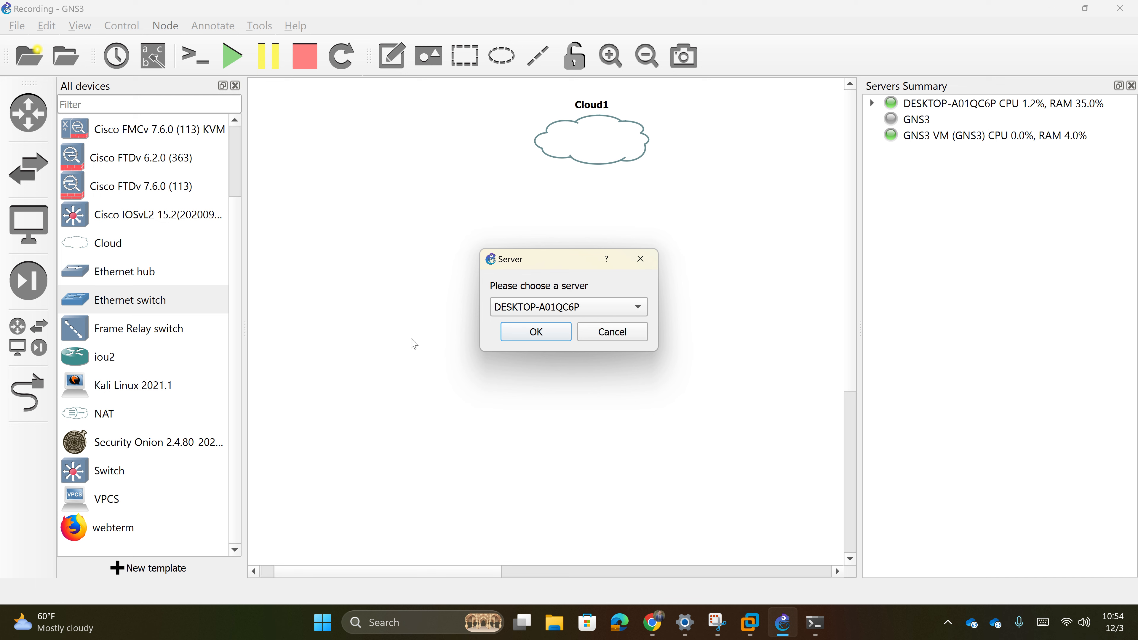
{"action": "left_click", "coordinate": [561, 308]}
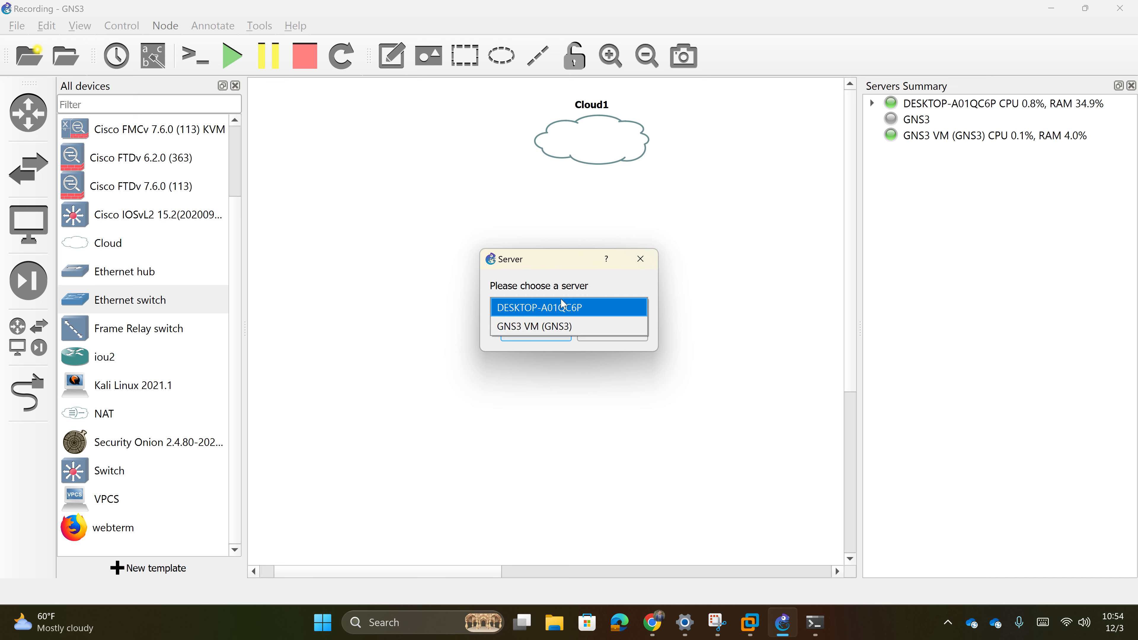
{"action": "left_click", "coordinate": [524, 335]}
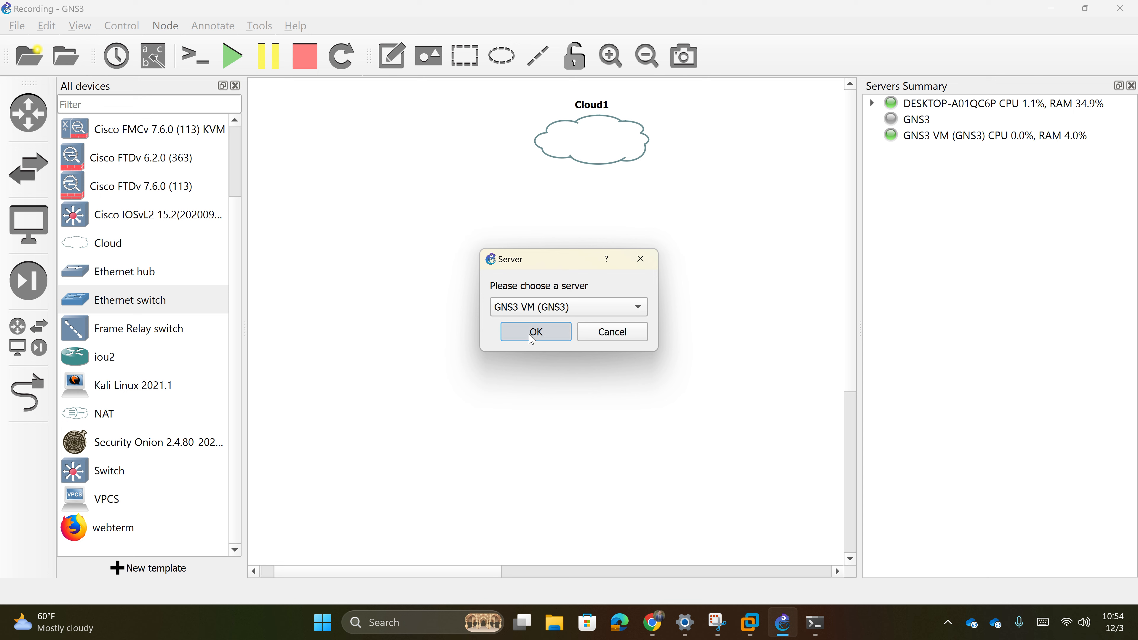
{"action": "left_click", "coordinate": [536, 332]}
{"action": "left_click_drag", "start_coordinate": [601, 320], "coordinate": [572, 230]}
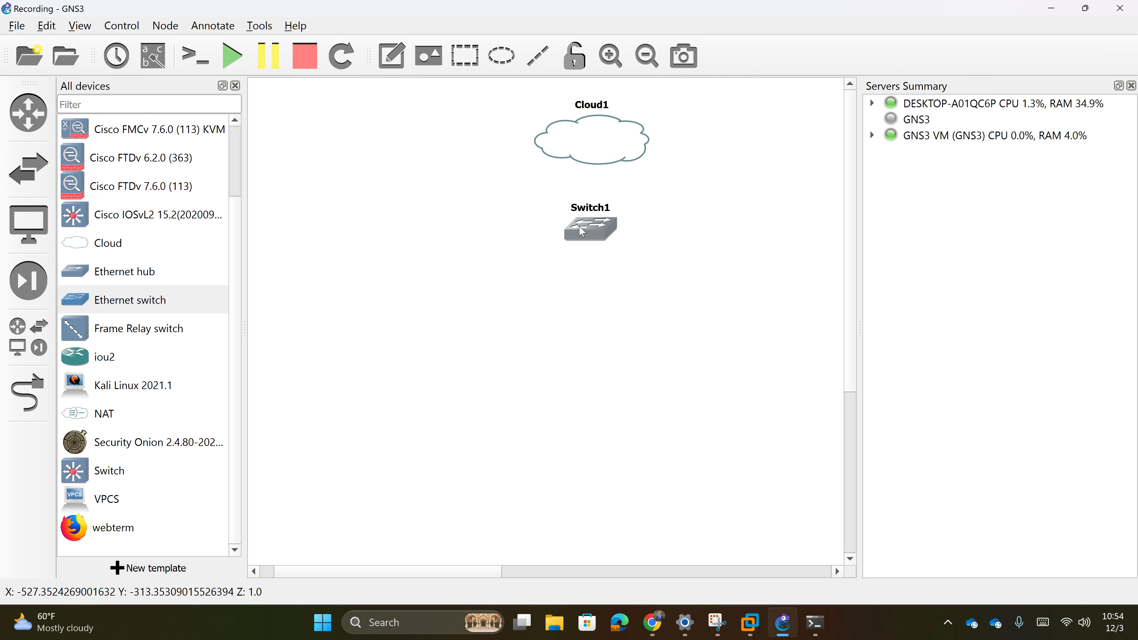
- Link Switch1's Ethernet0 to Cloud1's GNSLoop interface
{"action": "left_click", "coordinate": [28, 393]}
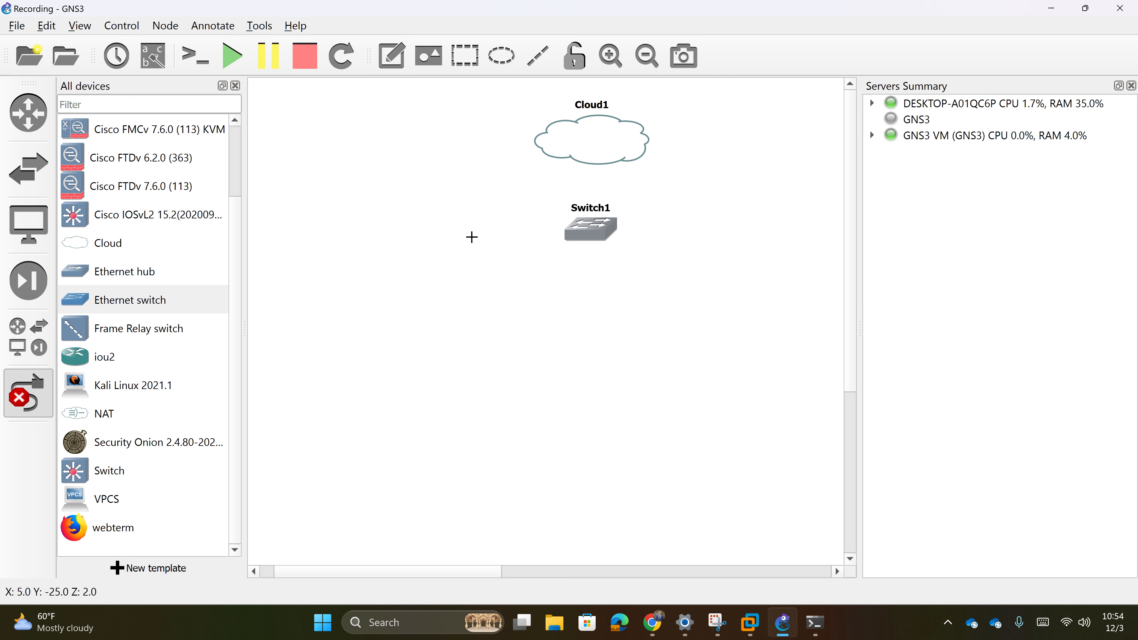
{"action": "left_click", "coordinate": [585, 240]}
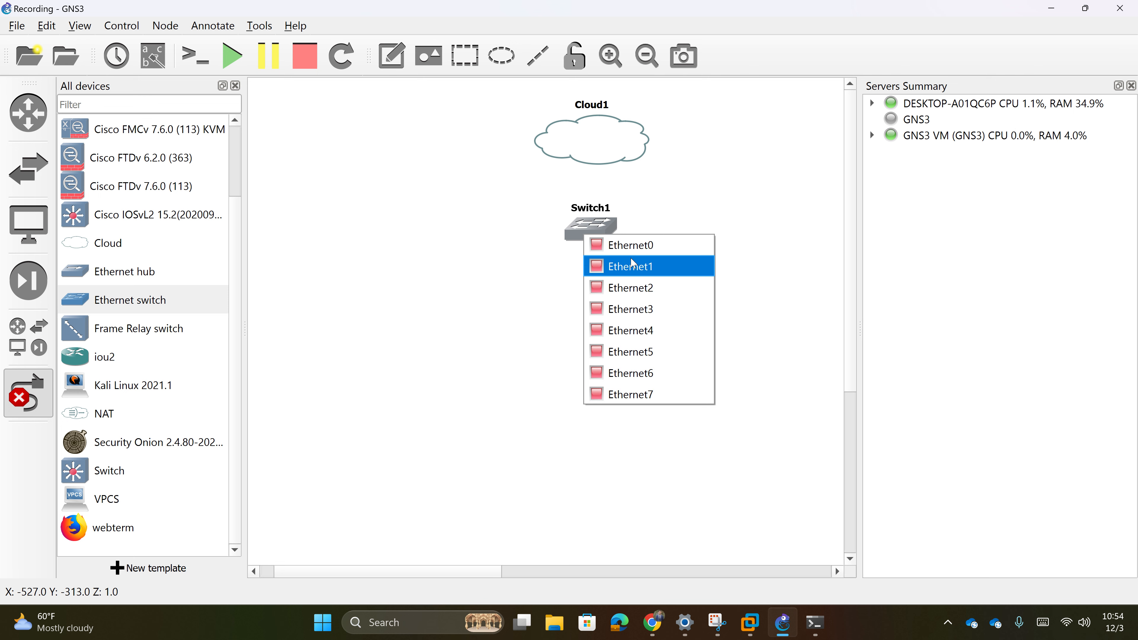
{"action": "left_click", "coordinate": [650, 251]}
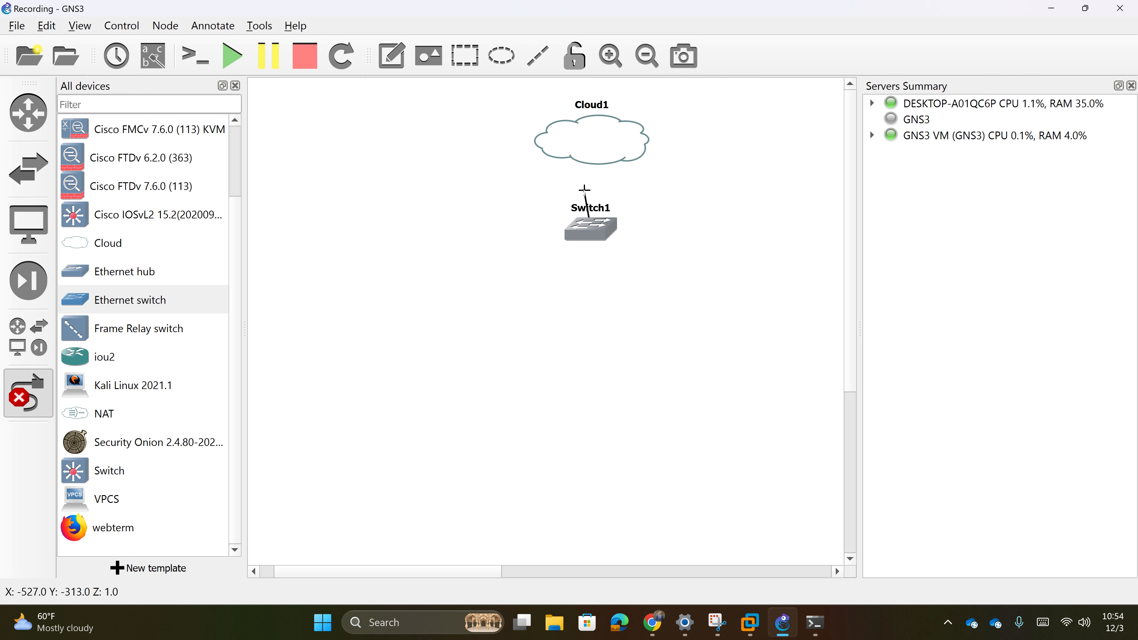
{"action": "left_click", "coordinate": [590, 151]}
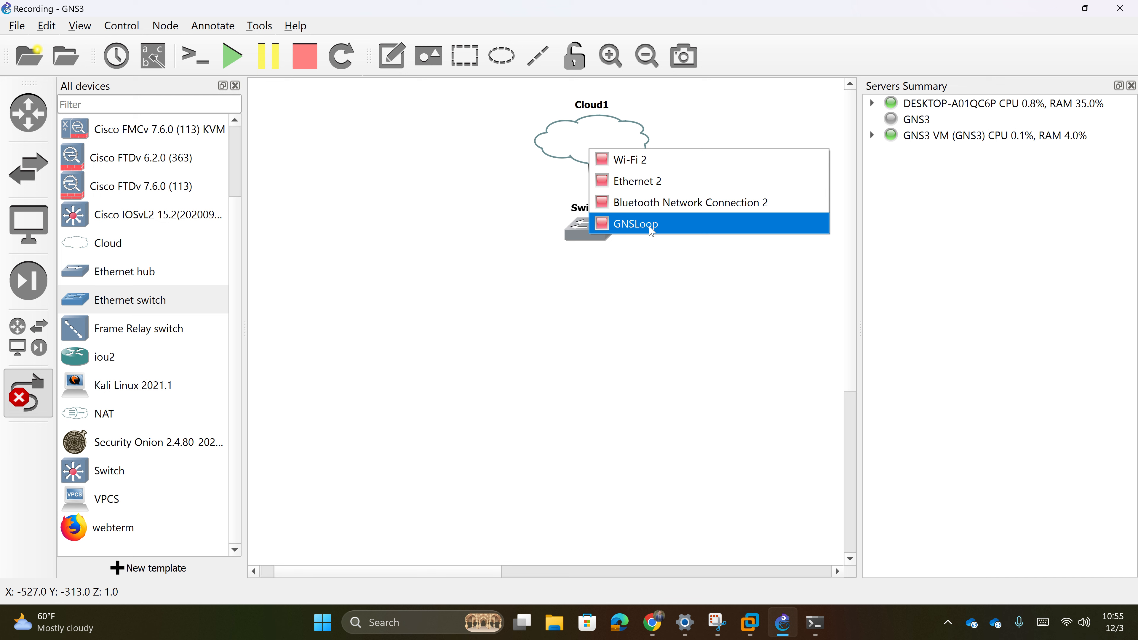
{"action": "left_click", "coordinate": [634, 226]}
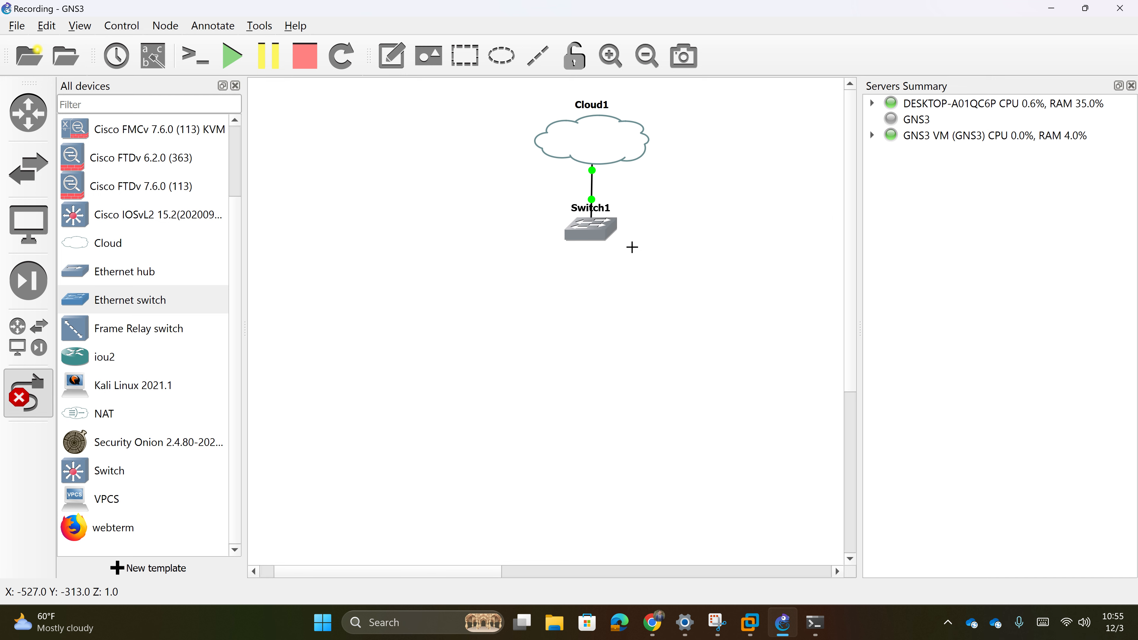
{"action": "key", "text": "Escape"}
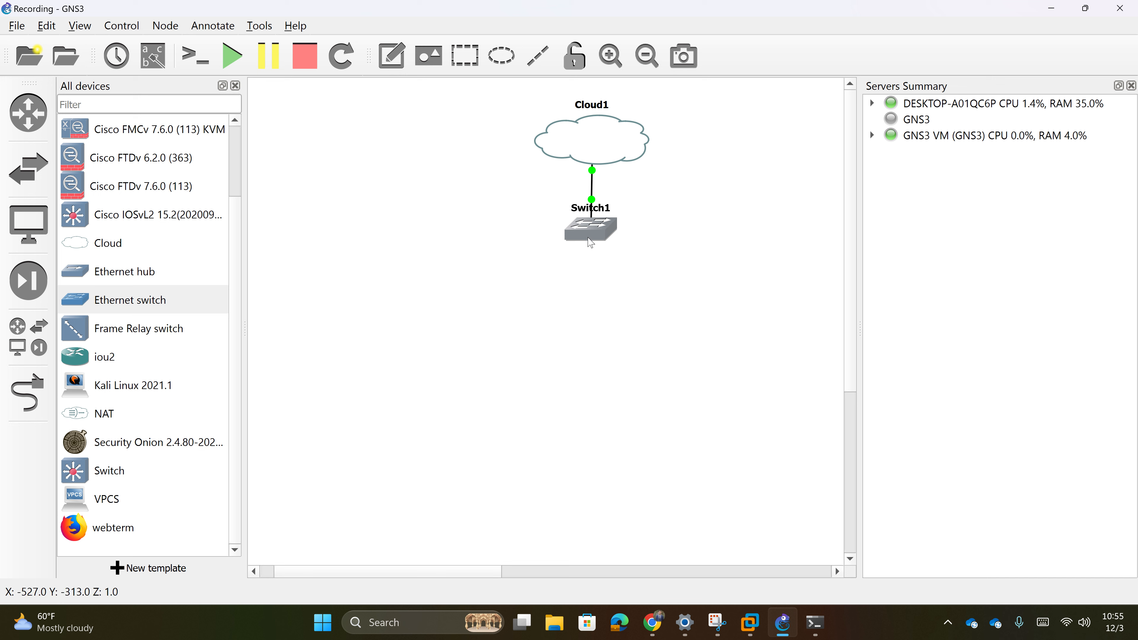
- Reposition Switch1 under Cloud1 and add a 10.1.1.2 note beside their link
{"action": "left_click_drag", "start_coordinate": [600, 234], "coordinate": [598, 276]}
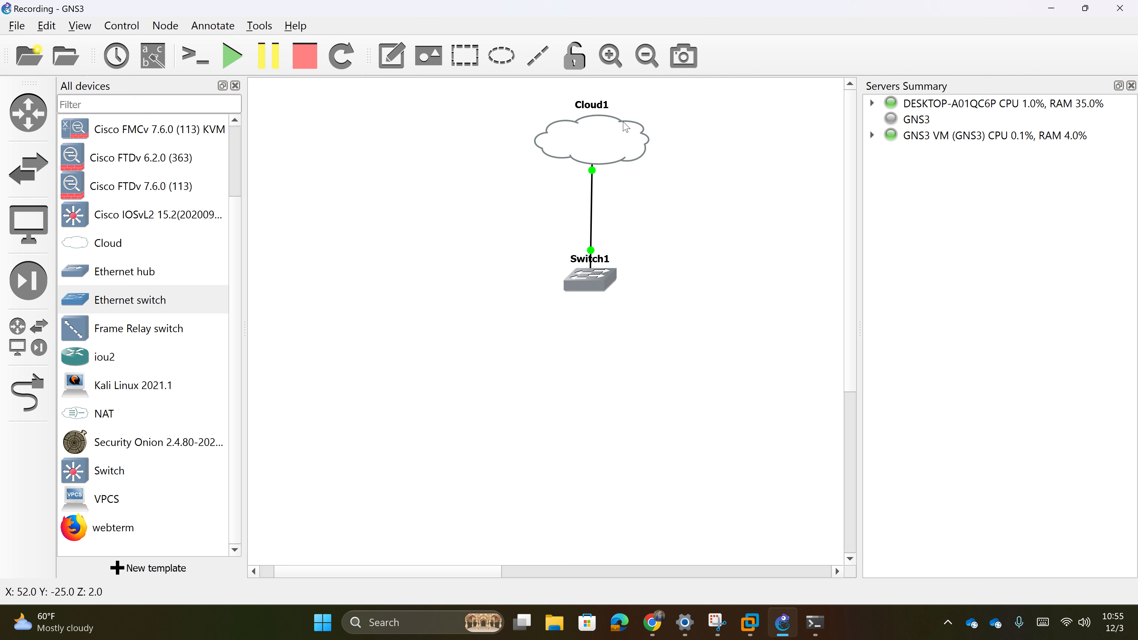
{"action": "left_click_drag", "start_coordinate": [596, 283], "coordinate": [598, 252]}
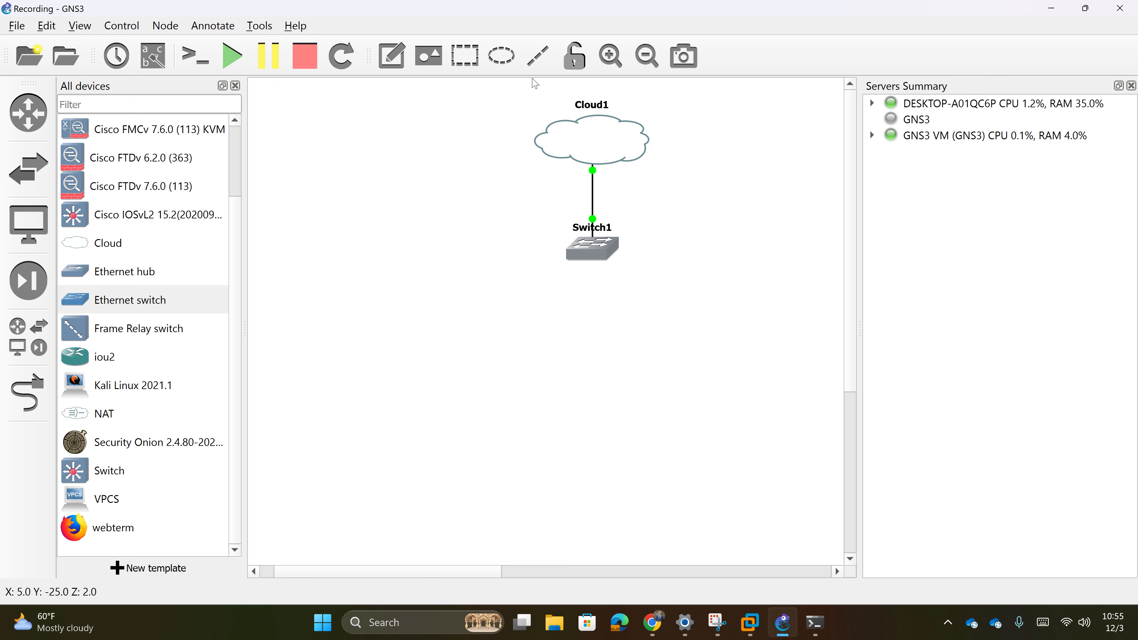
{"action": "left_click", "coordinate": [391, 60]}
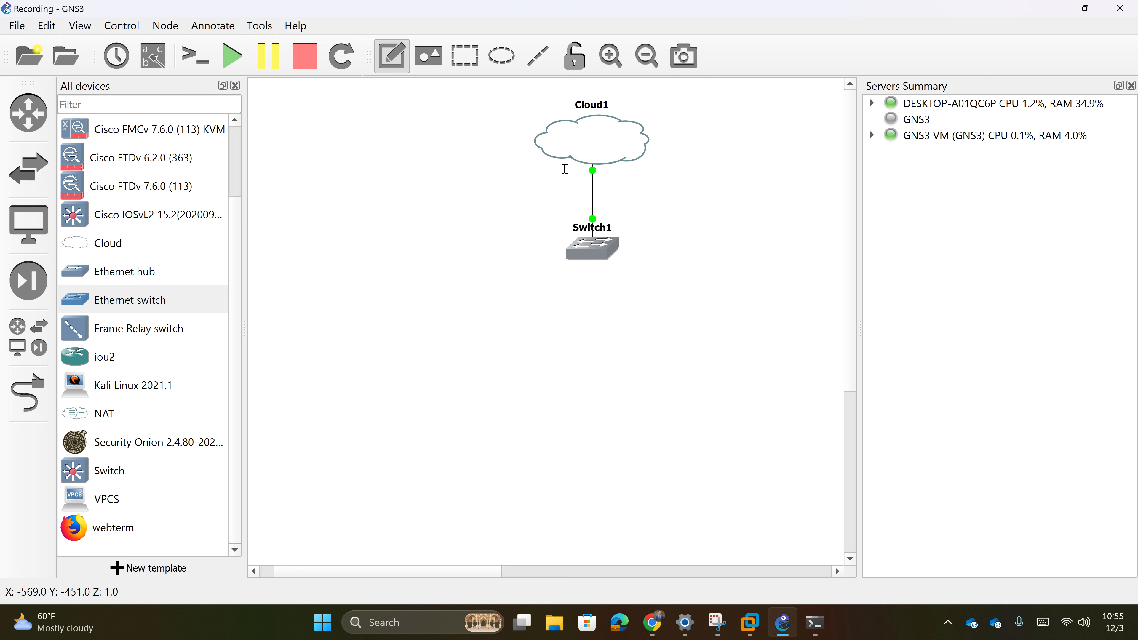
{"action": "left_click", "coordinate": [573, 173]}
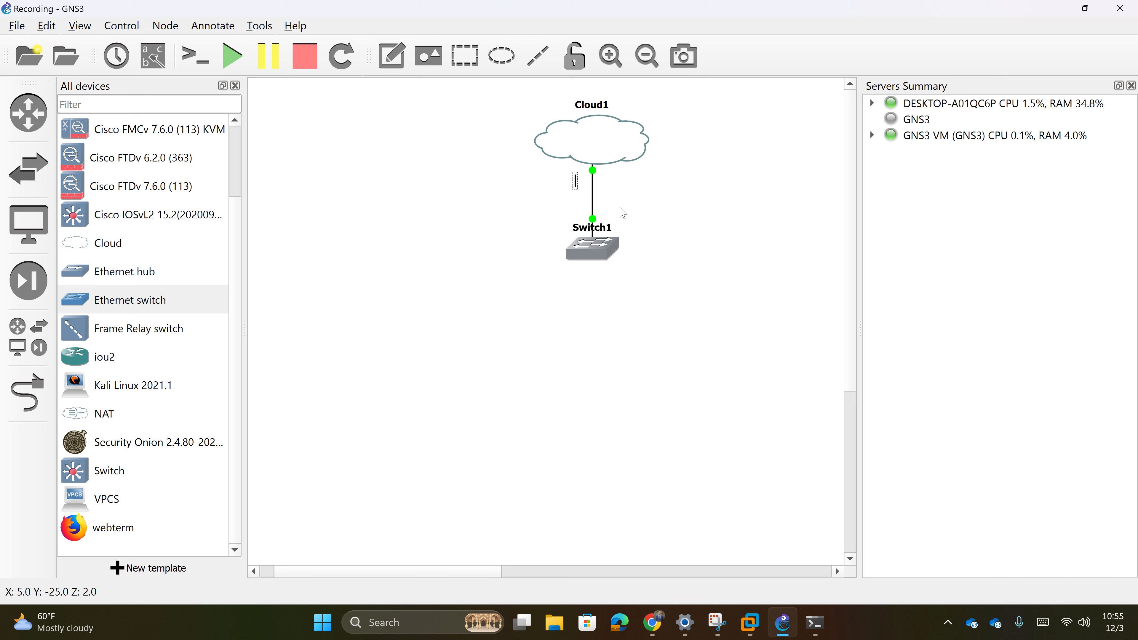
{"action": "type", "text": "10.1.1.2"}
{"action": "left_click", "coordinate": [623, 212]}
- Drag the 10.1.1.2 note, Cloud1 and Switch1 so the note sits beside the link
{"action": "left_click_drag", "start_coordinate": [610, 187], "coordinate": [652, 183]}
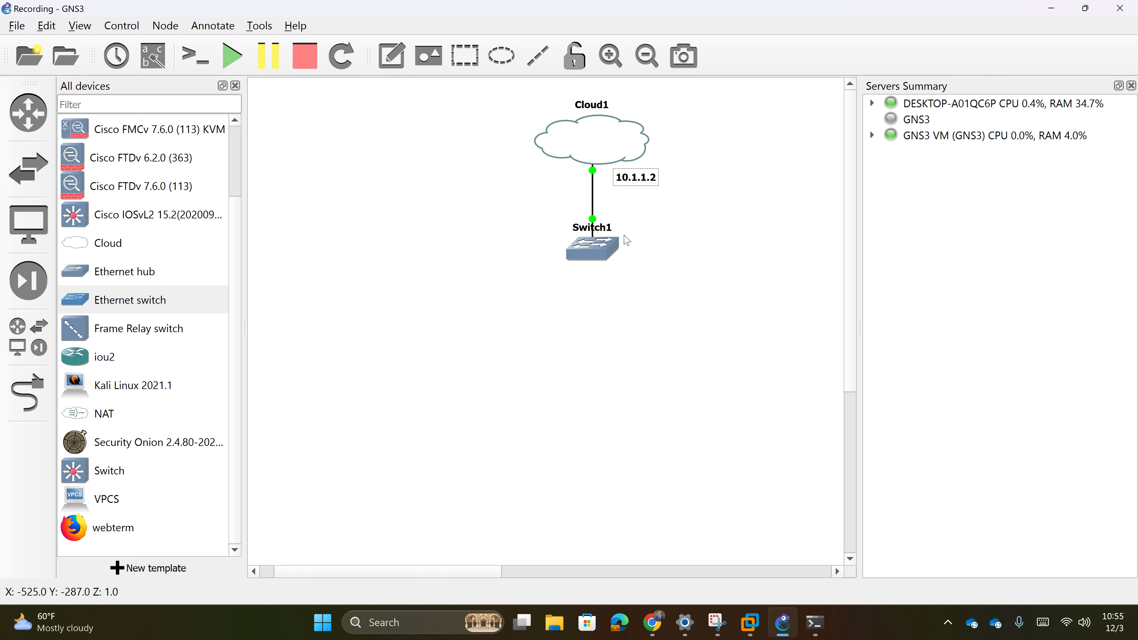
{"action": "left_click_drag", "start_coordinate": [655, 186], "coordinate": [639, 182]}
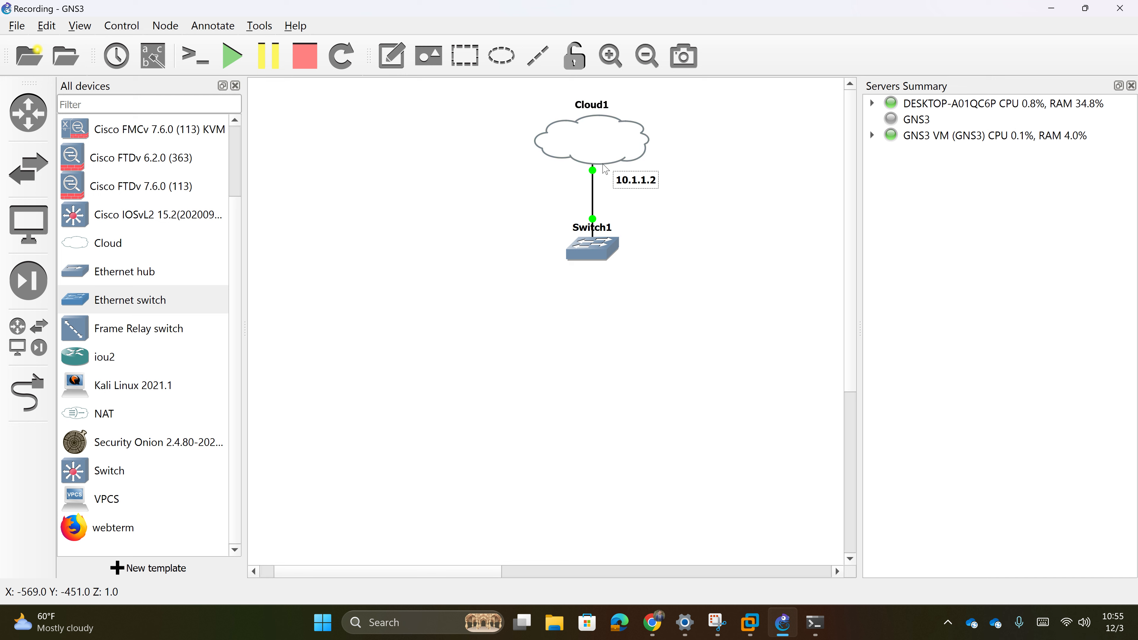
{"action": "left_click_drag", "start_coordinate": [592, 249], "coordinate": [574, 302]}
{"action": "left_click_drag", "start_coordinate": [587, 130], "coordinate": [623, 212]}
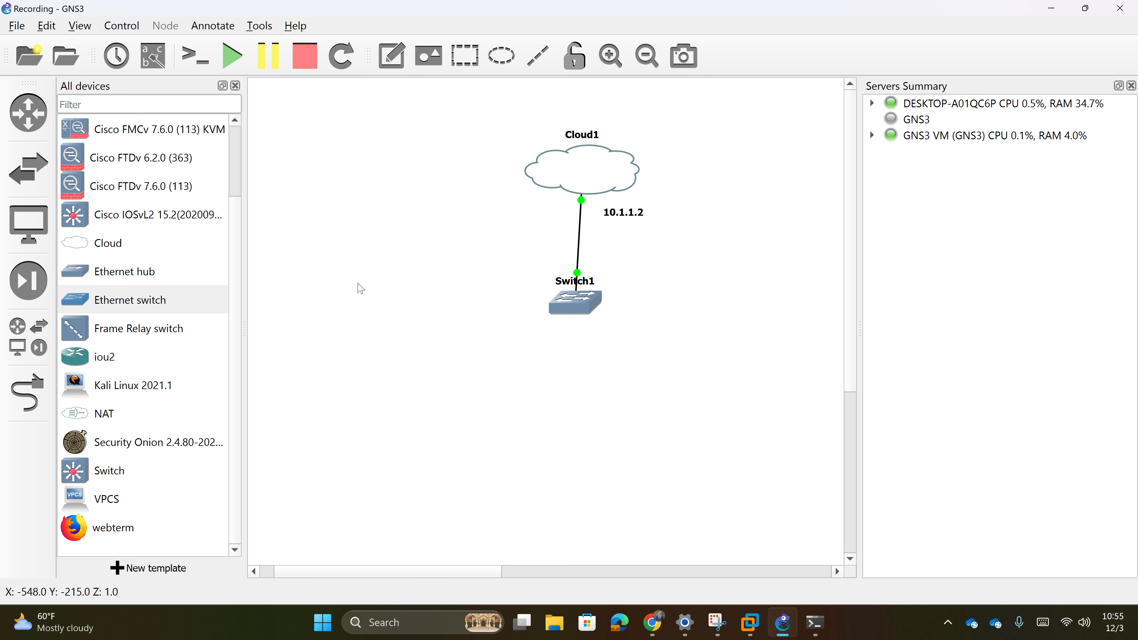
{"action": "left_click_drag", "start_coordinate": [597, 311], "coordinate": [584, 291]}
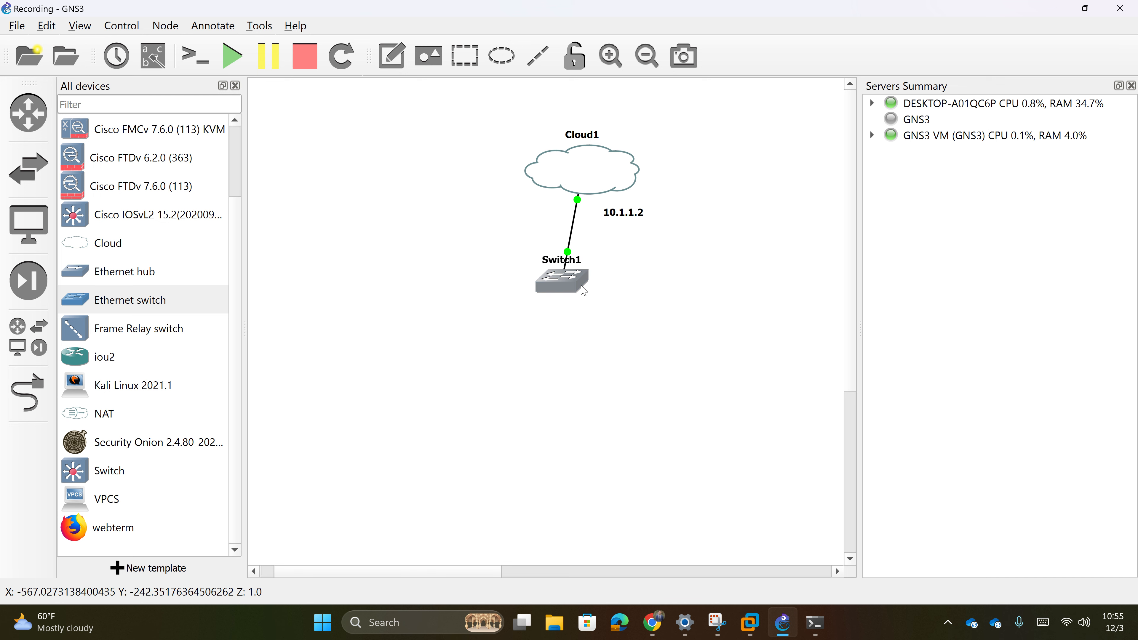
{"action": "left_click", "coordinate": [642, 327]}
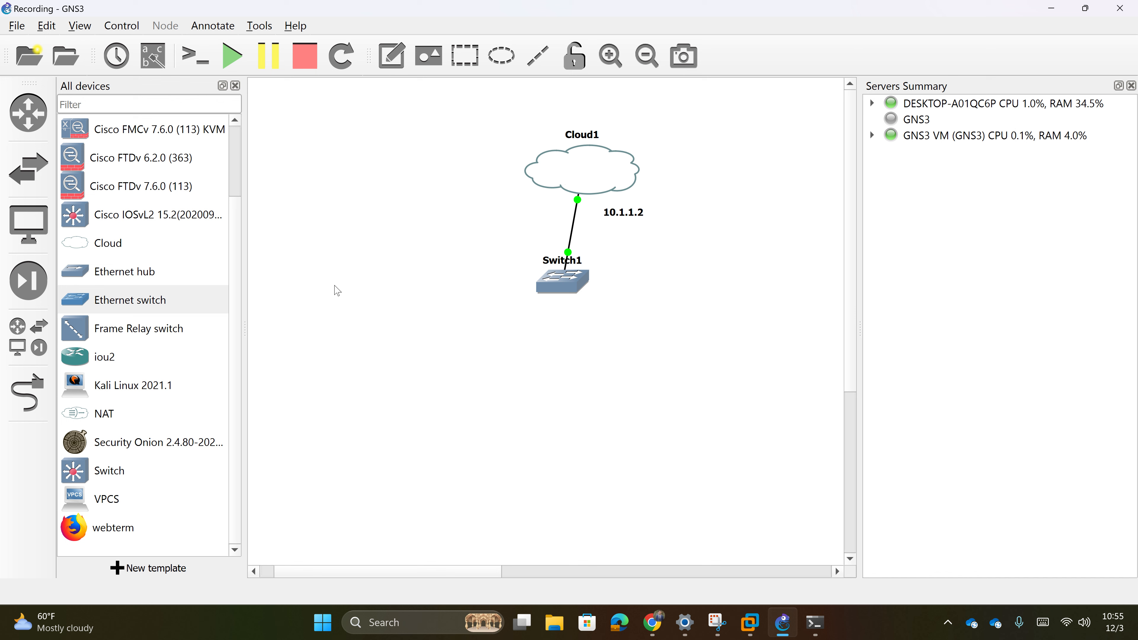
- Place CiscoFMCv6.2.2(81)-1 and CiscoFTDv6.2.0(363)-1 nodes below Switch1, nudging the FTDv down-right
{"action": "scroll", "coordinate": [168, 299], "scroll_direction": "up", "scroll_amount": 1}
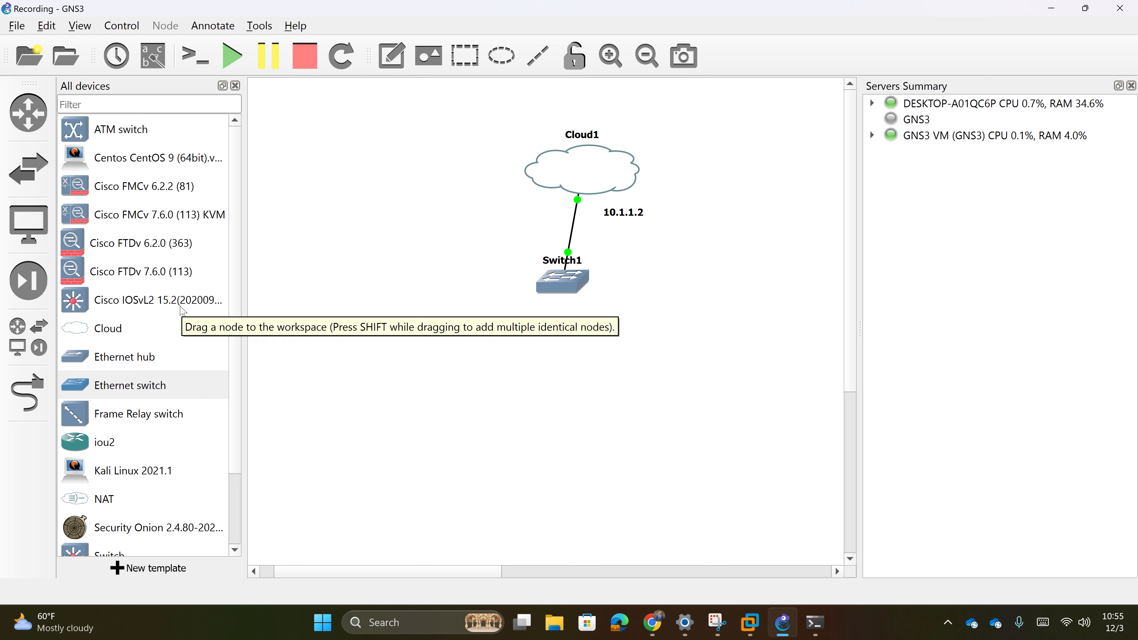
{"action": "left_click_drag", "start_coordinate": [188, 186], "coordinate": [670, 345]}
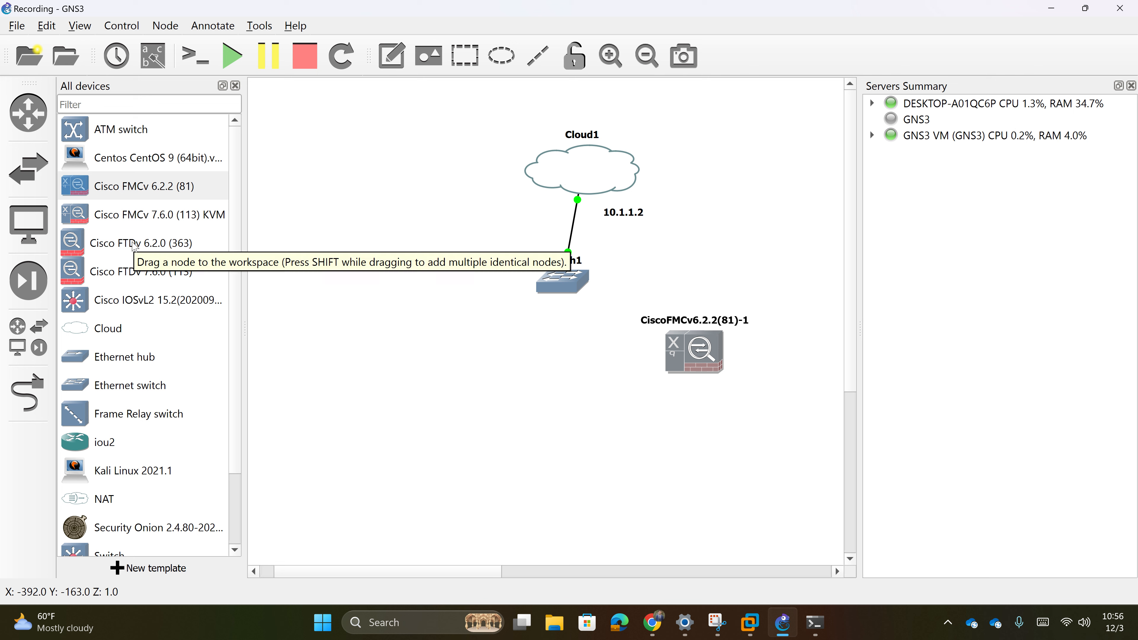
{"action": "left_click_drag", "start_coordinate": [133, 244], "coordinate": [545, 394]}
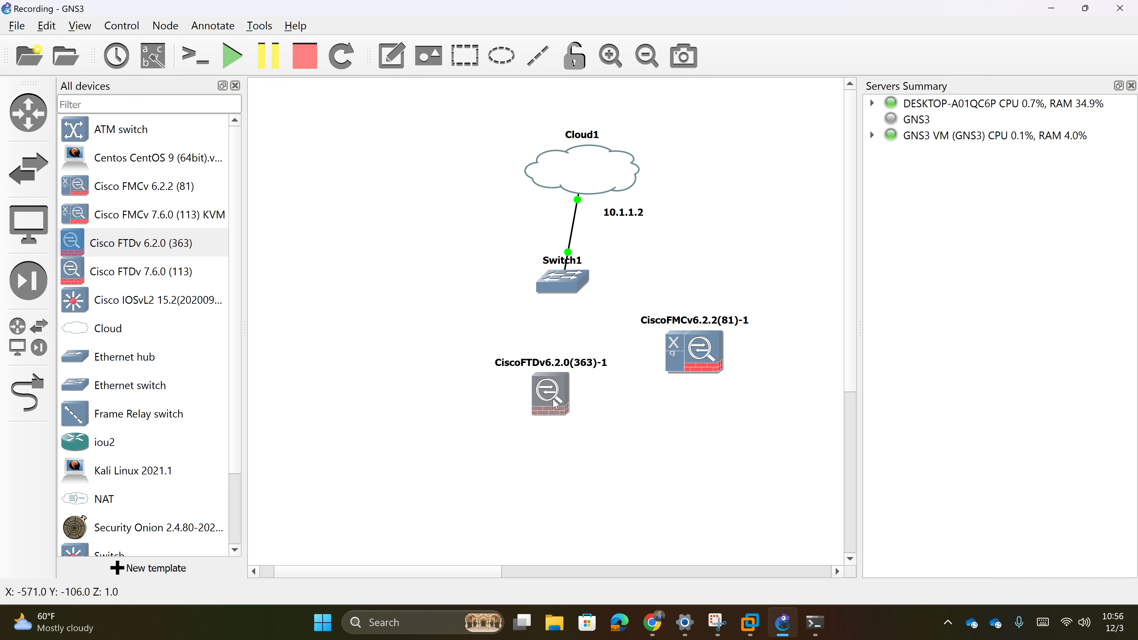
{"action": "left_click_drag", "start_coordinate": [554, 402], "coordinate": [567, 425]}
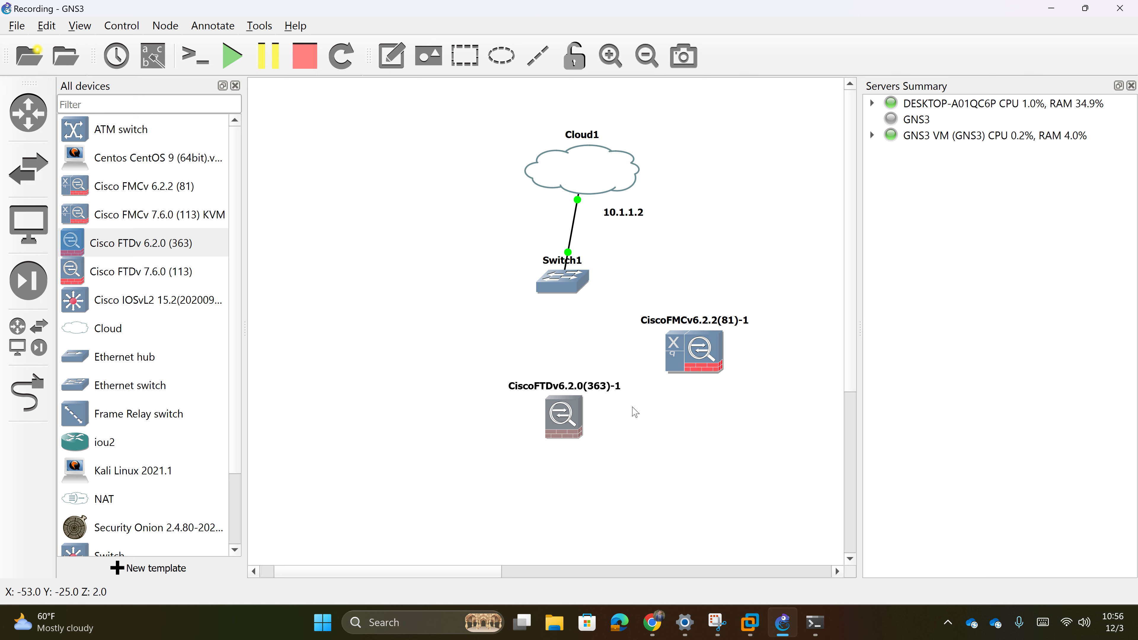
- Link Switch1 Ethernet1 to the FMCv's eth0
{"action": "left_click", "coordinate": [27, 394]}
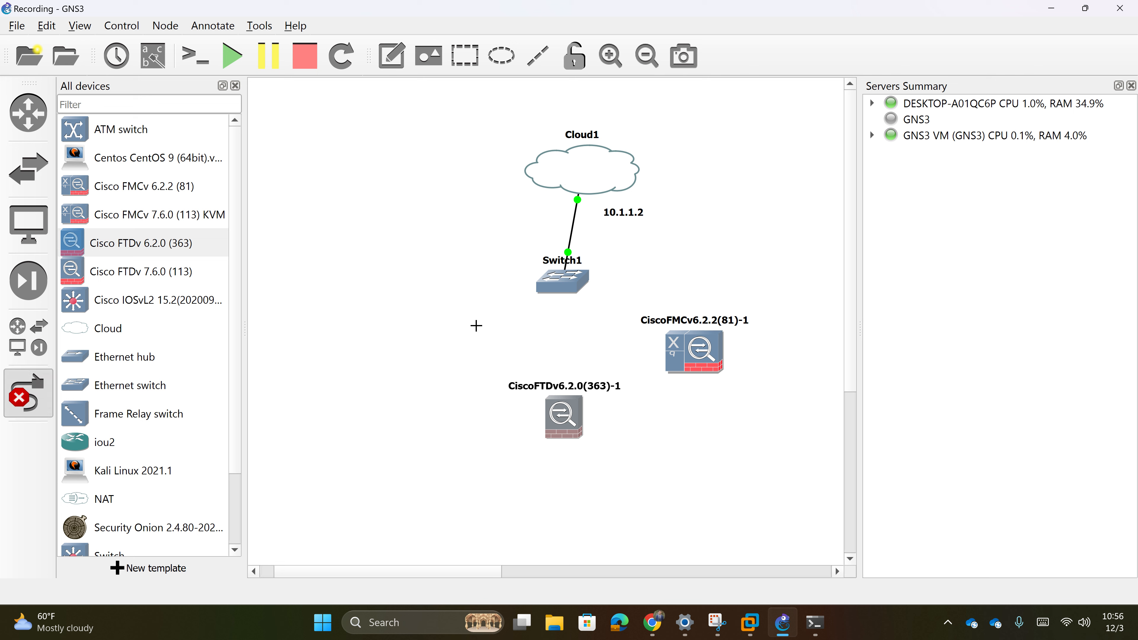
{"action": "left_click", "coordinate": [582, 286]}
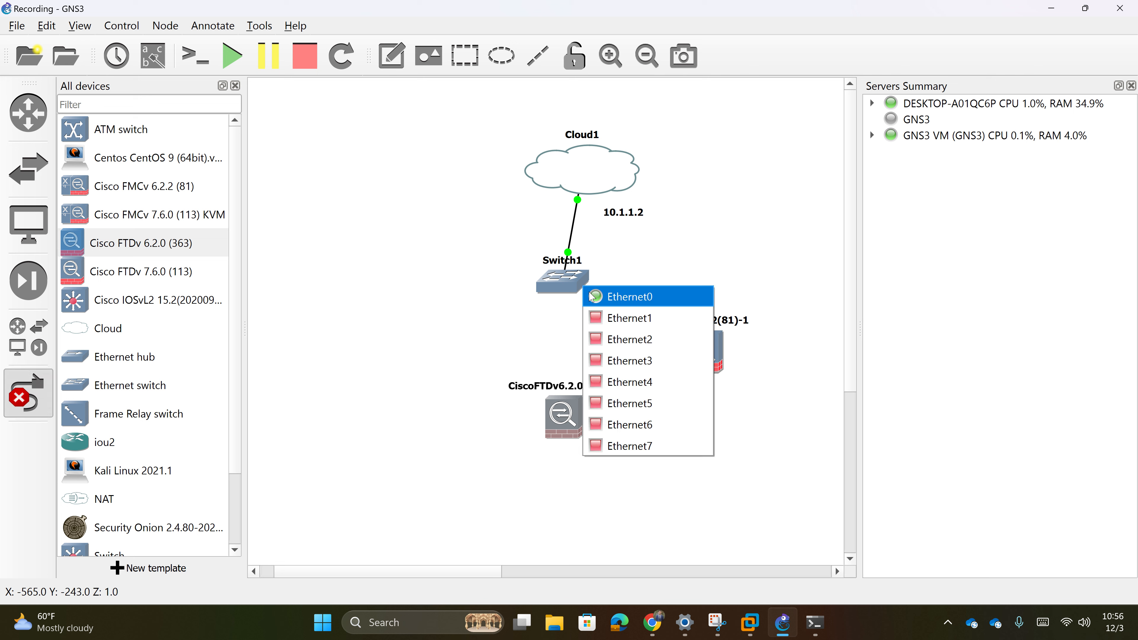
{"action": "left_click", "coordinate": [632, 318]}
{"action": "left_click", "coordinate": [718, 351]}
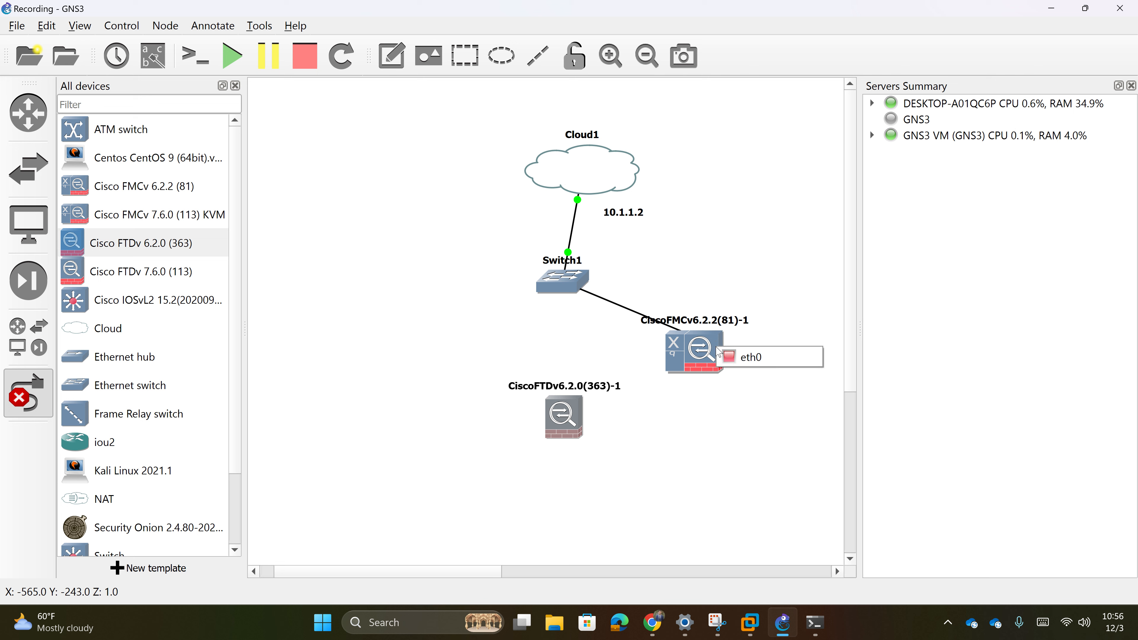
{"action": "left_click", "coordinate": [753, 359]}
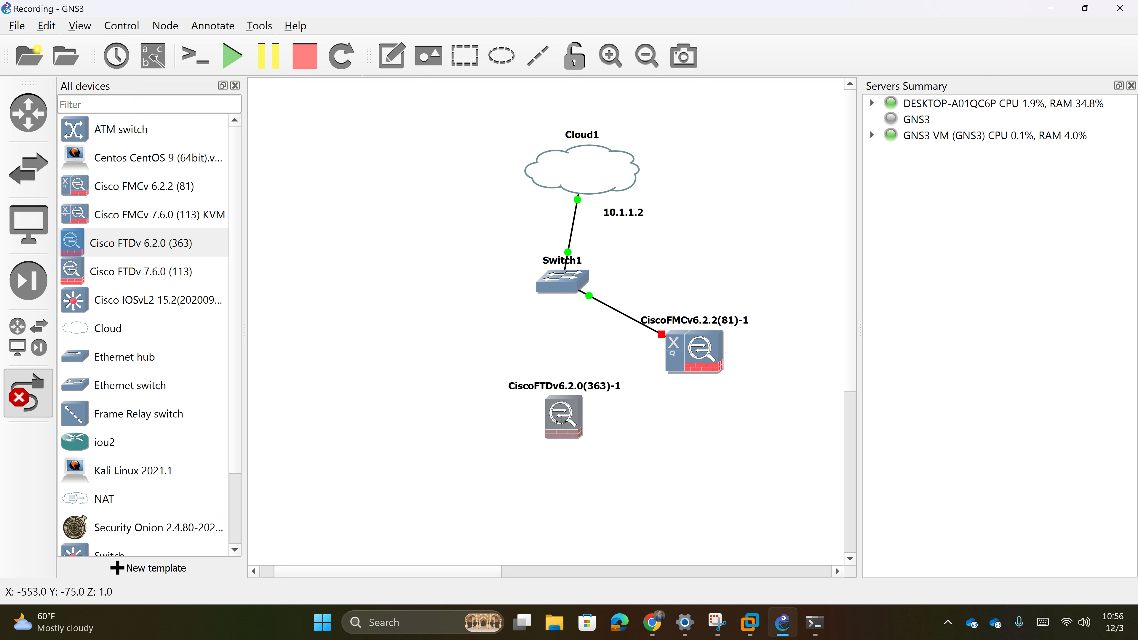
- Link the FTDv's Gigabit0/1 to Switch1 Ethernet3, then move the FTDv node down-right
{"action": "left_click", "coordinate": [562, 420]}
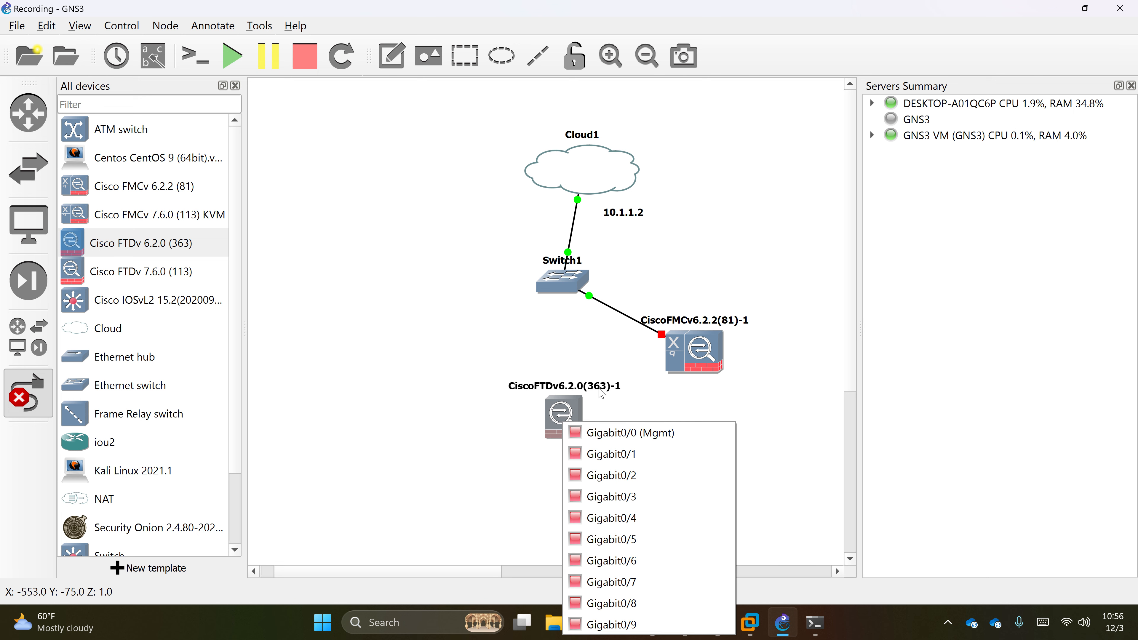
{"action": "left_click", "coordinate": [624, 454]}
{"action": "left_click", "coordinate": [563, 285]}
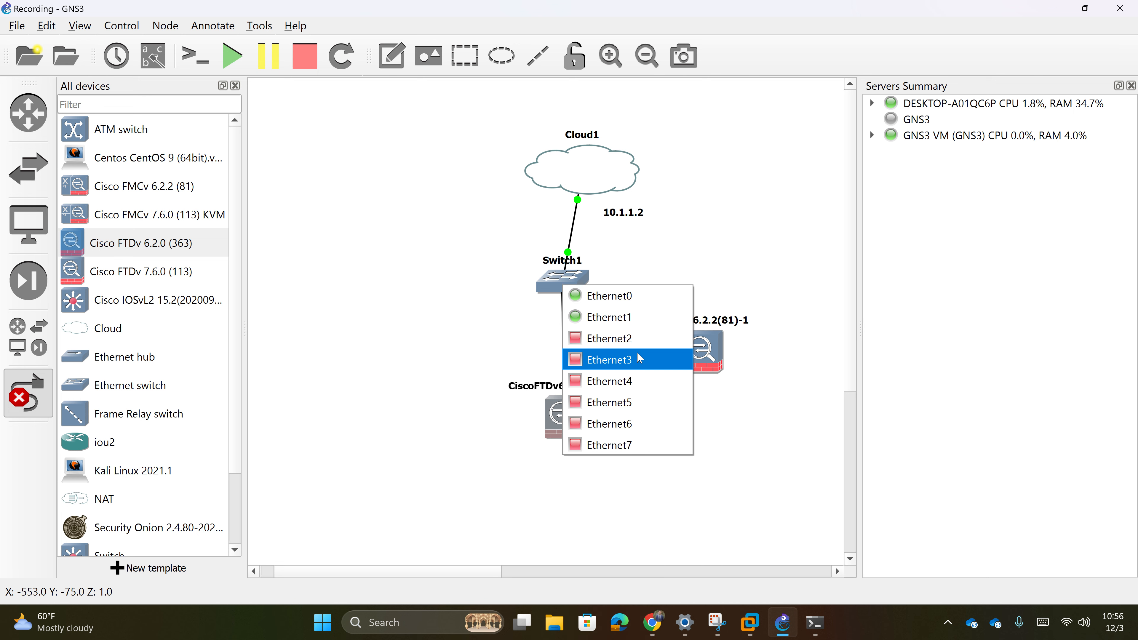
{"action": "left_click", "coordinate": [632, 340]}
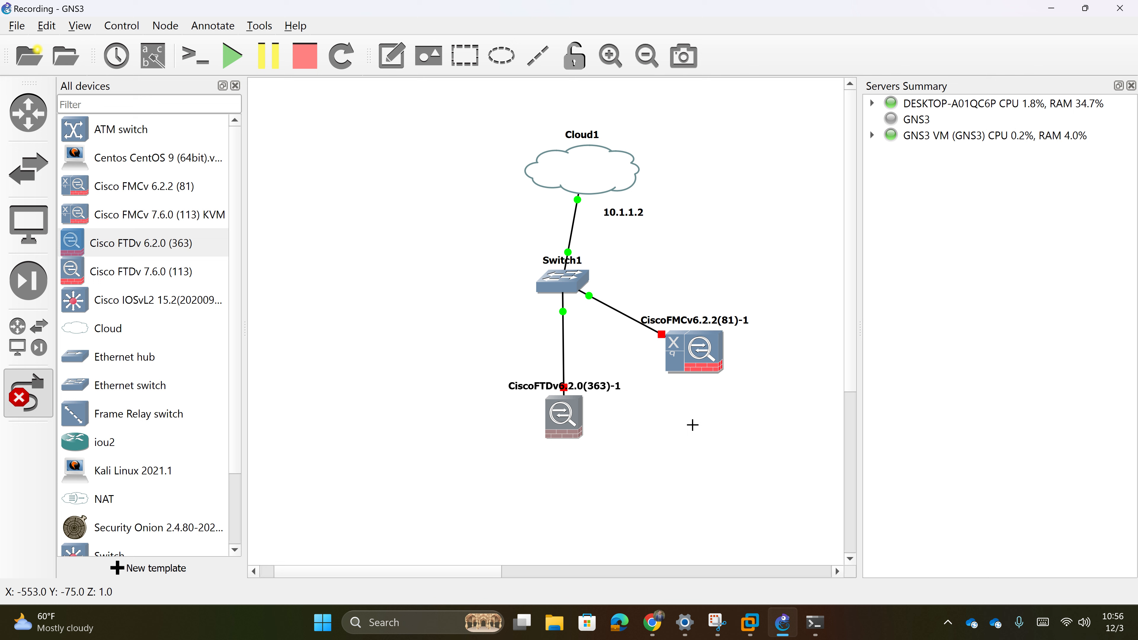
{"action": "right_click", "coordinate": [694, 455]}
{"action": "left_click_drag", "start_coordinate": [573, 426], "coordinate": [644, 441]}
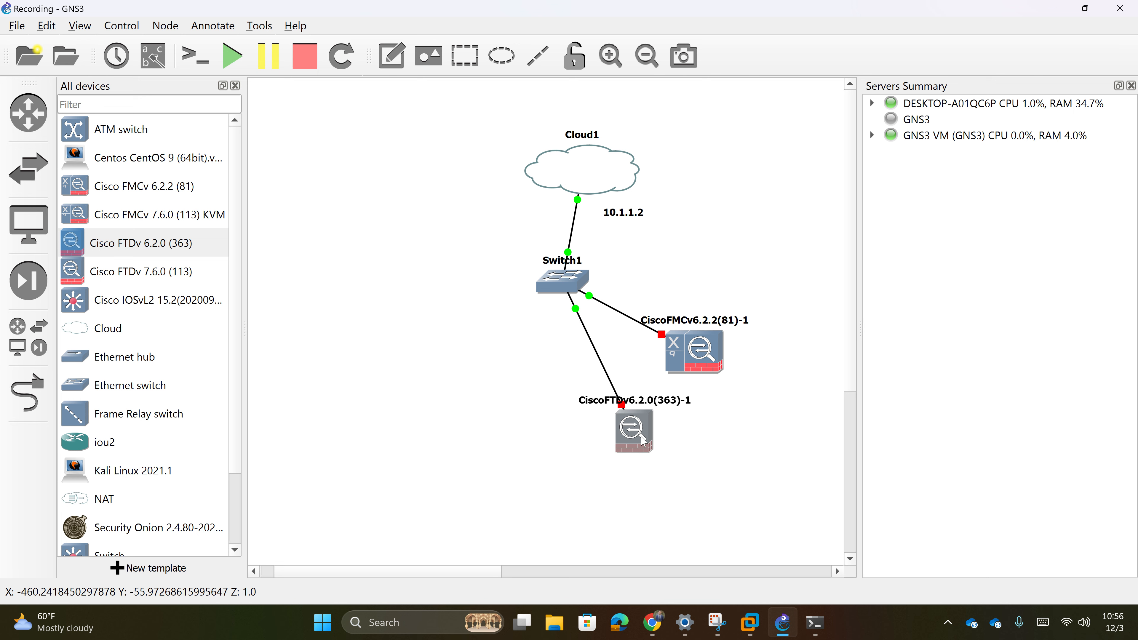
- Start all lab devices and open the FMCv and FTDv consoles
{"action": "left_click", "coordinate": [232, 56]}
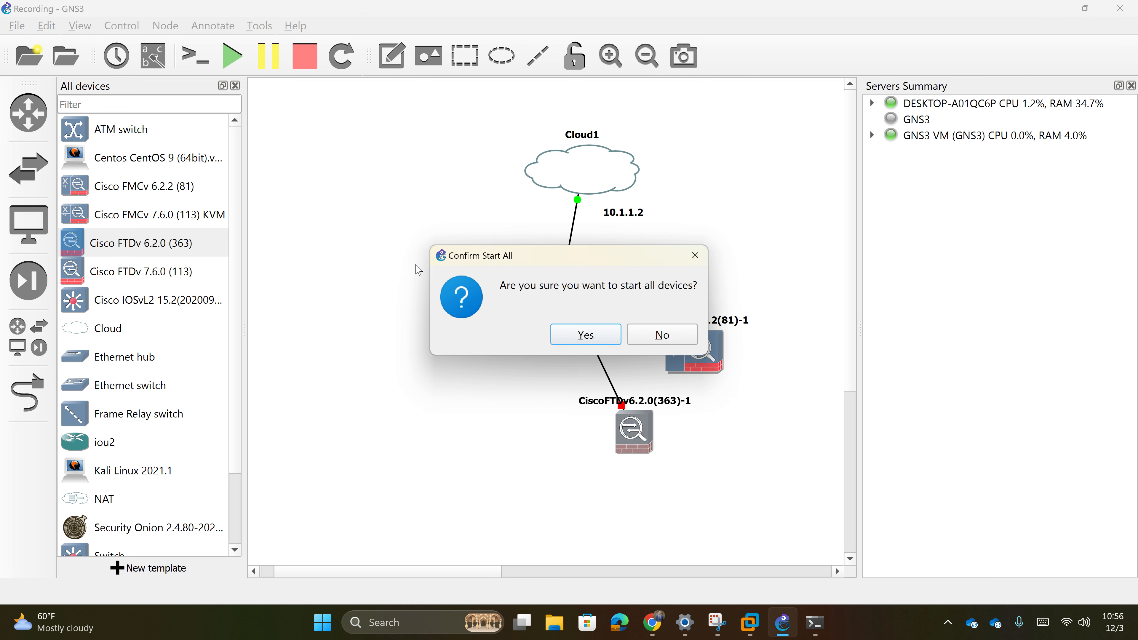
{"action": "left_click", "coordinate": [553, 334]}
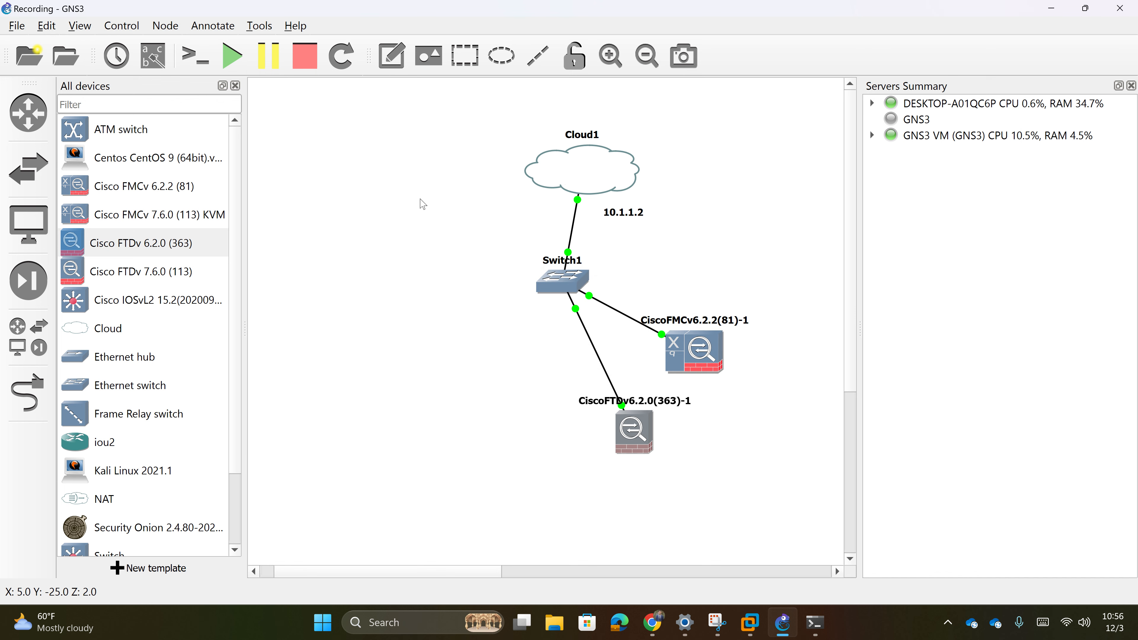
{"action": "double_click", "coordinate": [700, 355]}
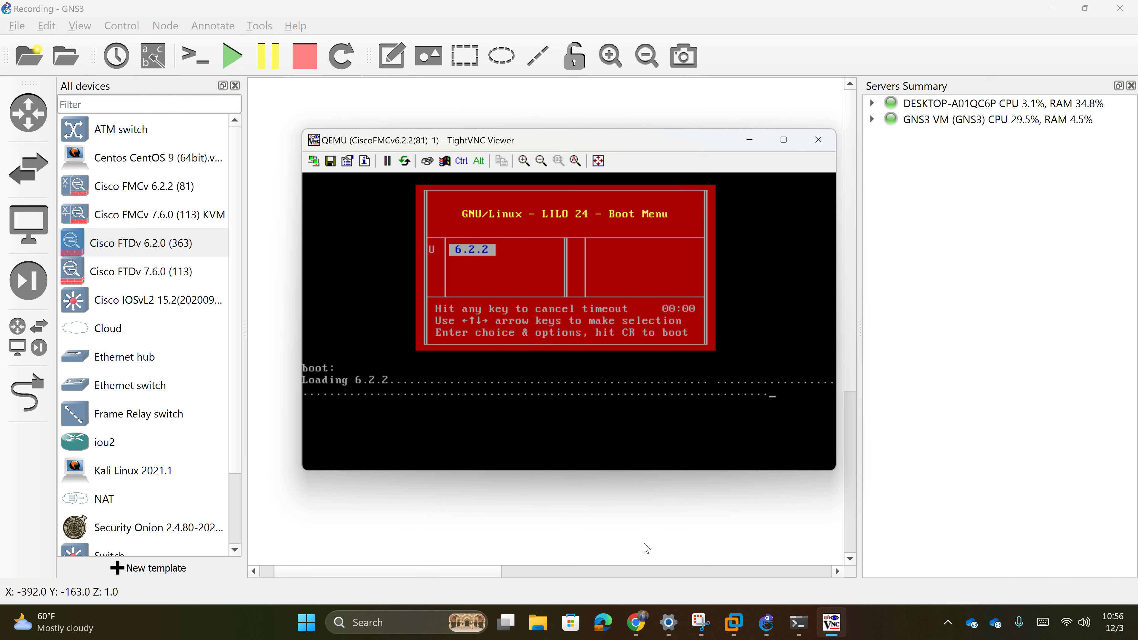
{"action": "double_click", "coordinate": [632, 451]}
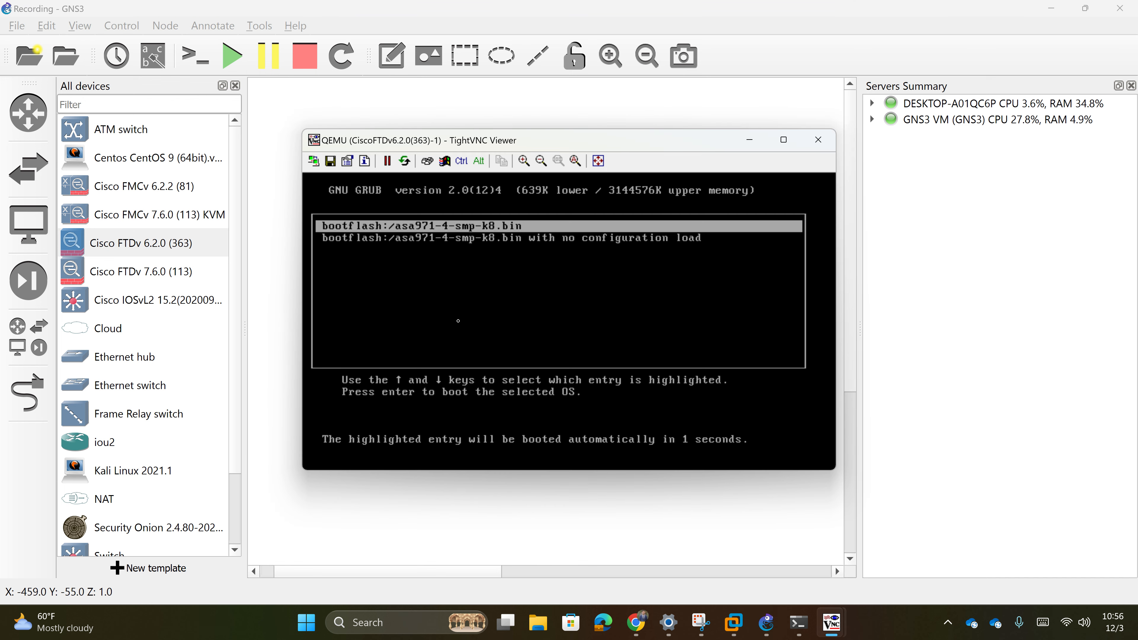
- Arrange the FTDv console on the left and the FMCv console on the right
{"action": "double_click", "coordinate": [590, 143]}
{"action": "double_click", "coordinate": [811, 13]}
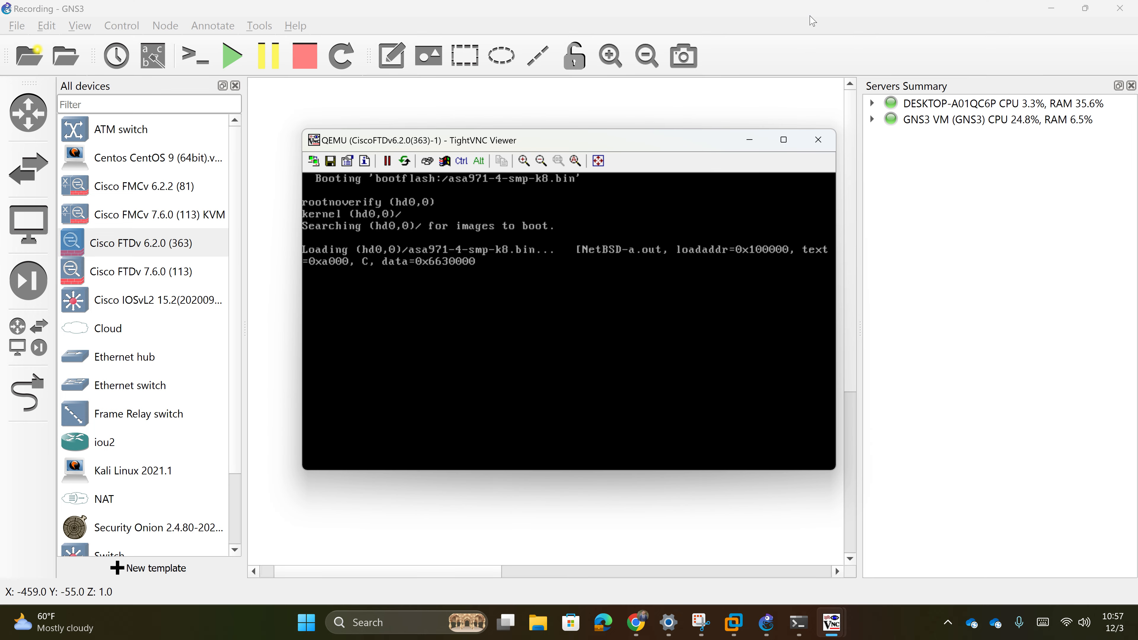
{"action": "left_click_drag", "start_coordinate": [641, 141], "coordinate": [353, 99]}
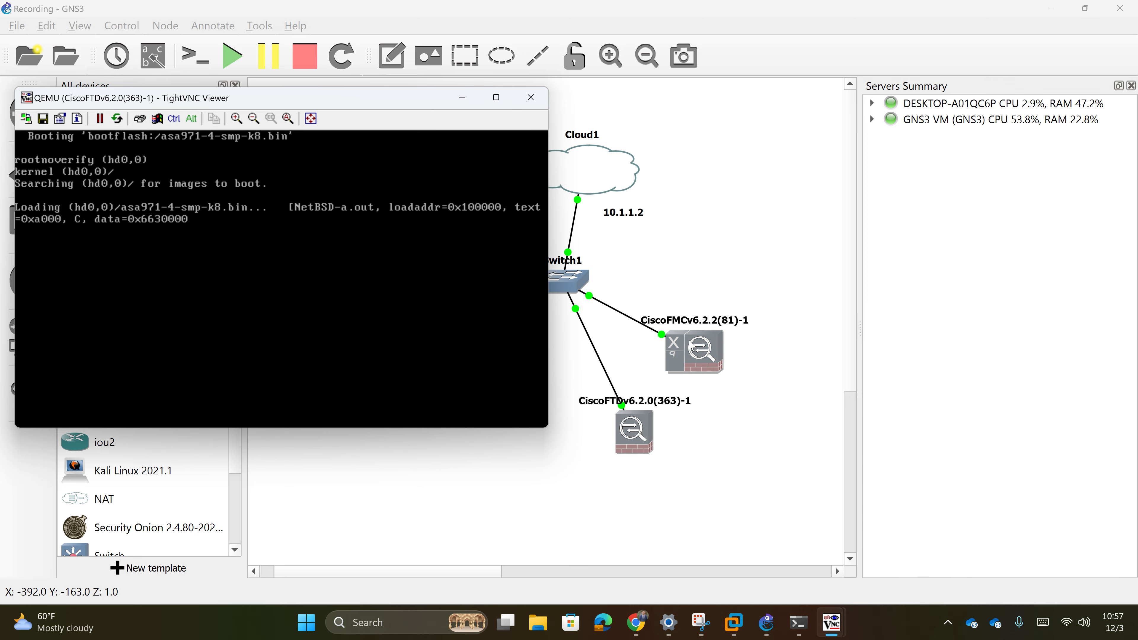
{"action": "mouse_move", "coordinate": [831, 622]}
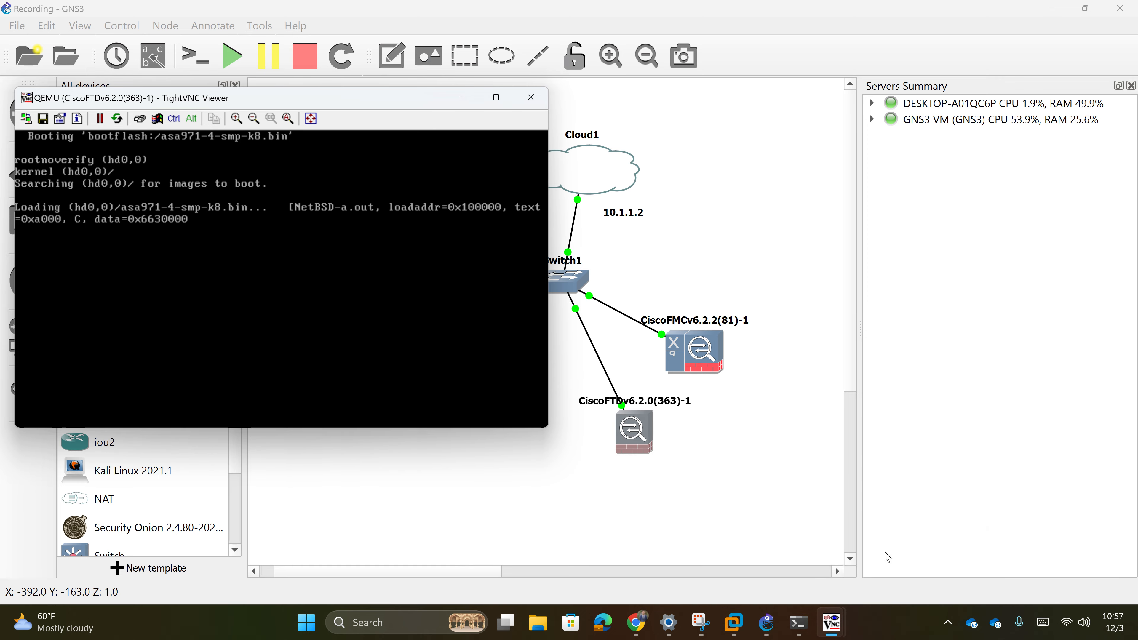
{"action": "left_click", "coordinate": [801, 595]}
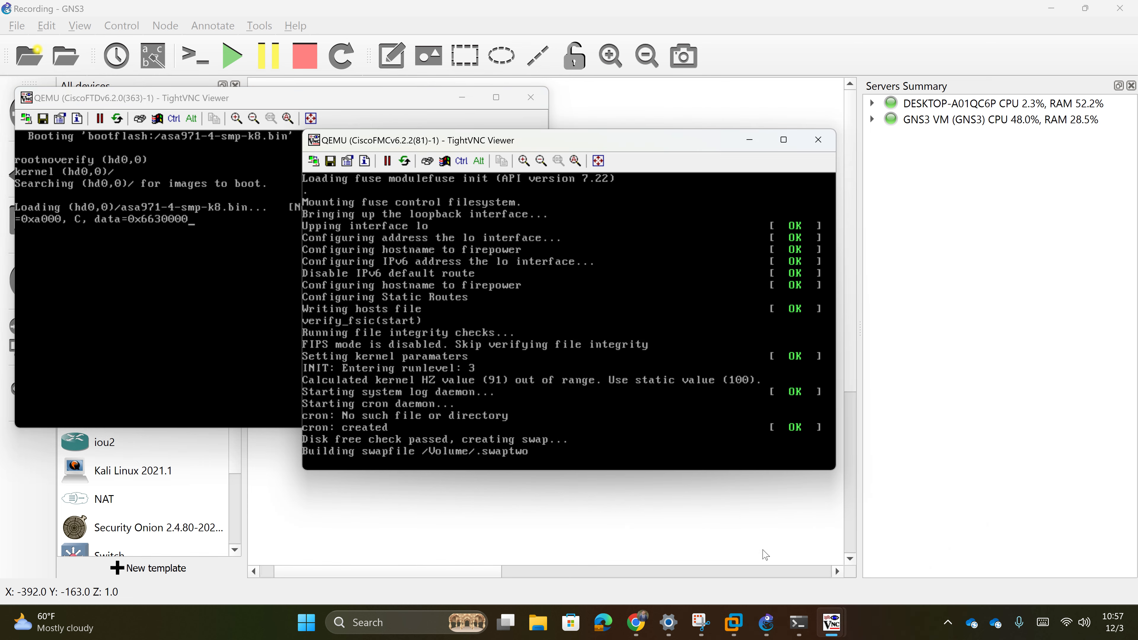
{"action": "left_click_drag", "start_coordinate": [571, 152], "coordinate": [816, 103]}
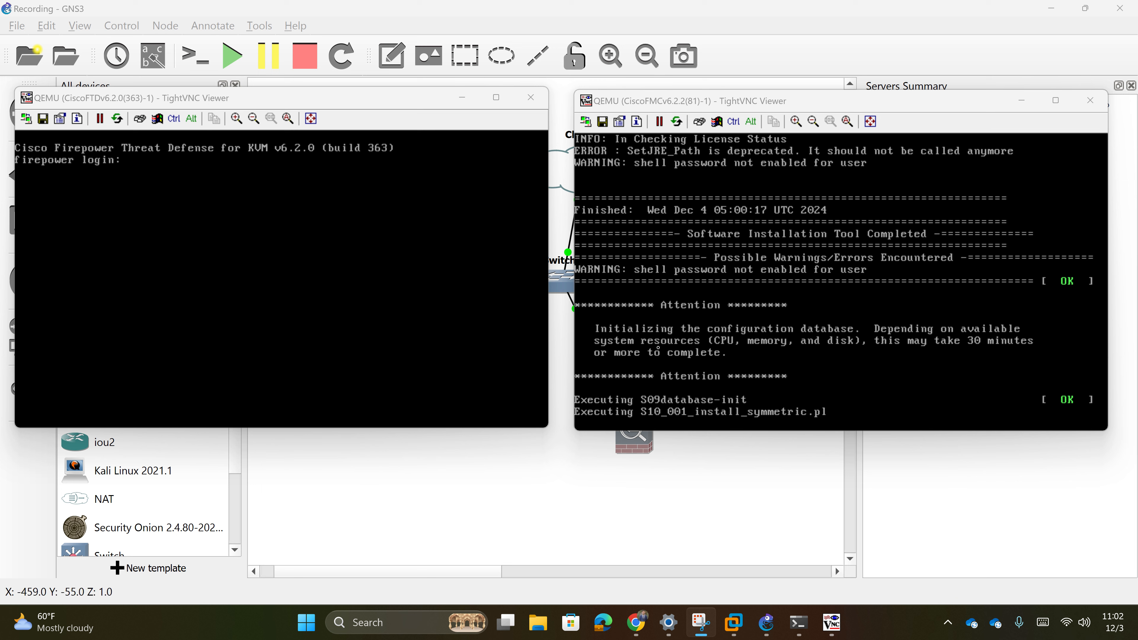
- Log in to the FTDv console as admin and accept the EULA with YES
{"action": "left_click", "coordinate": [260, 201]}
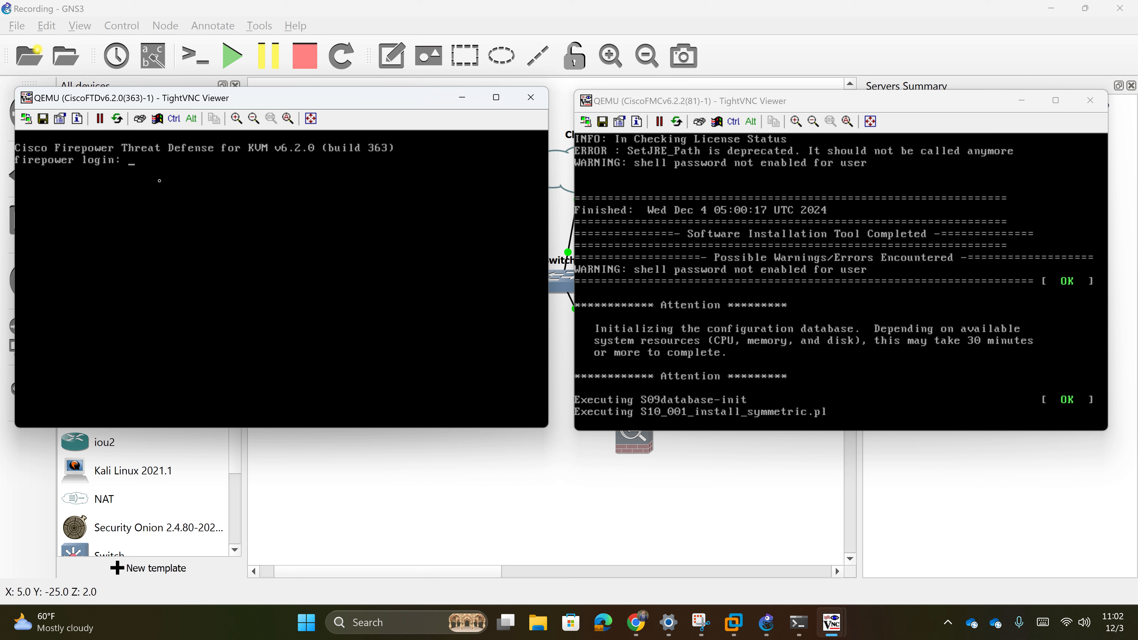
{"action": "type", "text": "admin"}
{"action": "key", "text": "Return"}
{"action": "key", "text": "Return"}
{"action": "key", "text": "Return"}
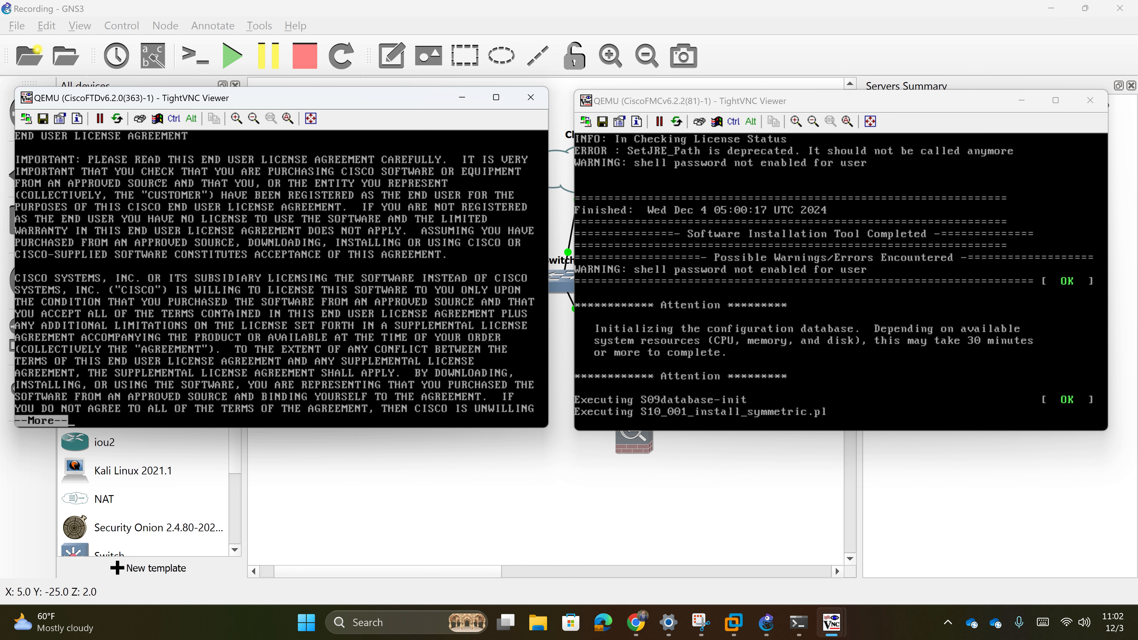
{"action": "key", "text": "space"}
{"action": "key", "text": "space"}
{"action": "key", "text": "space"}
{"action": "key", "text": "space"}
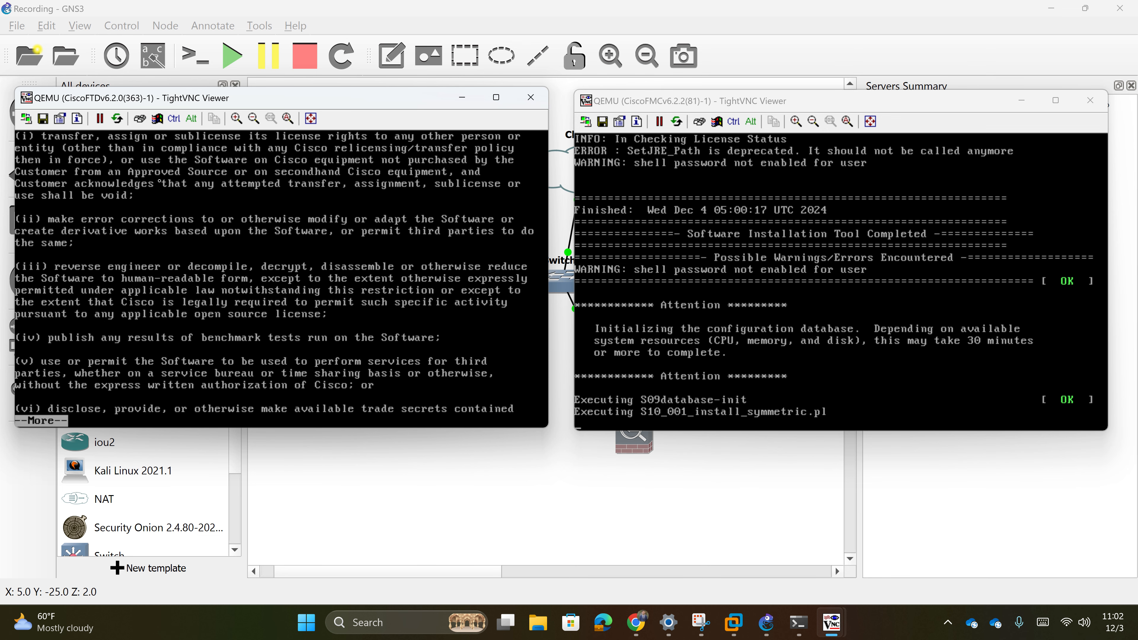
{"action": "key", "text": "space"}
{"action": "key", "text": "space"}
{"action": "key", "text": "space"}
{"action": "key", "text": "space"}
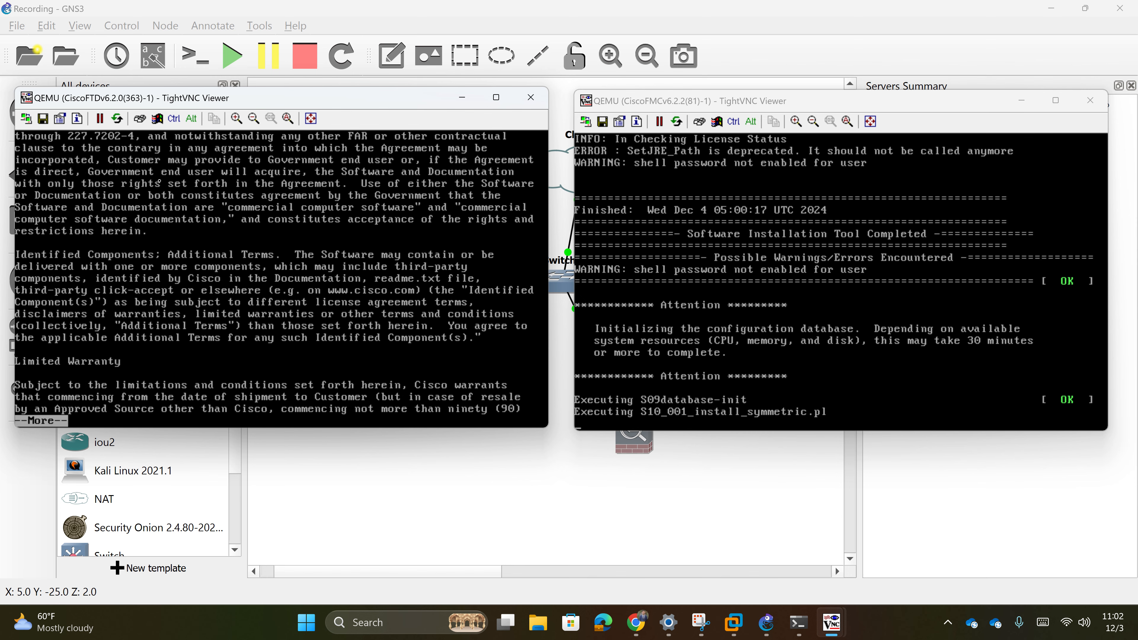
{"action": "key", "text": "space"}
{"action": "key", "text": "space"}
{"action": "key", "text": "space"}
{"action": "key", "text": "space"}
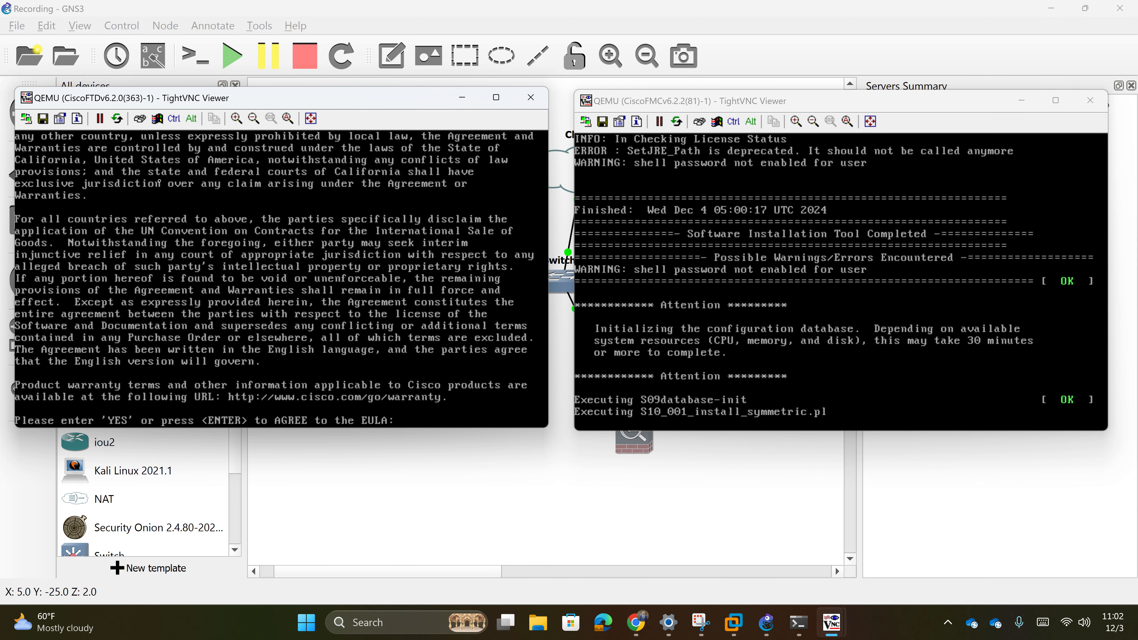
{"action": "type", "text": "YES"}
{"action": "key", "text": "Return"}
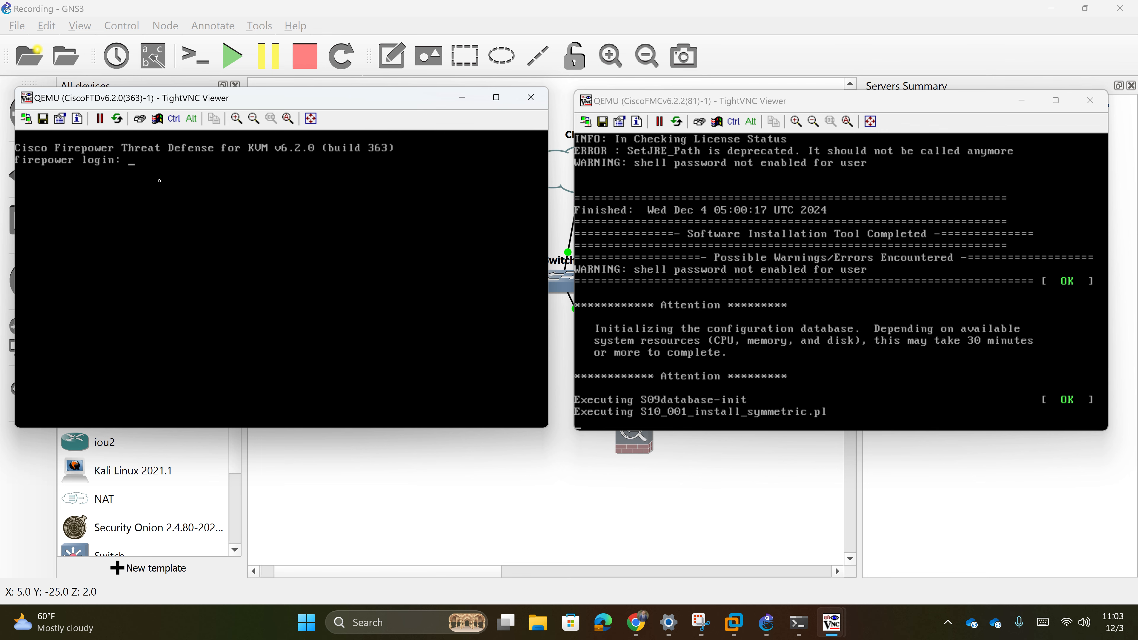
- Log in again as admin with the password and accept the EULA with YES
{"action": "type", "text": "admin"}
{"action": "key", "text": "Return"}
{"action": "key", "text": "Return"}
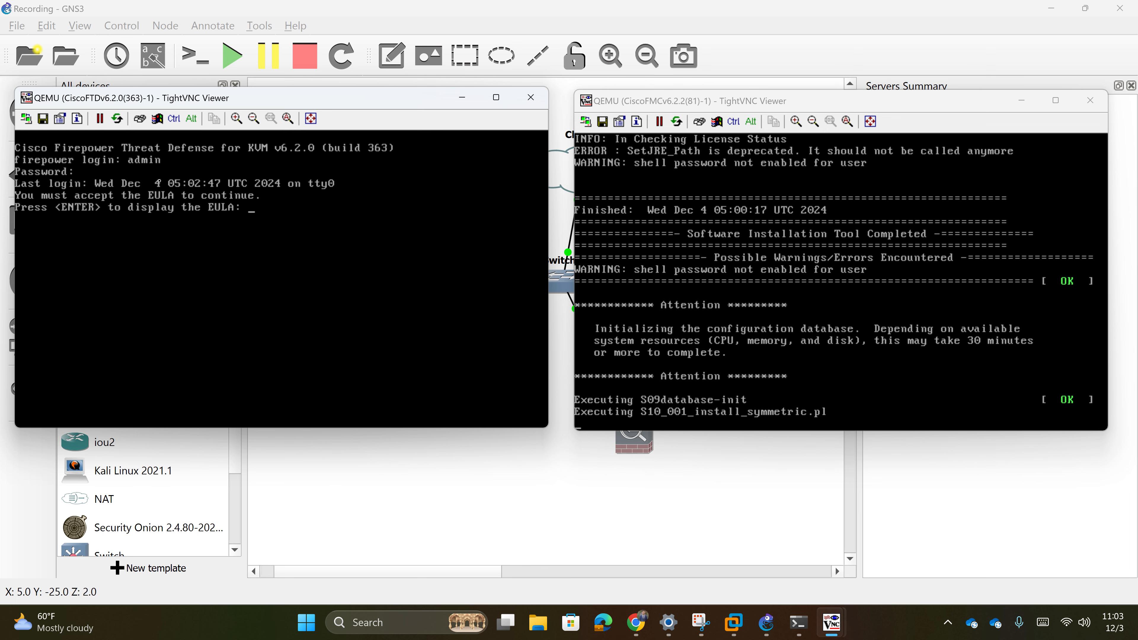
{"action": "key", "text": "Return"}
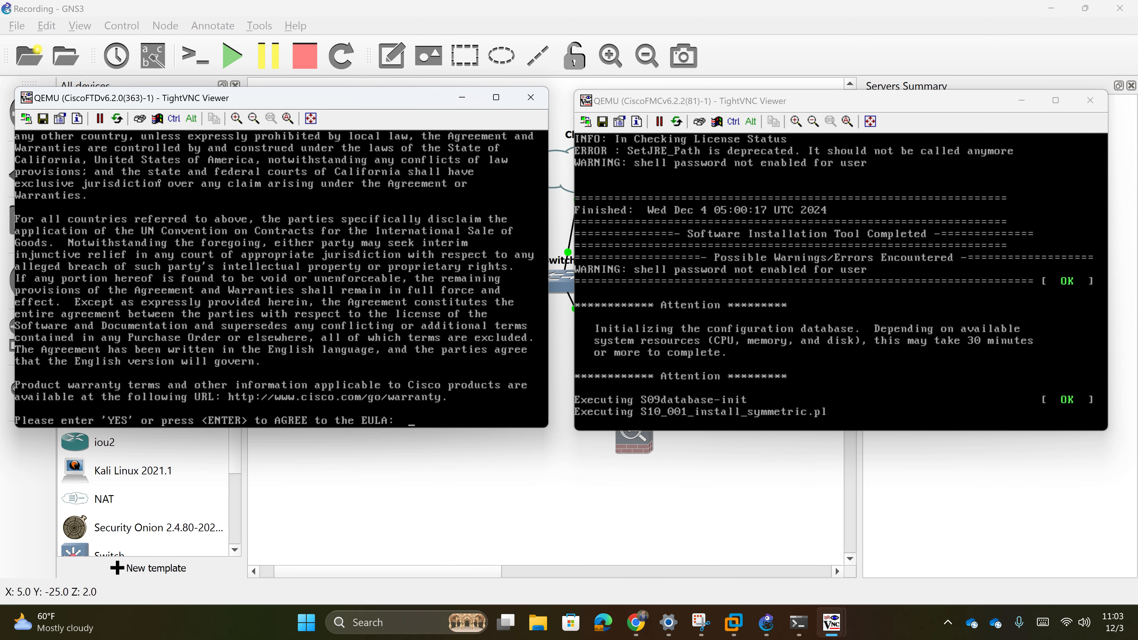
{"action": "type", "text": "YES"}
{"action": "key", "text": "Return"}
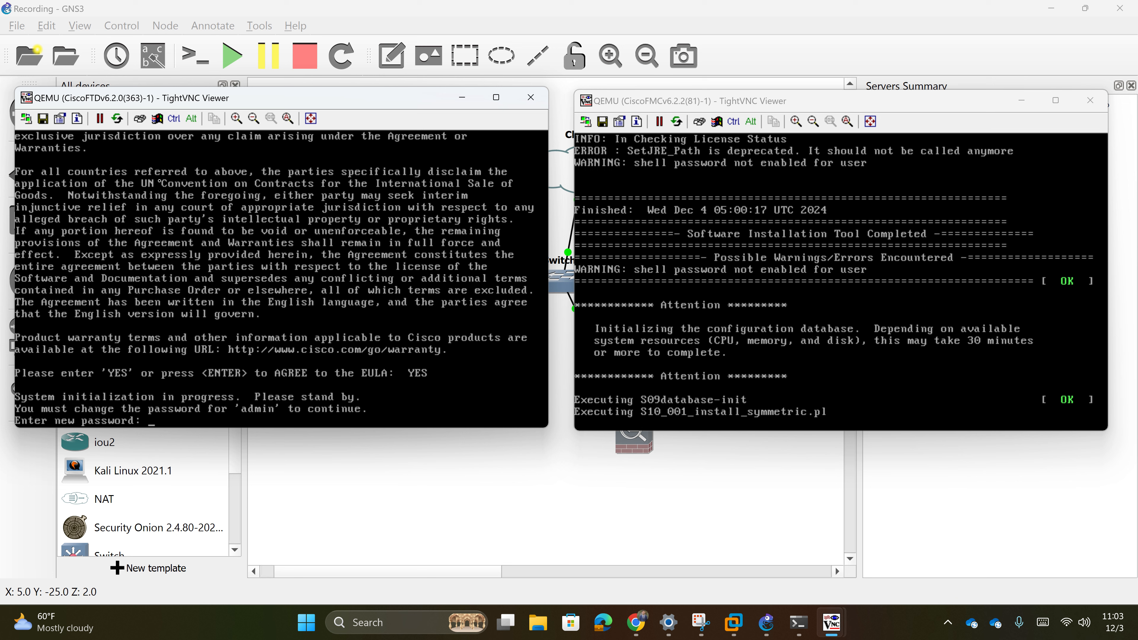
- Set and confirm a new admin password, enable IPv4 only, and choose manual addressing
{"action": "key", "text": "Return"}
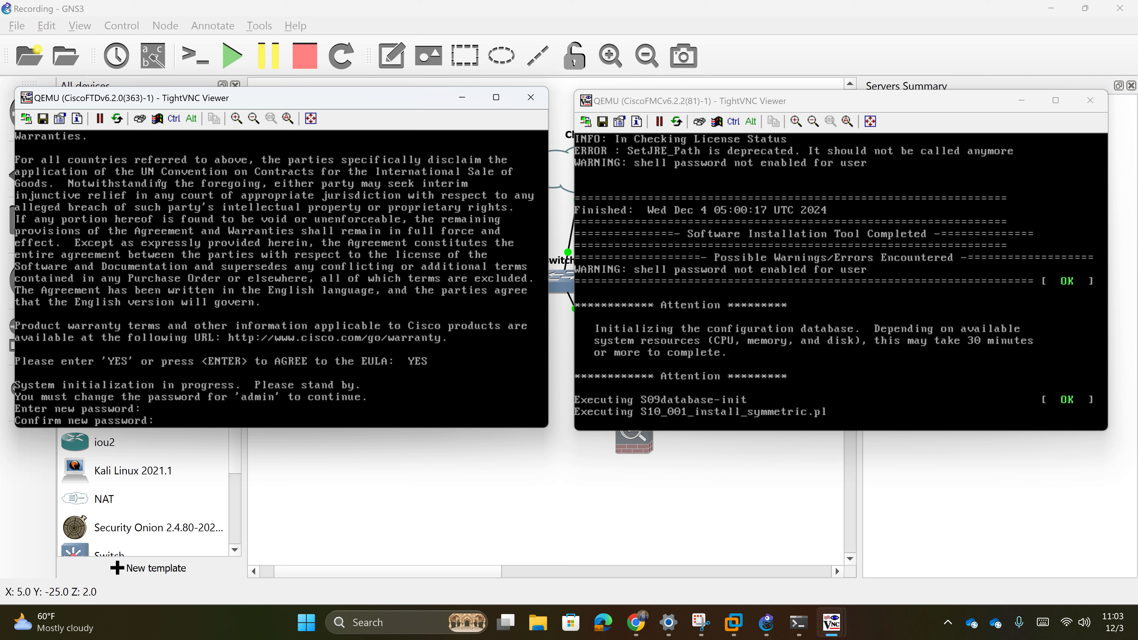
{"action": "key", "text": "Return"}
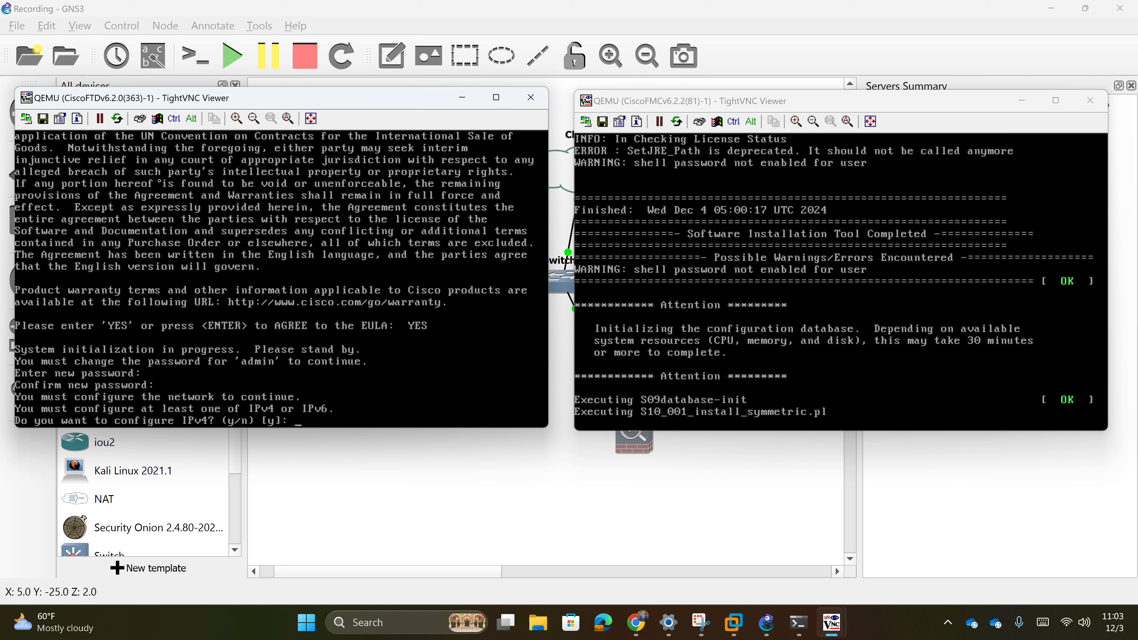
{"action": "type", "text": "y"}
{"action": "key", "text": "Return"}
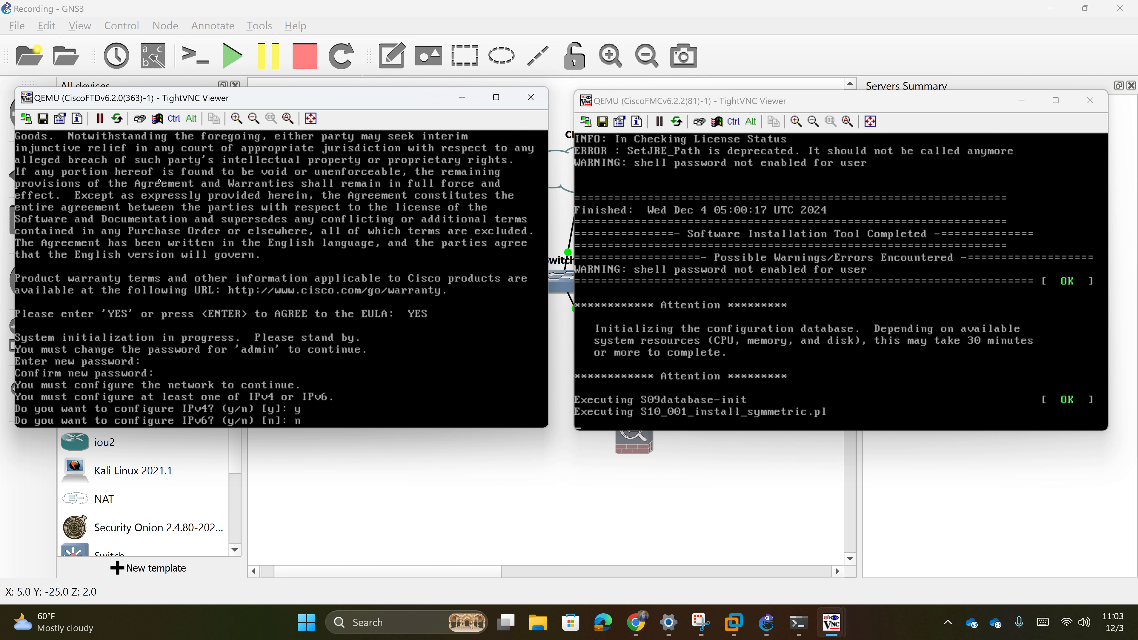
{"action": "type", "text": "n"}
{"action": "key", "text": "Return"}
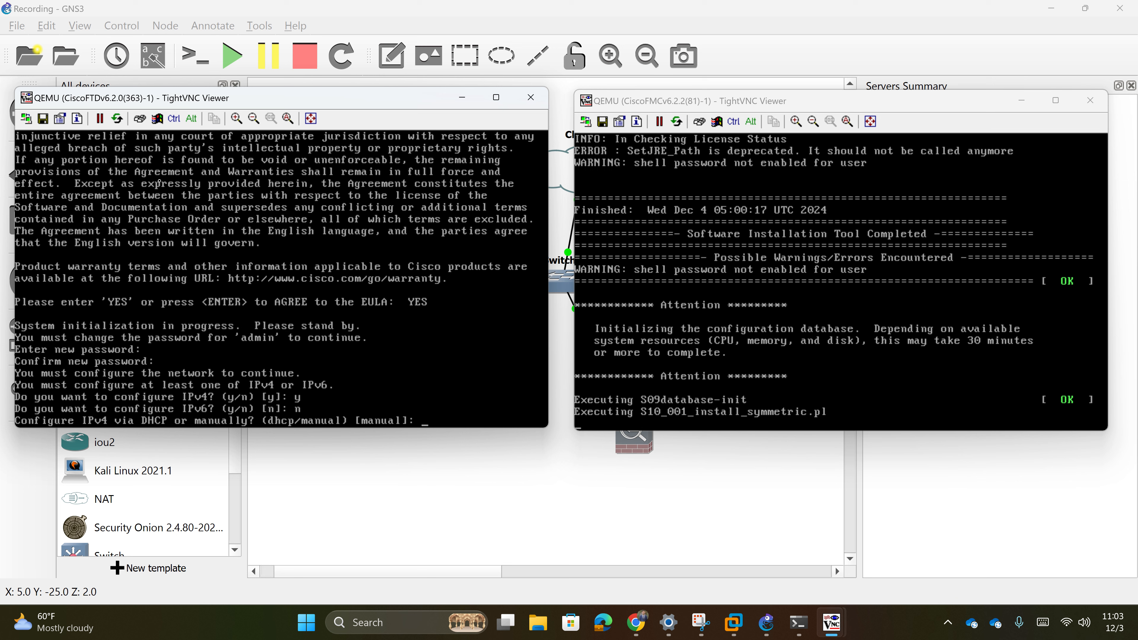
{"action": "type", "text": "manual"}
{"action": "key", "text": "Return"}
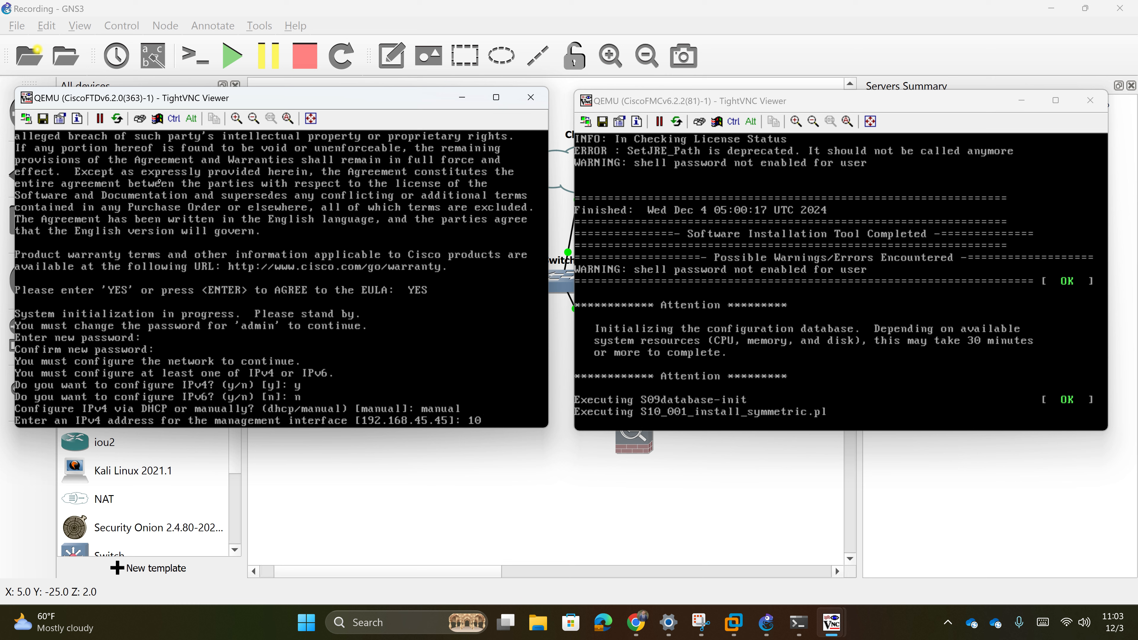
- Enter management address 10.1.1.11, netmask 255.255.255.0 and gateway 10.1.1.2
{"action": "type", "text": "10.1.1."}
{"action": "type", "text": "11"}
{"action": "key", "text": "Return"}
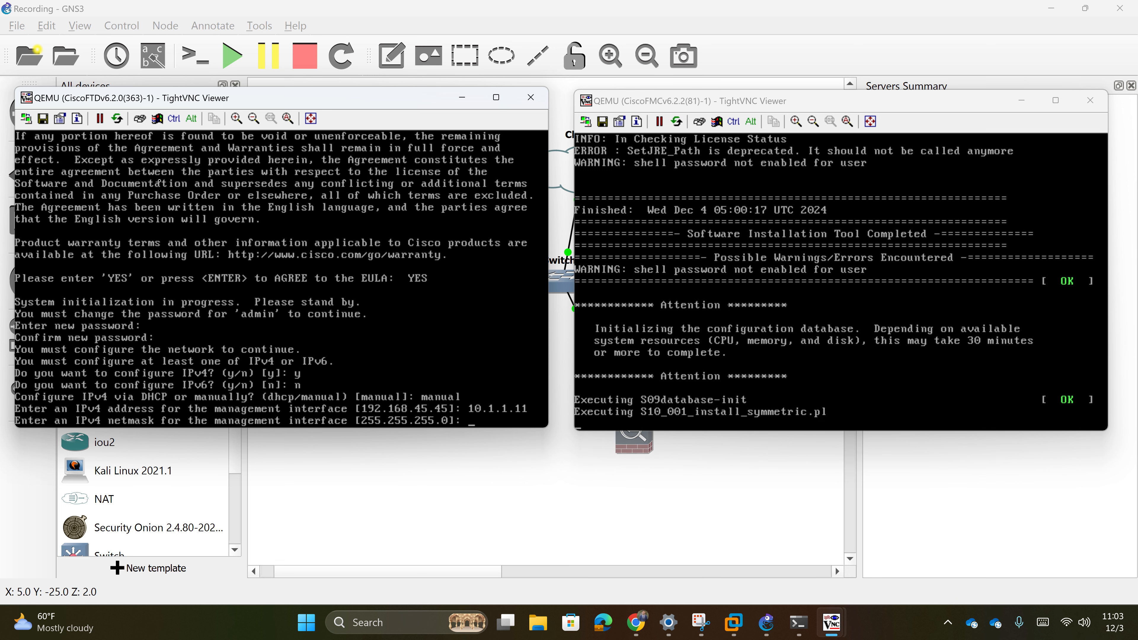
{"action": "type", "text": "255.255.255.0"}
{"action": "key", "text": "Return"}
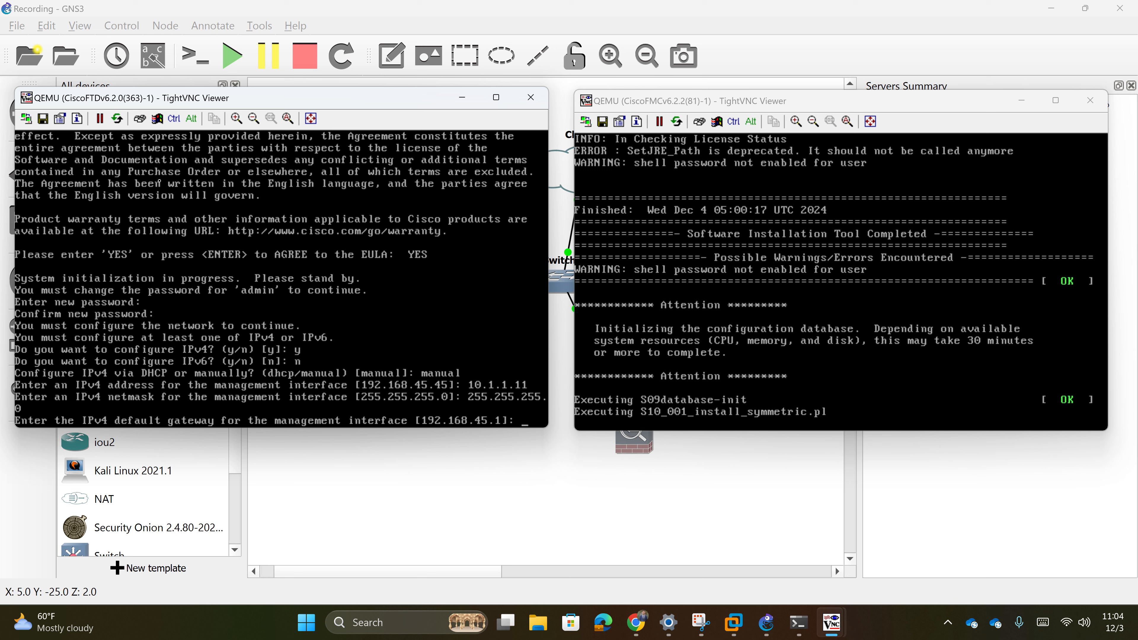
{"action": "type", "text": "10.1.1.2"}
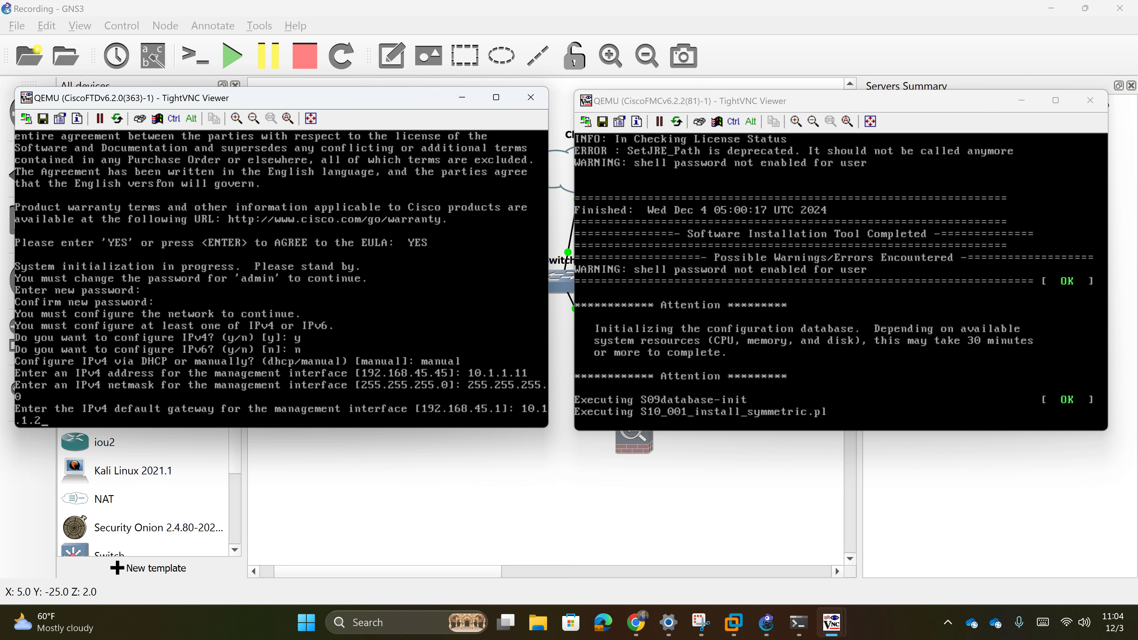
{"action": "key", "text": "Return"}
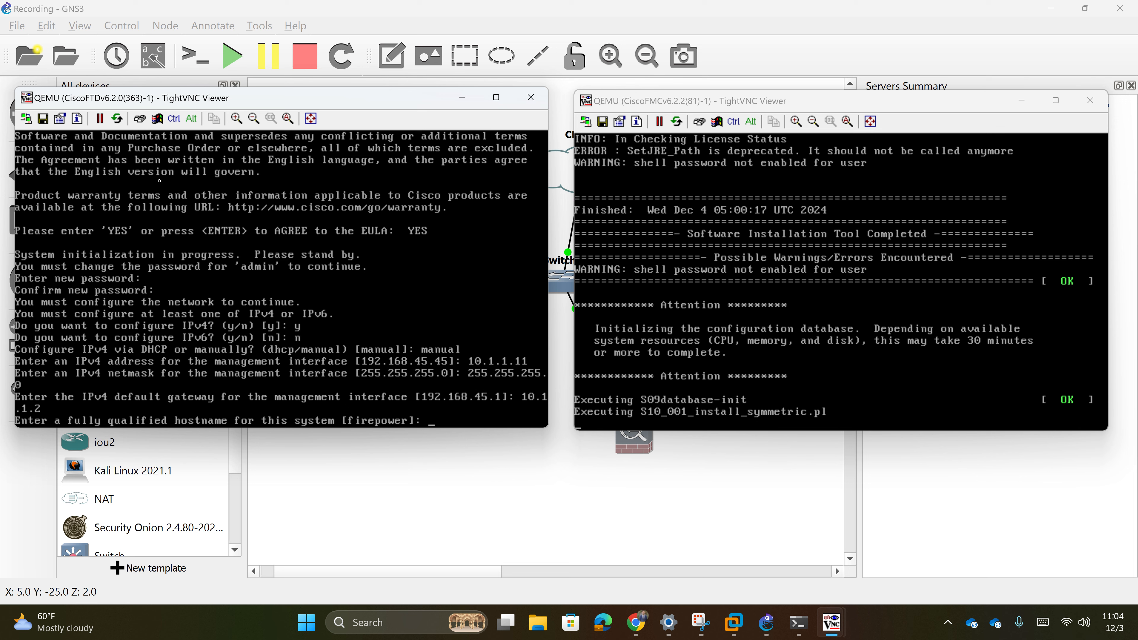
- Set hostname ftd, DNS servers none, and answer the search domains prompt with 'ninew'
{"action": "type", "text": "ftd"}
{"action": "key", "text": "Return"}
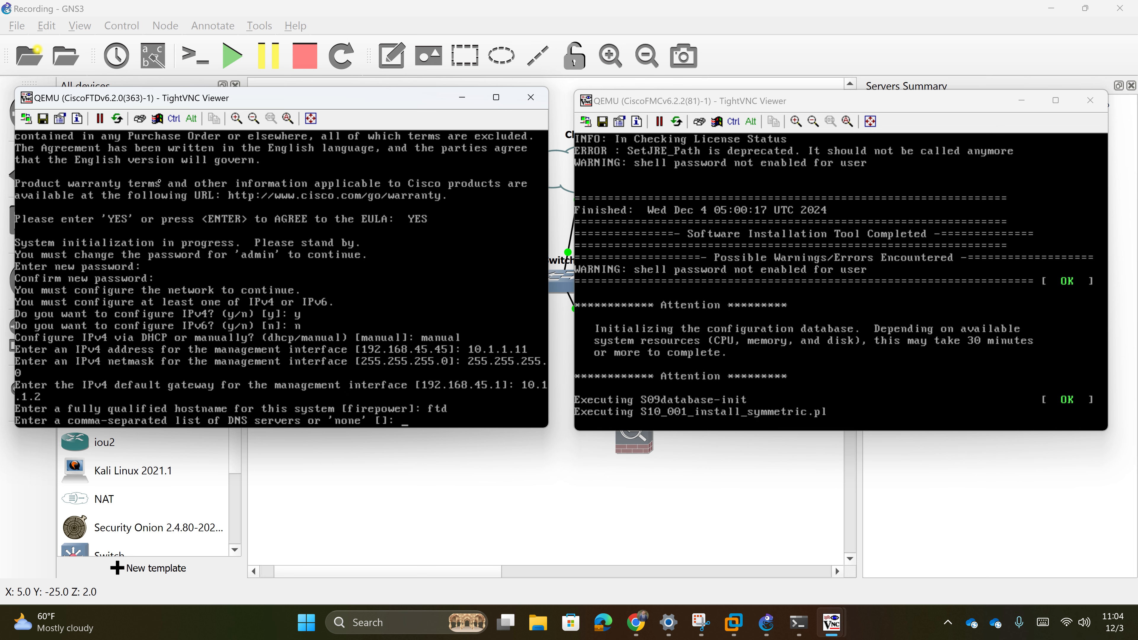
{"action": "type", "text": "none"}
{"action": "key", "text": "Return"}
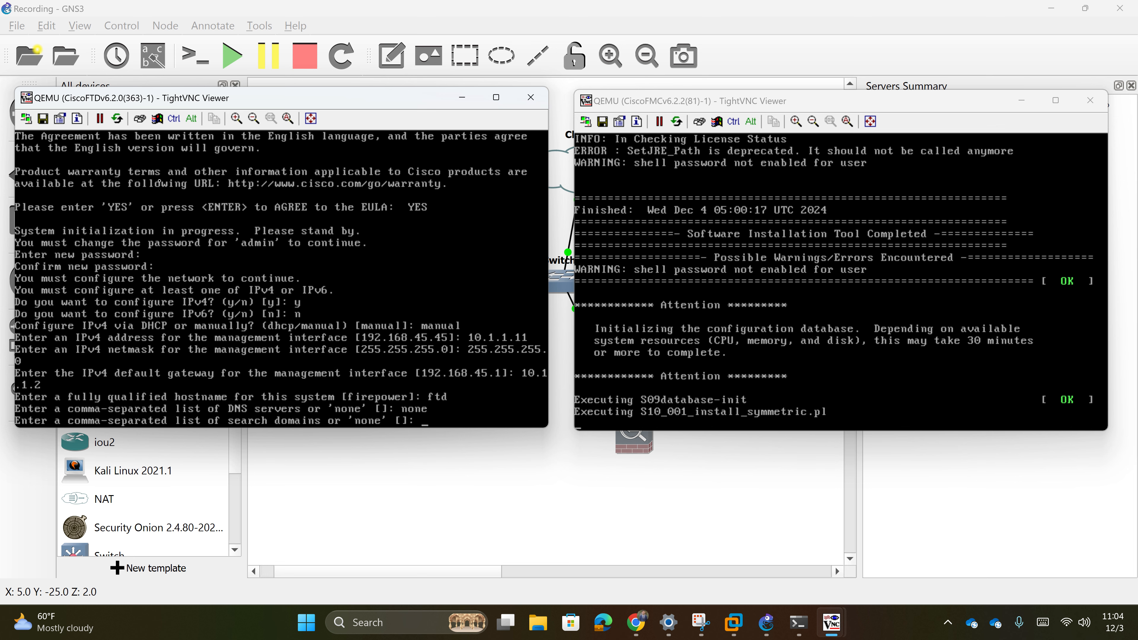
{"action": "type", "text": "ninew"}
{"action": "key", "text": "Return"}
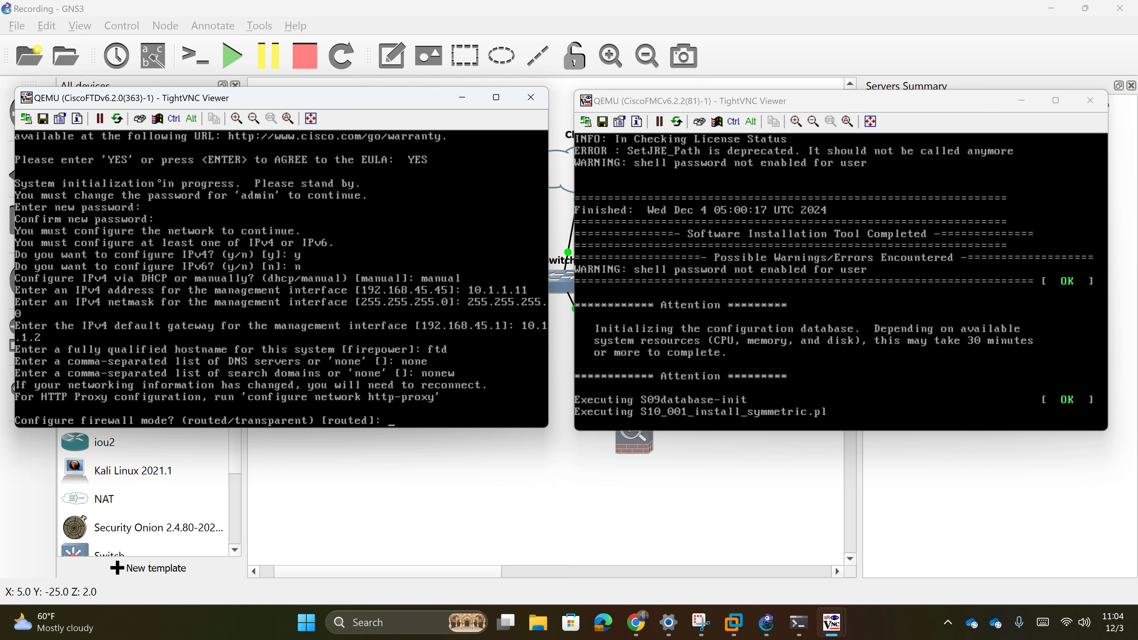
- Choose routed firewall mode, then run 'show network' to list 10.1.1.11 and gateway 10.1.1.2
{"action": "type", "text": "routed"}
{"action": "key", "text": "Return"}
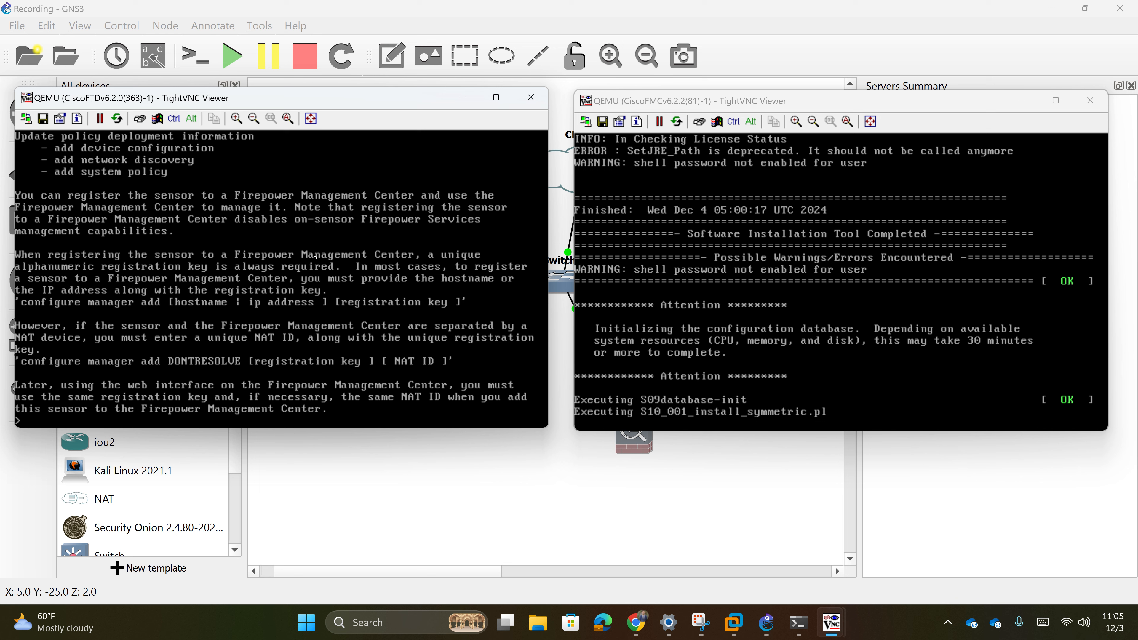
{"action": "type", "text": "show network"}
{"action": "key", "text": "Return"}
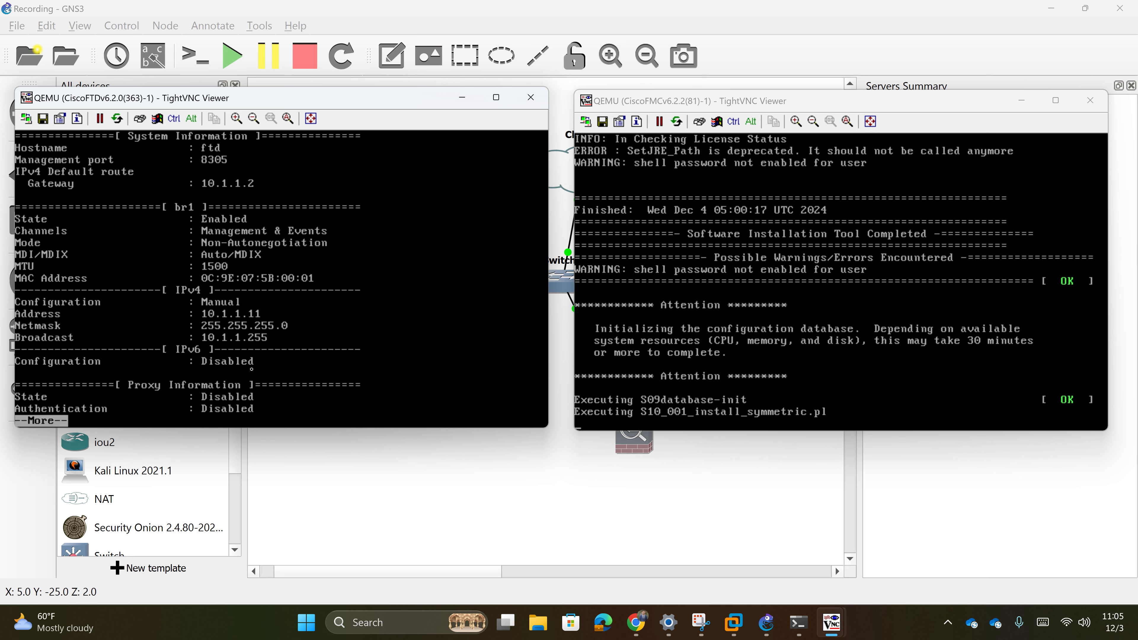
{"action": "key", "text": "Return"}
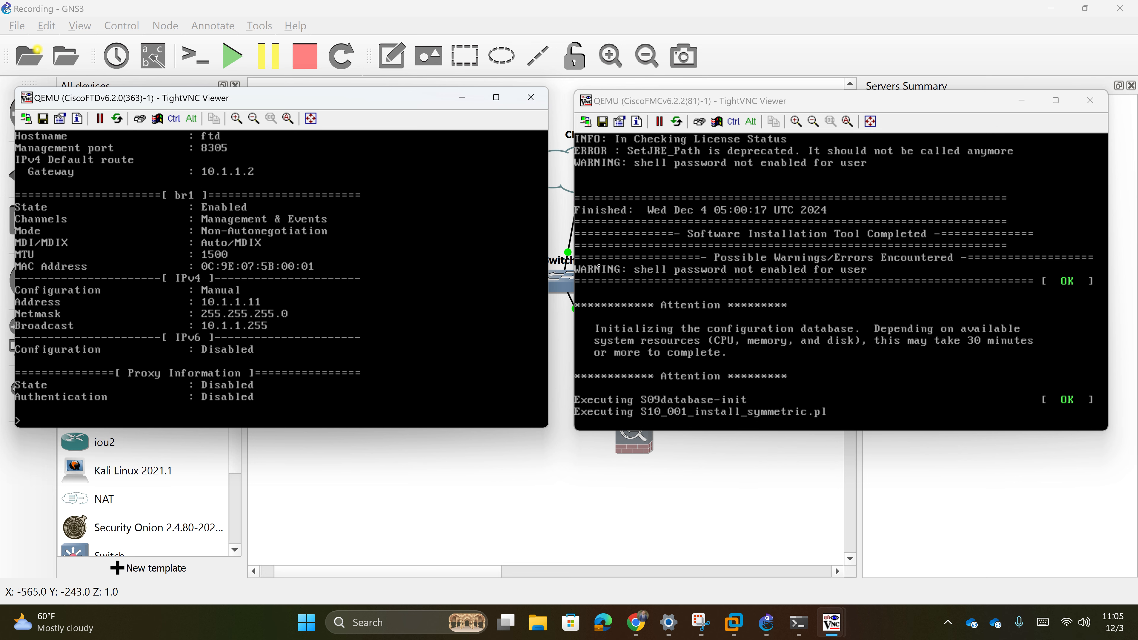
{"action": "left_click_drag", "start_coordinate": [413, 104], "coordinate": [410, 108]}
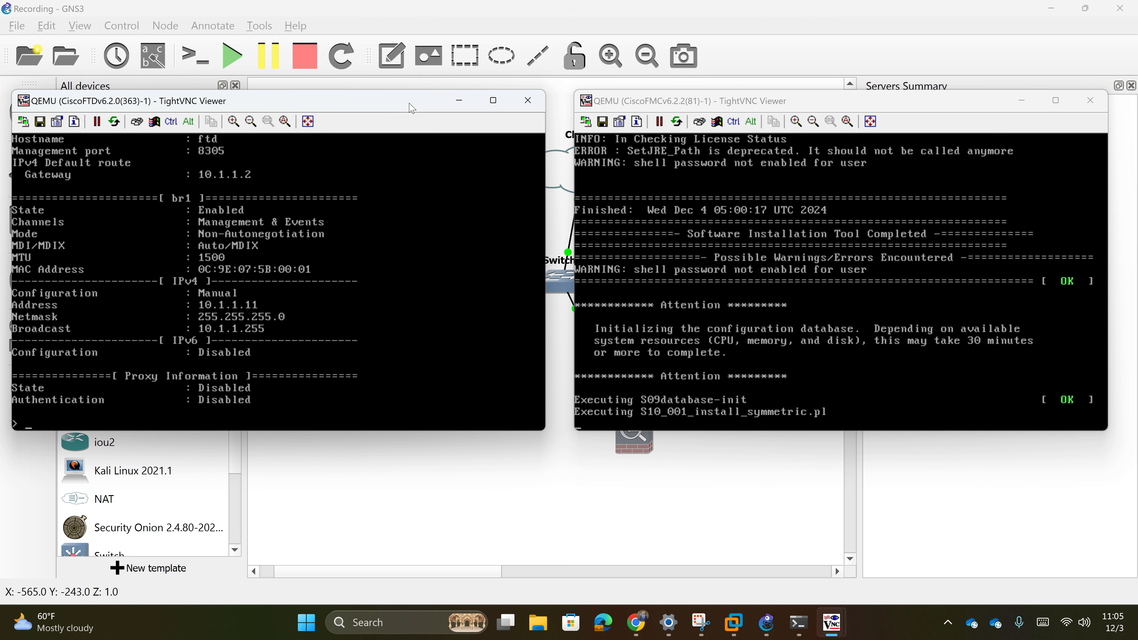
{"action": "left_click", "coordinate": [667, 95]}
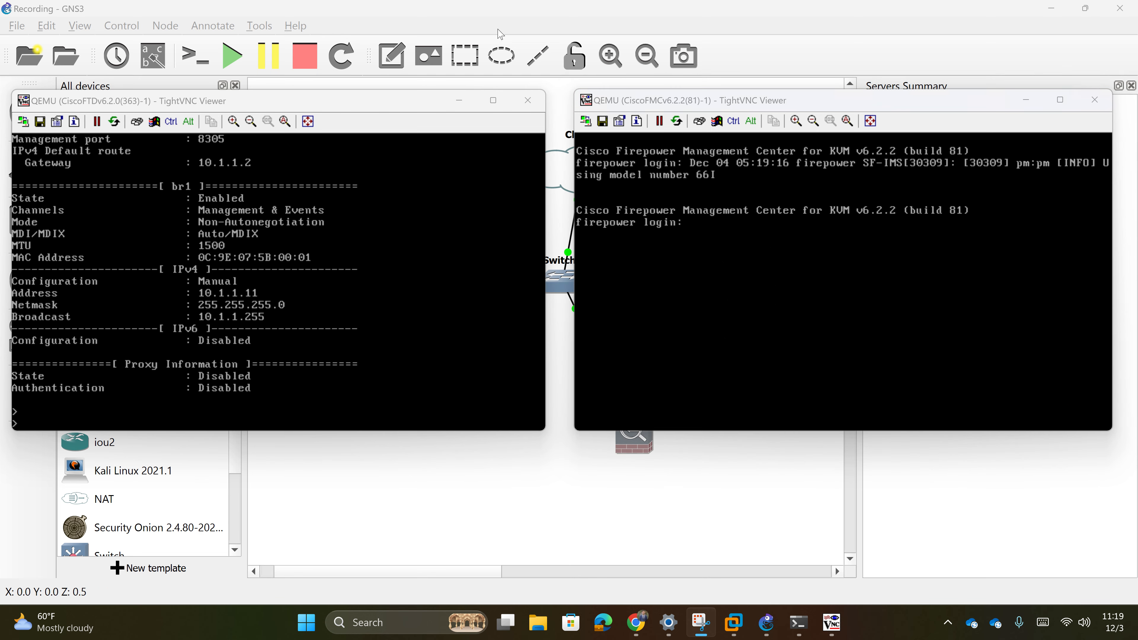
- Enter the admin login name at the FMC console's login prompt
{"action": "left_click", "coordinate": [774, 266]}
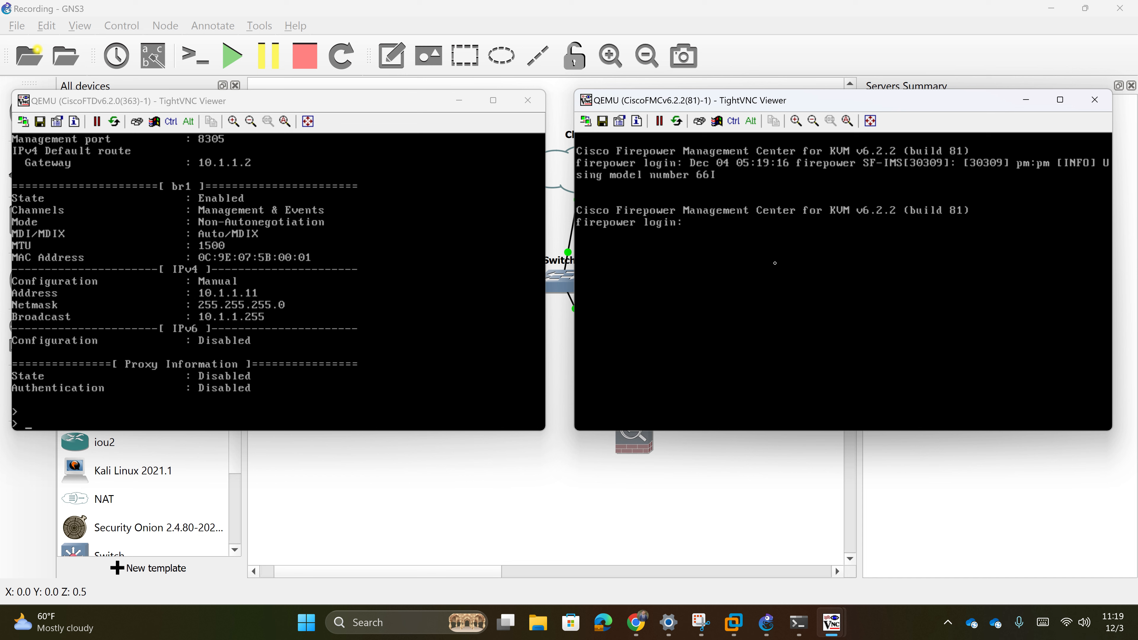
{"action": "type", "text": "admin"}
{"action": "key", "text": "Return"}
{"action": "key", "text": "Return"}
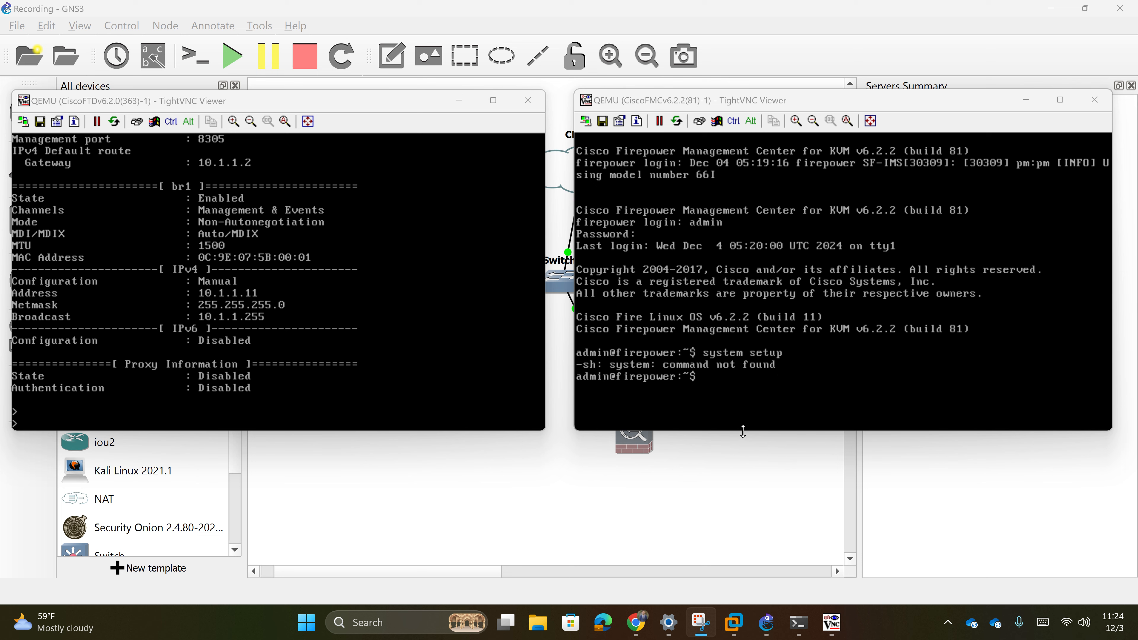
- View the Chrome article with the configure-network command, then bring the FMC console forward
{"action": "left_click", "coordinate": [637, 622]}
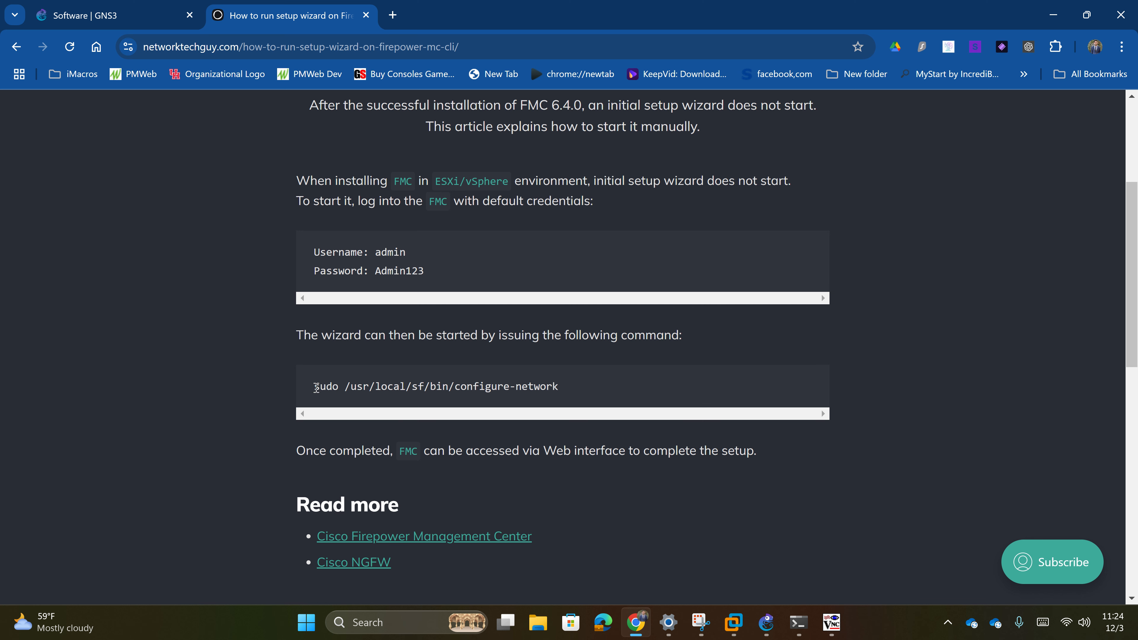
{"action": "left_click", "coordinate": [846, 634]}
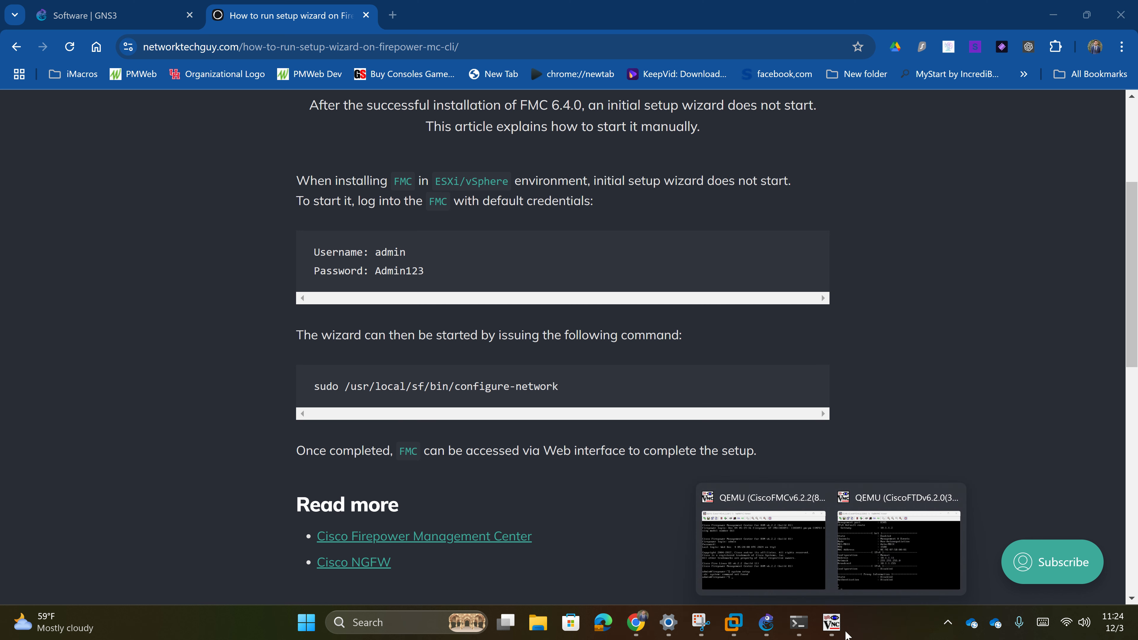
{"action": "left_click", "coordinate": [775, 572]}
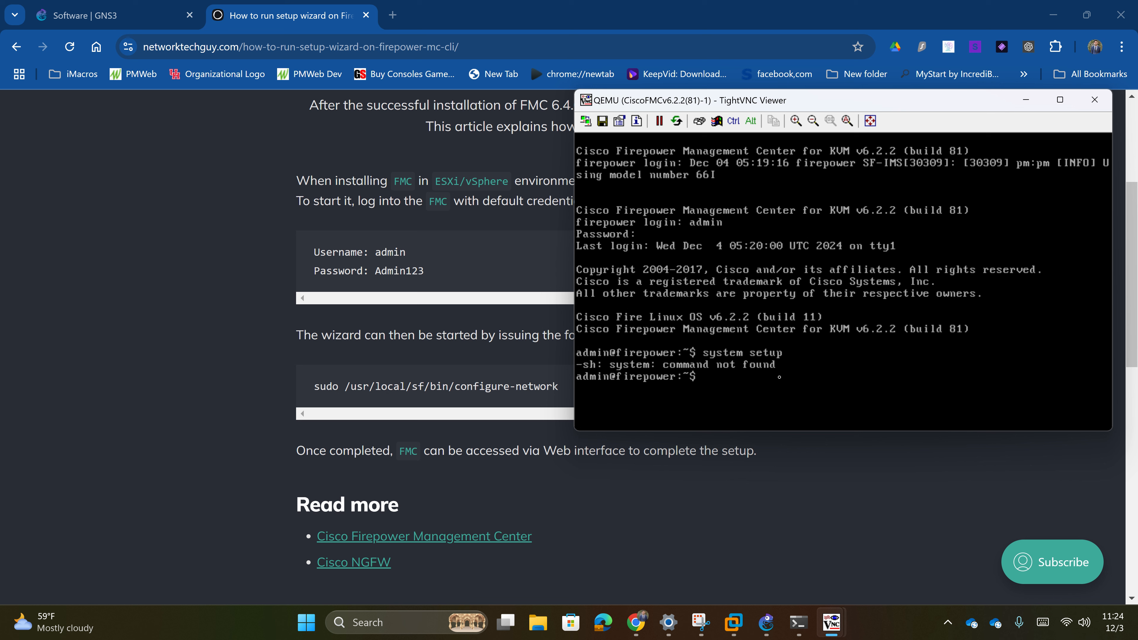
- Run sudo /usr/local/sf/bin/configure-network on the FMC and enter the sudo password
{"action": "type", "text": "sudo /usr/lo"}
{"action": "key", "text": "Tab"}
{"action": "key", "text": "Tab"}
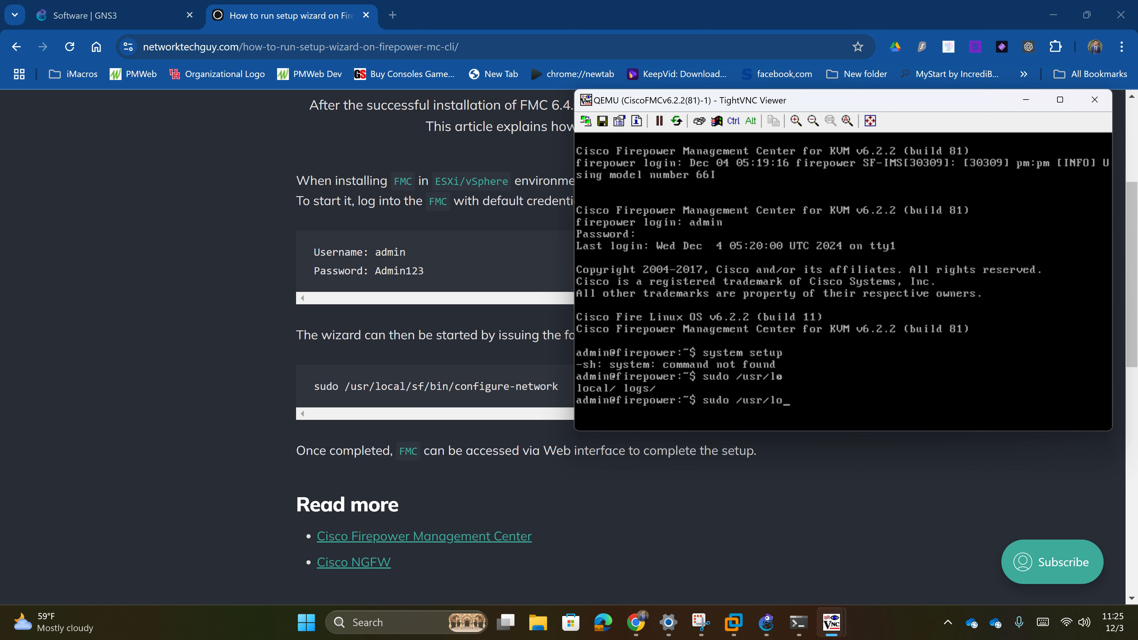
{"action": "type", "text": "c"}
{"action": "key", "text": "Tab"}
{"action": "type", "text": "sf/b"}
{"action": "key", "text": "Tab"}
{"action": "type", "text": "con"}
{"action": "key", "text": "Tab"}
{"action": "type", "text": "-ne"}
{"action": "key", "text": "Tab"}
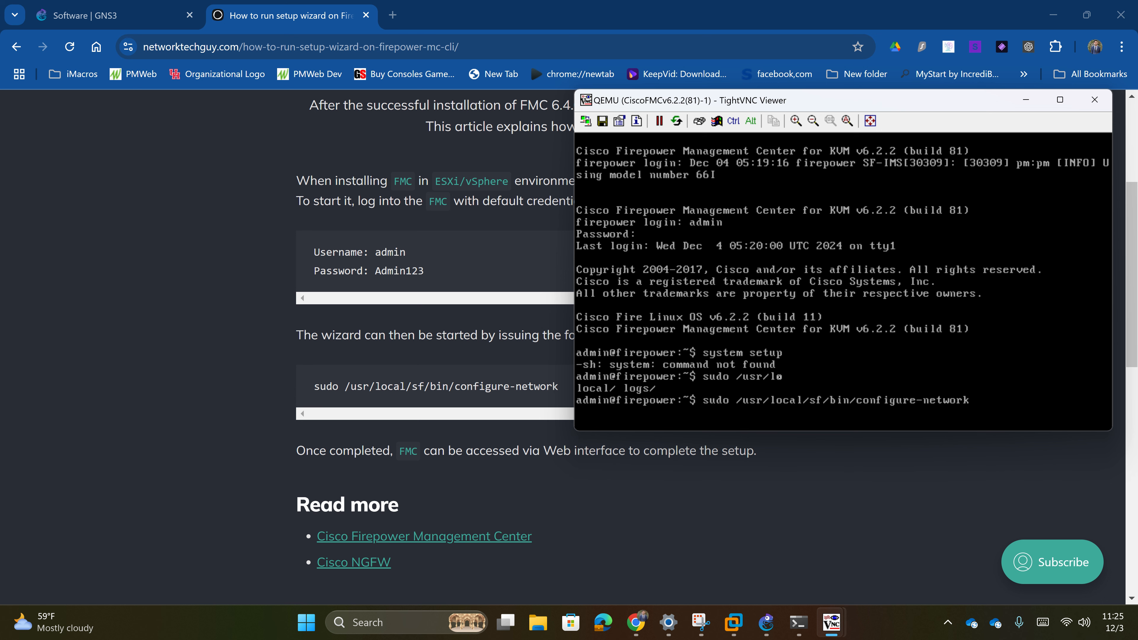
{"action": "key", "text": "Return"}
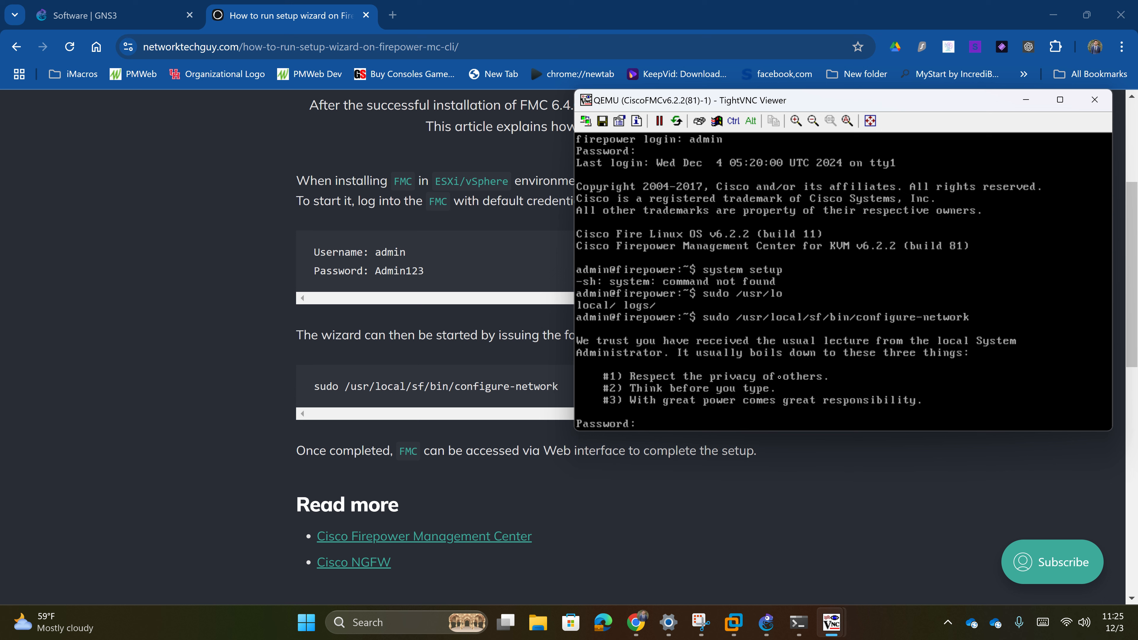
{"action": "key", "text": "Return"}
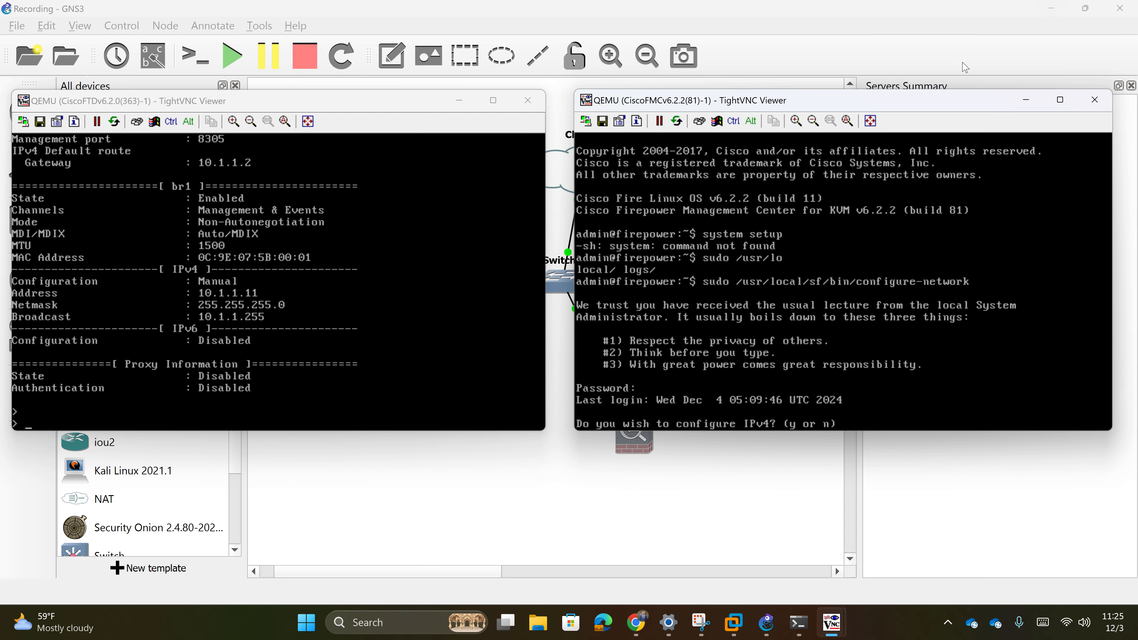
- Configure FMC IPv4 with address 10.1.1.10, netmask 255.255.255.0 and gateway 10.1.1.2
{"action": "left_click", "coordinate": [1053, 14]}
{"action": "type", "text": "y"}
{"action": "key", "text": "Return"}
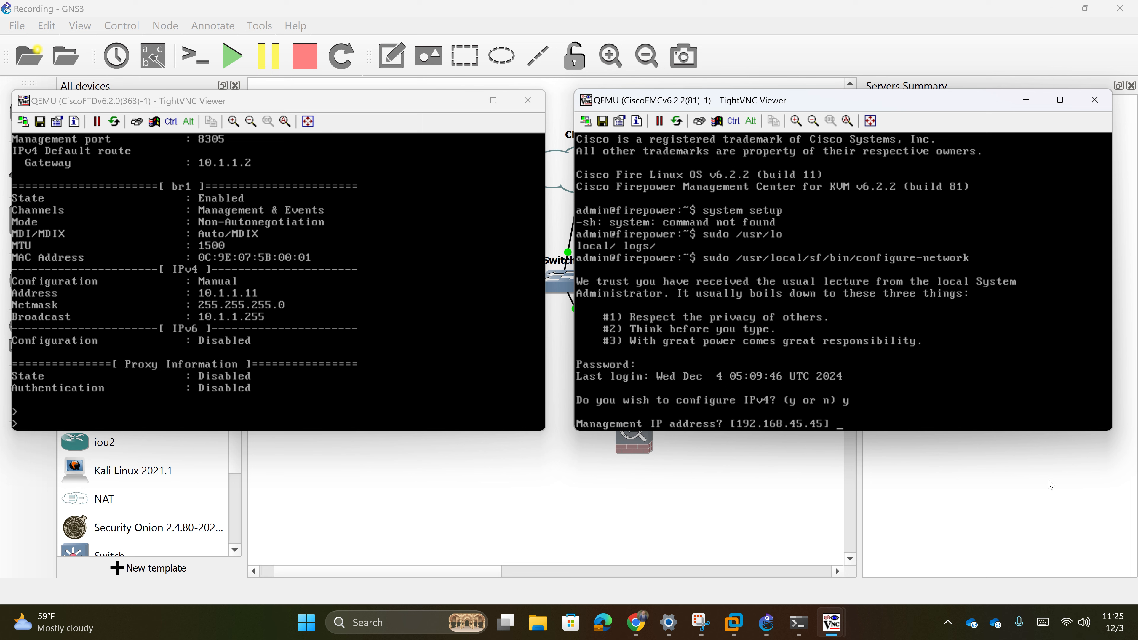
{"action": "type", "text": ".1.1.10"}
{"action": "key", "text": "Return"}
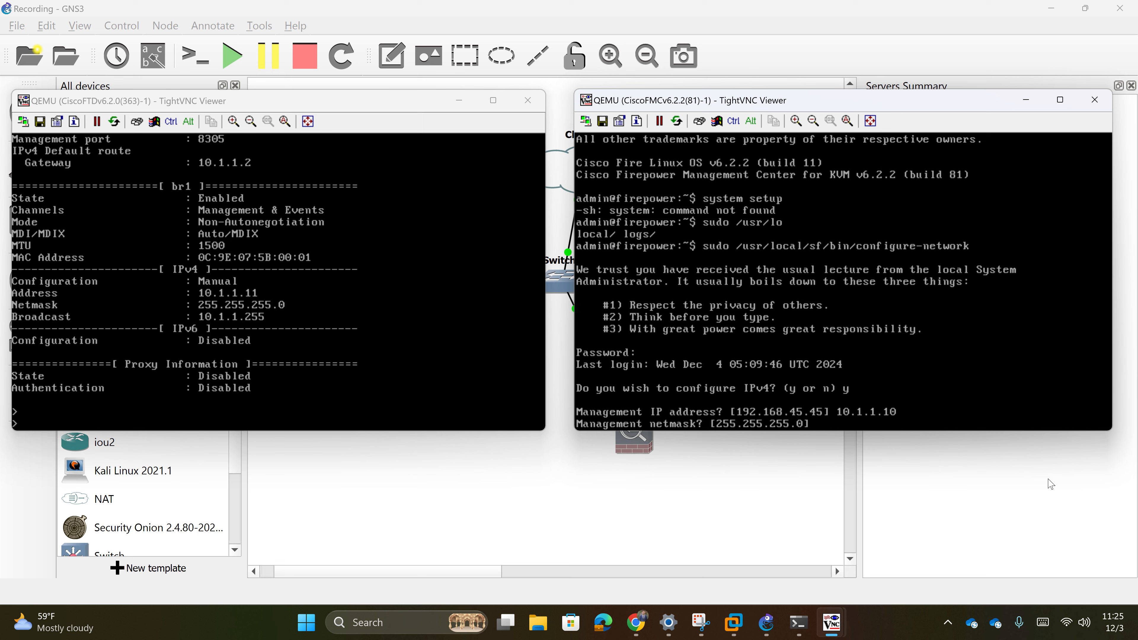
{"action": "type", "text": "255.255.255.0"}
{"action": "key", "text": "Return"}
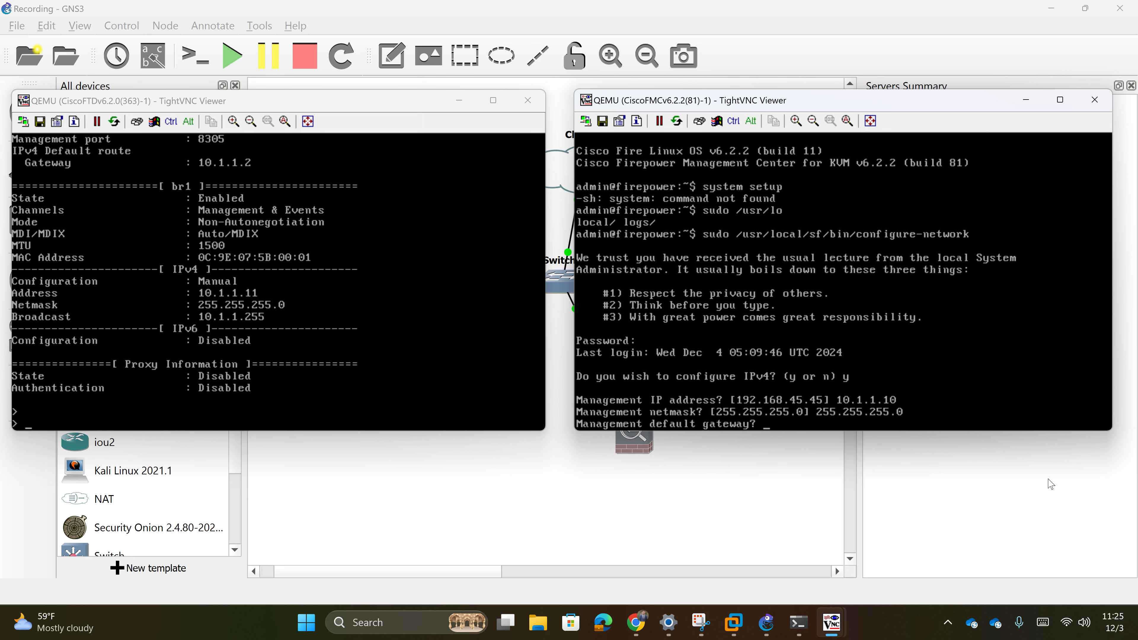
{"action": "type", "text": "10.1.1.2"}
{"action": "key", "text": "Return"}
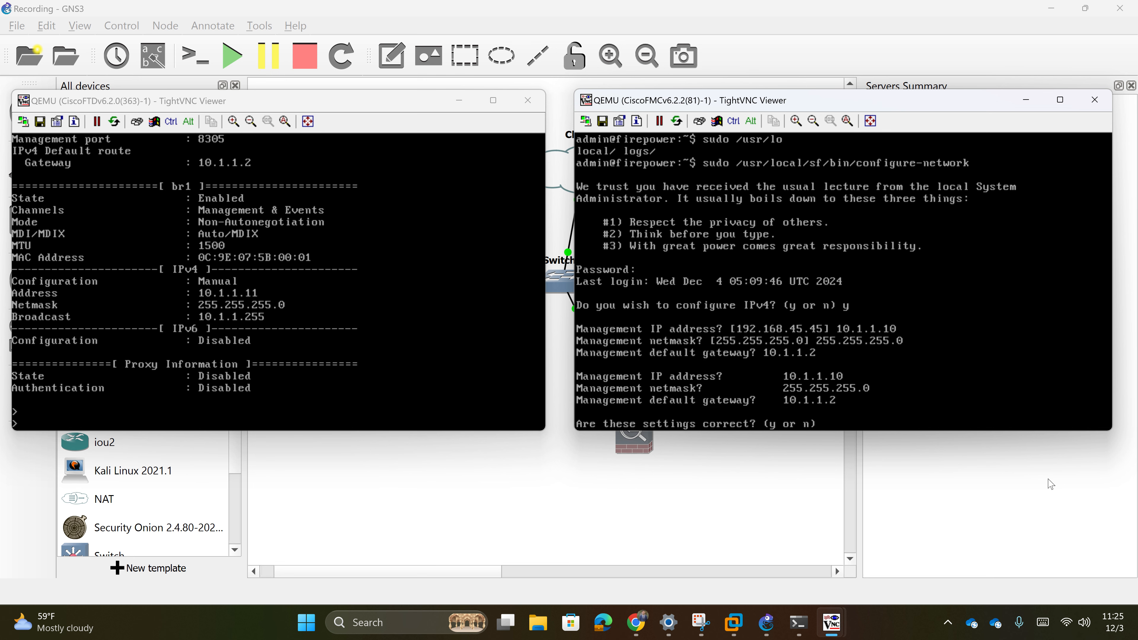
- Confirm the IPv4 settings, decline IPv6 to apply them, and return to the Chrome article
{"action": "type", "text": "y"}
{"action": "key", "text": "Return"}
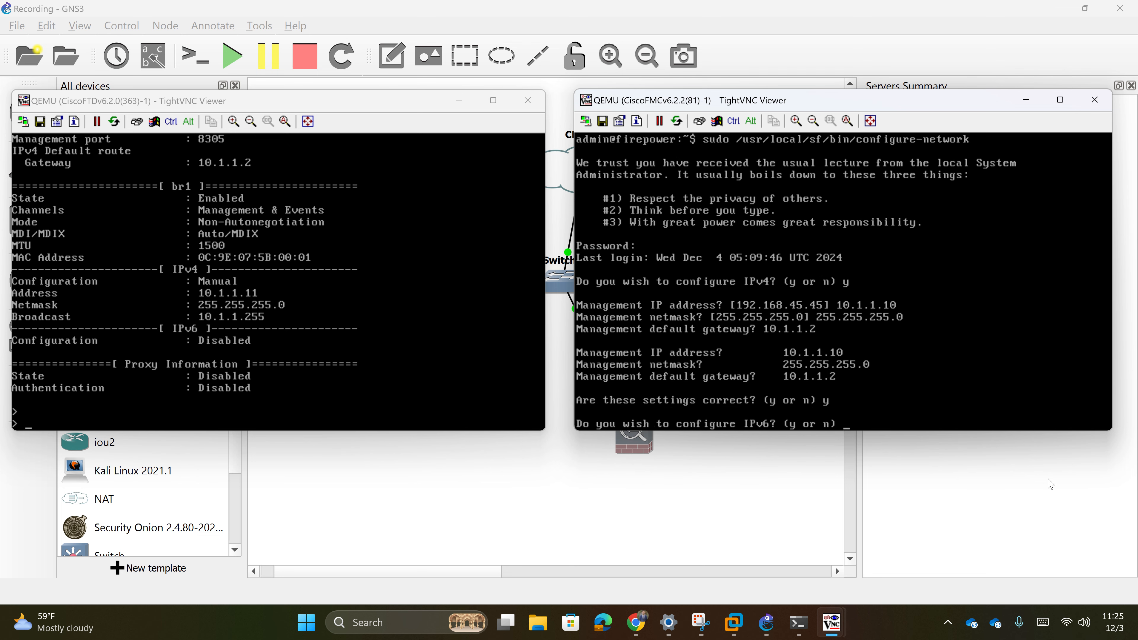
{"action": "type", "text": "n"}
{"action": "key", "text": "Return"}
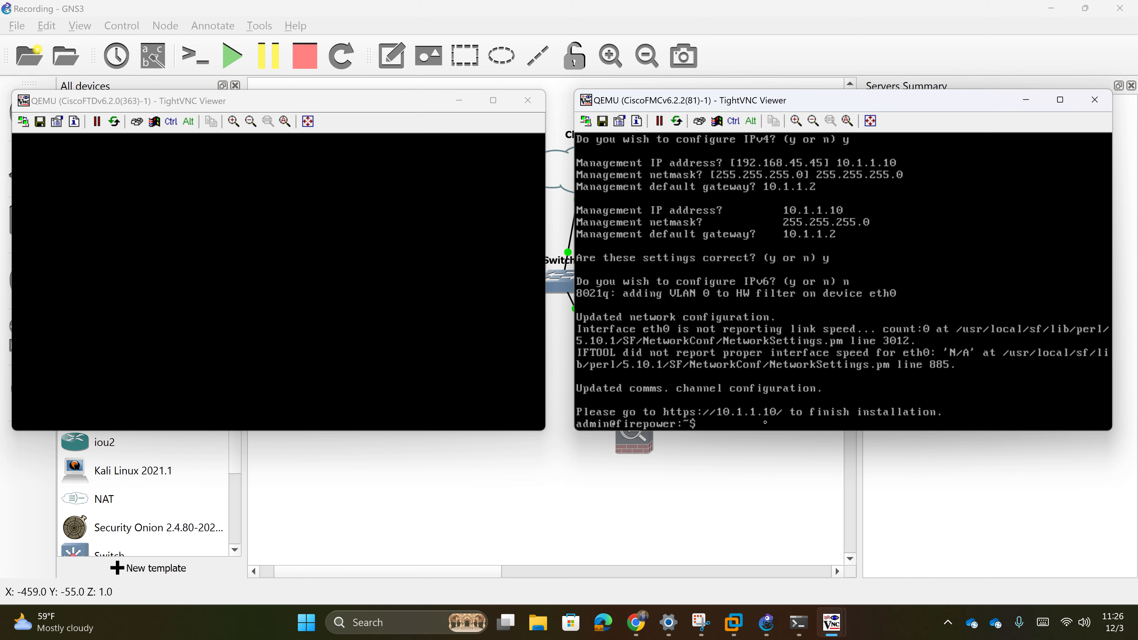
{"action": "left_click", "coordinate": [636, 622]}
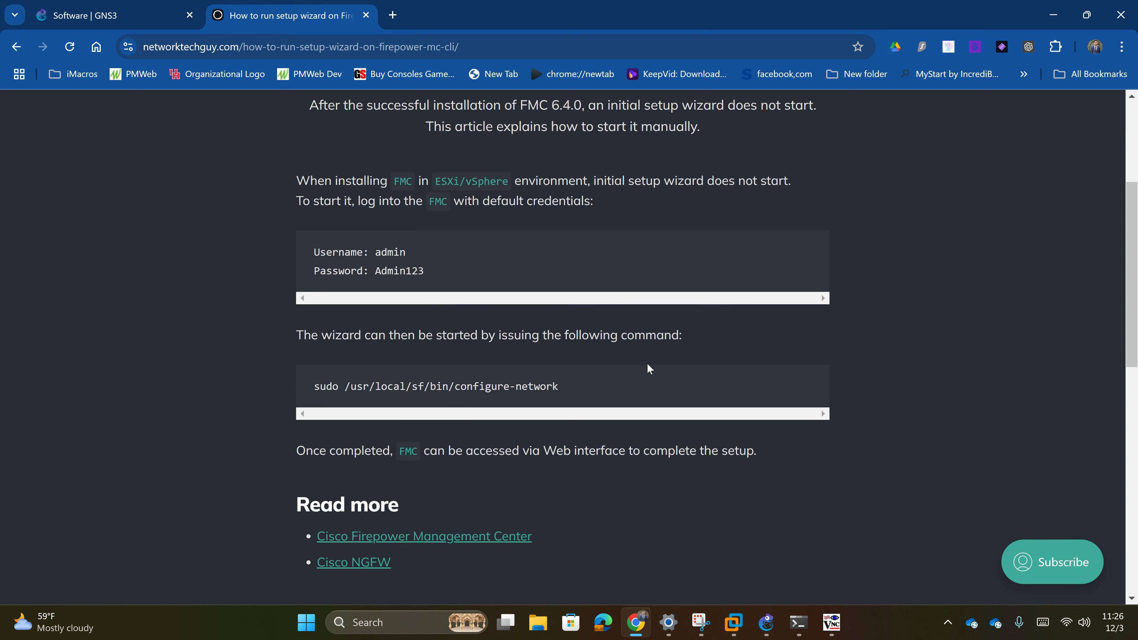
{"action": "left_click", "coordinate": [393, 16]}
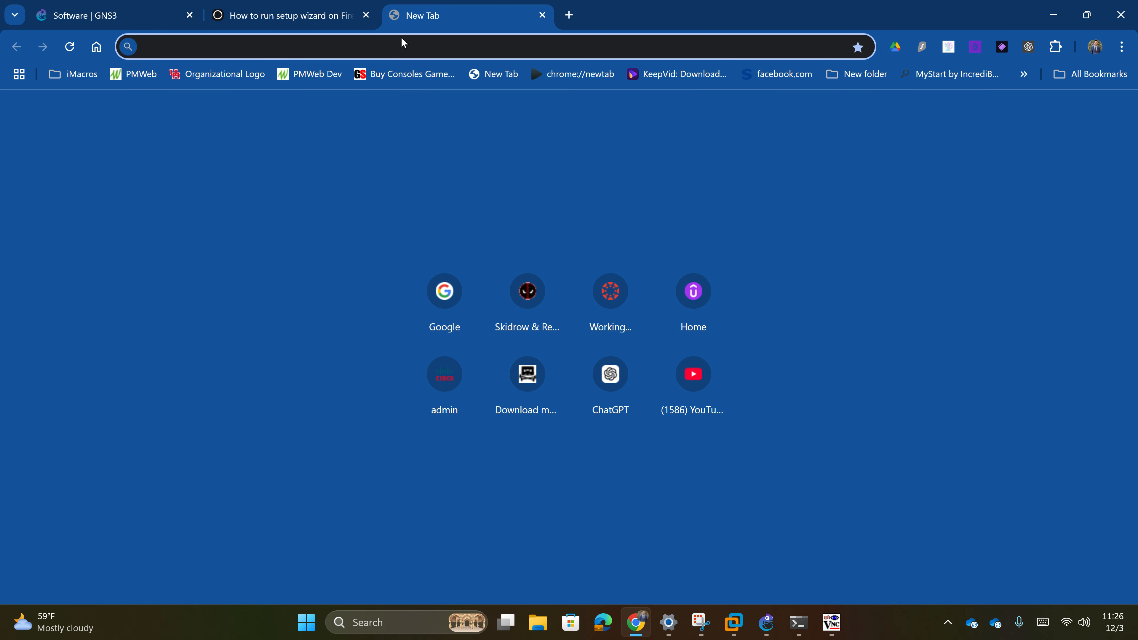
{"action": "type", "text": "10.1.1.1"}
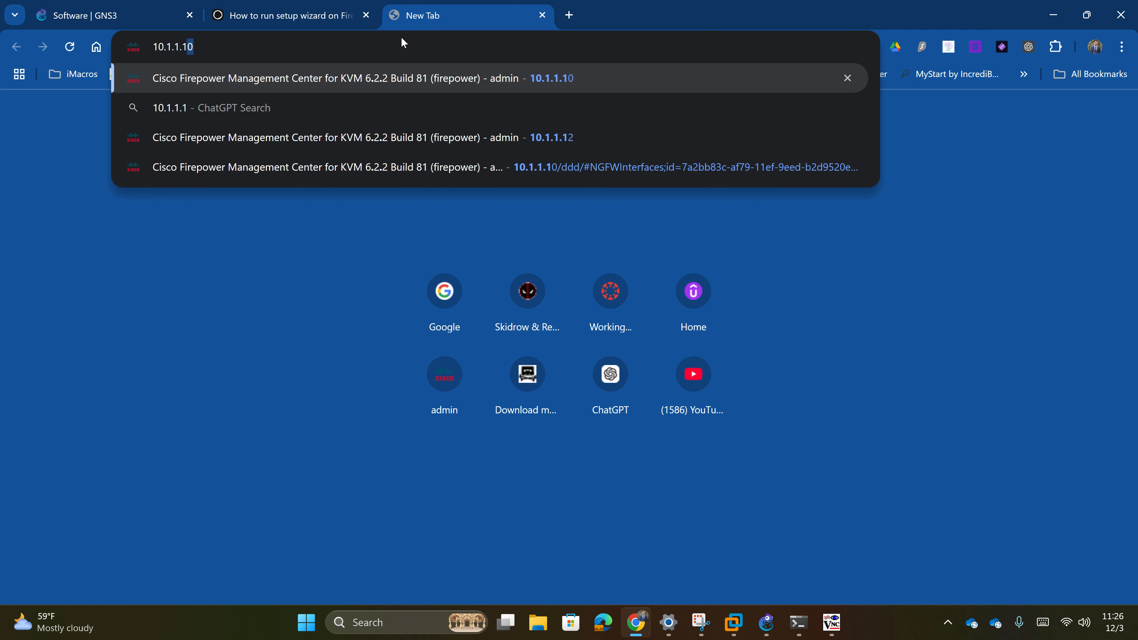
{"action": "key", "text": "Return"}
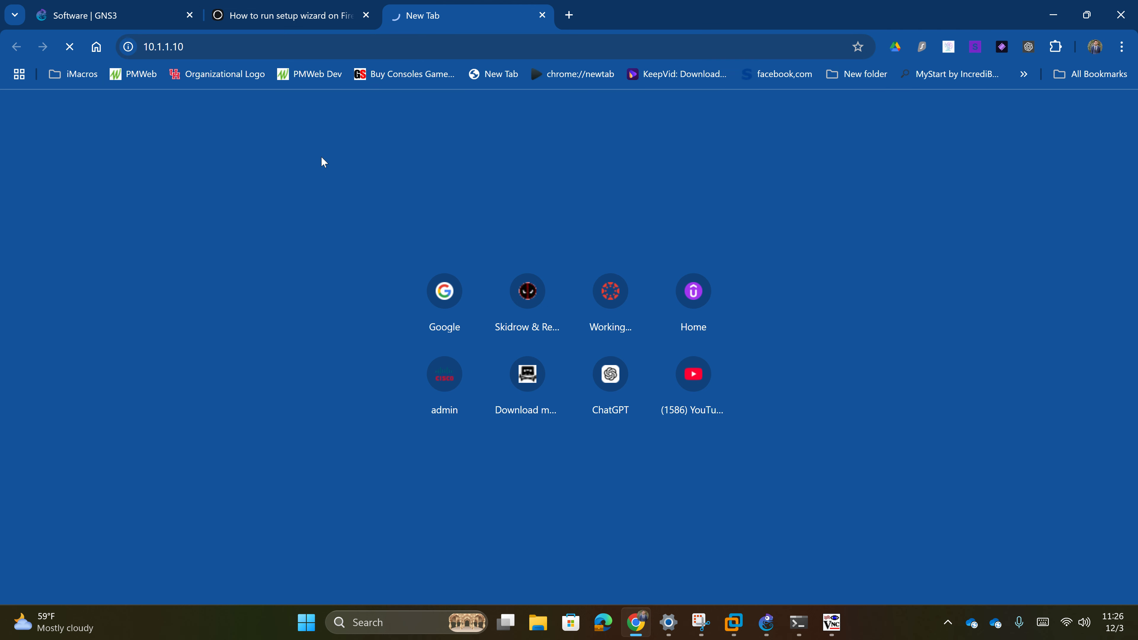
{"action": "left_click", "coordinate": [284, 44]}
{"action": "type", "text": "http"}
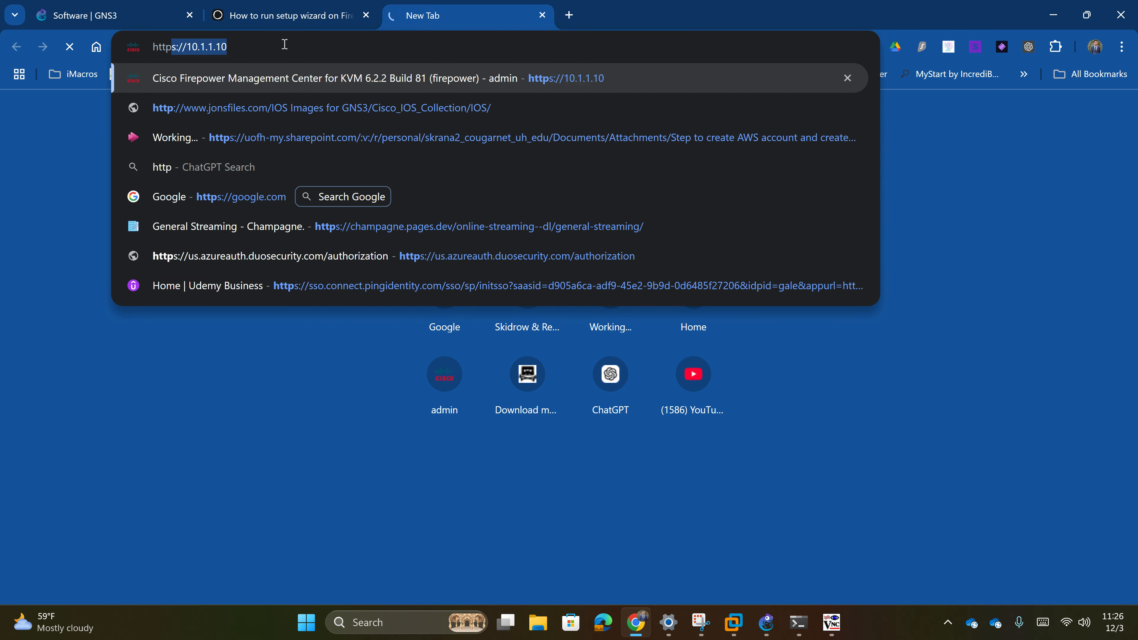
{"action": "type", "text": "s:"}
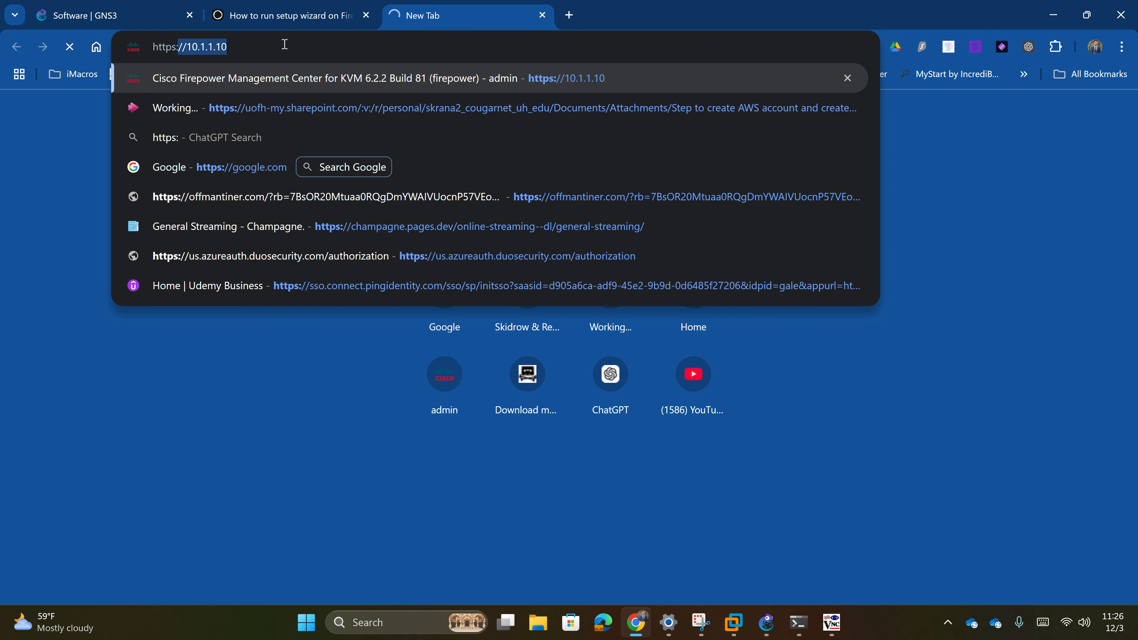
{"action": "type", "text": "//10.1.1"}
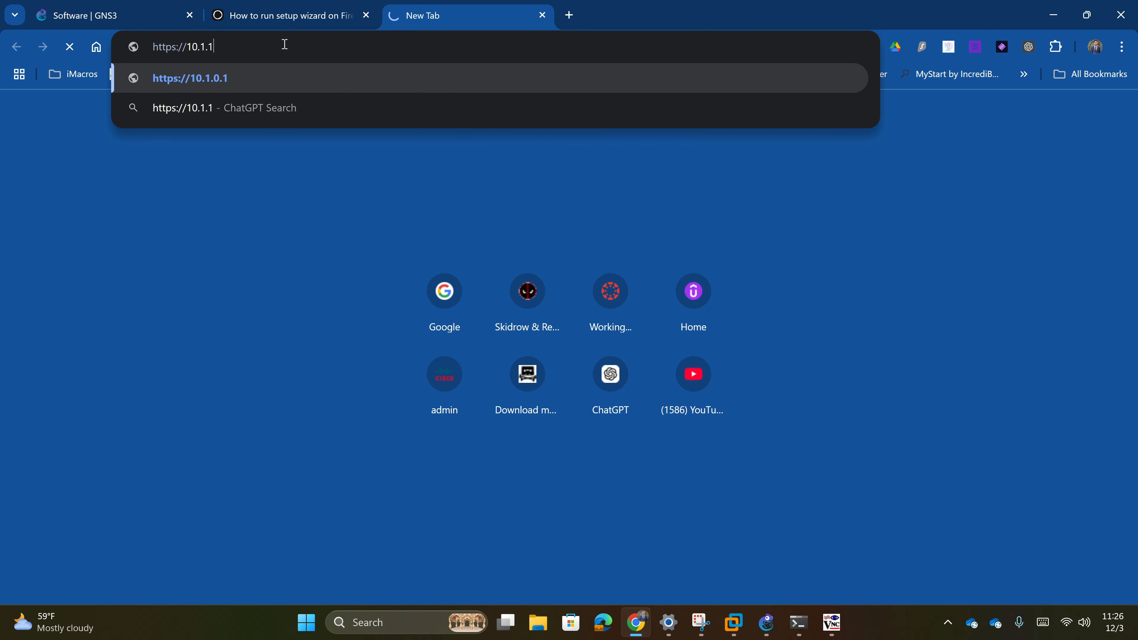
{"action": "type", "text": ".10"}
{"action": "key", "text": "Return"}
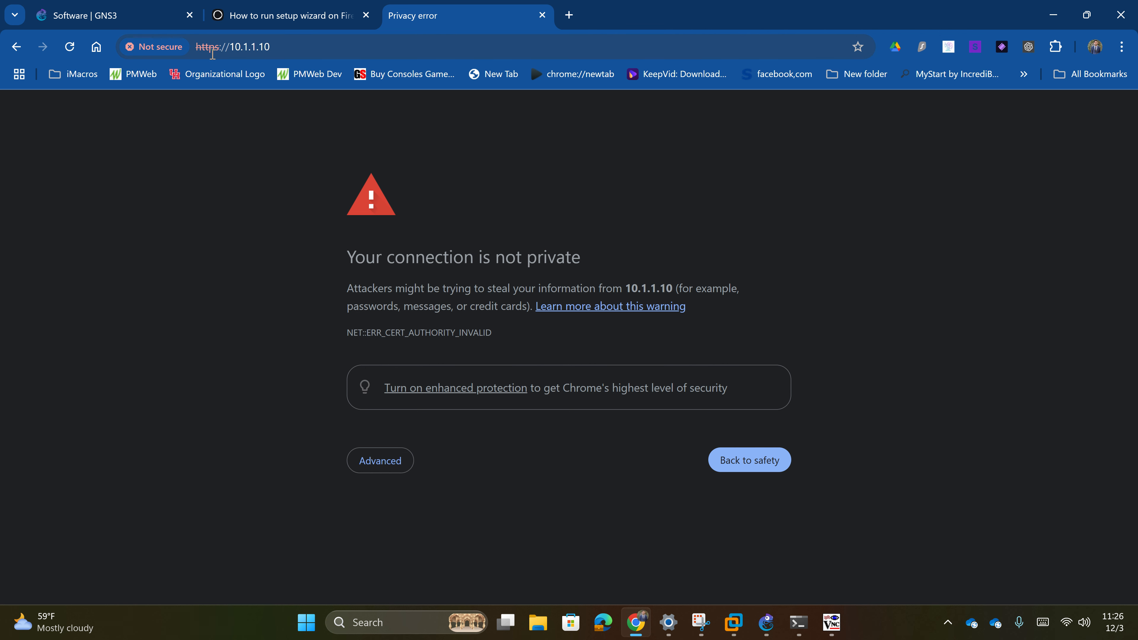
{"action": "left_click", "coordinate": [359, 464]}
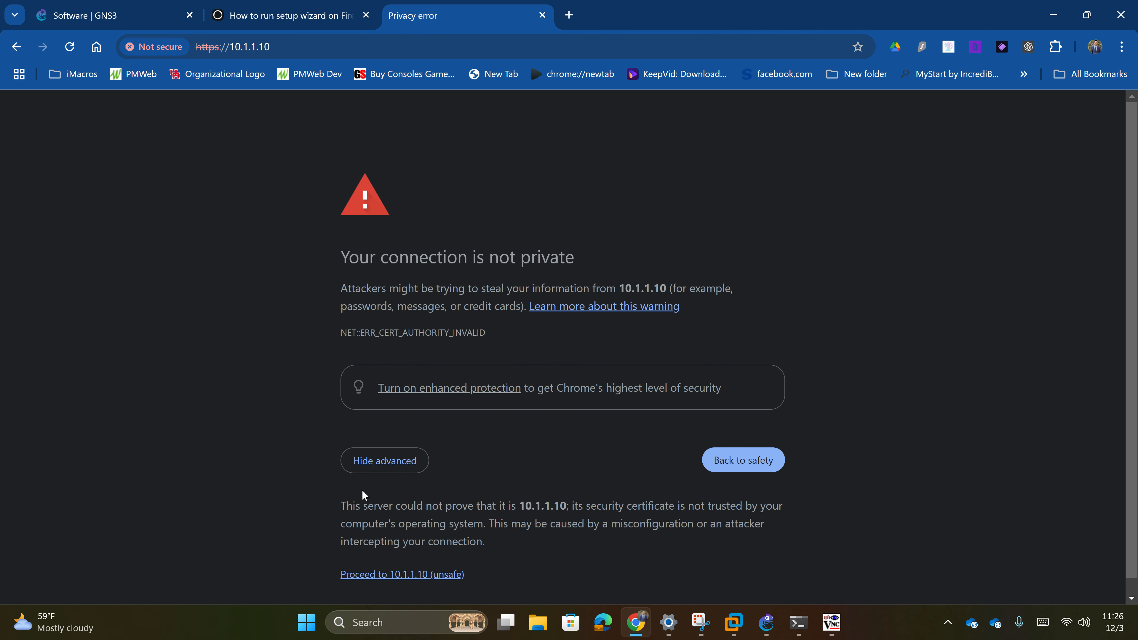
{"action": "left_click", "coordinate": [407, 575]}
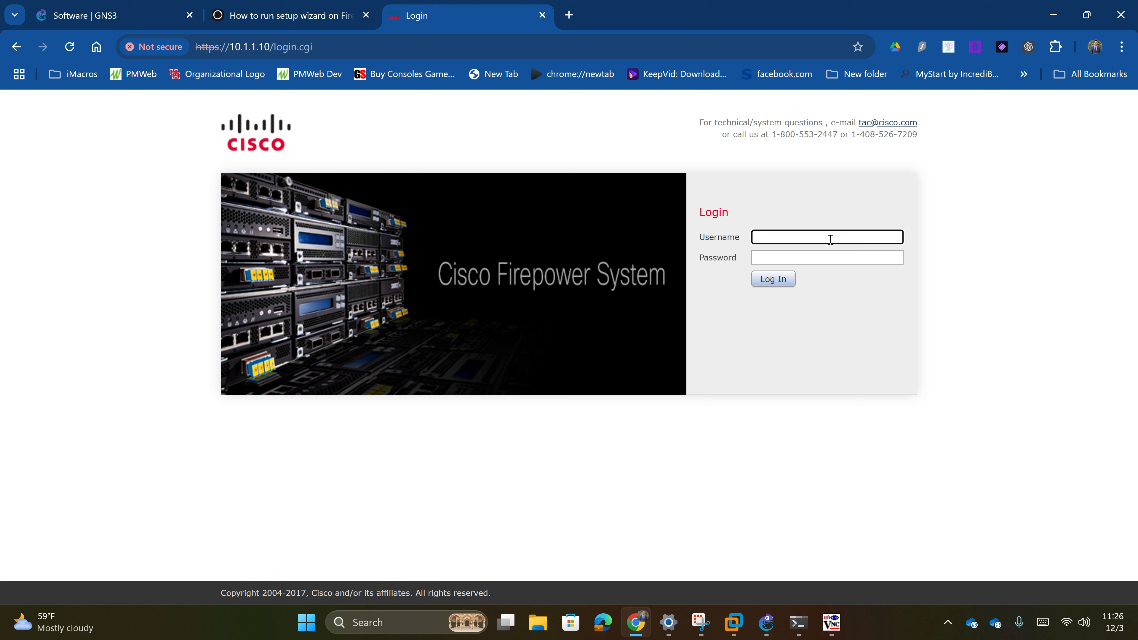
- Log in to FMC as admin with the default password
{"action": "type", "text": "admin"}
{"action": "key", "text": "Tab"}
{"action": "type", "text": "admin"}
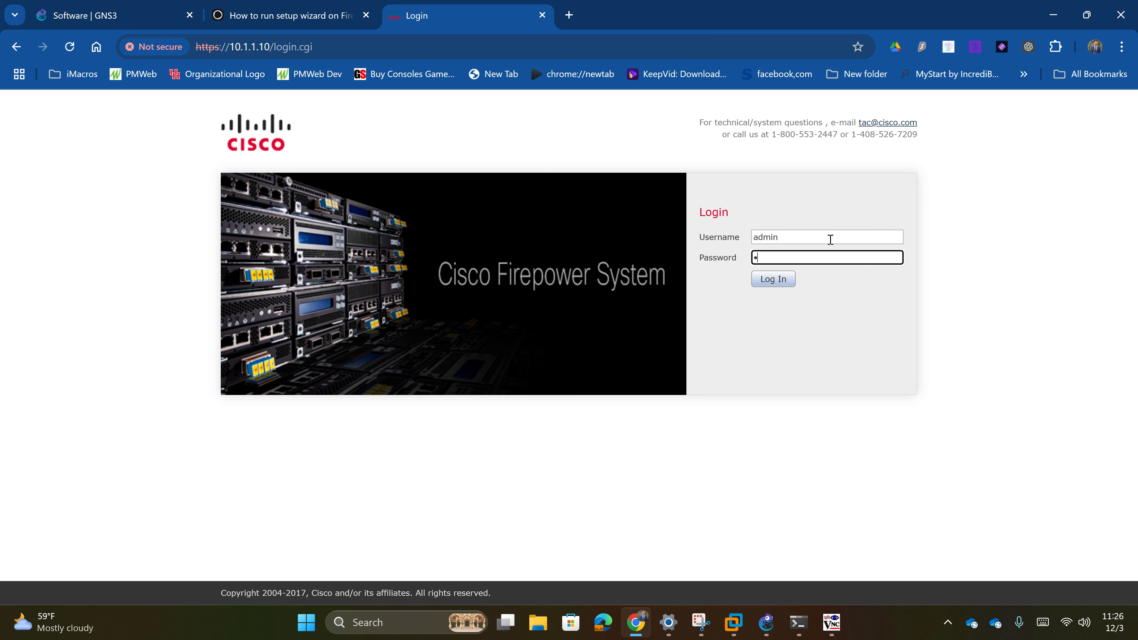
{"action": "type", "text": "dmin123"}
{"action": "key", "text": "Return"}
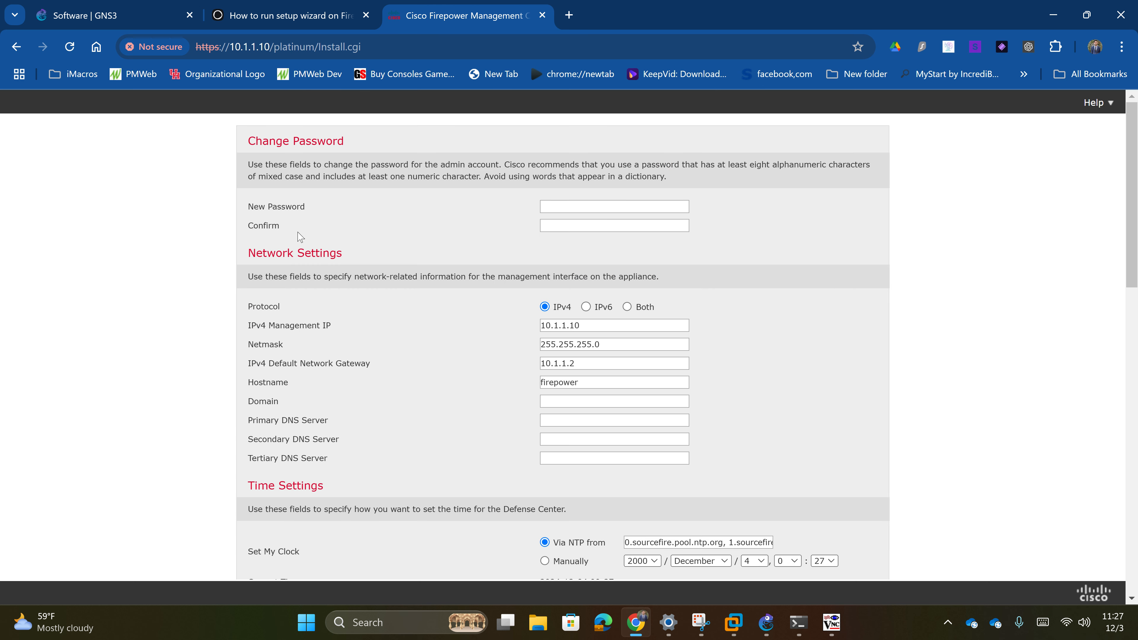
- Enter and confirm a new admin password, accept the EULA, and apply the initial setup
{"action": "left_click", "coordinate": [575, 209]}
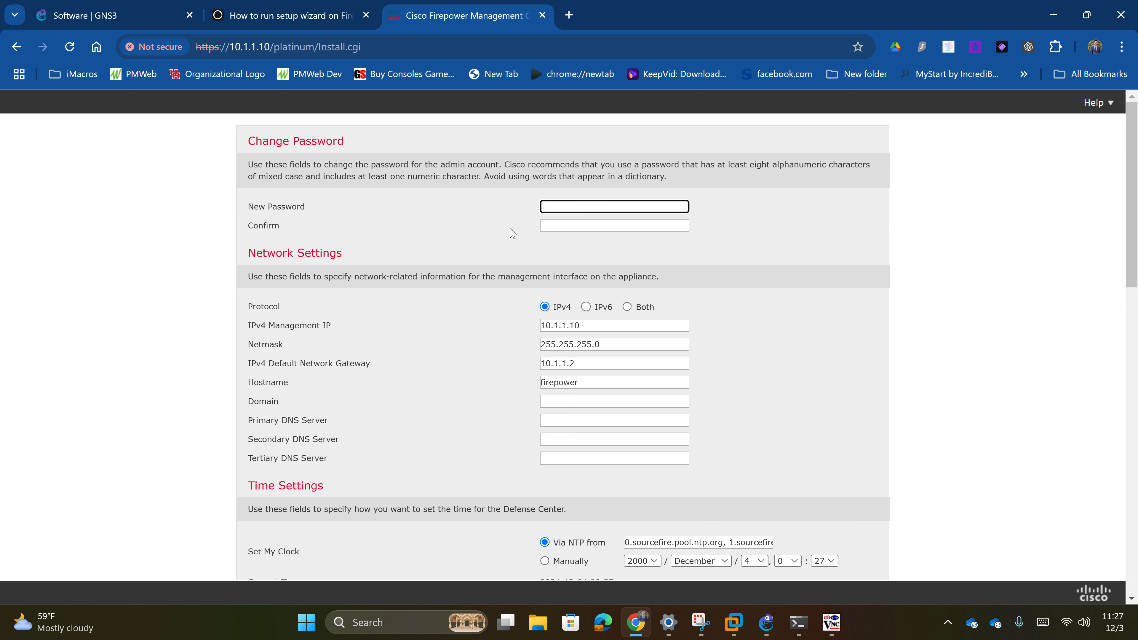
{"action": "type", "text": "••••••••"}
{"action": "key", "text": "Tab"}
{"action": "type", "text": "••••••••"}
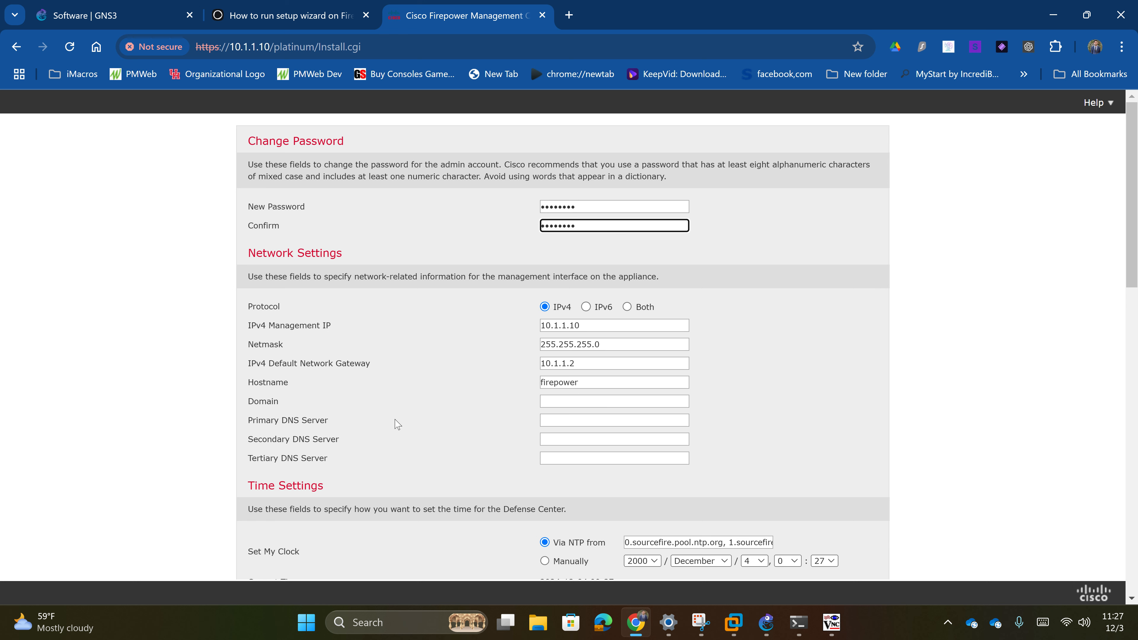
{"action": "scroll", "coordinate": [437, 462], "scroll_direction": "down", "scroll_amount": 3}
{"action": "scroll", "coordinate": [436, 464], "scroll_direction": "down", "scroll_amount": 13}
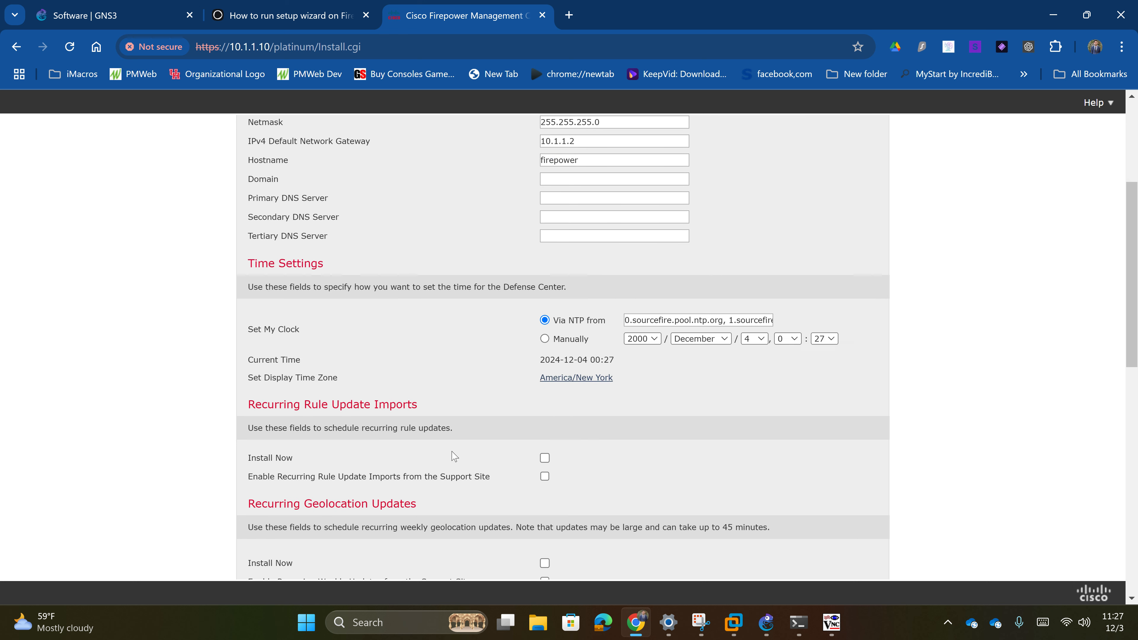
{"action": "scroll", "coordinate": [452, 455], "scroll_direction": "up", "scroll_amount": 4}
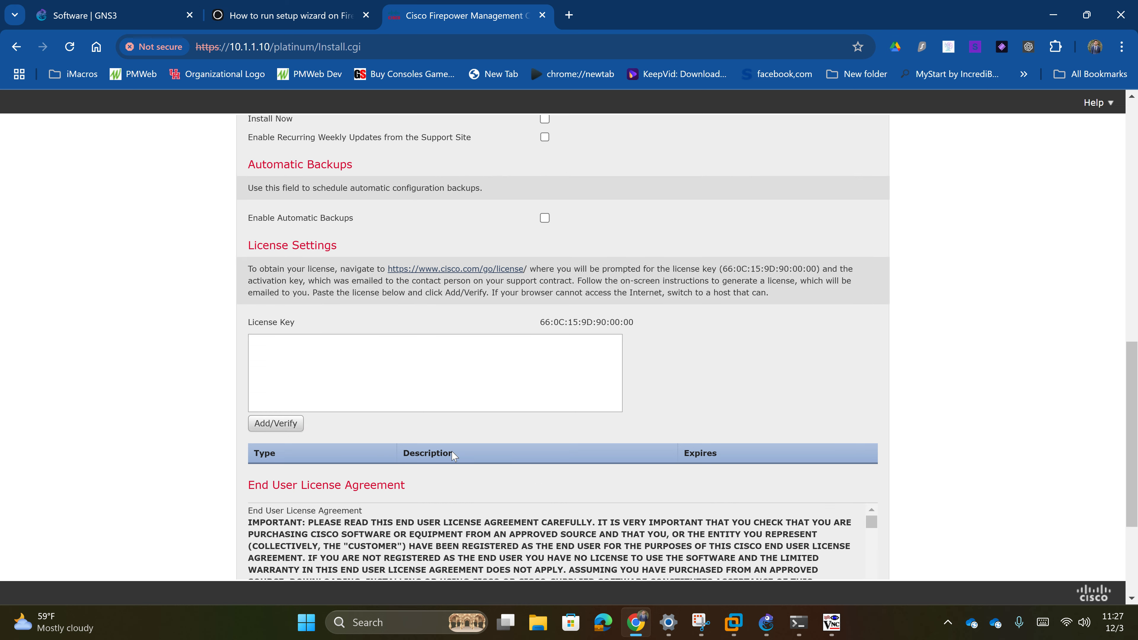
{"action": "scroll", "coordinate": [453, 453], "scroll_direction": "down", "scroll_amount": 5}
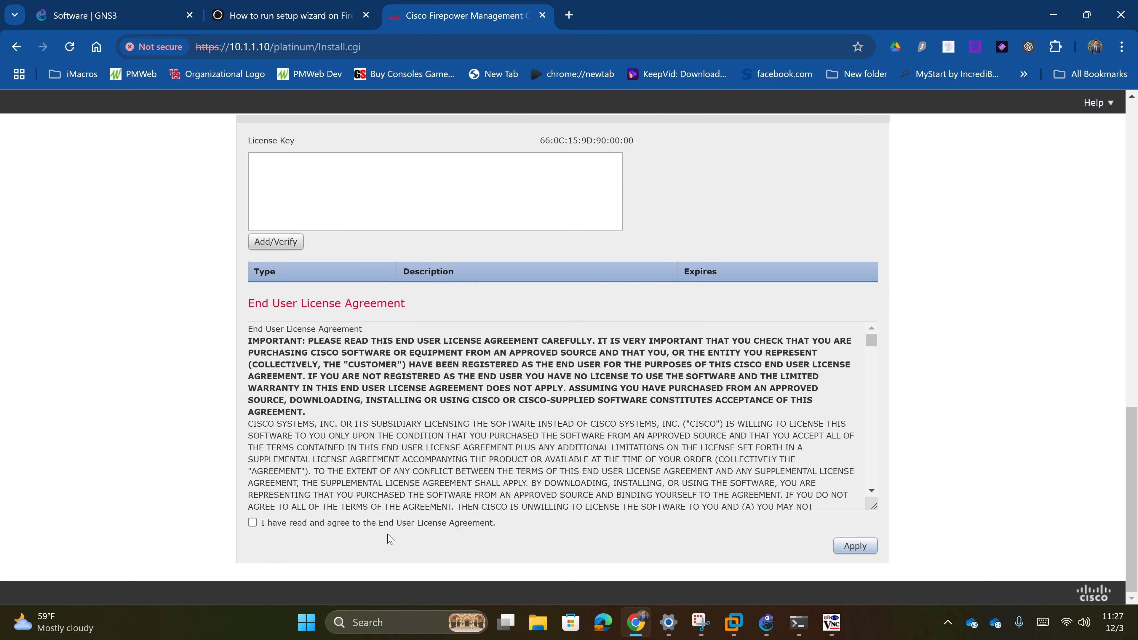
{"action": "left_click", "coordinate": [342, 524]}
{"action": "left_click", "coordinate": [872, 547]}
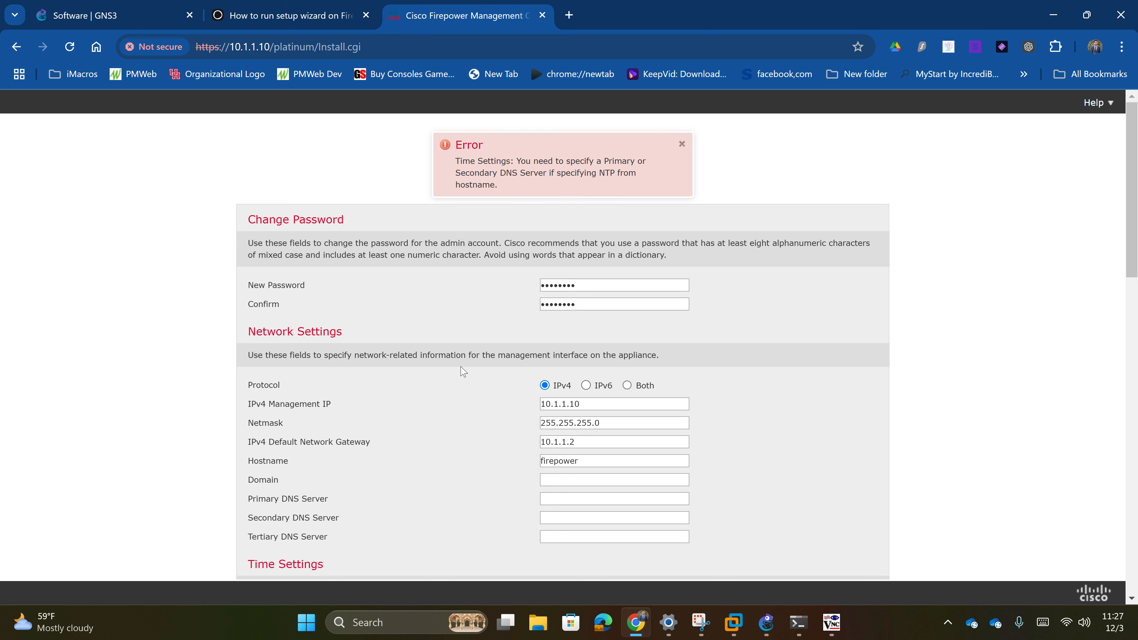
- Set primary DNS 8.8.8.8 and secondary DNS 4.4.4.4, then resubmit the setup
{"action": "scroll", "coordinate": [457, 398], "scroll_direction": "down", "scroll_amount": 3}
{"action": "scroll", "coordinate": [457, 398], "scroll_direction": "down", "scroll_amount": 1}
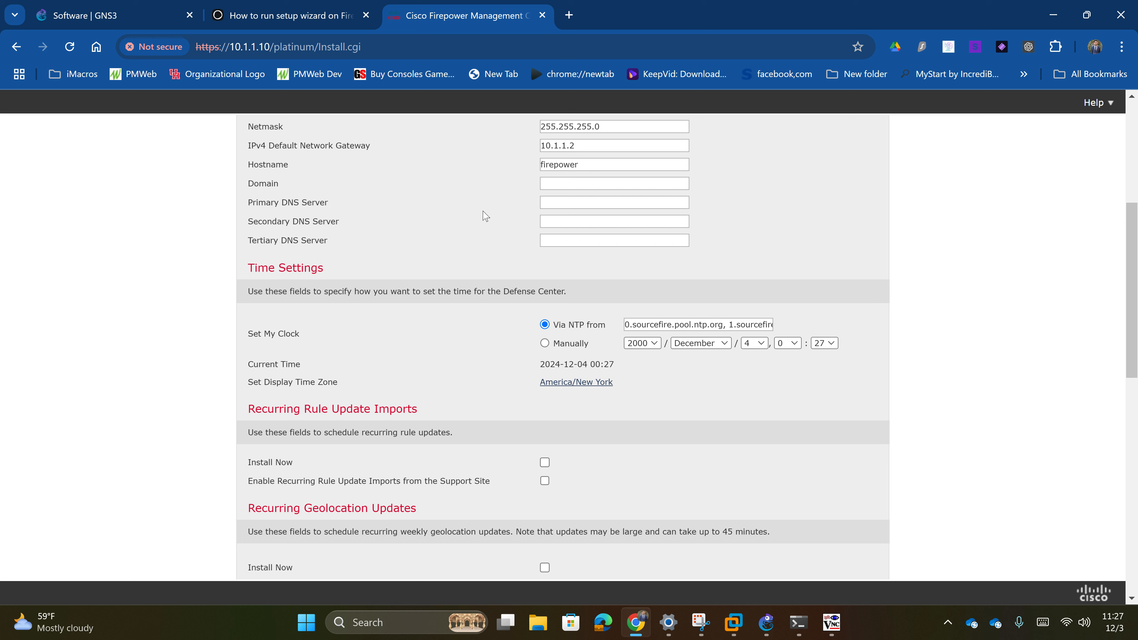
{"action": "left_click", "coordinate": [560, 207]}
{"action": "type", "text": "8.8.8.8"}
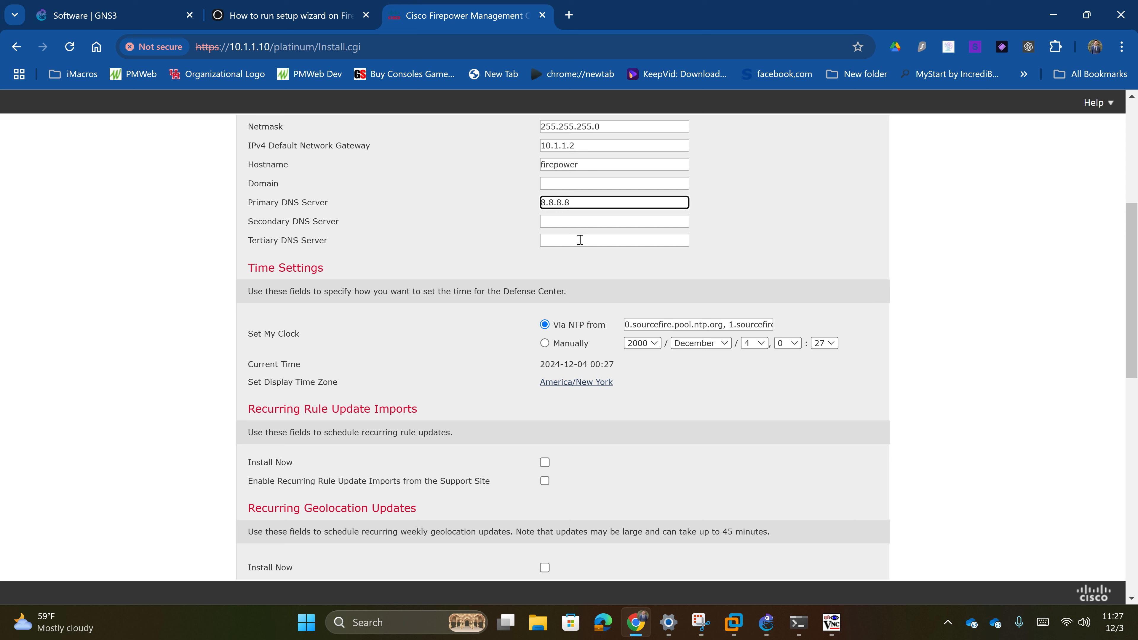
{"action": "left_click", "coordinate": [578, 223]}
{"action": "type", "text": "4.4.4.4"}
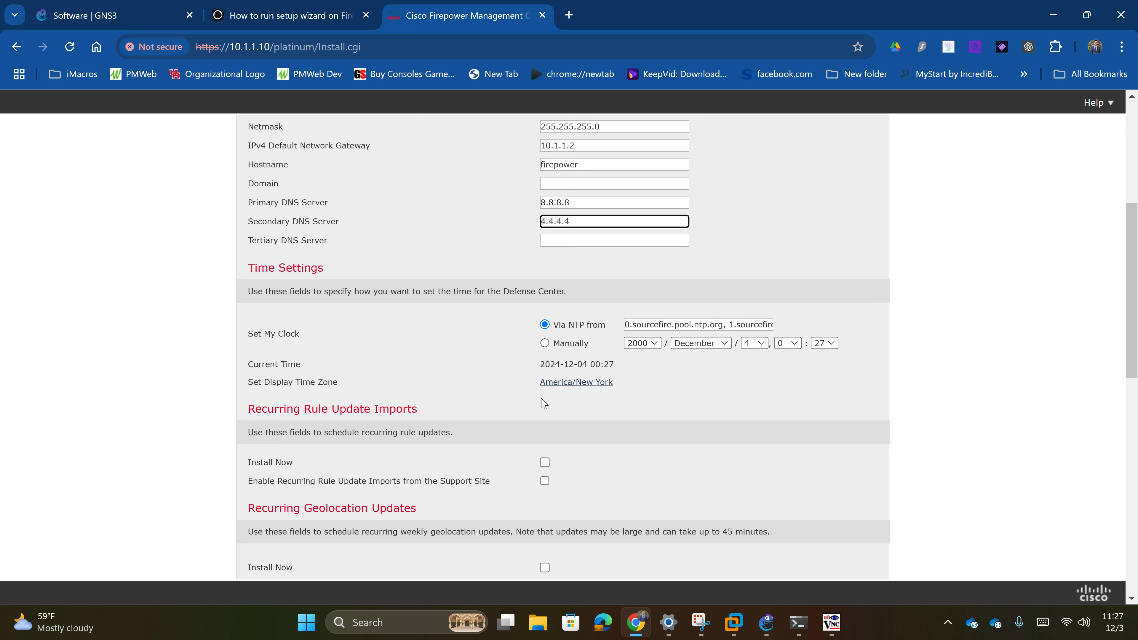
{"action": "scroll", "coordinate": [543, 404], "scroll_direction": "down", "scroll_amount": 10}
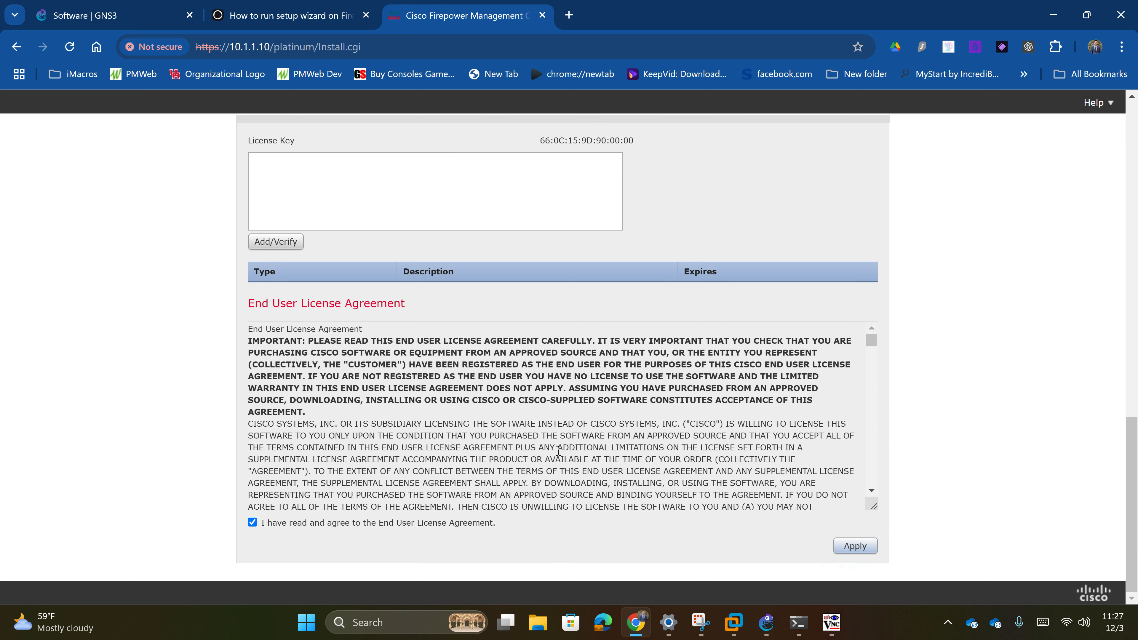
{"action": "left_click", "coordinate": [837, 545]}
- Glance at the GNS3 topology and return to the Firepower setup page while it processes
{"action": "left_click", "coordinate": [766, 623]}
{"action": "left_click", "coordinate": [765, 627]}
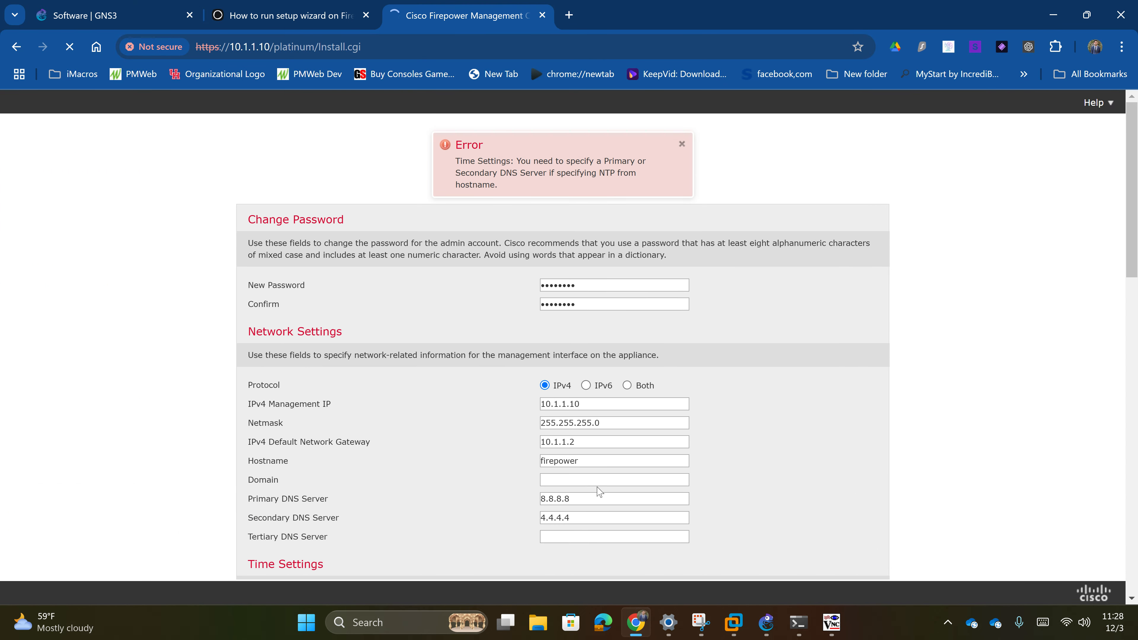
{"action": "scroll", "coordinate": [600, 492], "scroll_direction": "down", "scroll_amount": 15}
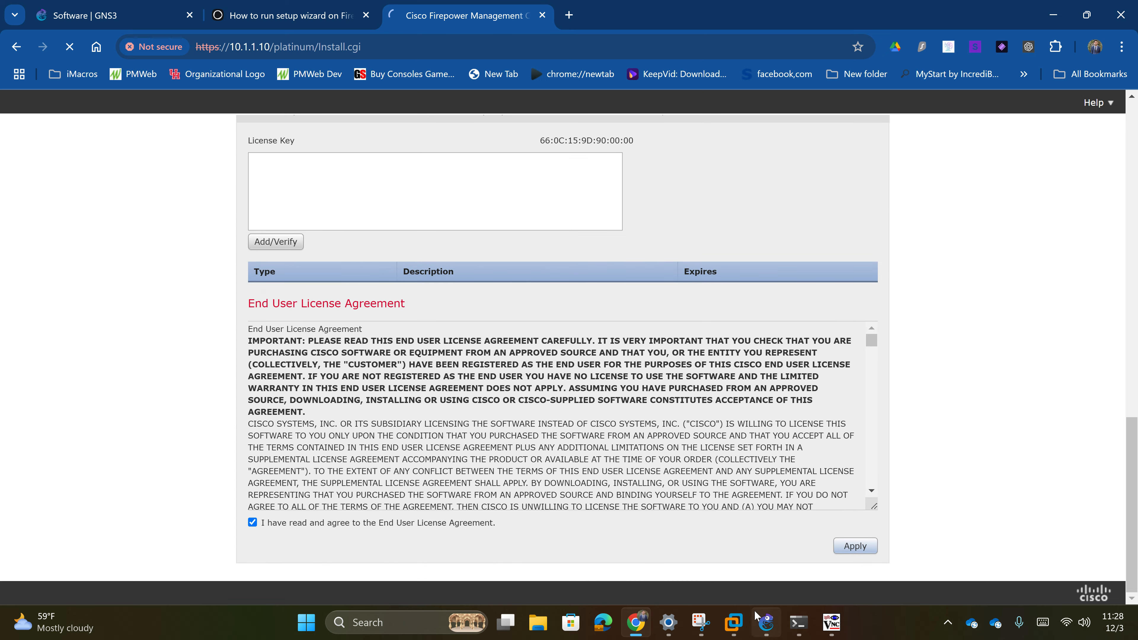
{"action": "left_click", "coordinate": [762, 622]}
{"action": "left_click", "coordinate": [761, 621]}
{"action": "scroll", "coordinate": [517, 422], "scroll_direction": "up", "scroll_amount": 3}
{"action": "scroll", "coordinate": [517, 422], "scroll_direction": "down", "scroll_amount": 3}
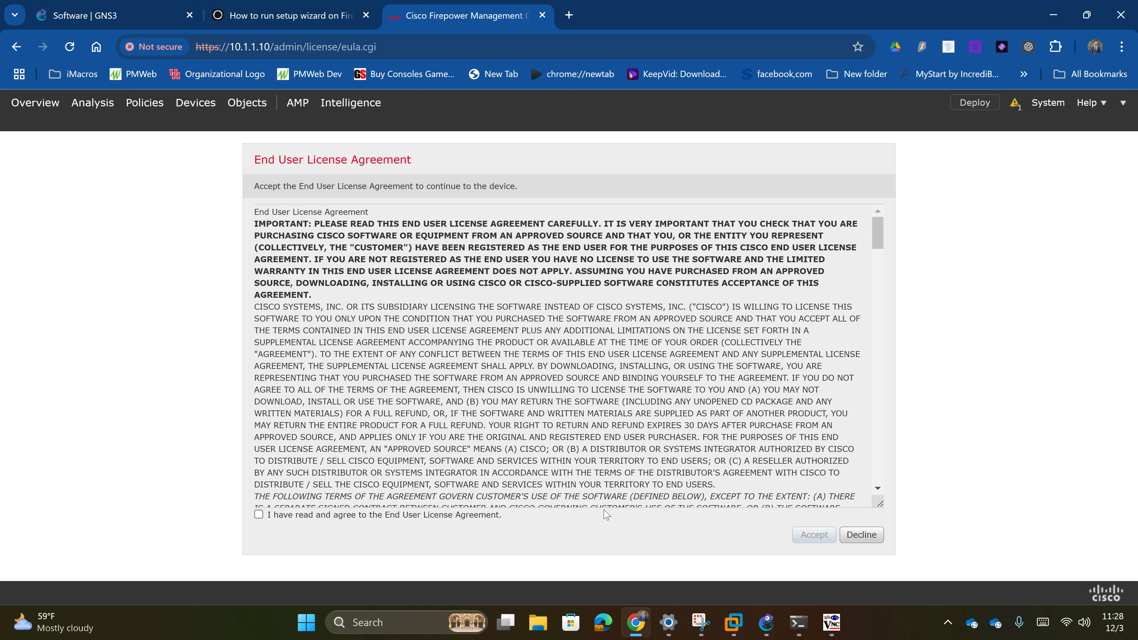
- Agree to and accept the FMC licence, then go to Devices > Device Management
{"action": "scroll", "coordinate": [561, 466], "scroll_direction": "down", "scroll_amount": 10}
{"action": "scroll", "coordinate": [561, 466], "scroll_direction": "down", "scroll_amount": 10}
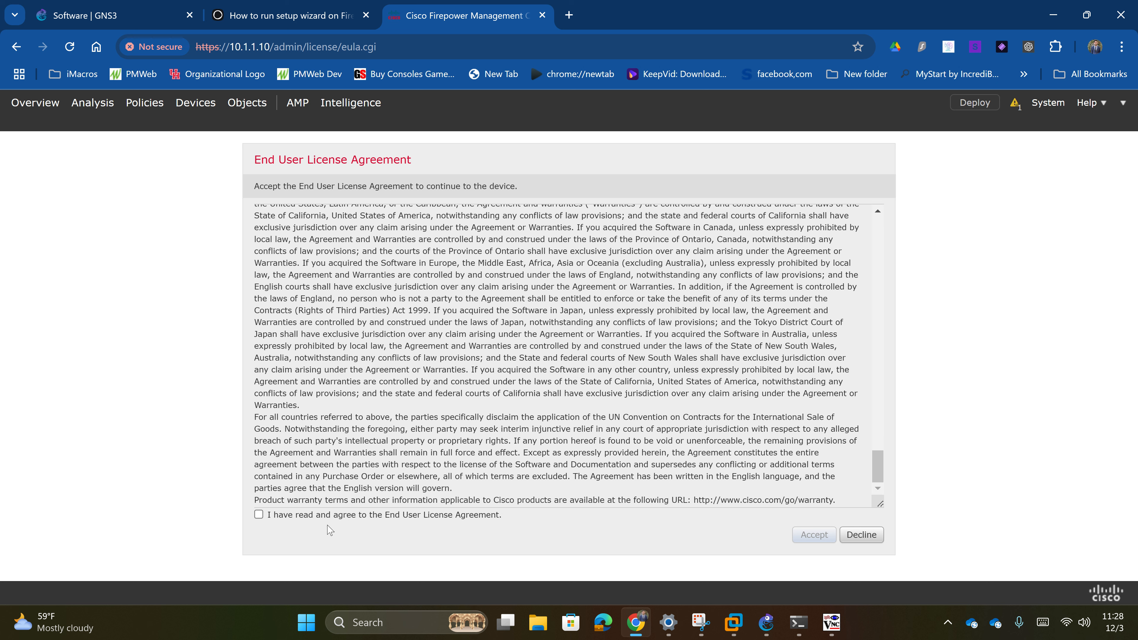
{"action": "left_click", "coordinate": [318, 515]}
{"action": "left_click", "coordinate": [828, 536]}
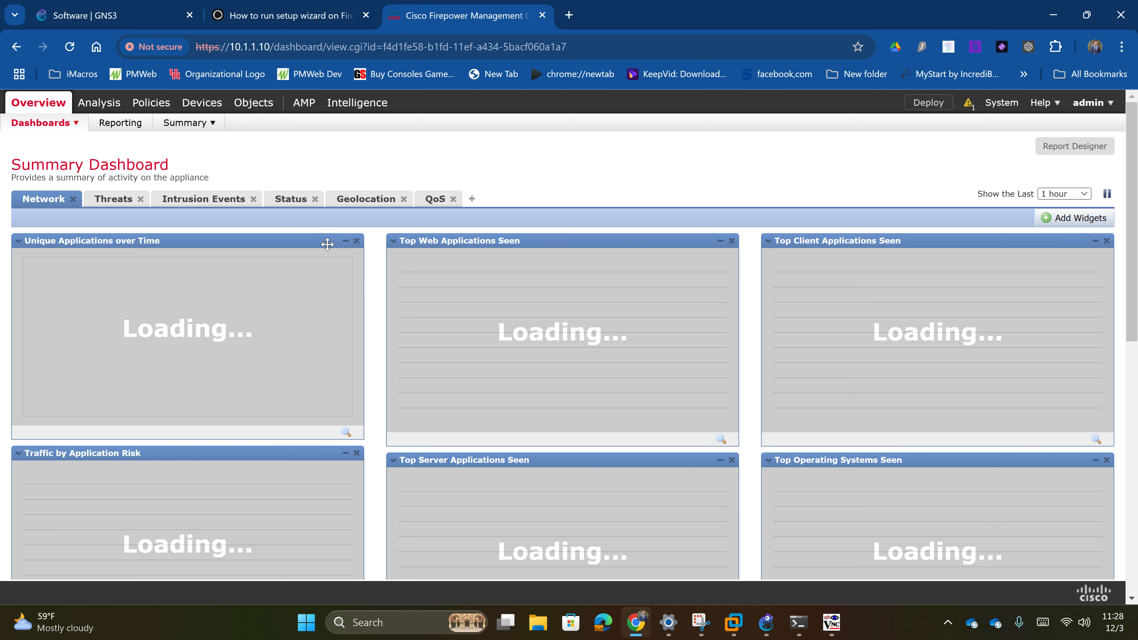
{"action": "left_click", "coordinate": [197, 112]}
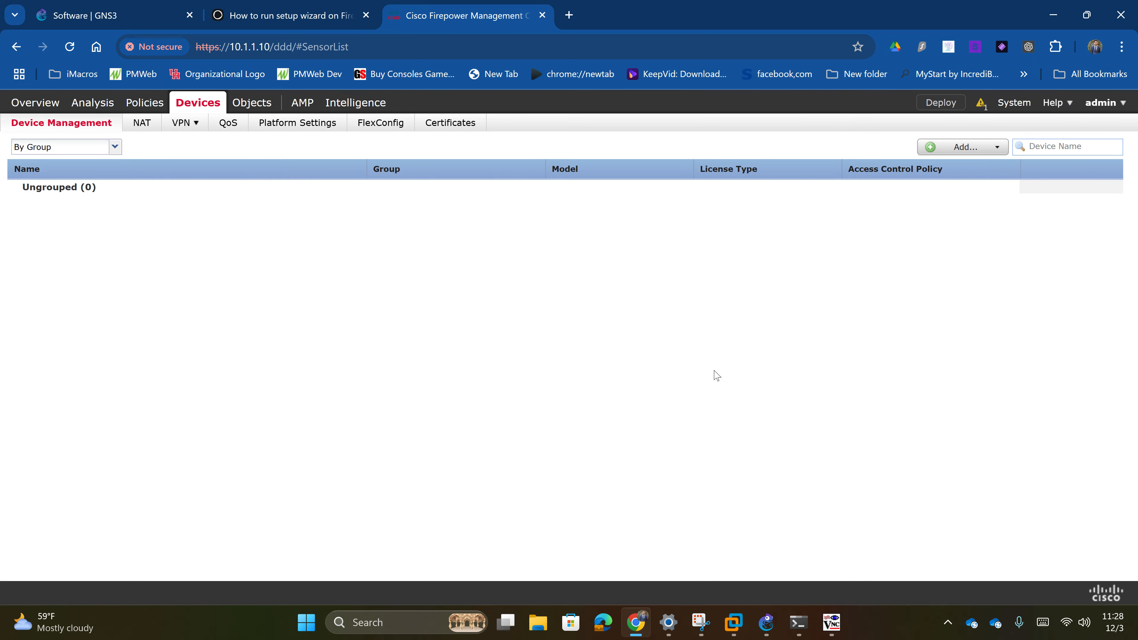
- Bring up the FMC and FTDv TightVNC consoles from the GNS3 taskbar
{"action": "left_click", "coordinate": [766, 623]}
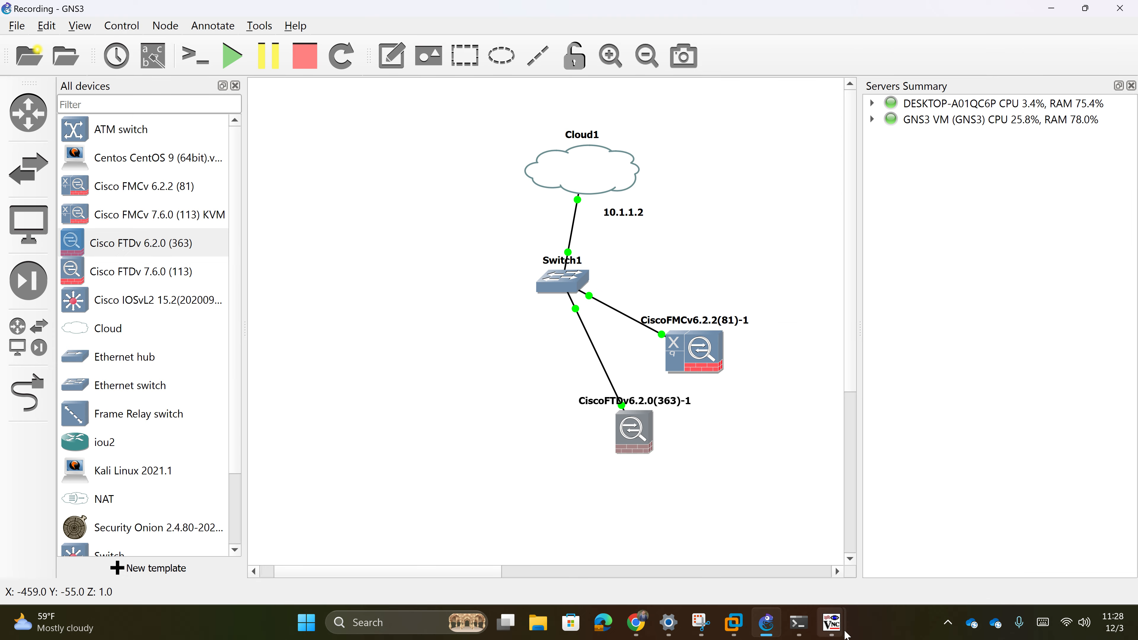
{"action": "mouse_move", "coordinate": [831, 623]}
{"action": "left_click", "coordinate": [785, 580]}
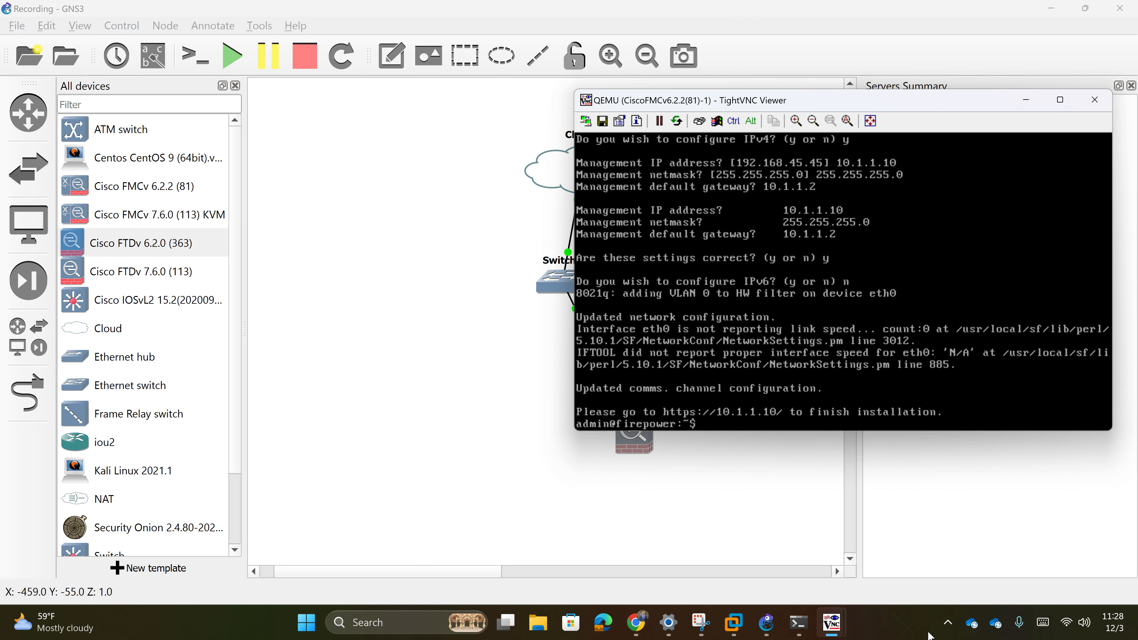
{"action": "left_click", "coordinate": [878, 576]}
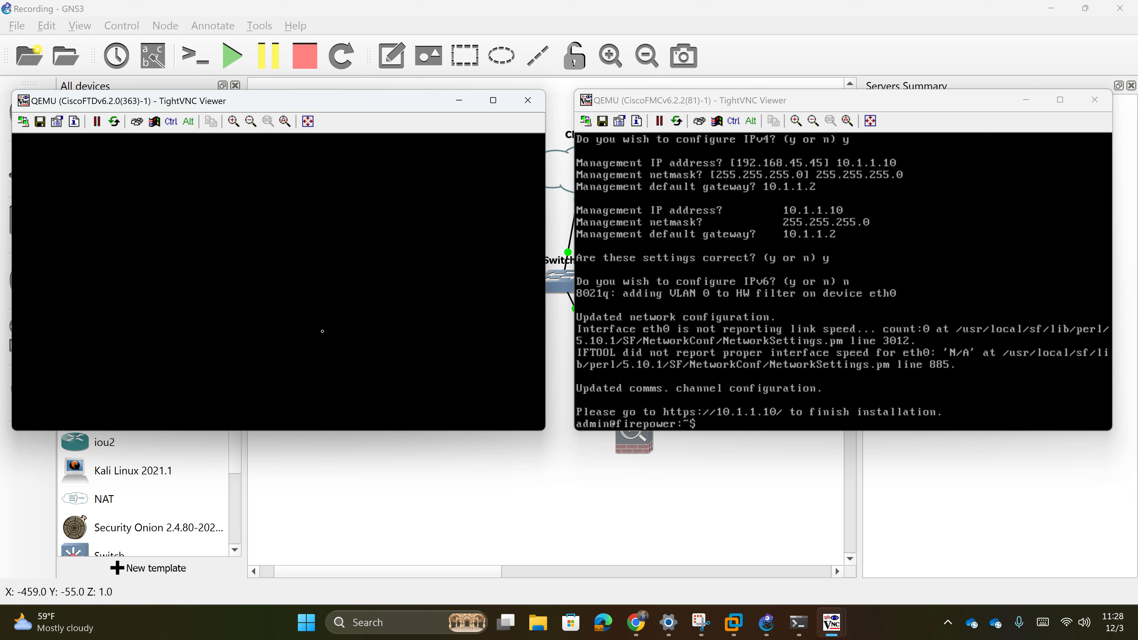
- On the FTDv console, run configure manager add 10.1.1.10 with a registration key
{"action": "type", "text": "c"}
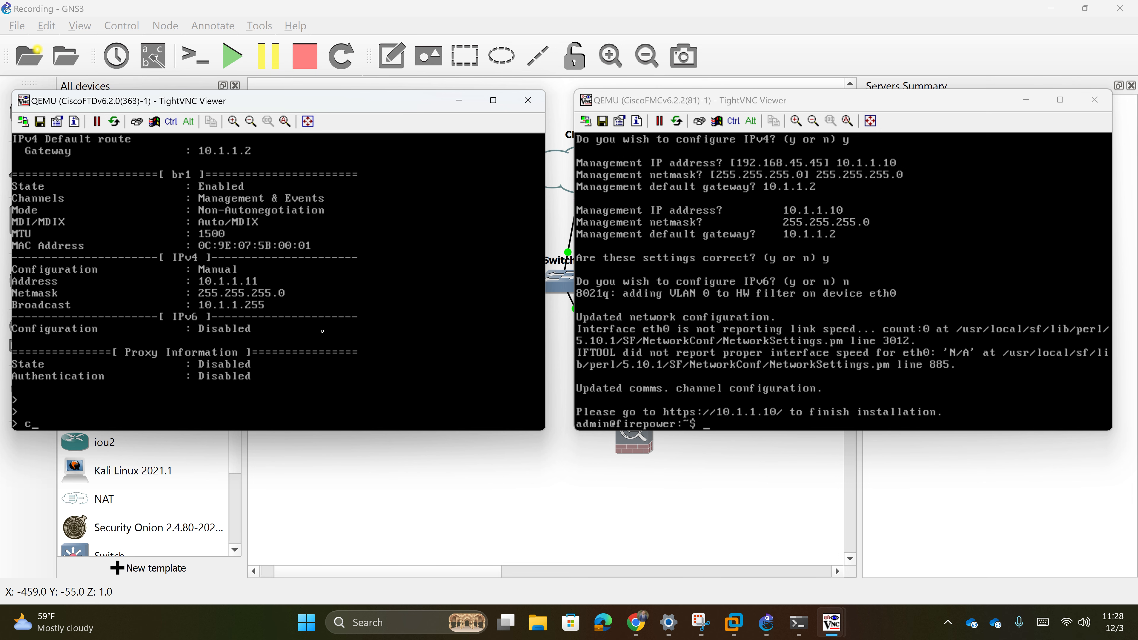
{"action": "type", "text": "onfigure manager add"}
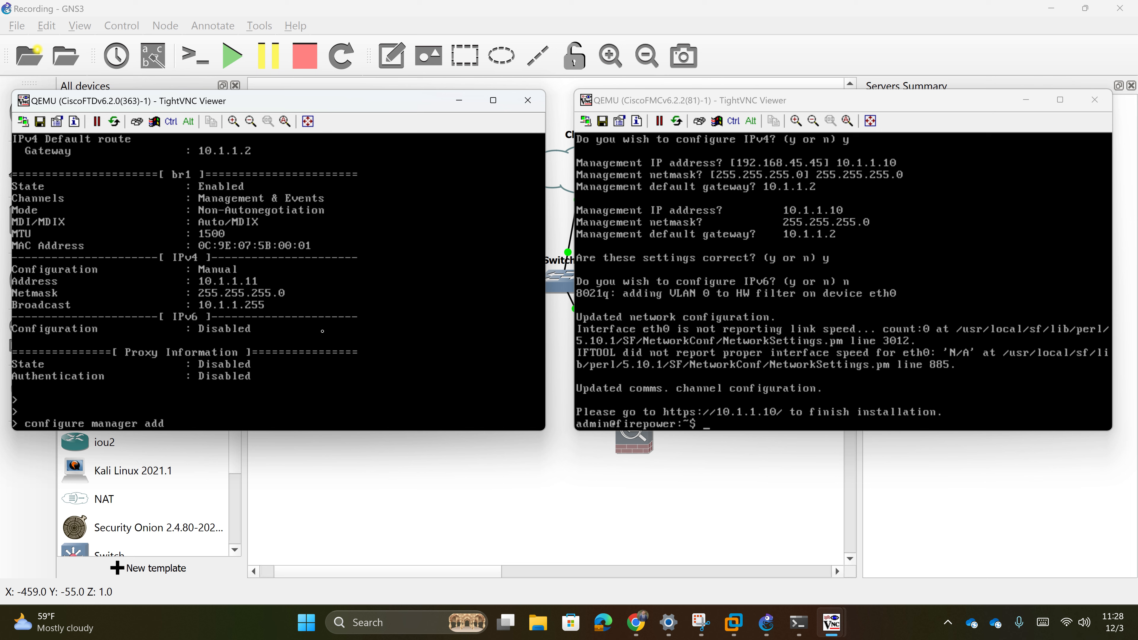
{"action": "key", "text": "question"}
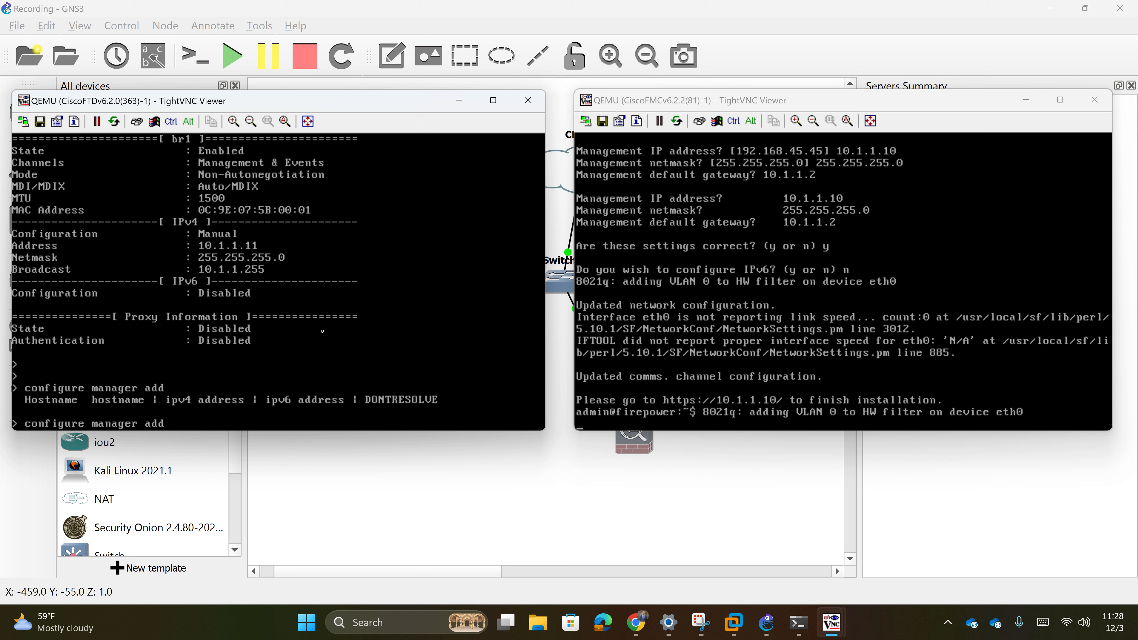
{"action": "type", "text": "10.1.1.10"}
{"action": "type", "text": "cisco123"}
{"action": "key", "text": "BackSpace"}
{"action": "key", "text": "BackSpace"}
{"action": "key", "text": "BackSpace"}
{"action": "key", "text": "BackSpace"}
{"action": "key", "text": "BackSpace"}
{"action": "key", "text": "BackSpace"}
{"action": "key", "text": "BackSpace"}
{"action": "key", "text": "BackSpace"}
{"action": "type", "text": "?"}
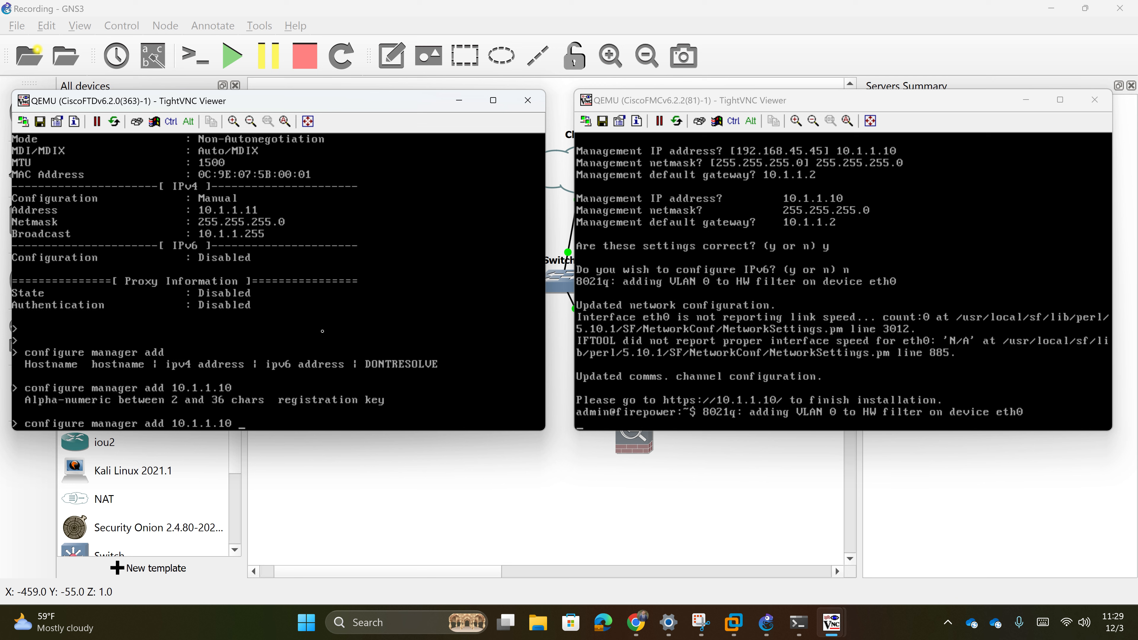
{"action": "type", "text": "cisco123"}
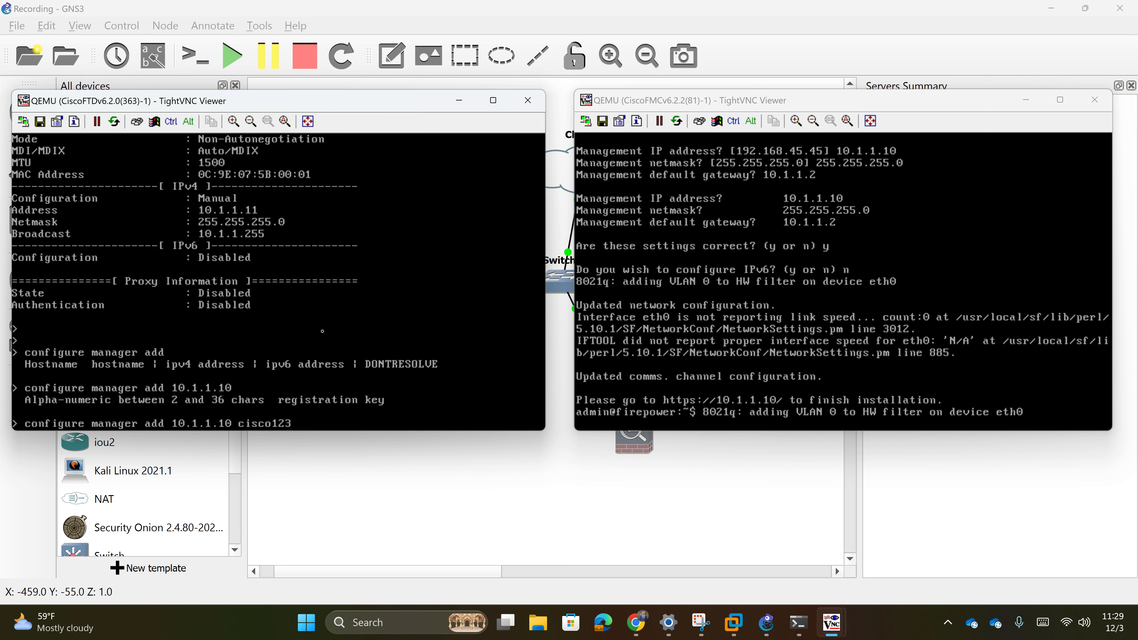
- Run configure manager add 10.1.1.10 with the registration key on the FTDv console
{"action": "key", "text": "Return"}
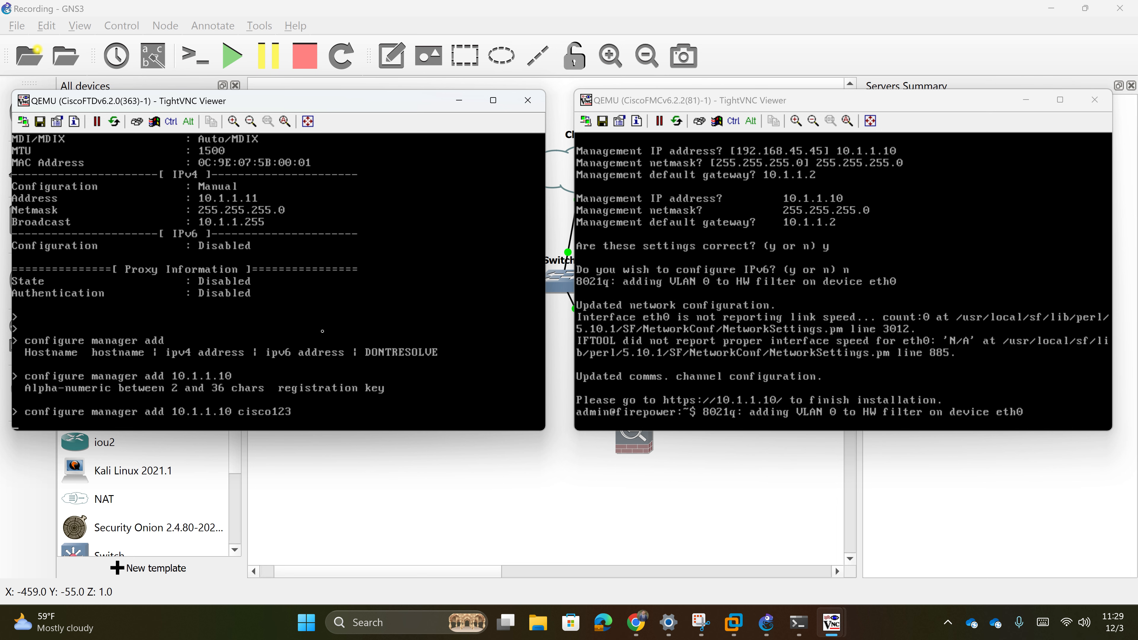
{"action": "key", "text": "Return"}
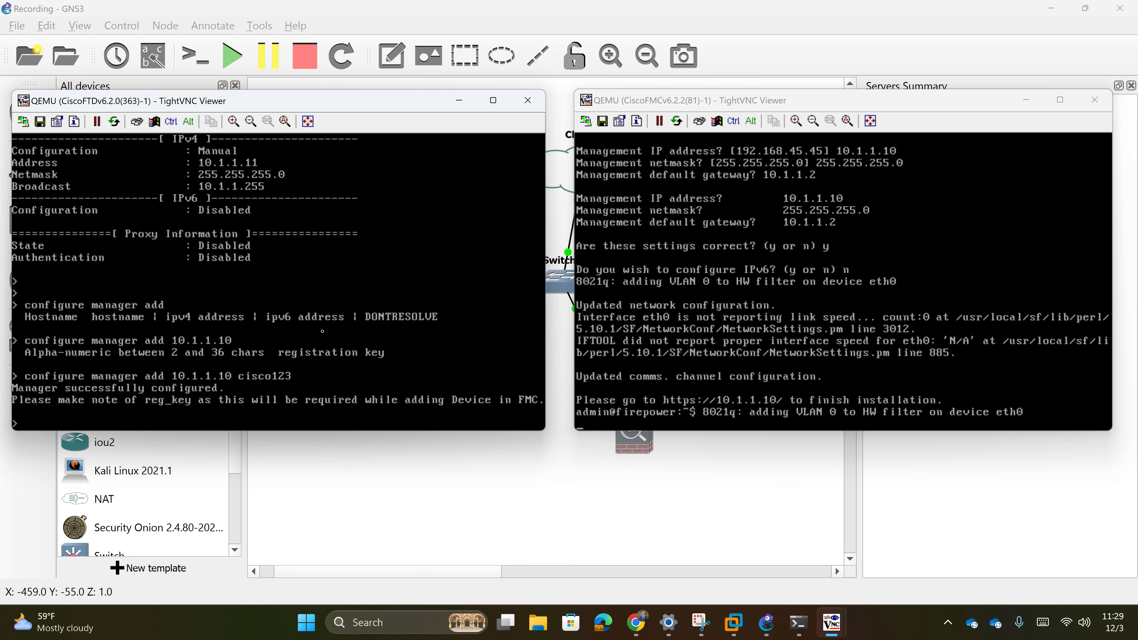
- Return to FMC Device Management and open the options for adding a device
{"action": "left_click", "coordinate": [635, 622]}
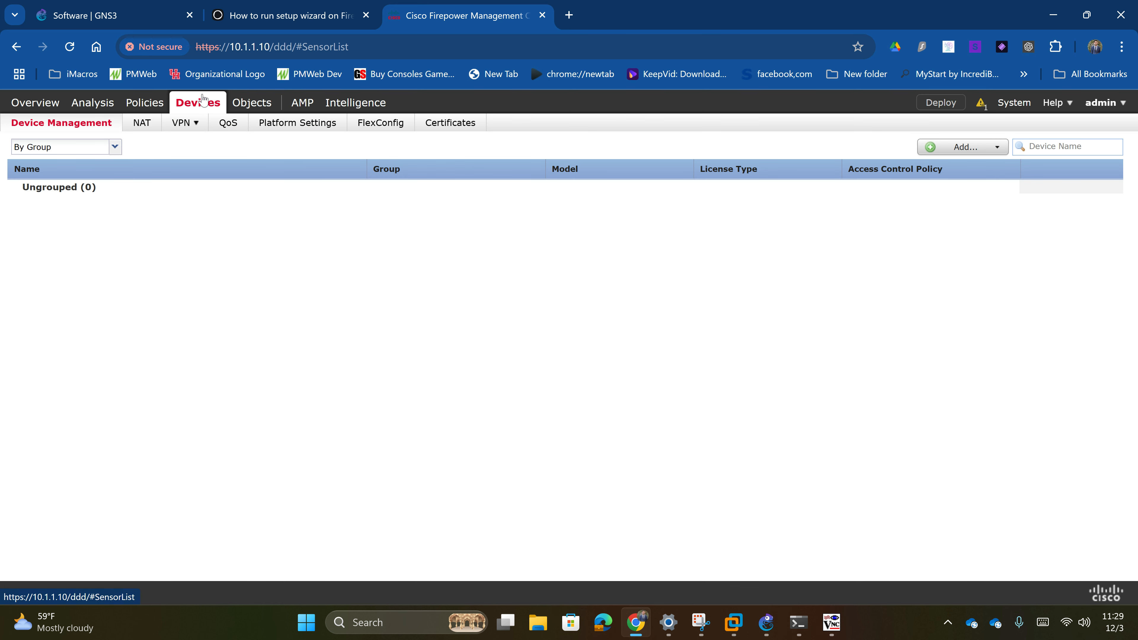
{"action": "left_click", "coordinate": [981, 147]}
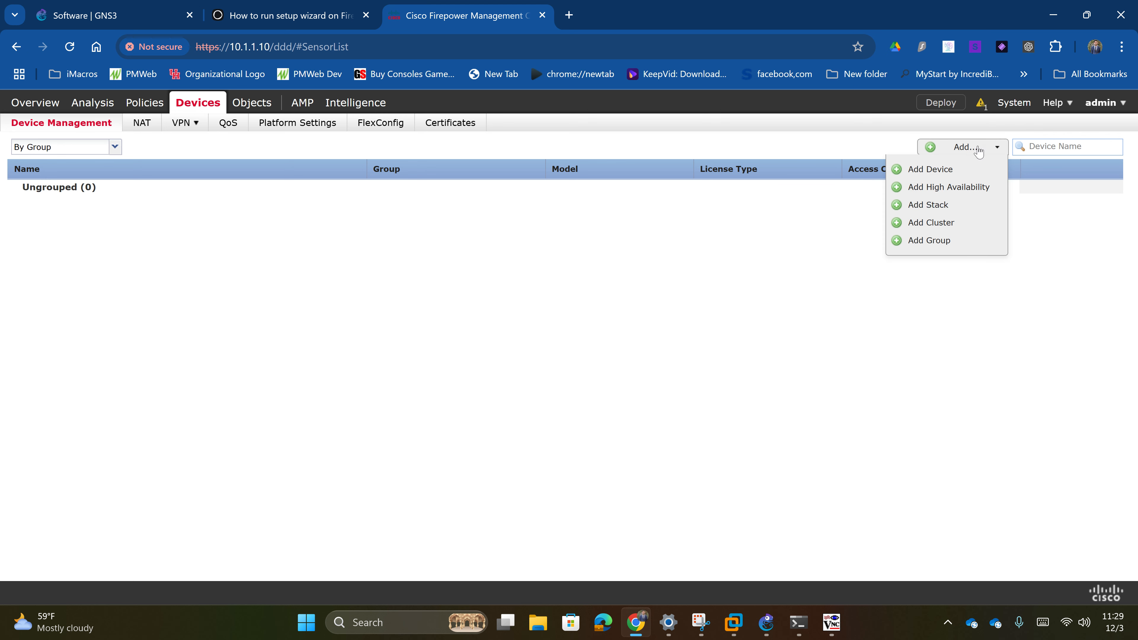
{"action": "left_click", "coordinate": [961, 172]}
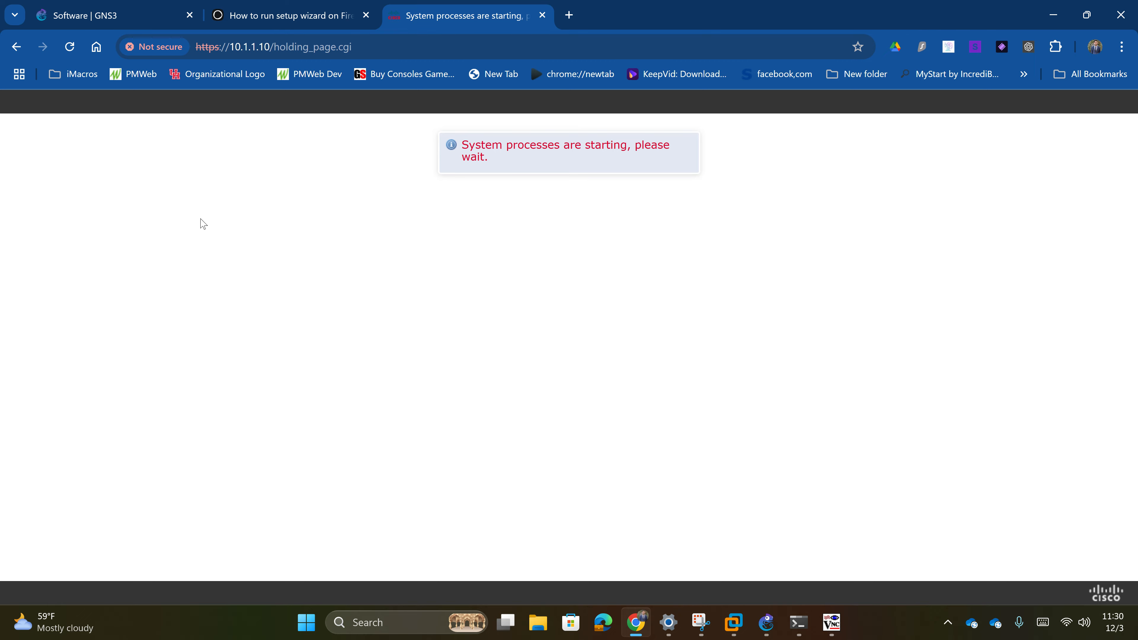
{"action": "double_click", "coordinate": [539, 144]}
{"action": "left_click", "coordinate": [436, 181]}
- Bring the FTDv and FMCv consoles forward and get a fresh FMC console prompt
{"action": "mouse_move", "coordinate": [841, 609]}
{"action": "left_click", "coordinate": [923, 520]}
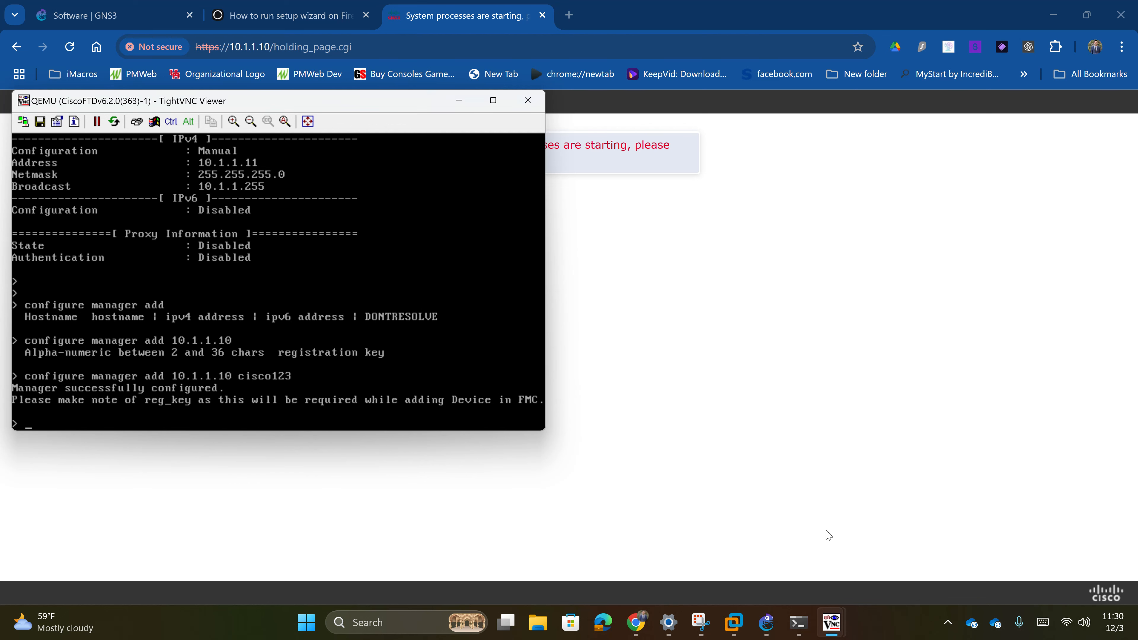
{"action": "mouse_move", "coordinate": [831, 621]}
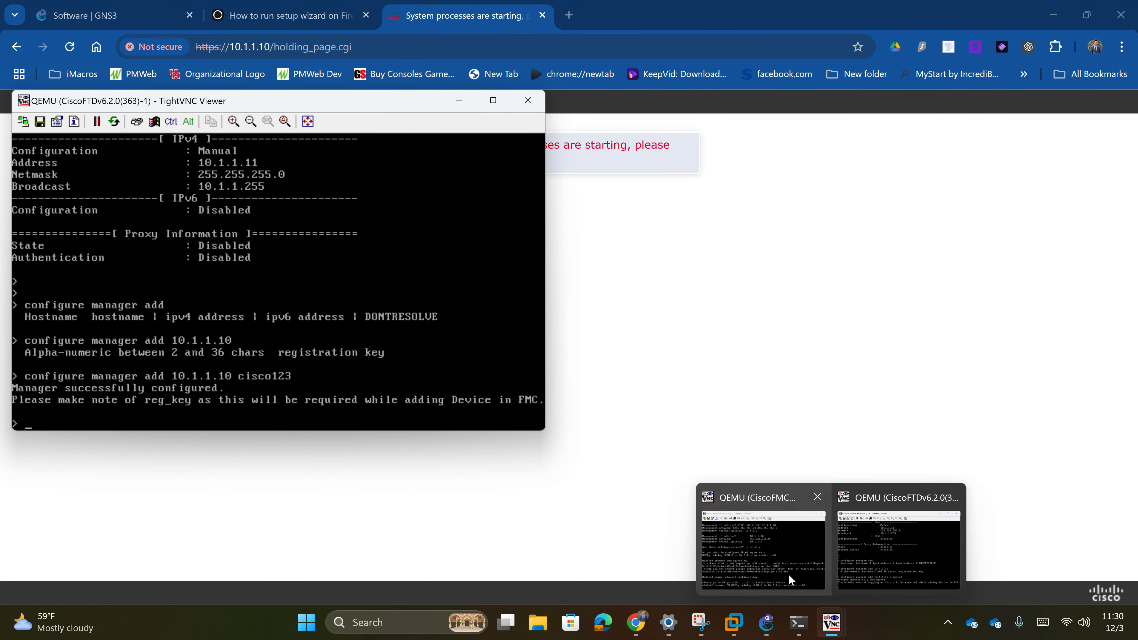
{"action": "left_click", "coordinate": [790, 580]}
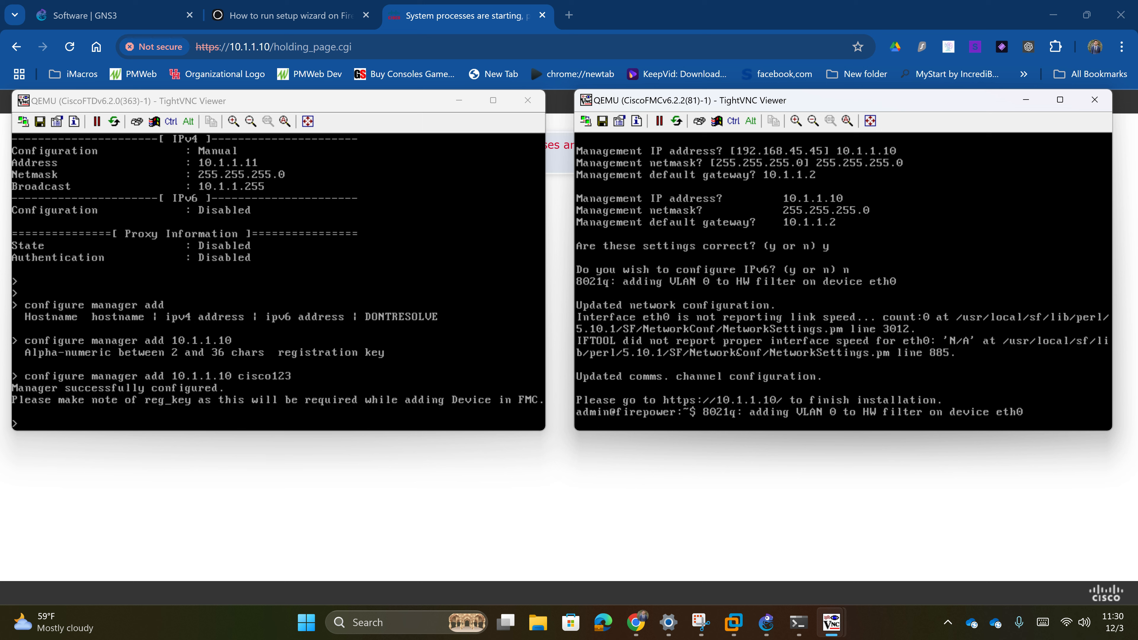
{"action": "key", "text": "Return"}
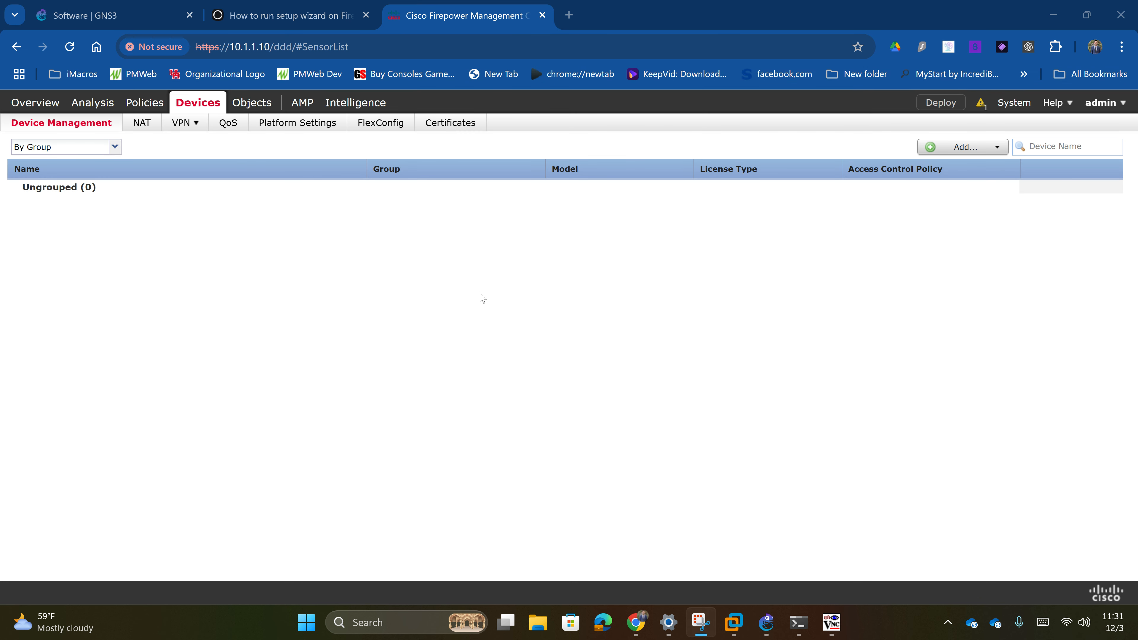
- Add a device with host 10.1.1.11, display name FTD and the registration key
{"action": "left_click", "coordinate": [952, 148]}
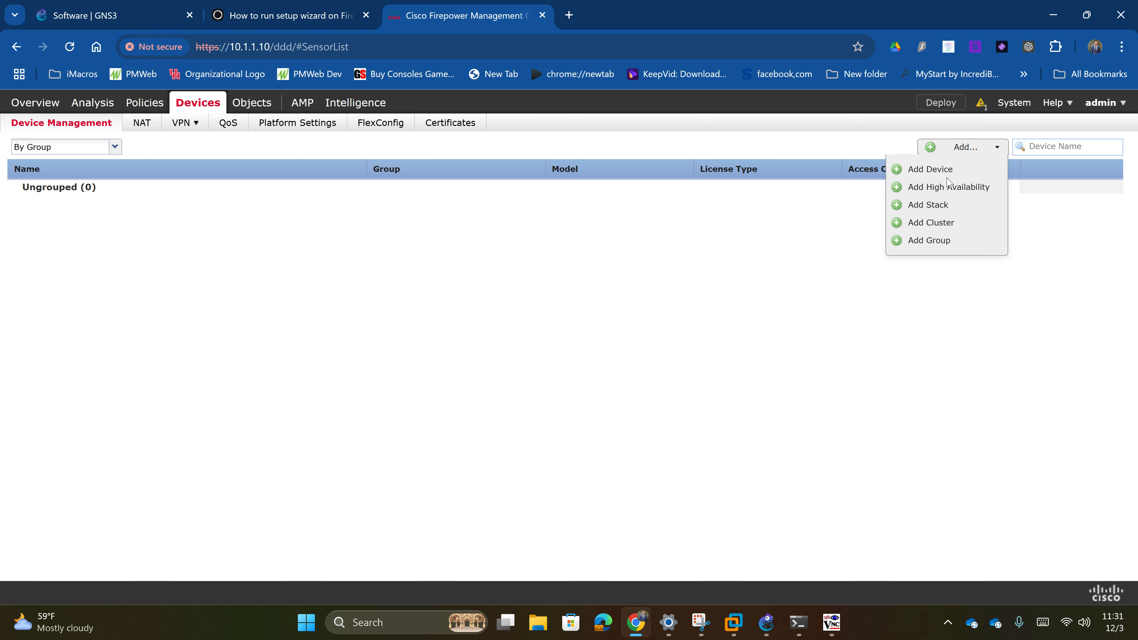
{"action": "left_click", "coordinate": [950, 174]}
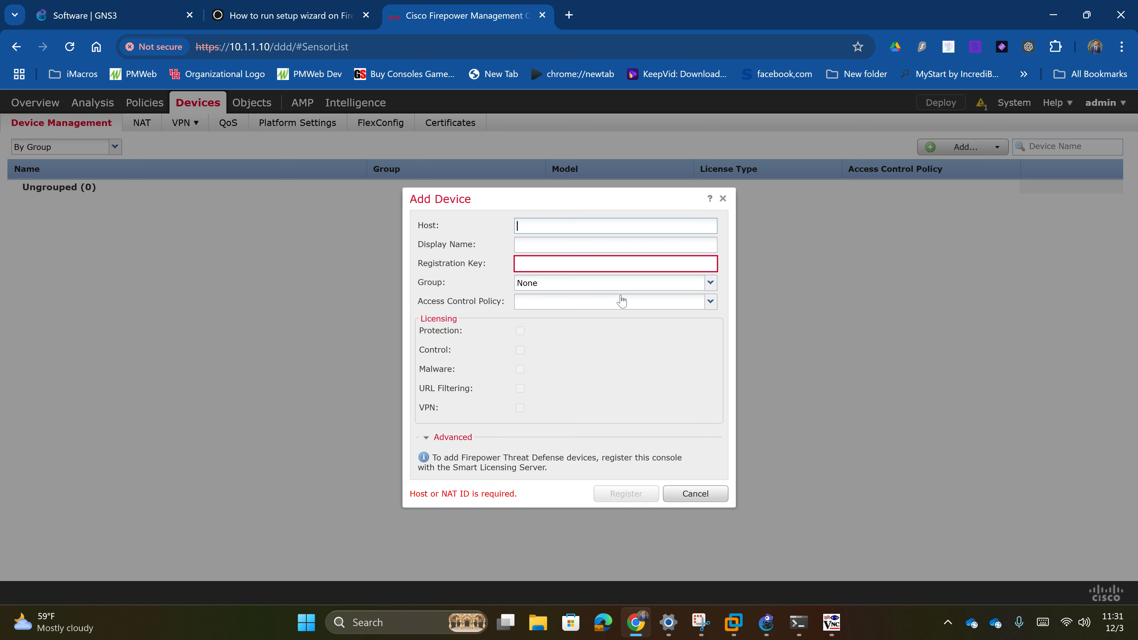
{"action": "type", "text": "10.1.1.11"}
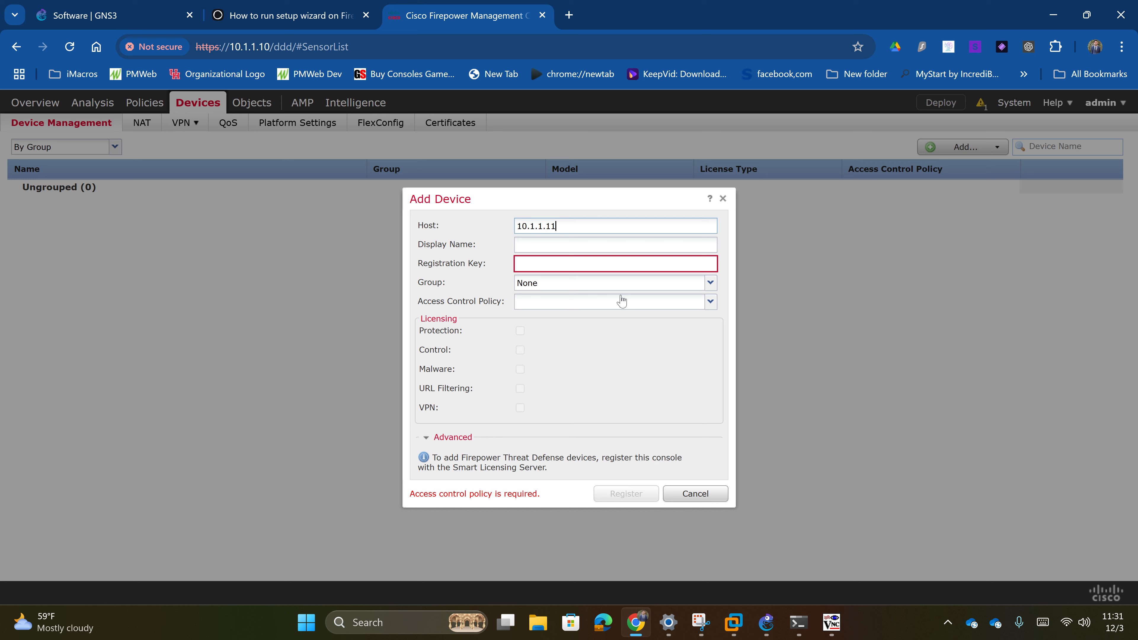
{"action": "key", "text": "Tab"}
{"action": "type", "text": "FTD"}
{"action": "key", "text": "Tab"}
{"action": "type", "text": "cisco123"}
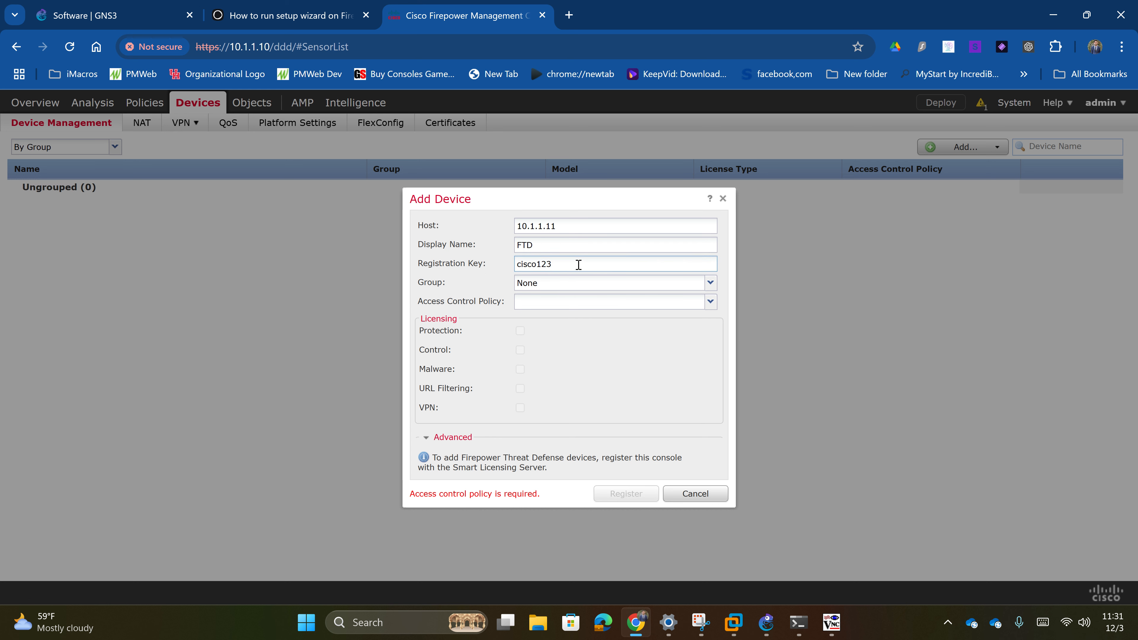
{"action": "left_click_drag", "start_coordinate": [579, 264], "coordinate": [502, 273]}
- Leave the group unset and choose to create a new access control policy
{"action": "left_click", "coordinate": [573, 289]}
{"action": "left_click", "coordinate": [572, 288]}
{"action": "left_click", "coordinate": [572, 288]}
{"action": "left_click", "coordinate": [549, 307]}
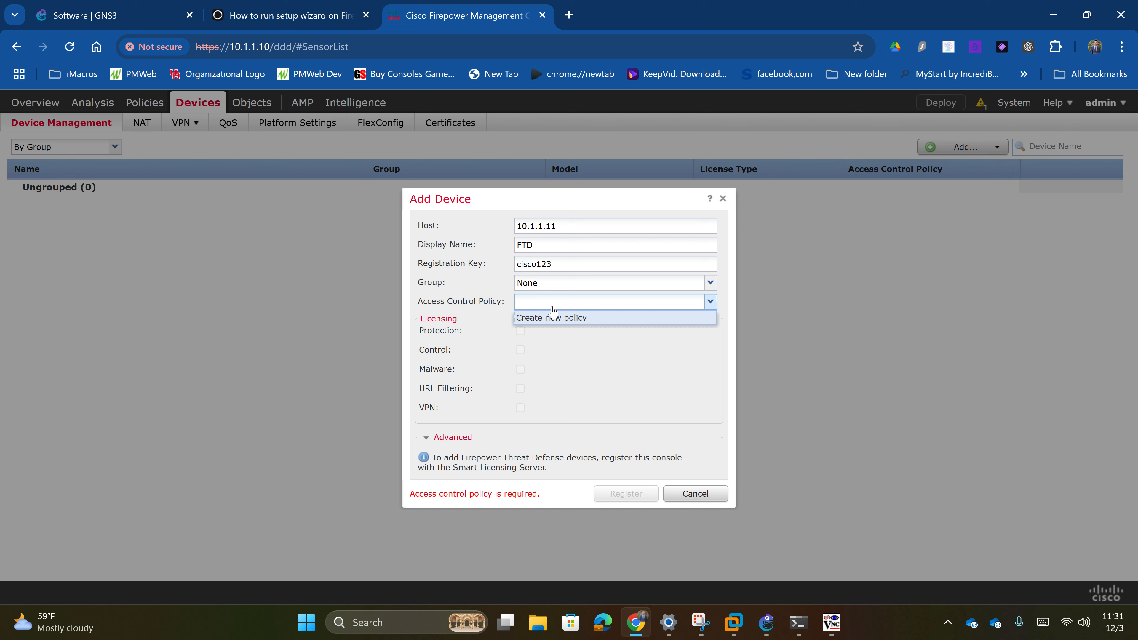
{"action": "left_click", "coordinate": [593, 322]}
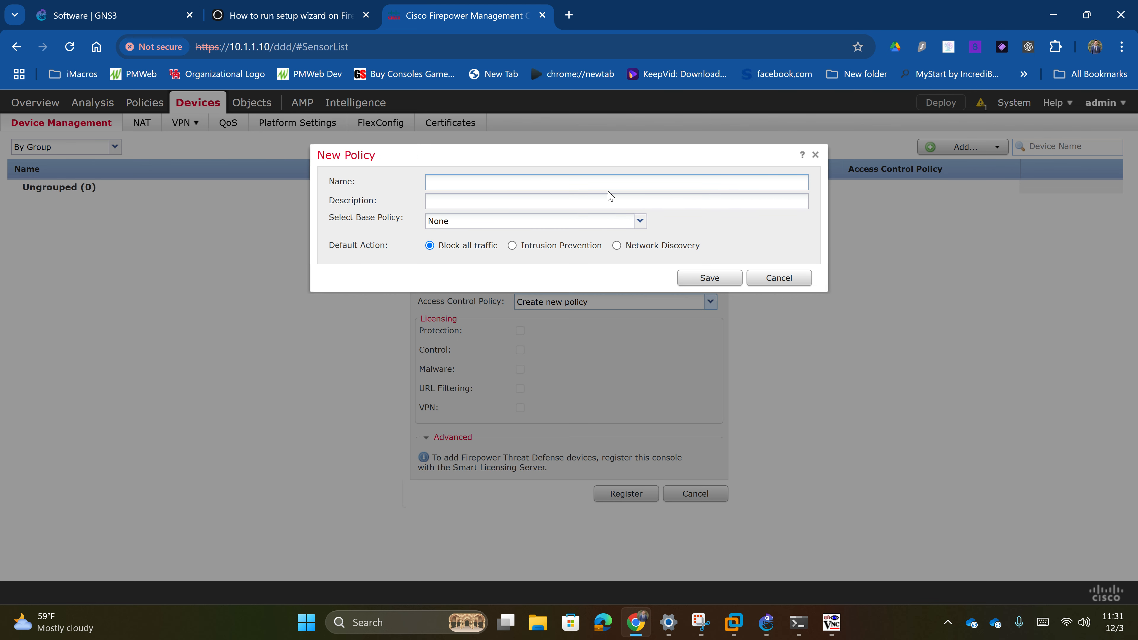
- Create the 'Default Policy' access control policy with base policy None
{"action": "type", "text": "Default Policy"}
{"action": "left_click", "coordinate": [537, 221]}
{"action": "left_click", "coordinate": [537, 236]}
{"action": "left_click", "coordinate": [709, 277]}
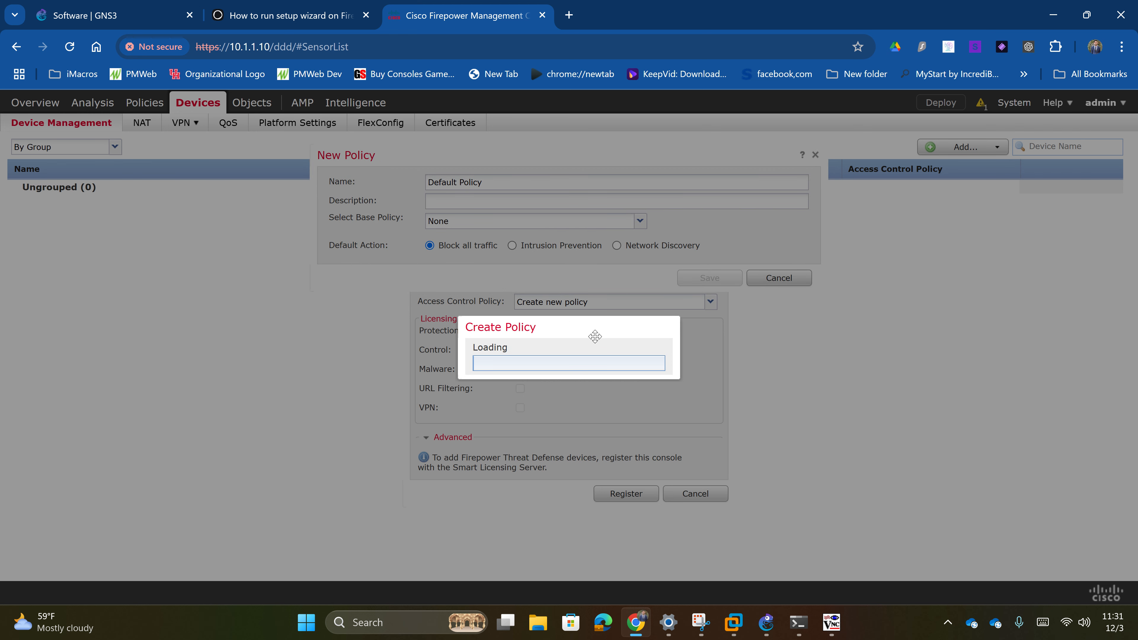
- Register the FTD device with Default Policy and go back to GNS3
{"action": "left_click_drag", "start_coordinate": [595, 336], "coordinate": [284, 331]}
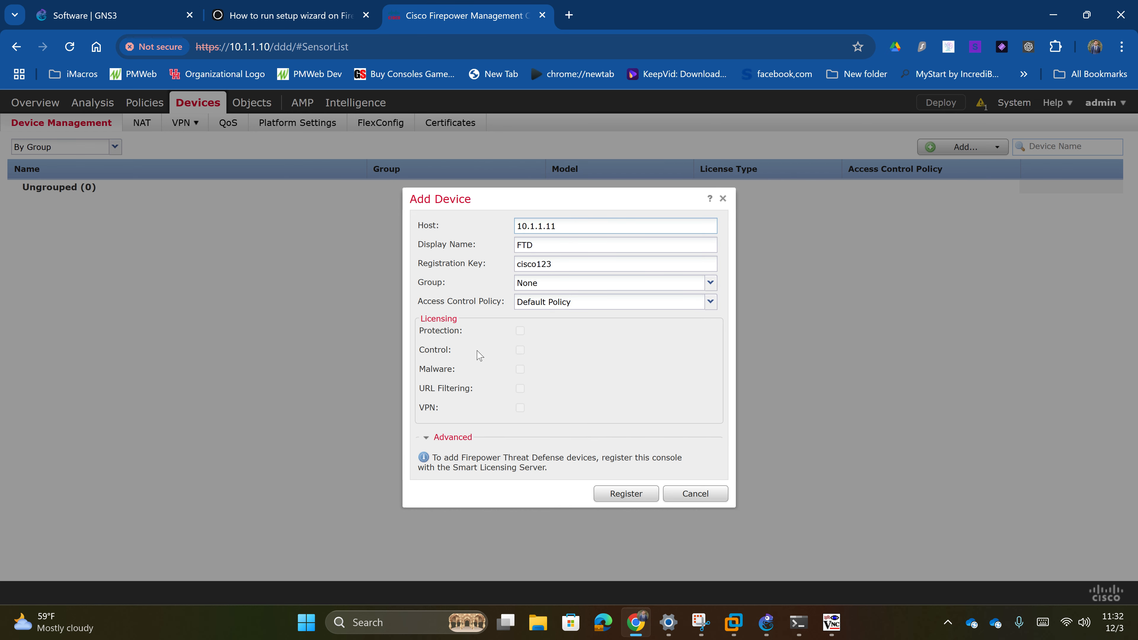
{"action": "left_click", "coordinate": [621, 492]}
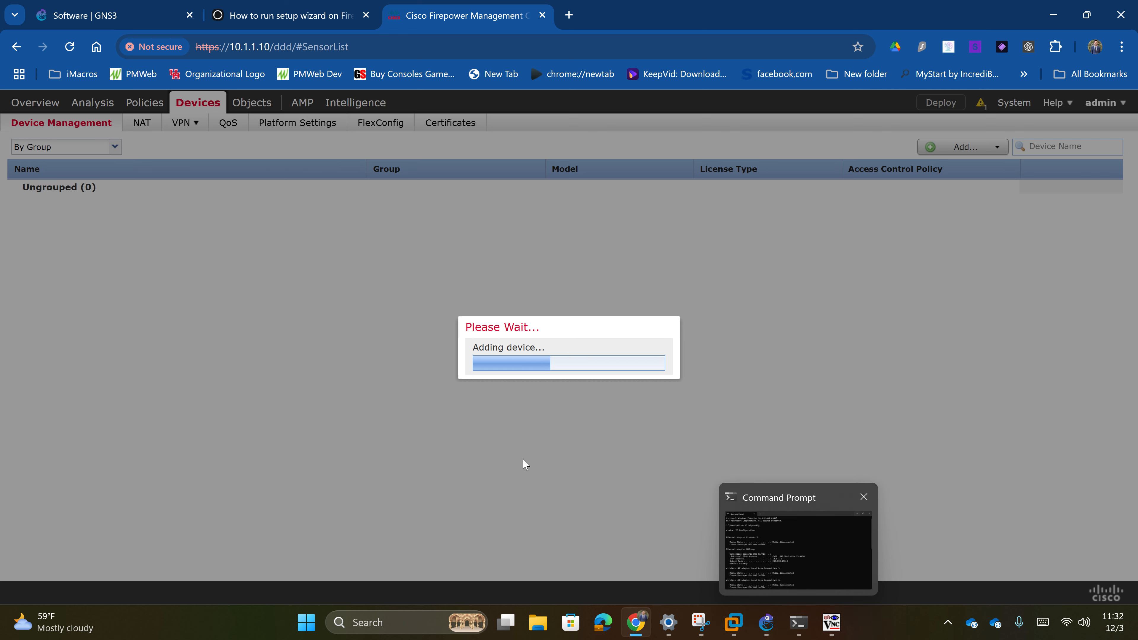
{"action": "left_click", "coordinate": [766, 622]}
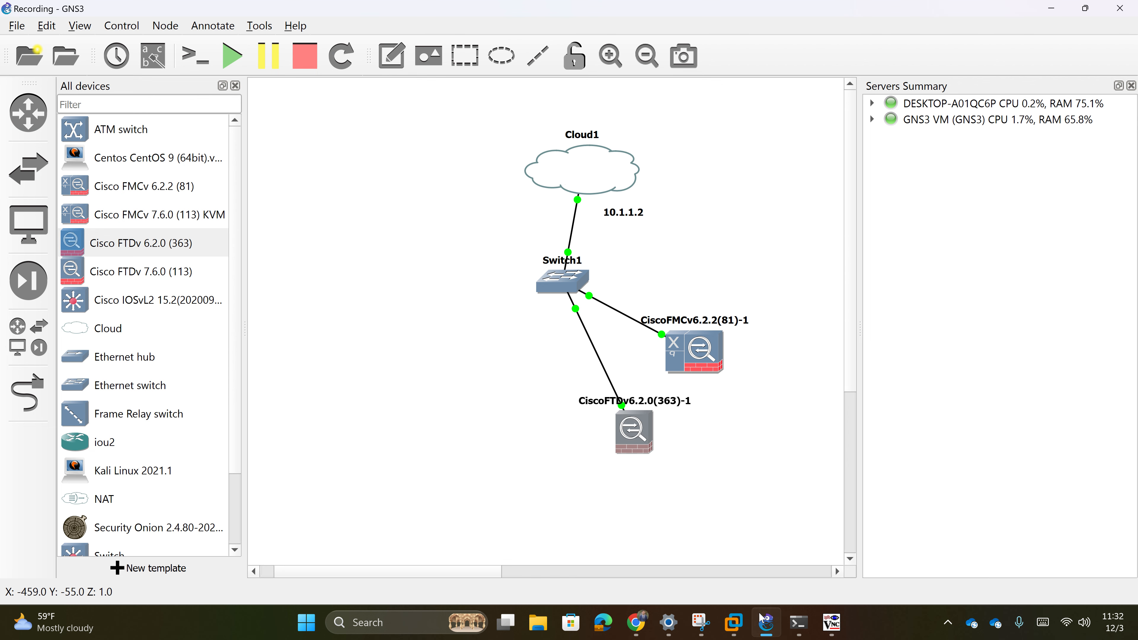
- Rearrange the nodes so FTDv sits below and left of FMCv
{"action": "left_click_drag", "start_coordinate": [634, 437], "coordinate": [626, 411]}
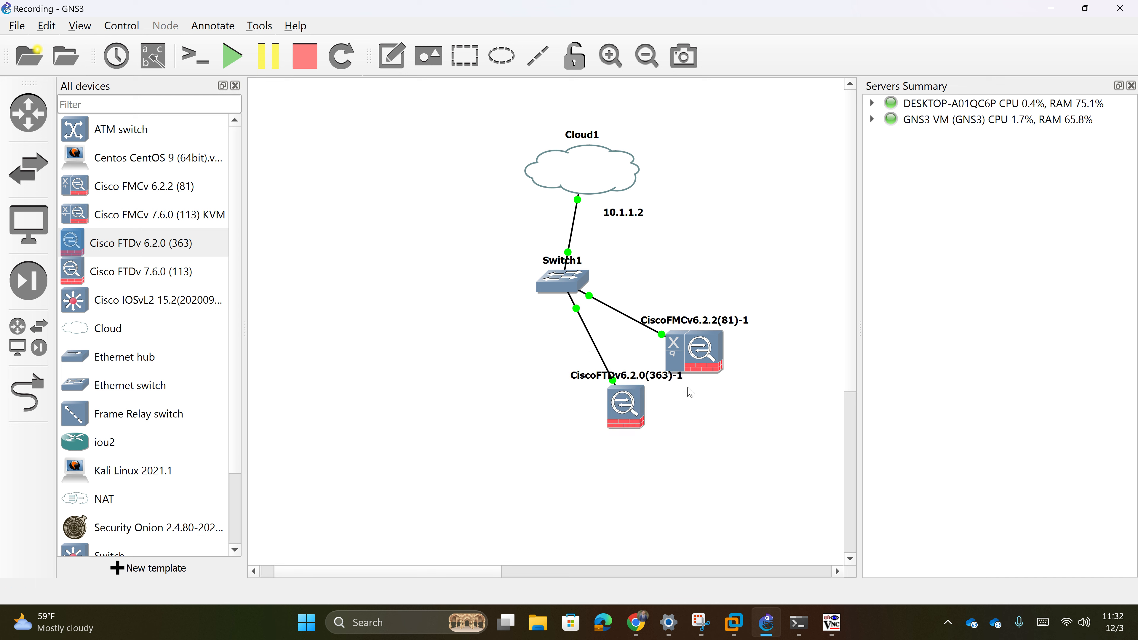
{"action": "left_click_drag", "start_coordinate": [698, 367], "coordinate": [717, 340]}
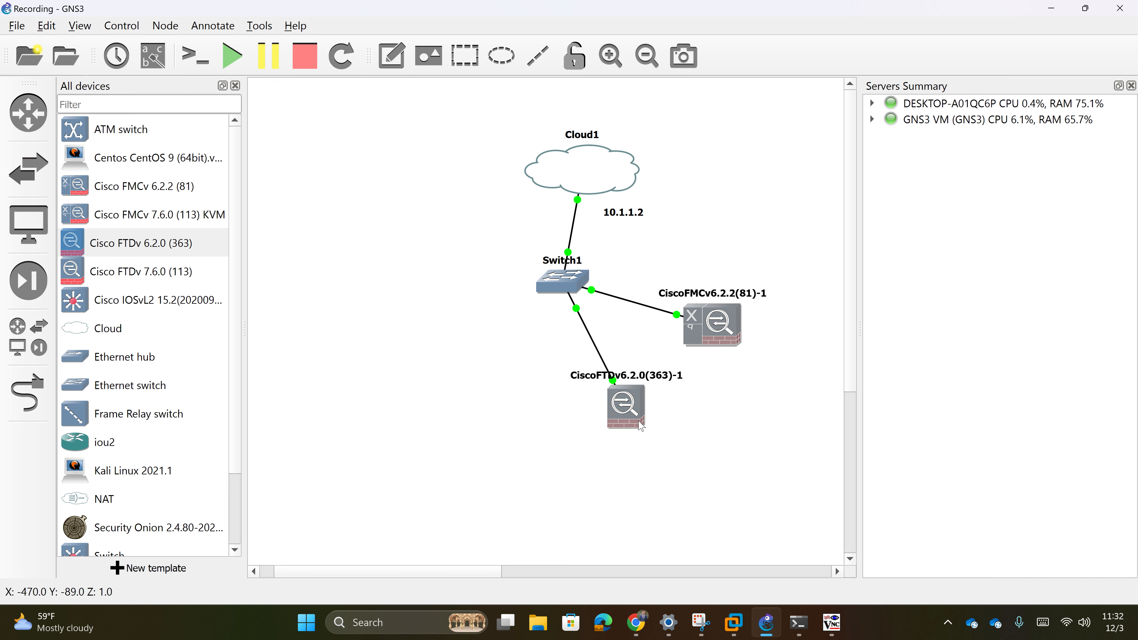
{"action": "left_click_drag", "start_coordinate": [641, 426], "coordinate": [699, 415]}
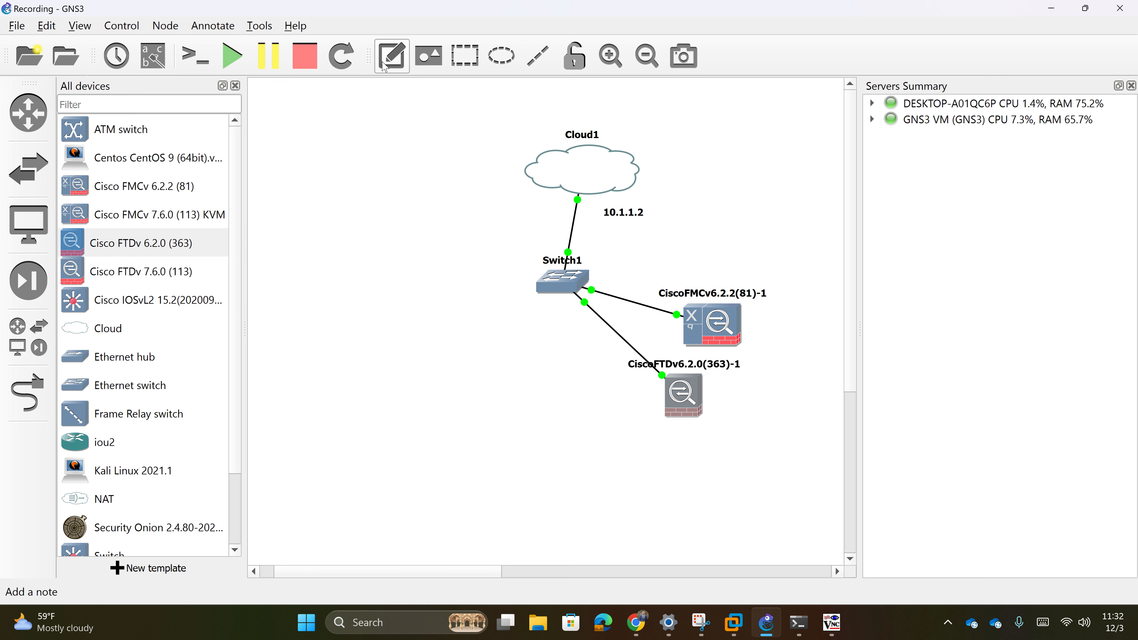
- Add a 10.1.1.11 text note under the FTDv node
{"action": "left_click", "coordinate": [392, 56]}
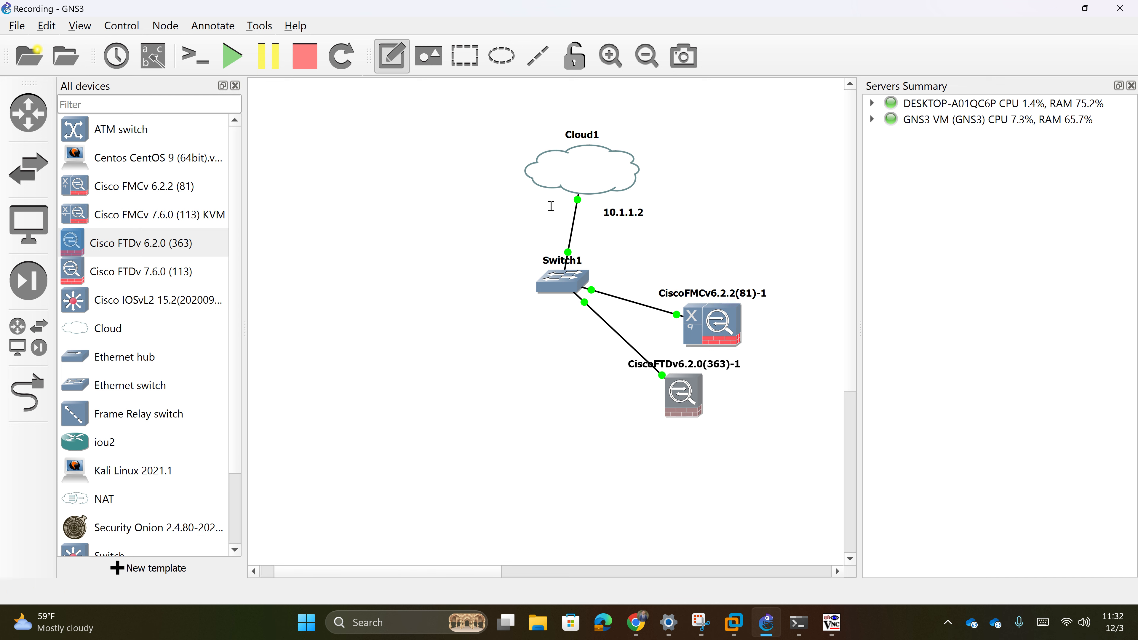
{"action": "left_click", "coordinate": [674, 432]}
{"action": "type", "text": "10.1."}
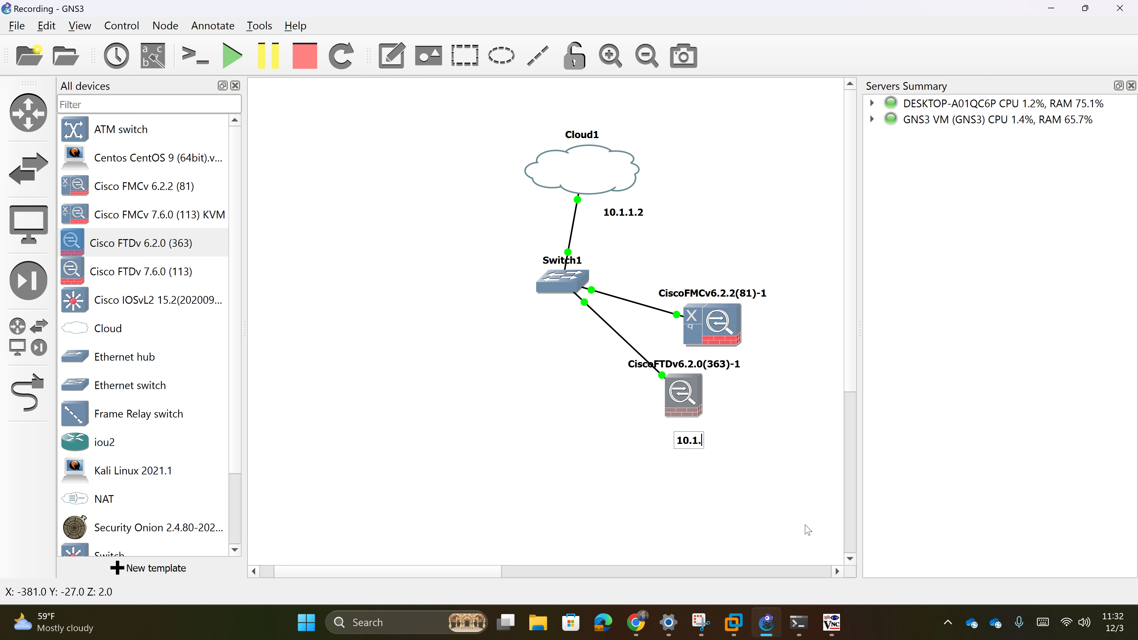
{"action": "type", "text": "1.11"}
{"action": "left_click", "coordinate": [774, 451]}
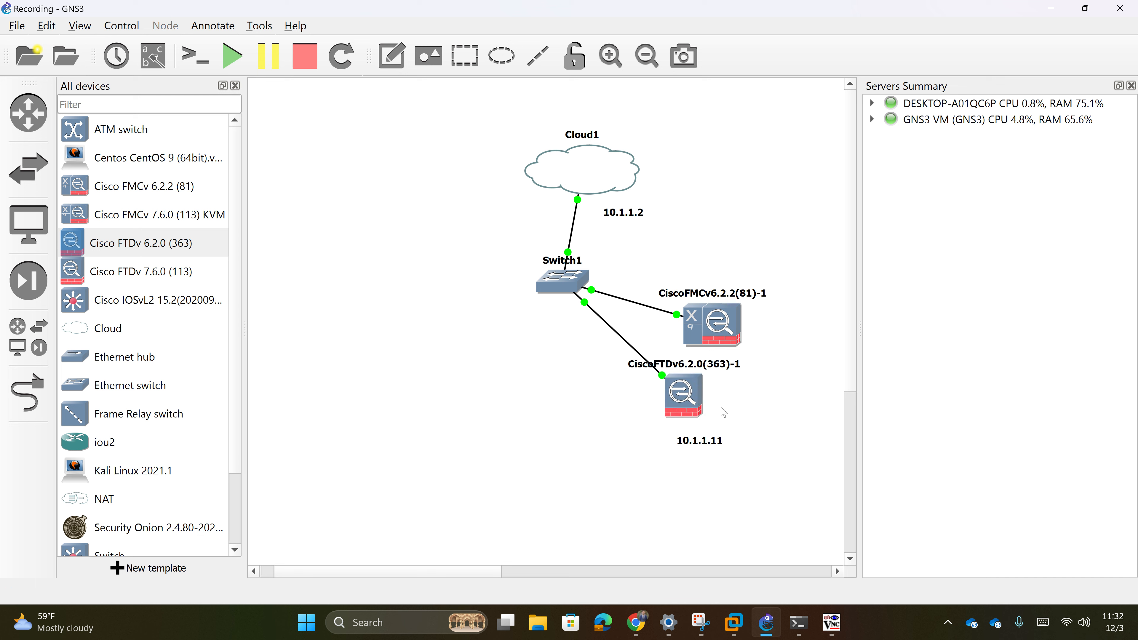
{"action": "left_click_drag", "start_coordinate": [680, 409], "coordinate": [632, 411]}
{"action": "left_click", "coordinate": [713, 448]}
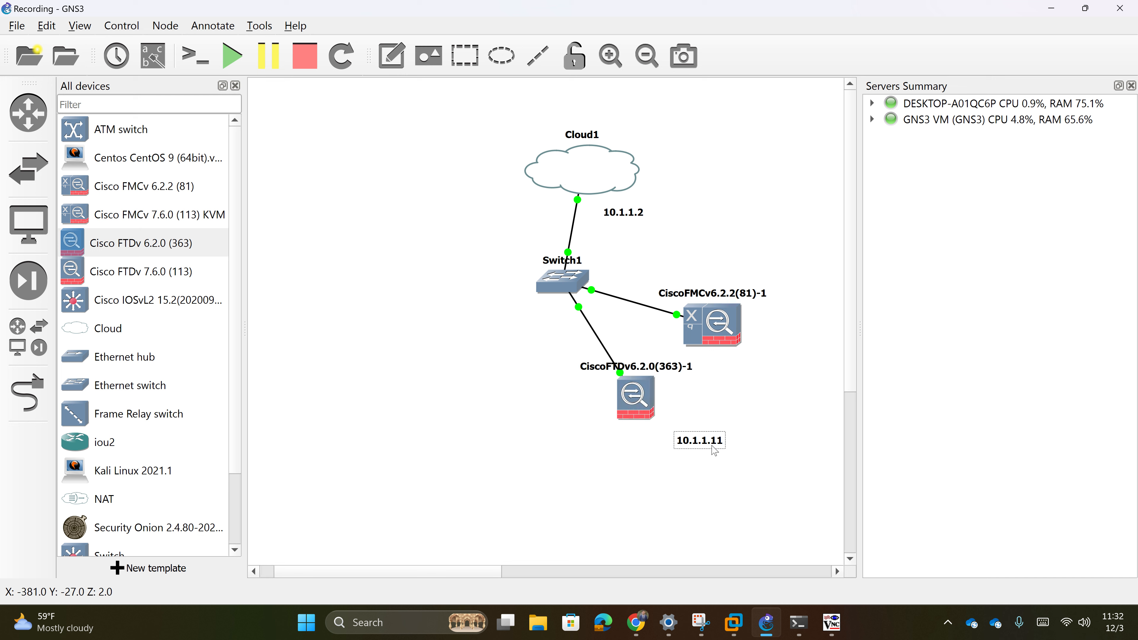
{"action": "left_click_drag", "start_coordinate": [714, 448], "coordinate": [652, 450]}
{"action": "left_click", "coordinate": [752, 361]}
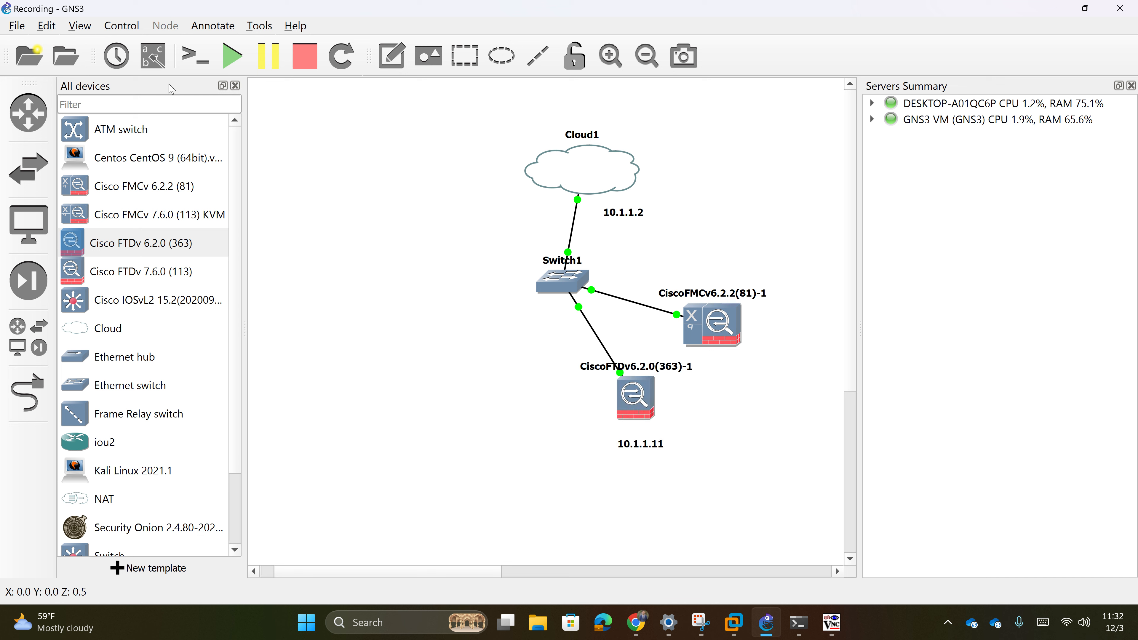
- Add a 10.1.1.10 note under FMCv, then briefly check the FMC page
{"action": "left_click", "coordinate": [391, 55]}
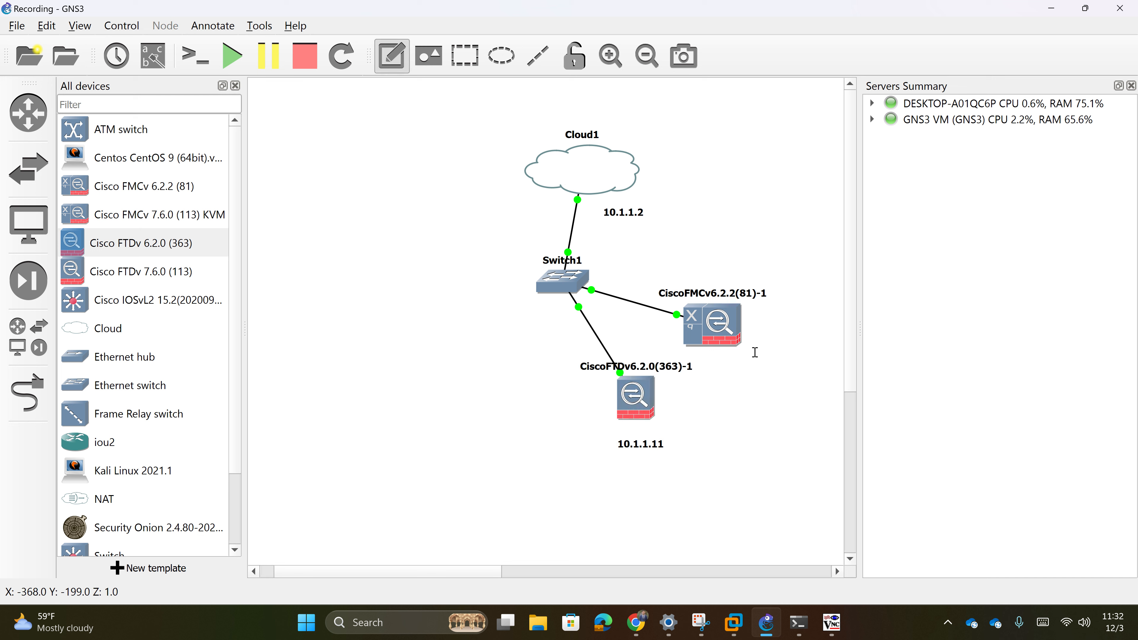
{"action": "left_click", "coordinate": [744, 361]}
{"action": "type", "text": "10."}
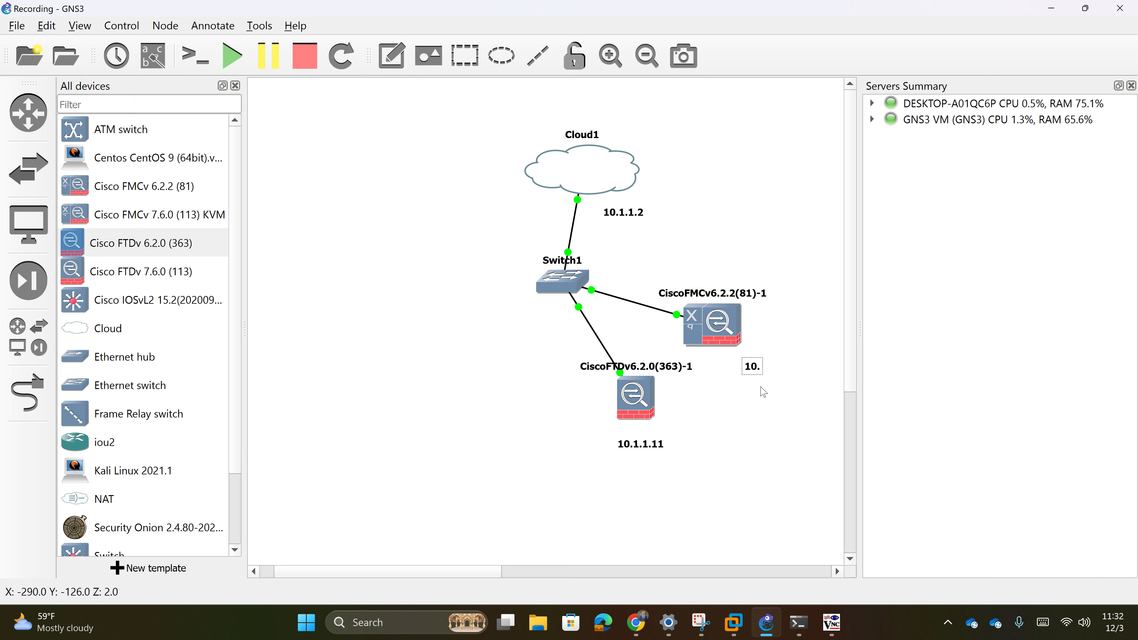
{"action": "type", "text": "1.1.10"}
{"action": "left_click_drag", "start_coordinate": [783, 370], "coordinate": [753, 364]}
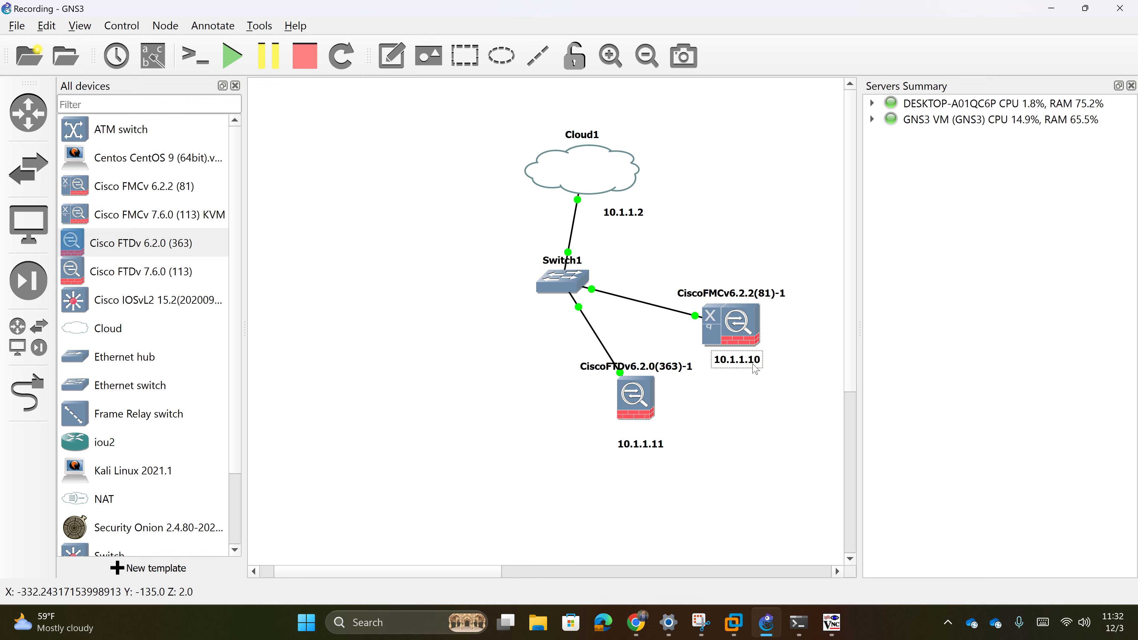
{"action": "left_click_drag", "start_coordinate": [640, 444], "coordinate": [637, 434]}
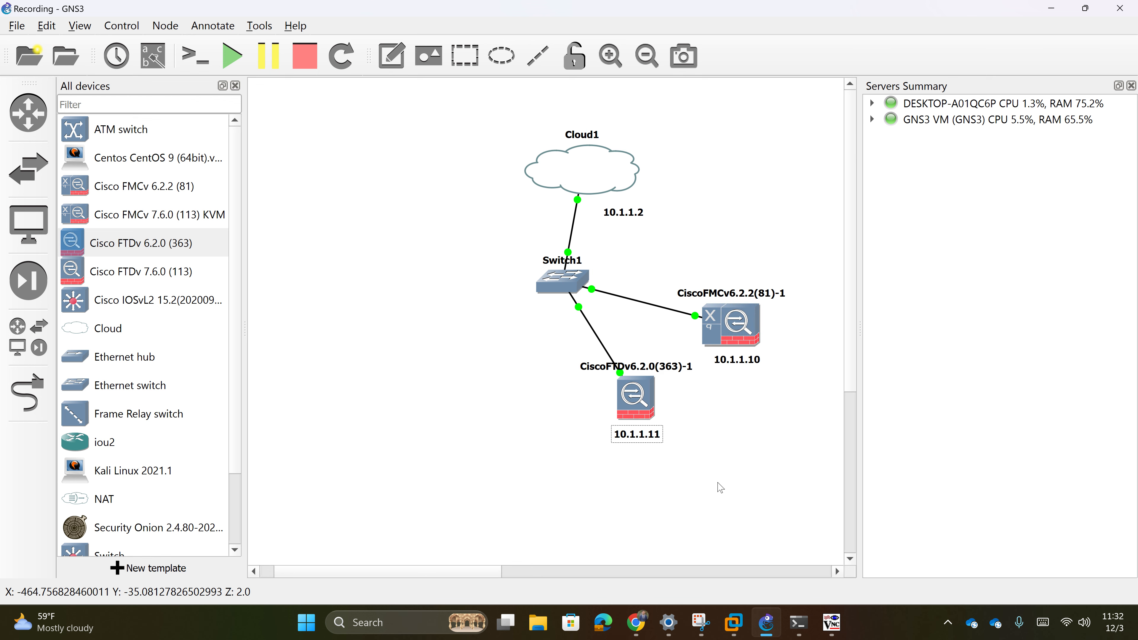
{"action": "left_click", "coordinate": [632, 624]}
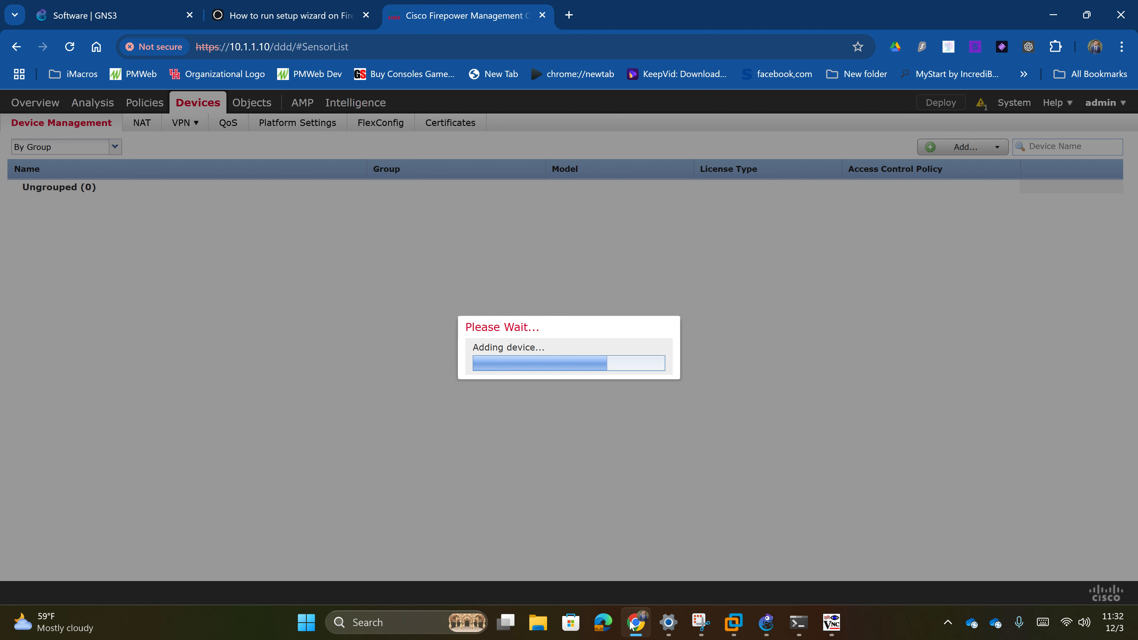
{"action": "left_click", "coordinate": [632, 623]}
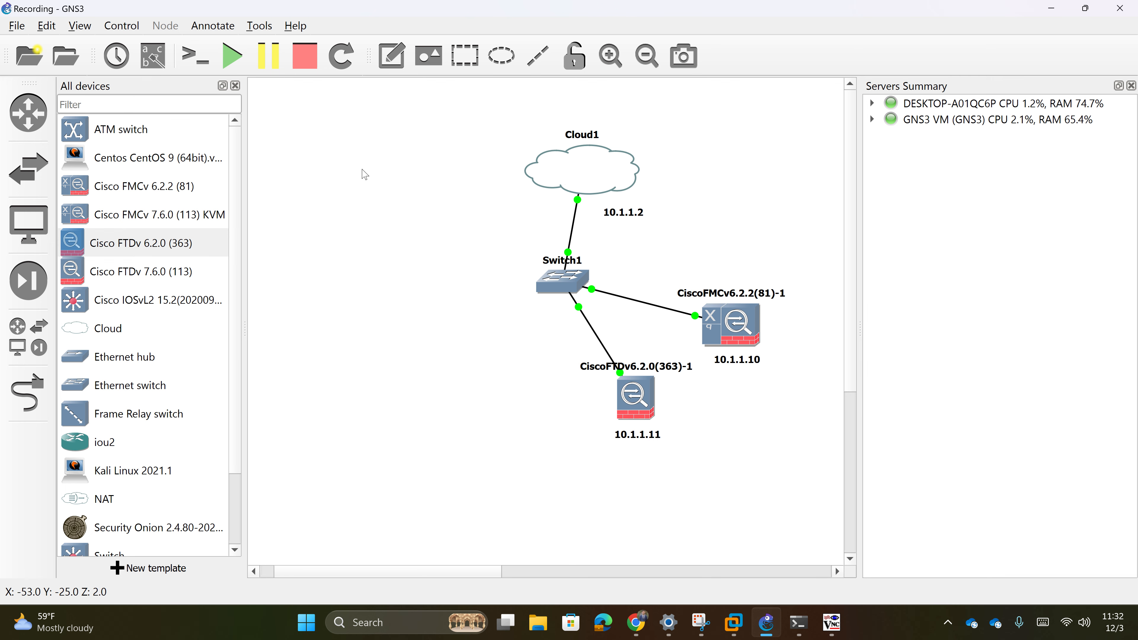
- Draw a rectangle behind the nodes, widened to enclose Switch1, FMCv and FTDv
{"action": "left_click", "coordinate": [464, 56]}
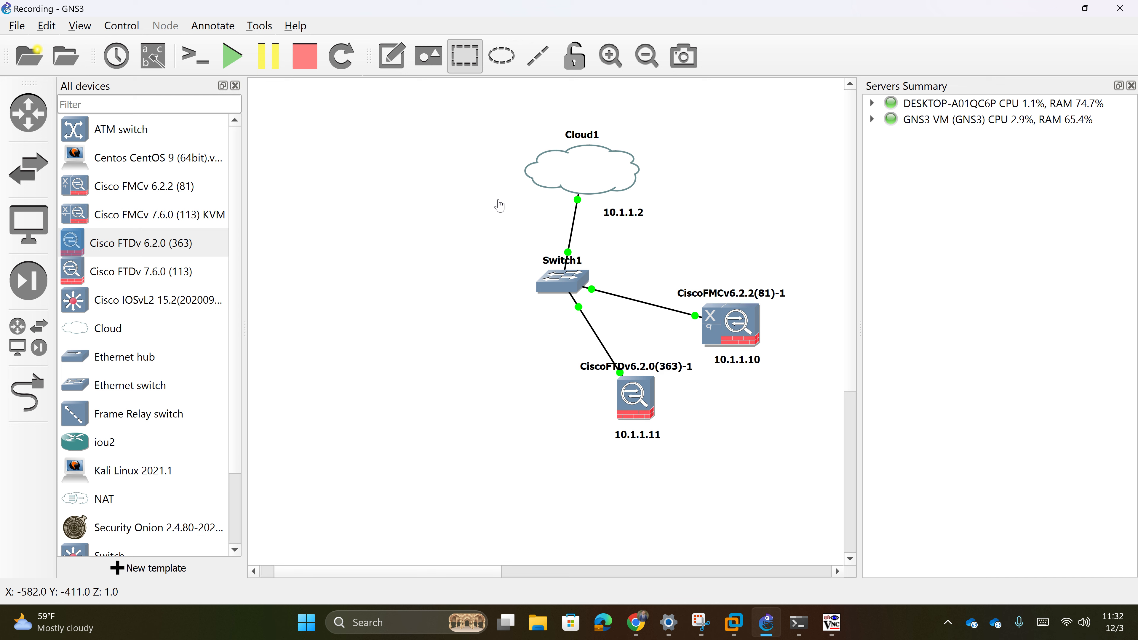
{"action": "left_click", "coordinate": [498, 220]}
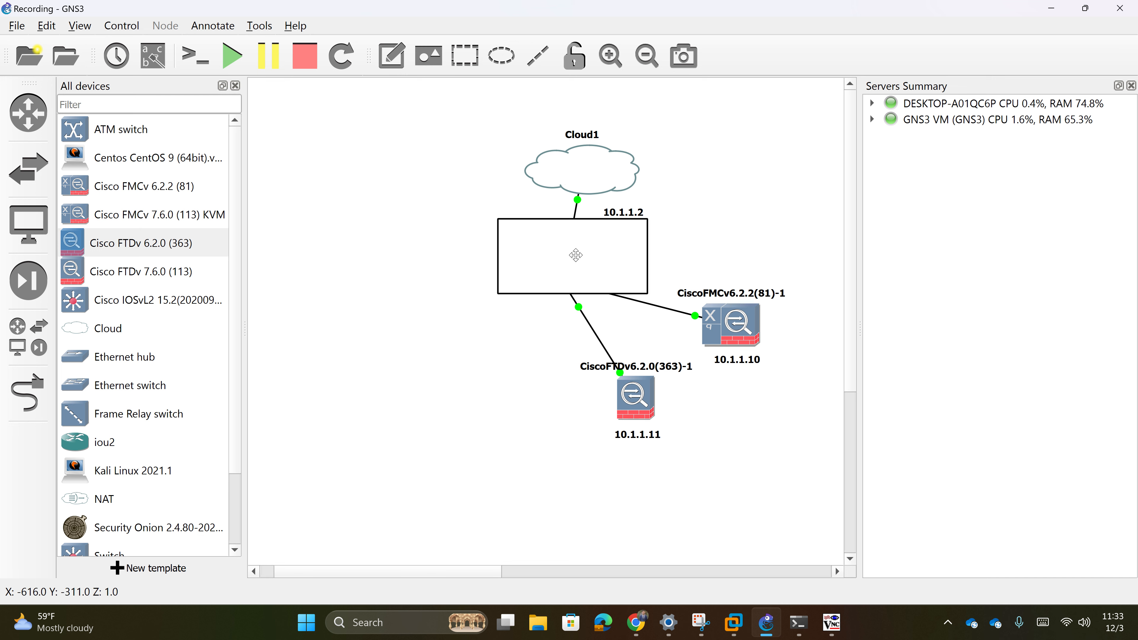
{"action": "mouse_move", "coordinate": [577, 256]}
{"action": "left_mouse_down"}
{"action": "mouse_move", "coordinate": [620, 321]}
{"action": "mouse_move", "coordinate": [587, 409]}
{"action": "mouse_move", "coordinate": [504, 480]}
{"action": "mouse_move", "coordinate": [745, 365]}
{"action": "mouse_move", "coordinate": [664, 305]}
{"action": "mouse_move", "coordinate": [635, 455]}
{"action": "left_mouse_up"}
{"action": "right_click", "coordinate": [510, 460]}
{"action": "left_click", "coordinate": [577, 538]}
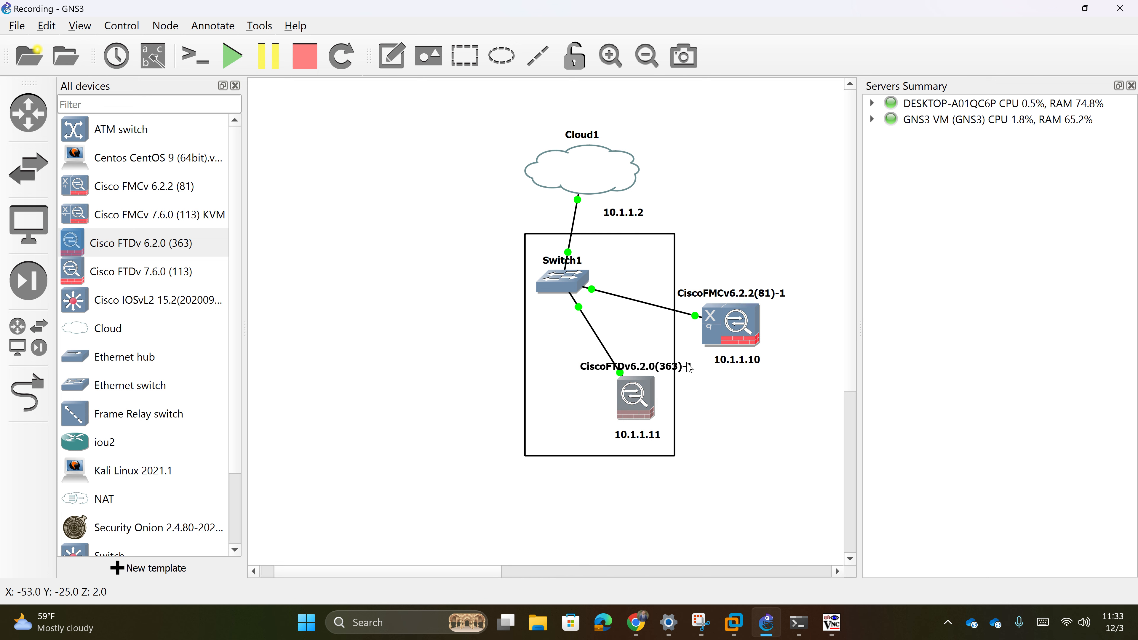
{"action": "left_click_drag", "start_coordinate": [674, 345], "coordinate": [809, 345]}
{"action": "left_click_drag", "start_coordinate": [715, 253], "coordinate": [715, 255]}
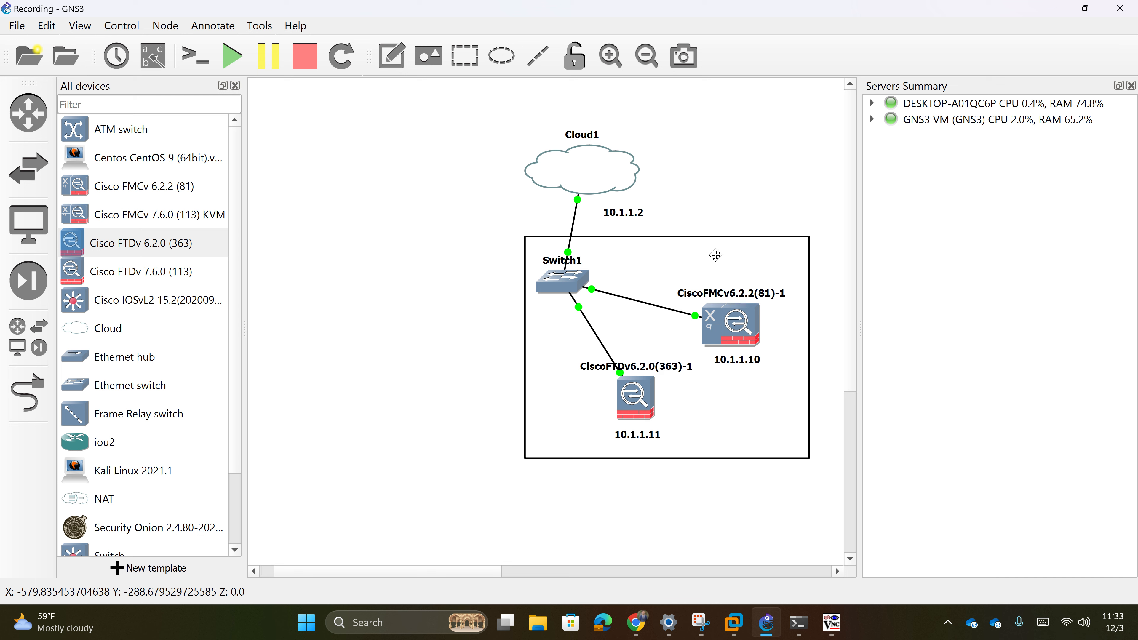
- Give the rectangle a yellow fill colour
{"action": "right_click", "coordinate": [696, 252]}
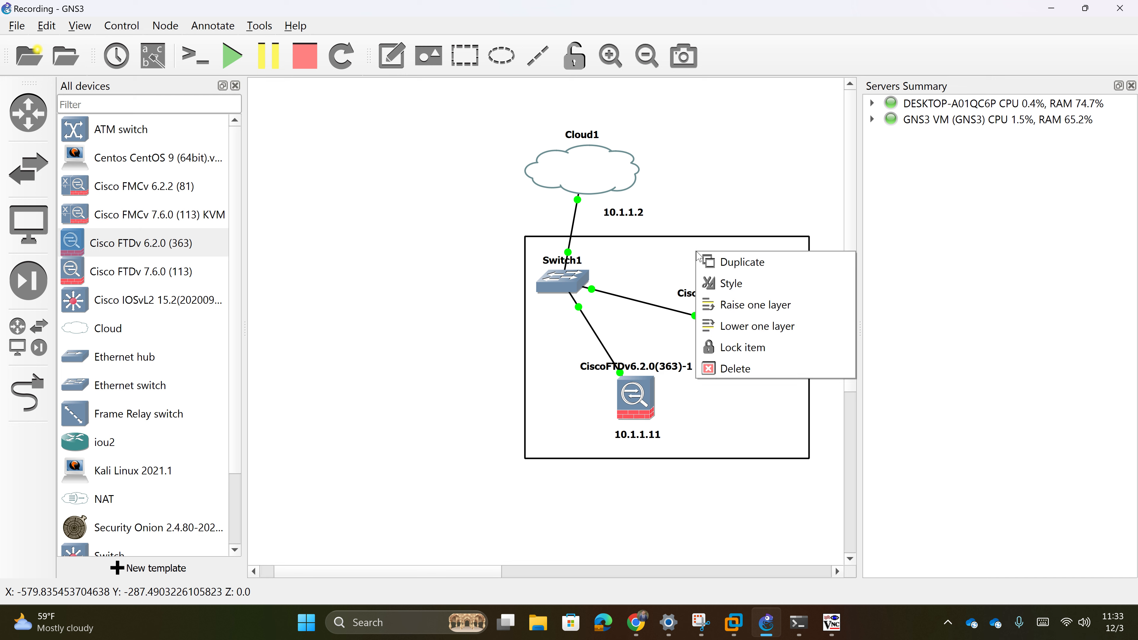
{"action": "left_click", "coordinate": [710, 282]}
{"action": "left_click", "coordinate": [573, 198]}
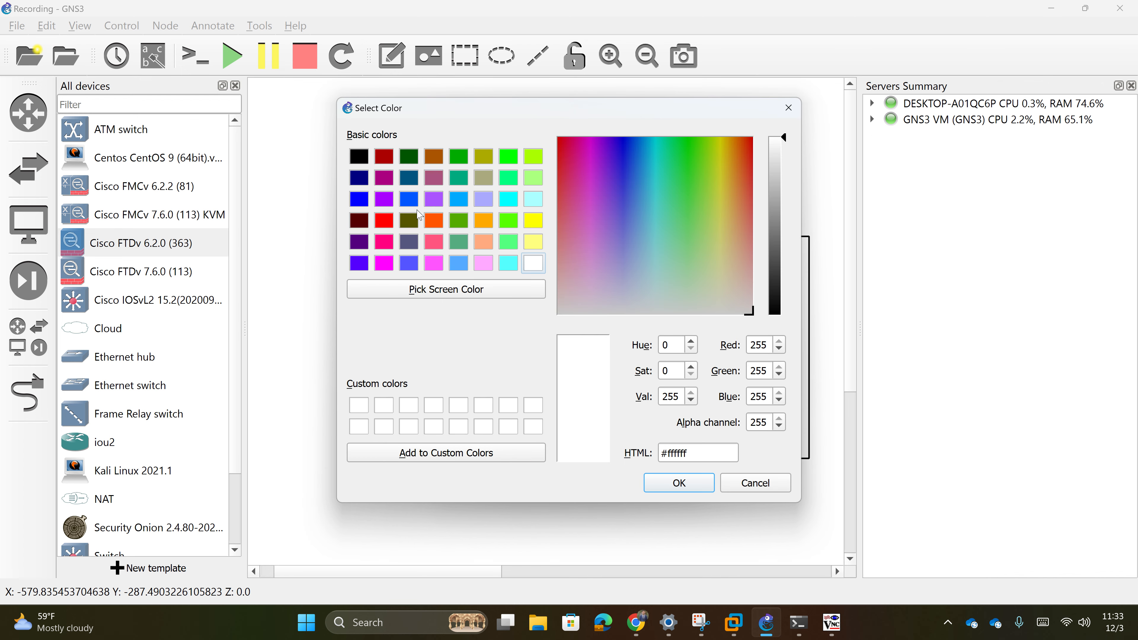
{"action": "left_click", "coordinate": [533, 220]}
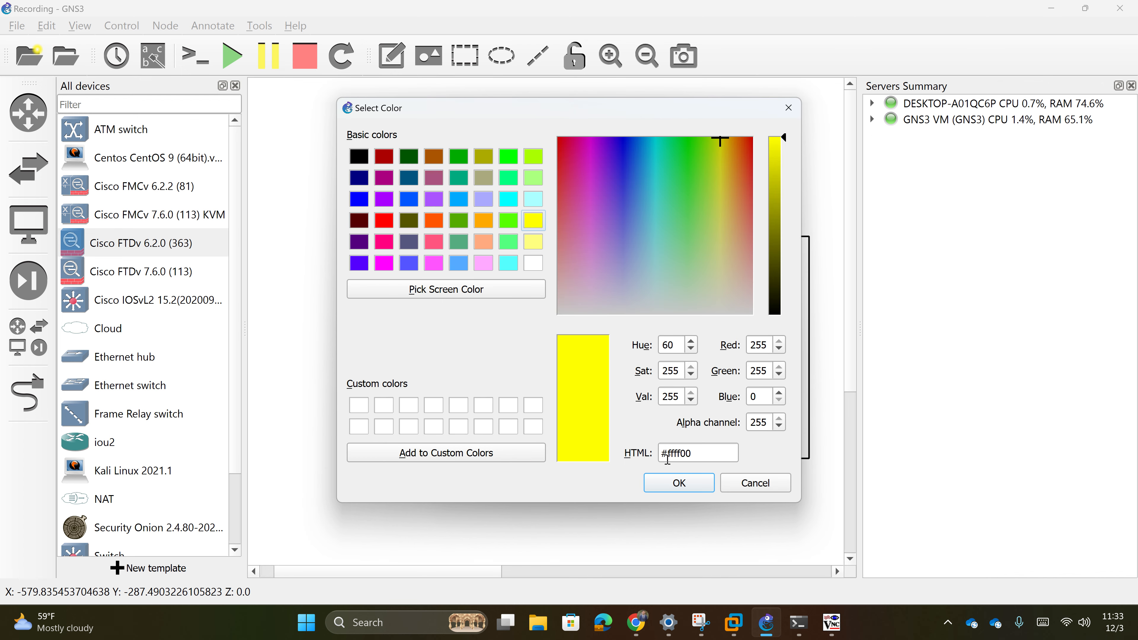
{"action": "left_click", "coordinate": [679, 483]}
{"action": "left_click", "coordinate": [651, 411]}
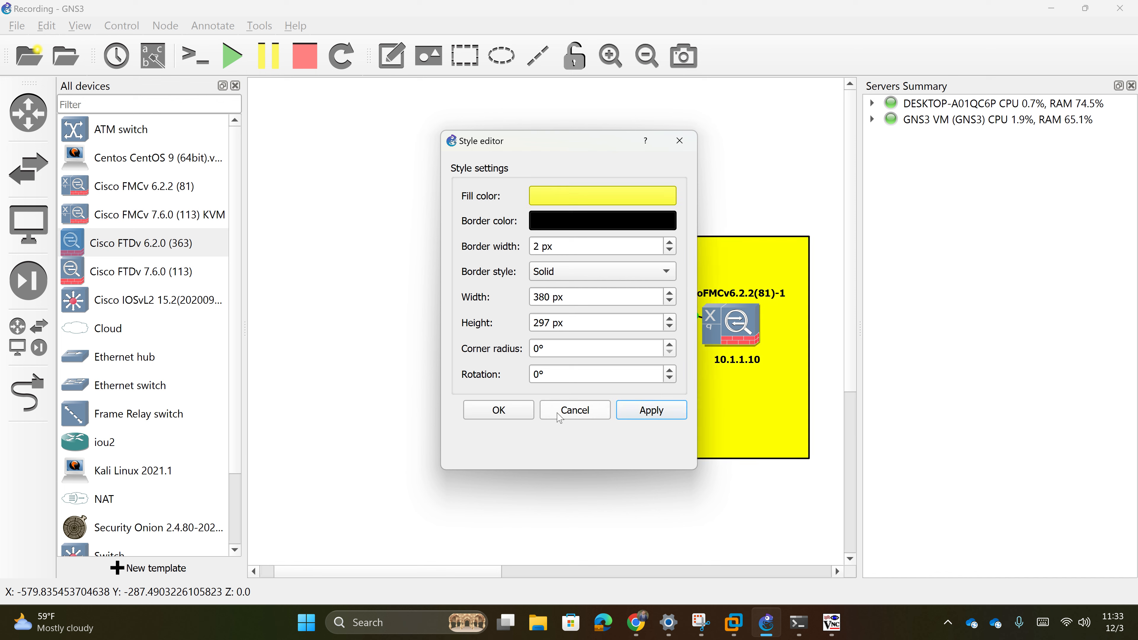
{"action": "left_click", "coordinate": [498, 410]}
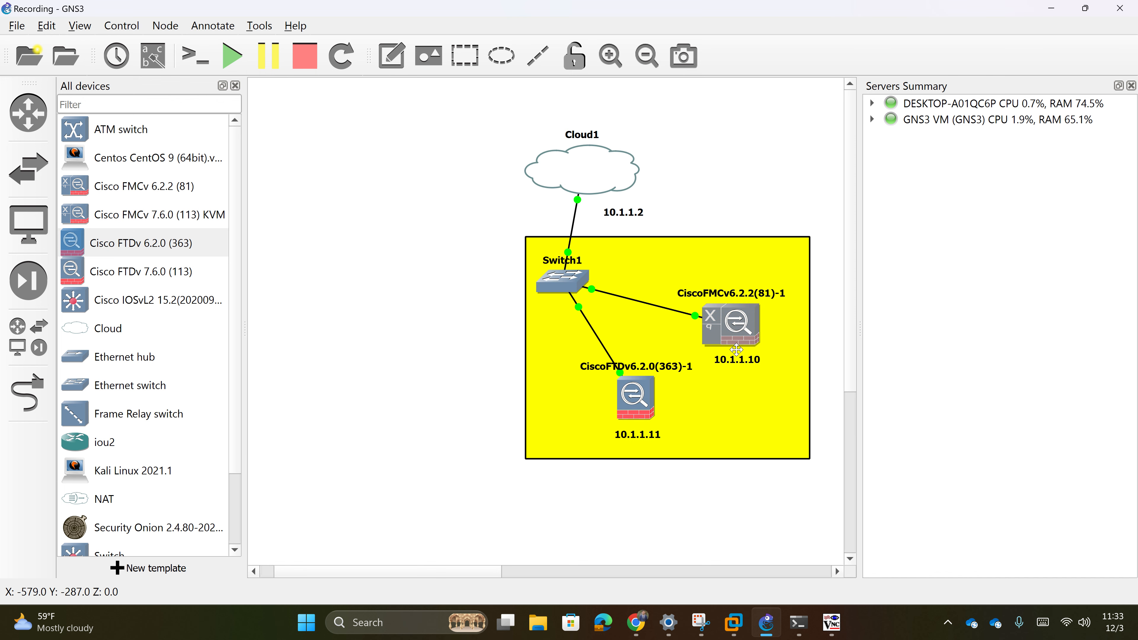
- Add a 'Management' text note below the yellow rectangle
{"action": "left_click", "coordinate": [391, 56]}
{"action": "left_click", "coordinate": [679, 480]}
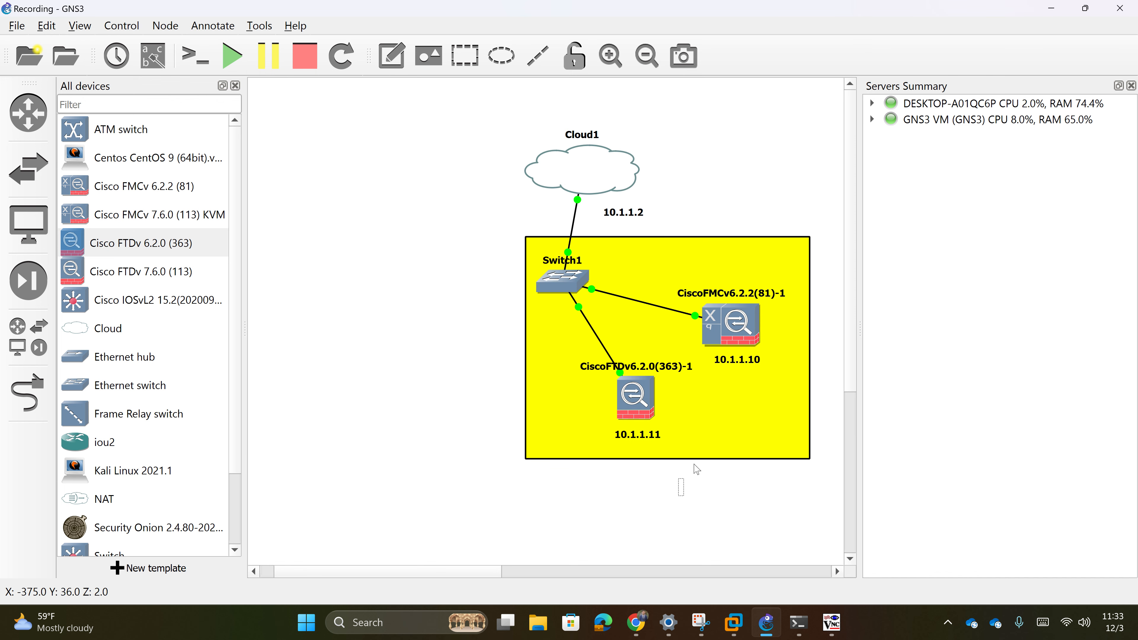
{"action": "type", "text": "Management"}
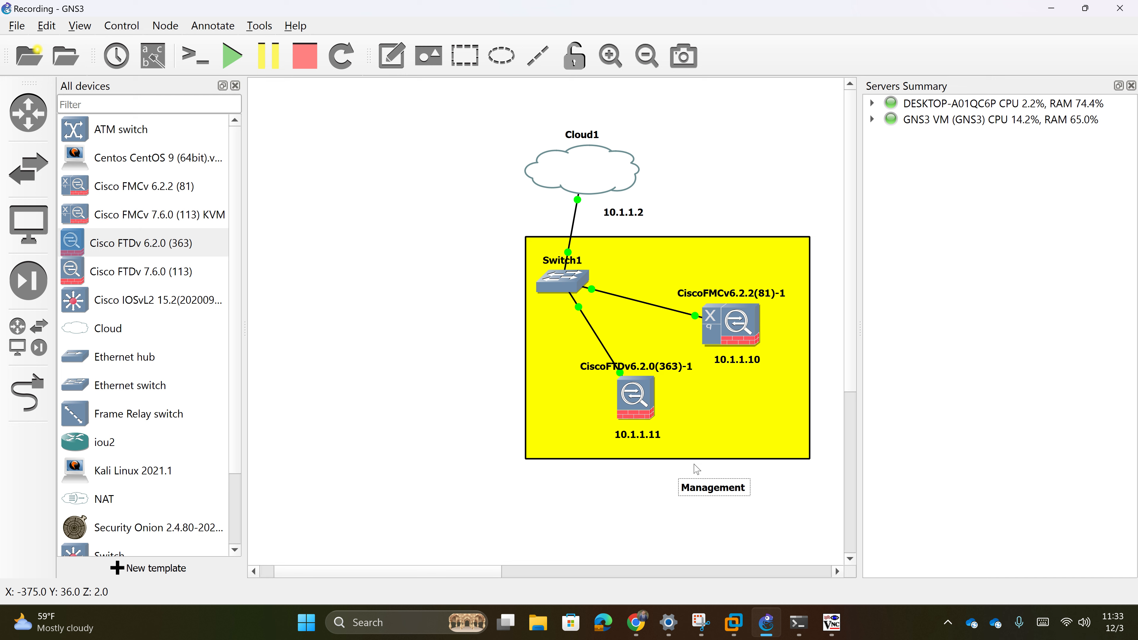
{"action": "left_click_drag", "start_coordinate": [744, 490], "coordinate": [714, 479]}
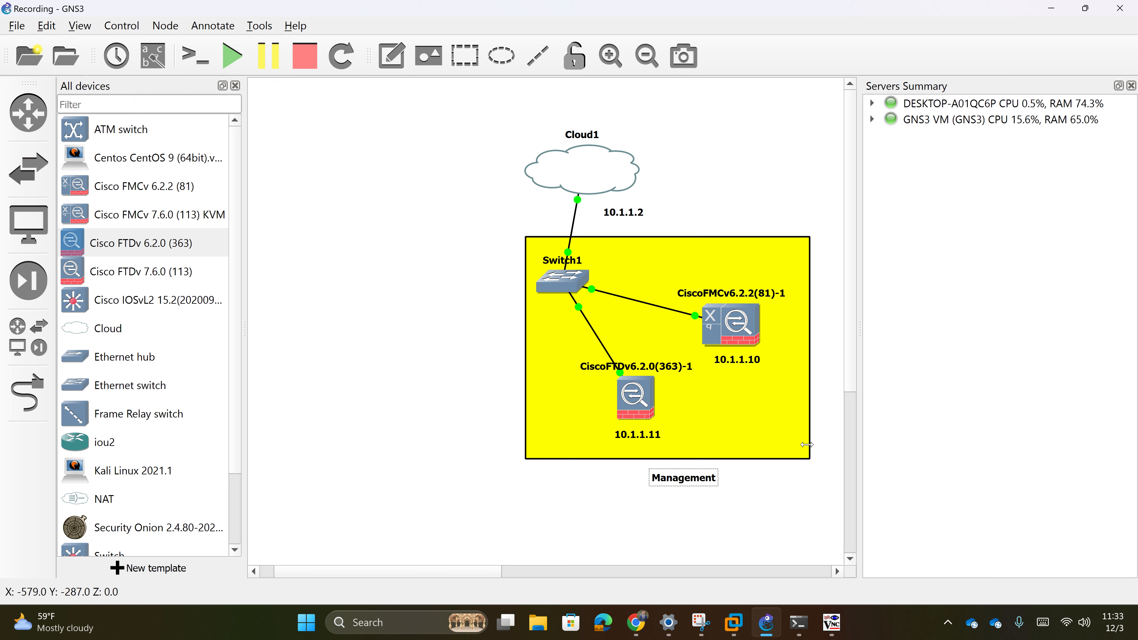
- Tighten the rectangle's edges and nudge the 10.1.1.11 and 10.1.1.10 labels up
{"action": "left_click_drag", "start_coordinate": [810, 442], "coordinate": [798, 442]}
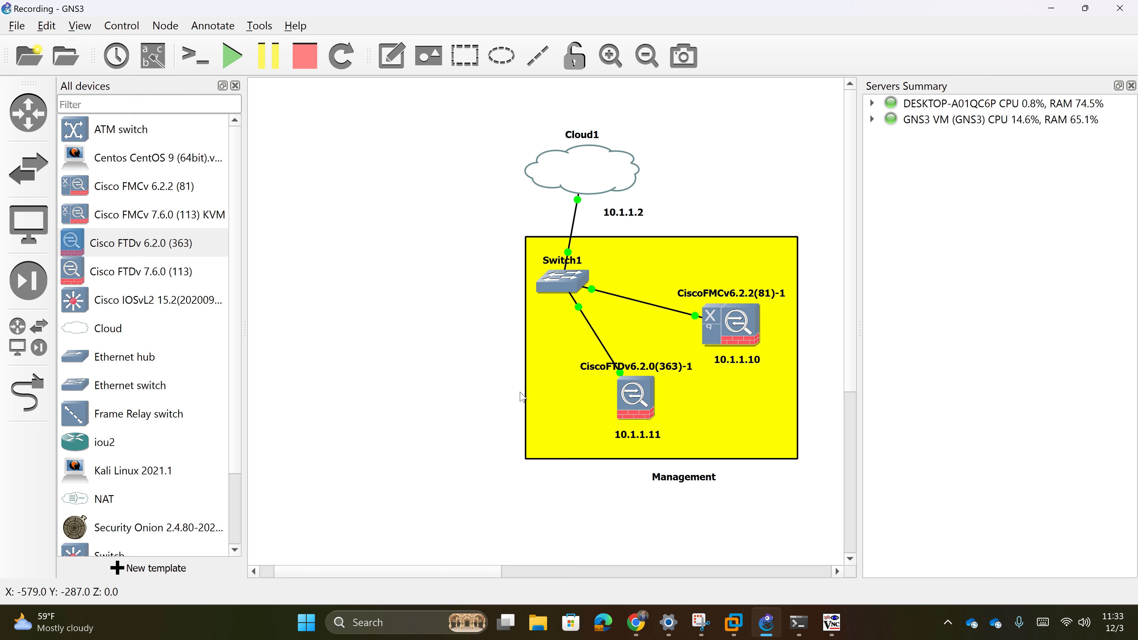
{"action": "left_click_drag", "start_coordinate": [526, 394], "coordinate": [529, 394]}
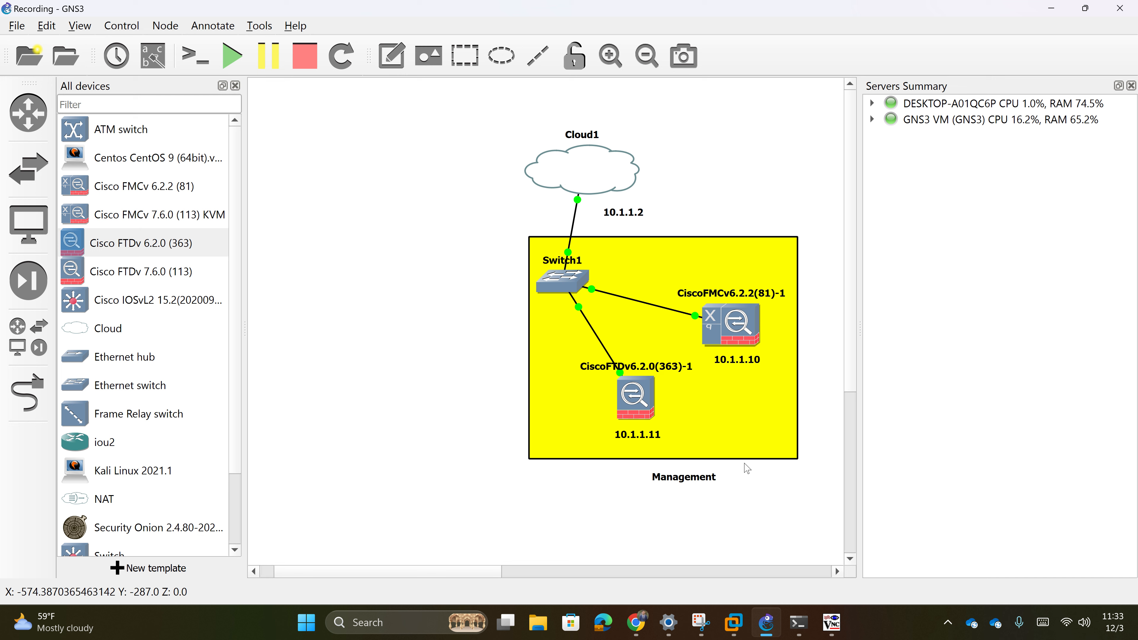
{"action": "left_click_drag", "start_coordinate": [644, 439], "coordinate": [645, 438]}
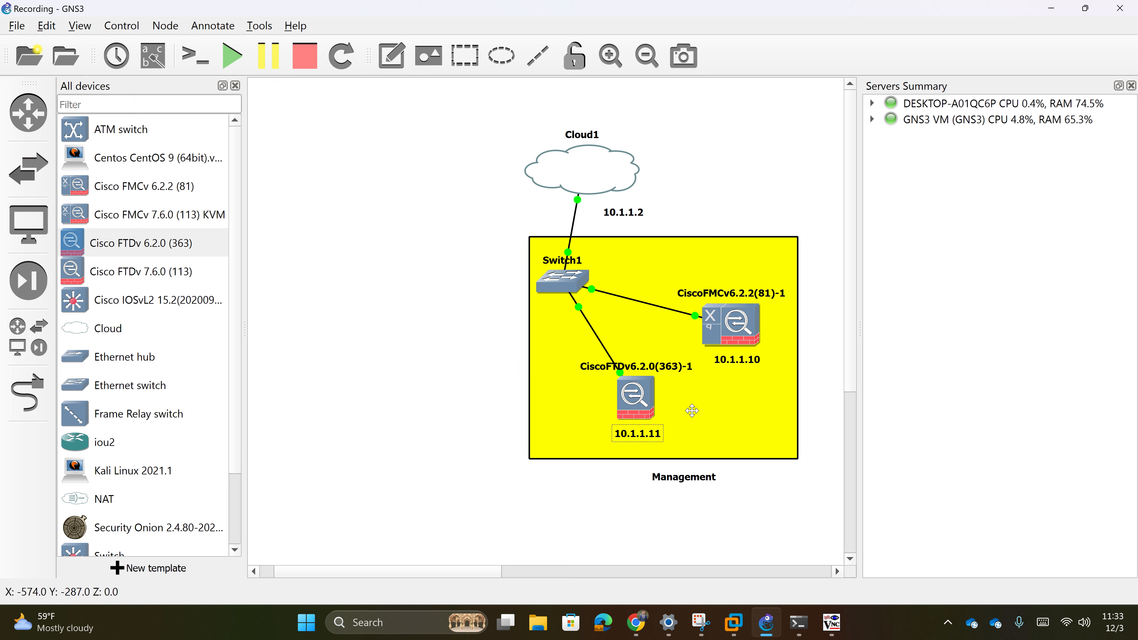
{"action": "left_click_drag", "start_coordinate": [753, 370], "coordinate": [752, 367]}
{"action": "left_click", "coordinate": [642, 254]}
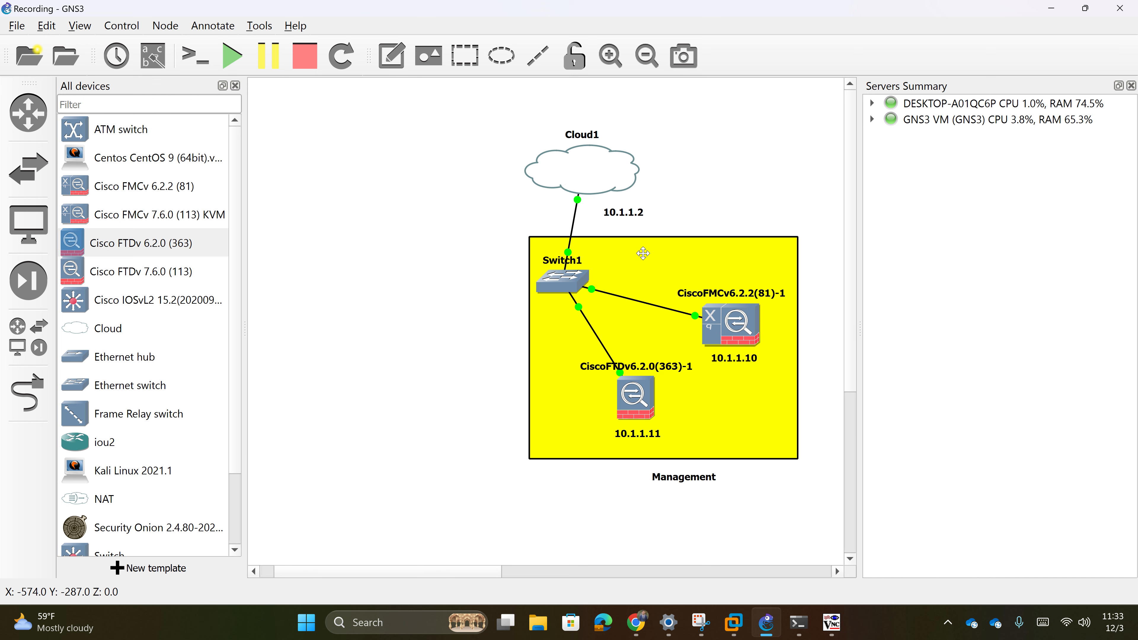
{"action": "left_click_drag", "start_coordinate": [677, 260], "coordinate": [671, 262]}
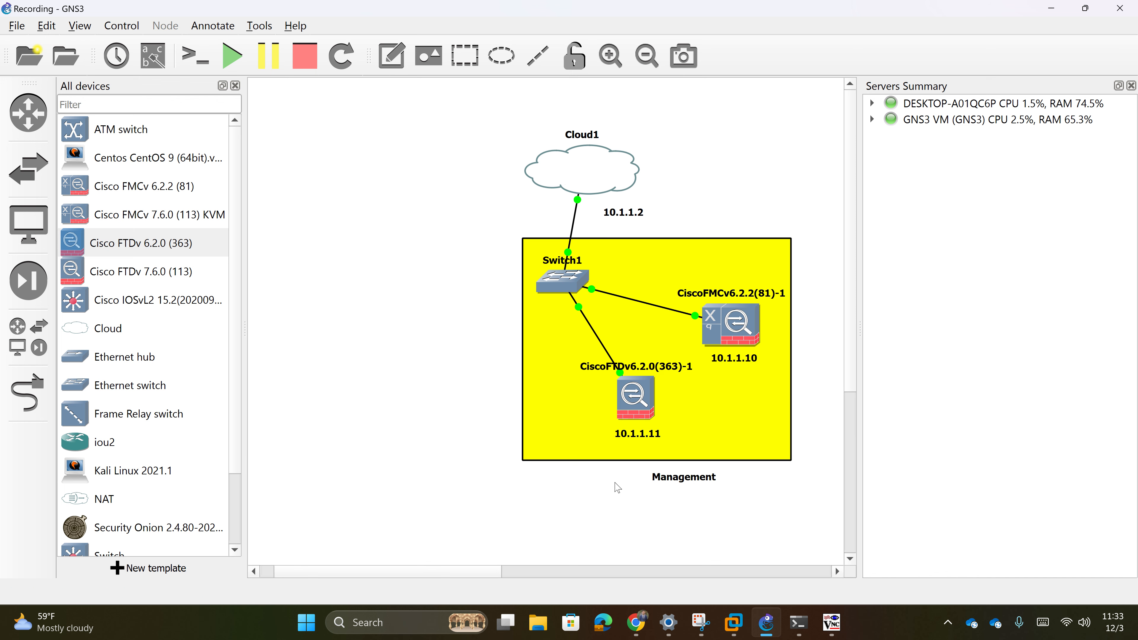
- Check the FMC, then centre the Management label and zoom out
{"action": "left_click", "coordinate": [634, 627]}
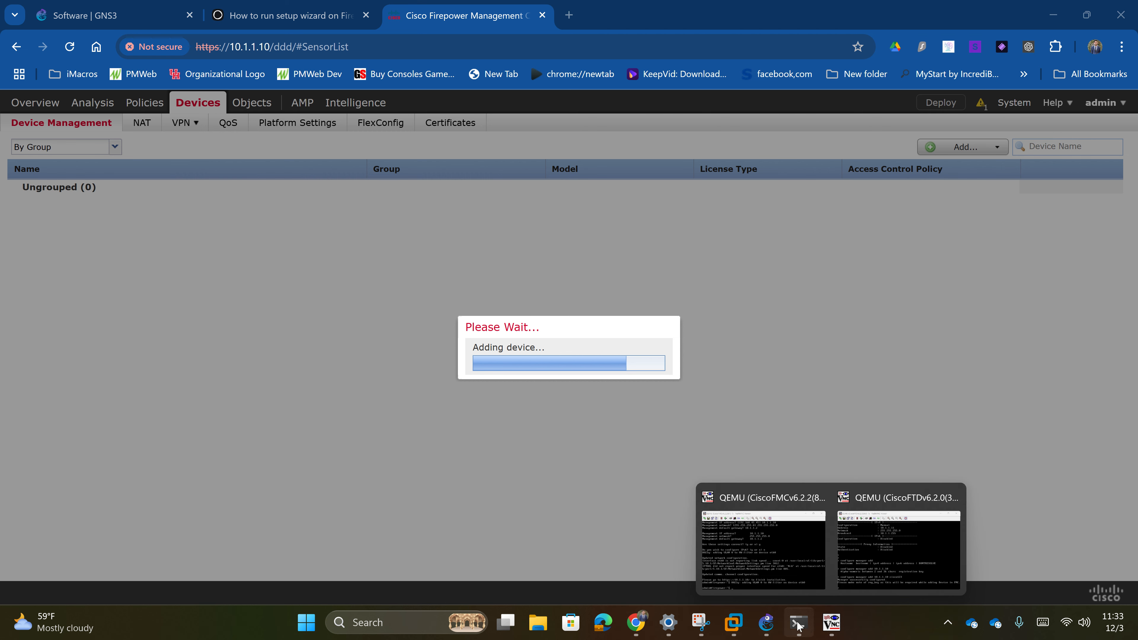
{"action": "left_click", "coordinate": [766, 623]}
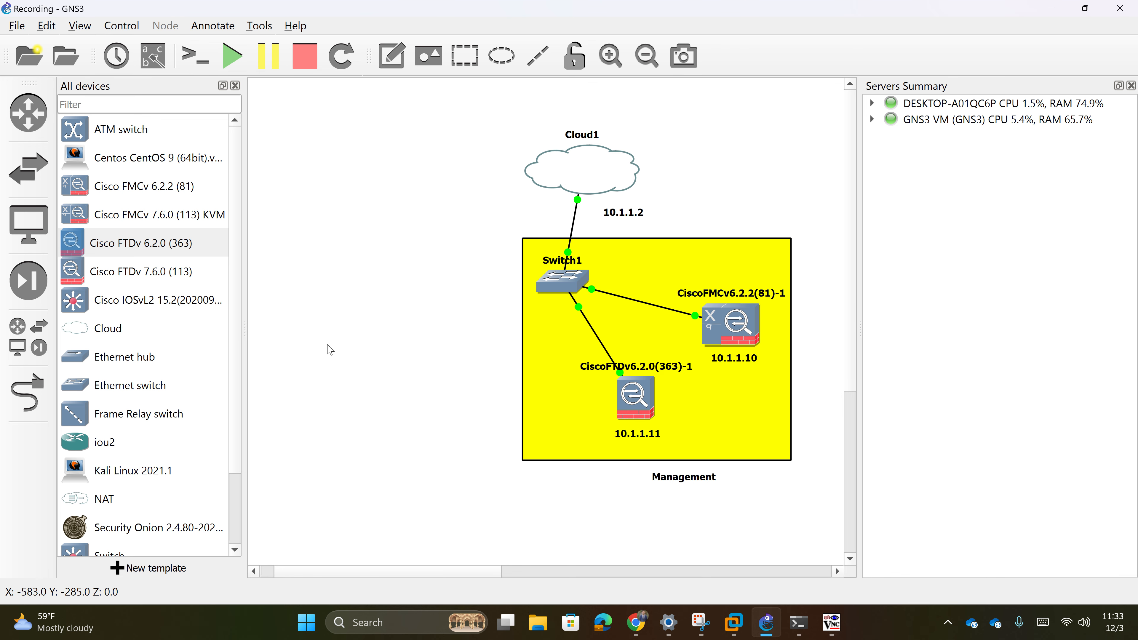
{"action": "left_click_drag", "start_coordinate": [695, 485], "coordinate": [679, 485]}
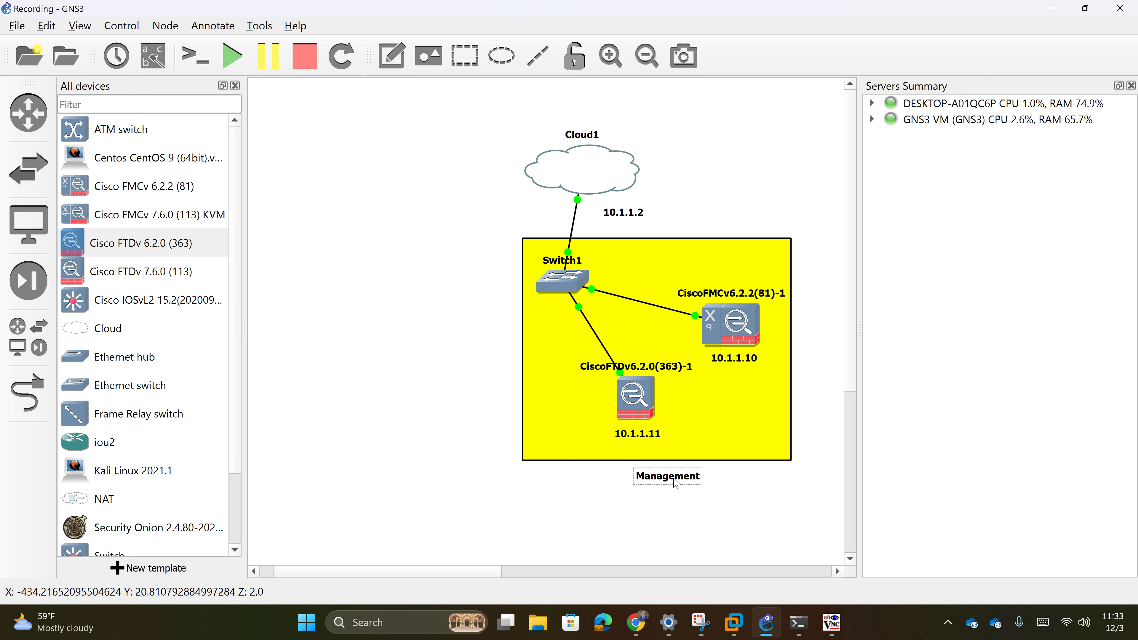
{"action": "left_click", "coordinate": [646, 56]}
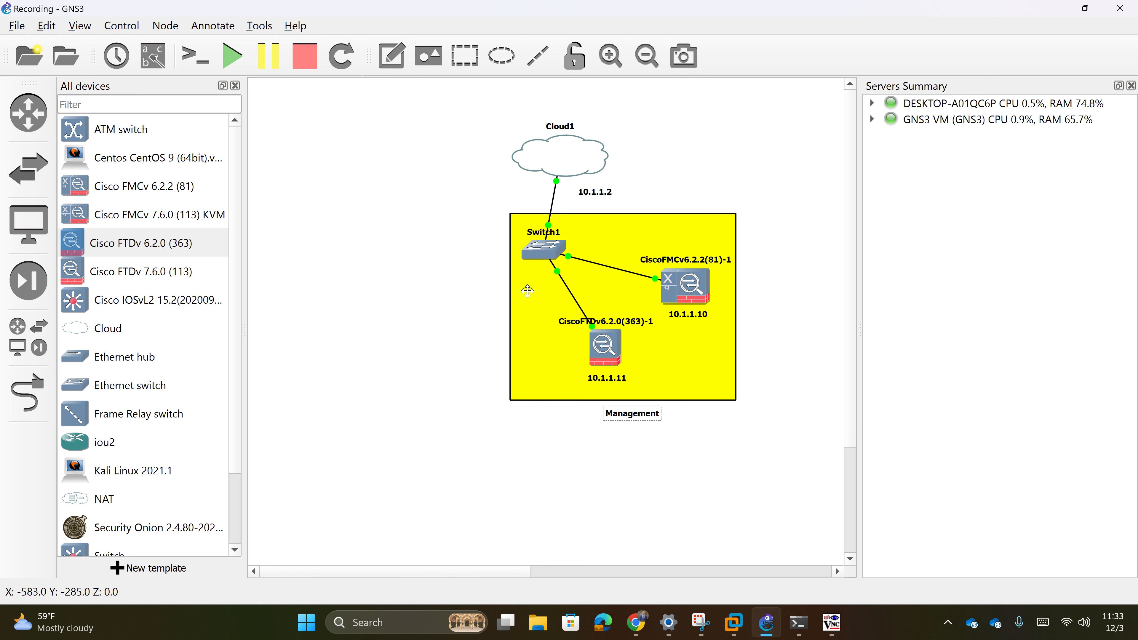
{"action": "left_click", "coordinate": [530, 300]}
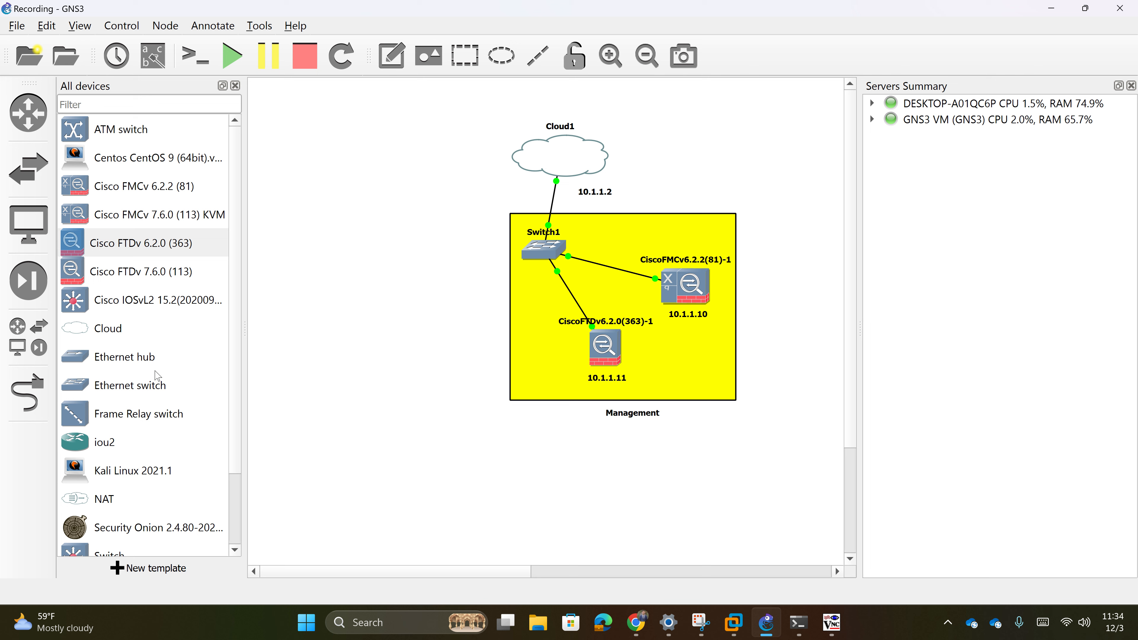
- Place a Cisco IOSvL2 switch left of the Management area, then return to FMC
{"action": "left_click", "coordinate": [135, 299]}
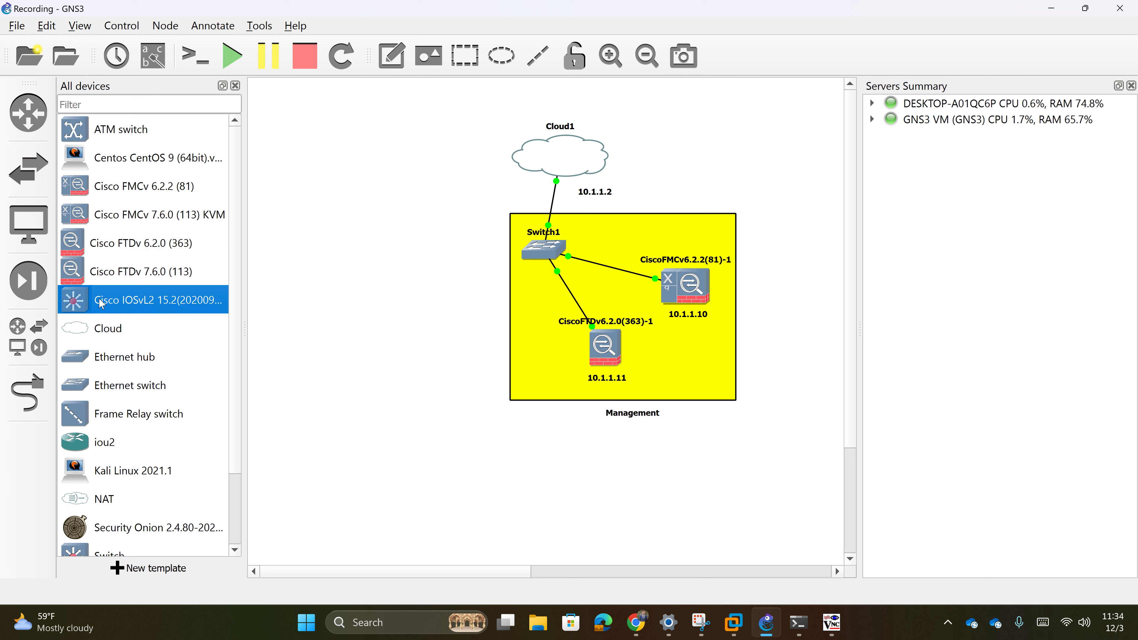
{"action": "left_click_drag", "start_coordinate": [102, 304], "coordinate": [392, 243]}
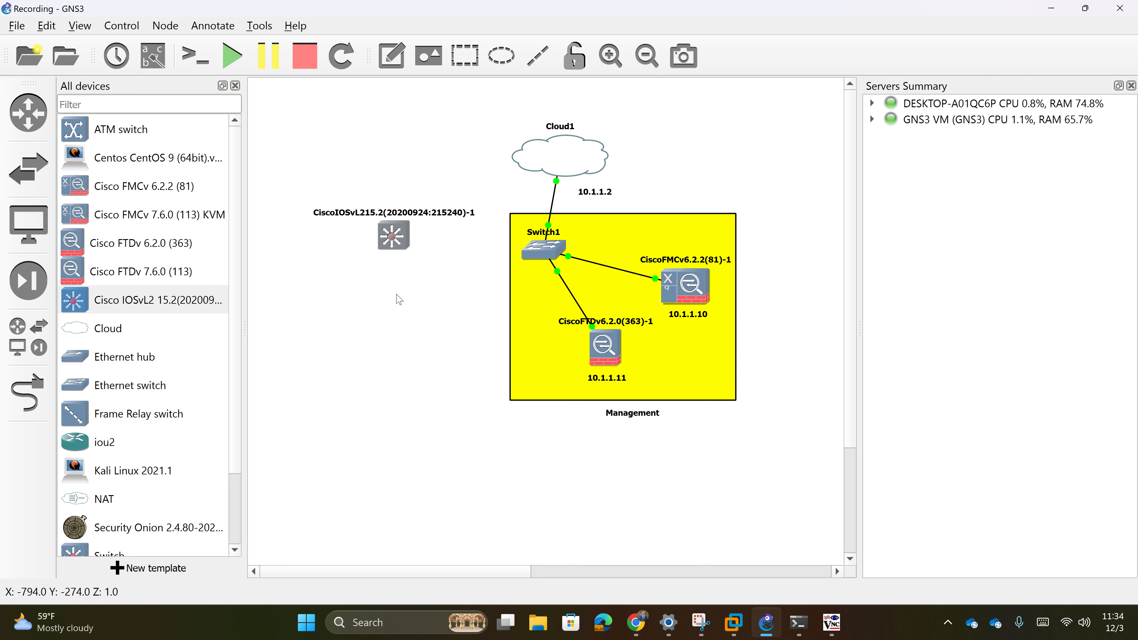
{"action": "left_click_drag", "start_coordinate": [392, 241], "coordinate": [420, 368]}
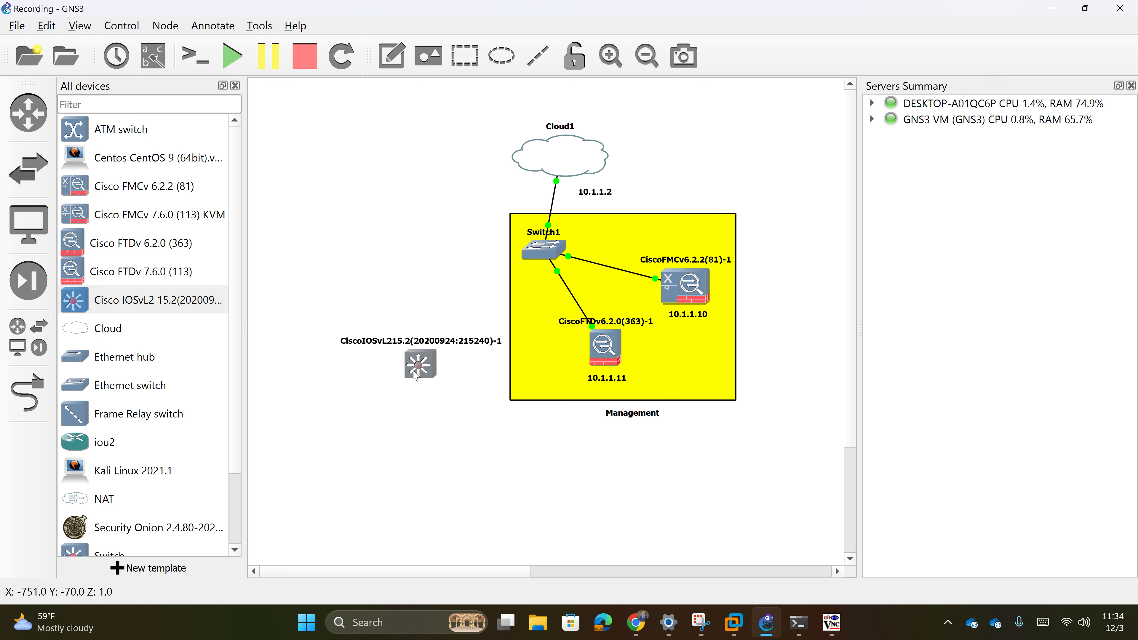
{"action": "mouse_move", "coordinate": [416, 376]}
{"action": "left_mouse_down"}
{"action": "mouse_move", "coordinate": [432, 386]}
{"action": "mouse_move", "coordinate": [419, 388]}
{"action": "left_mouse_up"}
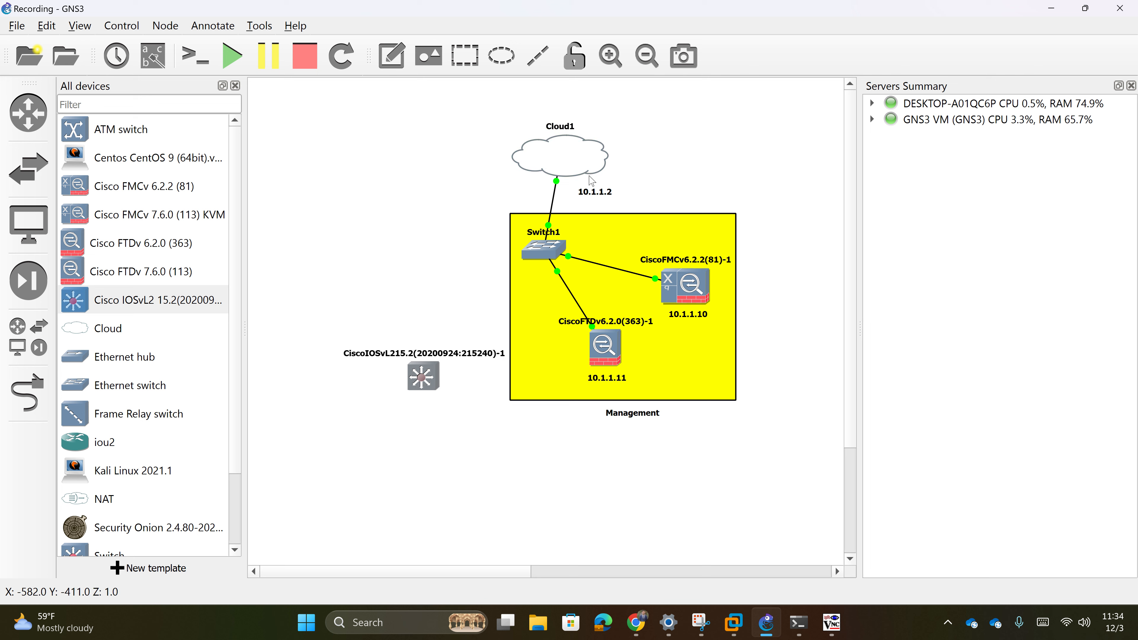
{"action": "mouse_move", "coordinate": [591, 181]}
{"action": "left_click", "coordinate": [649, 626]}
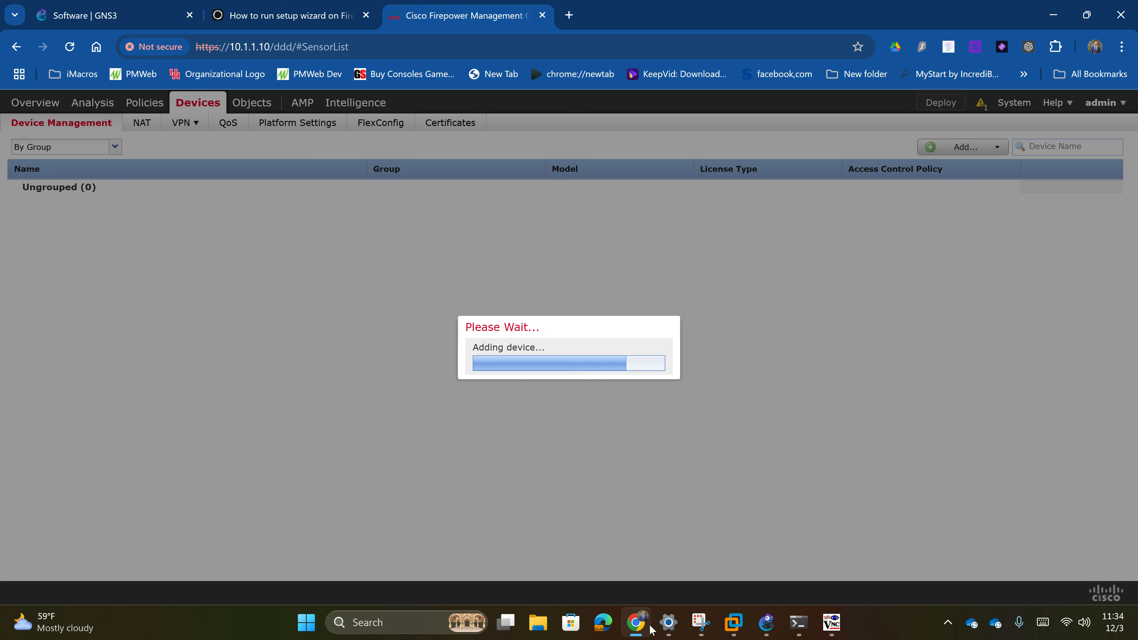
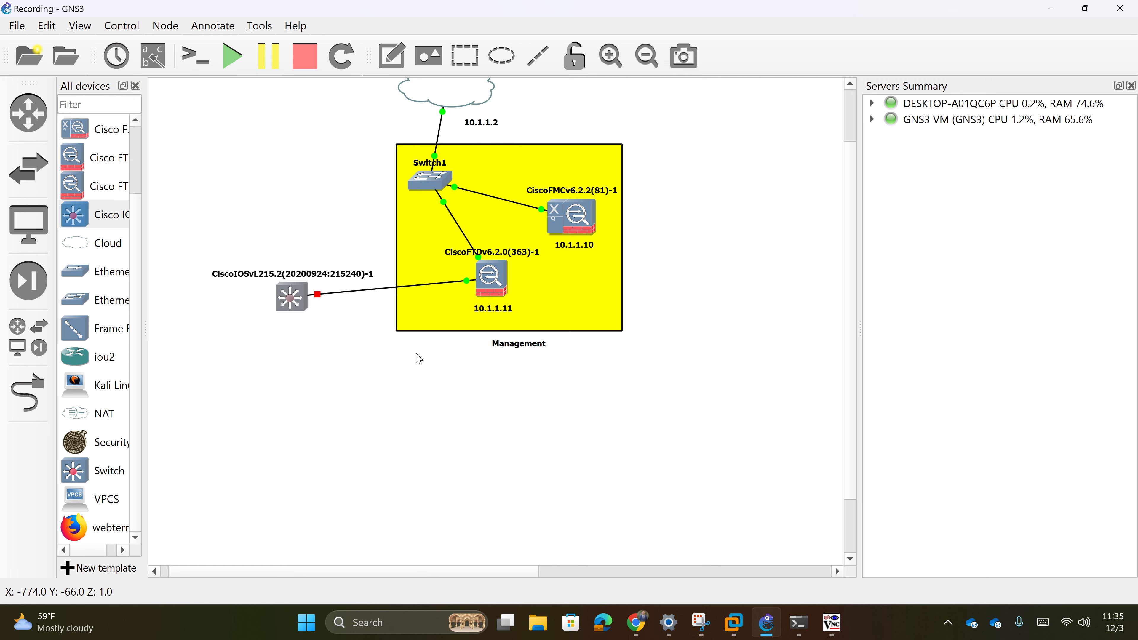
- Check the FMC page, dismiss its connection error, and return to the GNS3 topology
{"action": "left_click", "coordinate": [632, 627]}
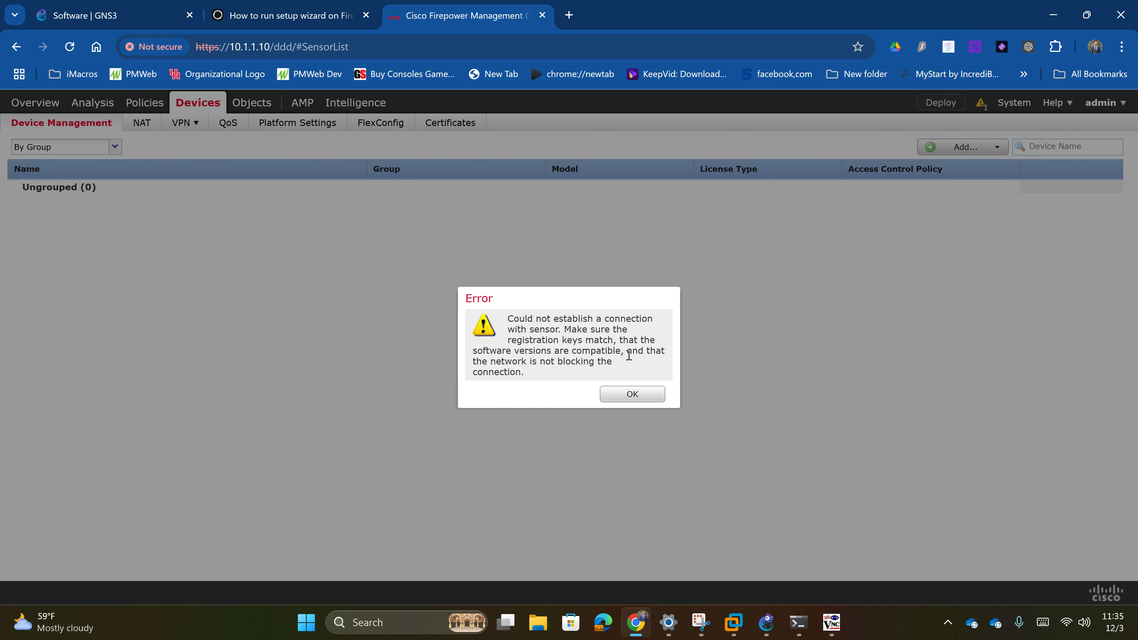
{"action": "left_click", "coordinate": [632, 394]}
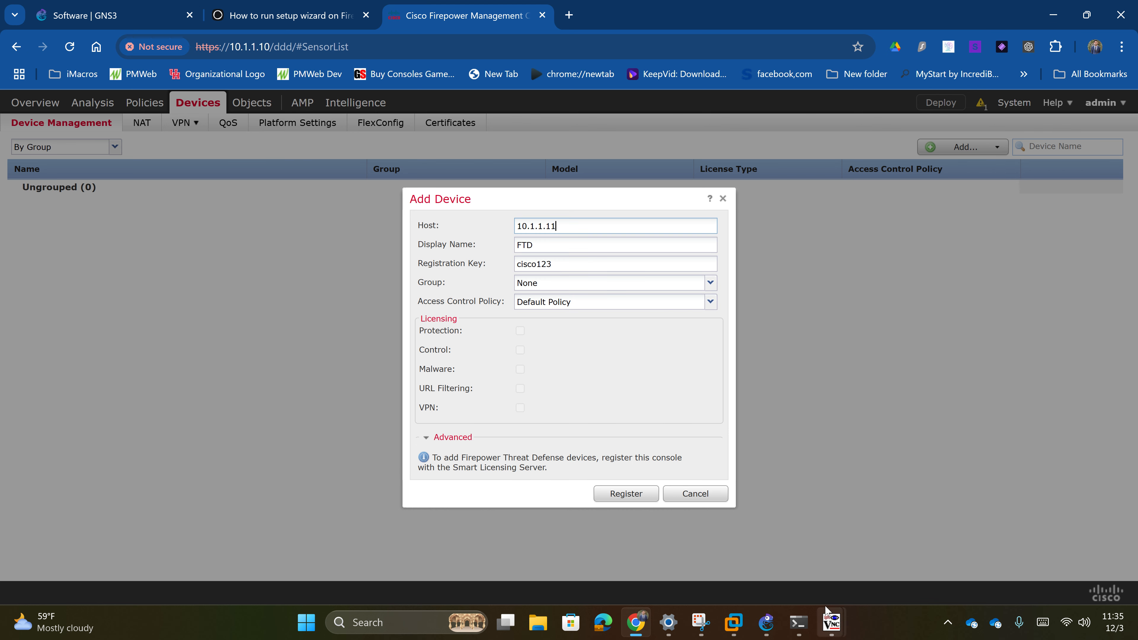
{"action": "mouse_move", "coordinate": [827, 636]}
{"action": "left_click", "coordinate": [762, 630]}
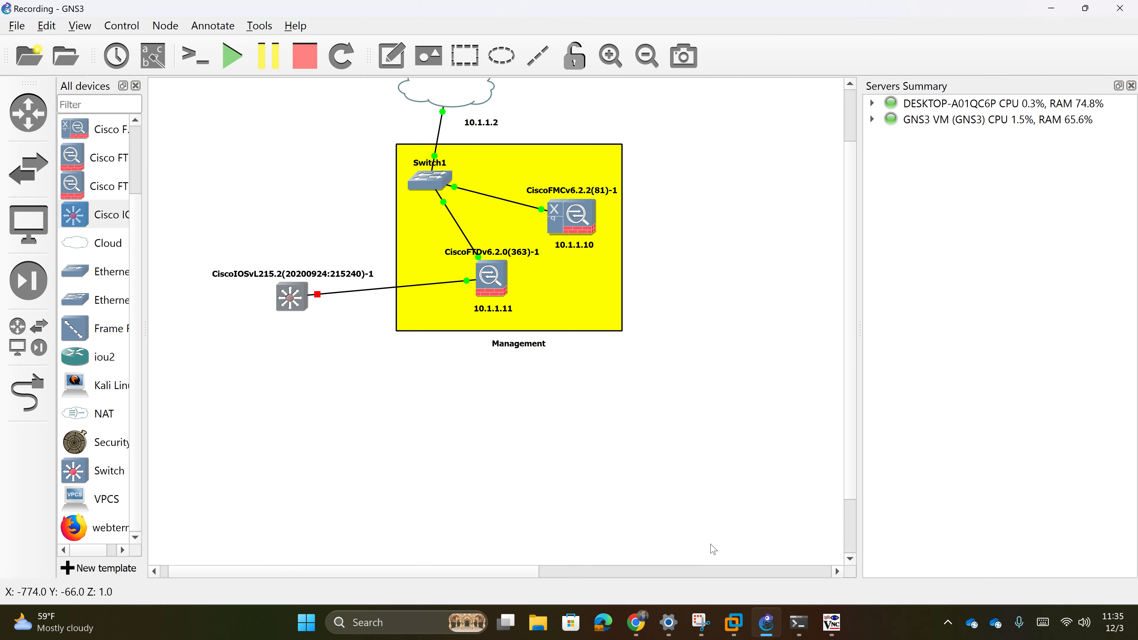
- Replace the FTDv–Switch1 link with one from FTDv Gigabit0/0 to Switch1 Ethernet2
{"action": "right_click", "coordinate": [463, 232]}
{"action": "left_click", "coordinate": [497, 323]}
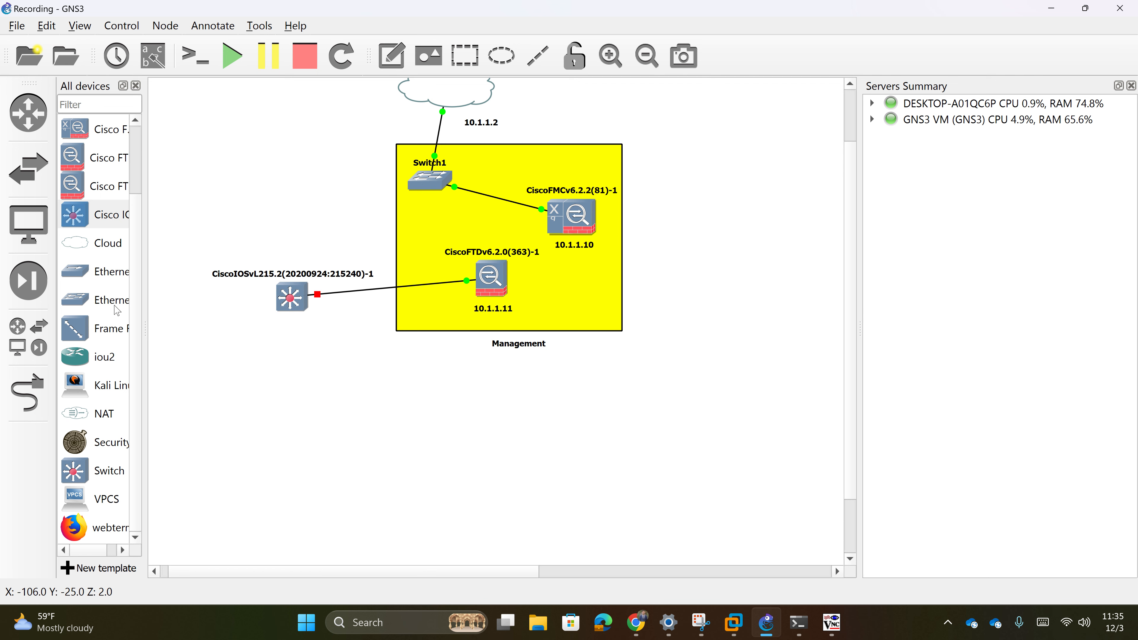
{"action": "left_click", "coordinate": [28, 394]}
{"action": "left_click", "coordinate": [413, 182]}
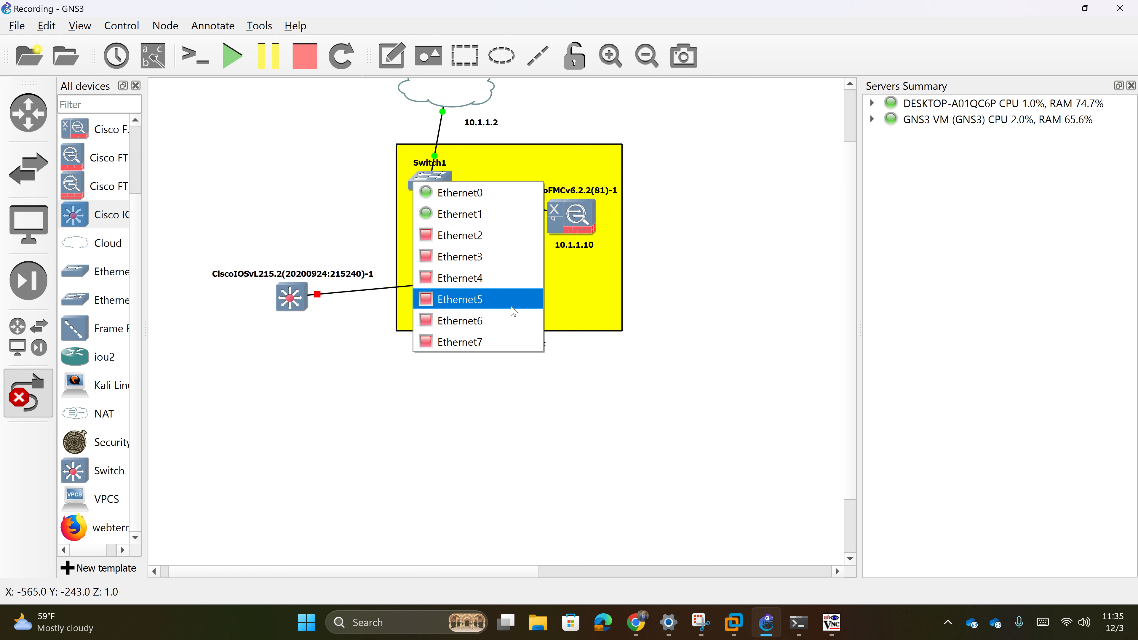
{"action": "left_click", "coordinate": [752, 323]}
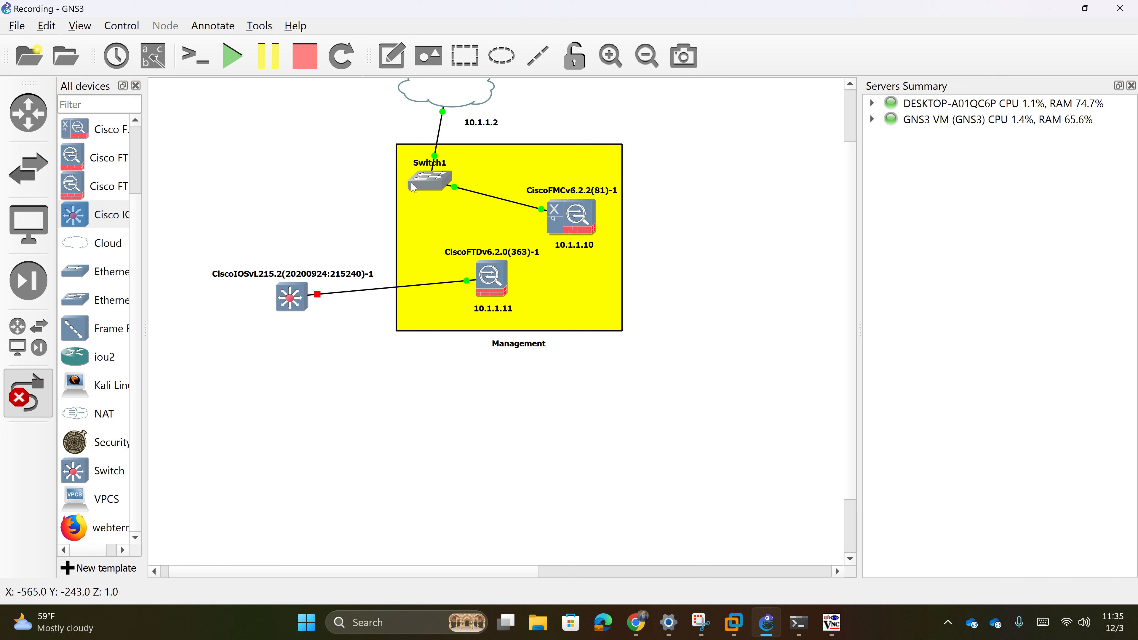
{"action": "left_click", "coordinate": [498, 273]}
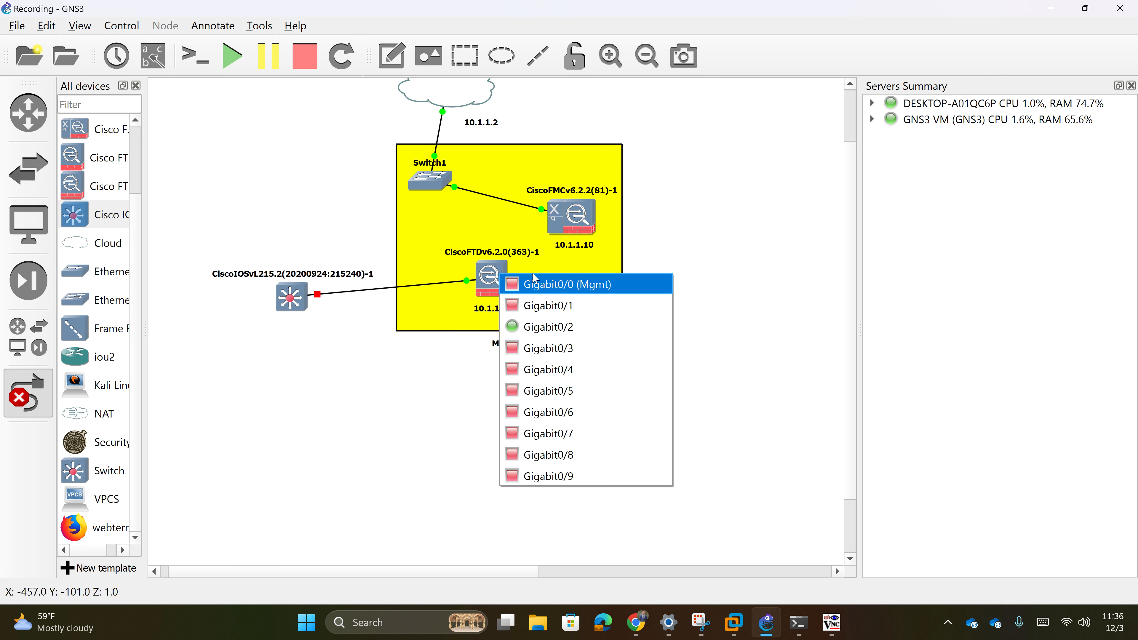
{"action": "left_click", "coordinate": [532, 276]}
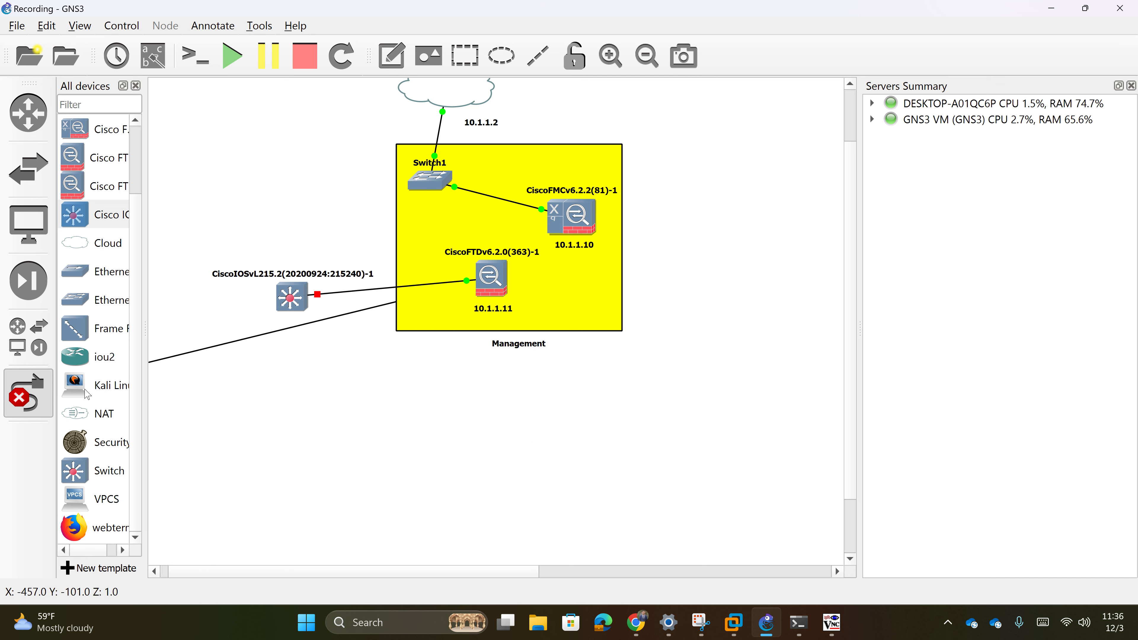
{"action": "left_click", "coordinate": [432, 183]}
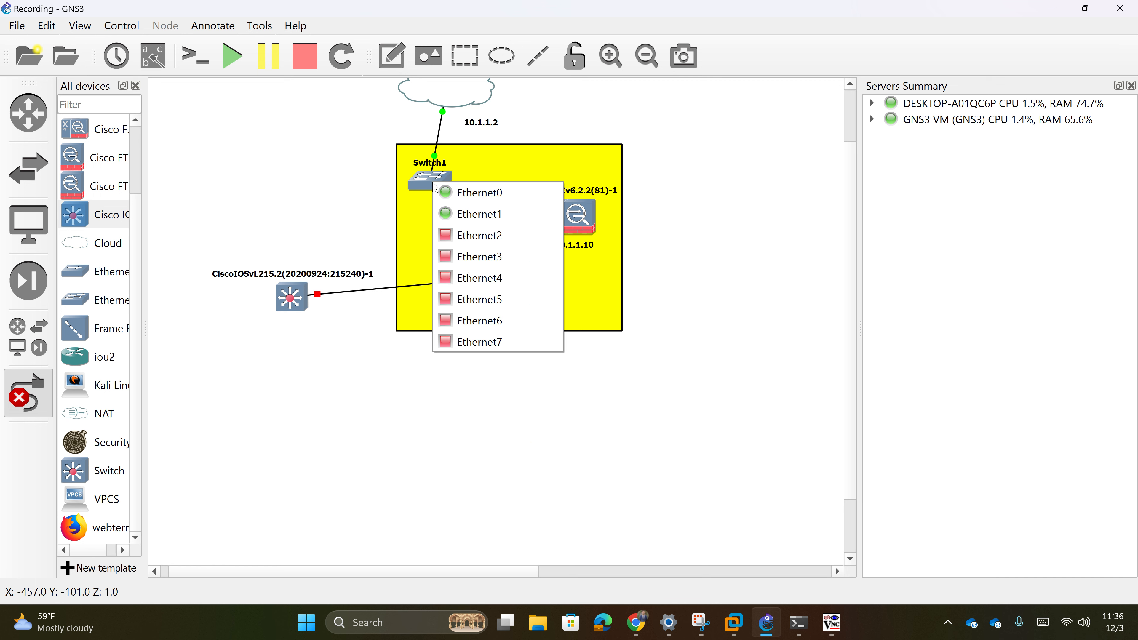
{"action": "left_click", "coordinate": [490, 242]}
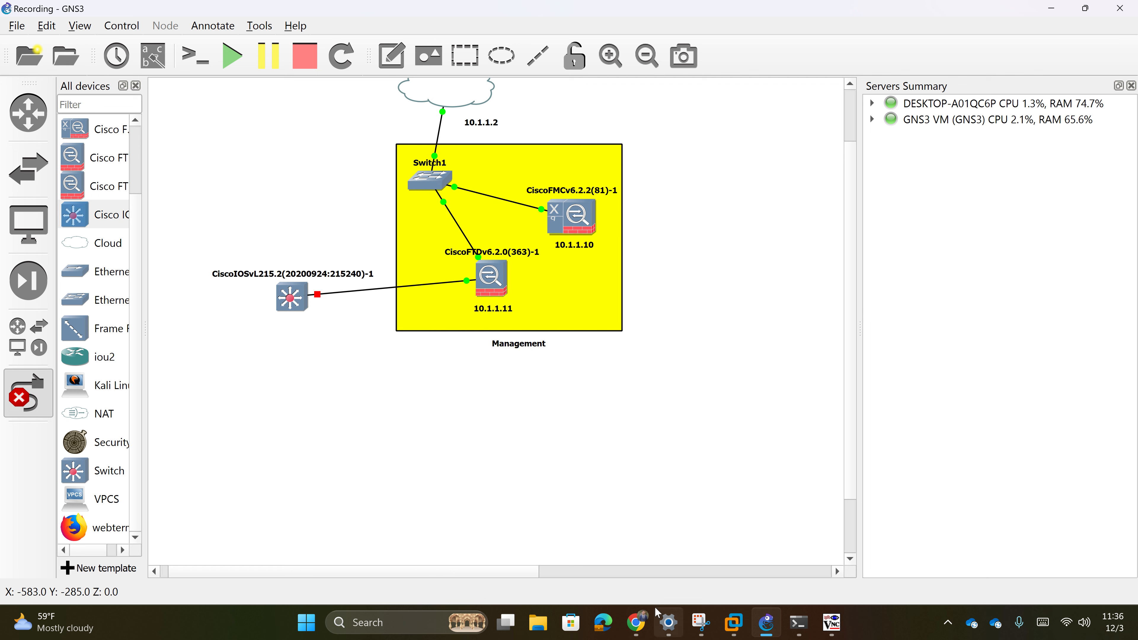
- Submit the FTD 10.1.1.11 registration in FMC's Add Device form, then go back to GNS3
{"action": "left_click", "coordinate": [643, 624]}
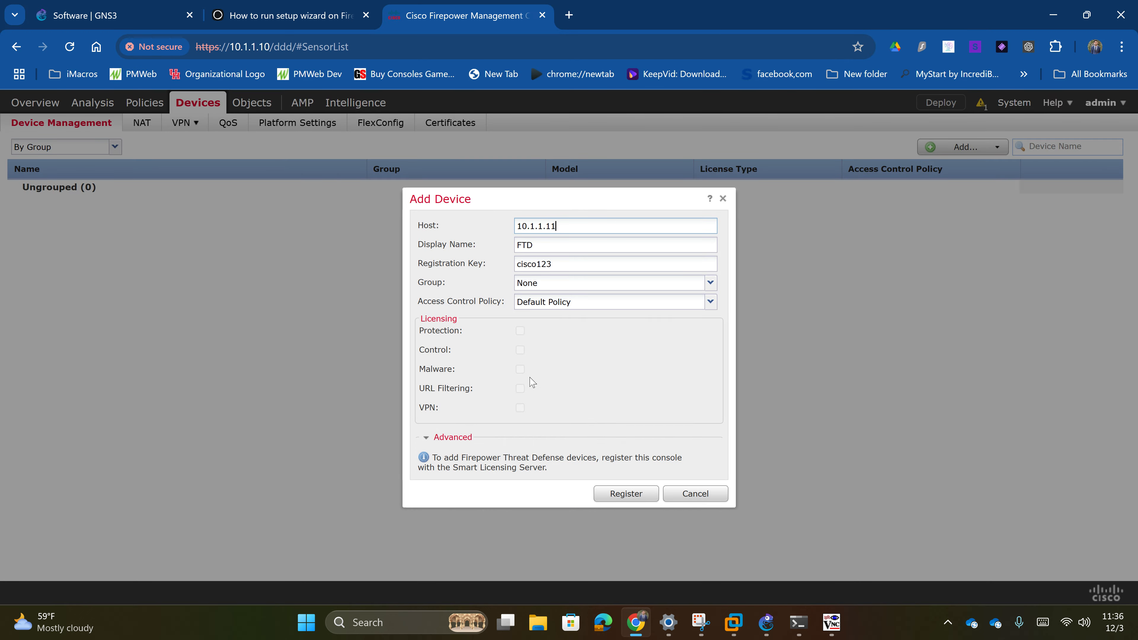
{"action": "left_click", "coordinate": [767, 623]}
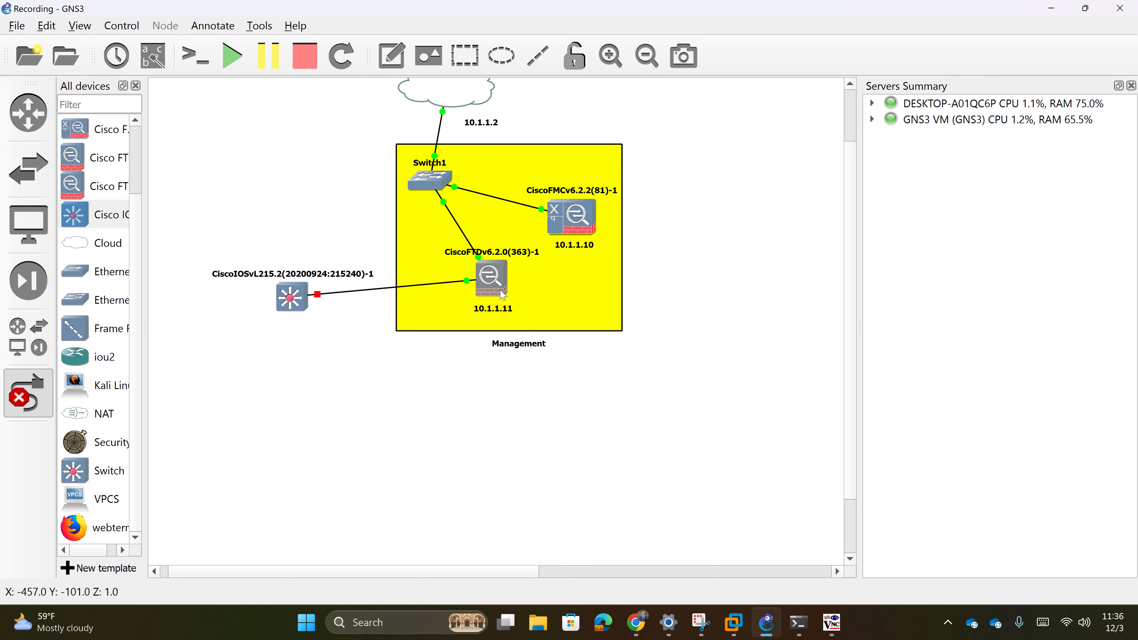
{"action": "left_click", "coordinate": [636, 622]}
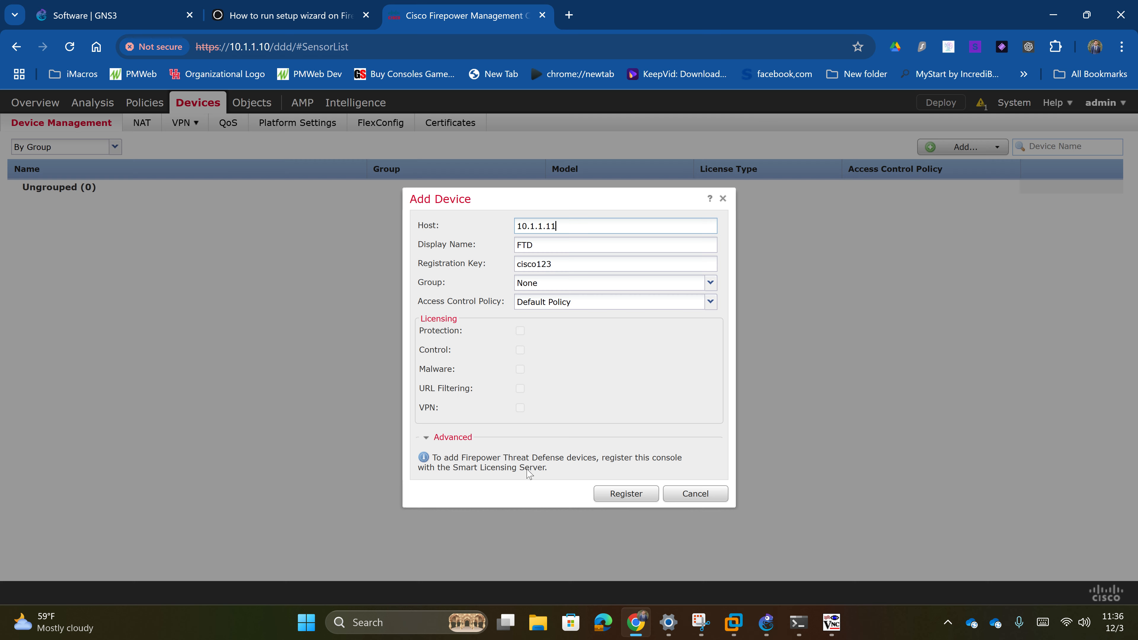
{"action": "left_click", "coordinate": [623, 496]}
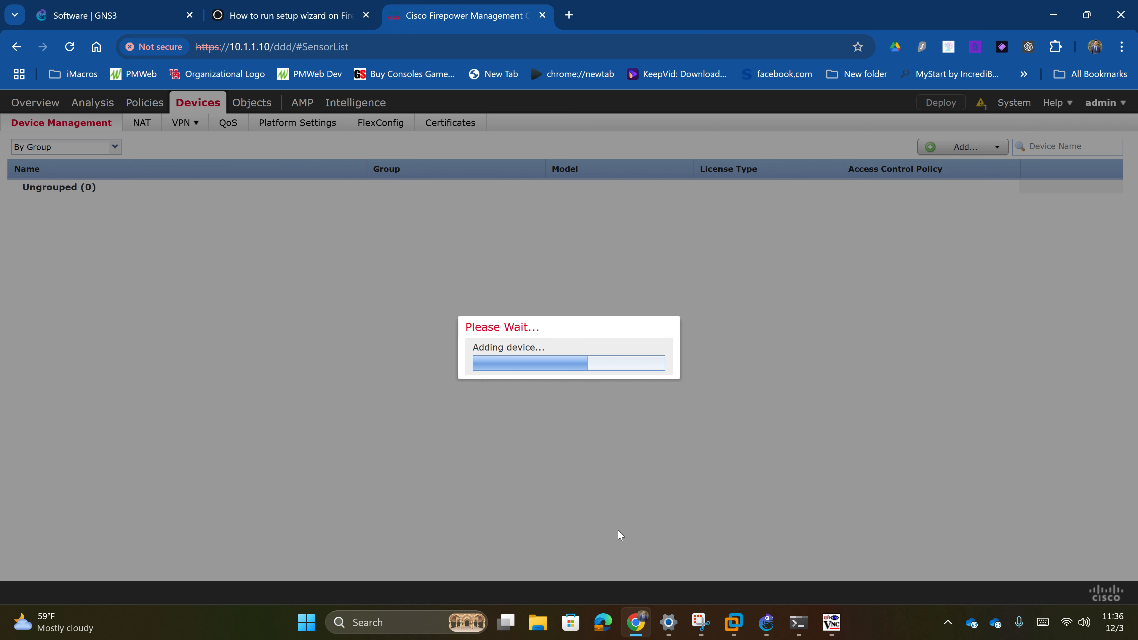
{"action": "mouse_move", "coordinate": [837, 625]}
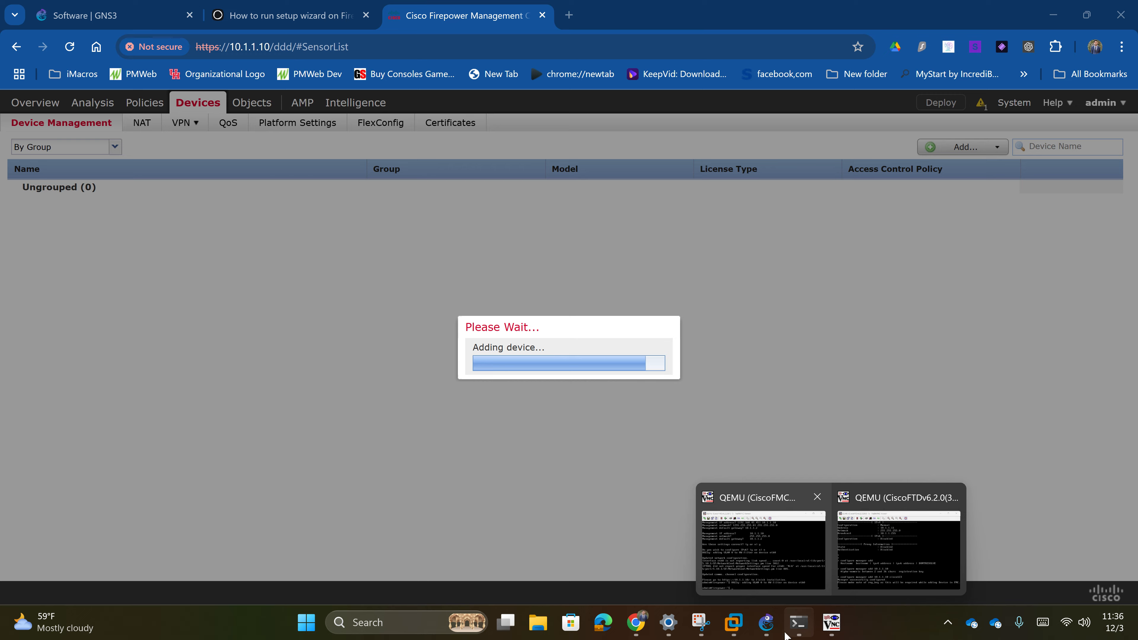
{"action": "left_click", "coordinate": [756, 615]}
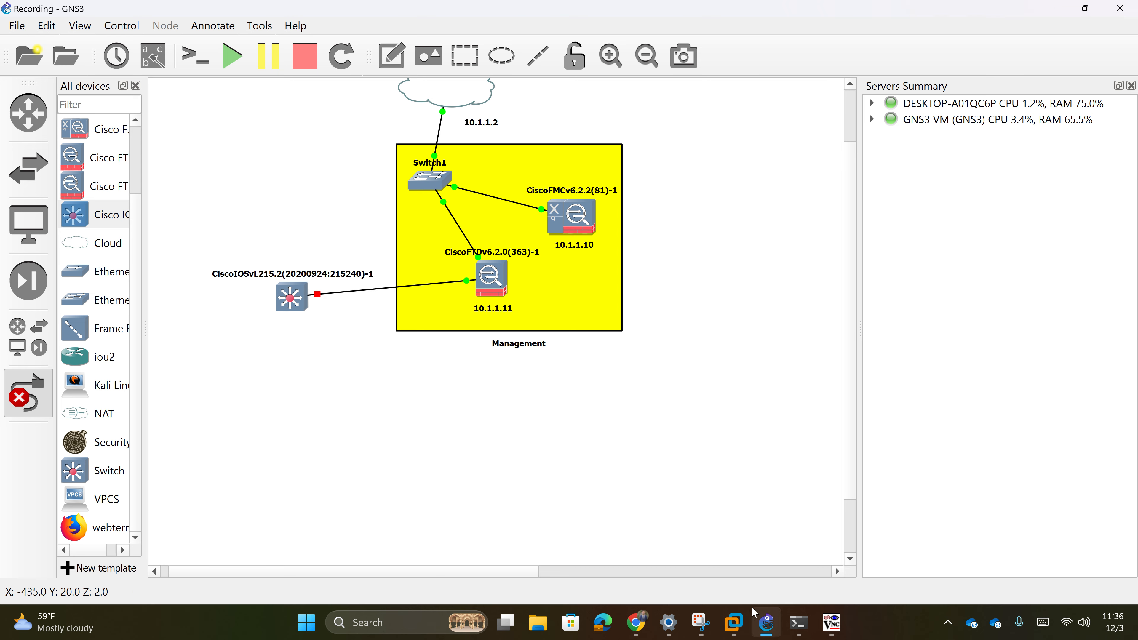
- Cancel a stray link and move the IOSvL2 switch up and to the right
{"action": "left_click", "coordinate": [301, 306]}
{"action": "left_click", "coordinate": [307, 308]}
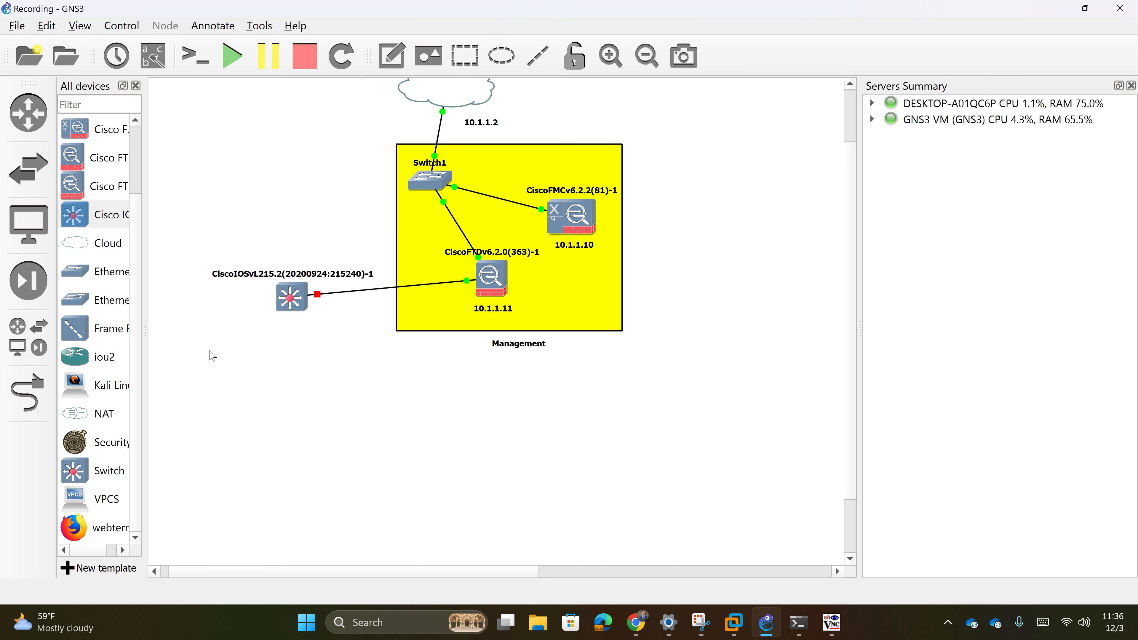
{"action": "left_click", "coordinate": [3, 398]}
{"action": "left_click_drag", "start_coordinate": [291, 303], "coordinate": [302, 292]}
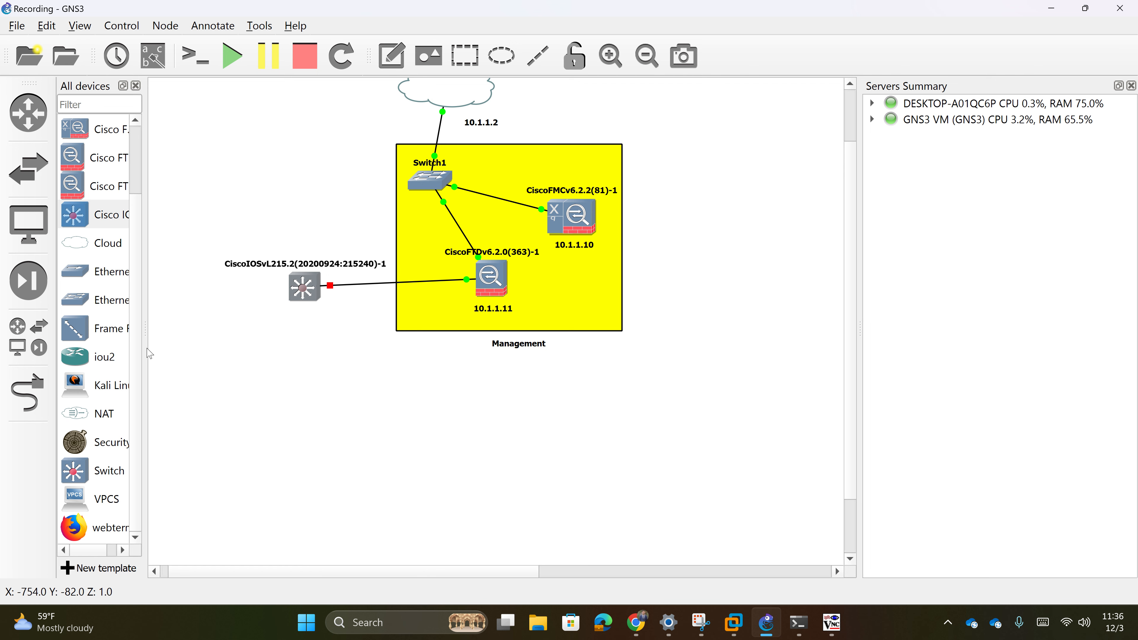
- Place a Kali Linux 2021.1 host below the switch, linking switch Gi0/1 to Kali eth0
{"action": "left_click_drag", "start_coordinate": [146, 350], "coordinate": [209, 351]}
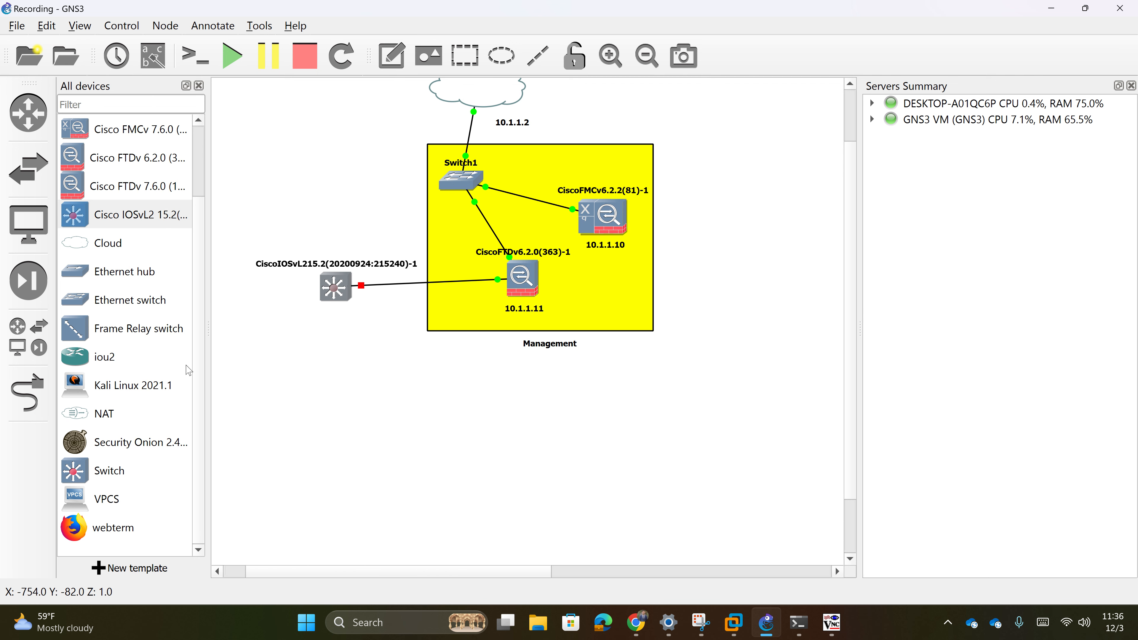
{"action": "left_click_drag", "start_coordinate": [135, 394], "coordinate": [354, 402]}
{"action": "left_click", "coordinate": [28, 392]}
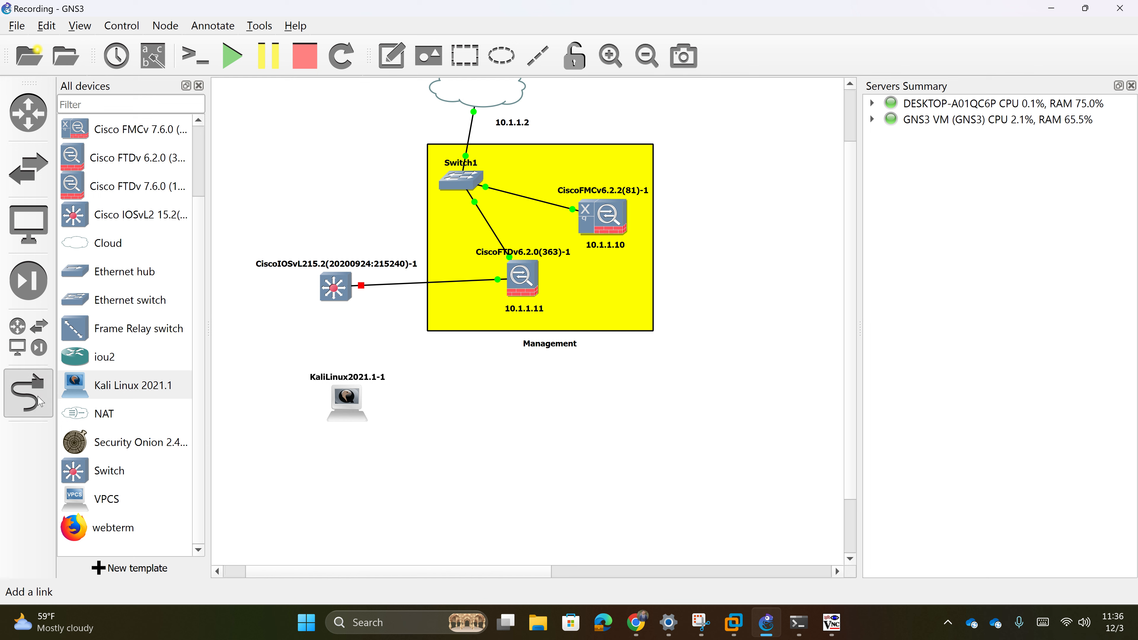
{"action": "left_click", "coordinate": [335, 294]}
{"action": "left_click", "coordinate": [356, 326]}
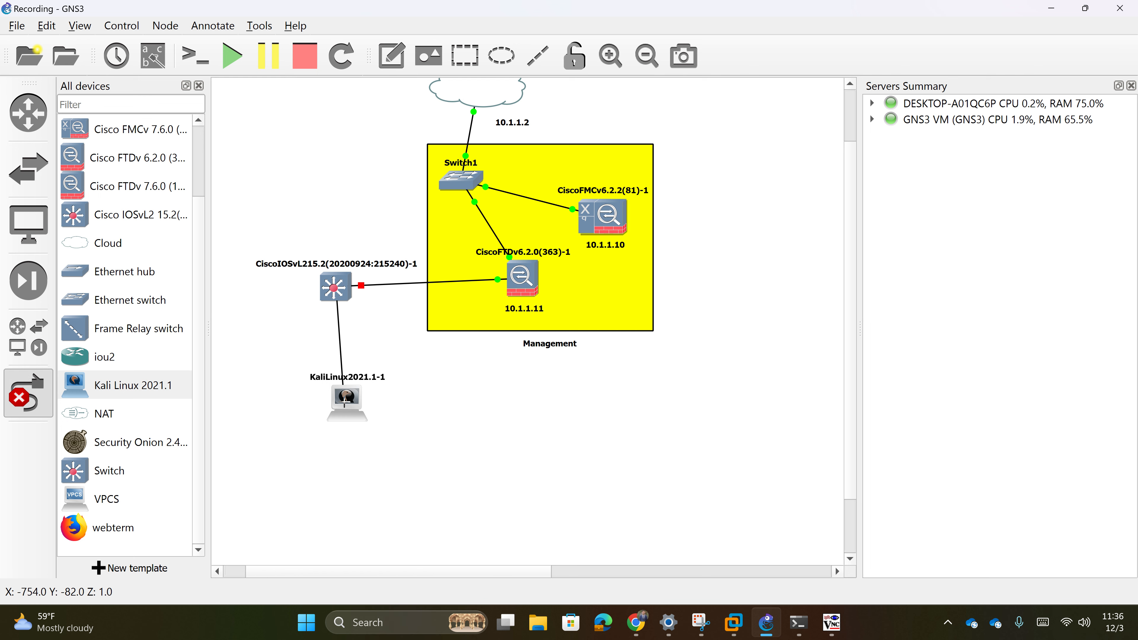
{"action": "left_click", "coordinate": [347, 399]}
{"action": "left_click", "coordinate": [369, 409]}
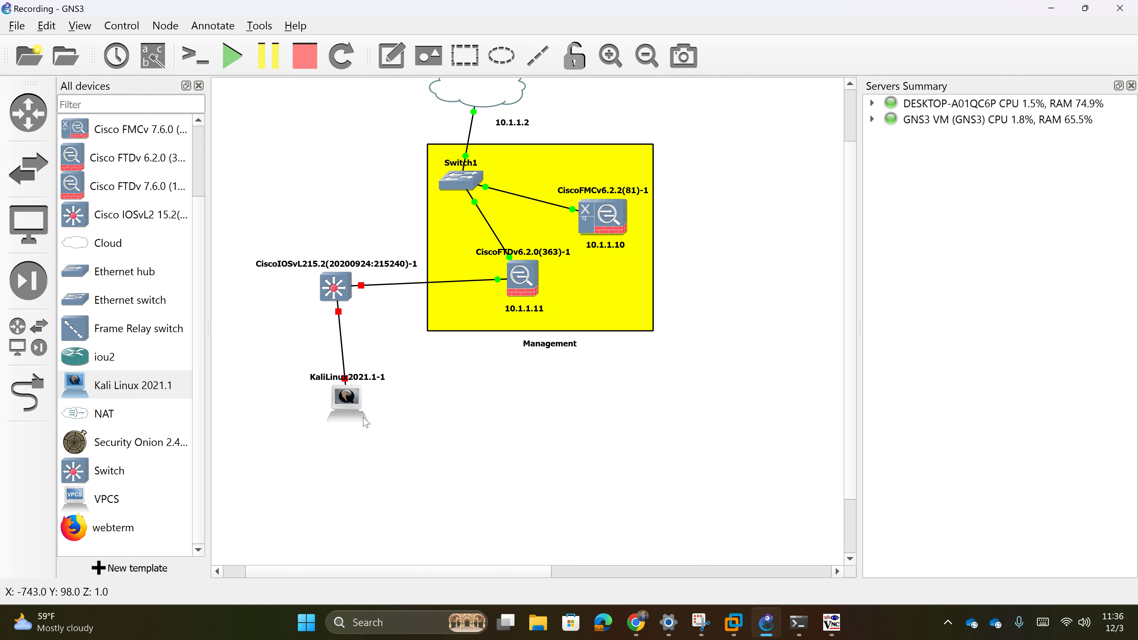
{"action": "left_click_drag", "start_coordinate": [361, 413], "coordinate": [354, 437]}
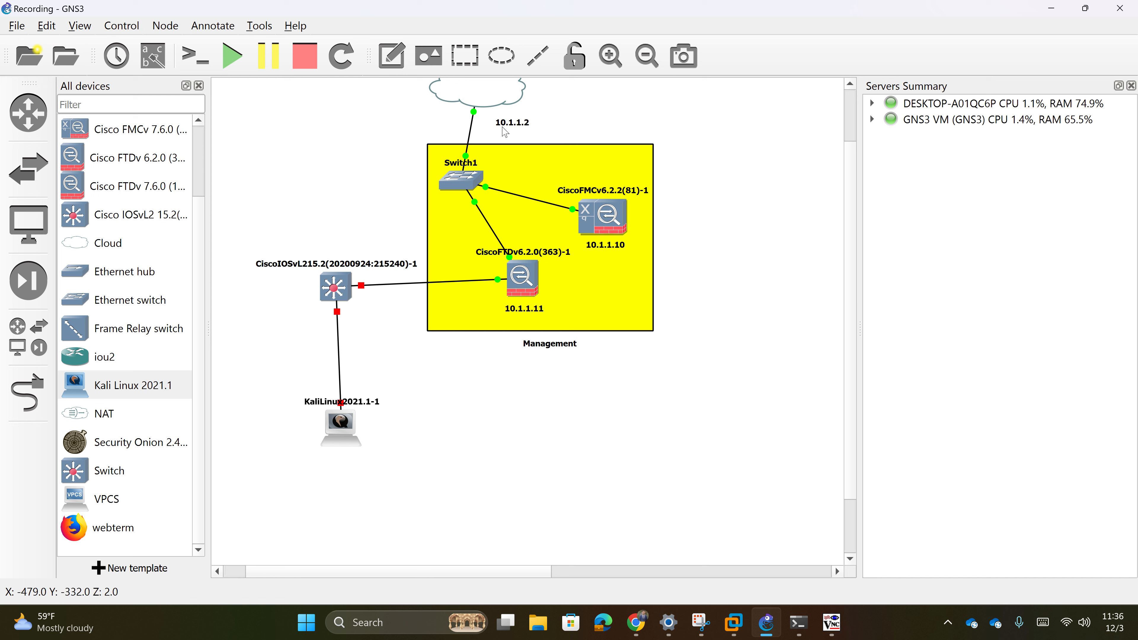
- Add a '192.168.2.10' note just beneath the Kali host, then switch back to FMC
{"action": "left_click", "coordinate": [392, 56]}
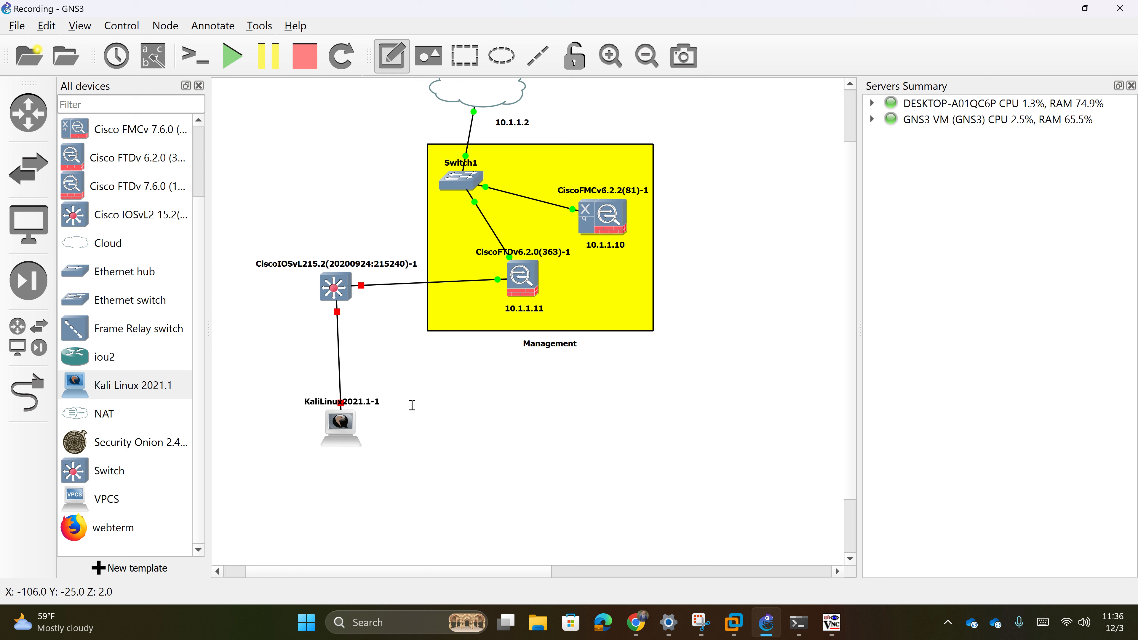
{"action": "left_click", "coordinate": [349, 462]}
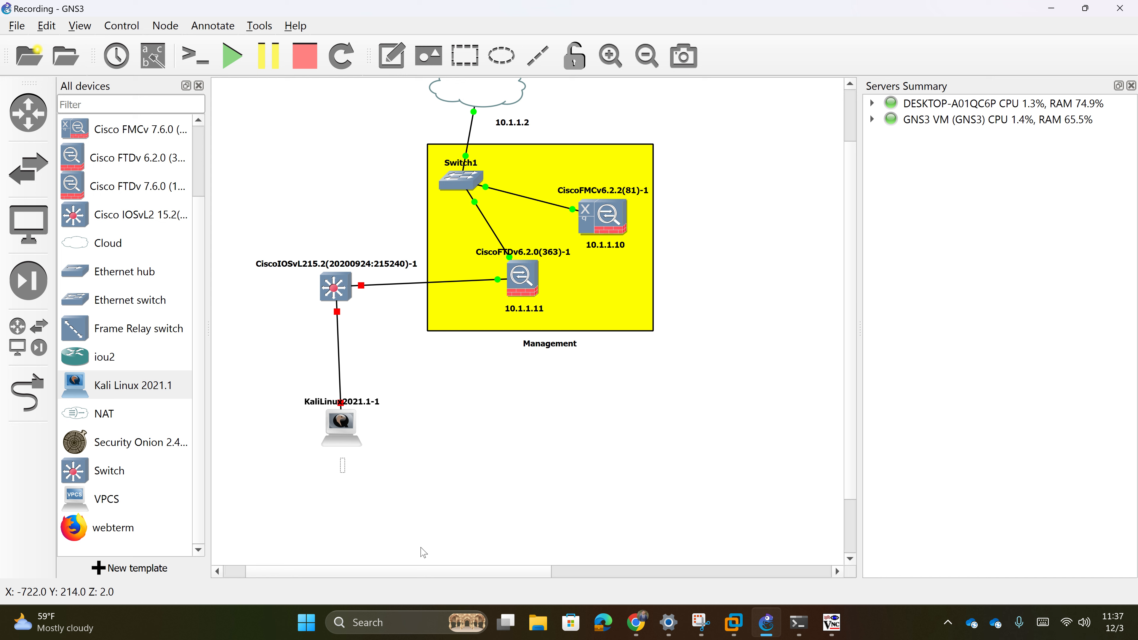
{"action": "type", "text": "192.168.1.10"}
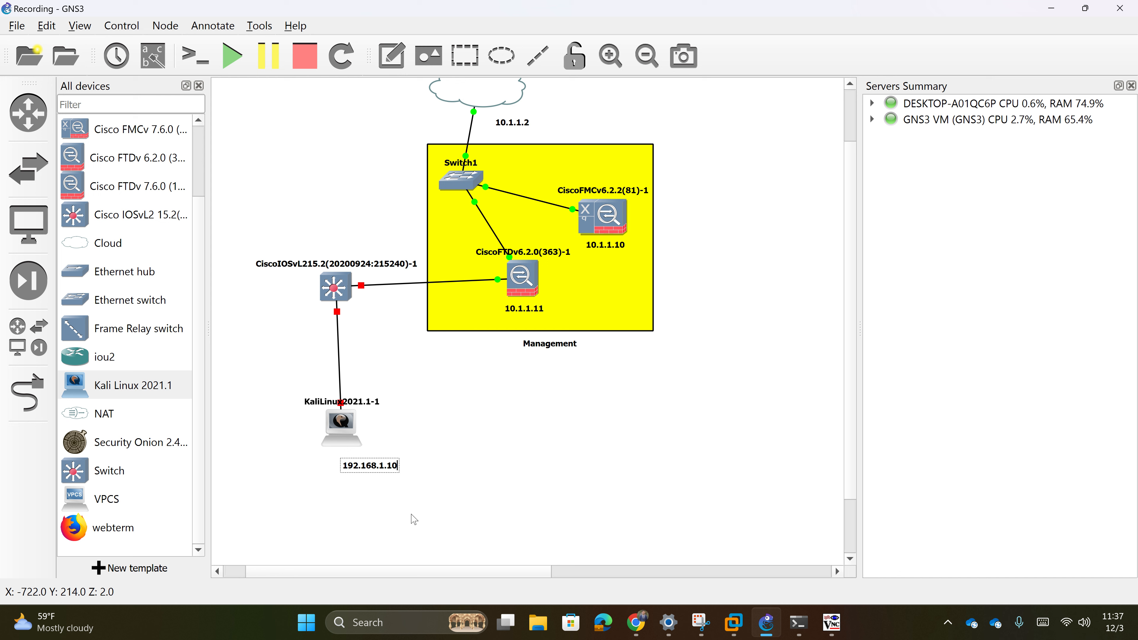
{"action": "double_click", "coordinate": [395, 466]}
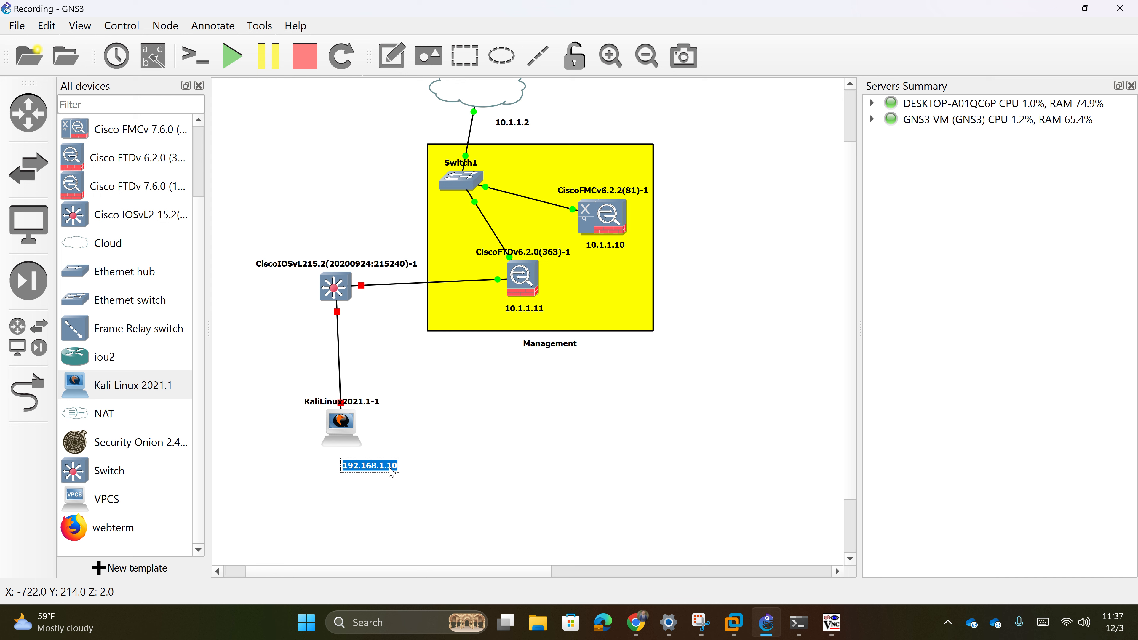
{"action": "left_click", "coordinate": [391, 469]}
{"action": "key", "text": "BackSpace"}
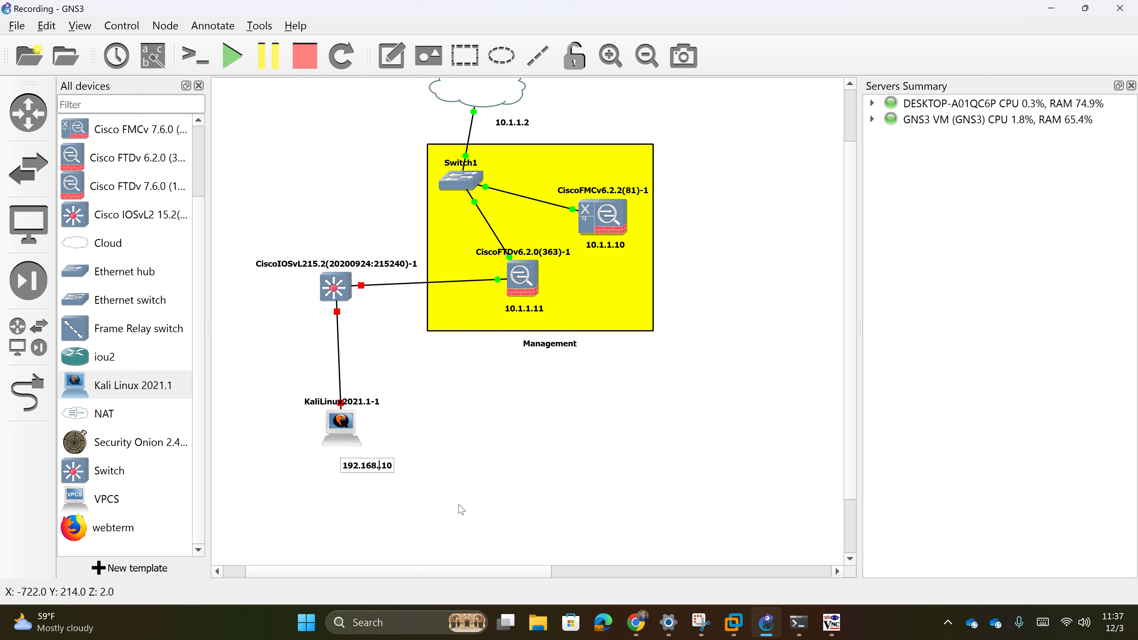
{"action": "type", "text": "1"}
{"action": "left_click_drag", "start_coordinate": [383, 469], "coordinate": [358, 457]}
{"action": "key", "text": "BackSpace"}
{"action": "type", "text": "2."}
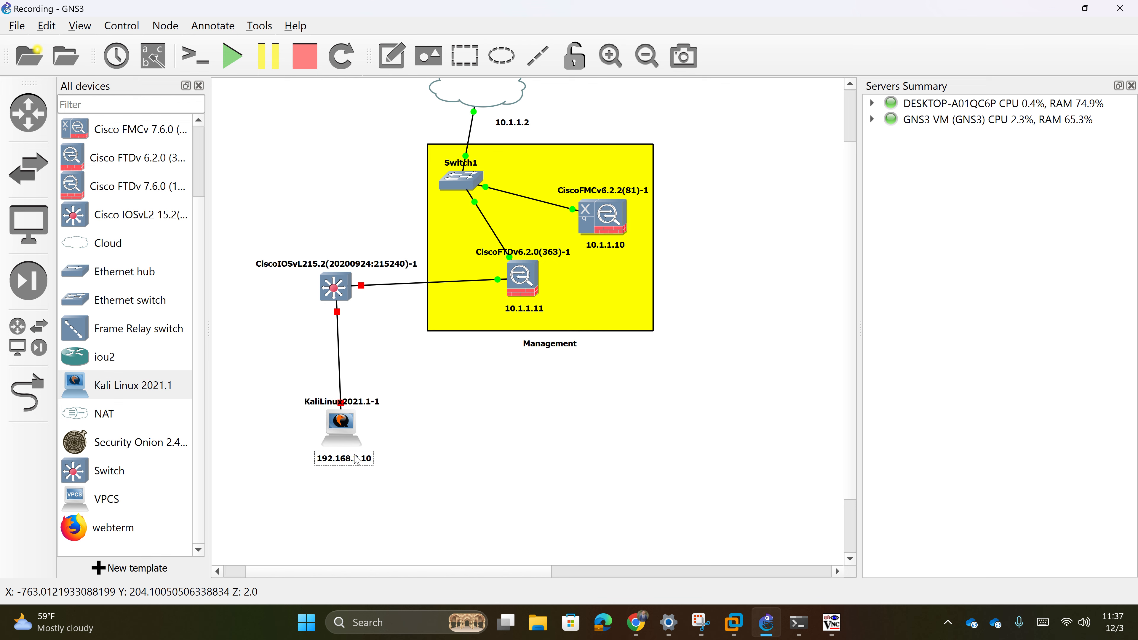
{"action": "left_click", "coordinate": [383, 418]}
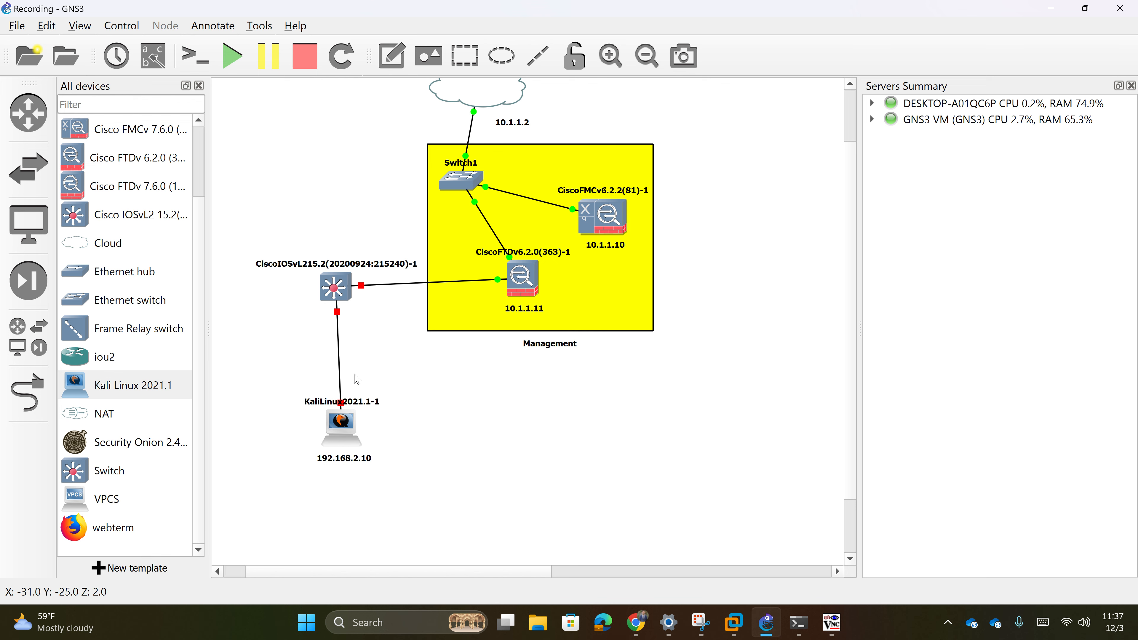
{"action": "left_click", "coordinate": [631, 623]}
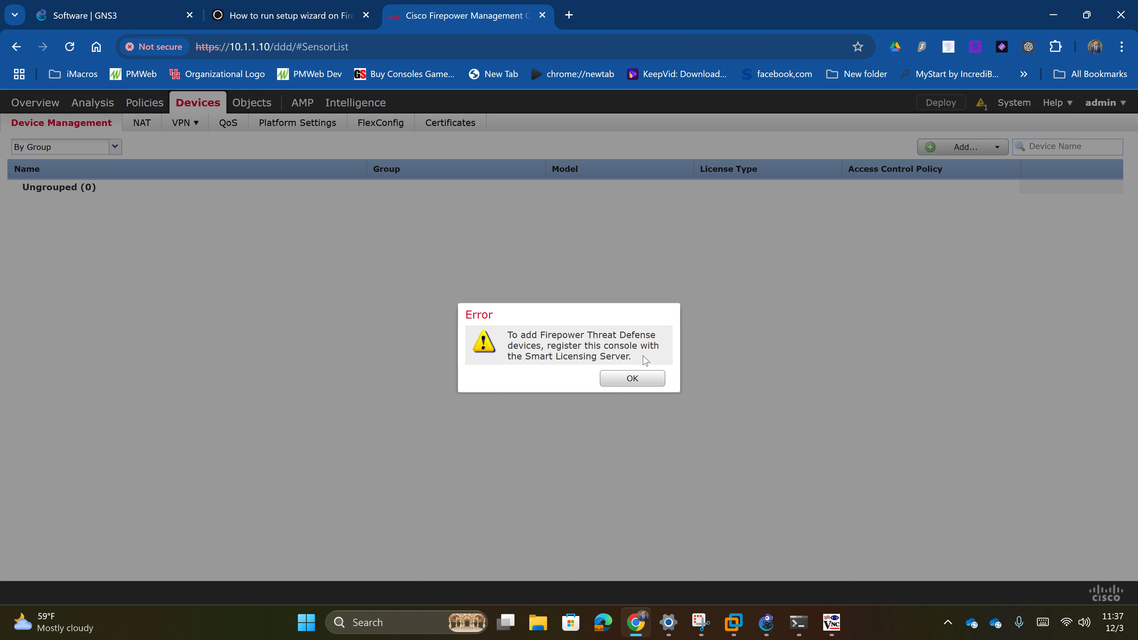
- Dismiss the licensing error and start the 90-day evaluation under System > Licenses > Smart Licenses
{"action": "left_click", "coordinate": [631, 377]}
{"action": "left_click", "coordinate": [703, 494]}
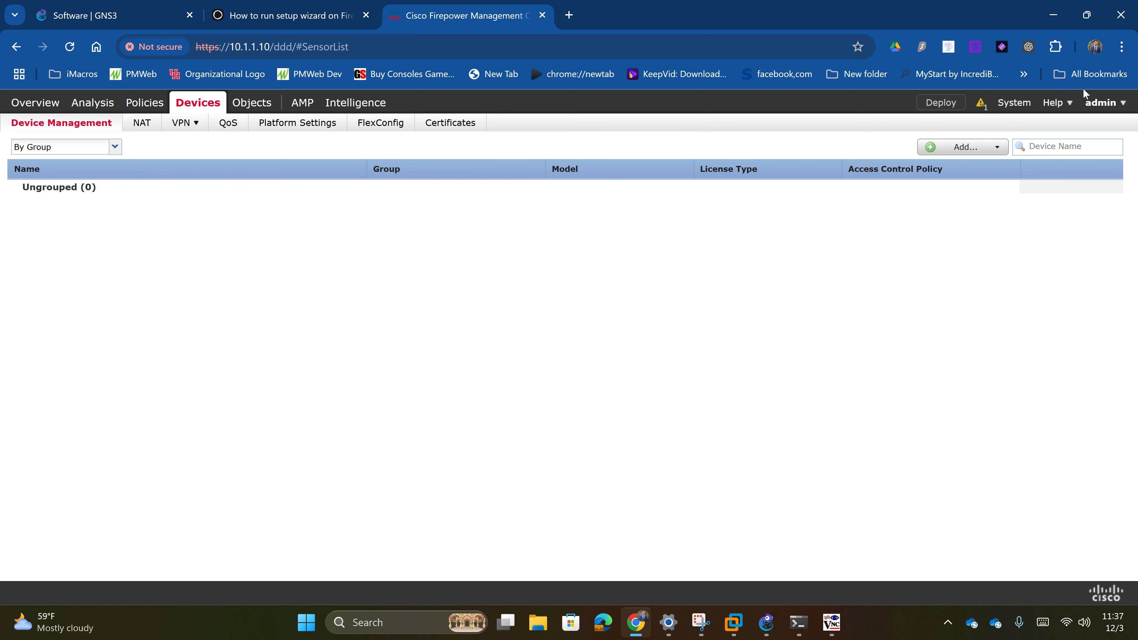
{"action": "left_click", "coordinate": [1013, 107]}
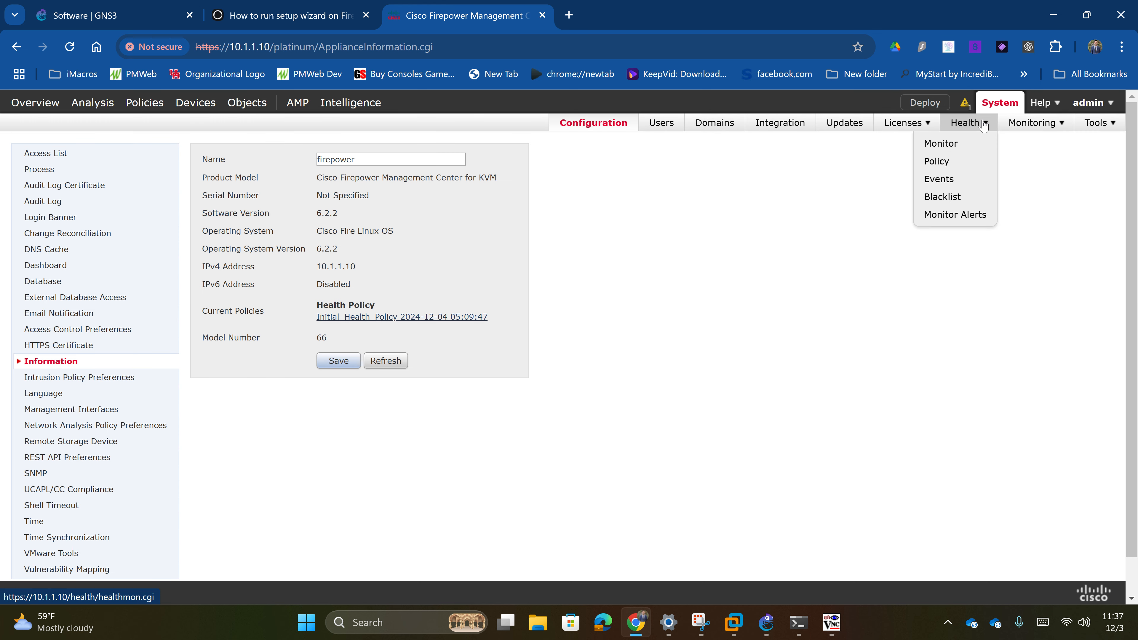
{"action": "mouse_move", "coordinate": [904, 144]}
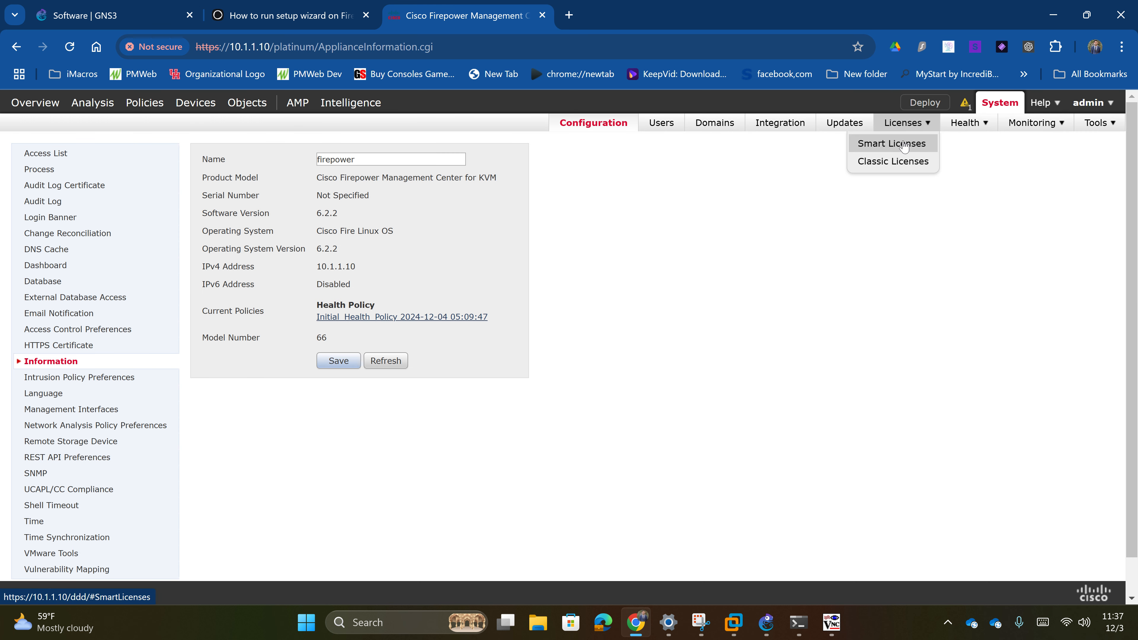
{"action": "left_click", "coordinate": [904, 145]}
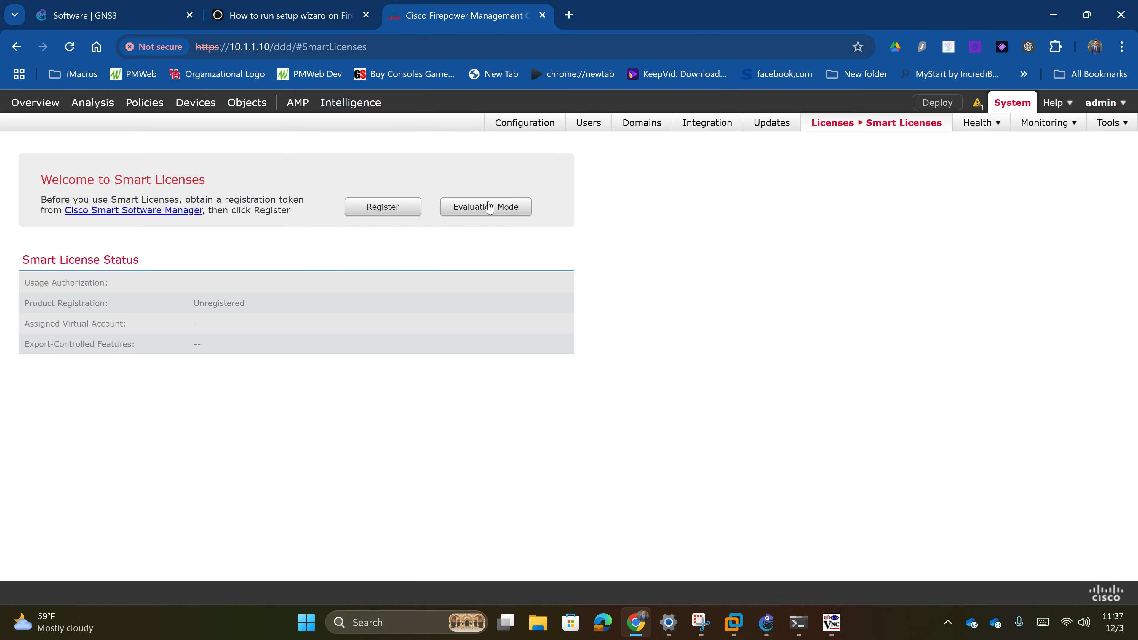
{"action": "left_click", "coordinate": [488, 207]}
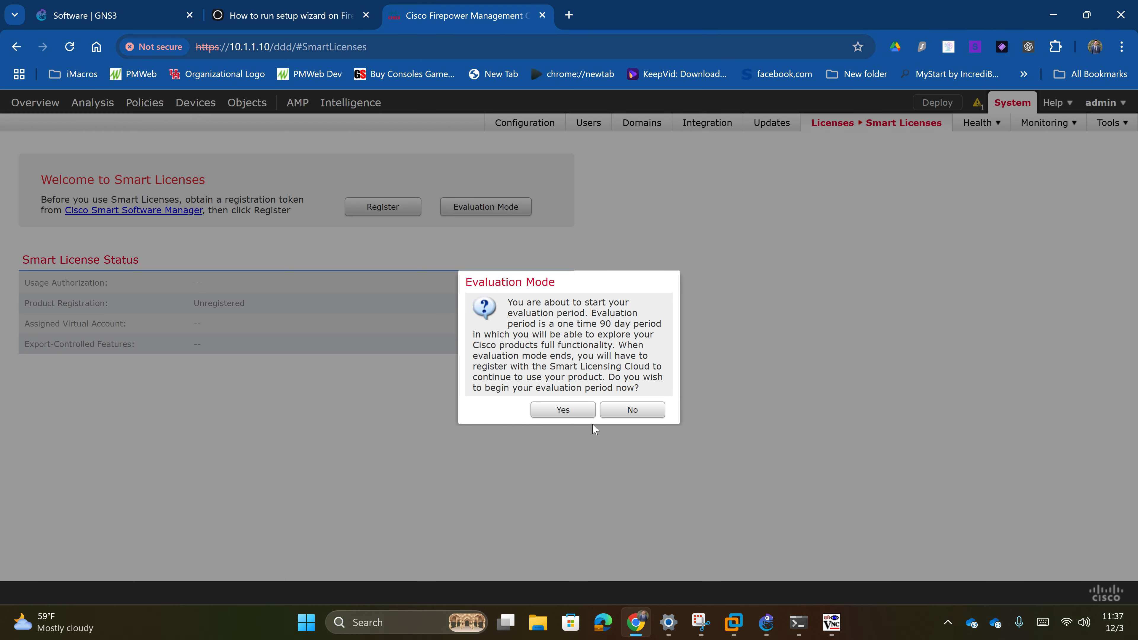
{"action": "left_click", "coordinate": [566, 410]}
{"action": "scroll", "coordinate": [437, 370], "scroll_direction": "down", "scroll_amount": 2}
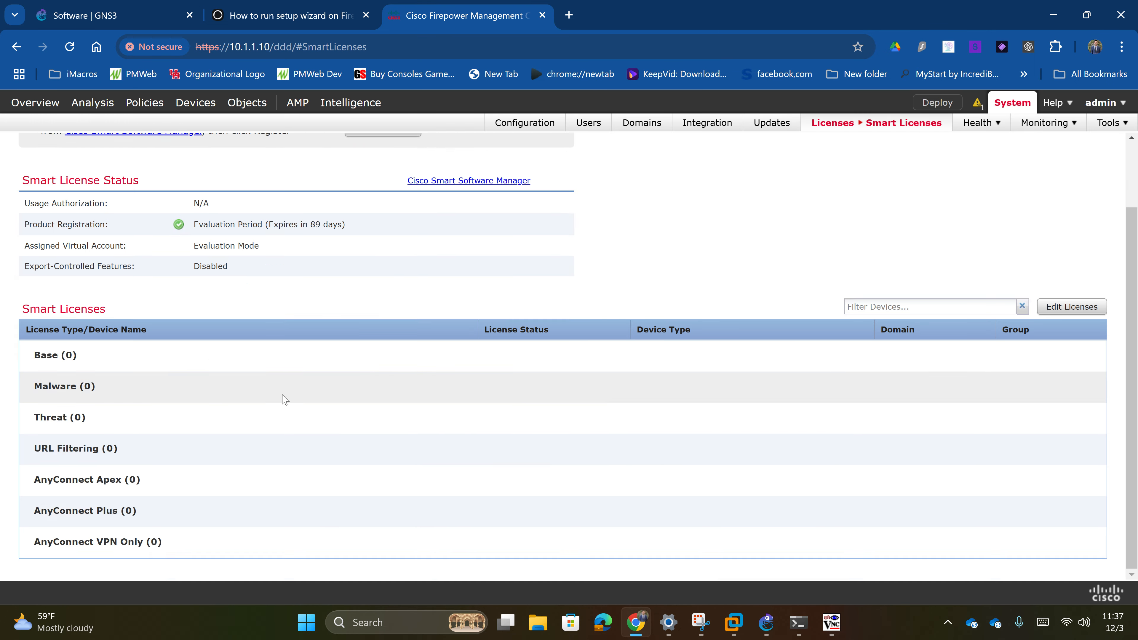
{"action": "scroll", "coordinate": [284, 398], "scroll_direction": "up", "scroll_amount": 2}
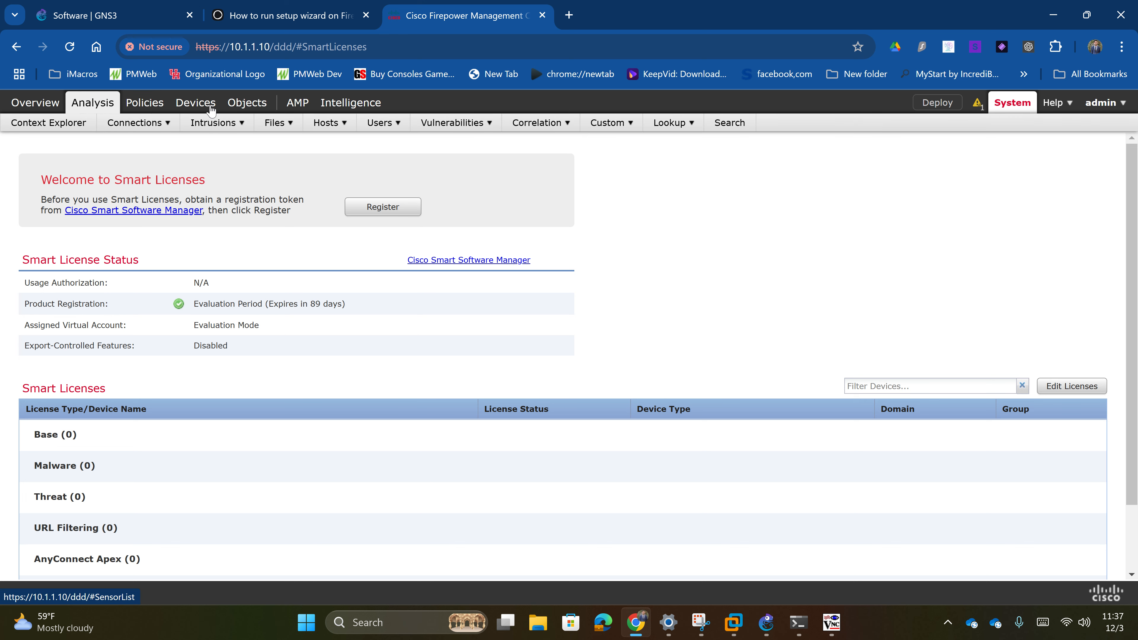
- Add a device with host 10.1.1.11, display name FTD, and the registration key
{"action": "left_click", "coordinate": [195, 102]}
{"action": "left_click", "coordinate": [977, 152]}
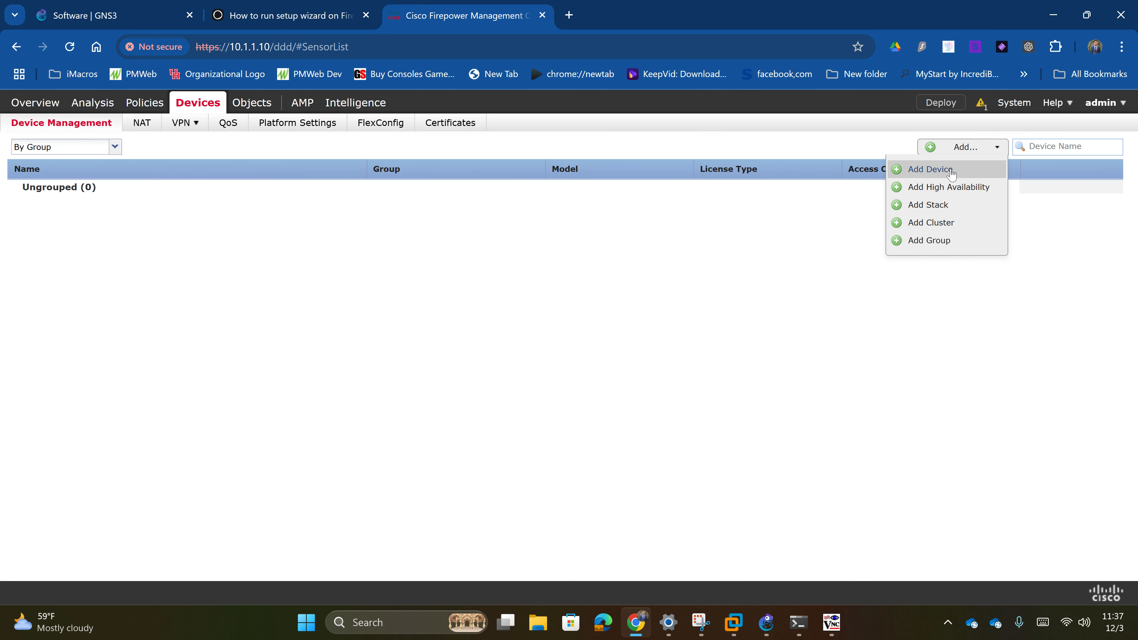
{"action": "left_click", "coordinate": [929, 168]}
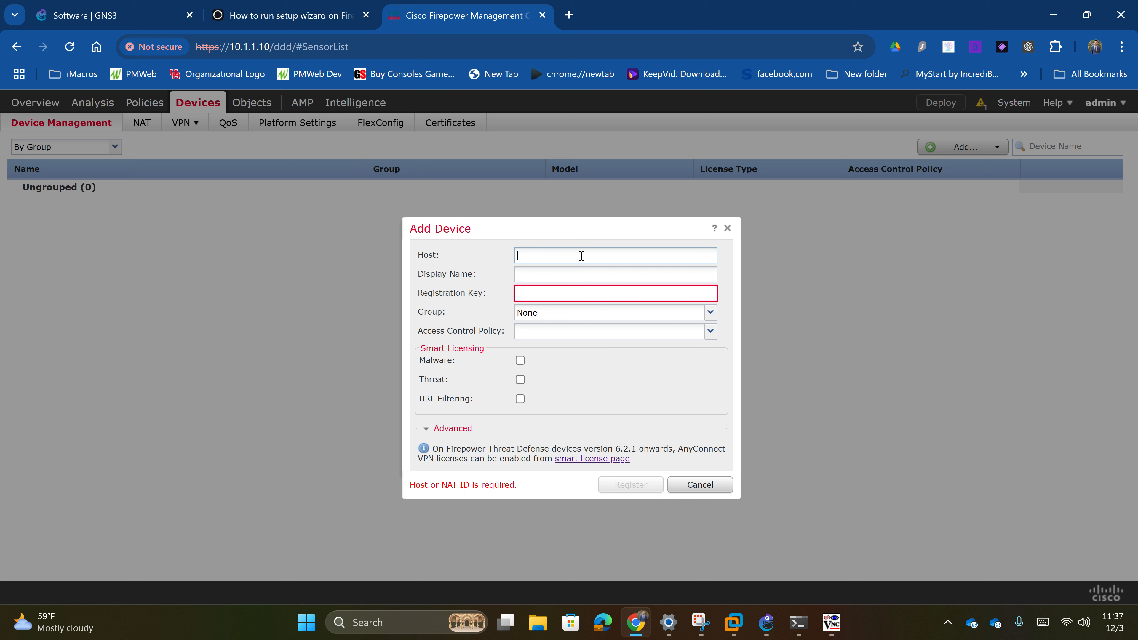
{"action": "type", "text": "10.1.1.11"}
{"action": "key", "text": "Tab"}
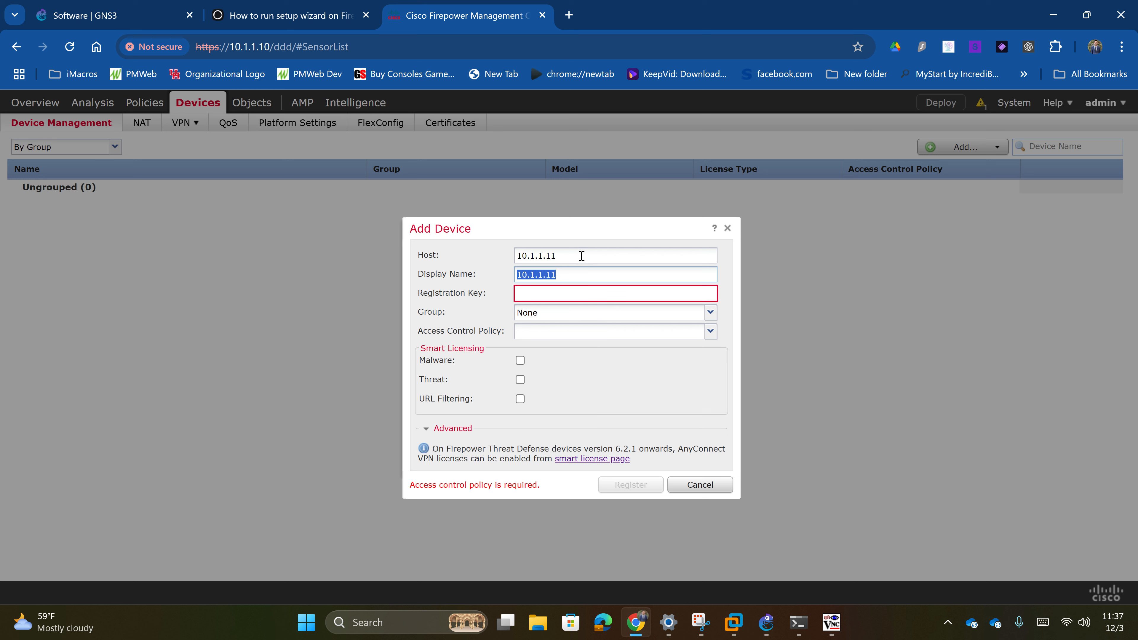
{"action": "type", "text": "FTD"}
{"action": "left_click", "coordinate": [589, 289]}
{"action": "type", "text": "cisco12"}
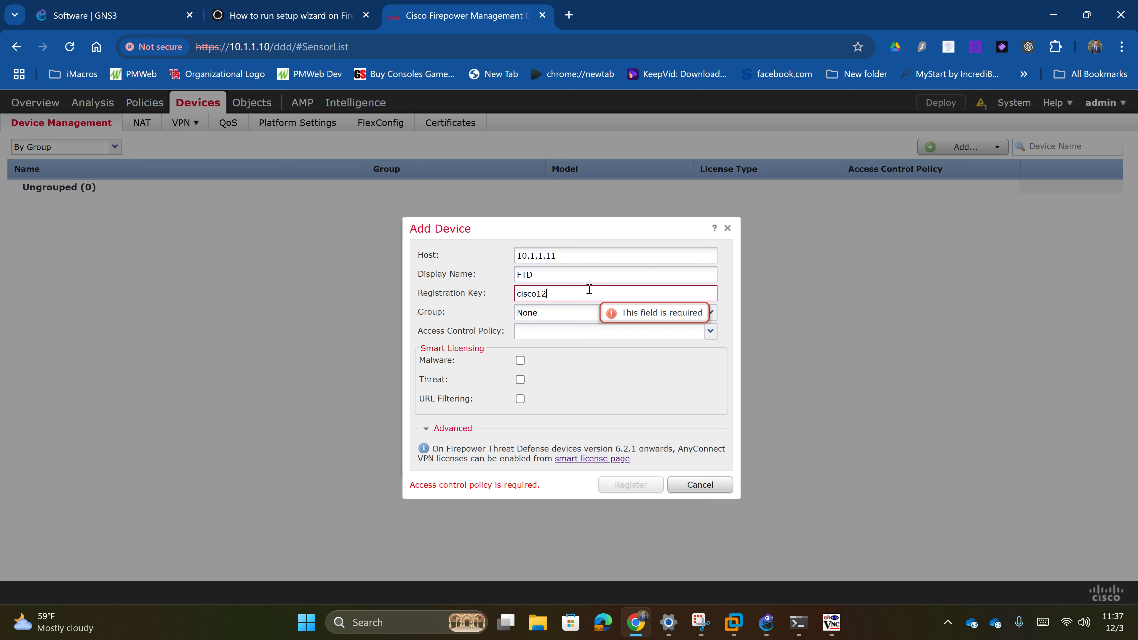
{"action": "type", "text": "3"}
- Assign Default Policy, enable Malware, Threat and URL Filtering licenses, and register the FTD
{"action": "left_click", "coordinate": [574, 331]}
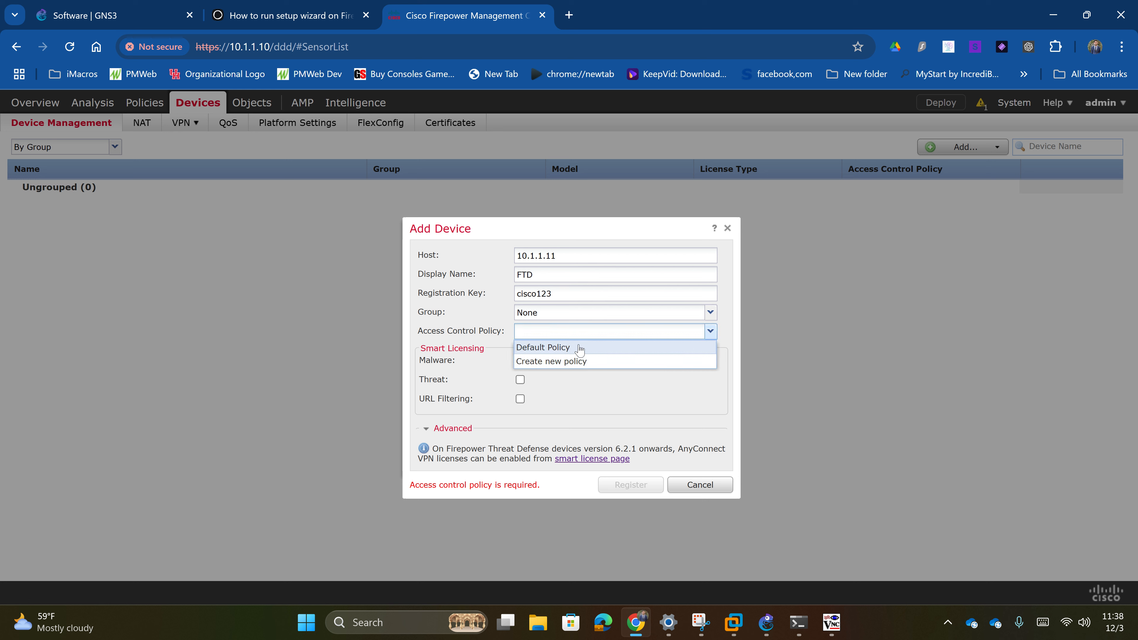
{"action": "left_click", "coordinate": [579, 348]}
{"action": "left_click", "coordinate": [520, 360]}
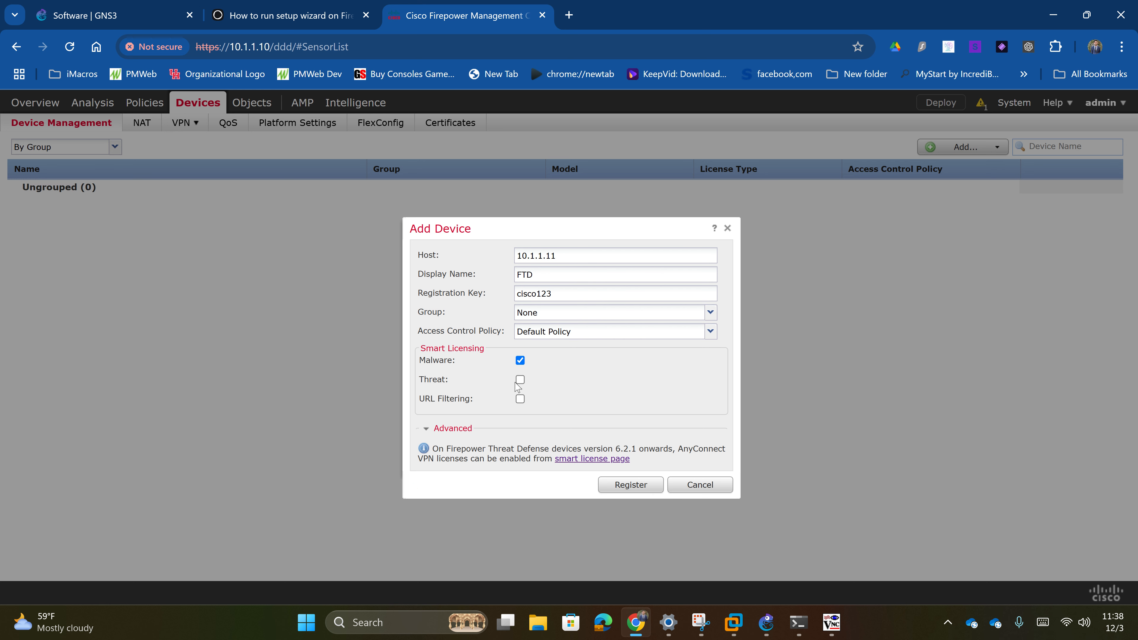
{"action": "left_click", "coordinate": [520, 380]}
{"action": "left_click", "coordinate": [519, 398]}
{"action": "left_click", "coordinate": [630, 484]}
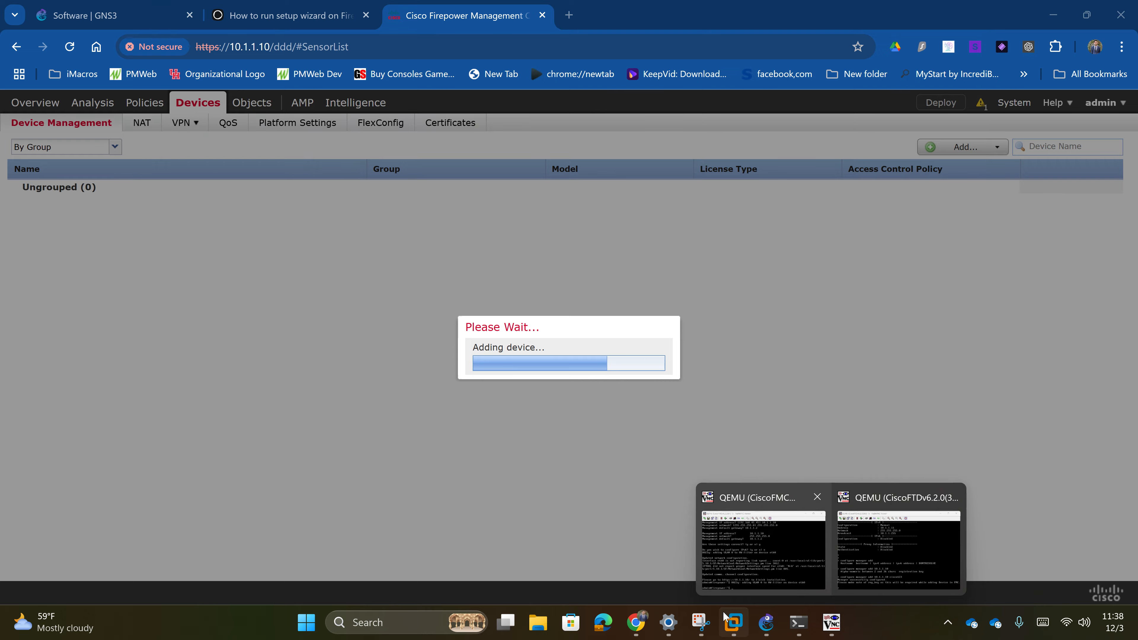
{"action": "left_click", "coordinate": [766, 622]}
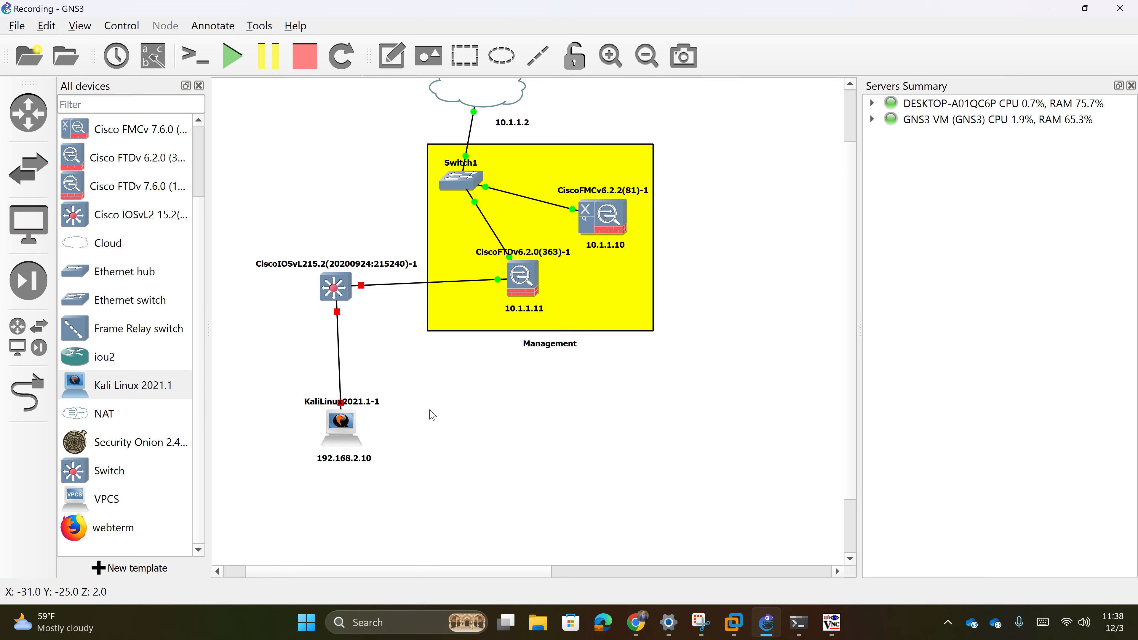
- Rearrange the Management area so Switch1, FMC and FTD sit inside it, with the cloud above
{"action": "scroll", "coordinate": [425, 571], "scroll_direction": "left", "scroll_amount": 2}
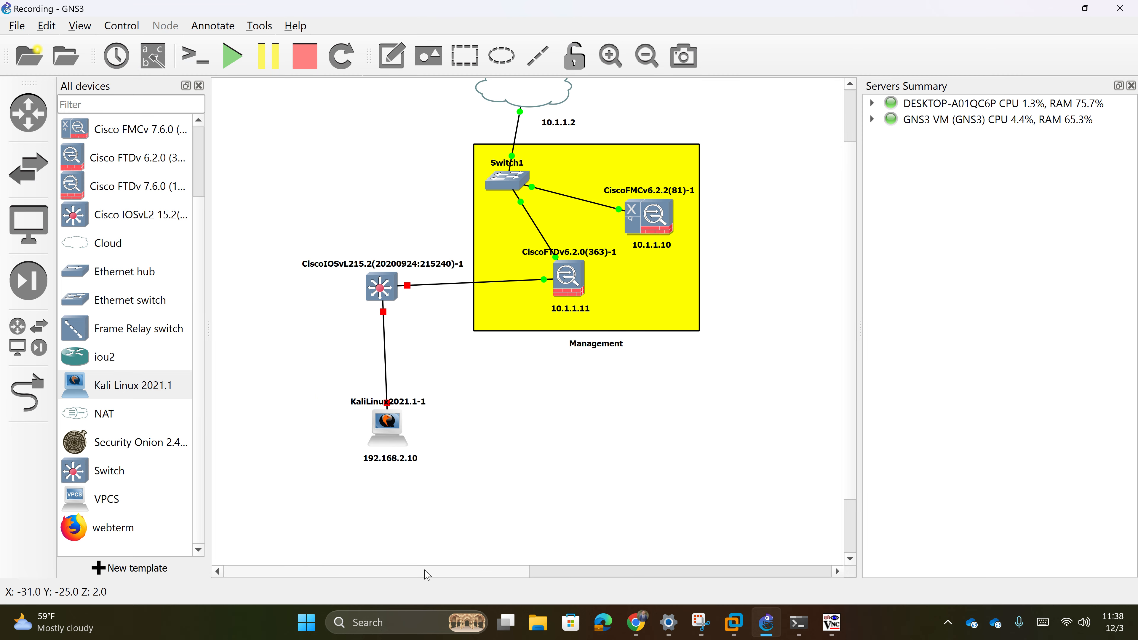
{"action": "left_click_drag", "start_coordinate": [641, 282], "coordinate": [756, 305]}
{"action": "left_click_drag", "start_coordinate": [538, 100], "coordinate": [713, 101]}
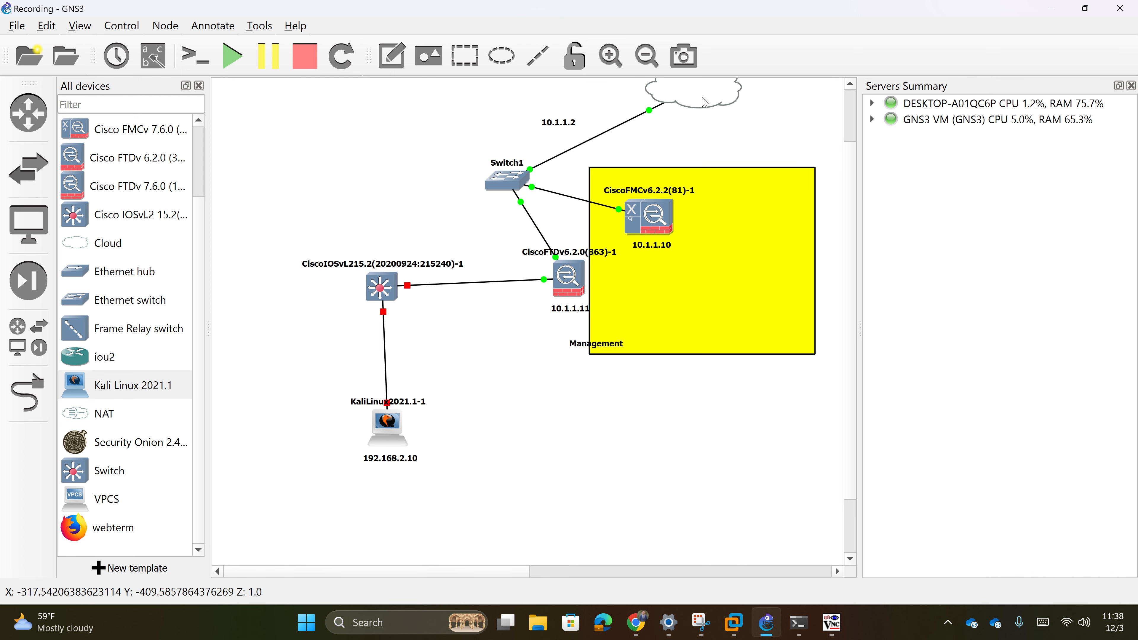
{"action": "left_click_drag", "start_coordinate": [521, 179], "coordinate": [758, 287]}
{"action": "left_click_drag", "start_coordinate": [575, 287], "coordinate": [672, 312]}
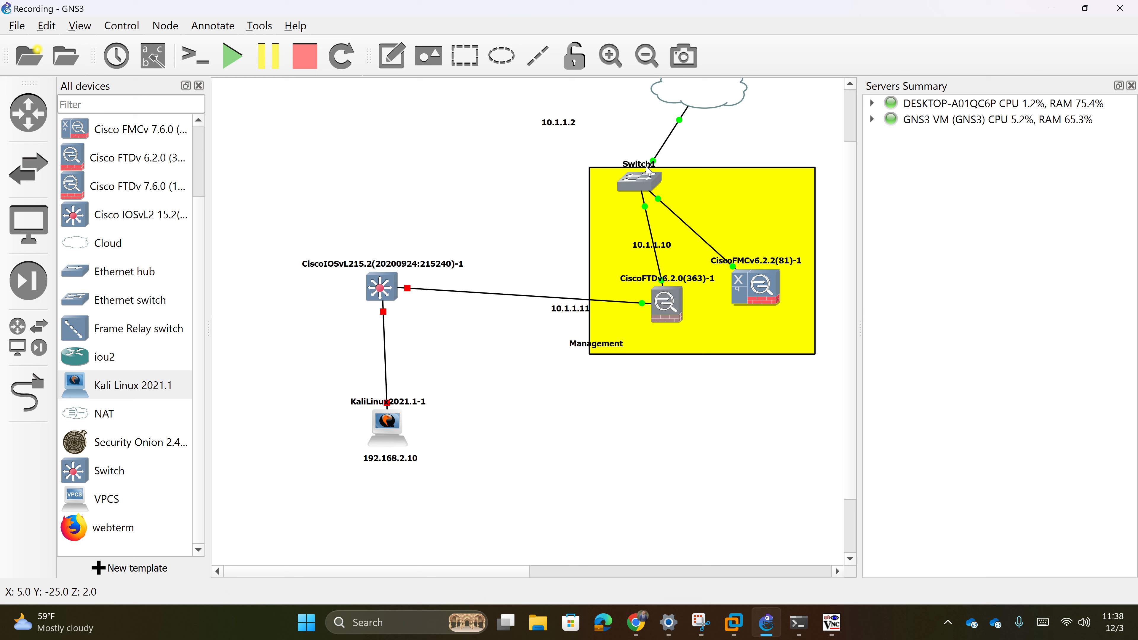
{"action": "left_click_drag", "start_coordinate": [639, 181], "coordinate": [686, 196]}
{"action": "left_click_drag", "start_coordinate": [751, 336], "coordinate": [761, 340]}
{"action": "left_click_drag", "start_coordinate": [757, 300], "coordinate": [775, 313]}
{"action": "left_click_drag", "start_coordinate": [670, 316], "coordinate": [685, 322]}
{"action": "left_click_drag", "start_coordinate": [704, 115], "coordinate": [729, 137]}
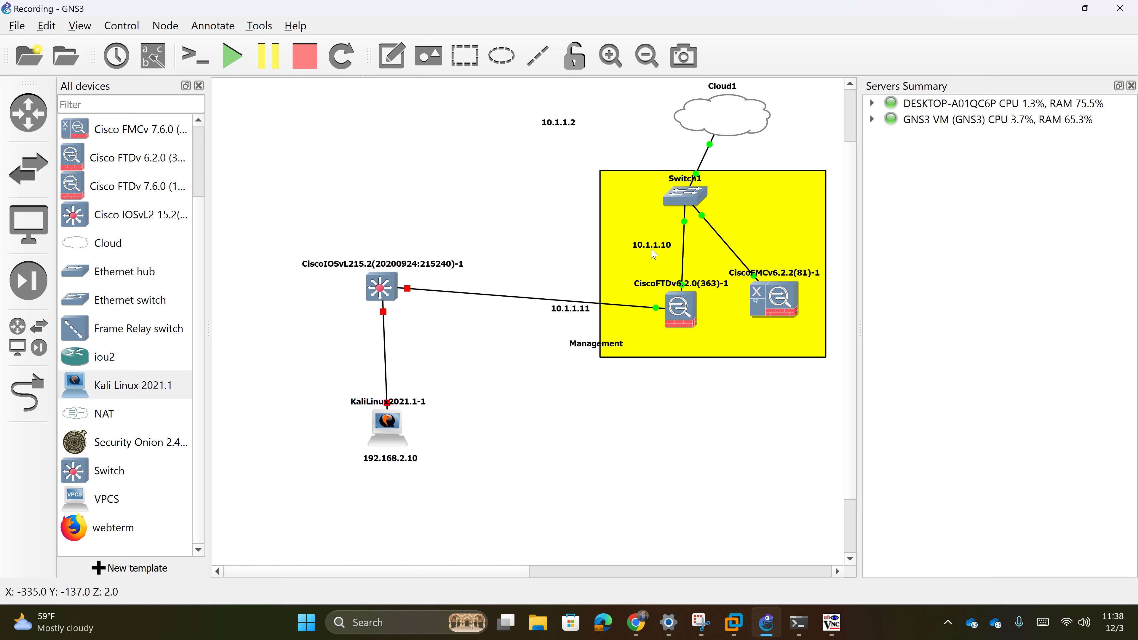
- Put the 10.1.1.10 and 10.1.1.11 labels under their devices and reposition the Management label, switch and Kali
{"action": "left_click_drag", "start_coordinate": [654, 255], "coordinate": [784, 337]}
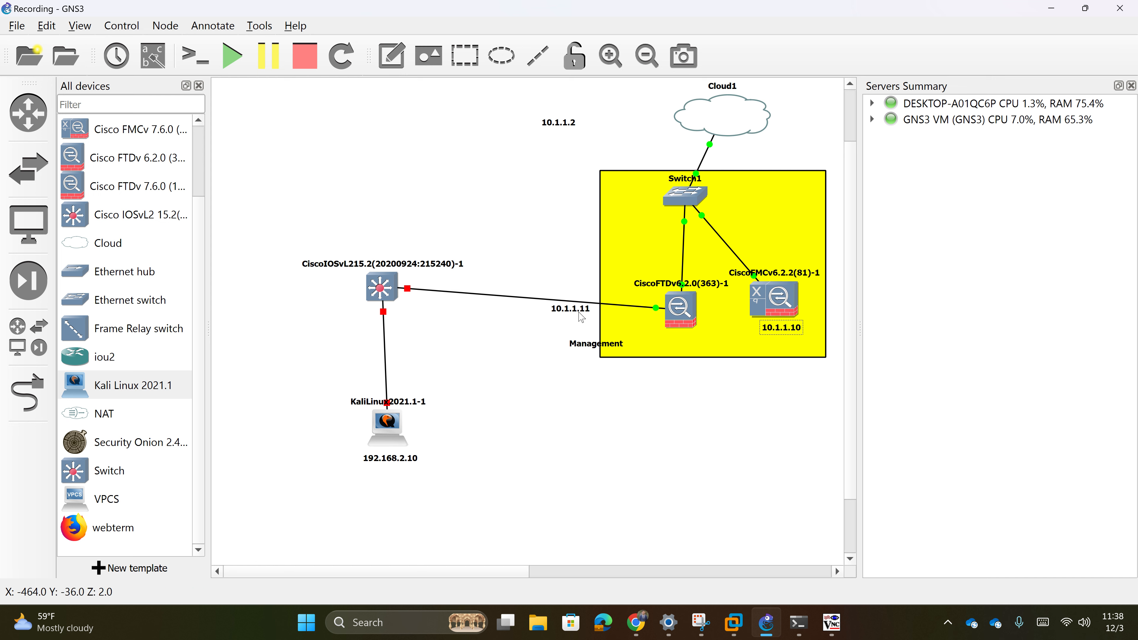
{"action": "left_click_drag", "start_coordinate": [581, 318], "coordinate": [705, 348]}
{"action": "left_click", "coordinate": [581, 349]}
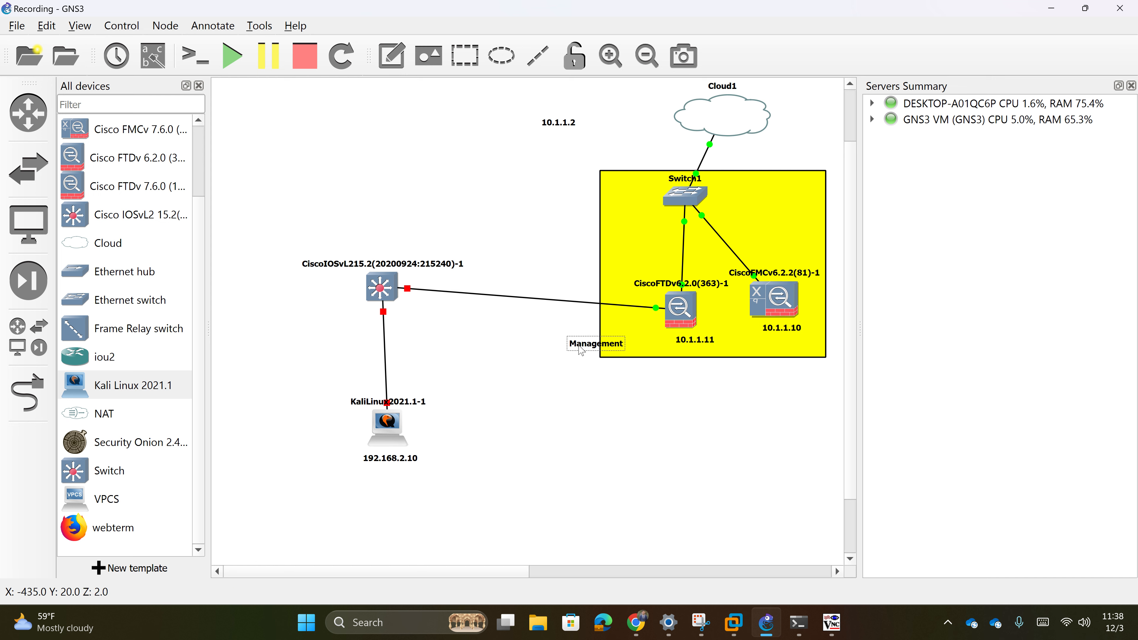
{"action": "left_click_drag", "start_coordinate": [581, 349], "coordinate": [717, 378]}
{"action": "left_click_drag", "start_coordinate": [386, 290], "coordinate": [459, 313]}
{"action": "left_click_drag", "start_coordinate": [387, 437], "coordinate": [451, 501]}
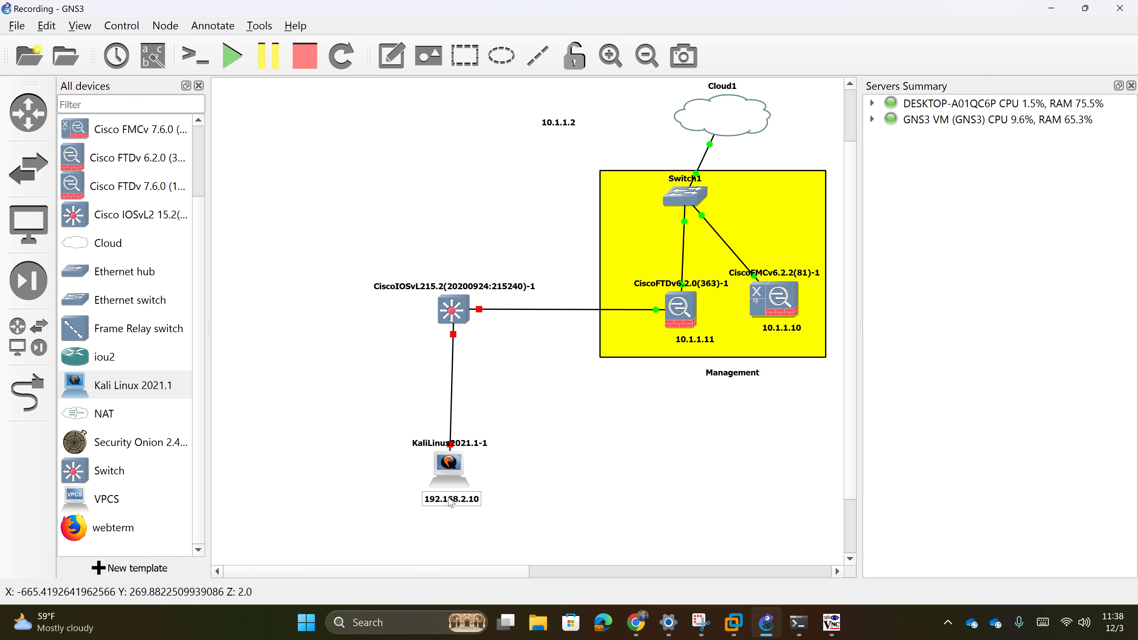
{"action": "left_click", "coordinate": [575, 493]}
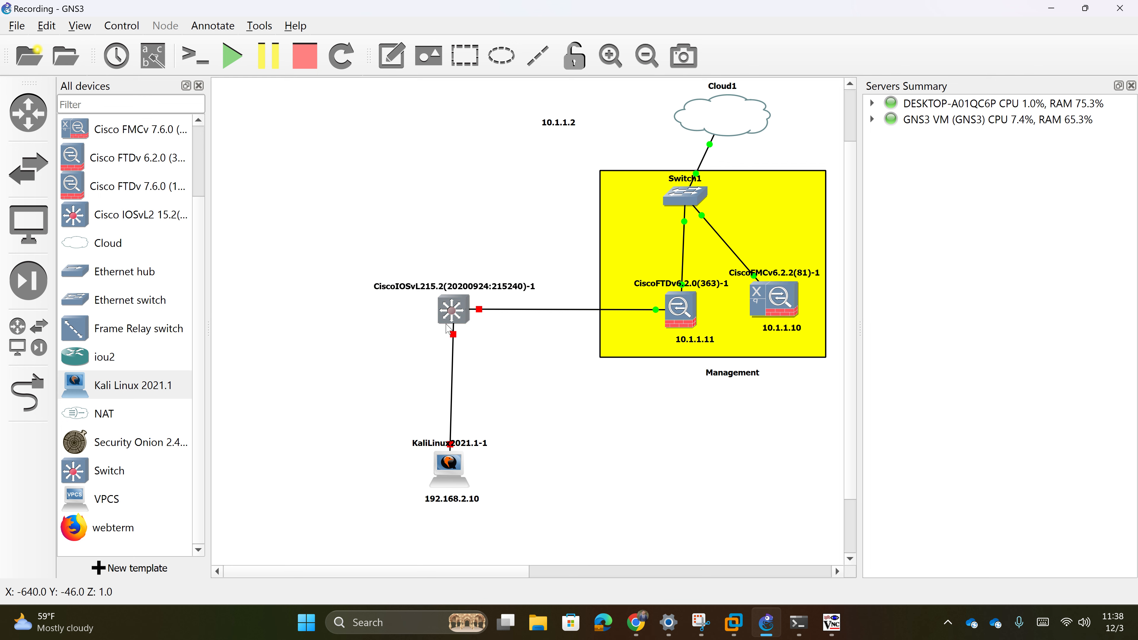
{"action": "mouse_move", "coordinate": [448, 327]}
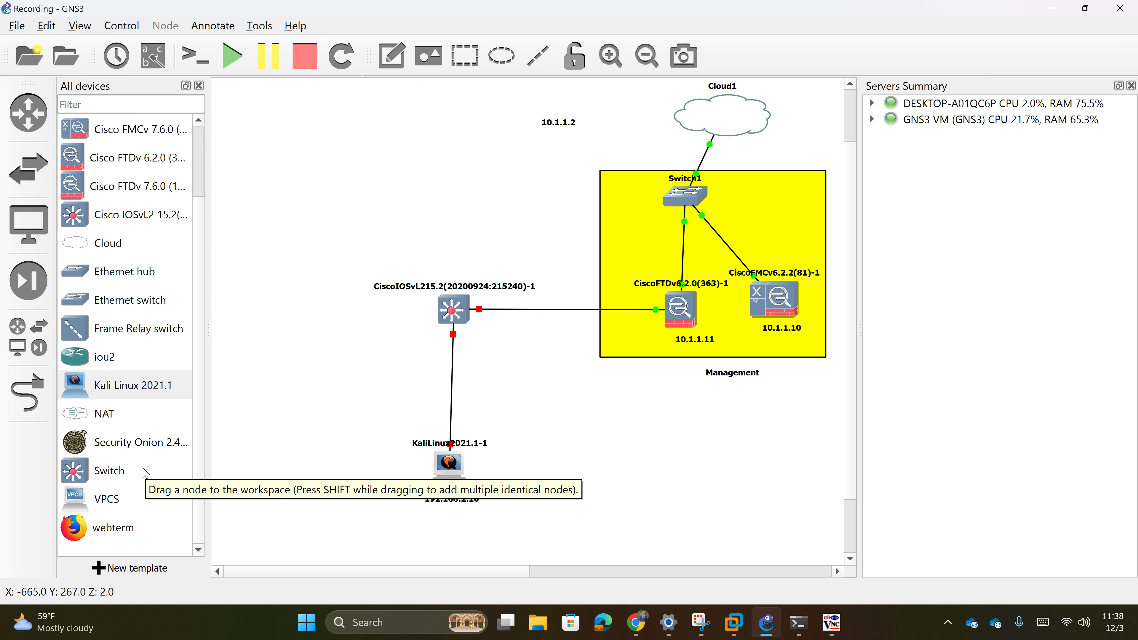
- Add VPCS hosts PC1 and PC2 on the GNS3 VM server, stacking PC2 below PC1
{"action": "scroll", "coordinate": [115, 421], "scroll_direction": "up", "scroll_amount": 1}
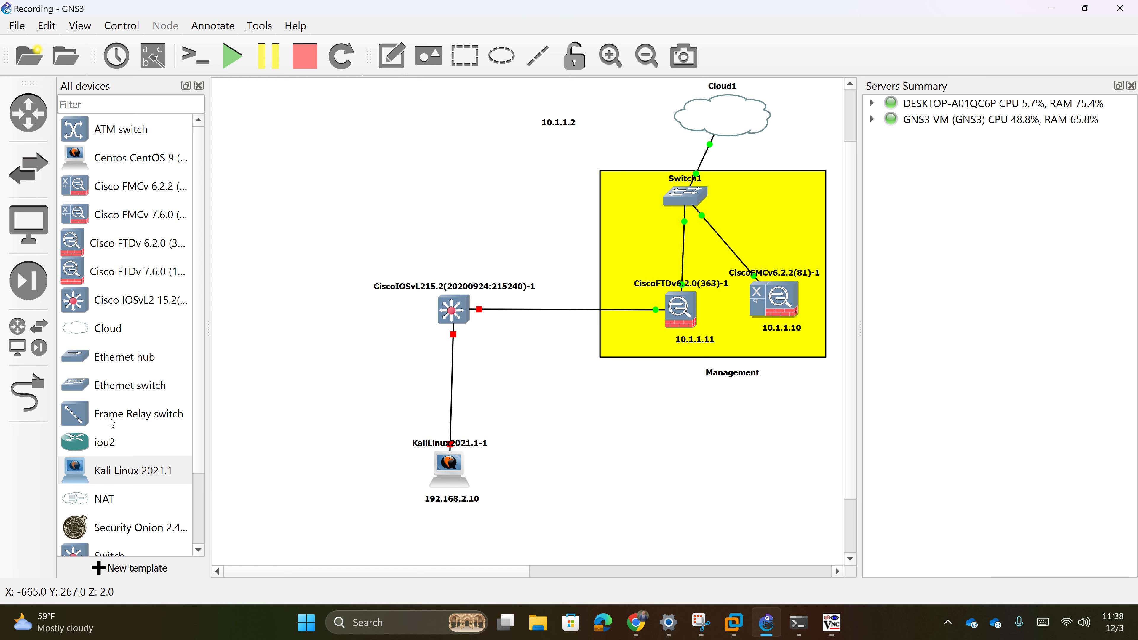
{"action": "scroll", "coordinate": [110, 420], "scroll_direction": "down", "scroll_amount": 1}
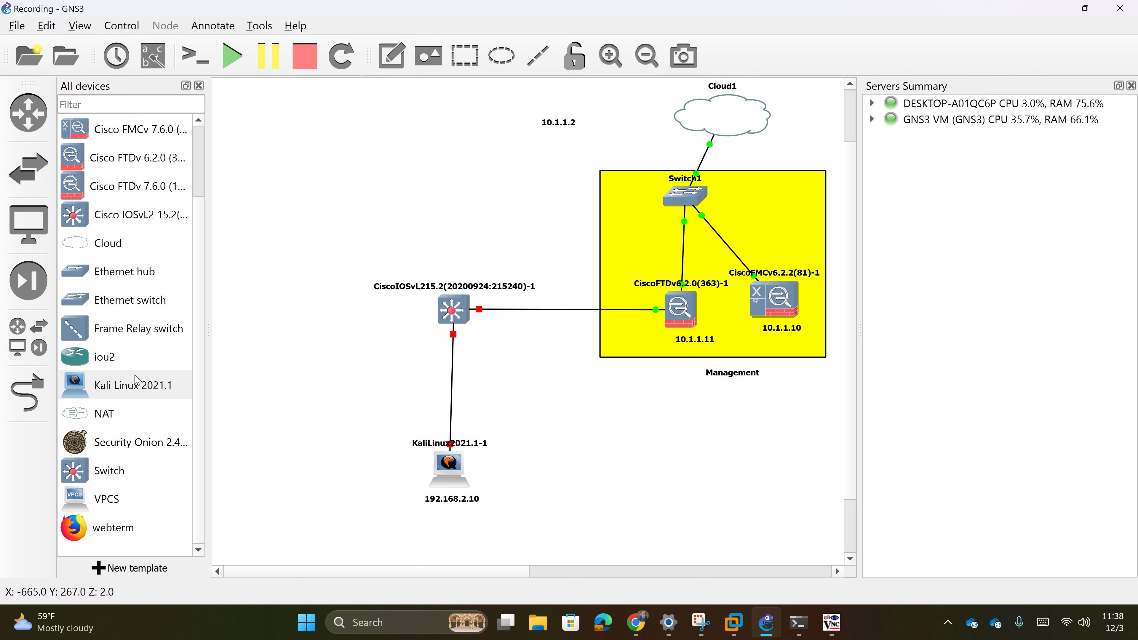
{"action": "left_click_drag", "start_coordinate": [134, 497], "coordinate": [369, 273]}
{"action": "left_click", "coordinate": [568, 306]}
{"action": "left_click", "coordinate": [560, 323]}
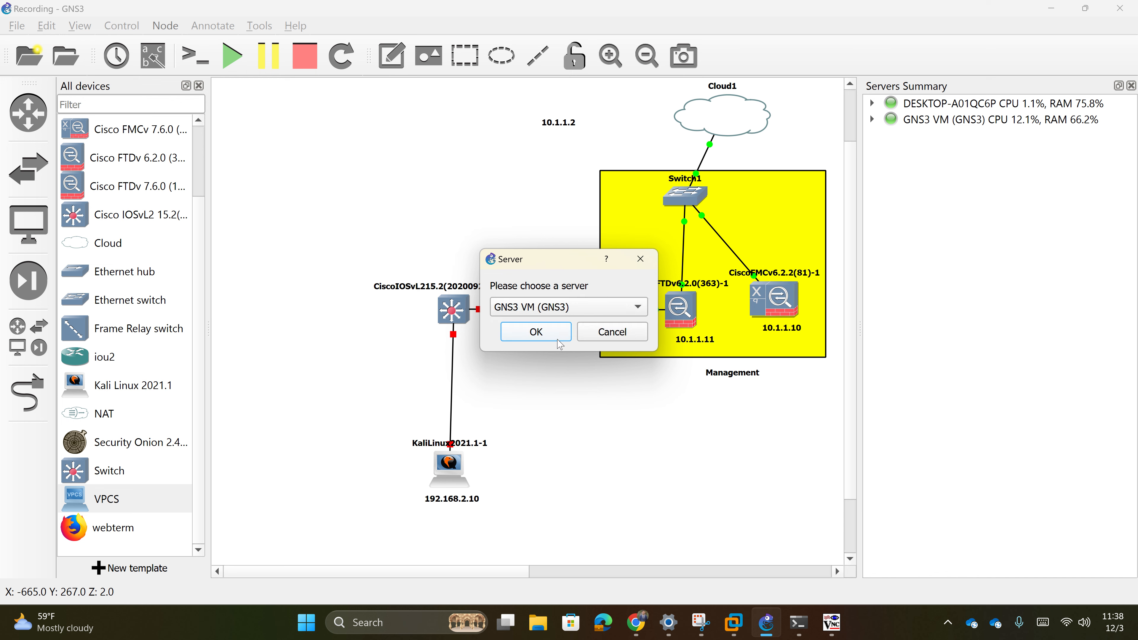
{"action": "left_click", "coordinate": [547, 334]}
{"action": "left_click", "coordinate": [384, 288]}
{"action": "left_click_drag", "start_coordinate": [320, 248], "coordinate": [287, 257]}
{"action": "left_click_drag", "start_coordinate": [128, 491], "coordinate": [335, 421]}
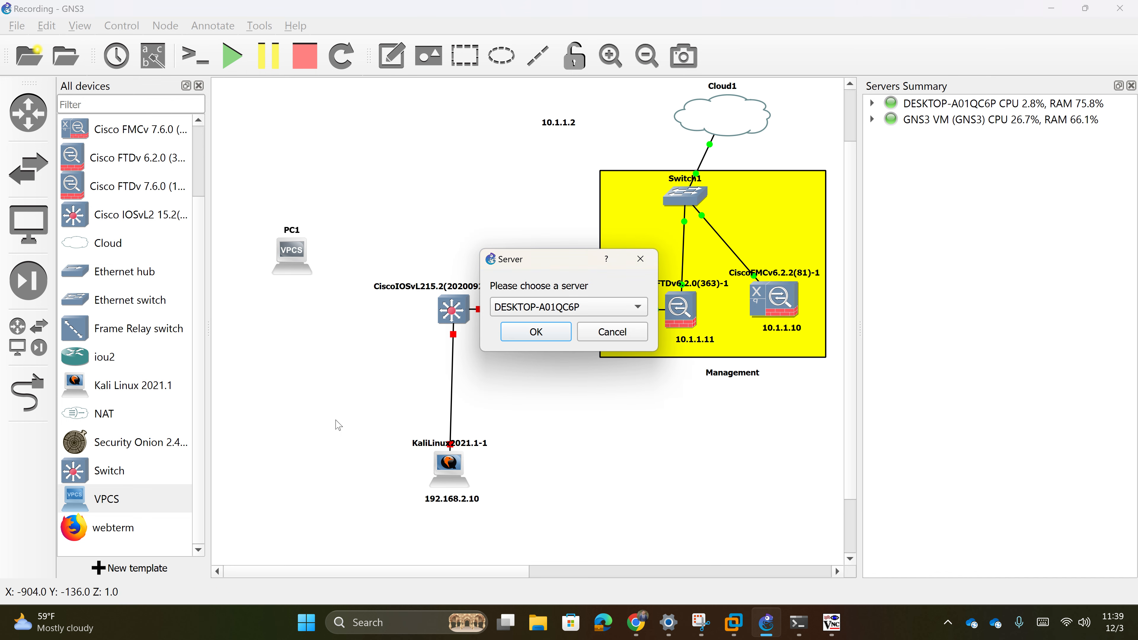
{"action": "left_click", "coordinate": [550, 314]}
{"action": "left_click", "coordinate": [541, 331]}
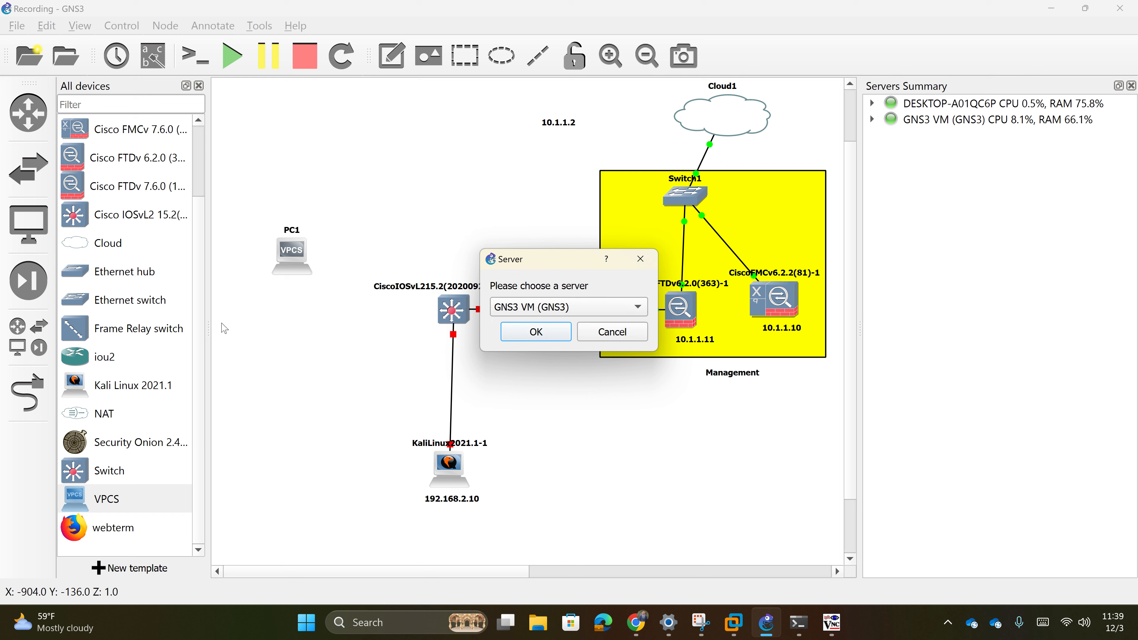
{"action": "left_click", "coordinate": [518, 337]}
{"action": "left_click_drag", "start_coordinate": [365, 445], "coordinate": [305, 332]}
{"action": "left_click_drag", "start_coordinate": [301, 257], "coordinate": [347, 195]}
{"action": "left_click_drag", "start_coordinate": [308, 299], "coordinate": [325, 214]}
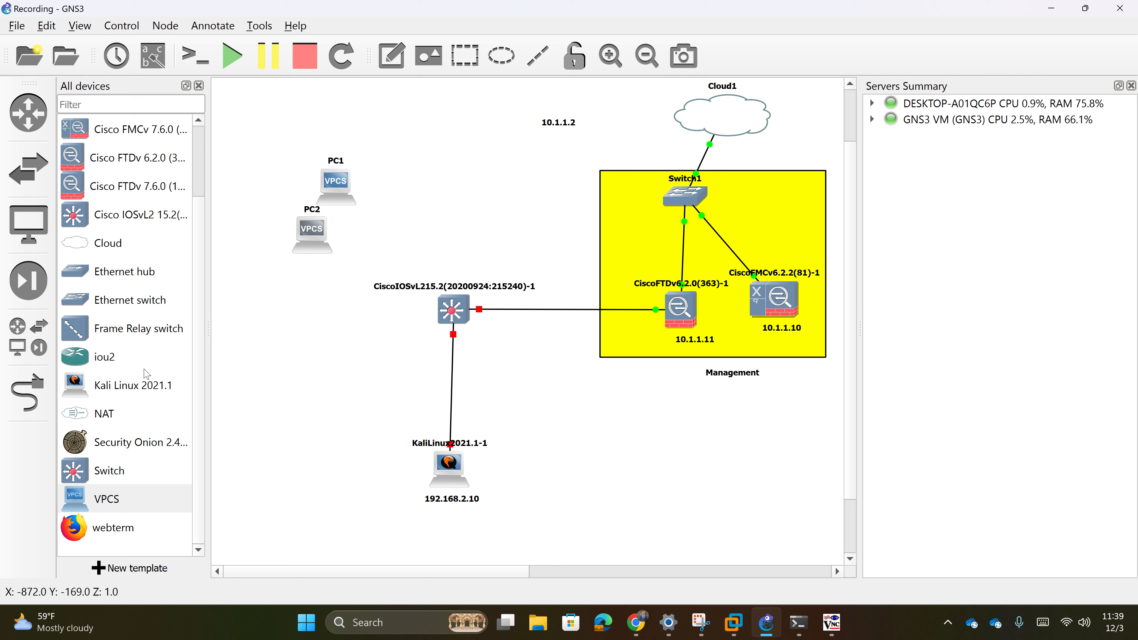
- Place a CentOS 9 VM node on the canvas beside PC1
{"action": "scroll", "coordinate": [134, 402], "scroll_direction": "up", "scroll_amount": 1}
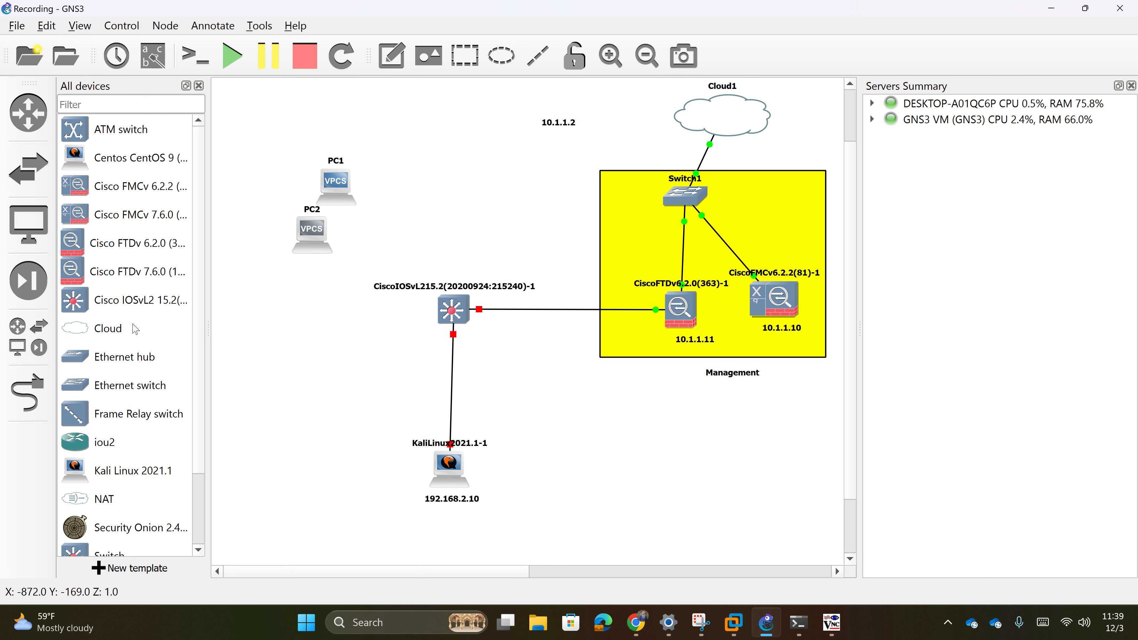
{"action": "left_click_drag", "start_coordinate": [163, 167], "coordinate": [404, 170]}
{"action": "left_click", "coordinate": [28, 392]}
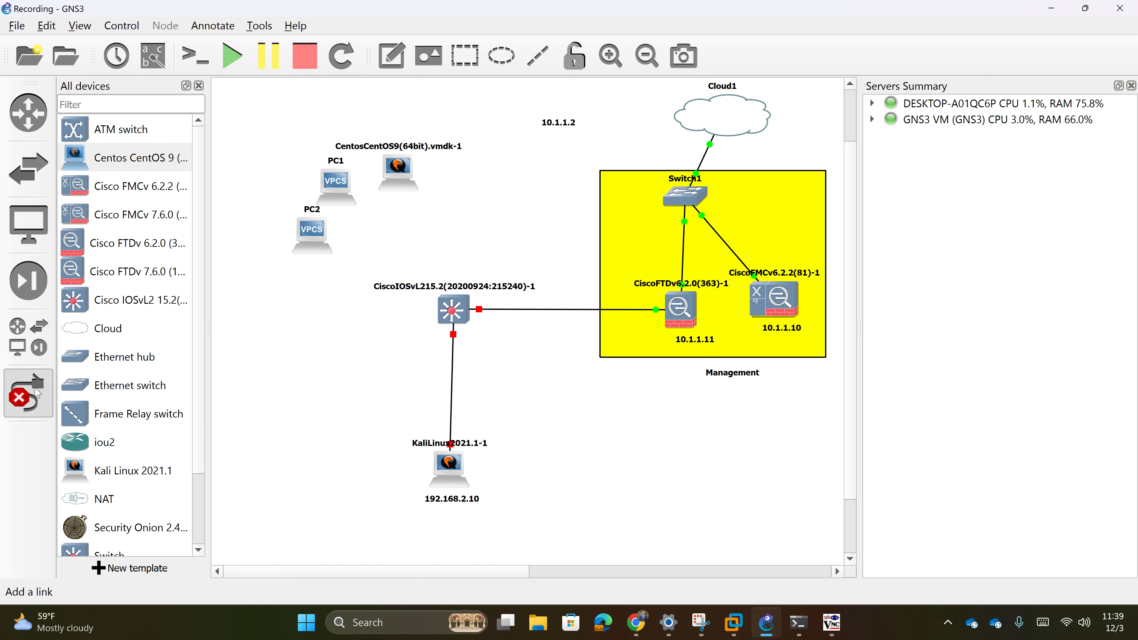
- Link CentOS eth0, PC1 Ethernet0 (to Gi0/3) and PC2 Ethernet0 to the IOSvL2 switch
{"action": "left_click", "coordinate": [397, 180]}
{"action": "left_click", "coordinate": [419, 193]}
{"action": "left_click", "coordinate": [452, 301]}
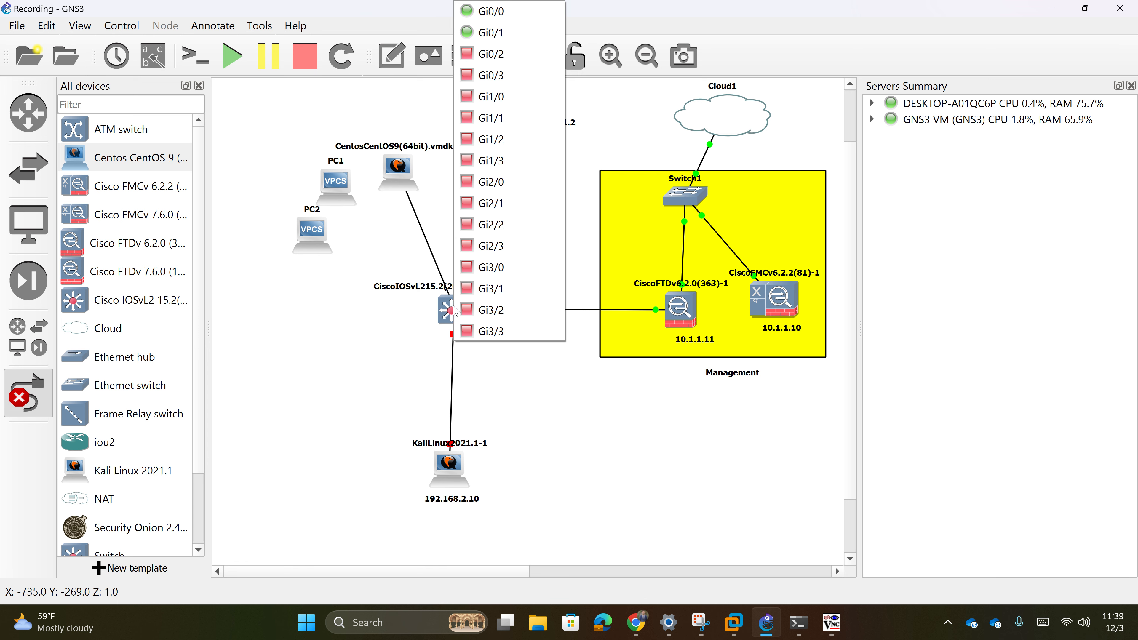
{"action": "left_click", "coordinate": [508, 52]}
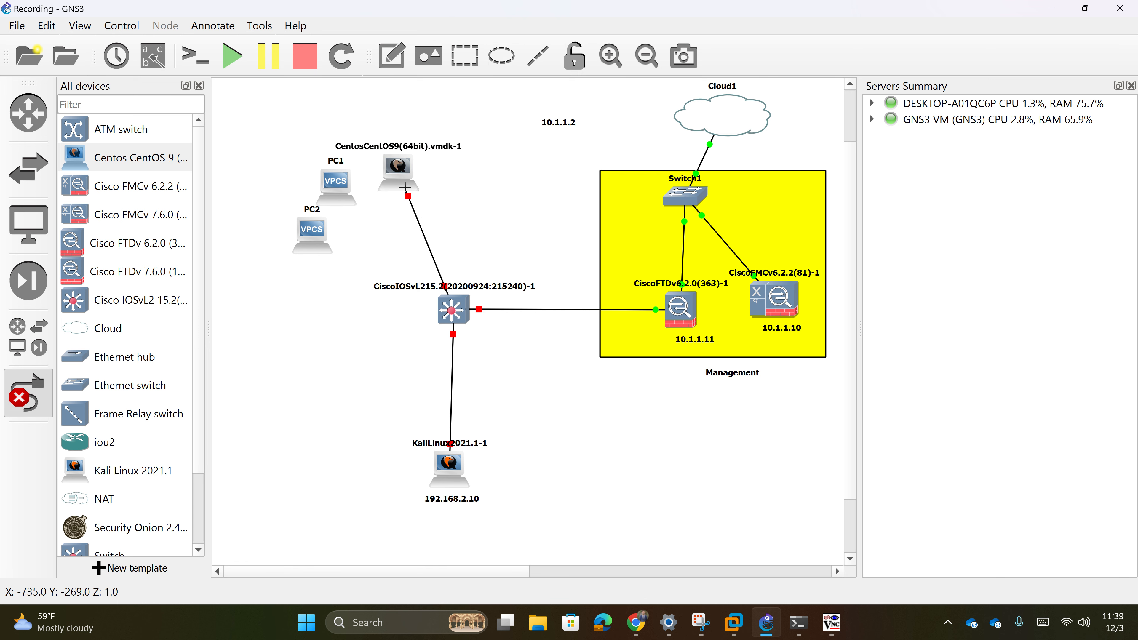
{"action": "left_click", "coordinate": [345, 195]}
{"action": "left_click", "coordinate": [405, 207]}
{"action": "left_click", "coordinate": [452, 305]}
{"action": "left_click", "coordinate": [487, 75]}
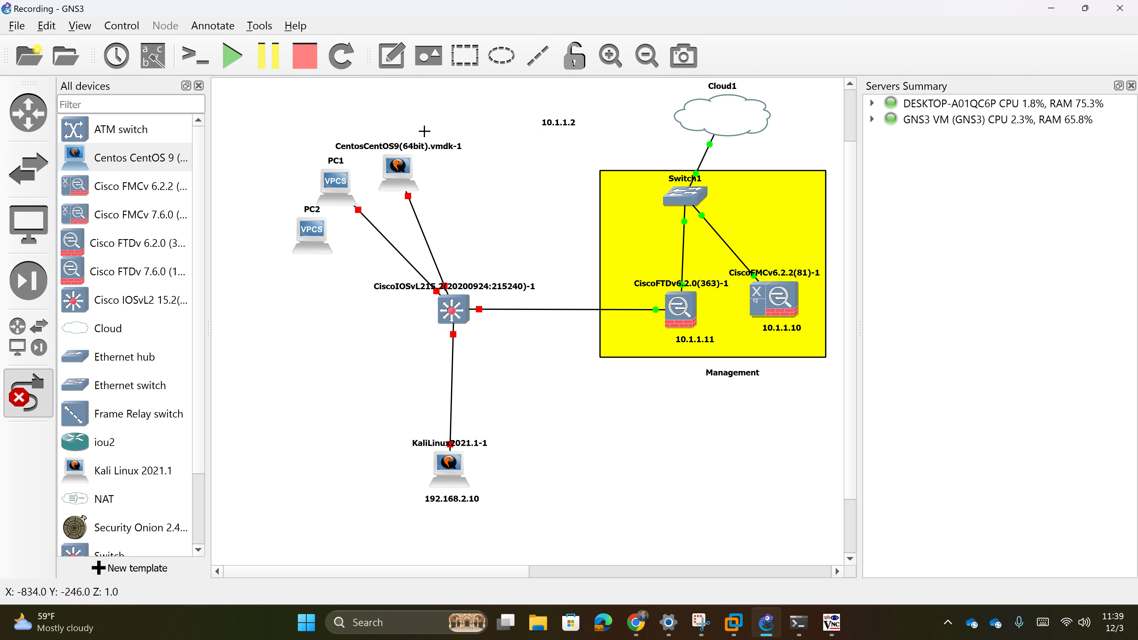
{"action": "left_click", "coordinate": [325, 239]}
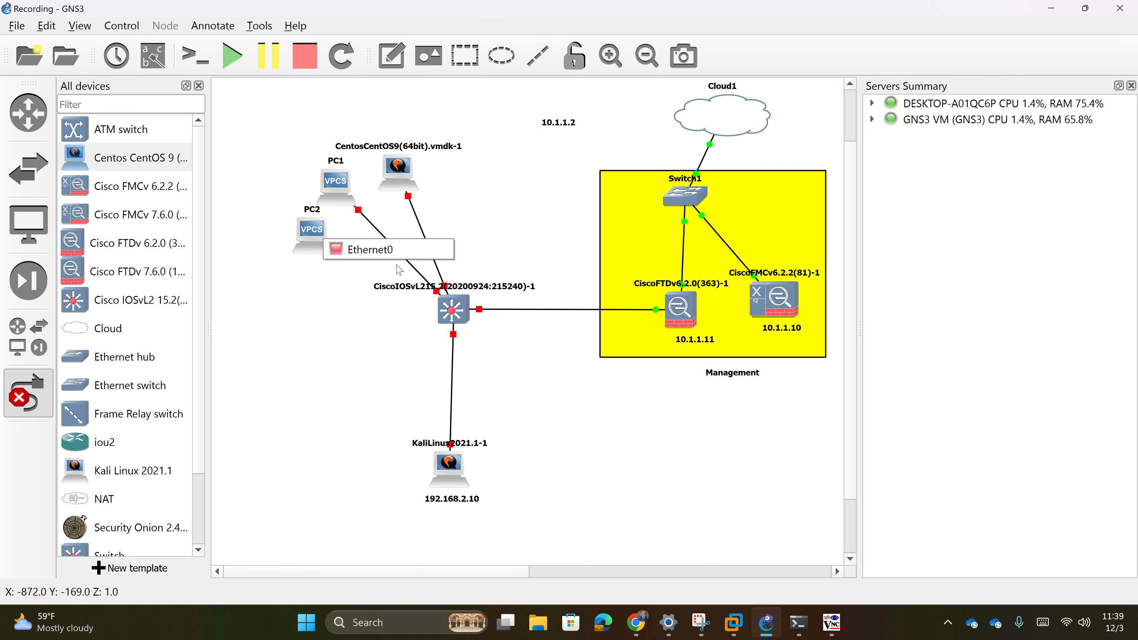
{"action": "left_click", "coordinate": [396, 251]}
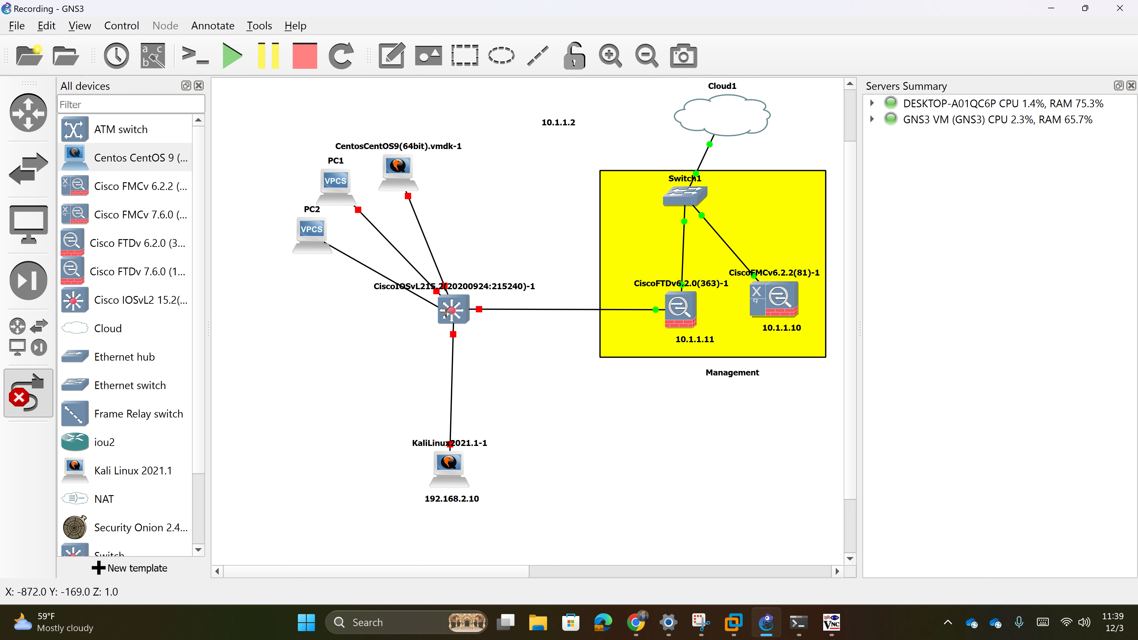
{"action": "left_click", "coordinate": [452, 309]}
{"action": "left_click", "coordinate": [537, 106]}
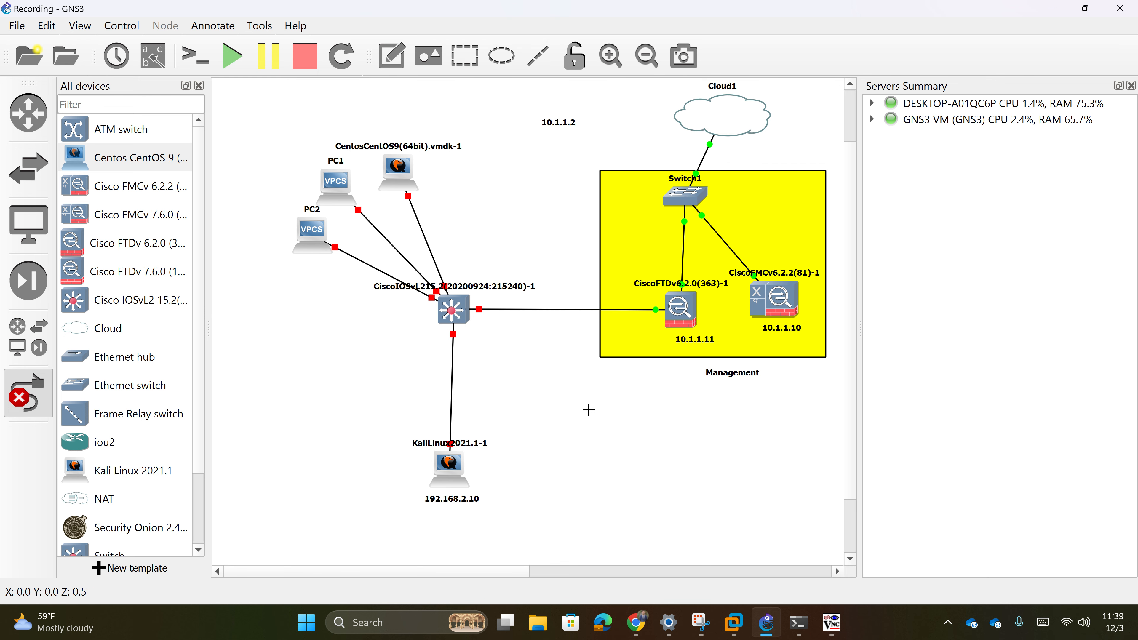
{"action": "key", "text": "Escape"}
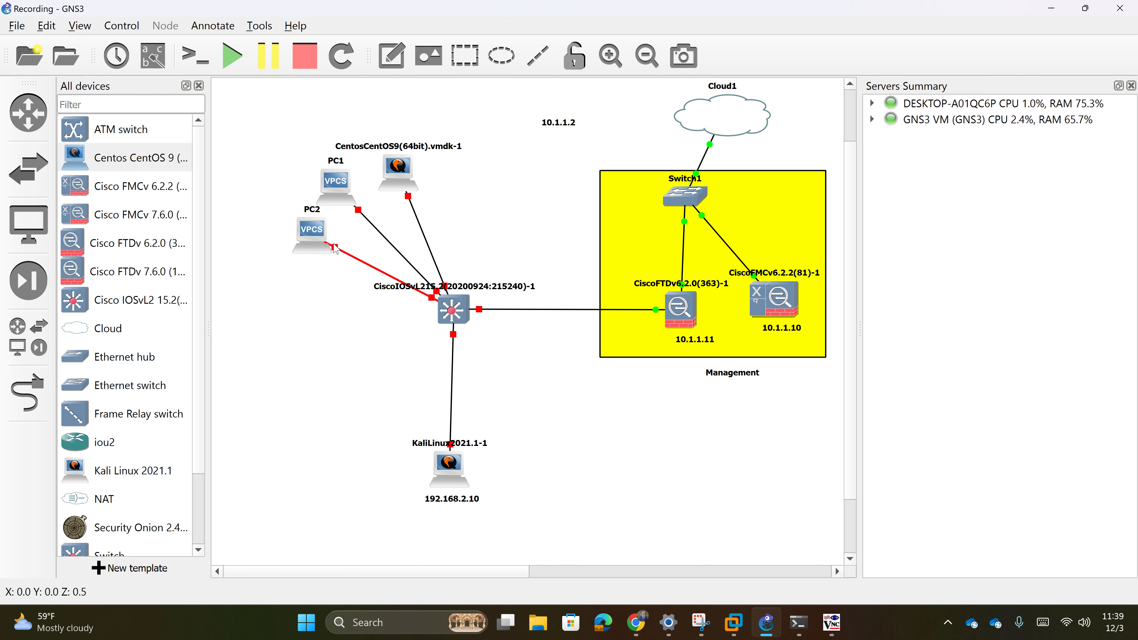
- Nudge PC1, PC2 and the CentOS node into tidier positions
{"action": "left_click_drag", "start_coordinate": [314, 236], "coordinate": [308, 248]}
{"action": "left_click_drag", "start_coordinate": [333, 185], "coordinate": [335, 204]}
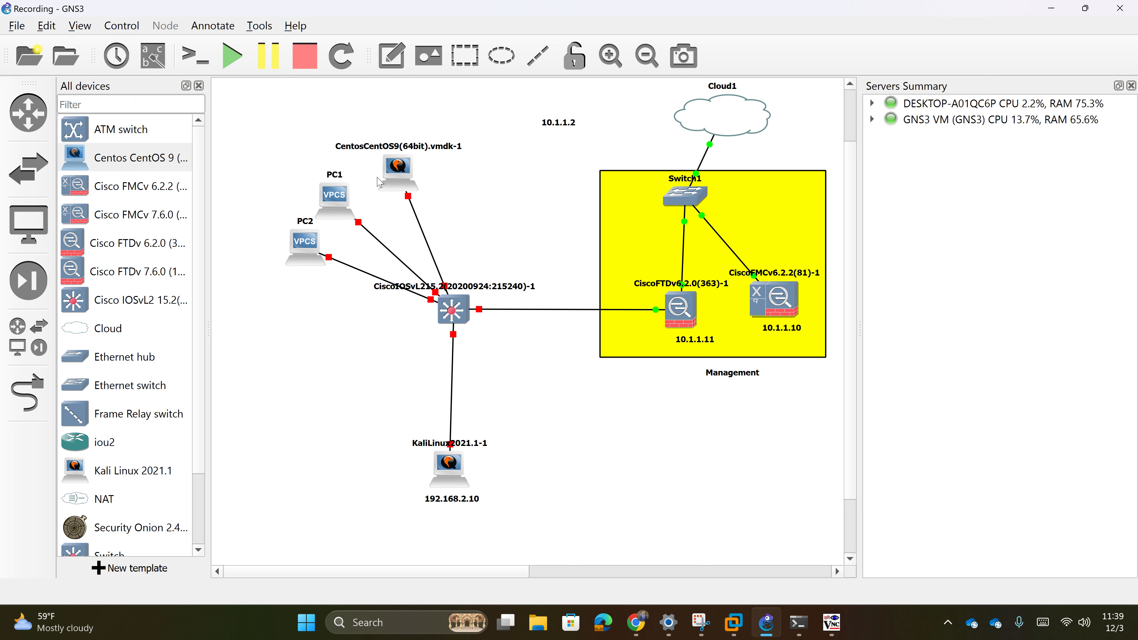
{"action": "left_click_drag", "start_coordinate": [399, 177], "coordinate": [387, 178]}
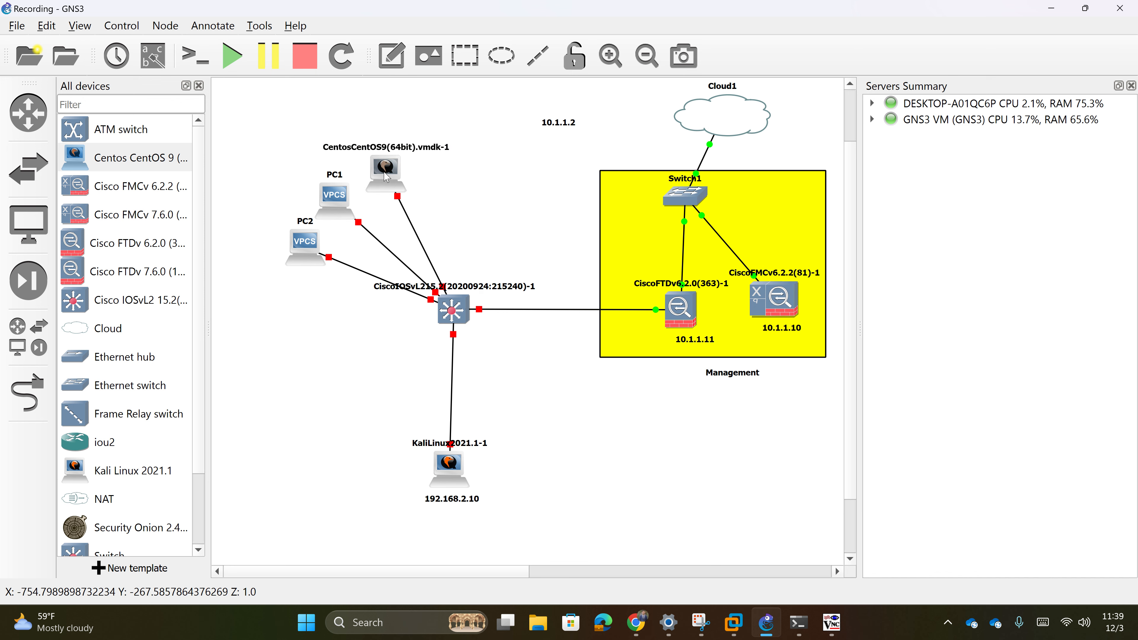
{"action": "left_click", "coordinate": [366, 358]}
- Glance at the FMC device list and QEMU consoles, then return to GNS3
{"action": "left_click", "coordinate": [643, 634]}
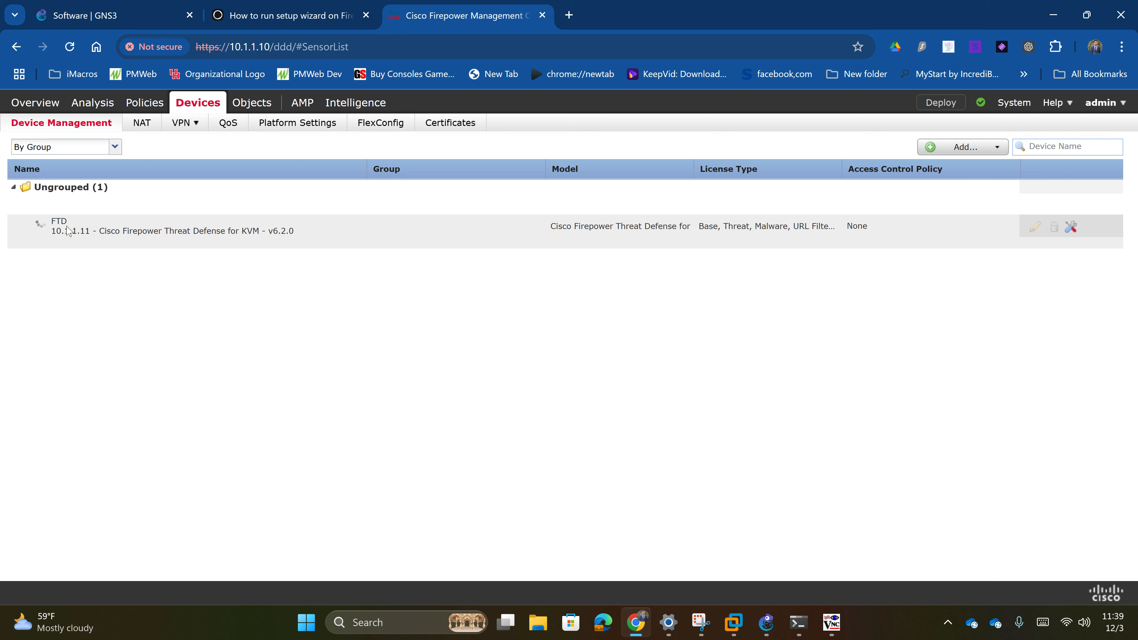
{"action": "left_click", "coordinate": [831, 622]}
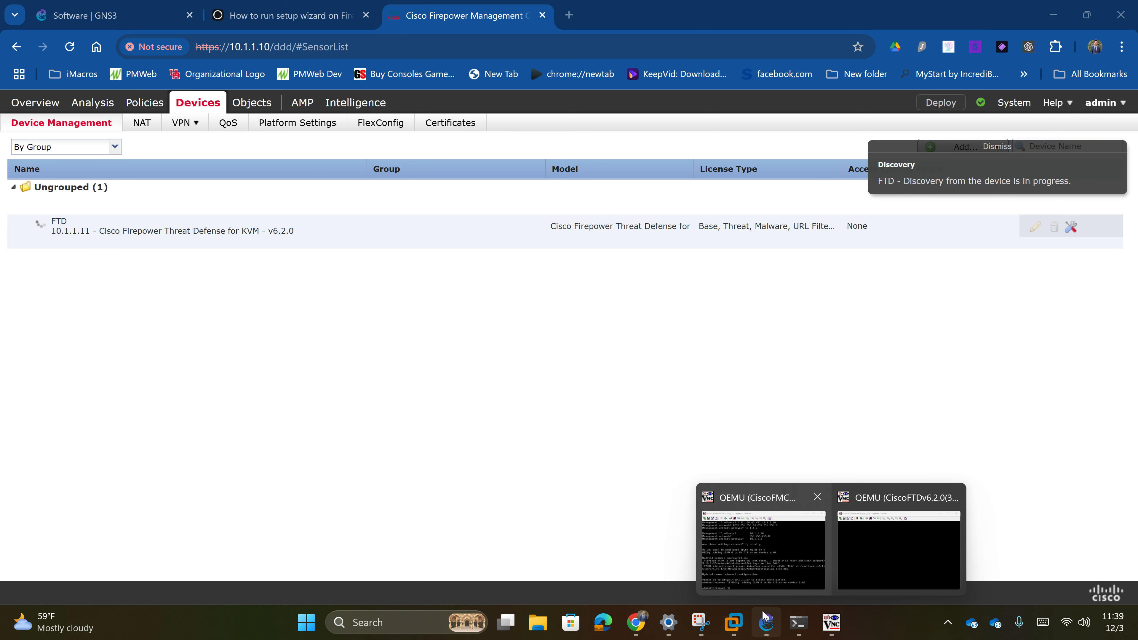
{"action": "left_click", "coordinate": [765, 621]}
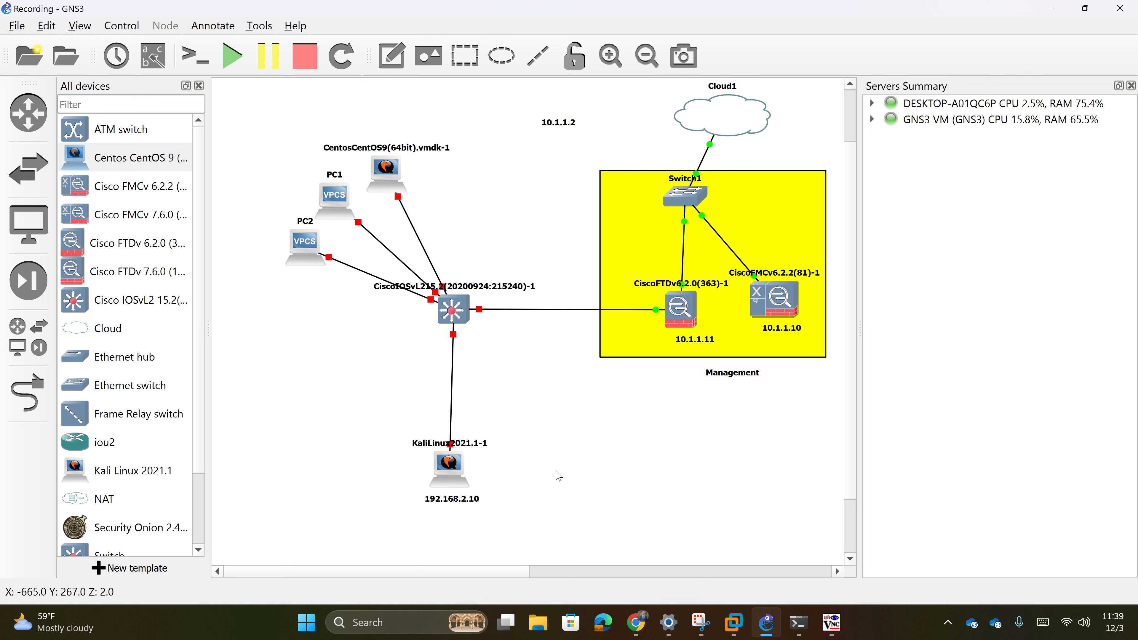
- Draw a rectangle below the switch and send it one layer lower
{"action": "key", "text": "super+shift+s"}
{"action": "left_click", "coordinate": [474, 55]}
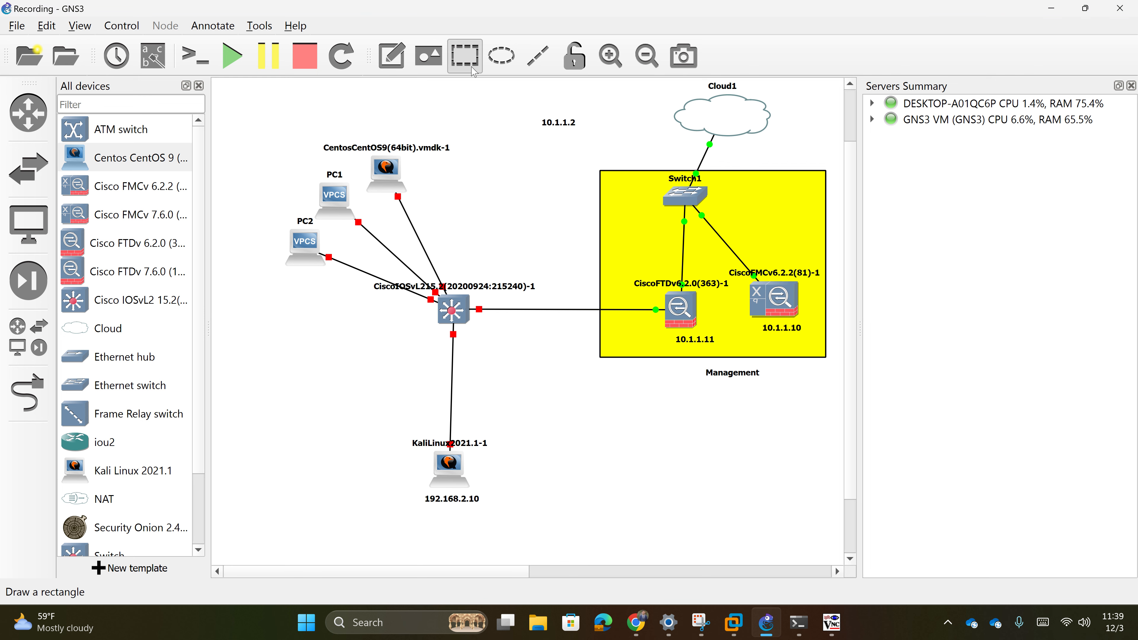
{"action": "left_click_drag", "start_coordinate": [358, 350], "coordinate": [484, 413]}
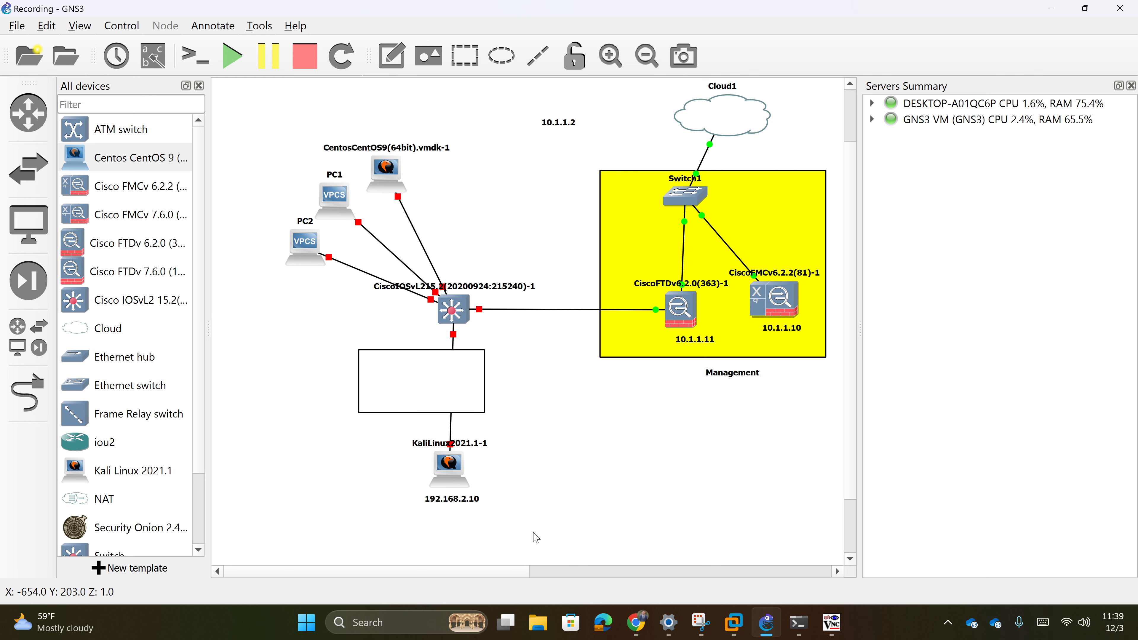
{"action": "right_click", "coordinate": [416, 365]}
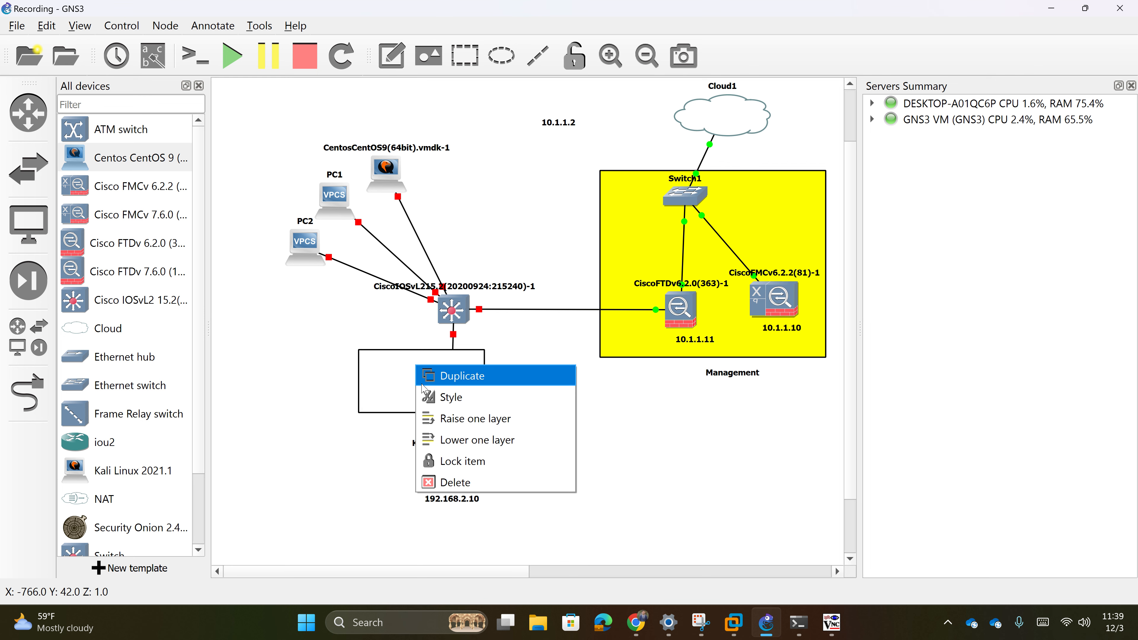
{"action": "left_click", "coordinate": [452, 439]}
- Move and resize the rectangle to enclose the KaliLinux node and its 192.168.2.10 label
{"action": "left_click_drag", "start_coordinate": [421, 398], "coordinate": [444, 503]}
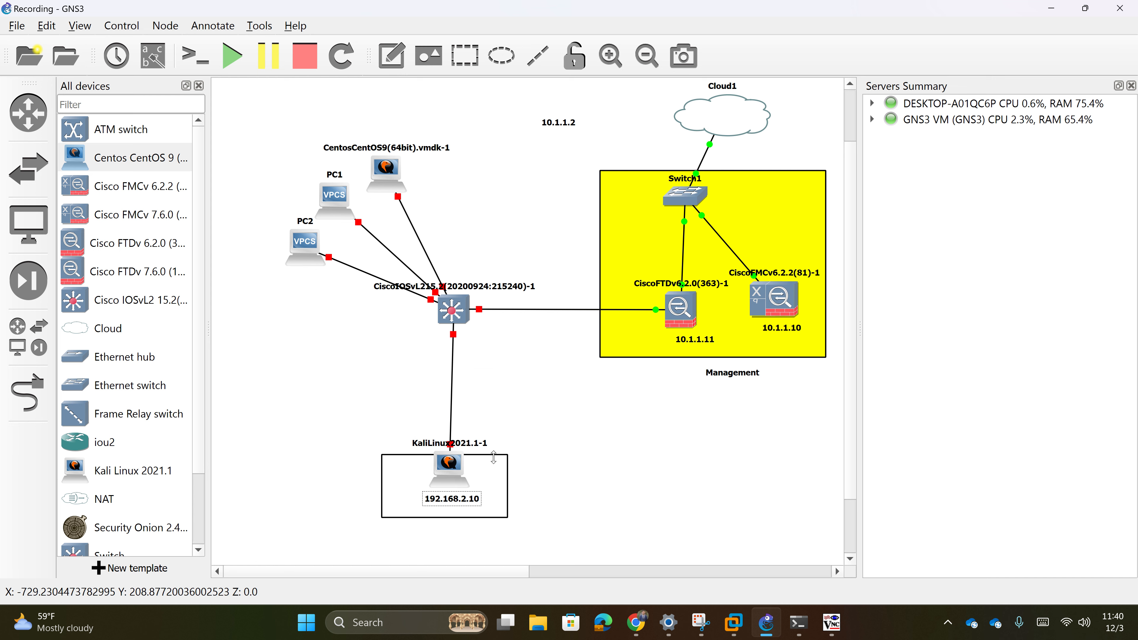
{"action": "left_click_drag", "start_coordinate": [496, 455], "coordinate": [496, 377]}
{"action": "left_click_drag", "start_coordinate": [505, 487], "coordinate": [563, 488]}
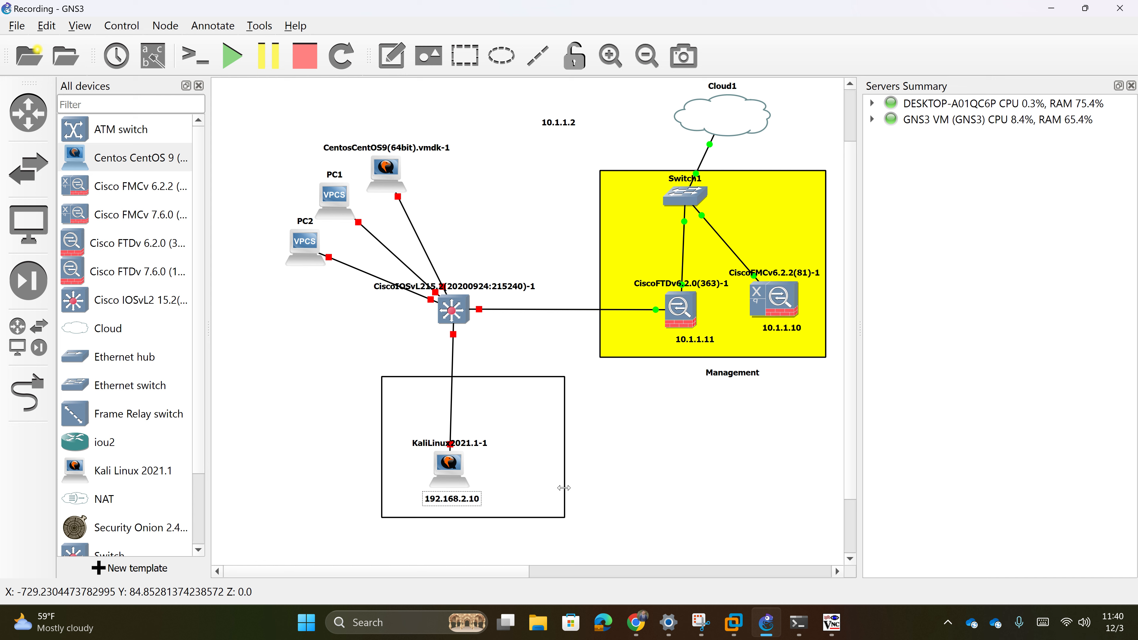
{"action": "left_click_drag", "start_coordinate": [444, 516], "coordinate": [444, 541]}
{"action": "left_click_drag", "start_coordinate": [381, 490], "coordinate": [371, 490]}
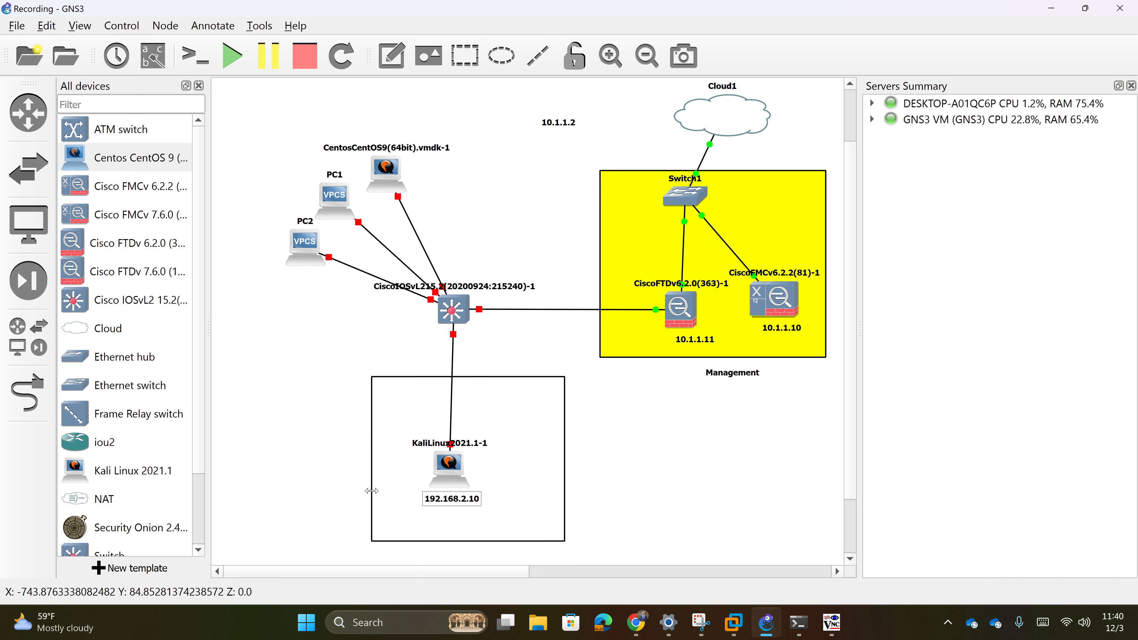
{"action": "left_click_drag", "start_coordinate": [502, 377], "coordinate": [501, 419]}
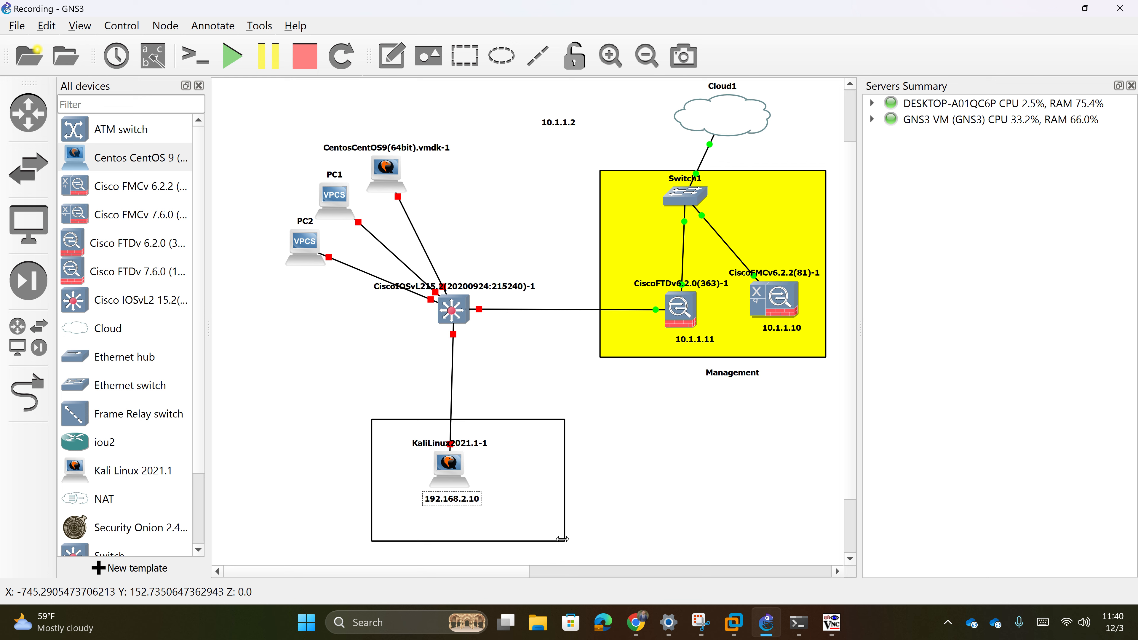
{"action": "left_click_drag", "start_coordinate": [561, 538], "coordinate": [532, 538]}
- Fill the Kali rectangle dark red through its style settings and nudge it into place
{"action": "right_click", "coordinate": [494, 480]}
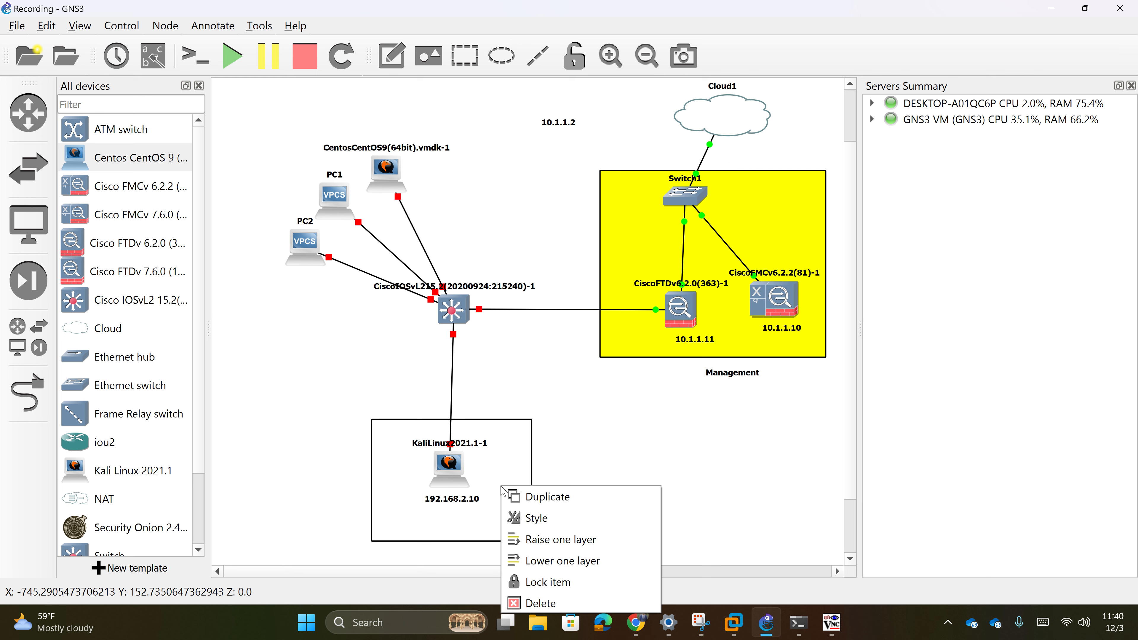
{"action": "left_click", "coordinate": [558, 519]}
{"action": "left_click", "coordinate": [576, 202]}
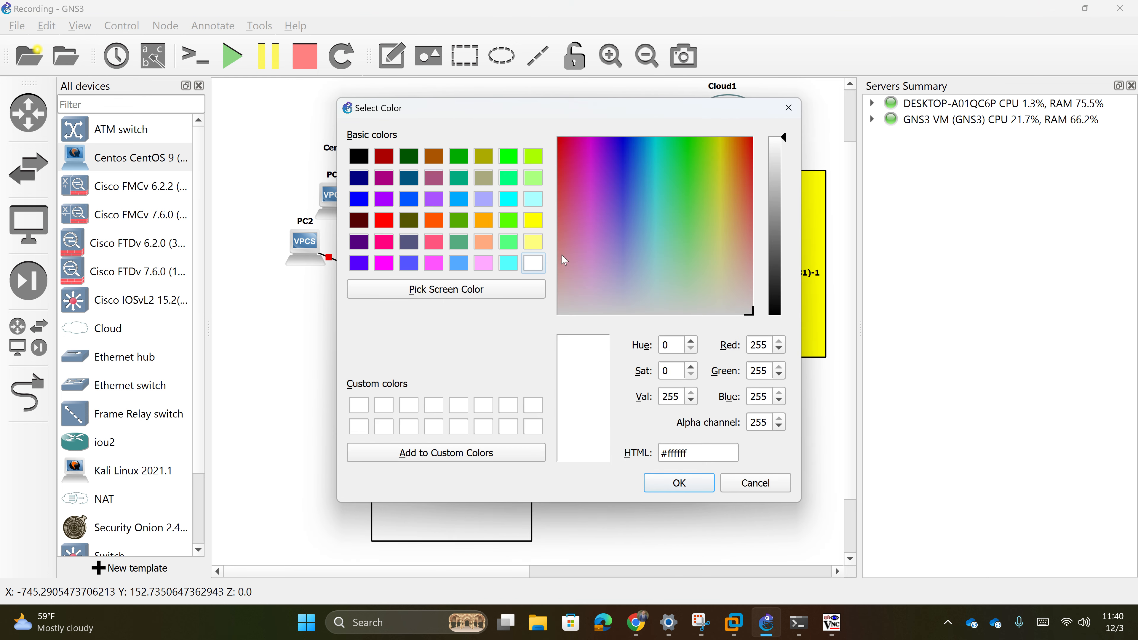
{"action": "left_click", "coordinate": [385, 159]}
{"action": "left_click", "coordinate": [658, 485]}
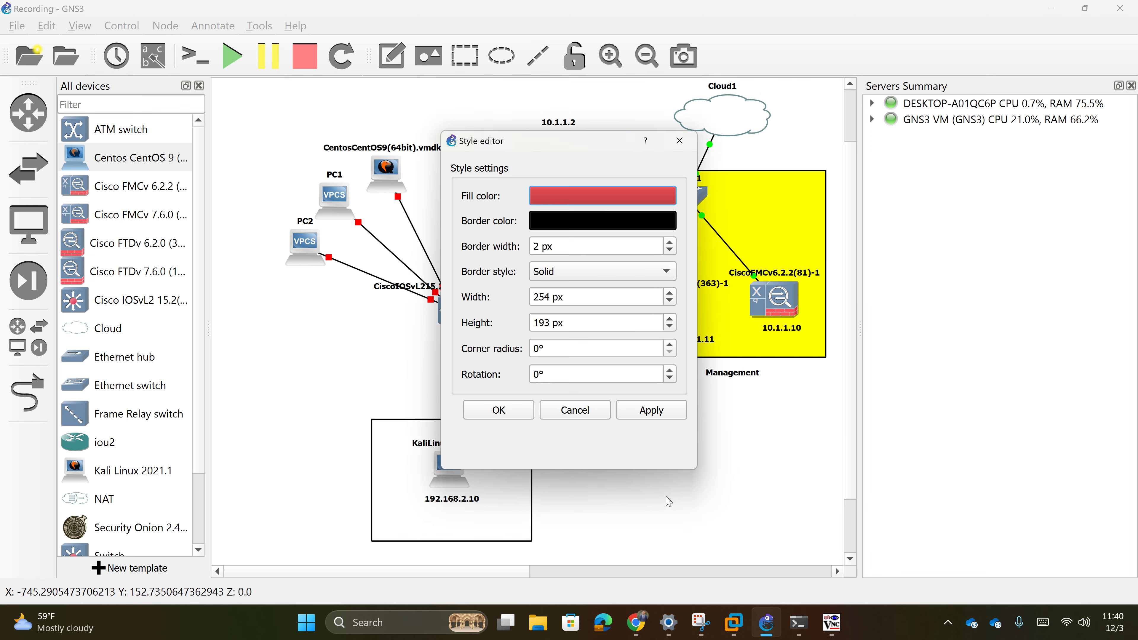
{"action": "left_click", "coordinate": [623, 406]}
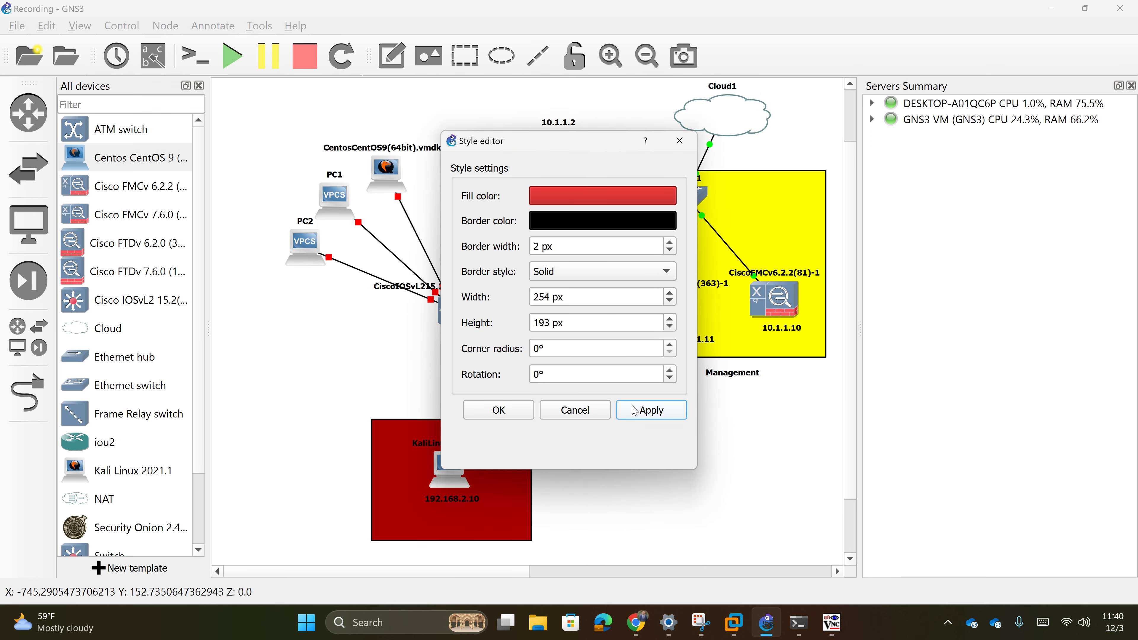
{"action": "left_click", "coordinate": [499, 409]}
{"action": "left_click_drag", "start_coordinate": [515, 466], "coordinate": [515, 465]}
{"action": "left_click", "coordinate": [631, 463]}
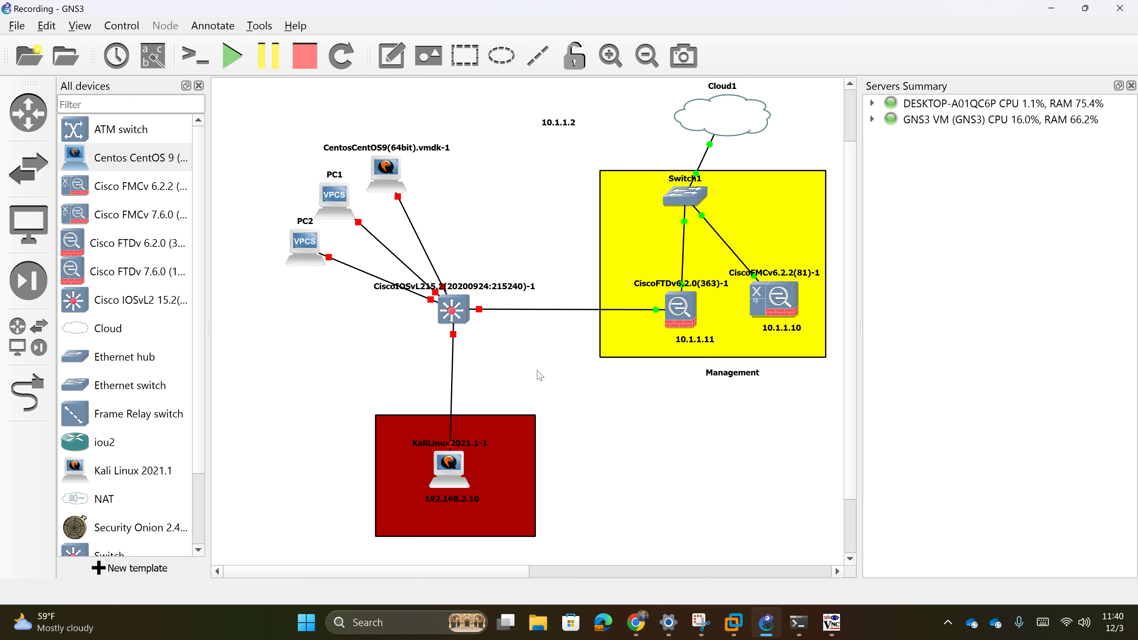
- Change the rectangle's fill to brown (#aa4911) and centre a 'Pentest' label beneath it
{"action": "right_click", "coordinate": [491, 489]}
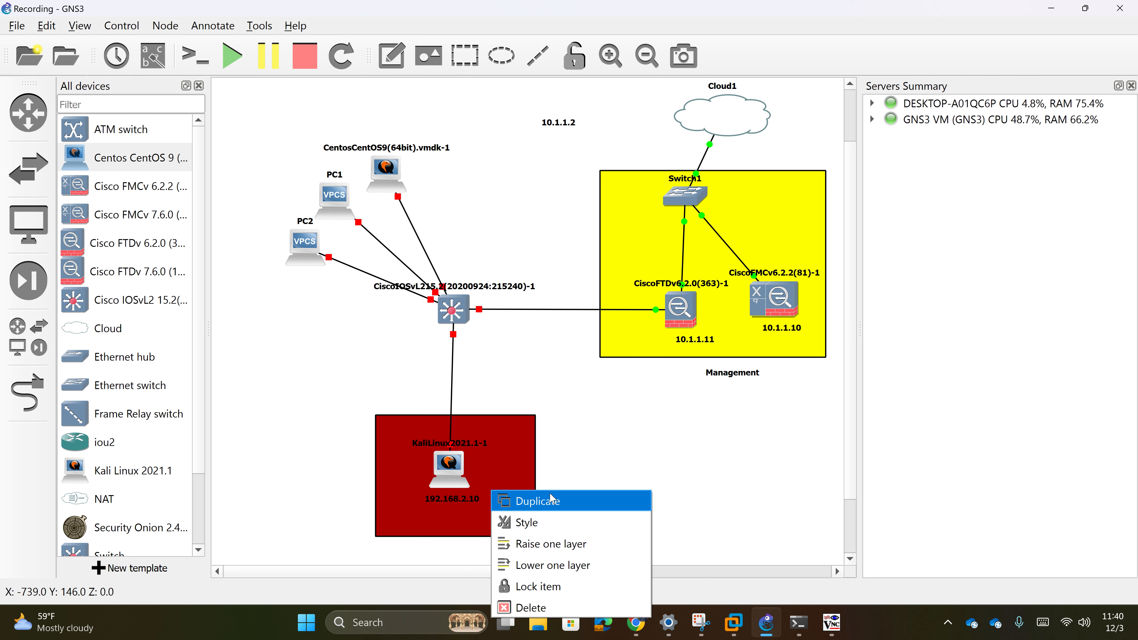
{"action": "left_click", "coordinate": [538, 520]}
{"action": "left_click", "coordinate": [612, 199]}
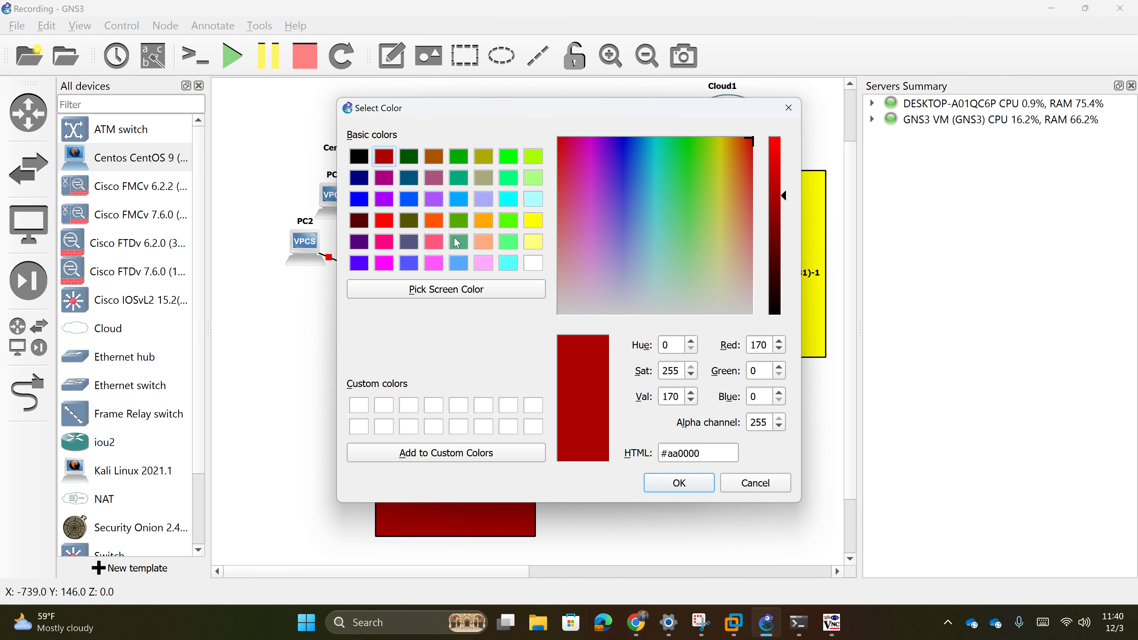
{"action": "left_click", "coordinate": [384, 177]}
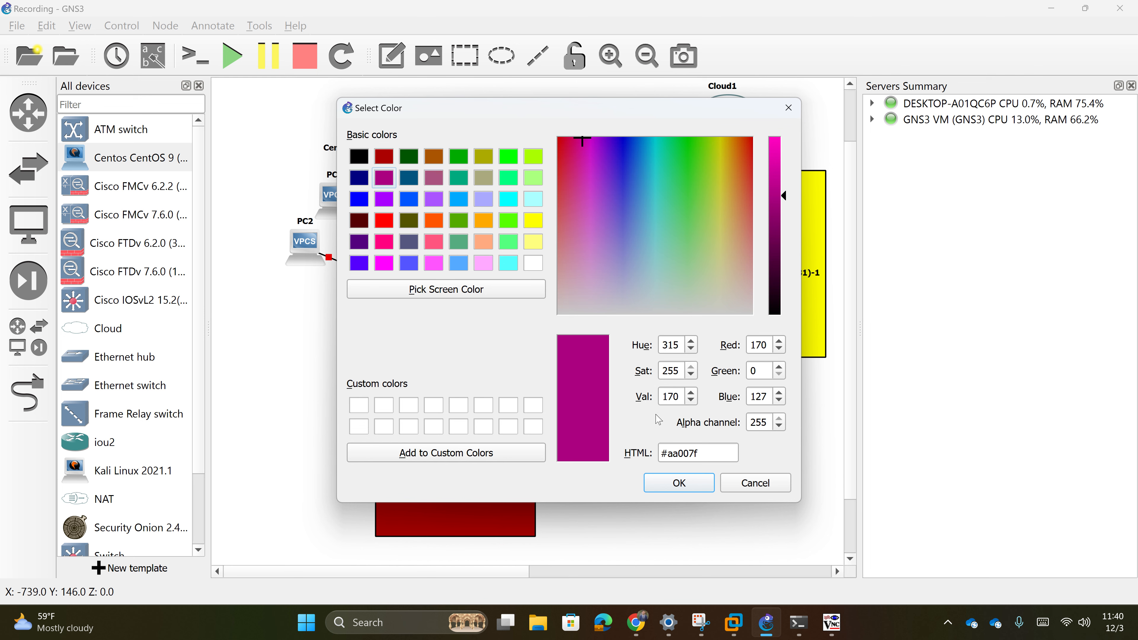
{"action": "left_click", "coordinate": [388, 156]}
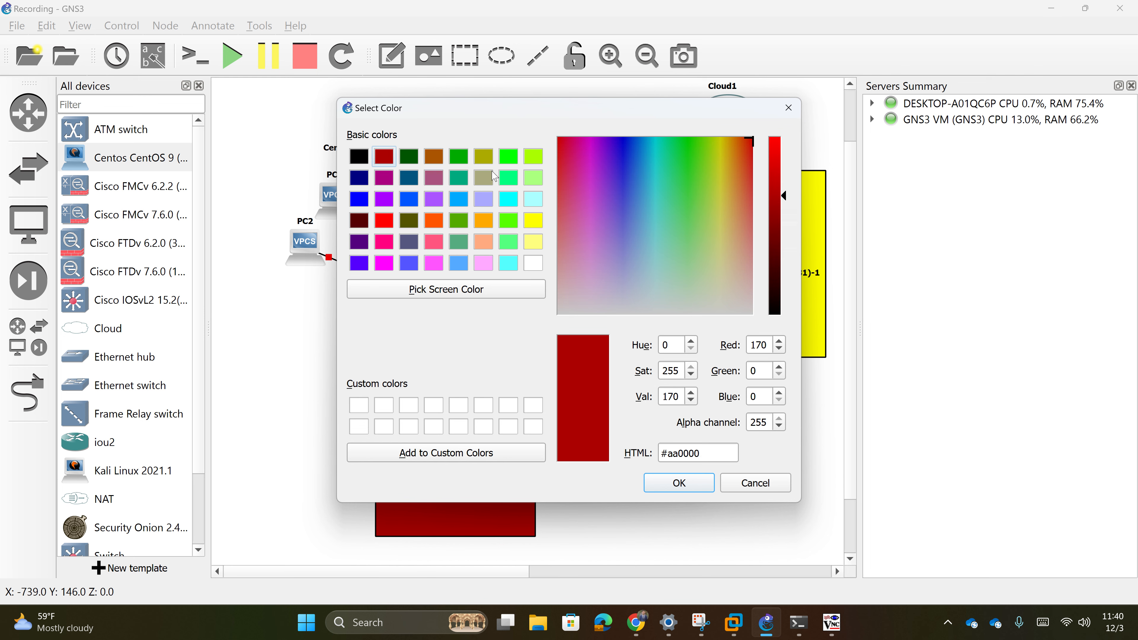
{"action": "left_click", "coordinate": [735, 161]}
{"action": "left_click", "coordinate": [740, 156]}
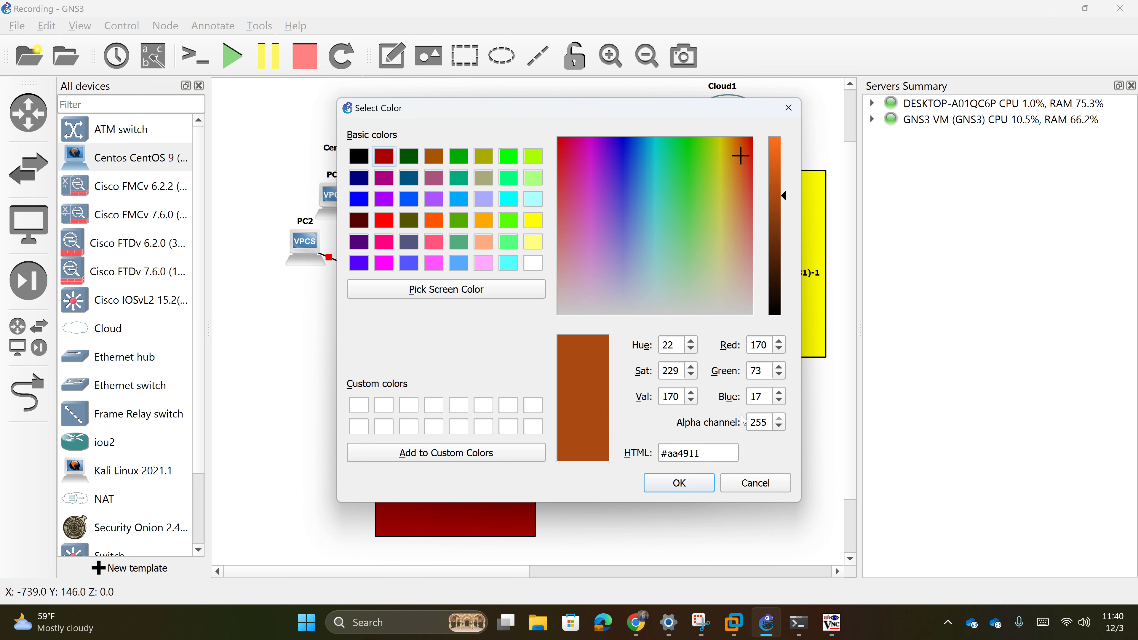
{"action": "left_click", "coordinate": [667, 488]}
{"action": "left_click", "coordinate": [629, 413]}
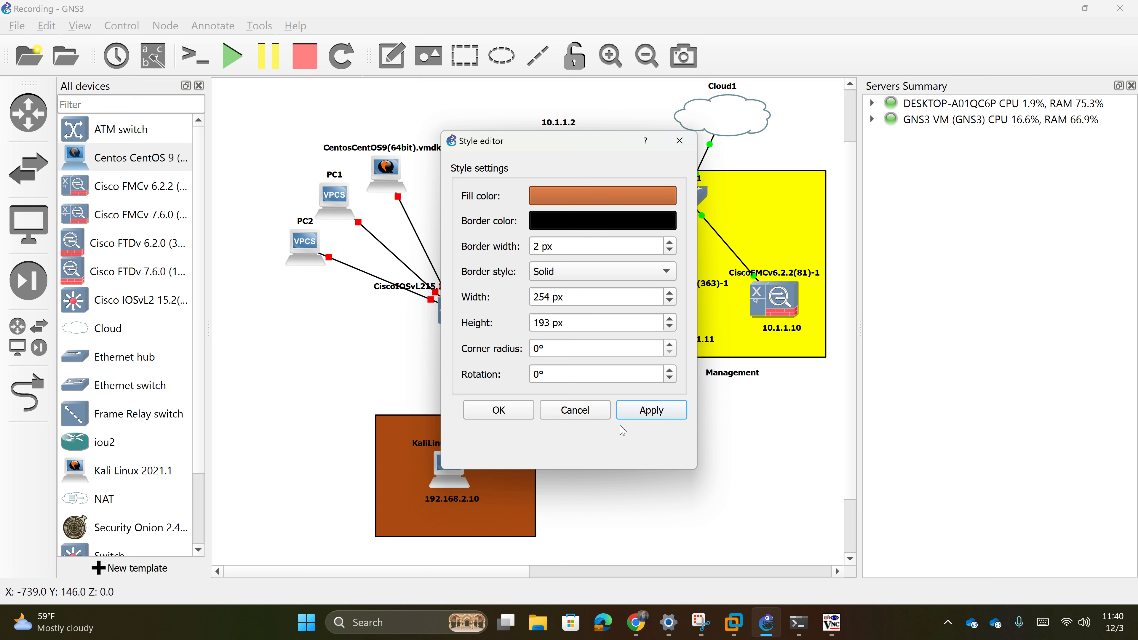
{"action": "left_click", "coordinate": [524, 416]}
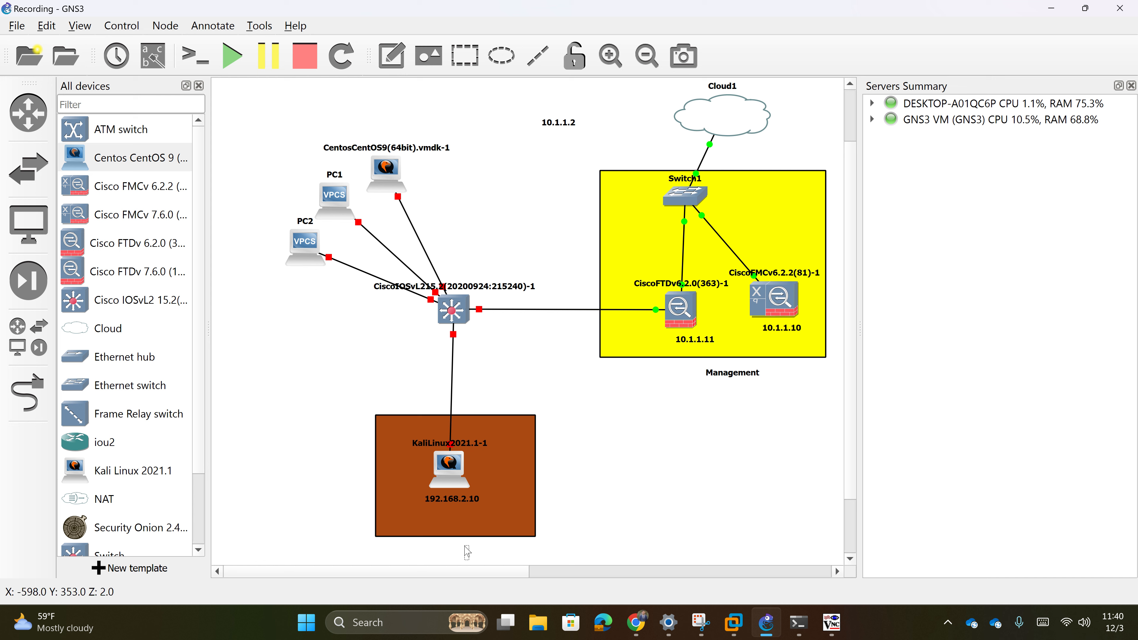
{"action": "type", "text": "Pentest"}
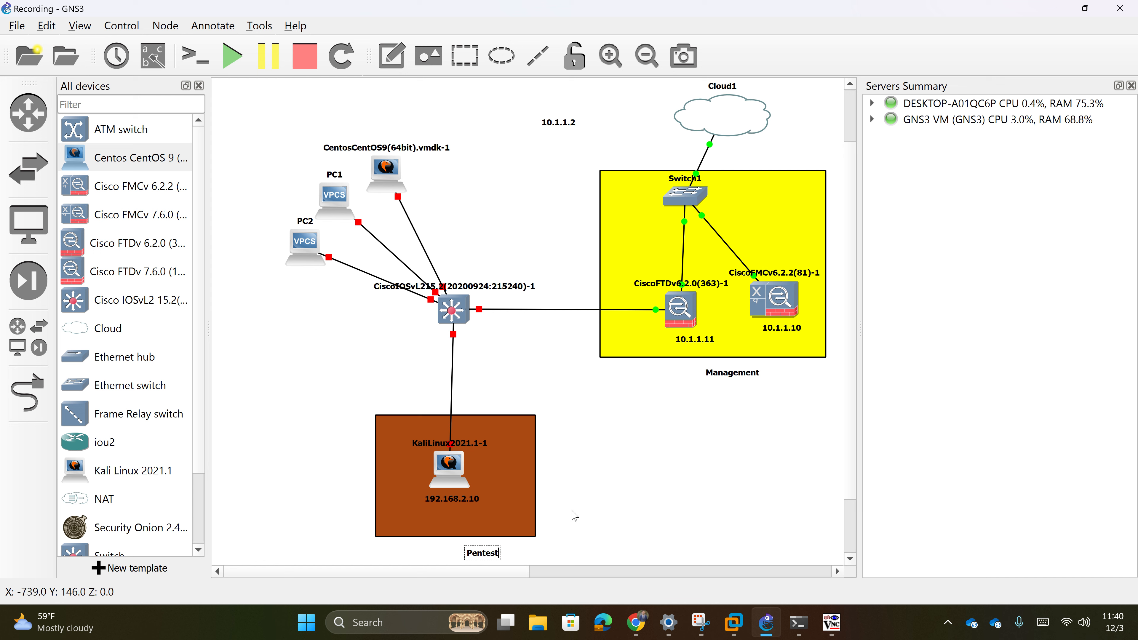
{"action": "left_click_drag", "start_coordinate": [485, 557], "coordinate": [452, 551]}
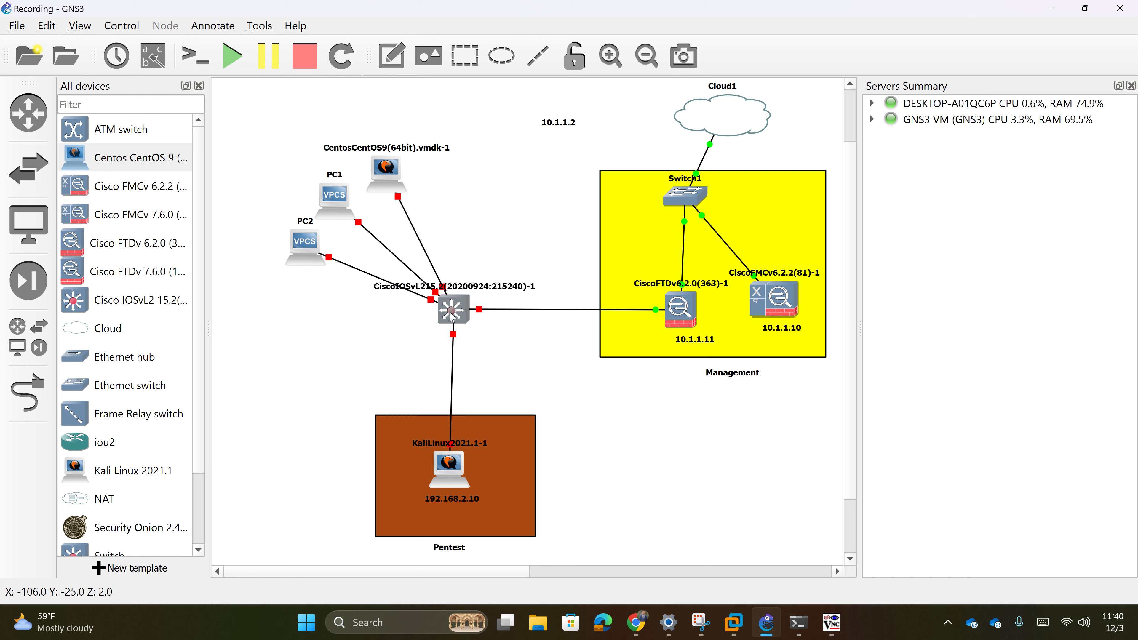
- Verify in the Deployments panel that the FTD deployment succeeded, then open FTD's interface list
{"action": "left_click", "coordinate": [636, 623]}
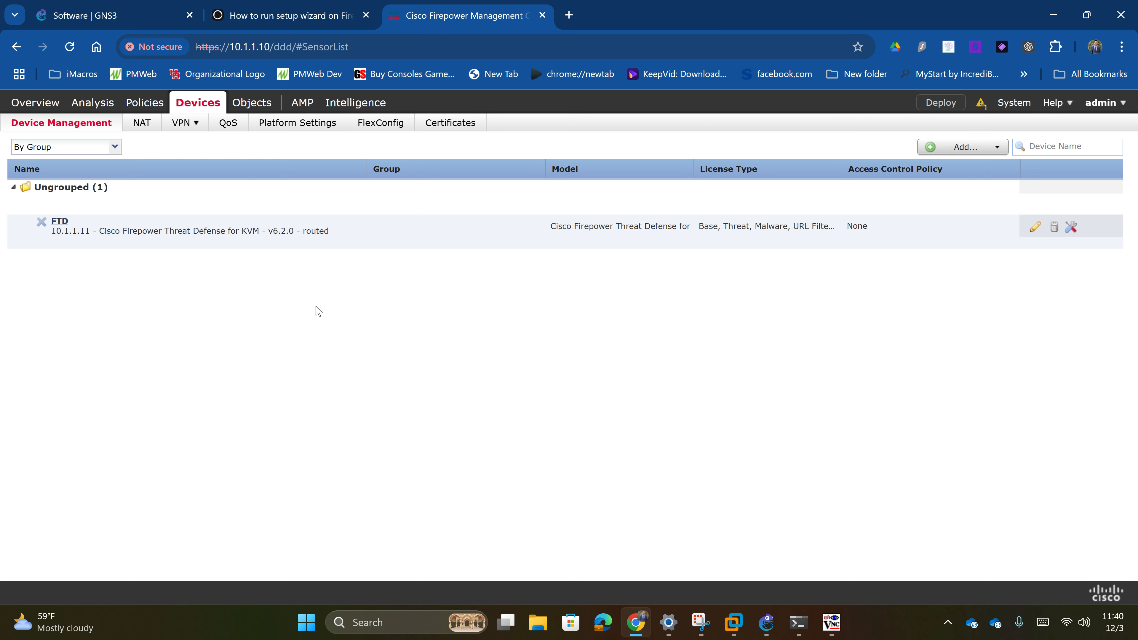
{"action": "left_click", "coordinate": [60, 222]}
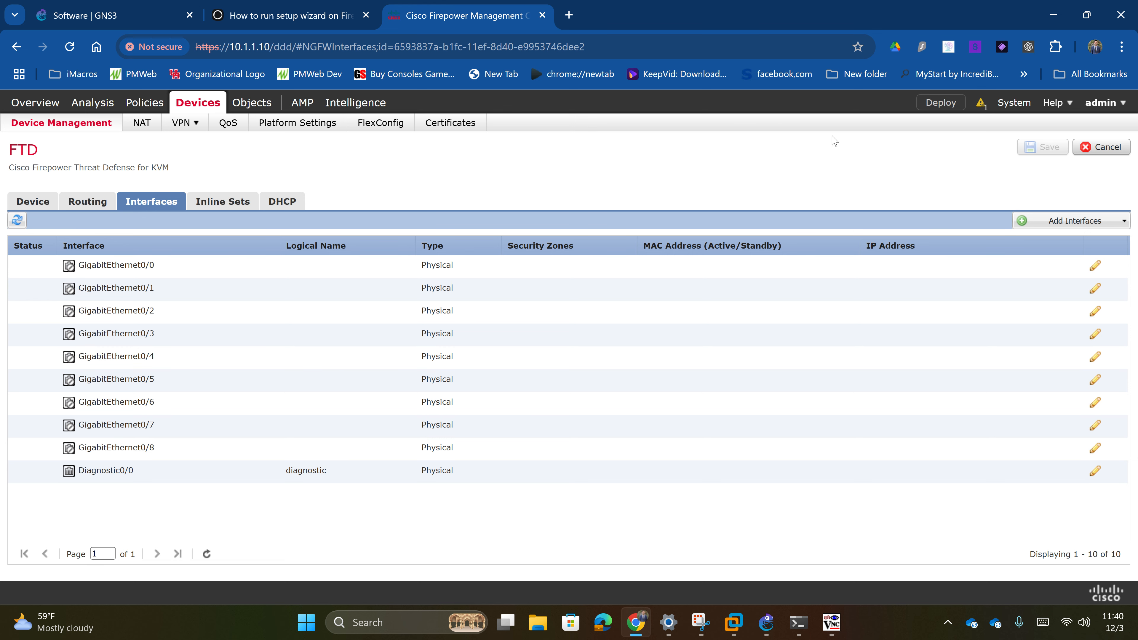
{"action": "left_click", "coordinate": [981, 106]}
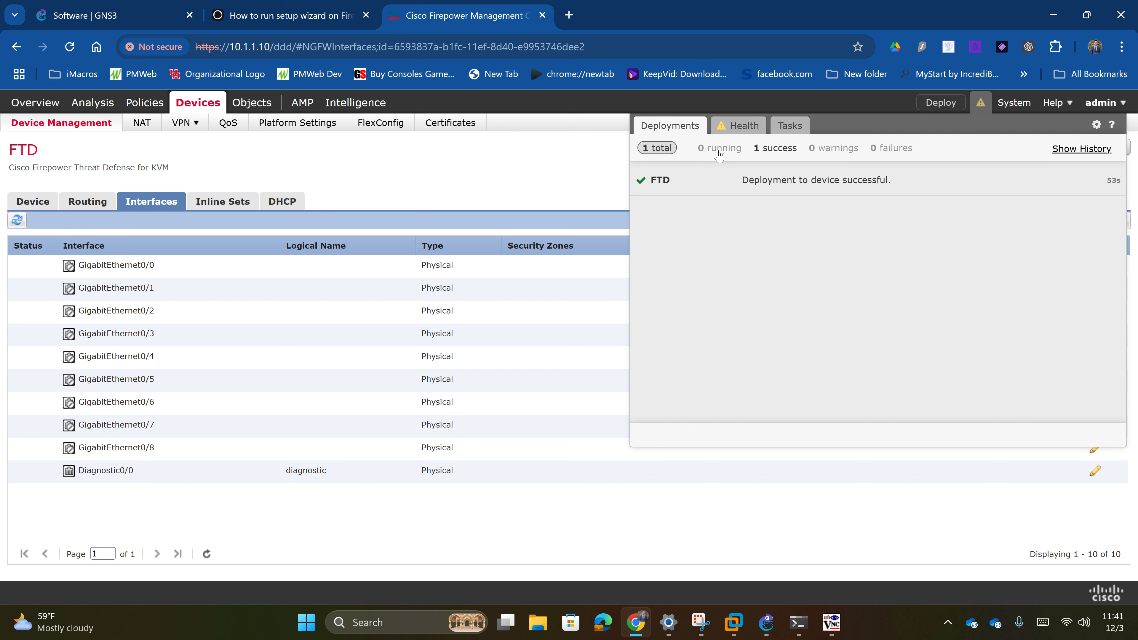
{"action": "left_click", "coordinate": [347, 175]}
{"action": "left_click", "coordinate": [61, 123]}
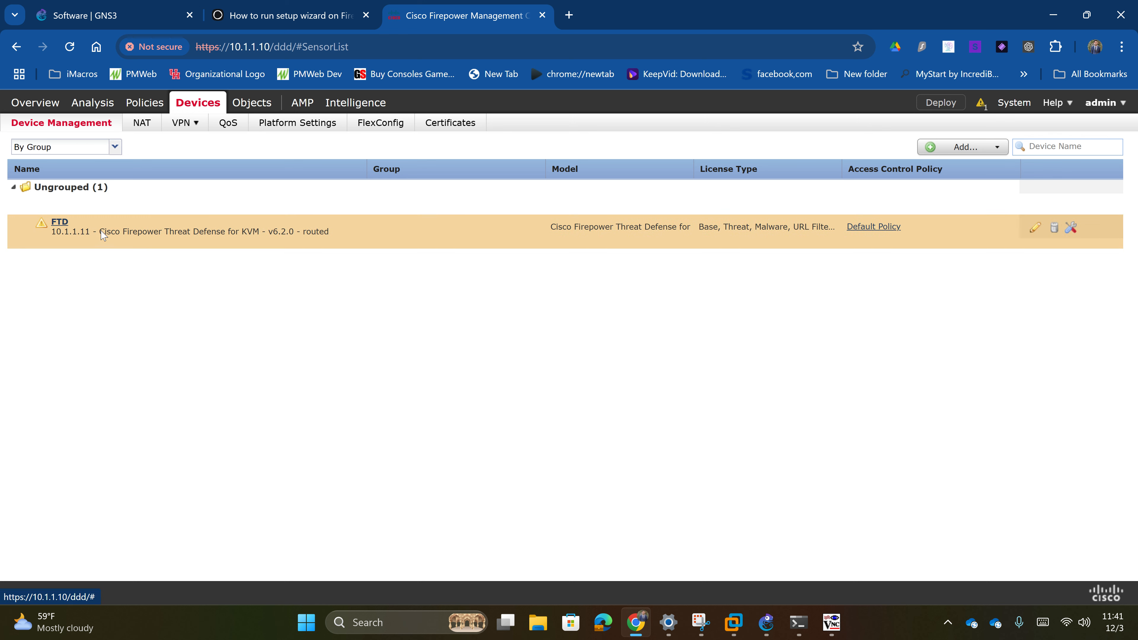
{"action": "left_click", "coordinate": [60, 222]}
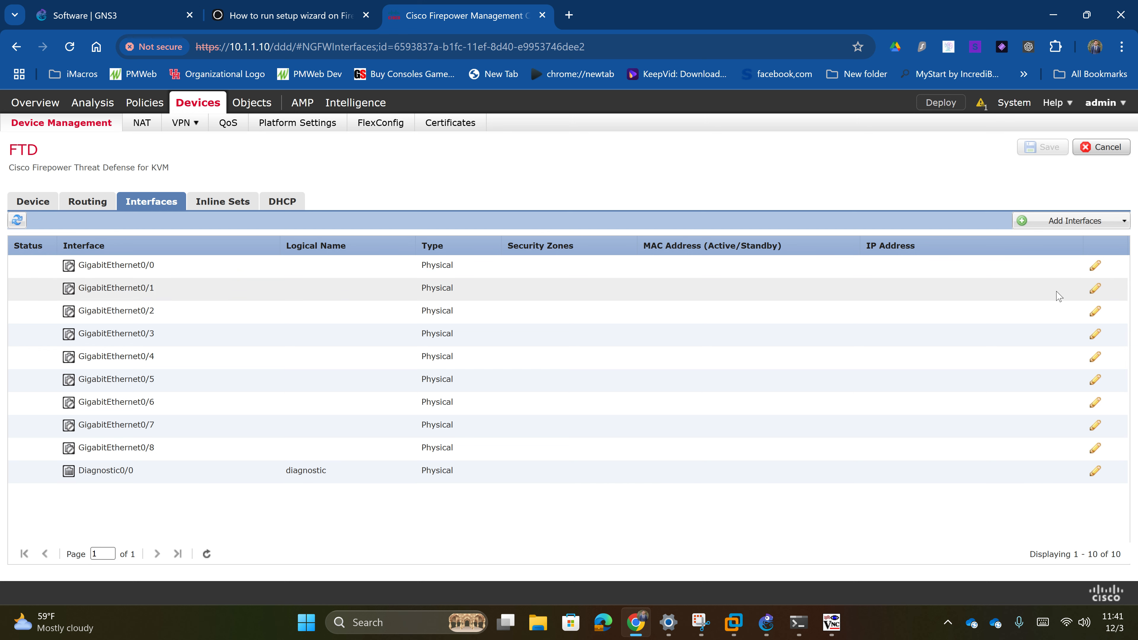
- Name GigabitEthernet0/1 Inside and assign it to a newly created Inside security zone
{"action": "left_click", "coordinate": [1095, 288]}
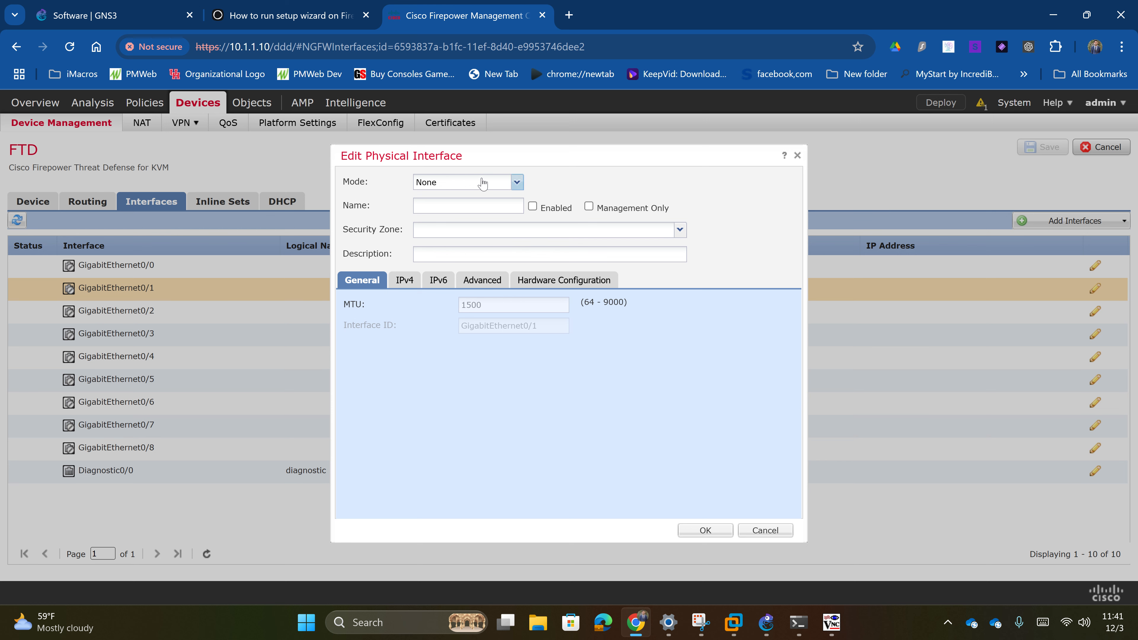
{"action": "left_click", "coordinate": [482, 183]}
{"action": "left_click", "coordinate": [482, 183]}
{"action": "left_click", "coordinate": [468, 232]}
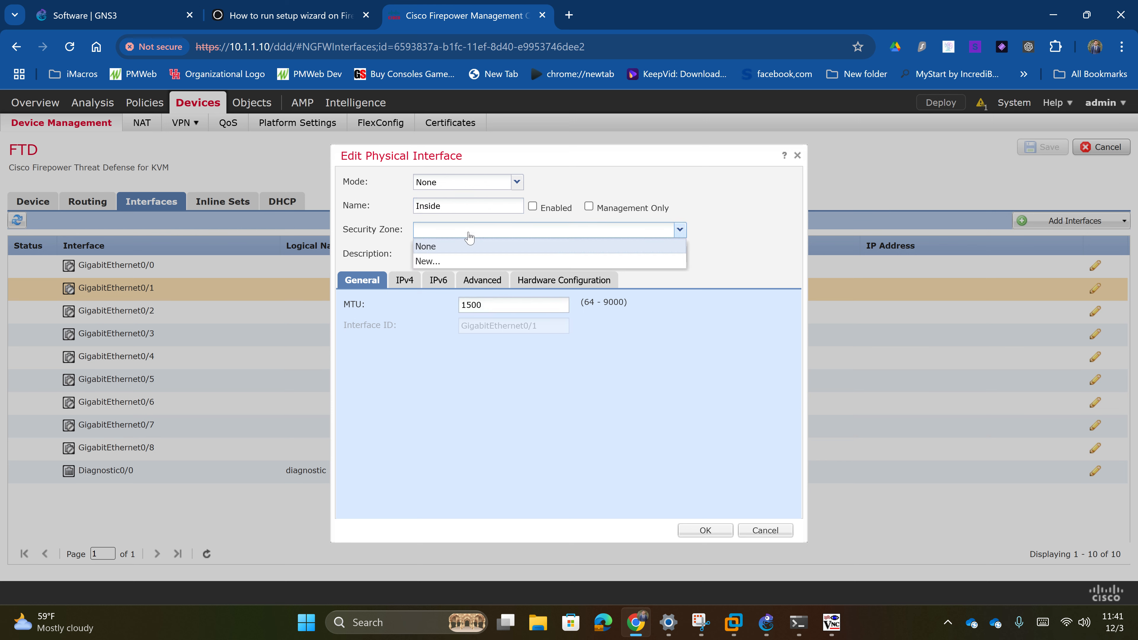
{"action": "left_click", "coordinate": [494, 262]}
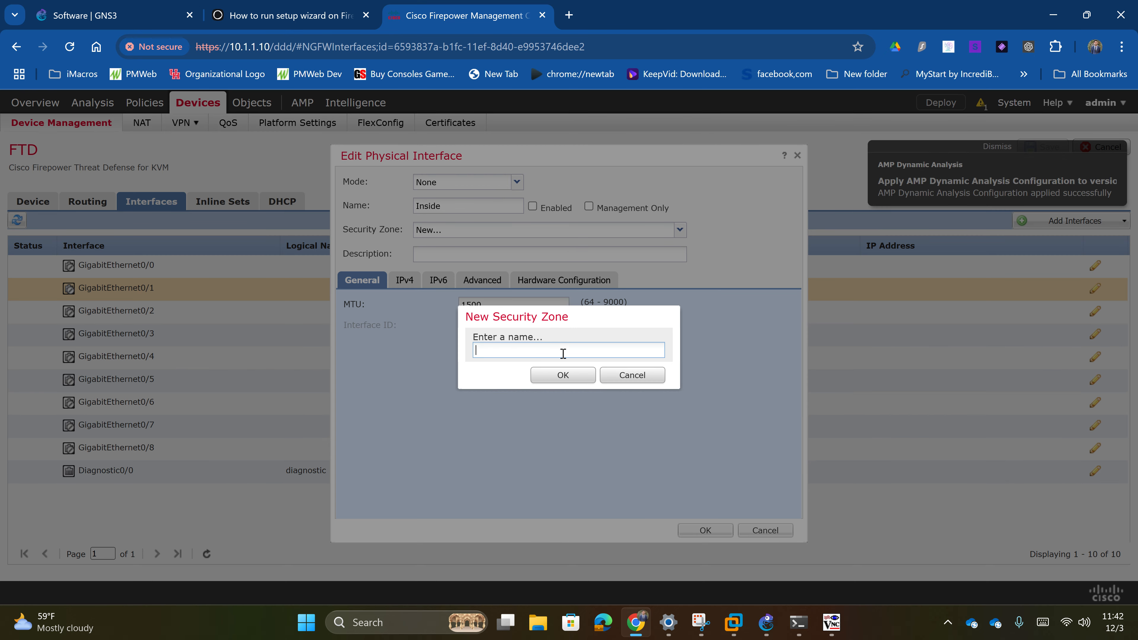
{"action": "type", "text": "Inside"}
{"action": "left_click", "coordinate": [563, 375]}
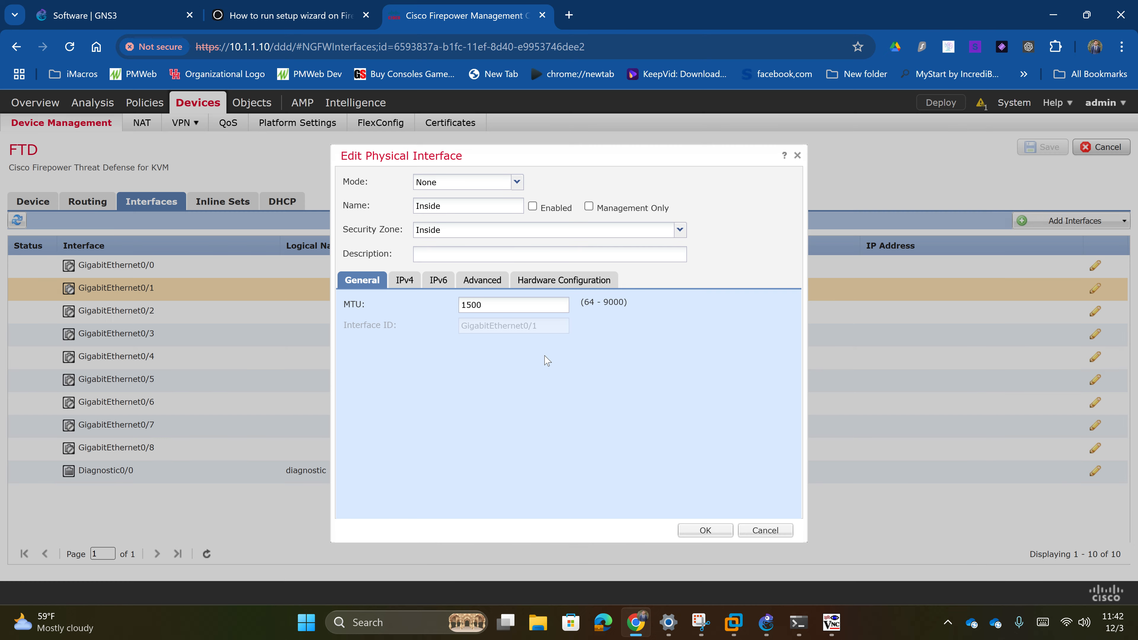
{"action": "left_click", "coordinate": [410, 281]}
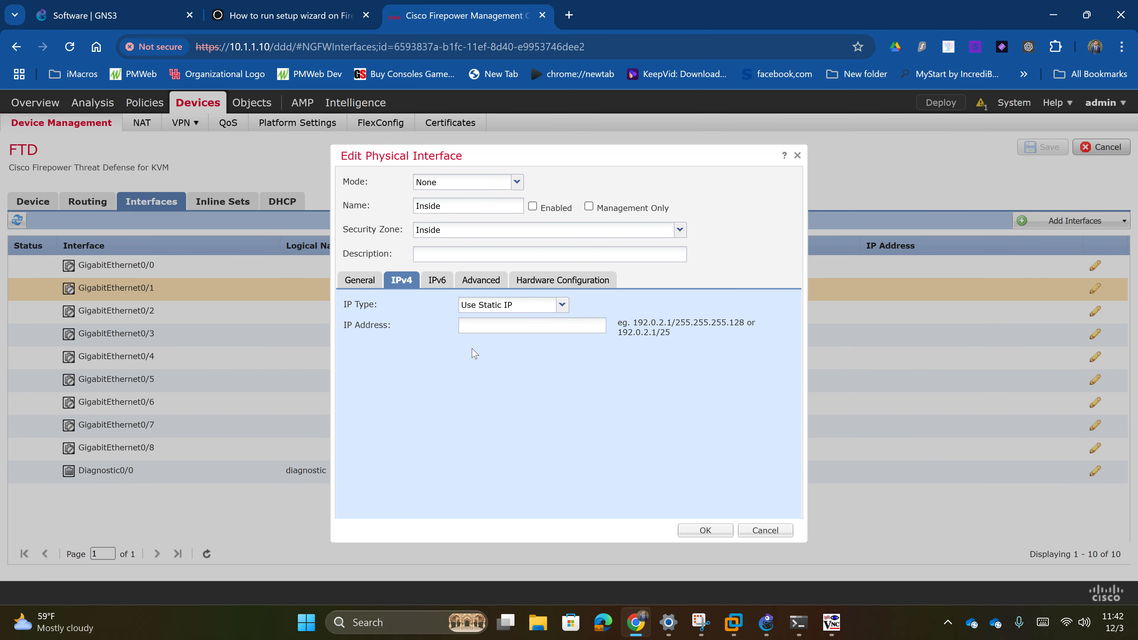
{"action": "left_click", "coordinate": [705, 530]}
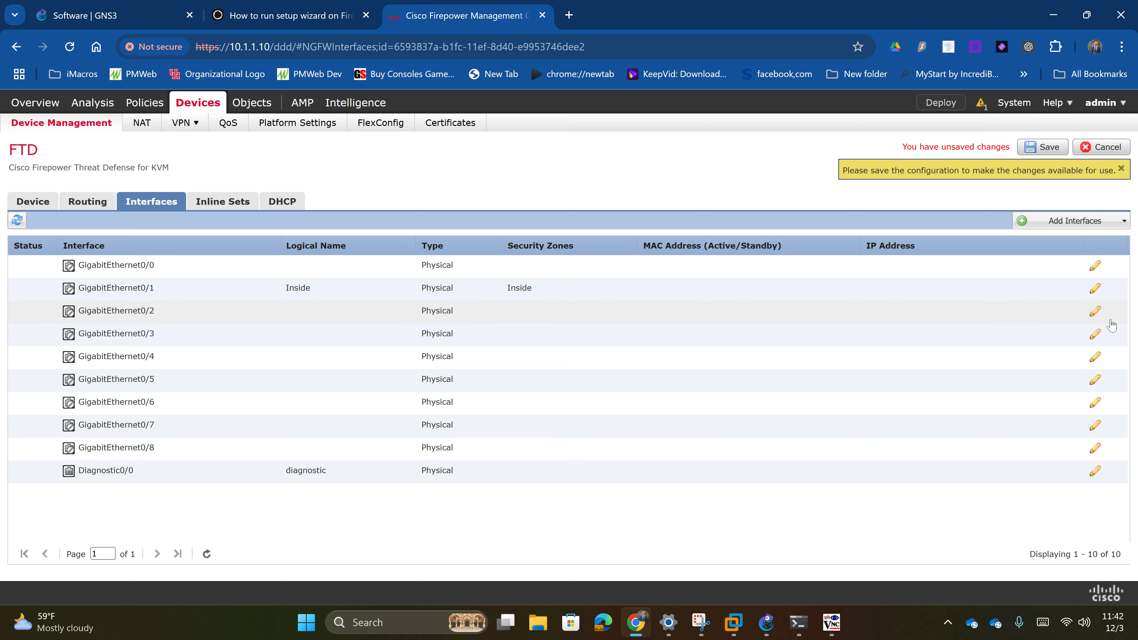
- Enable GigabitEthernet0/1, then switch back to the GNS3 topology
{"action": "left_click", "coordinate": [1095, 288]}
{"action": "left_click", "coordinate": [532, 206]}
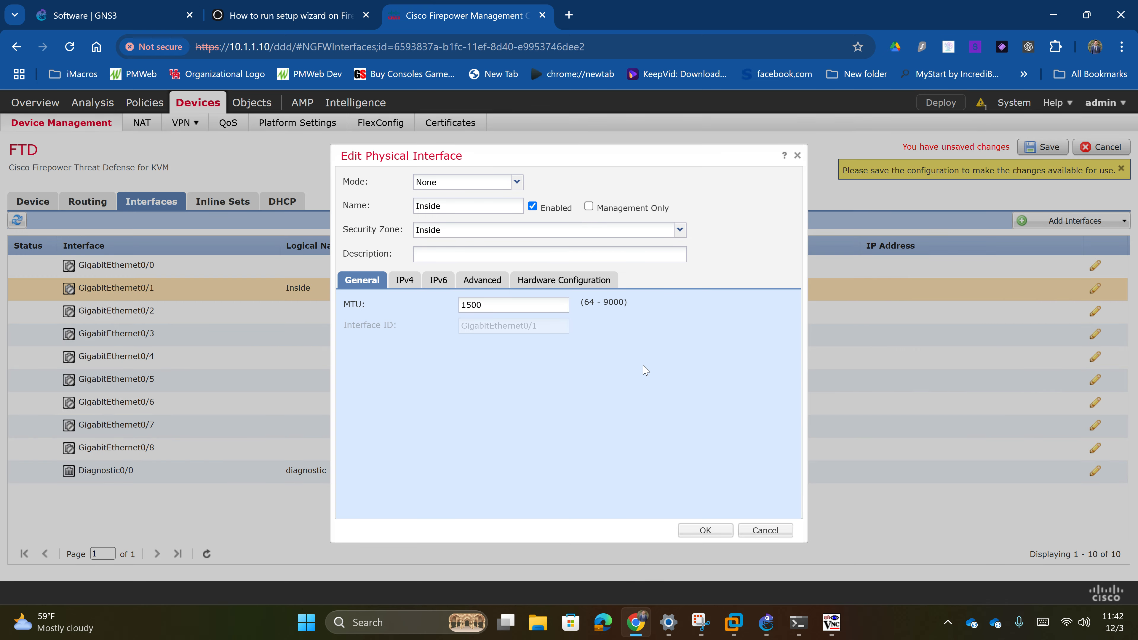
{"action": "left_click", "coordinate": [705, 530]}
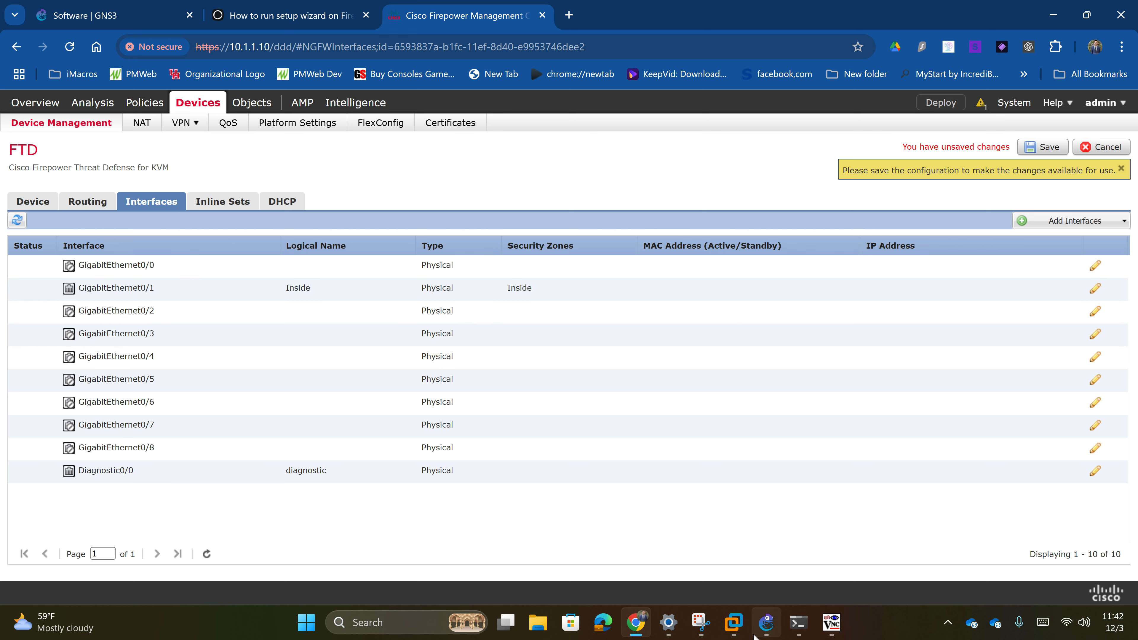
{"action": "key", "text": "alt+Tab"}
- Start the IOSvL2 switch and open its PuTTY console beside the topology
{"action": "right_click", "coordinate": [455, 317]}
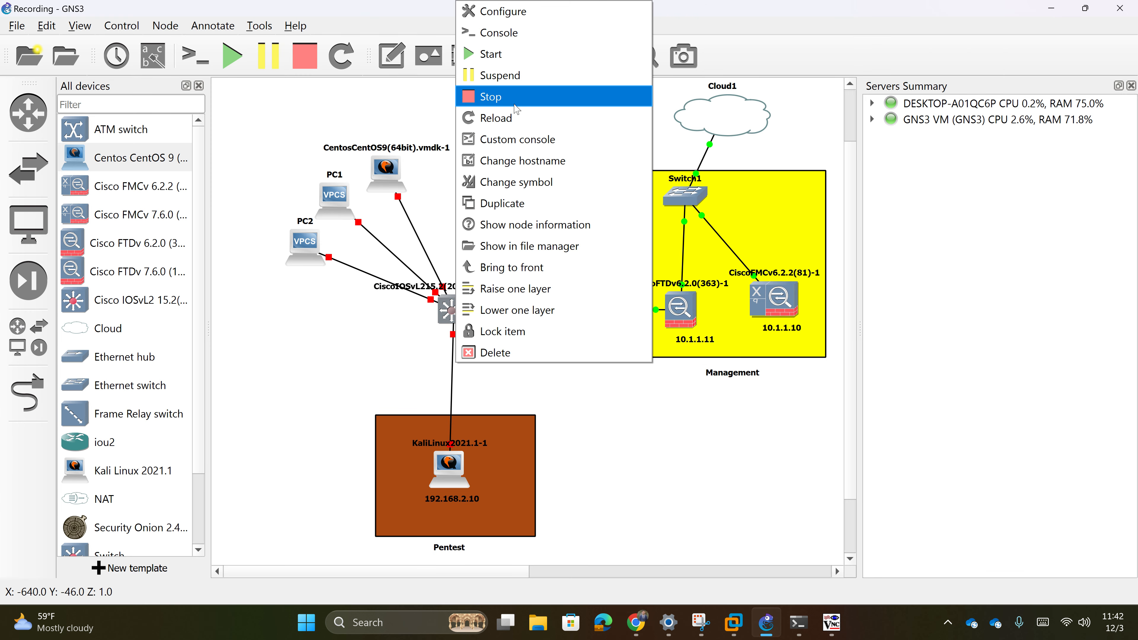
{"action": "left_click", "coordinate": [533, 55]}
{"action": "left_click", "coordinate": [623, 447]}
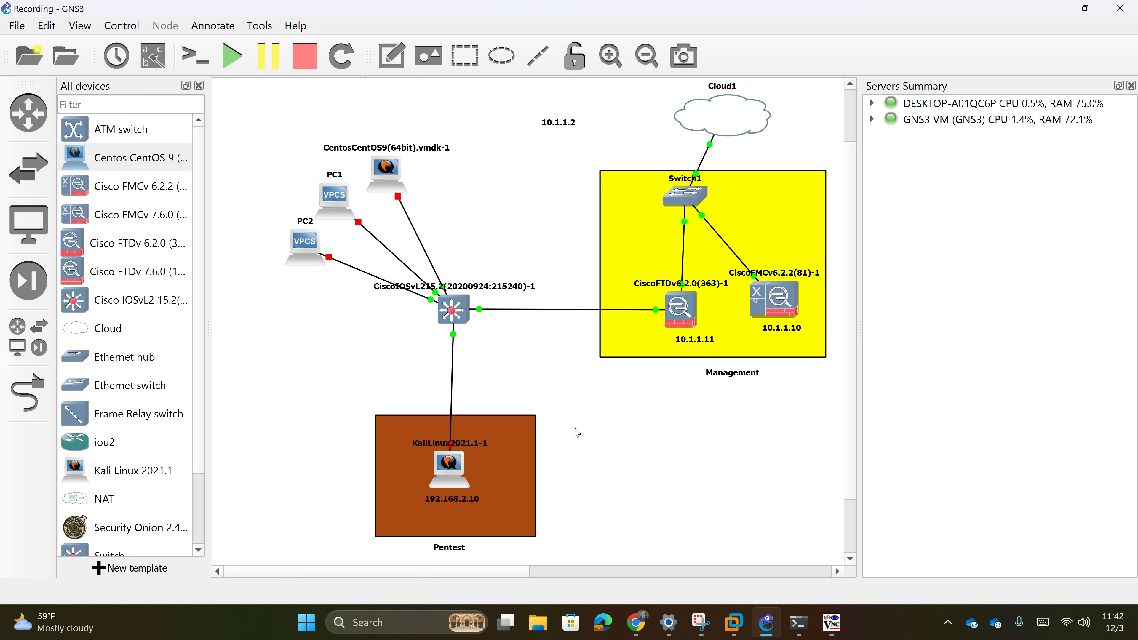
{"action": "double_click", "coordinate": [452, 321]}
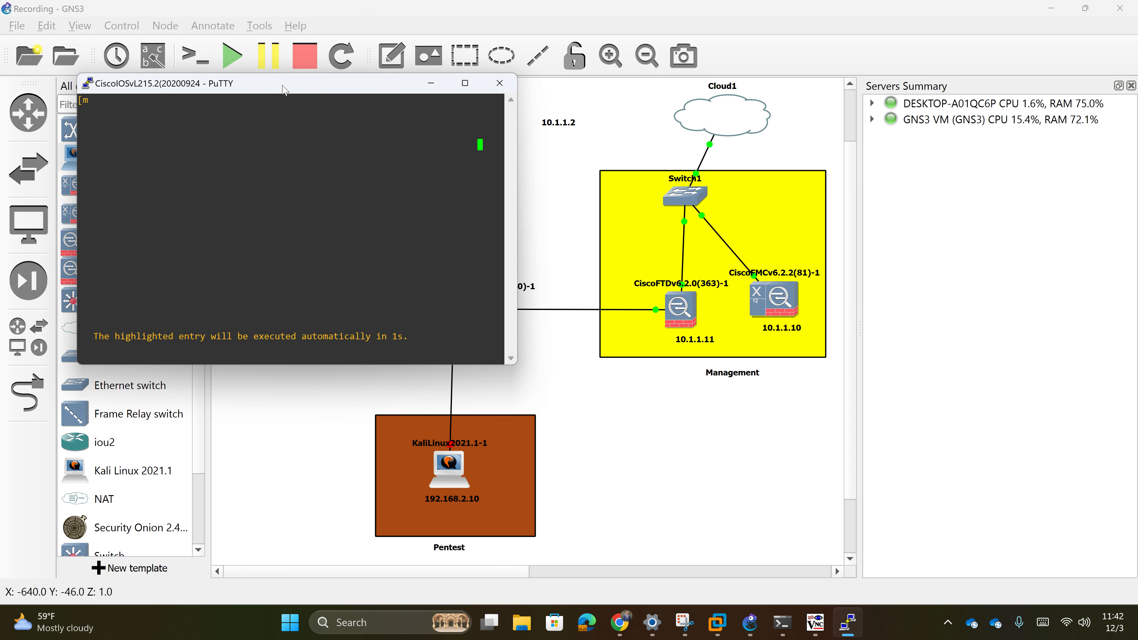
{"action": "left_click_drag", "start_coordinate": [283, 90], "coordinate": [886, 341]}
{"action": "left_click", "coordinate": [445, 320]}
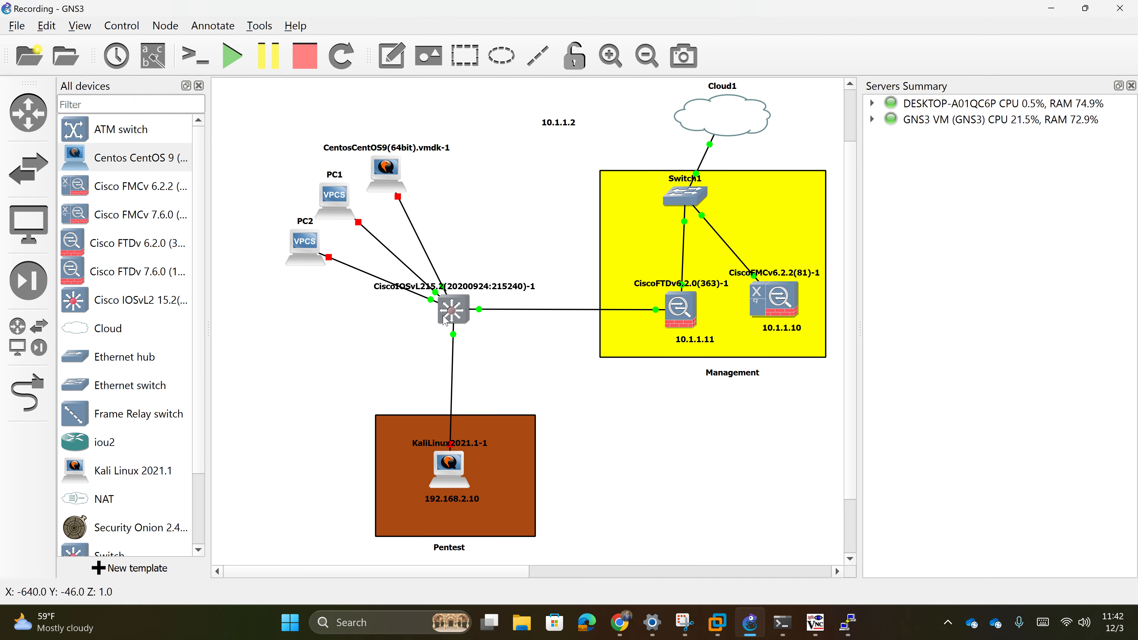
- Show interface labels on all links, reopen the switch console, and return to Firepower
{"action": "right_click", "coordinate": [445, 320]}
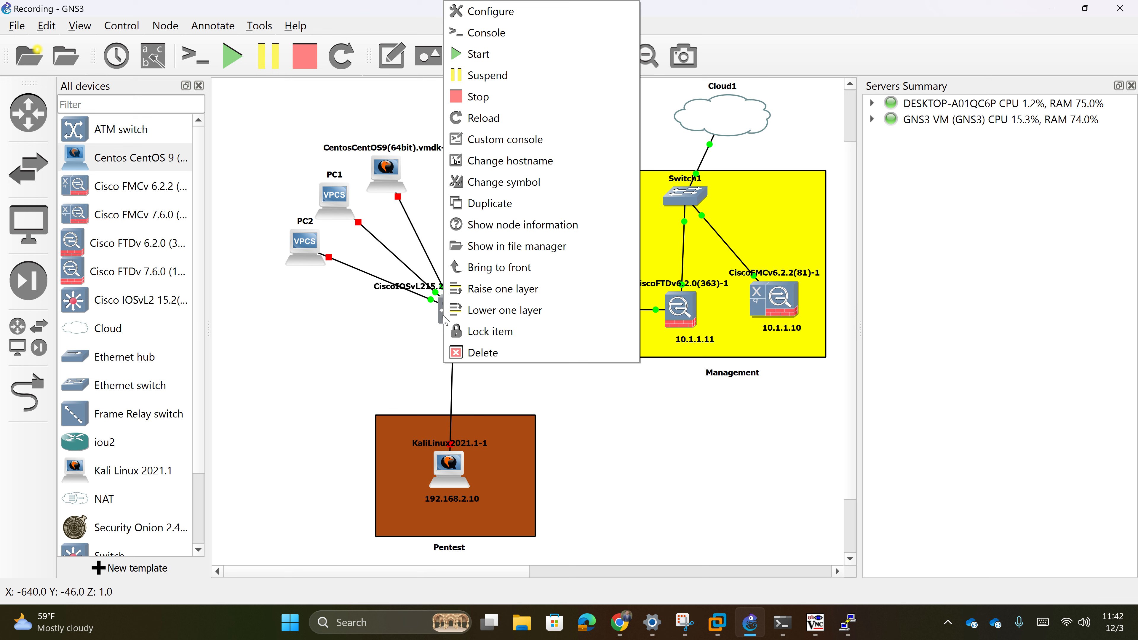
{"action": "left_click", "coordinate": [94, 34]}
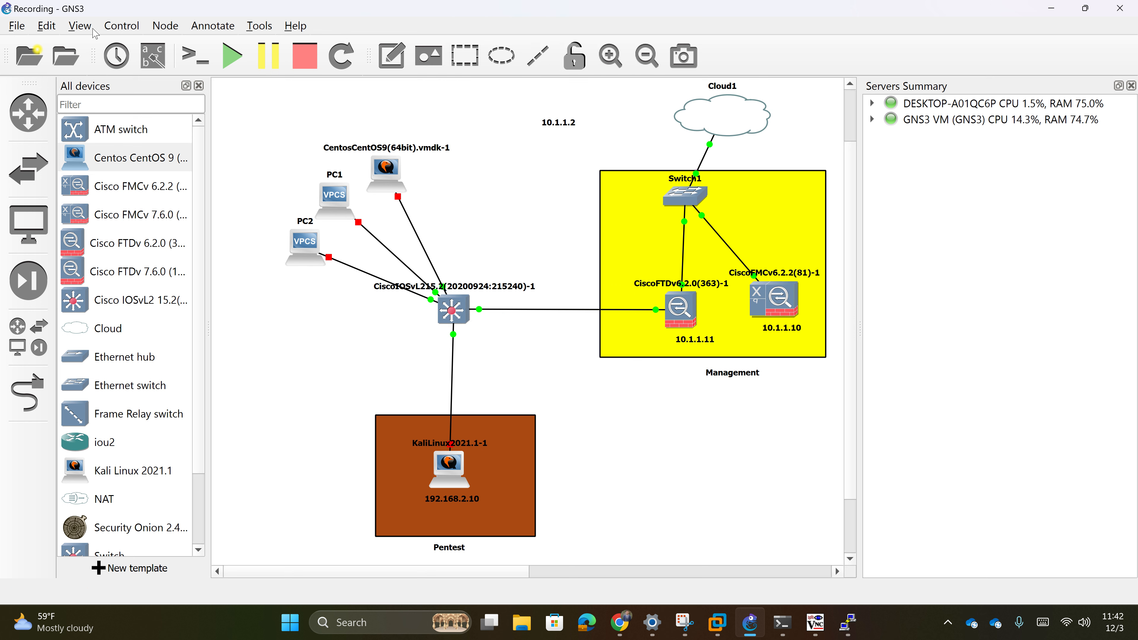
{"action": "left_click", "coordinate": [79, 26]}
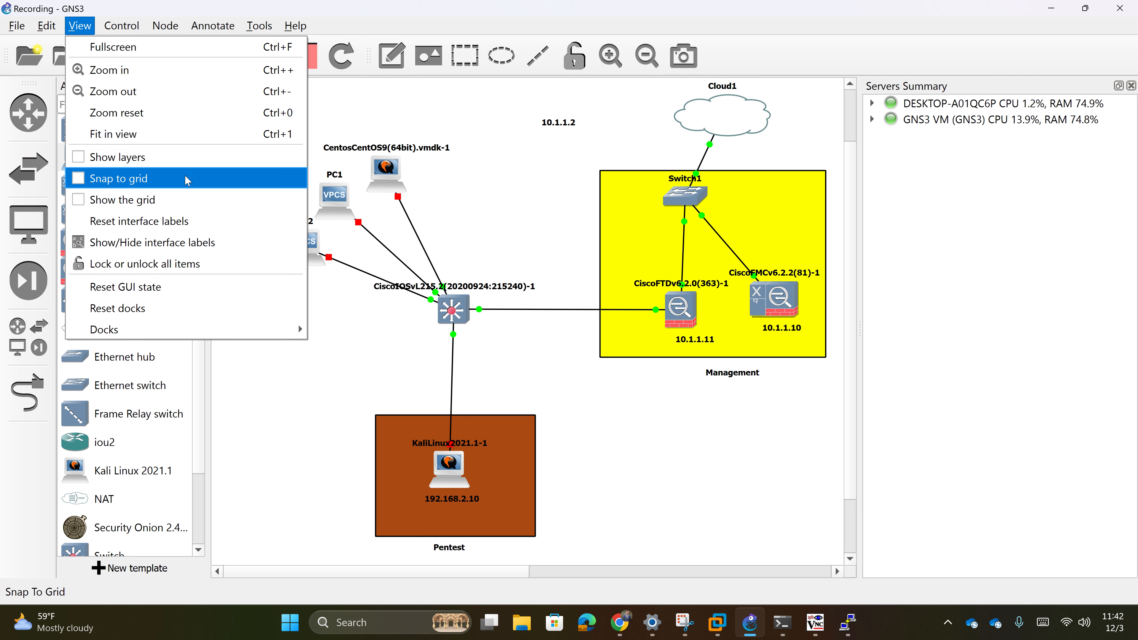
{"action": "left_click", "coordinate": [186, 243]}
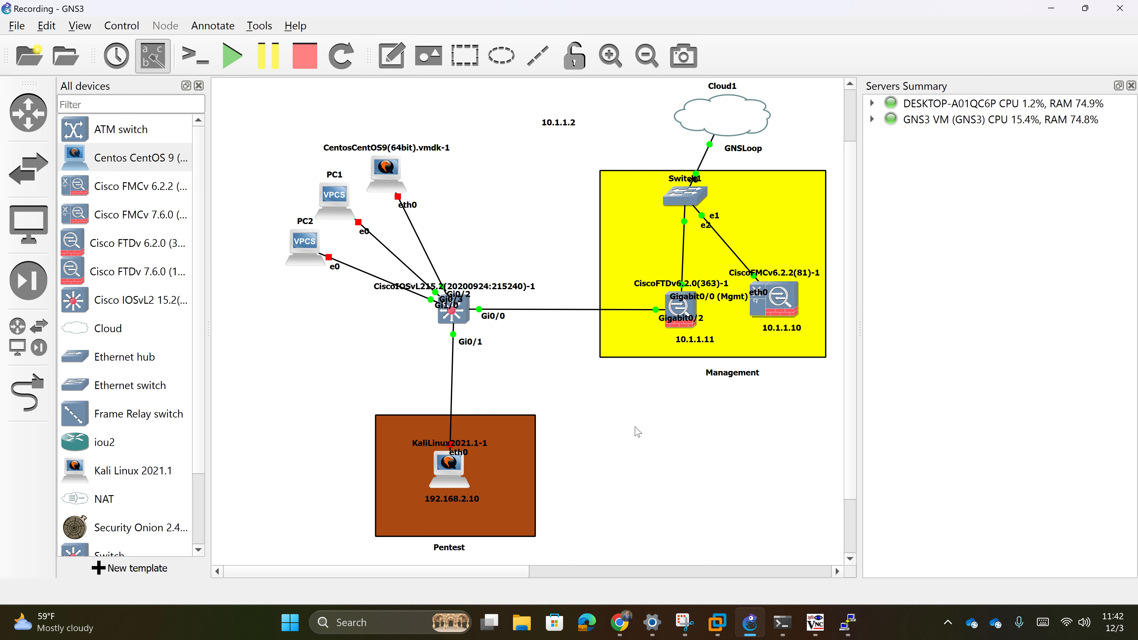
{"action": "double_click", "coordinate": [453, 308]}
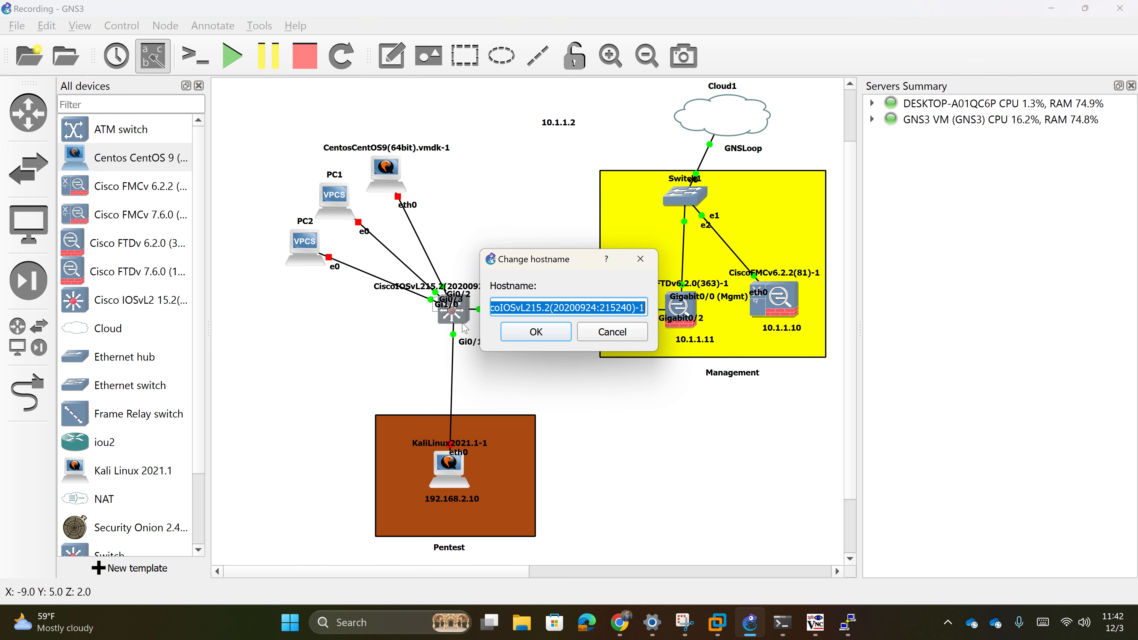
{"action": "left_click", "coordinate": [618, 337]}
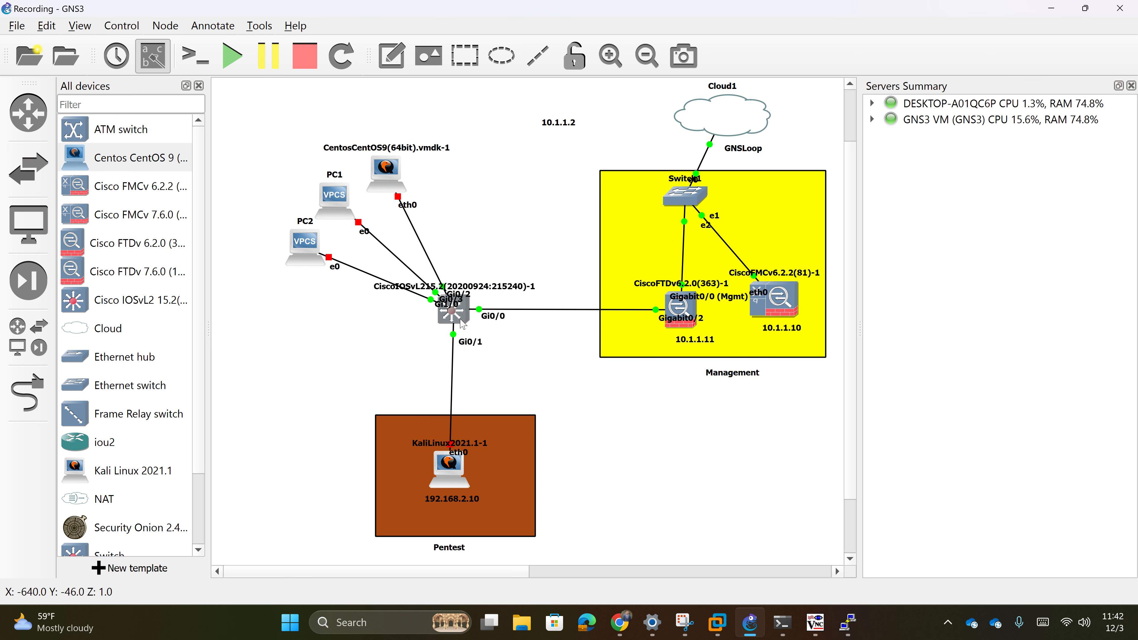
{"action": "double_click", "coordinate": [462, 322]}
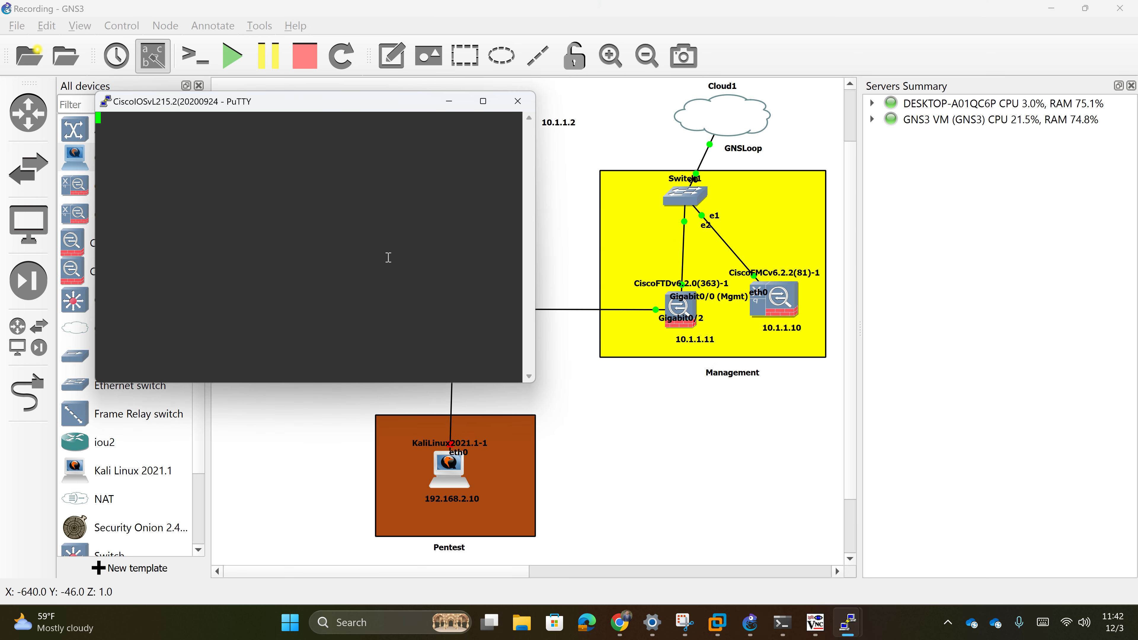
{"action": "left_click_drag", "start_coordinate": [385, 109], "coordinate": [918, 205]}
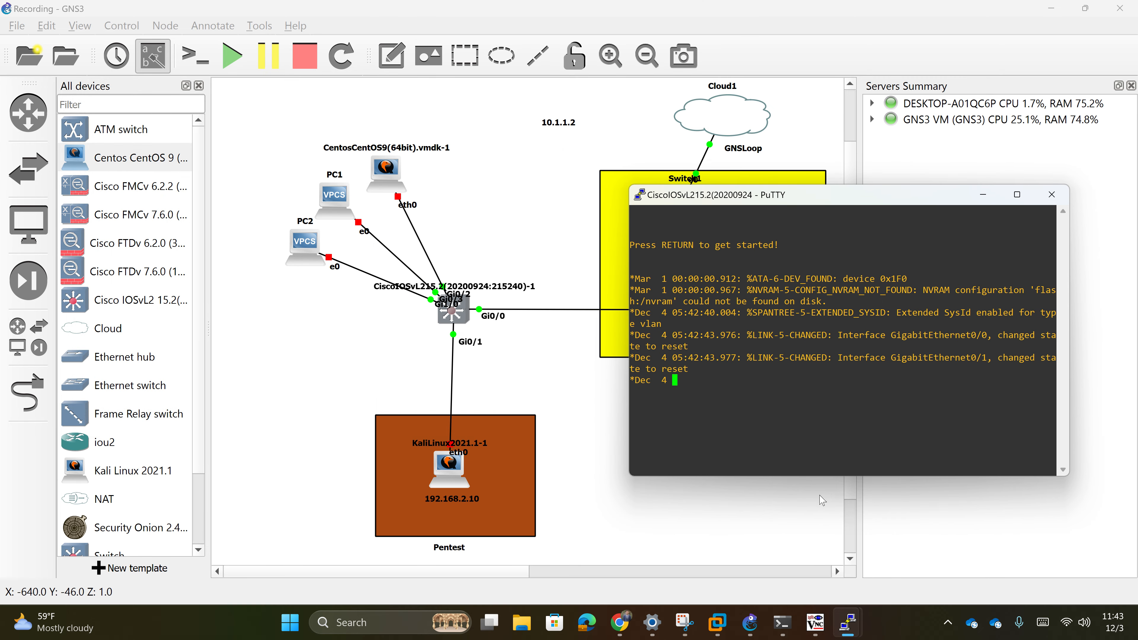
{"action": "left_click", "coordinate": [620, 622]}
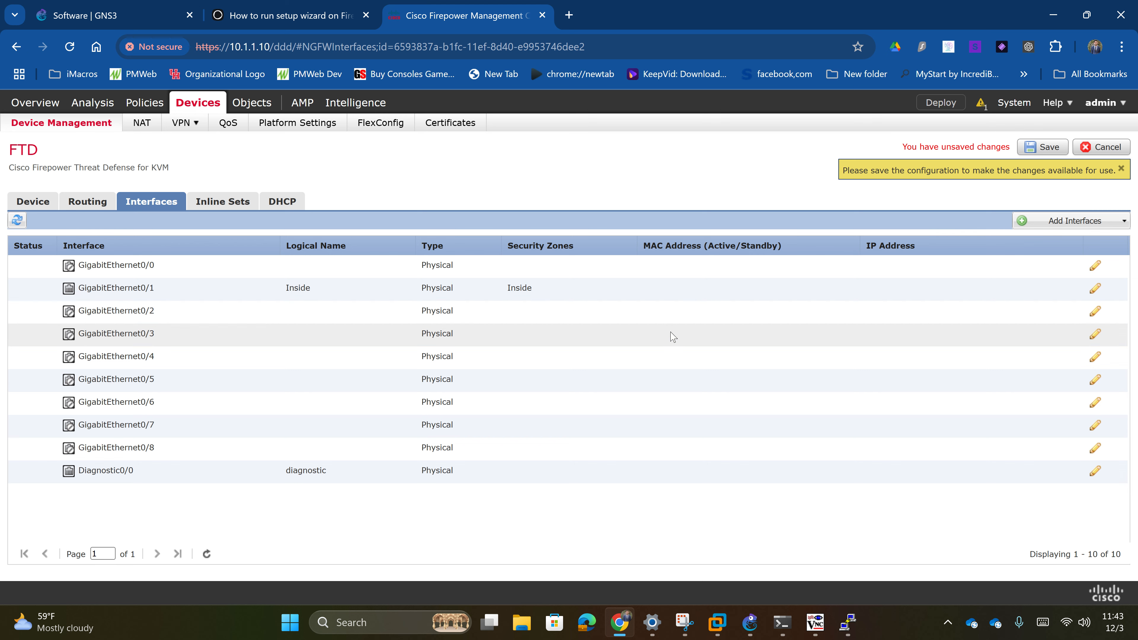
- Save, then start subinterface GigabitEthernet0/1.2 with static IP 192.168.2.1/24
{"action": "left_click", "coordinate": [1043, 148]}
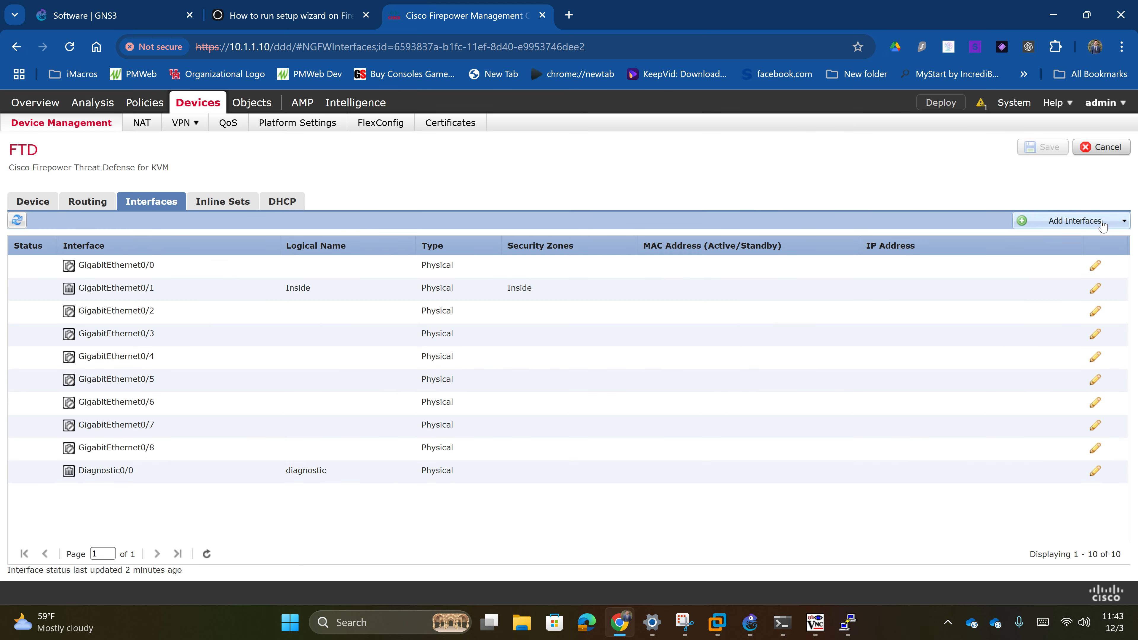
{"action": "left_click", "coordinate": [1103, 226]}
{"action": "left_click", "coordinate": [1074, 236]}
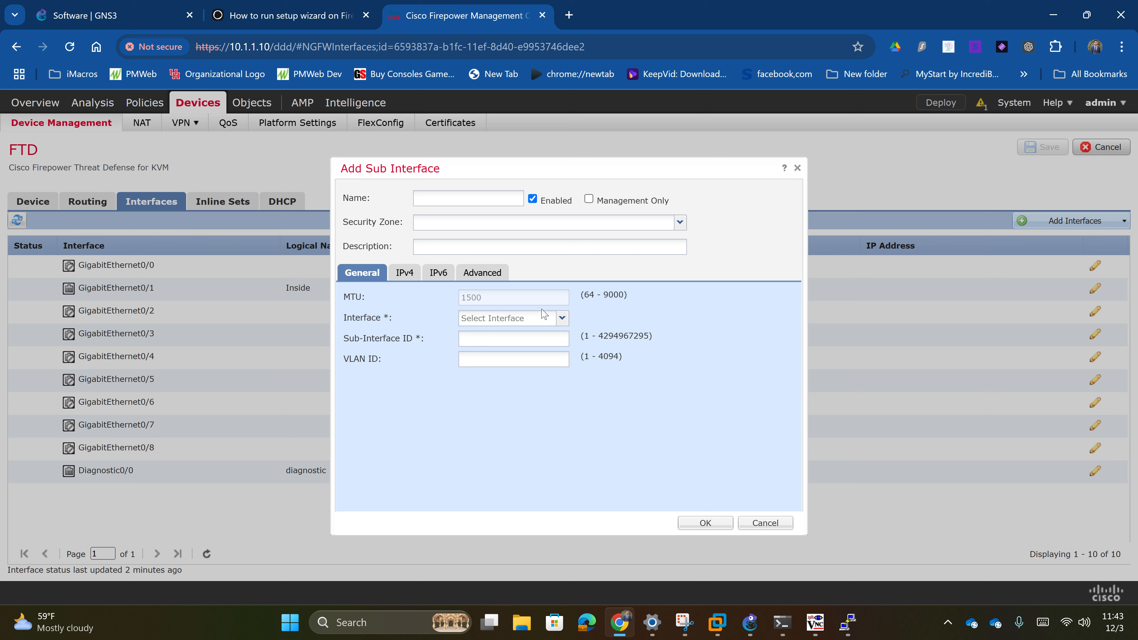
{"action": "left_click", "coordinate": [533, 319]}
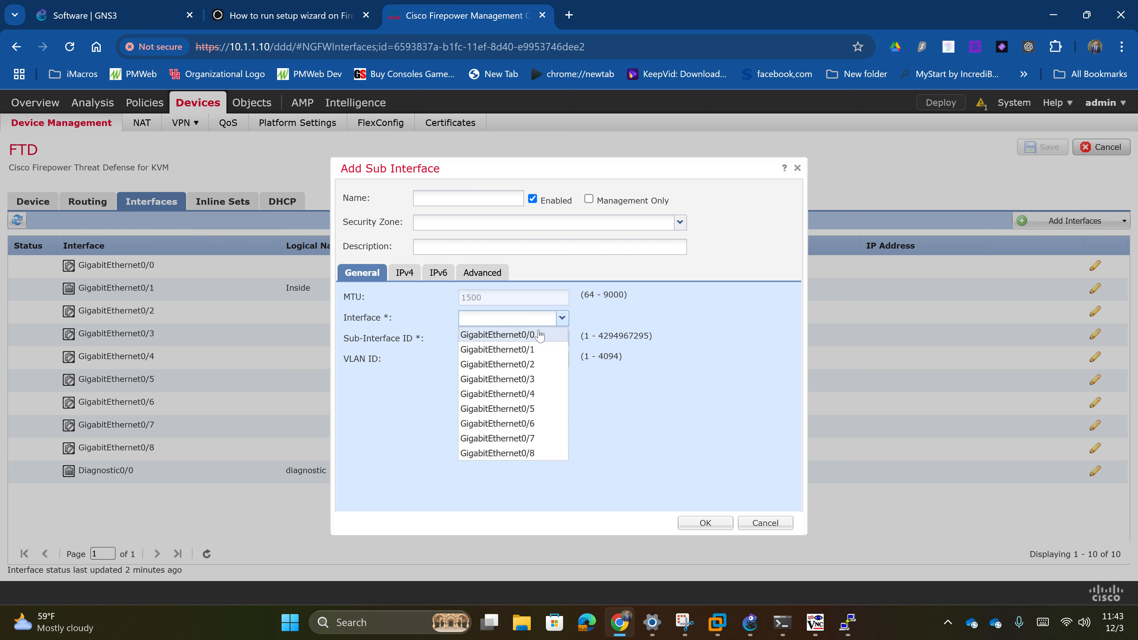
{"action": "left_click", "coordinate": [534, 349]}
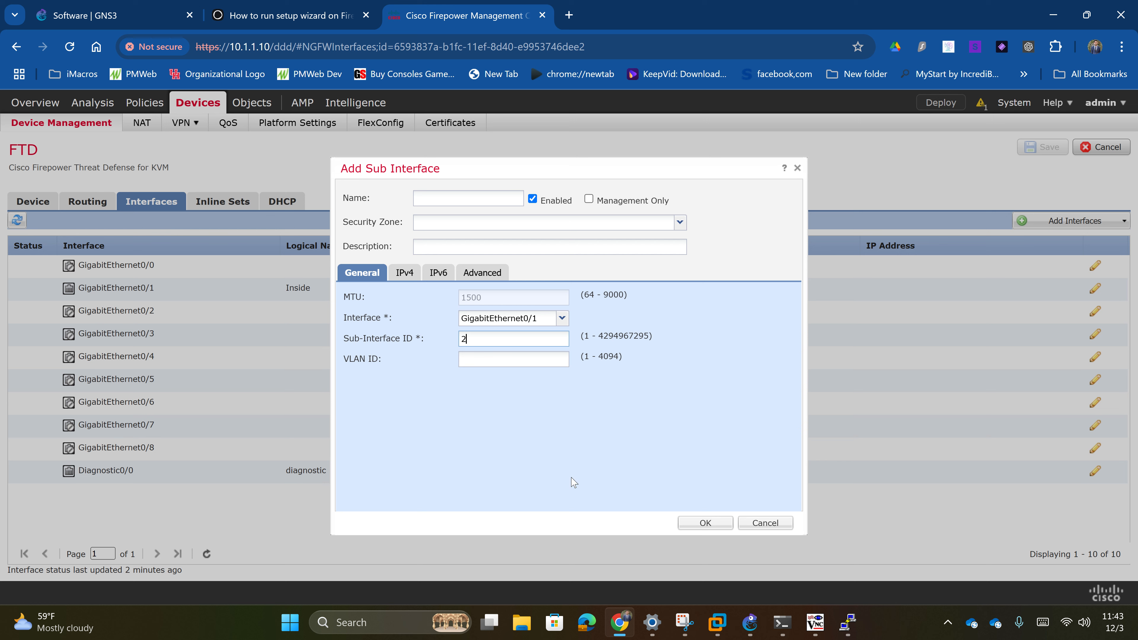
{"action": "left_click", "coordinate": [505, 359]}
{"action": "type", "text": "2"}
{"action": "left_click", "coordinate": [410, 271]}
{"action": "left_click", "coordinate": [498, 321]}
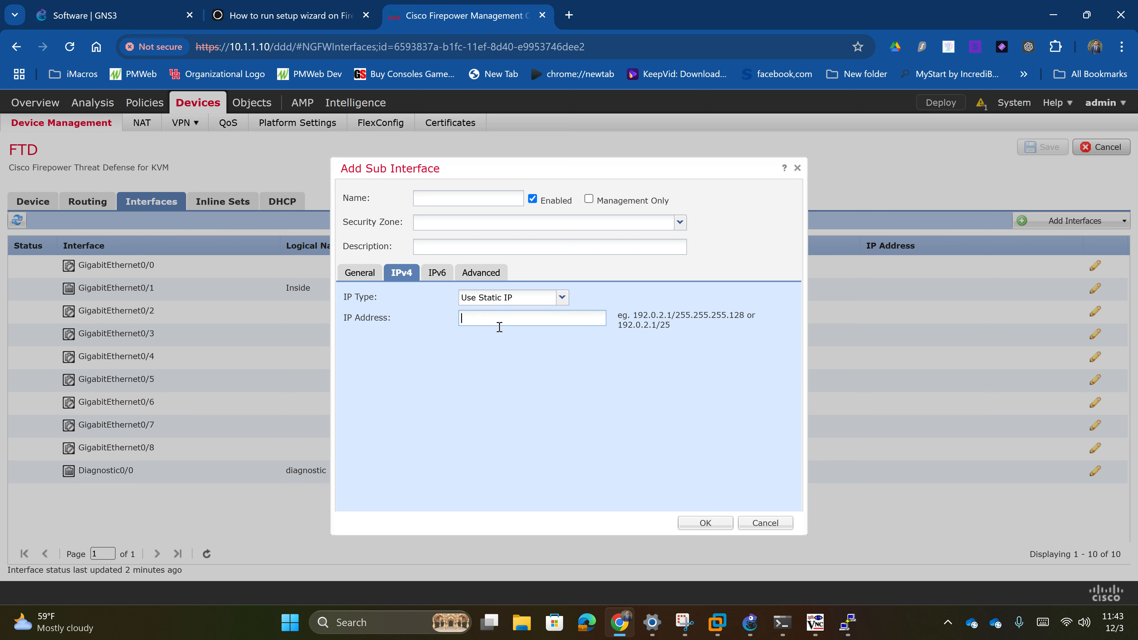
{"action": "type", "text": "192.168.2.1/24"}
- Put the subinterface in a new Pentest zone, name it Pentest, create it and save
{"action": "left_click", "coordinate": [679, 222]}
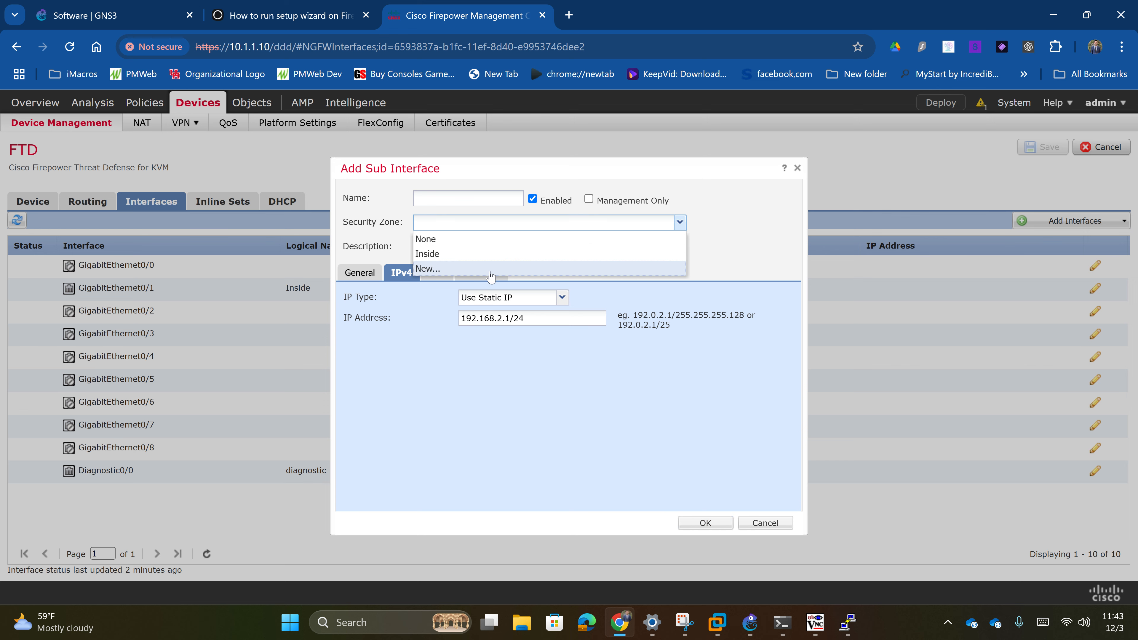
{"action": "left_click", "coordinate": [490, 269]}
{"action": "type", "text": "P"}
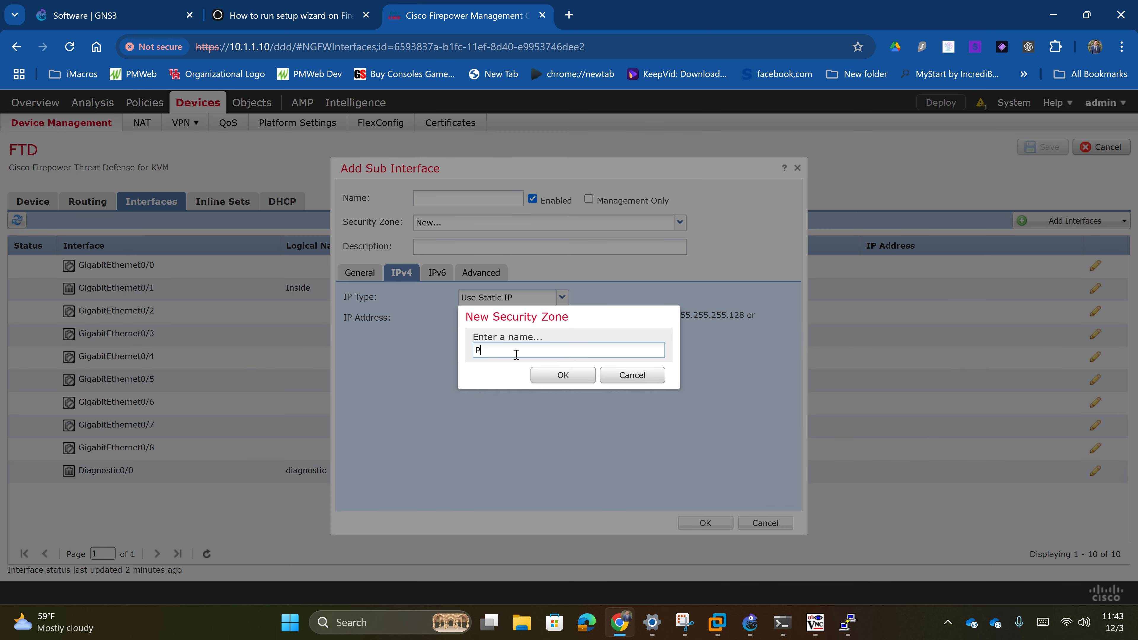
{"action": "type", "text": "entest"}
{"action": "left_click", "coordinate": [563, 375]}
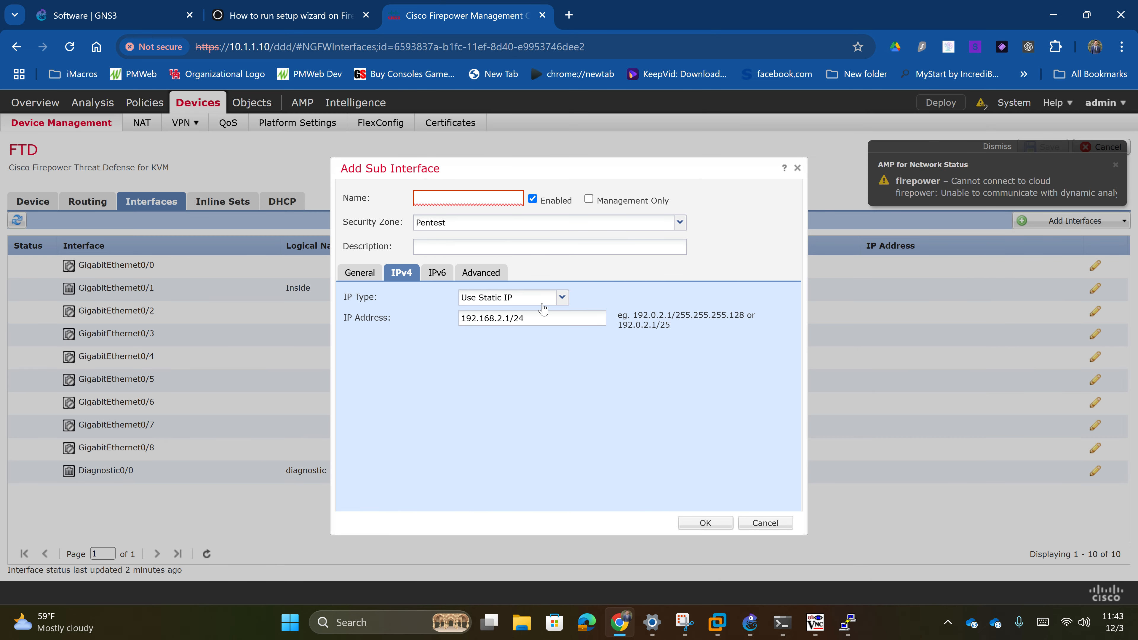
{"action": "left_click", "coordinate": [486, 201]}
{"action": "type", "text": "Pentest"}
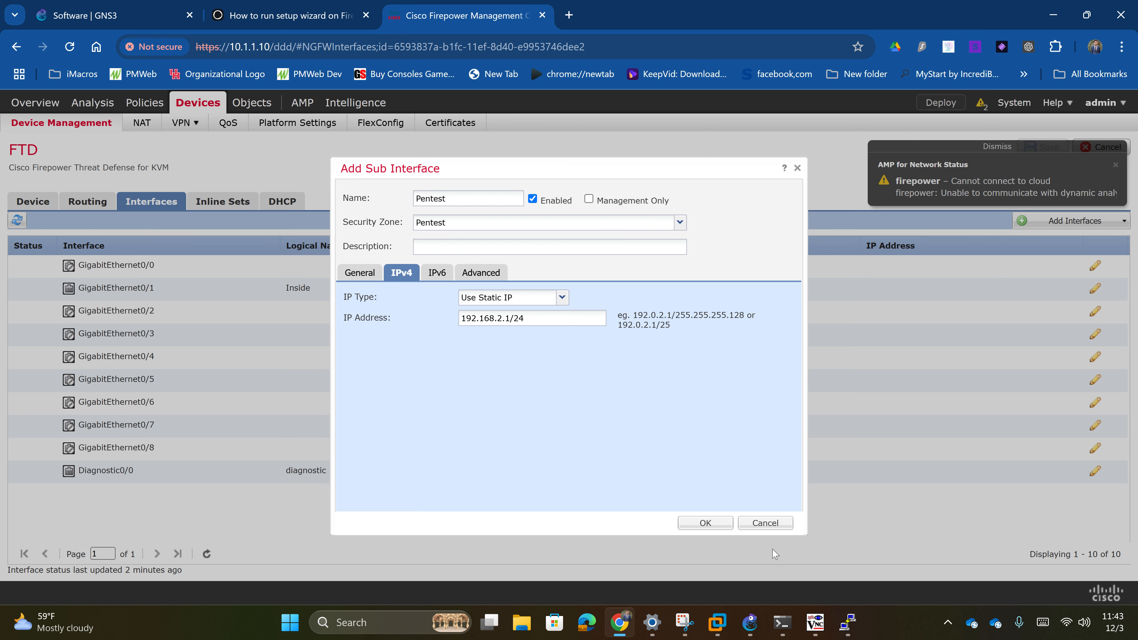
{"action": "left_click", "coordinate": [703, 522]}
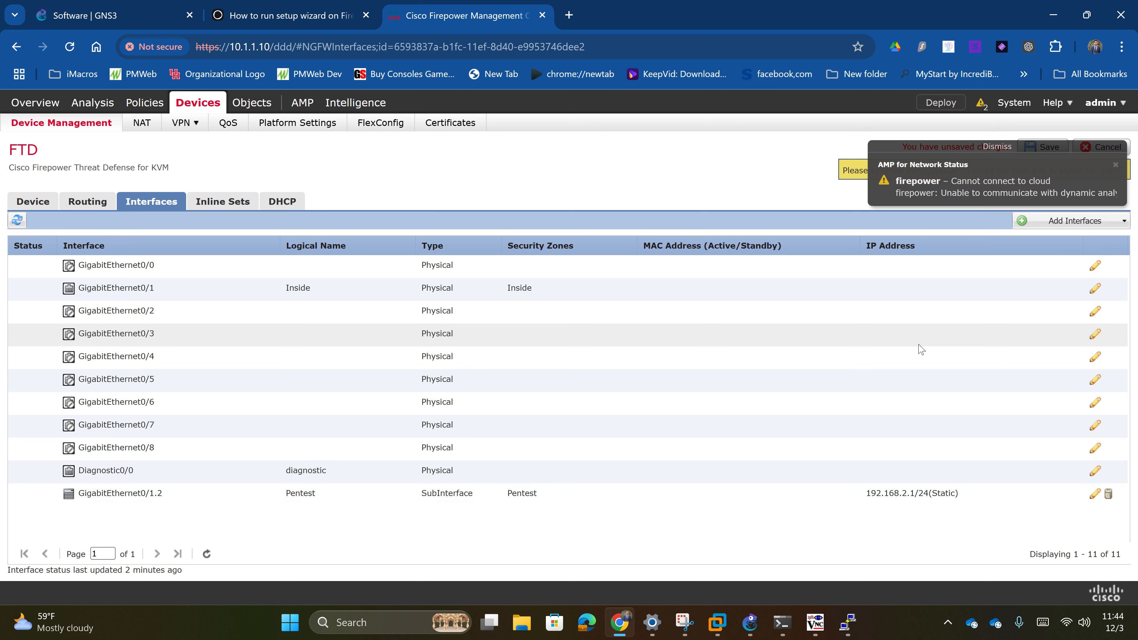
{"action": "left_click", "coordinate": [1113, 165]}
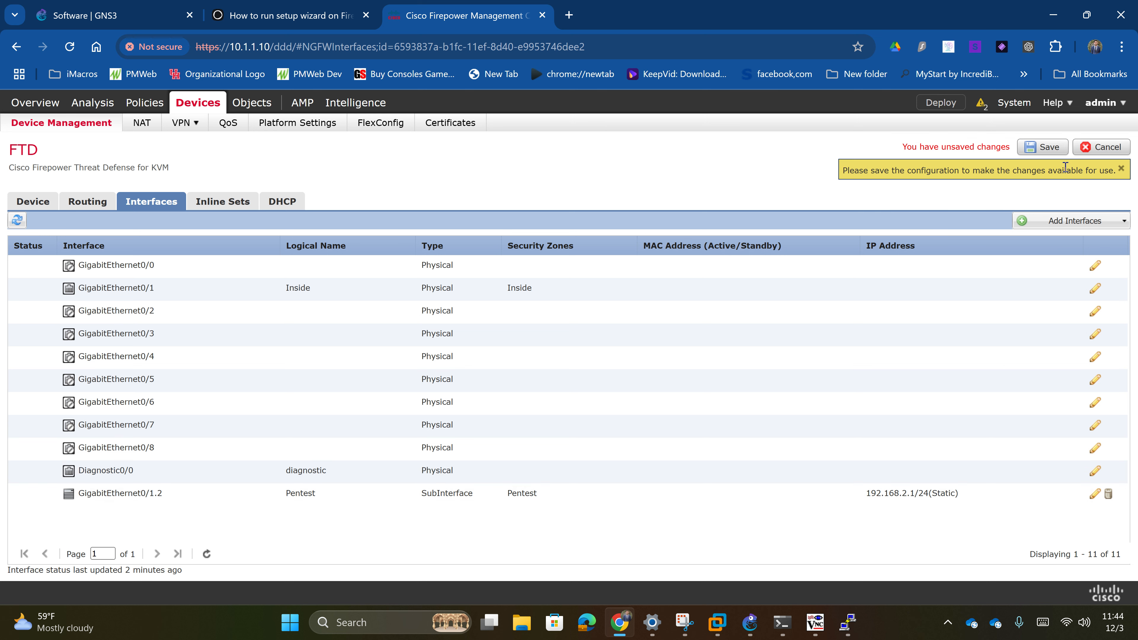
{"action": "left_click", "coordinate": [1048, 148]}
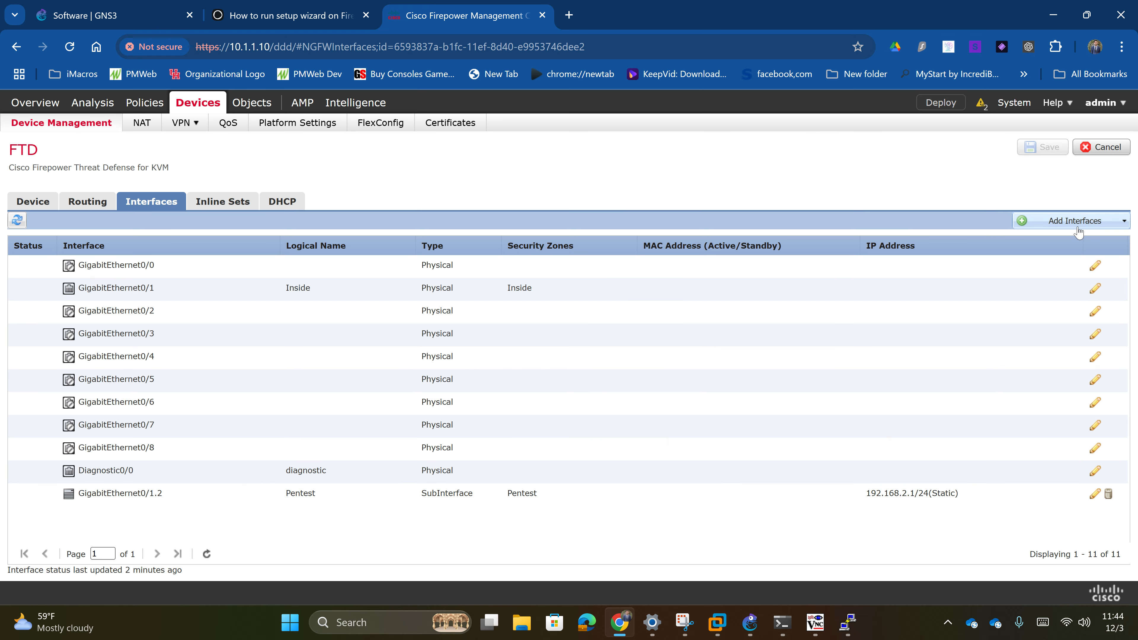
- Start a new subinterface named Inside_PCs in the Inside zone with subinterface ID 3
{"action": "left_click", "coordinate": [1076, 224]}
{"action": "left_click", "coordinate": [1054, 241]}
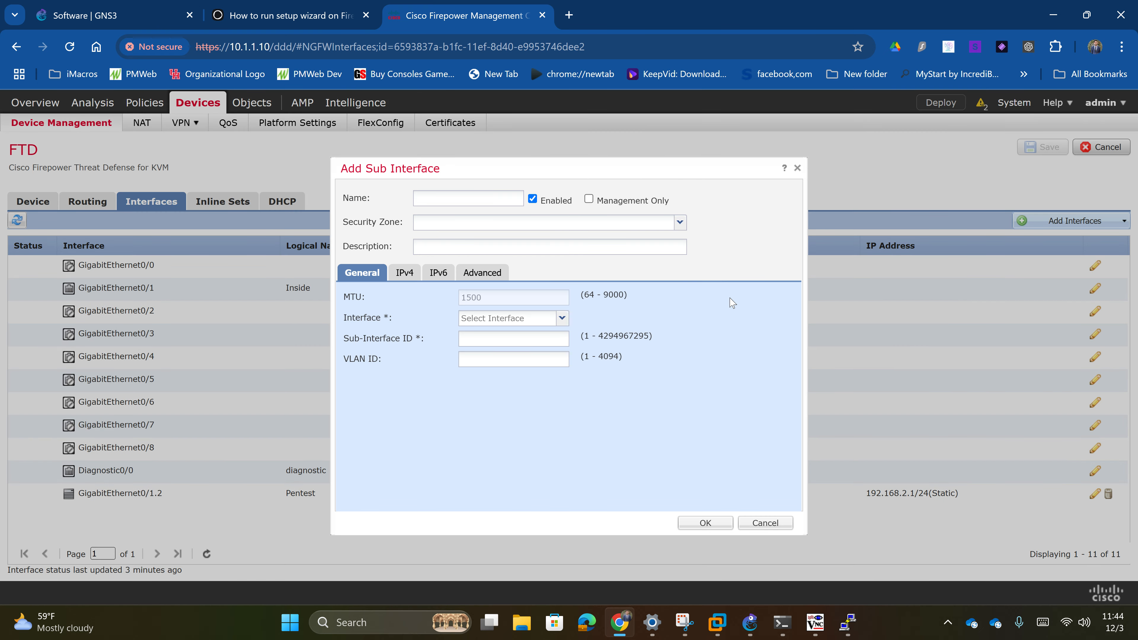
{"action": "left_click", "coordinate": [479, 201]}
{"action": "type", "text": "Inside_PCs"}
{"action": "left_click", "coordinate": [500, 228]}
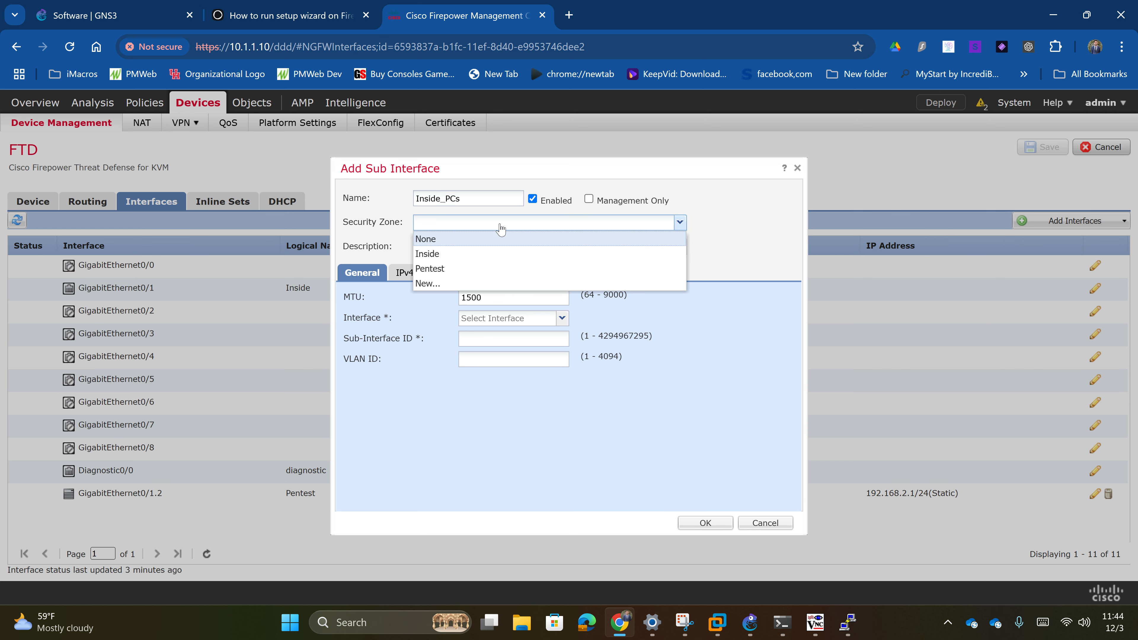
{"action": "left_click", "coordinate": [463, 284]}
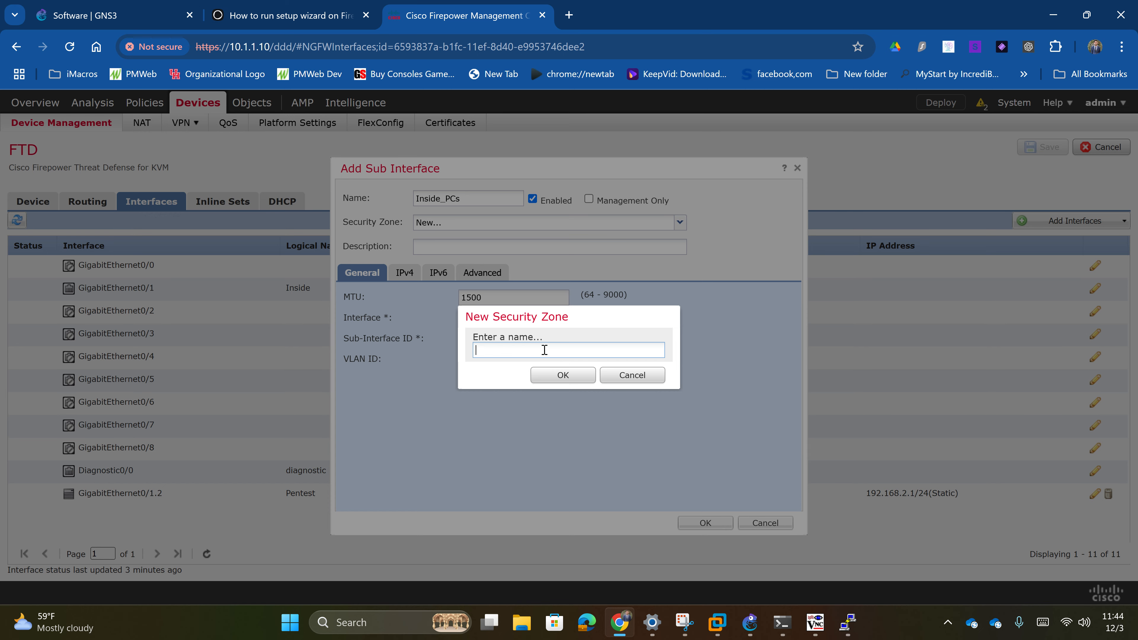
{"action": "left_click", "coordinate": [621, 379]}
{"action": "left_click", "coordinate": [679, 221]}
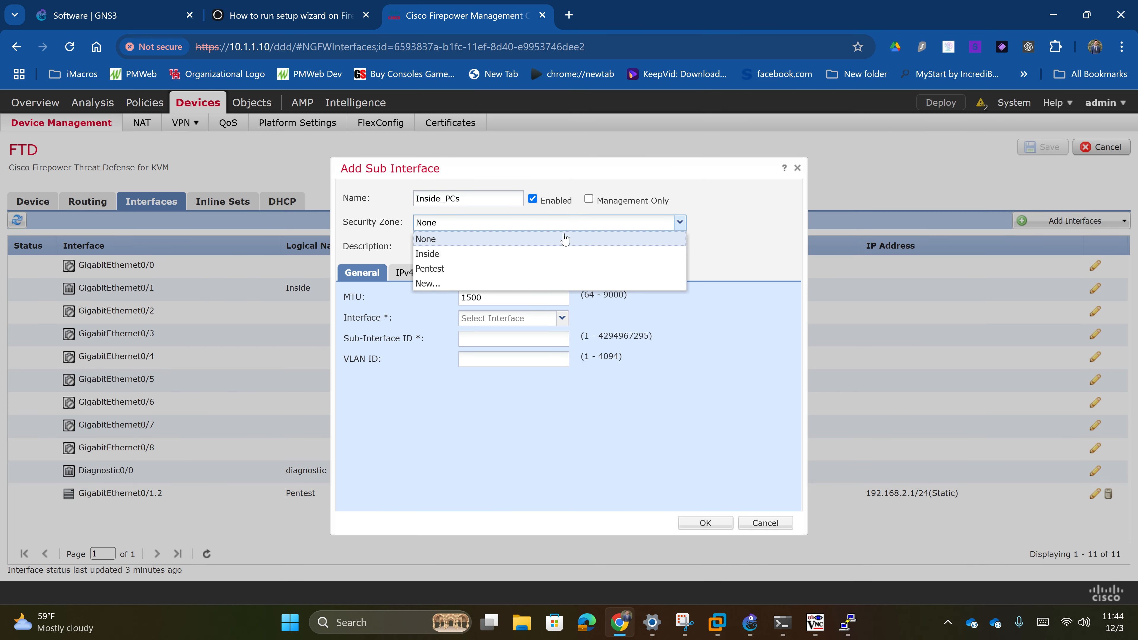
{"action": "left_click", "coordinate": [497, 259]}
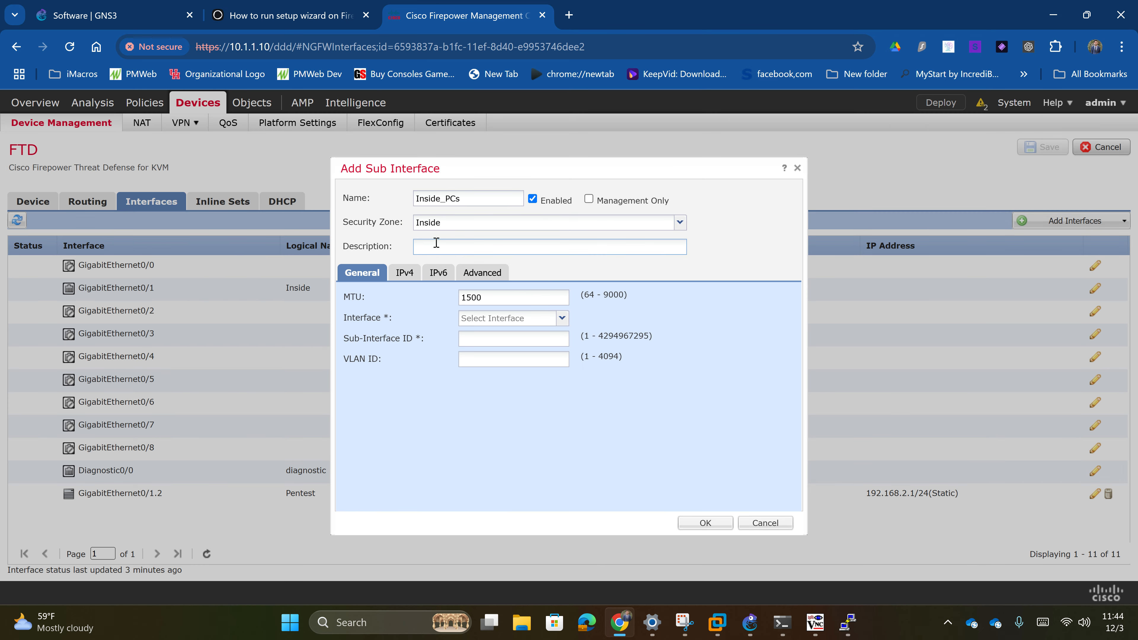
{"action": "left_click", "coordinate": [405, 272]}
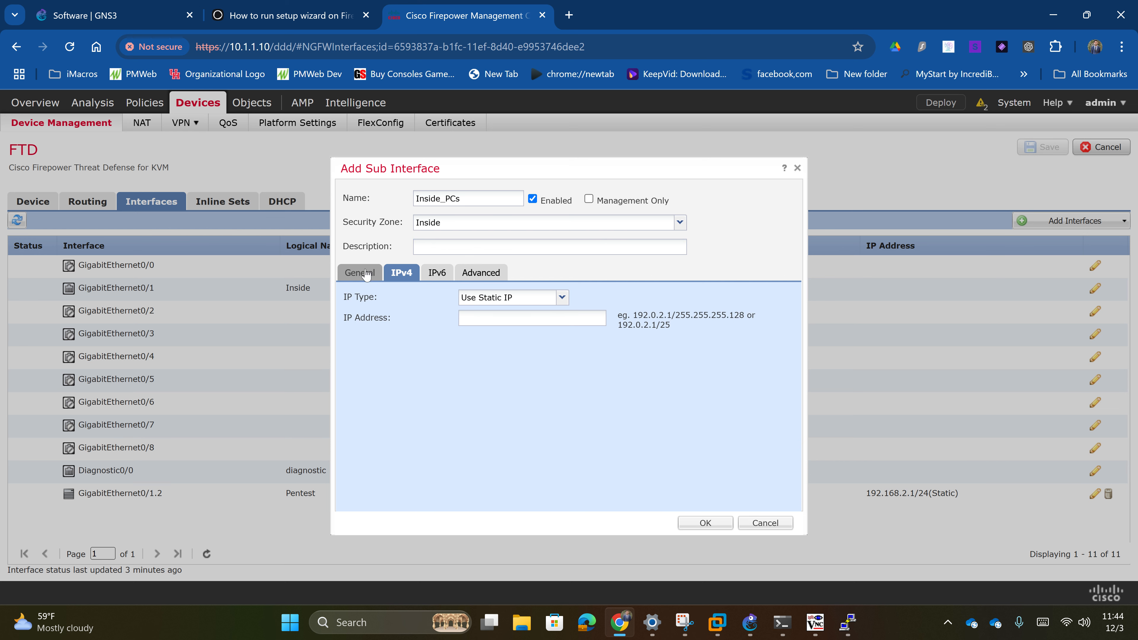
{"action": "left_click", "coordinate": [362, 272]}
{"action": "left_click", "coordinate": [481, 338]}
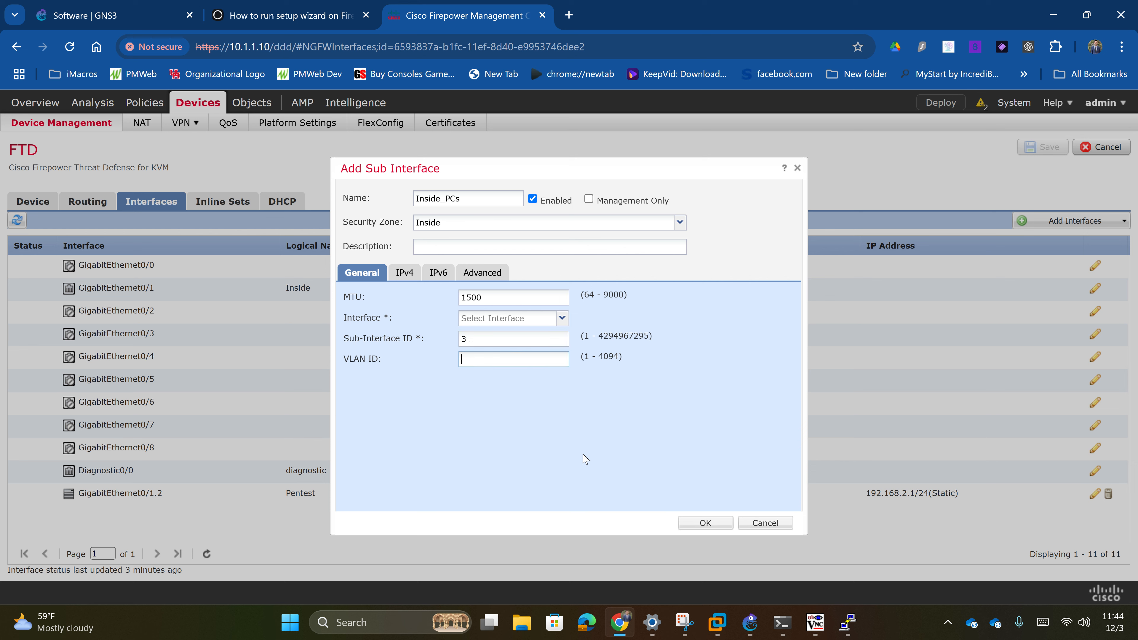
{"action": "type", "text": "3"}
- Give Inside_PCs 192.168.3.1/24 on GigabitEthernet0/1, resolve the errors, create it and save
{"action": "left_click", "coordinate": [405, 272]}
{"action": "left_click", "coordinate": [504, 317]}
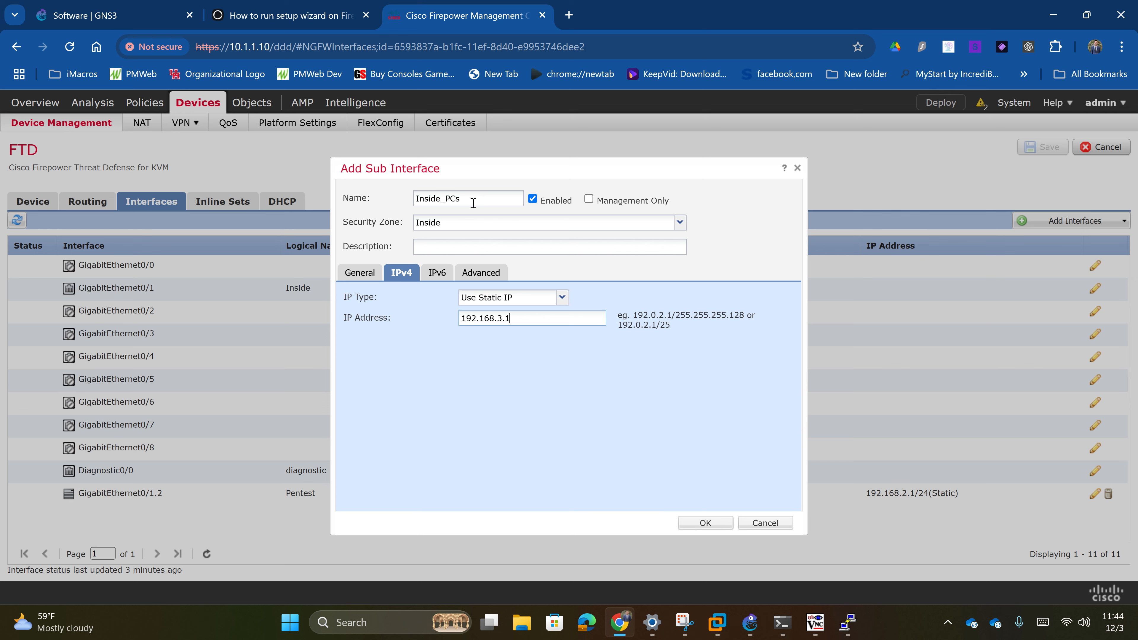
{"action": "left_click", "coordinate": [705, 526]}
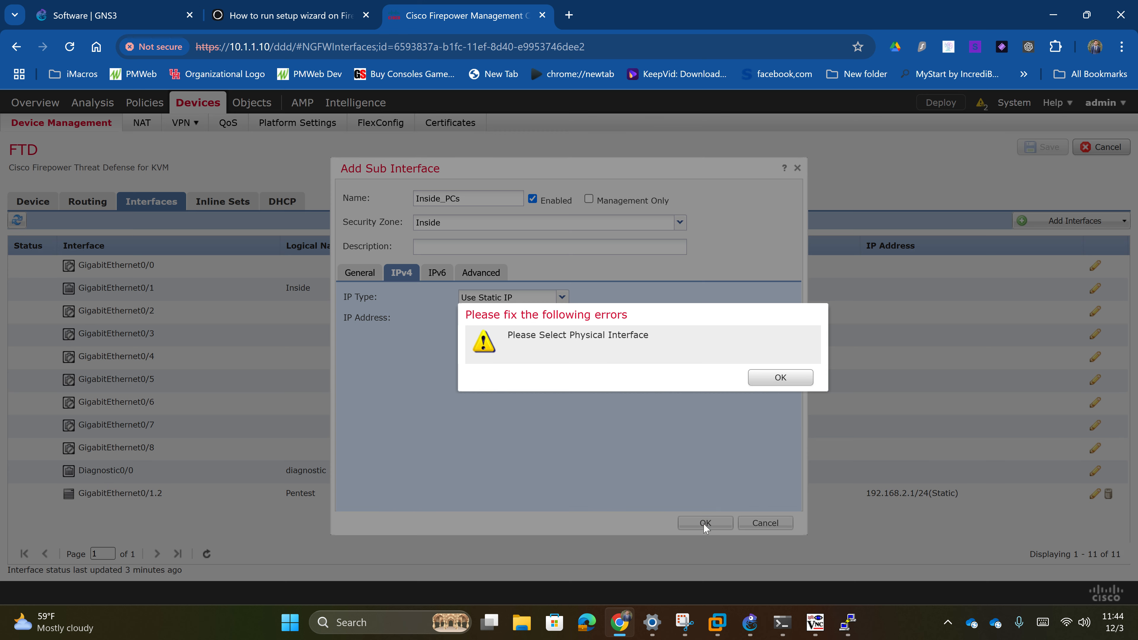
{"action": "left_click", "coordinate": [780, 377]}
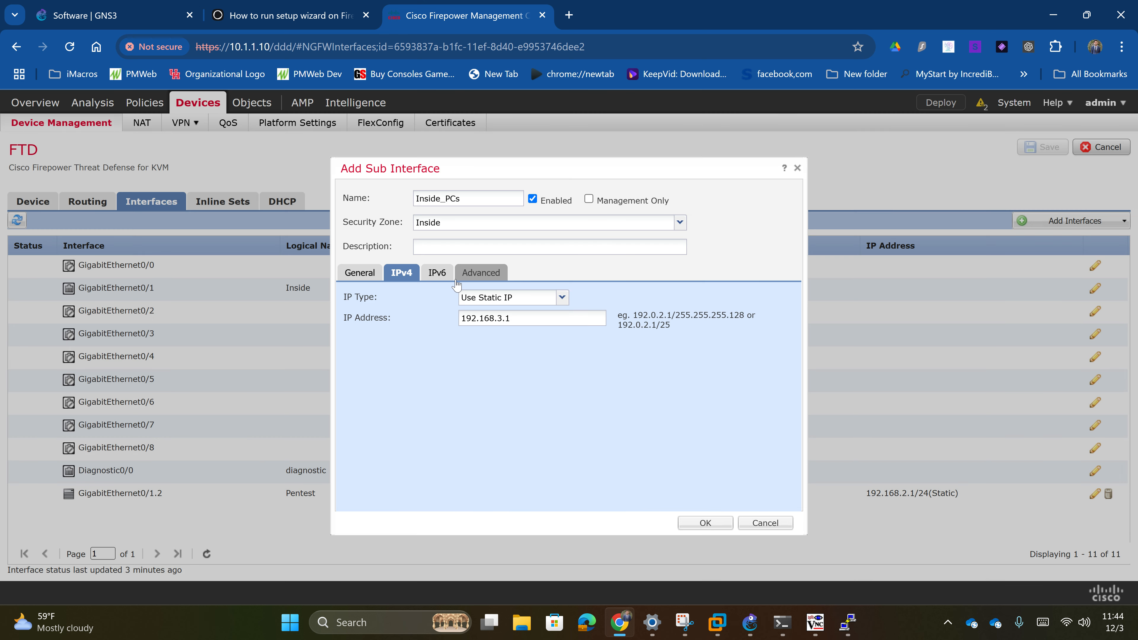
{"action": "left_click", "coordinate": [358, 272]}
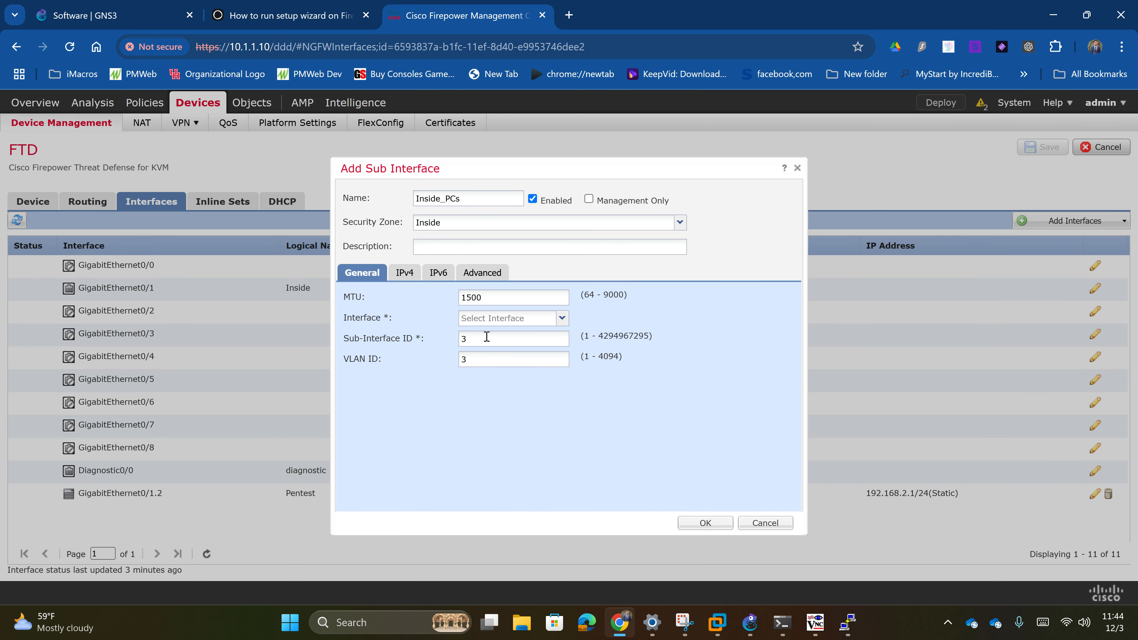
{"action": "left_click", "coordinate": [562, 318]}
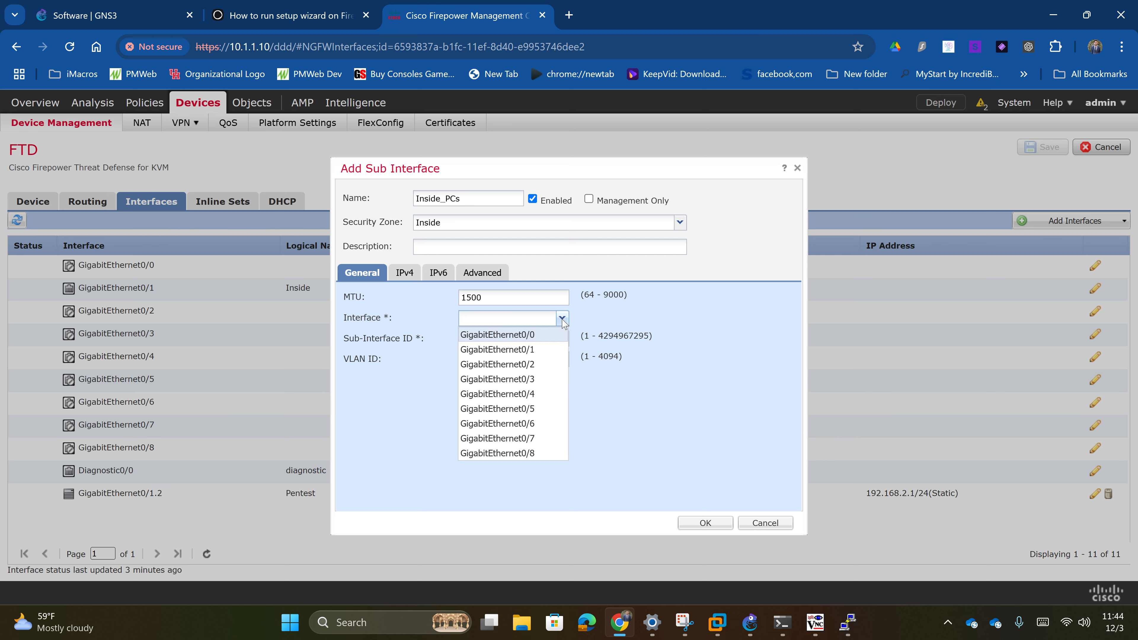
{"action": "left_click", "coordinate": [536, 354]}
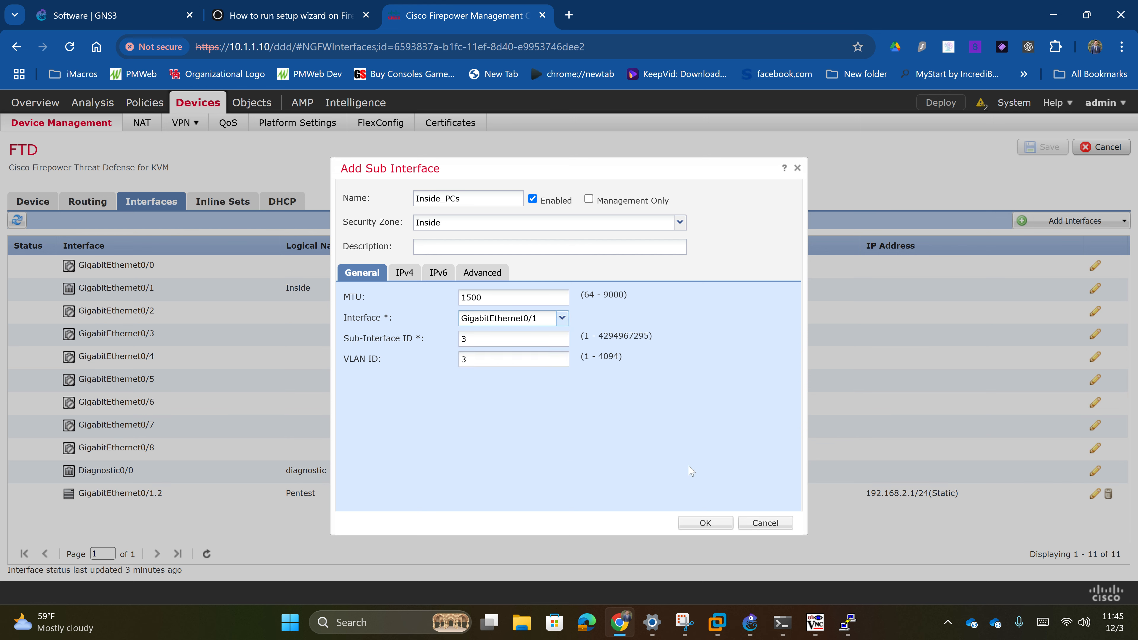
{"action": "left_click", "coordinate": [706, 523]}
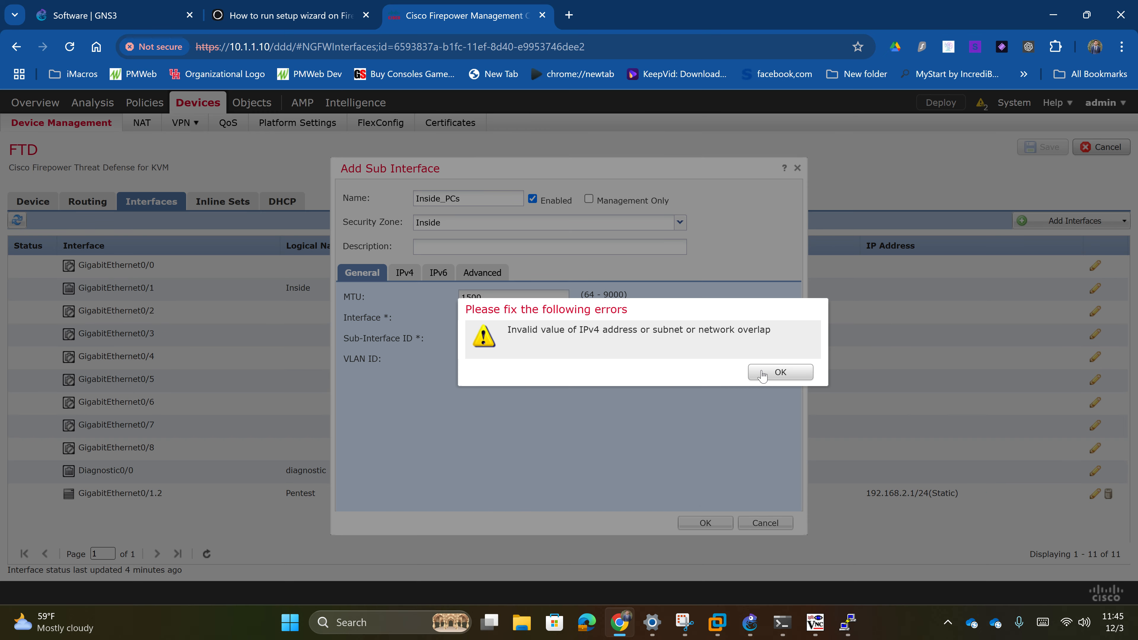
{"action": "left_click", "coordinate": [780, 372]}
{"action": "left_click", "coordinate": [404, 273]}
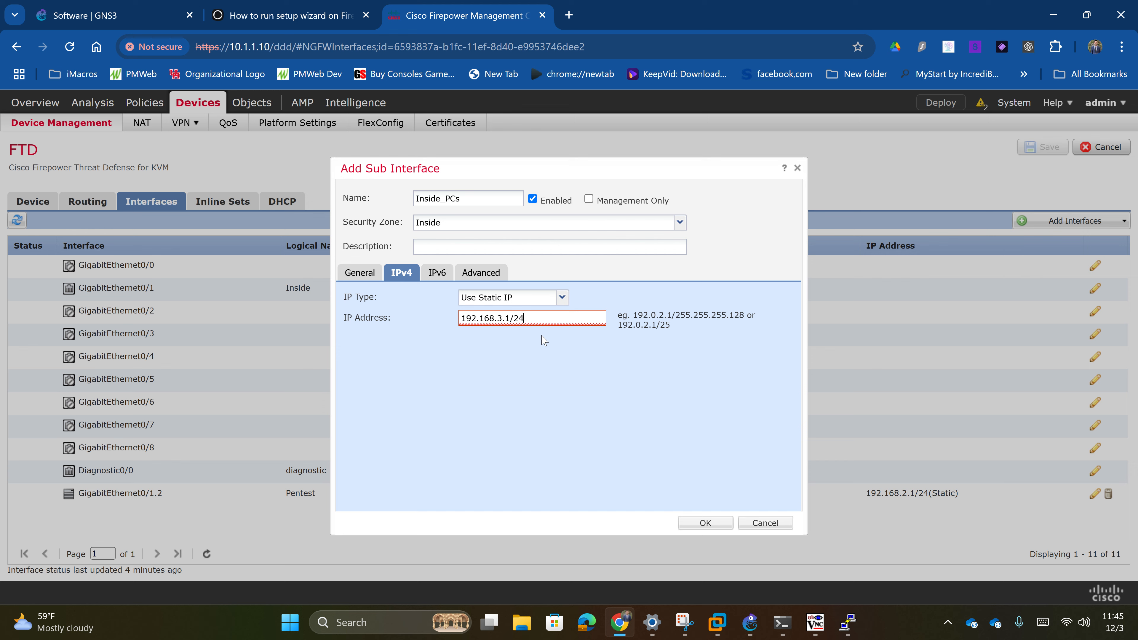
{"action": "left_click", "coordinate": [696, 526]}
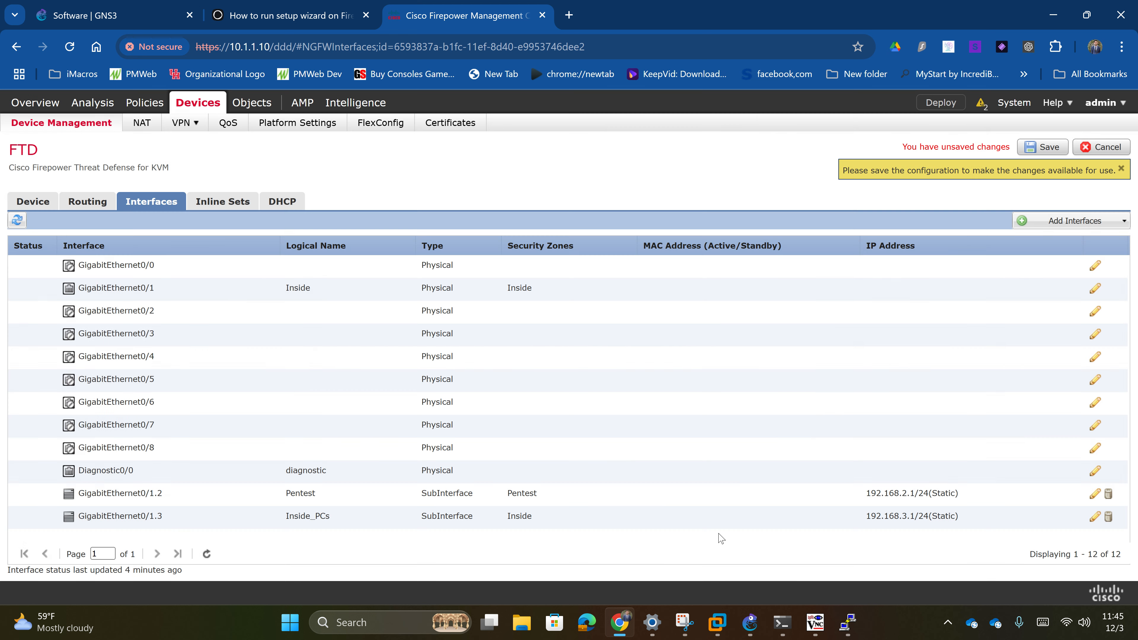
{"action": "left_click", "coordinate": [1103, 103]}
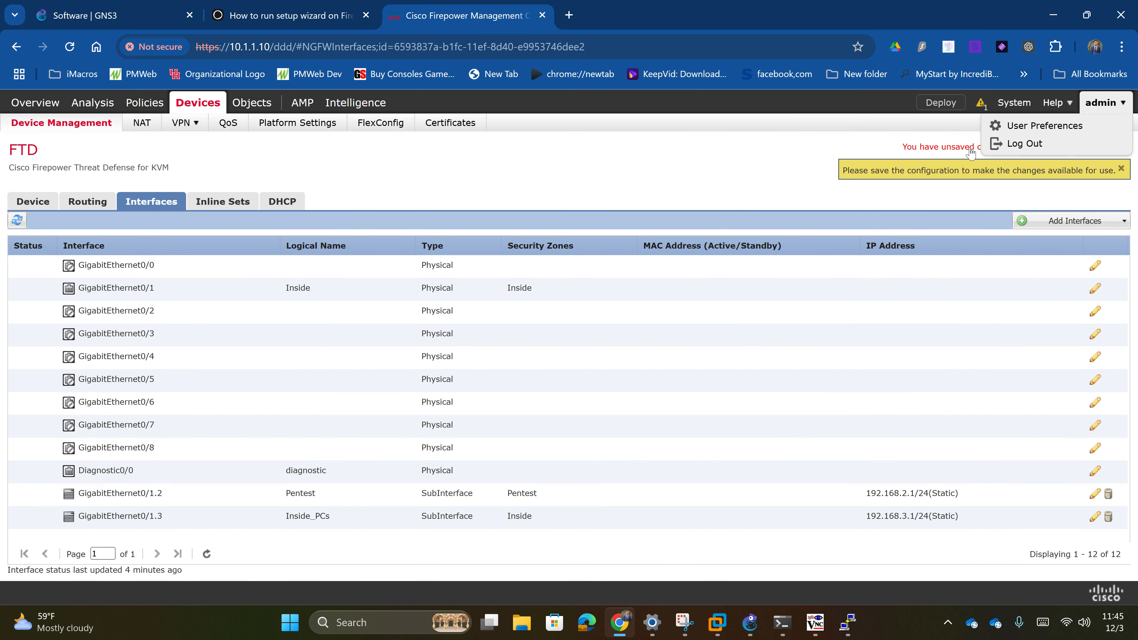
{"action": "left_click", "coordinate": [1042, 147]}
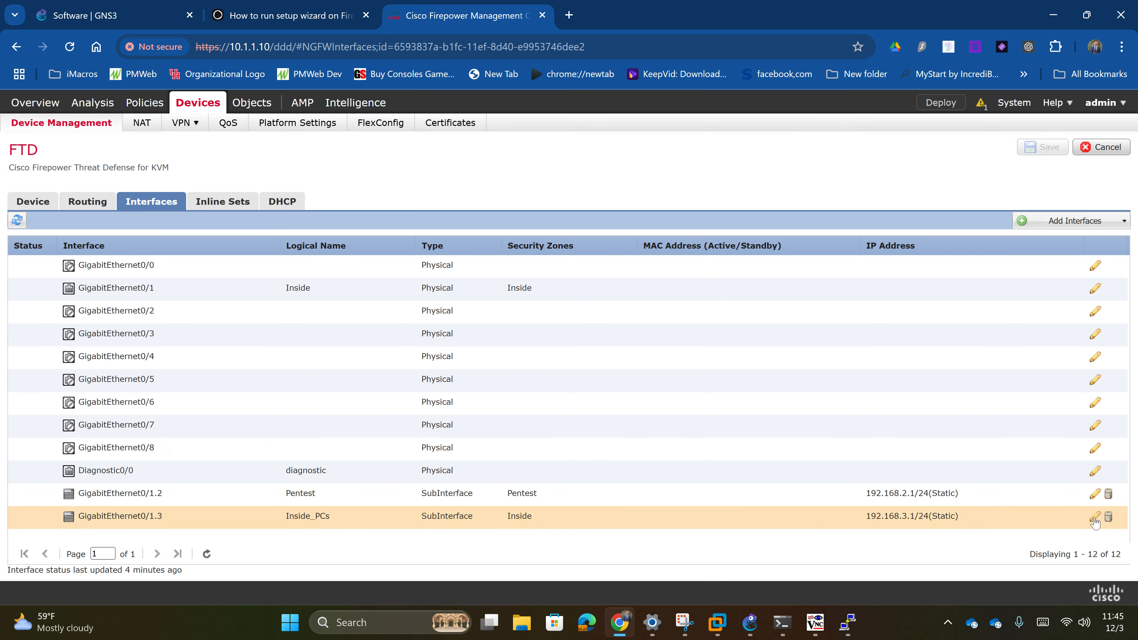
- Review the Inside_PCs and Pentest subinterfaces, then open the DHCP Server settings
{"action": "left_click", "coordinate": [1095, 516]}
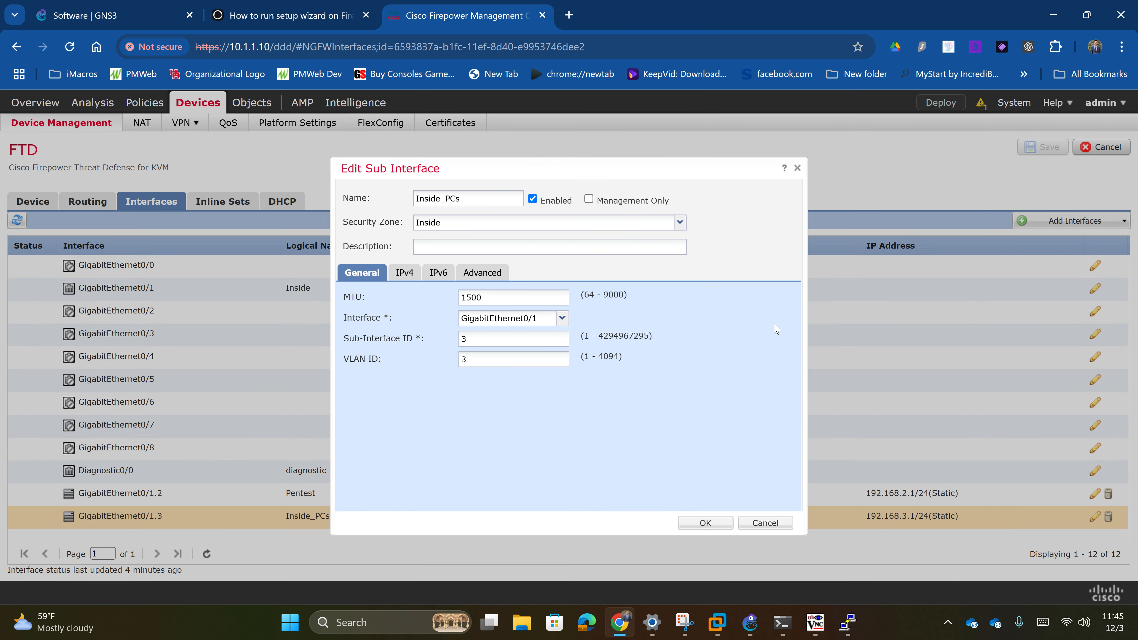
{"action": "left_click", "coordinate": [797, 168]}
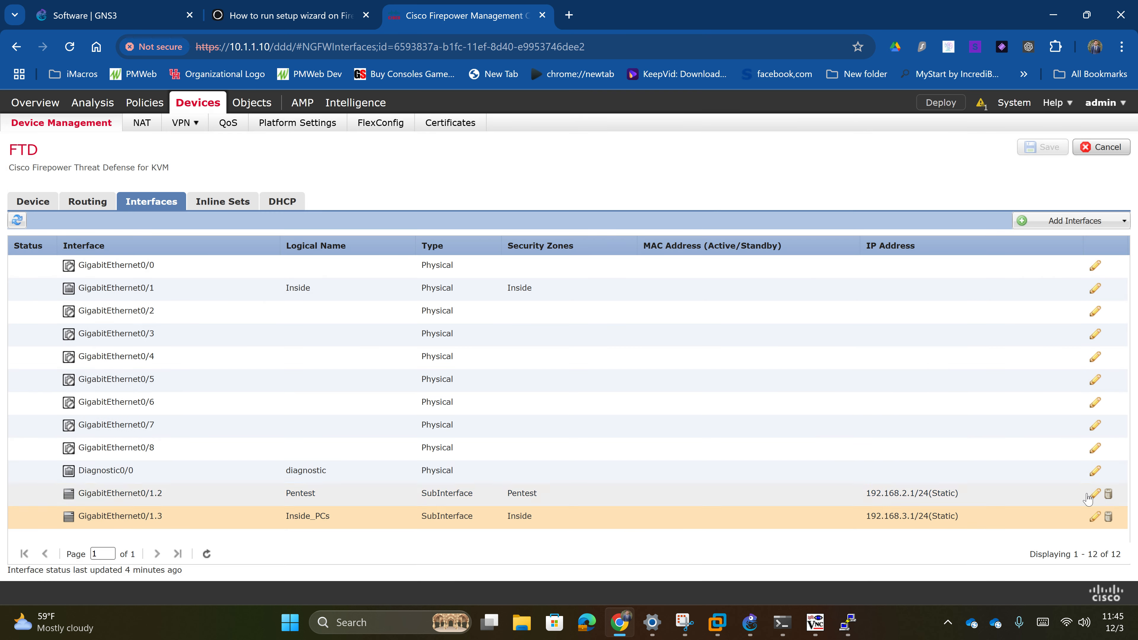
{"action": "left_click", "coordinate": [1094, 494]}
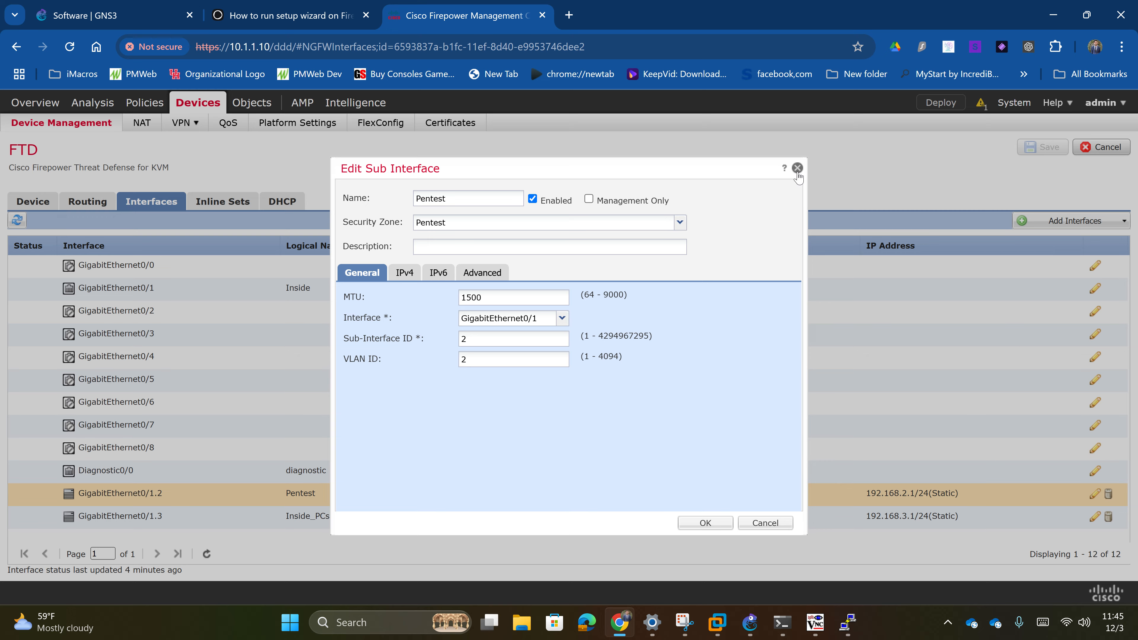
{"action": "left_click", "coordinate": [797, 168]}
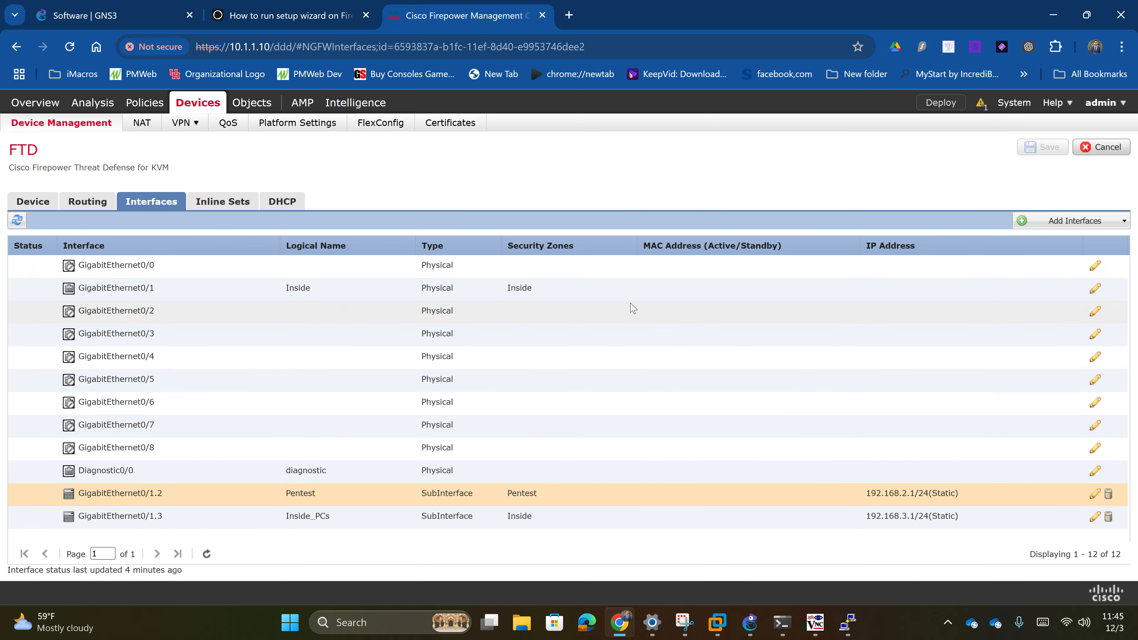
{"action": "left_click", "coordinate": [287, 203]}
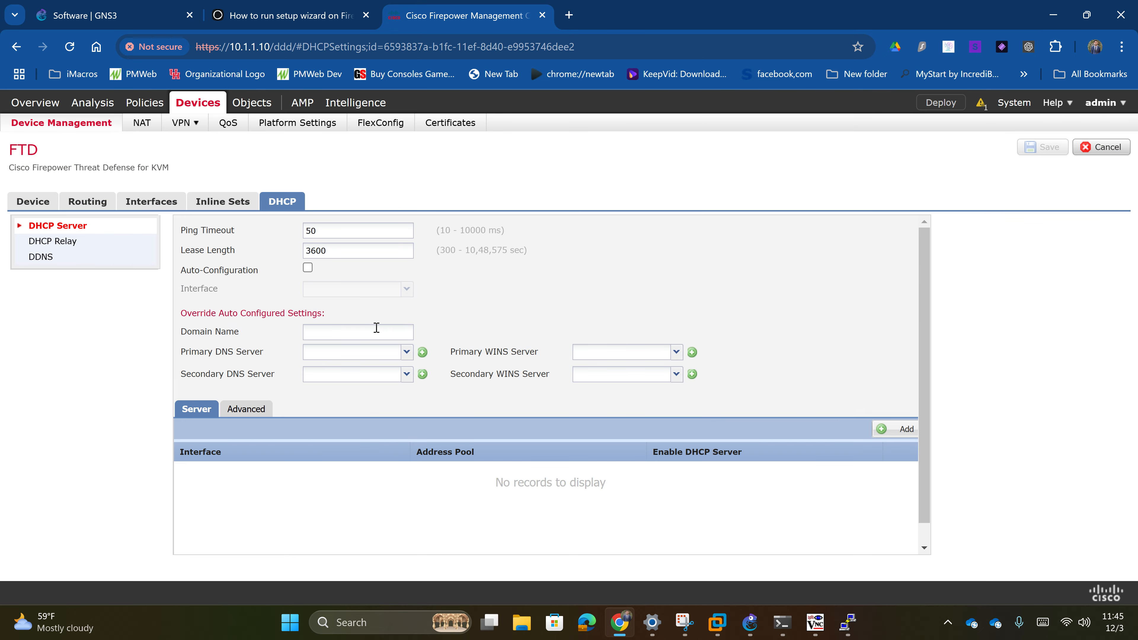
- Create an enabled Pentest DHCP pool 192.168.2.3–192.168.2.10, save it, and revisit the DHCP tab
{"action": "scroll", "coordinate": [376, 328], "scroll_direction": "down", "scroll_amount": 1}
{"action": "left_click", "coordinate": [881, 407]}
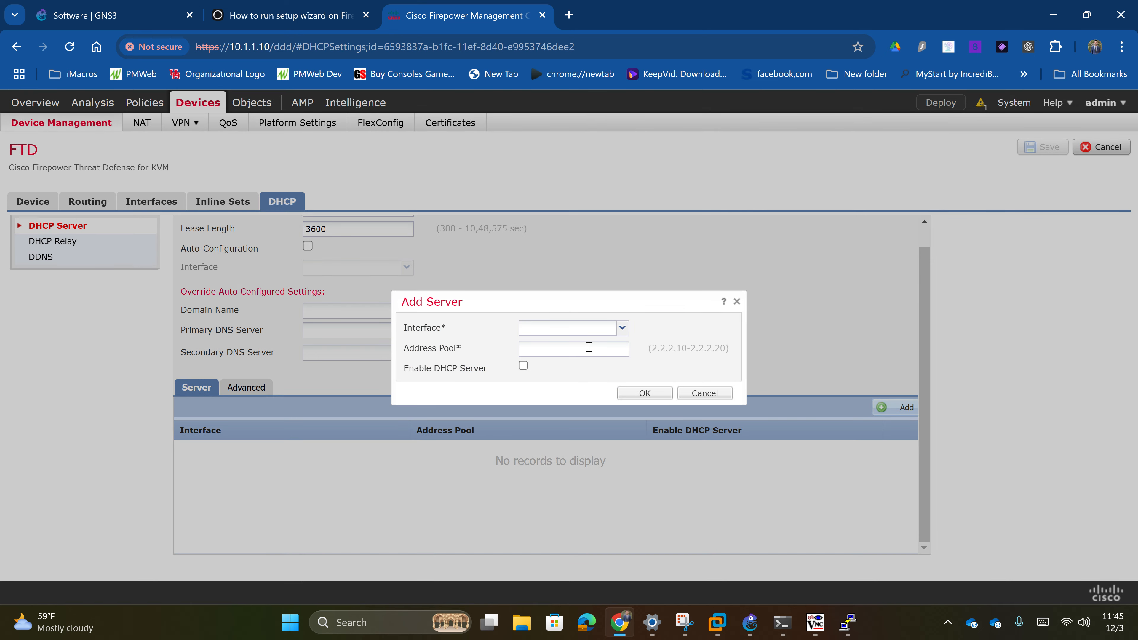
{"action": "left_click", "coordinate": [622, 328]}
{"action": "left_click", "coordinate": [581, 361]}
{"action": "type", "text": "192.168.2.3"}
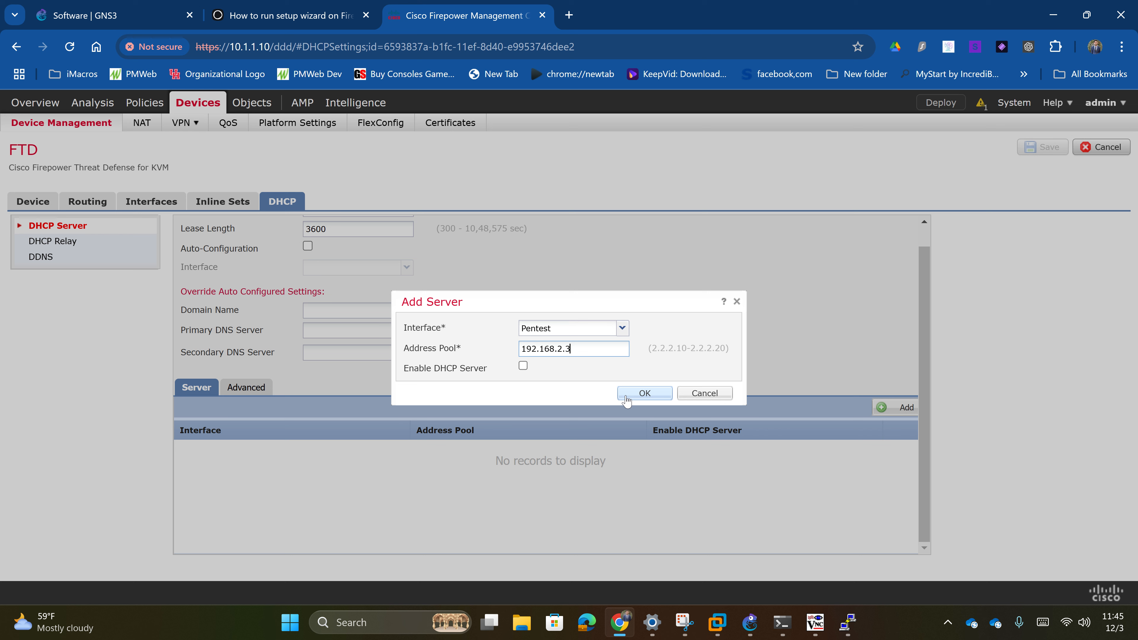
{"action": "type", "text": "-192.168.2.10"}
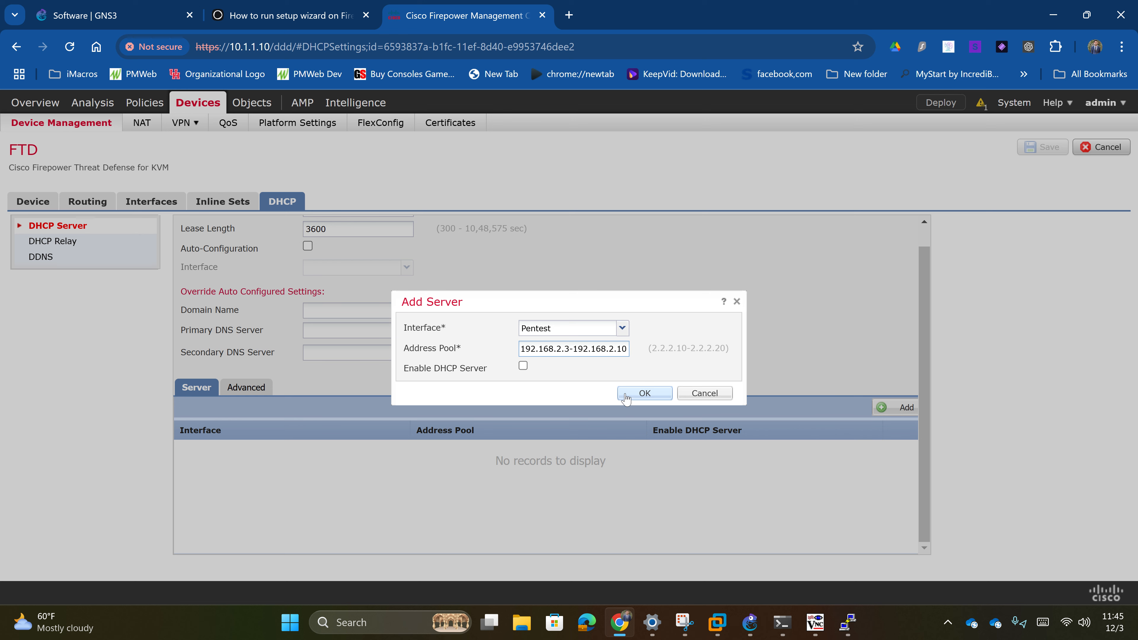
{"action": "left_click", "coordinate": [522, 365]}
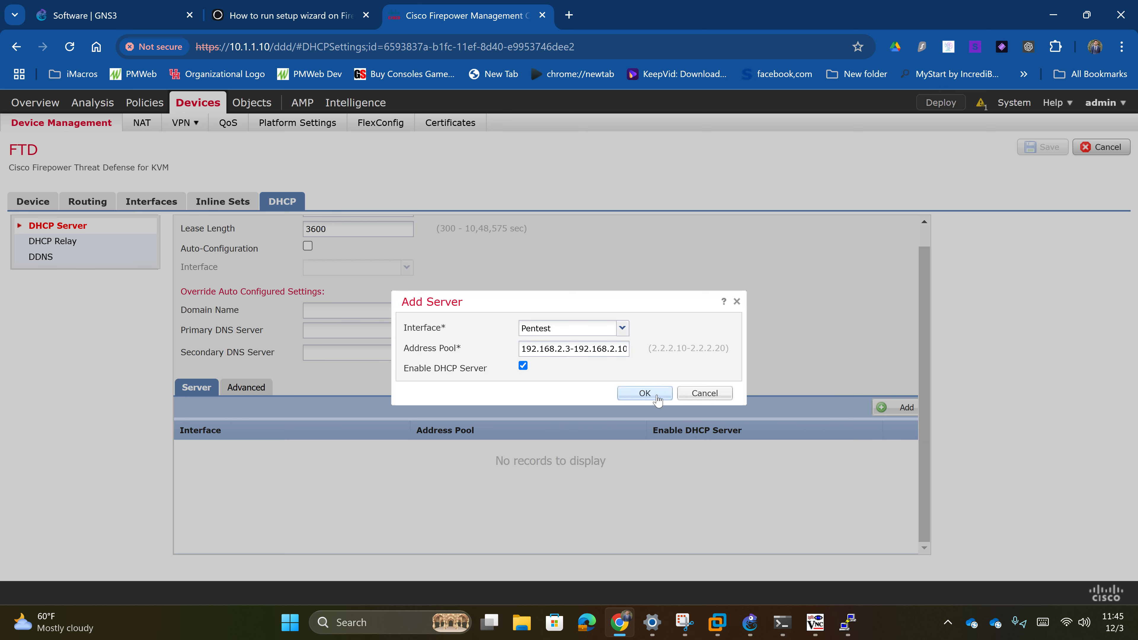
{"action": "left_click", "coordinate": [644, 394]}
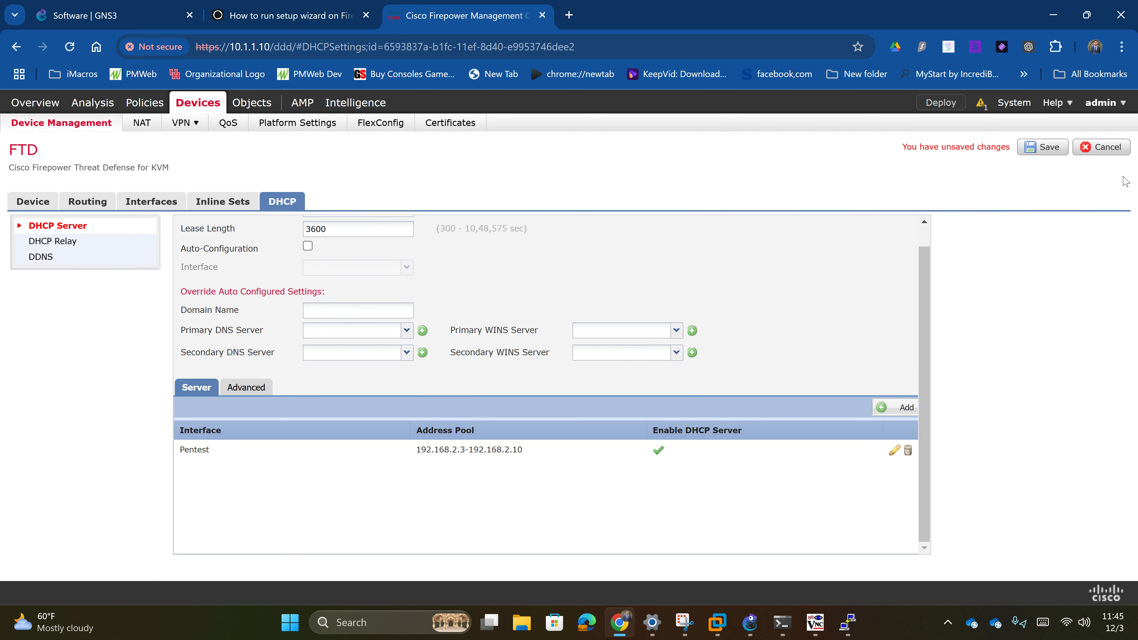
{"action": "left_click", "coordinate": [1046, 153]}
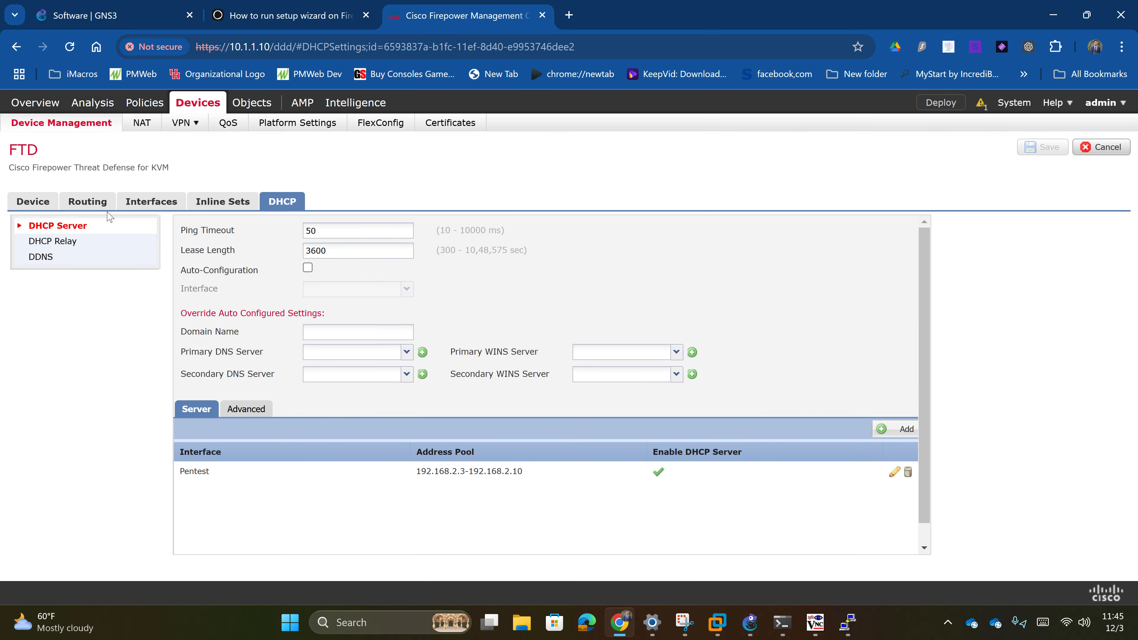
{"action": "left_click", "coordinate": [151, 202]}
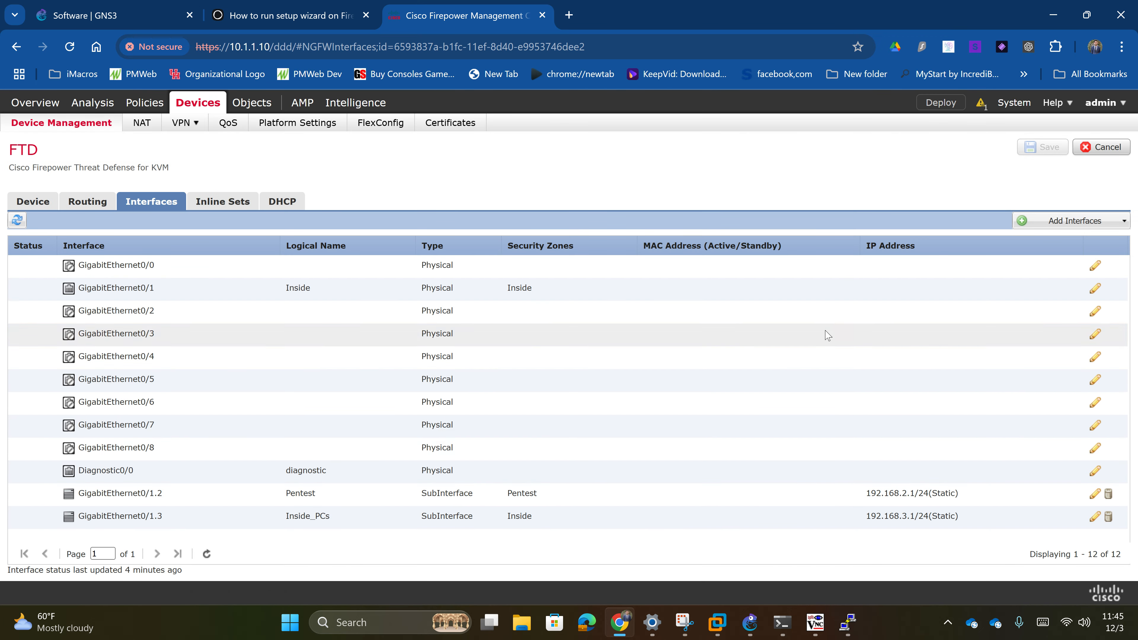
{"action": "left_click", "coordinate": [285, 202]}
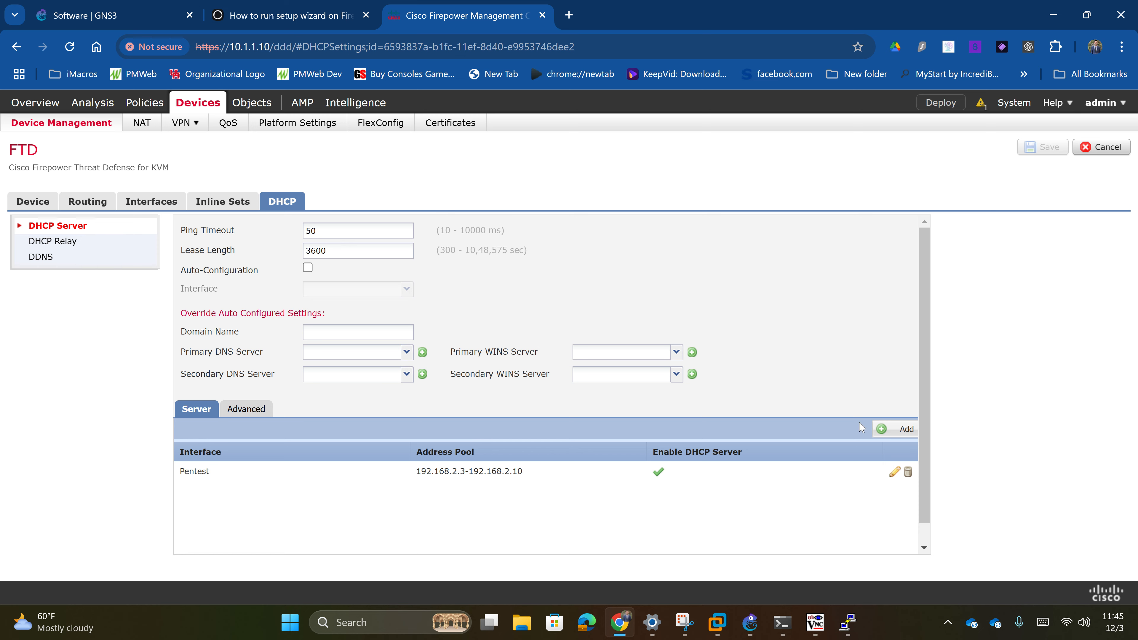
- Add a DHCP pool on Inside_PCs with address range 192.168.3.3–192.168.3.15
{"action": "left_click", "coordinate": [900, 428]}
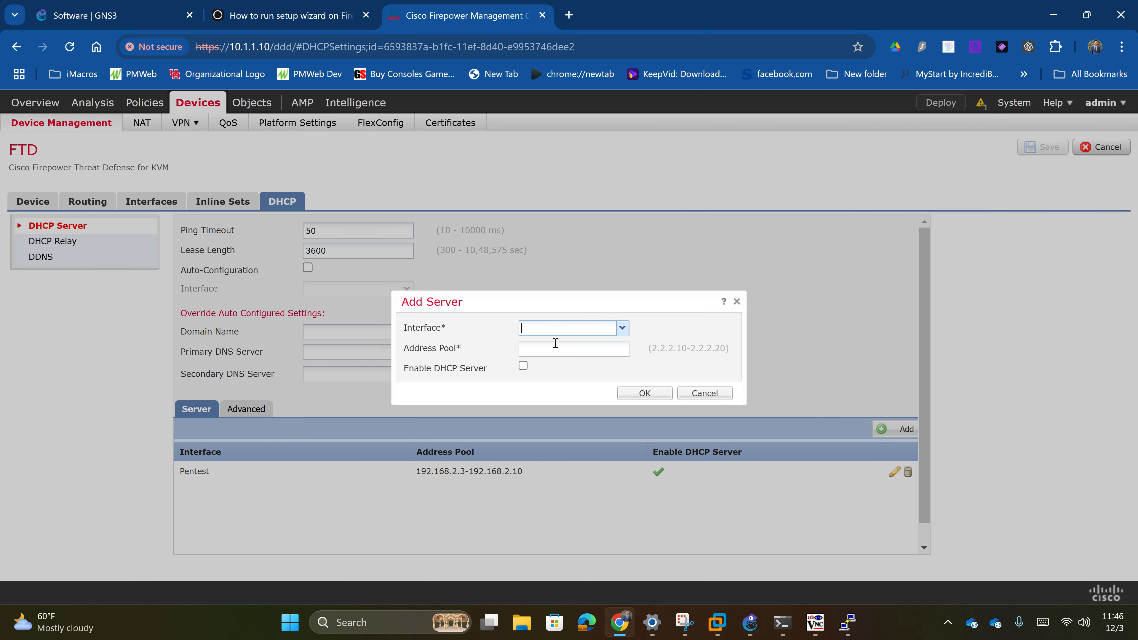
{"action": "left_click", "coordinate": [623, 328]}
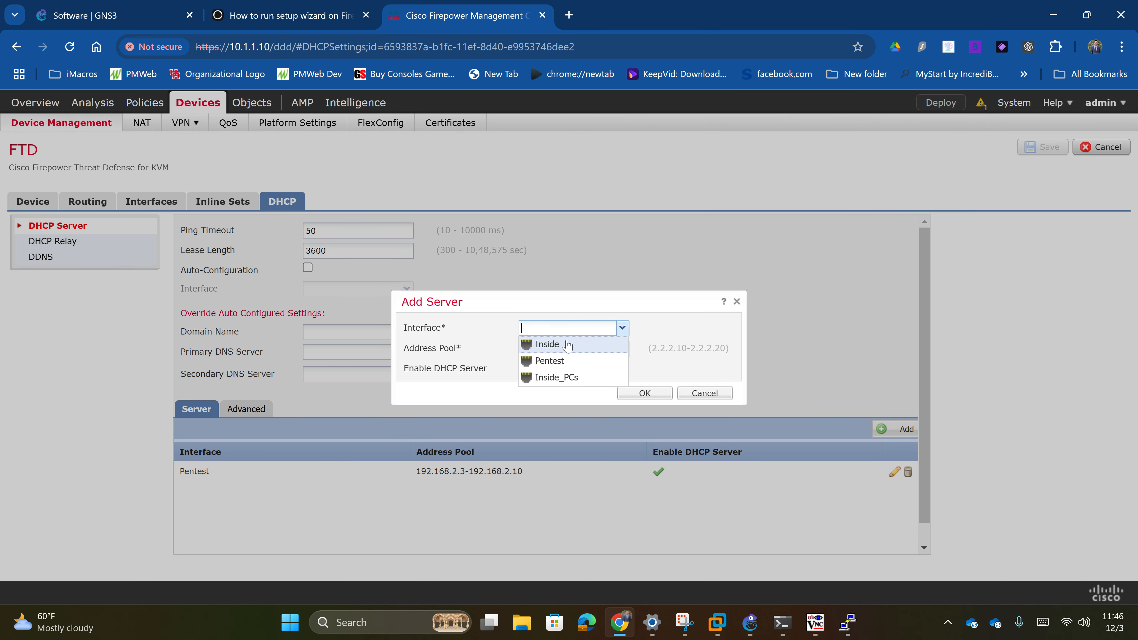
{"action": "left_click", "coordinate": [562, 392]}
{"action": "left_click", "coordinate": [622, 328]}
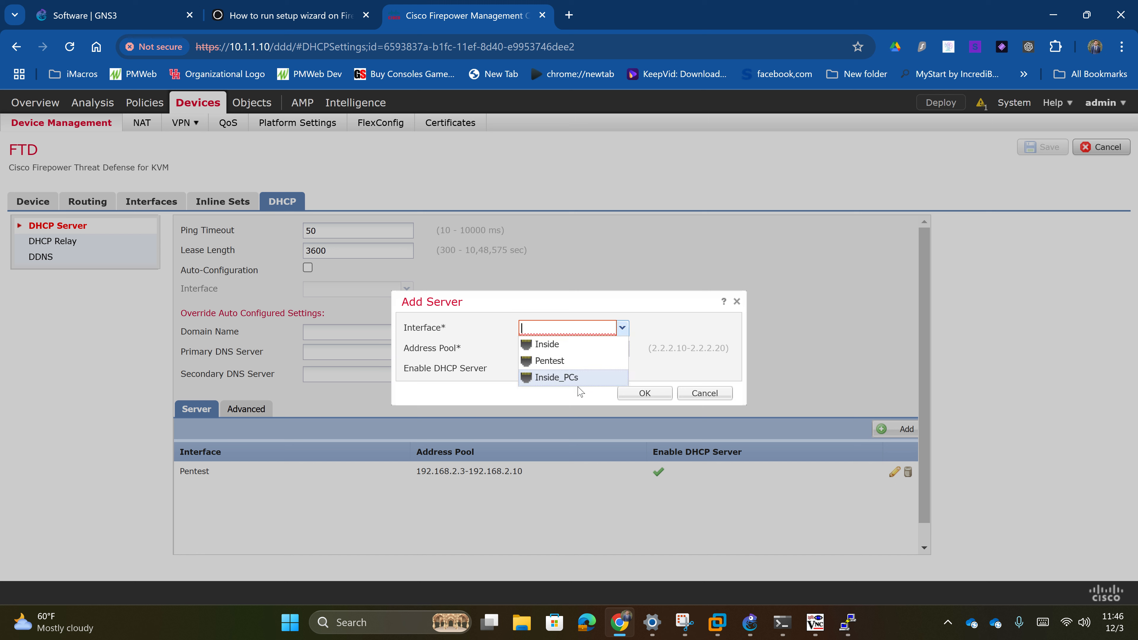
{"action": "left_click", "coordinate": [578, 382]}
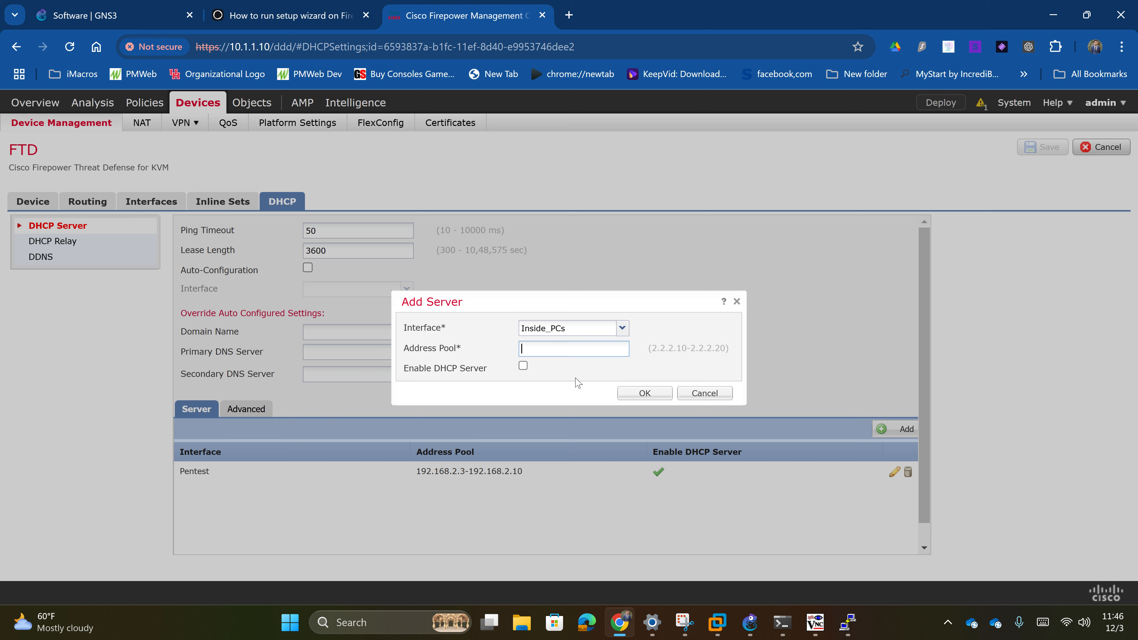
{"action": "left_click", "coordinate": [622, 328]}
{"action": "left_click", "coordinate": [623, 328]}
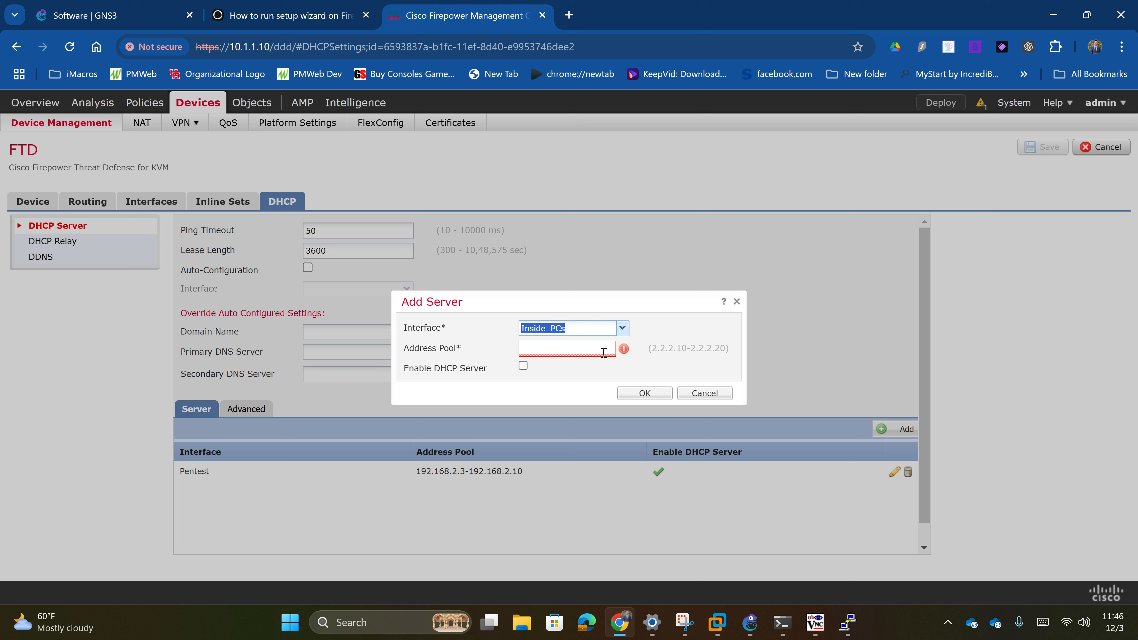
{"action": "left_click", "coordinate": [572, 351]}
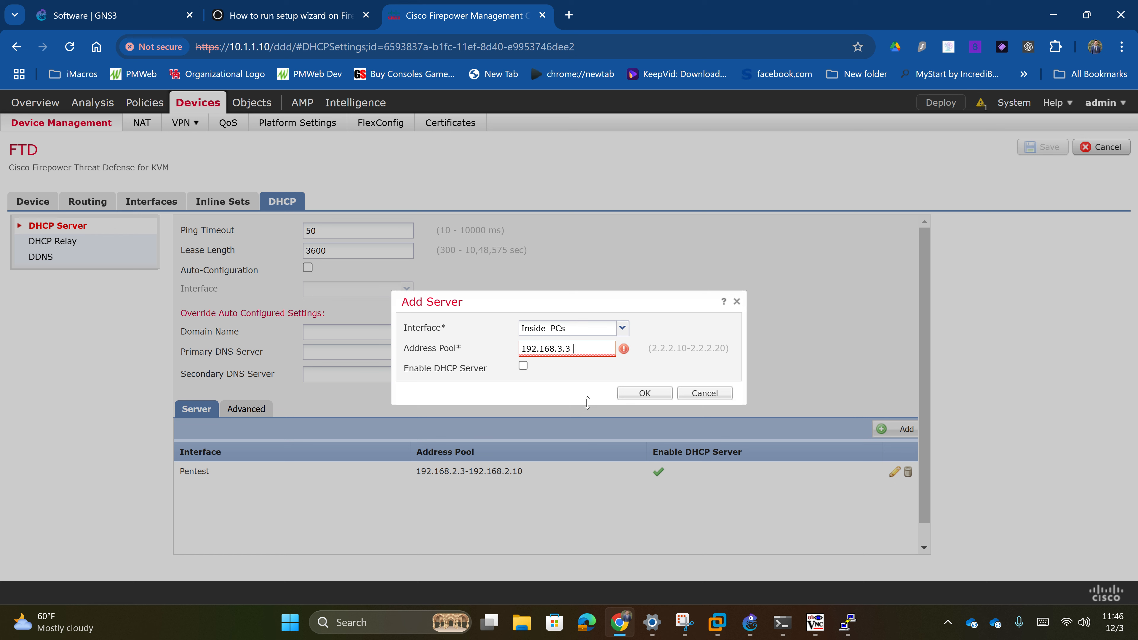
{"action": "type", "text": "3.15"}
- Enable and save the Inside_PCs pool, deploy the changes to FTD, and bring GNS3 forward
{"action": "left_click", "coordinate": [523, 366]}
{"action": "left_click", "coordinate": [644, 393]}
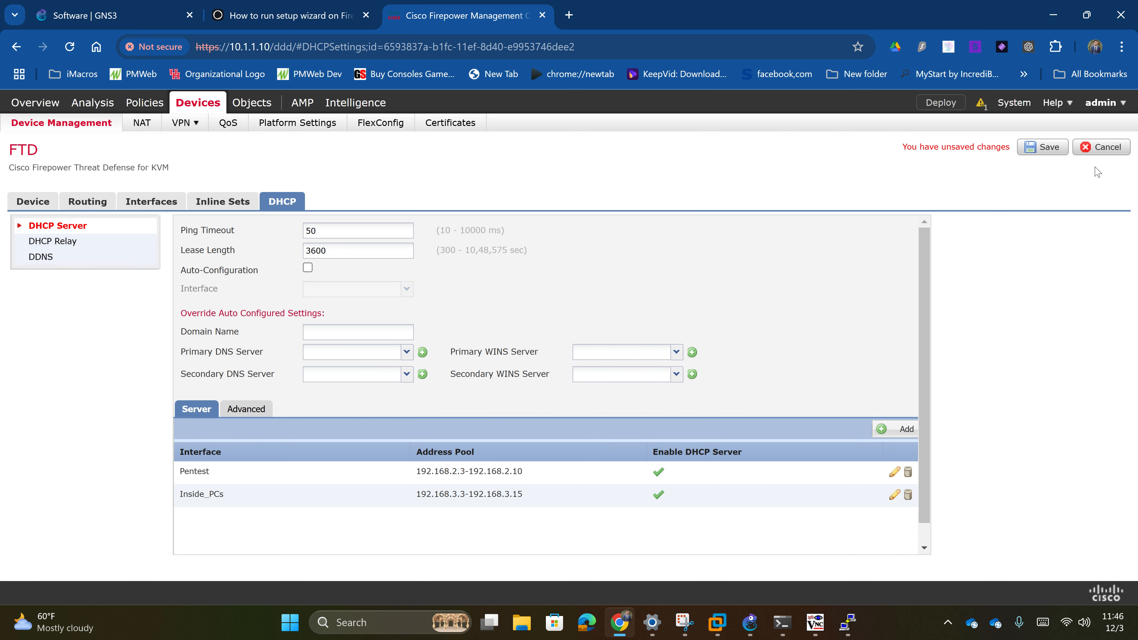
{"action": "left_click", "coordinate": [1044, 148]}
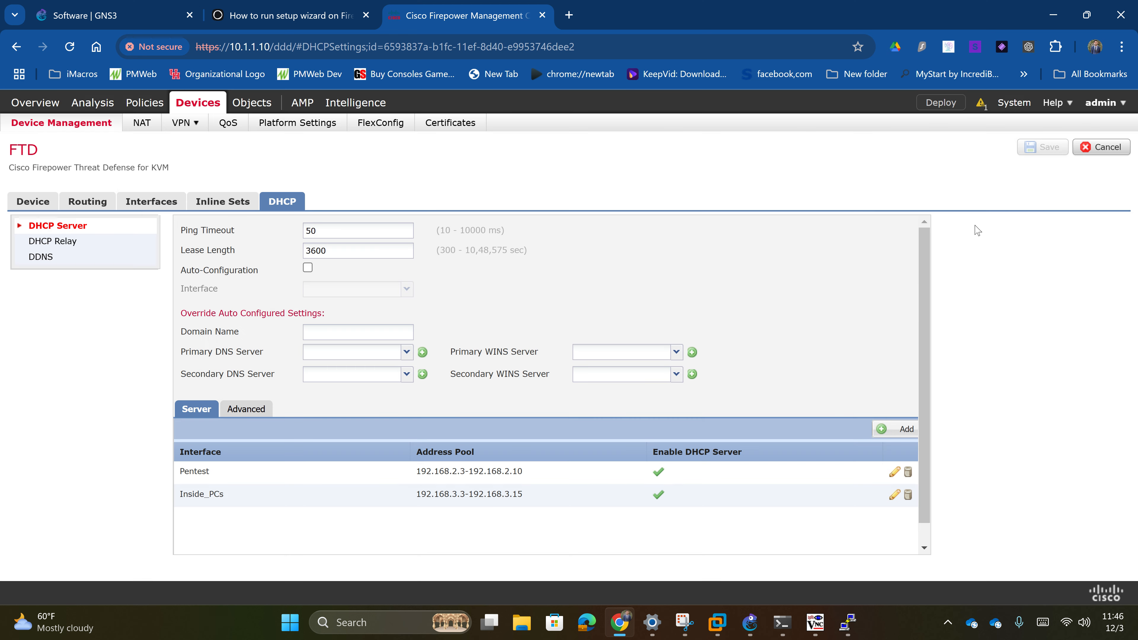
{"action": "left_click", "coordinate": [946, 103]}
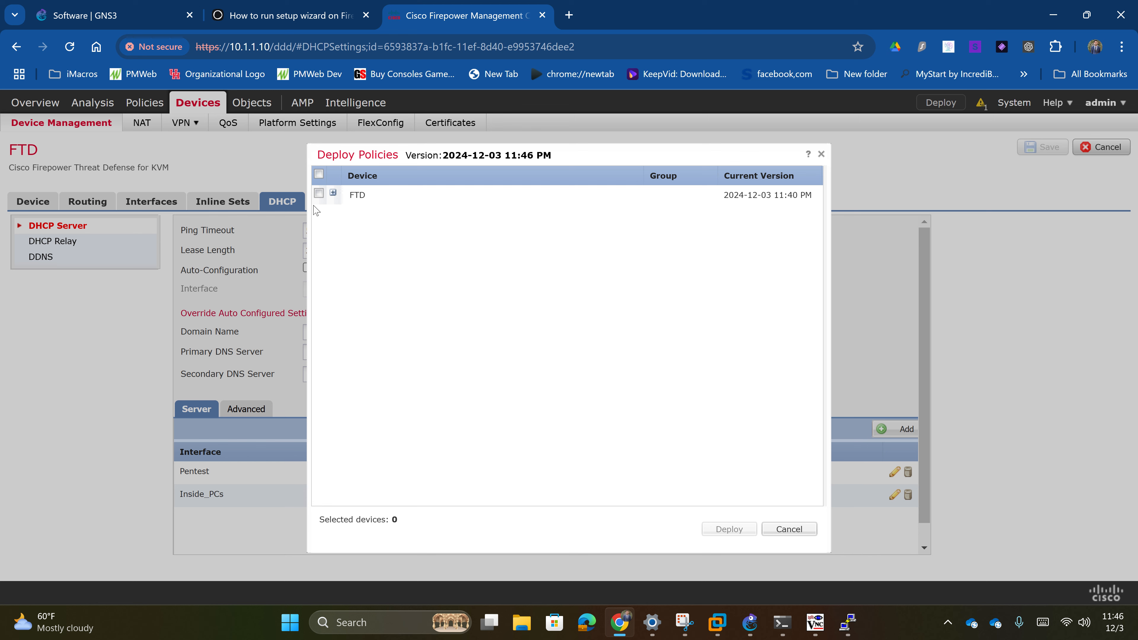
{"action": "left_click", "coordinate": [319, 193]}
{"action": "left_click", "coordinate": [713, 529]}
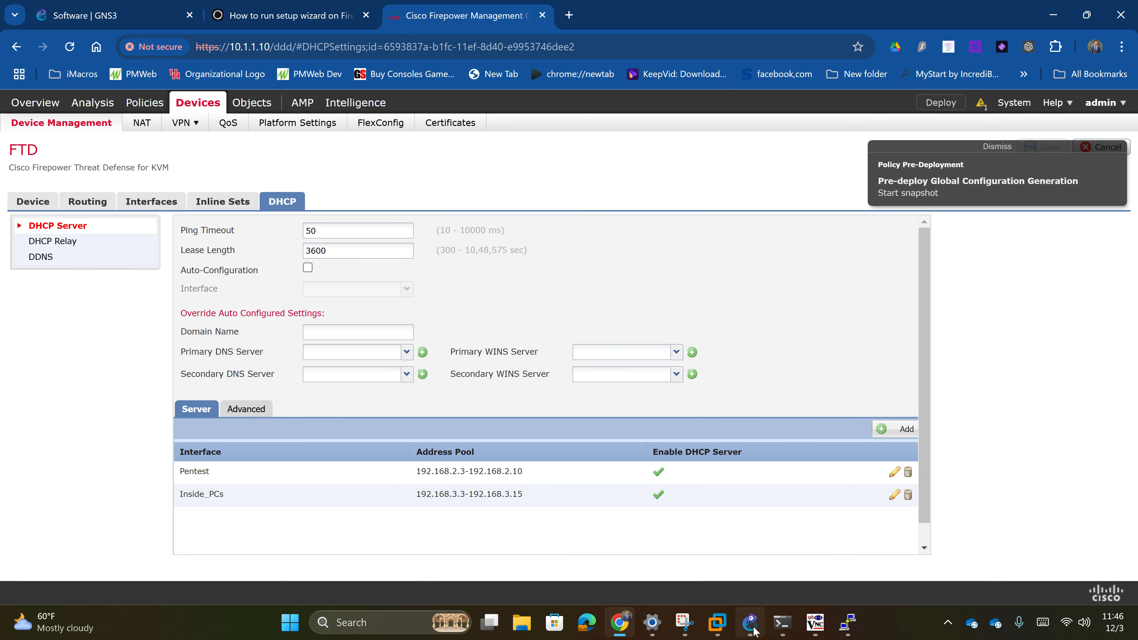
{"action": "left_click", "coordinate": [751, 627]}
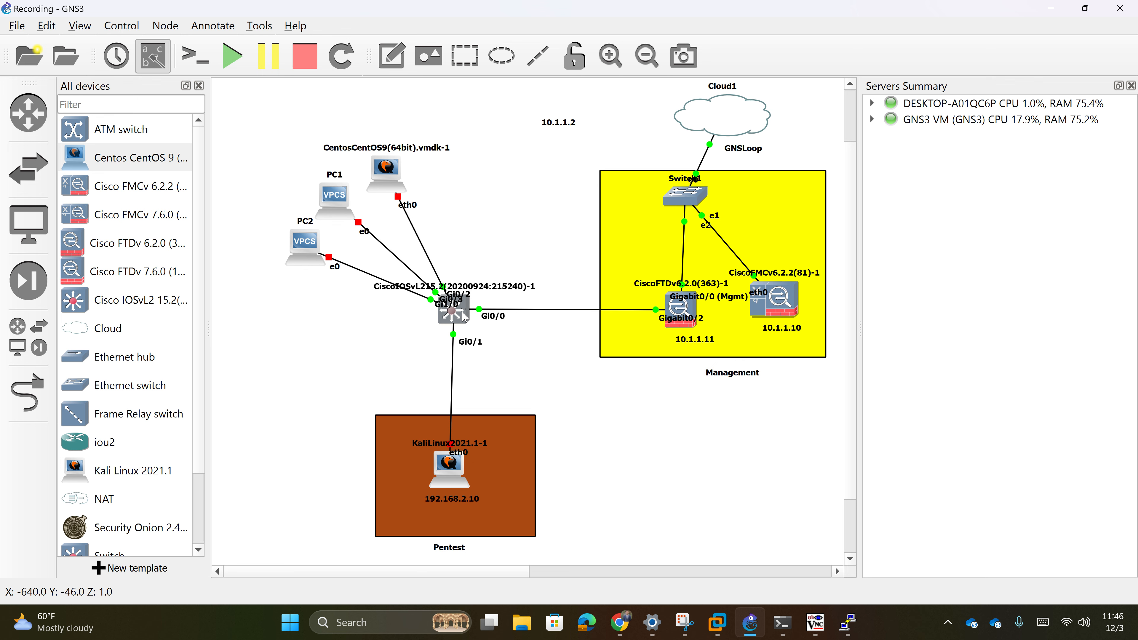
- Open the IOSvL2 switch console in PuTTY and enter privileged mode with enable
{"action": "double_click", "coordinate": [452, 312]}
{"action": "left_click_drag", "start_coordinate": [333, 120], "coordinate": [863, 181]}
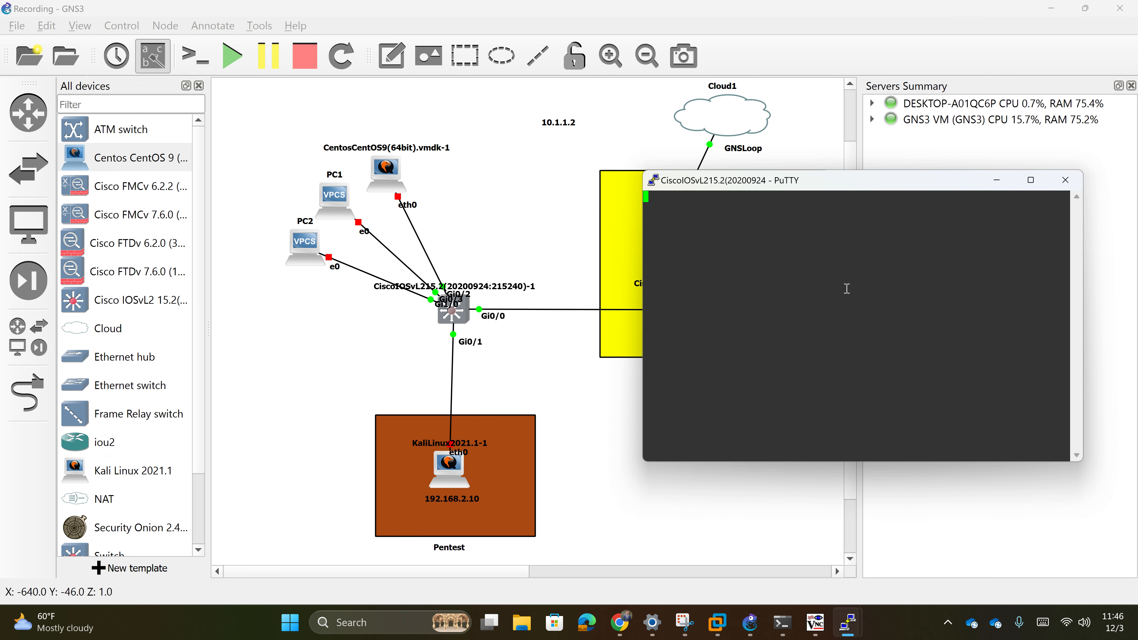
{"action": "key", "text": "Return"}
{"action": "type", "text": "enable"}
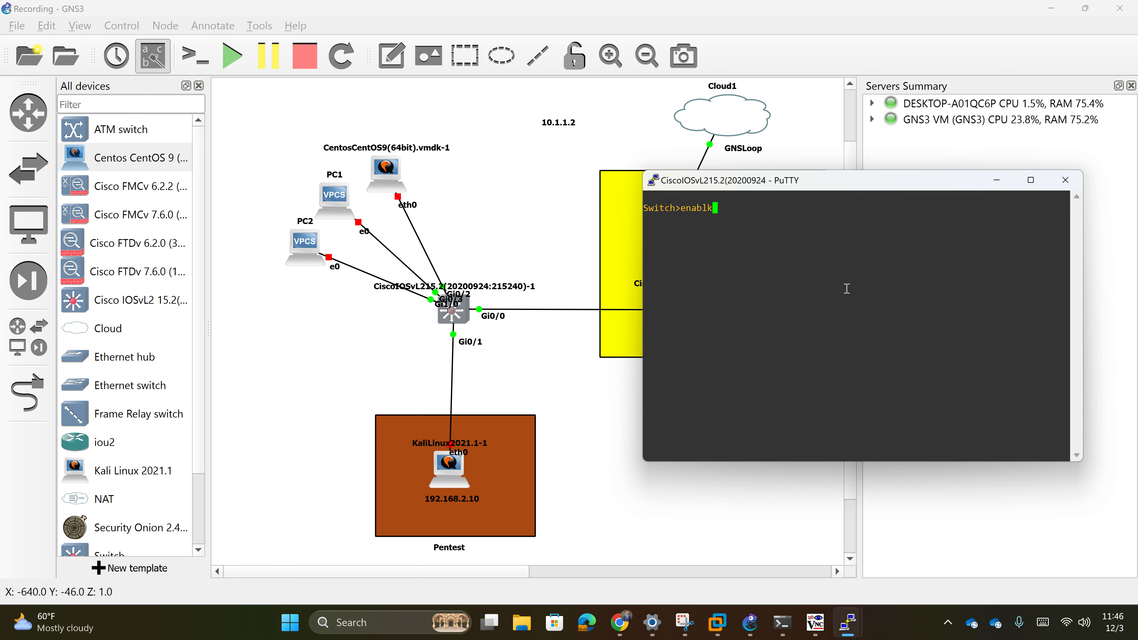
{"action": "key", "text": "Return"}
- Enter global configuration with conf t, then the interface gi0/0 configuration mode
{"action": "type", "text": "conf t"}
{"action": "key", "text": "Return"}
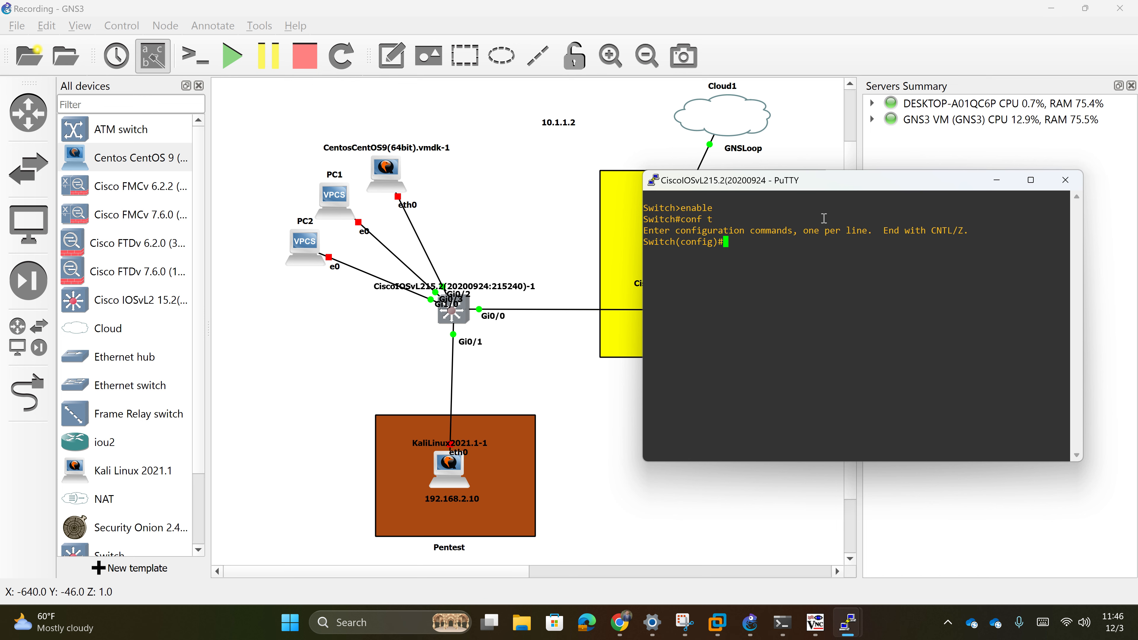
{"action": "left_click_drag", "start_coordinate": [829, 180], "coordinate": [933, 164]}
{"action": "type", "text": "interface "}
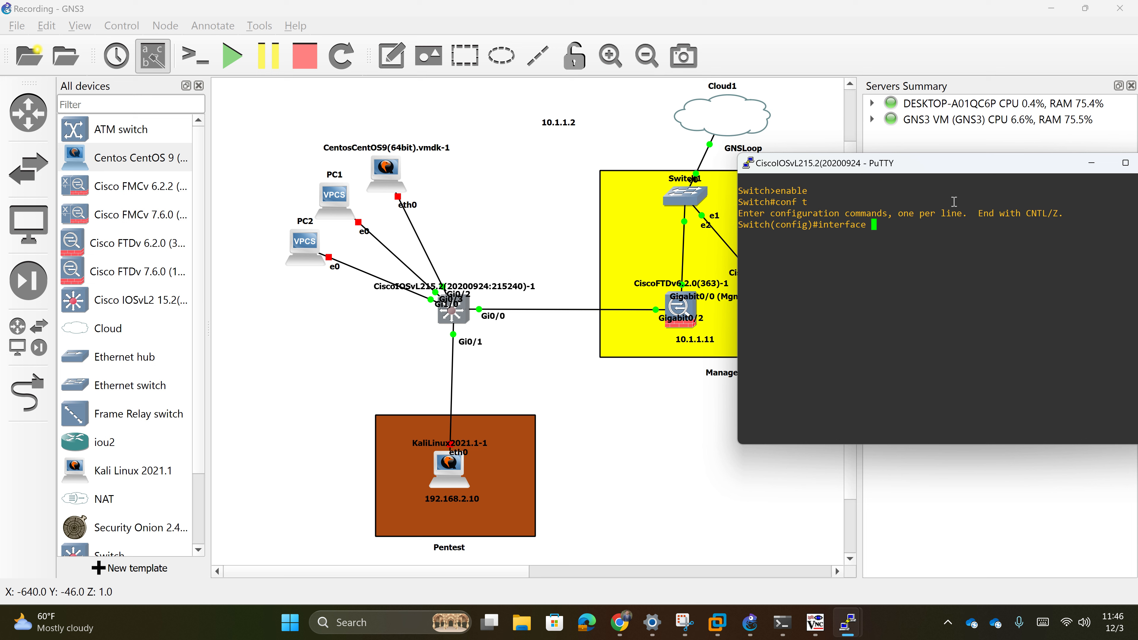
{"action": "type", "text": "gi0/0"}
{"action": "key", "text": "Return"}
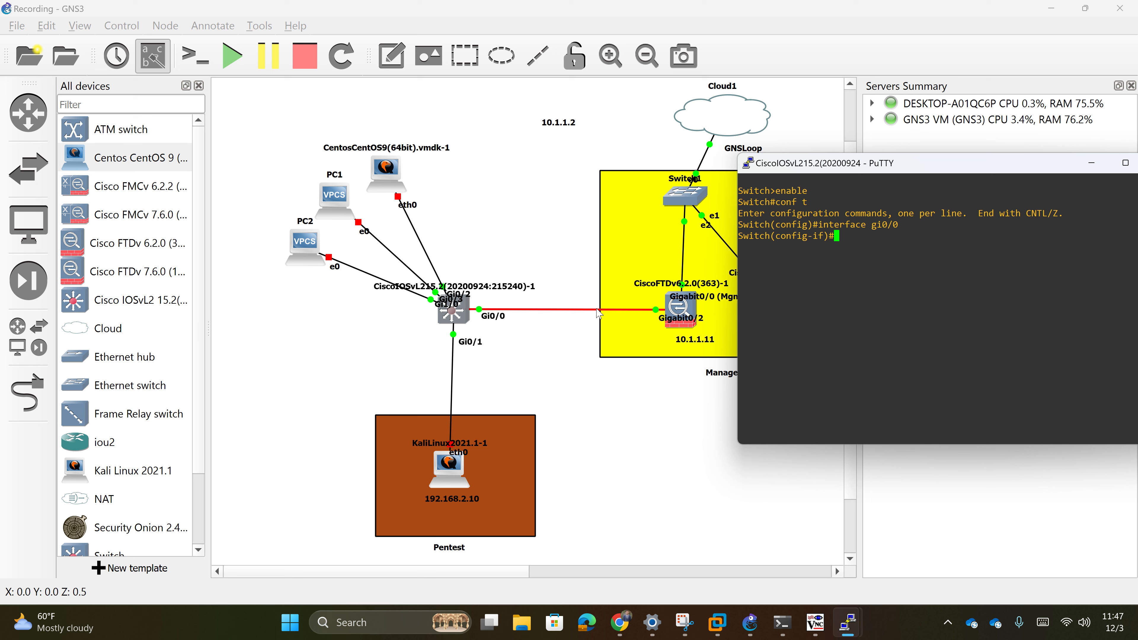
{"action": "double_click", "coordinate": [891, 247]}
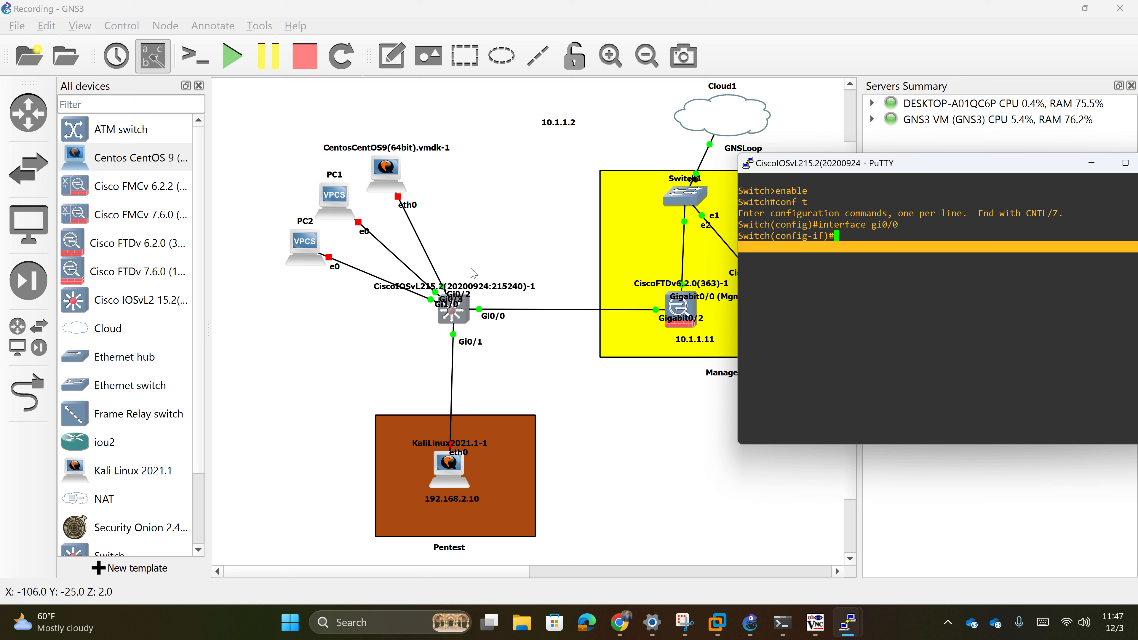
{"action": "left_click", "coordinate": [917, 272]}
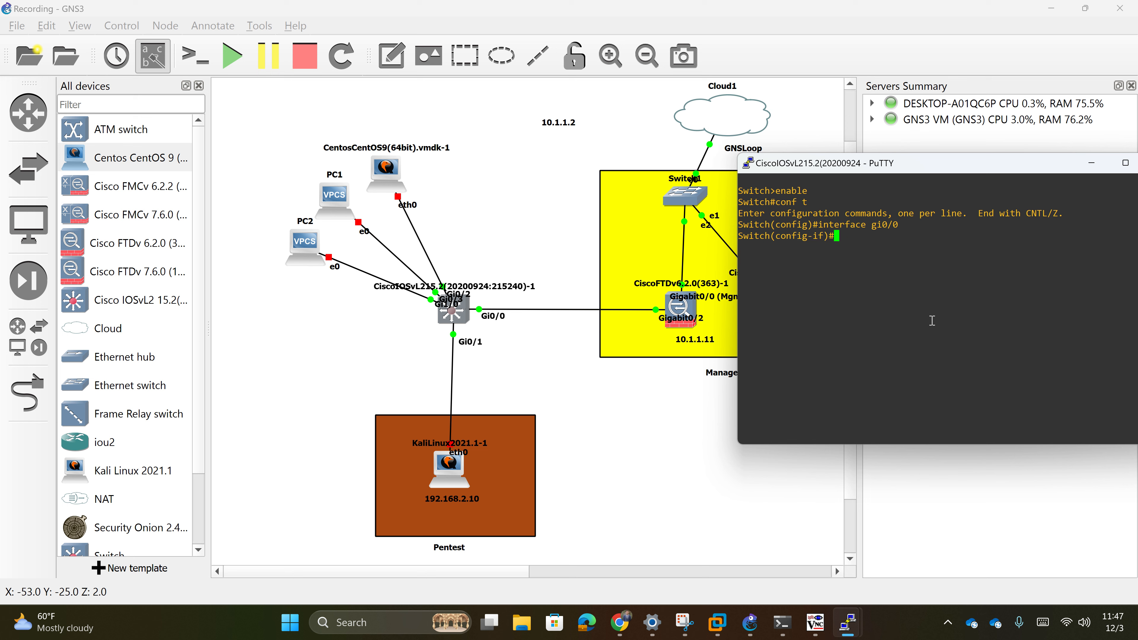
- Set gi0/0 trunk encapsulation to dot1q and its switchport mode to trunk
{"action": "type", "text": "switch"}
{"action": "type", "text": "por"}
{"action": "type", "text": "t mi"}
{"action": "key", "text": "BackSpace"}
{"action": "key", "text": "BackSpace"}
{"action": "type", "text": "ode trunk"}
{"action": "key", "text": "Return"}
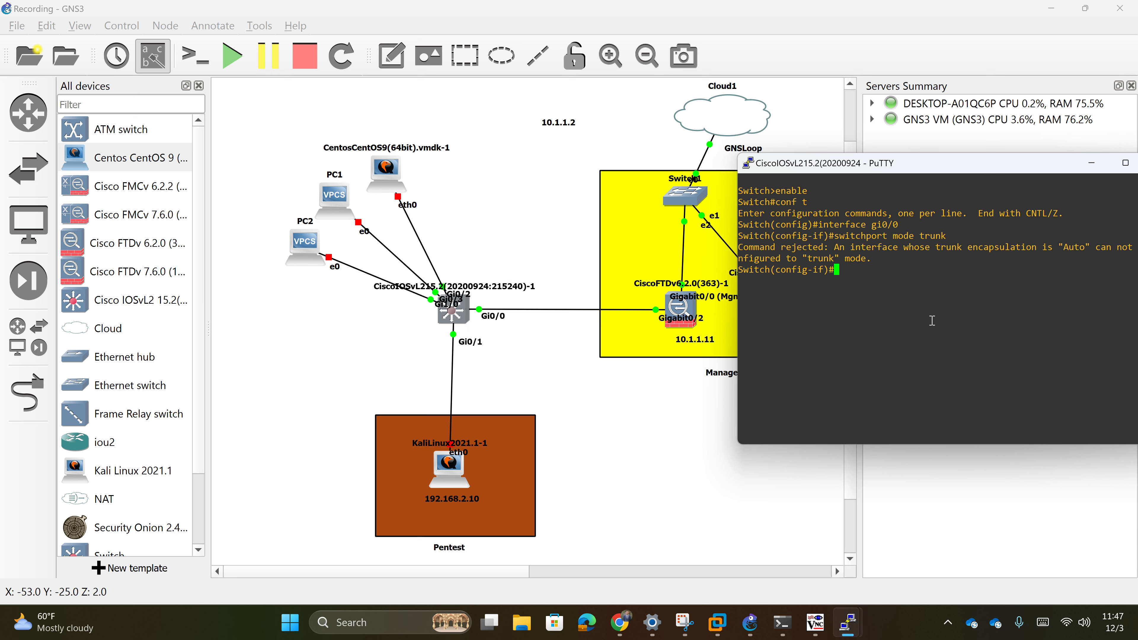
{"action": "type", "text": "switchport m"}
{"action": "type", "text": "o"}
{"action": "type", "text": "ode trun"}
{"action": "key", "text": "BackSpace"}
{"action": "key", "text": "BackSpace"}
{"action": "key", "text": "BackSpace"}
{"action": "key", "text": "BackSpace"}
{"action": "key", "text": "BackSpace"}
{"action": "key", "text": "BackSpace"}
{"action": "key", "text": "BackSpace"}
{"action": "key", "text": "BackSpace"}
{"action": "key", "text": "BackSpace"}
{"action": "key", "text": "BackSpace"}
{"action": "type", "text": "trunk en"}
{"action": "key", "text": "Tab"}
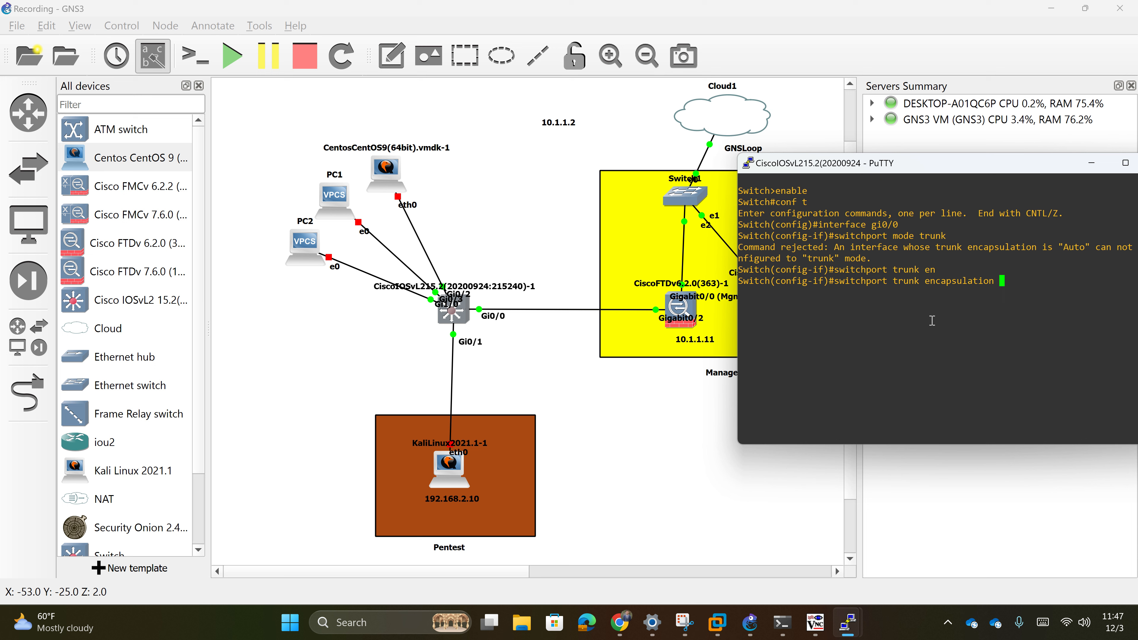
{"action": "type", "text": "dot1q"}
{"action": "key", "text": "Return"}
{"action": "type", "text": "switchport mode t"}
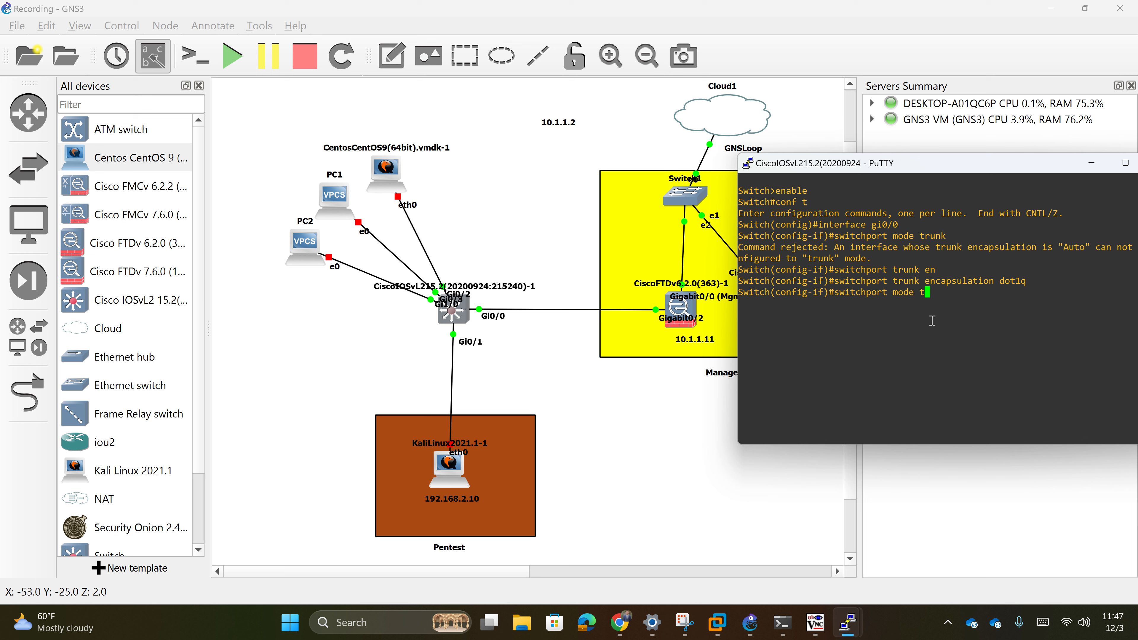
{"action": "type", "text": "runk"}
{"action": "key", "text": "Return"}
- Drop the unfinished allowed-VLAN command and exit twice back to the Switch# prompt
{"action": "type", "text": "switch"}
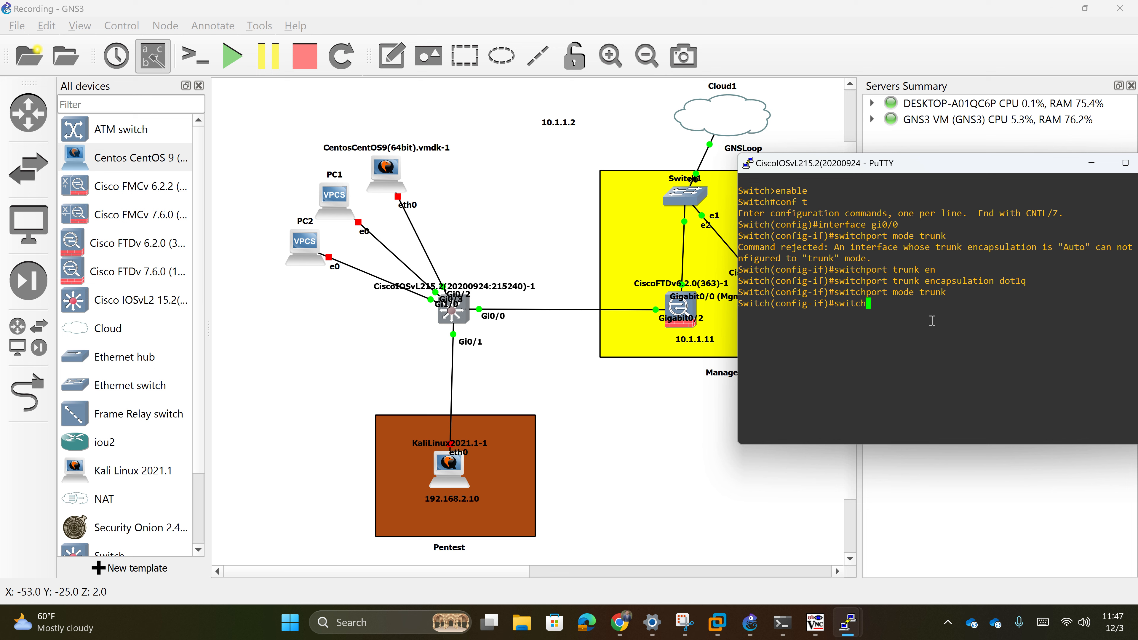
{"action": "type", "text": "port trunk all"}
{"action": "key", "text": "Tab"}
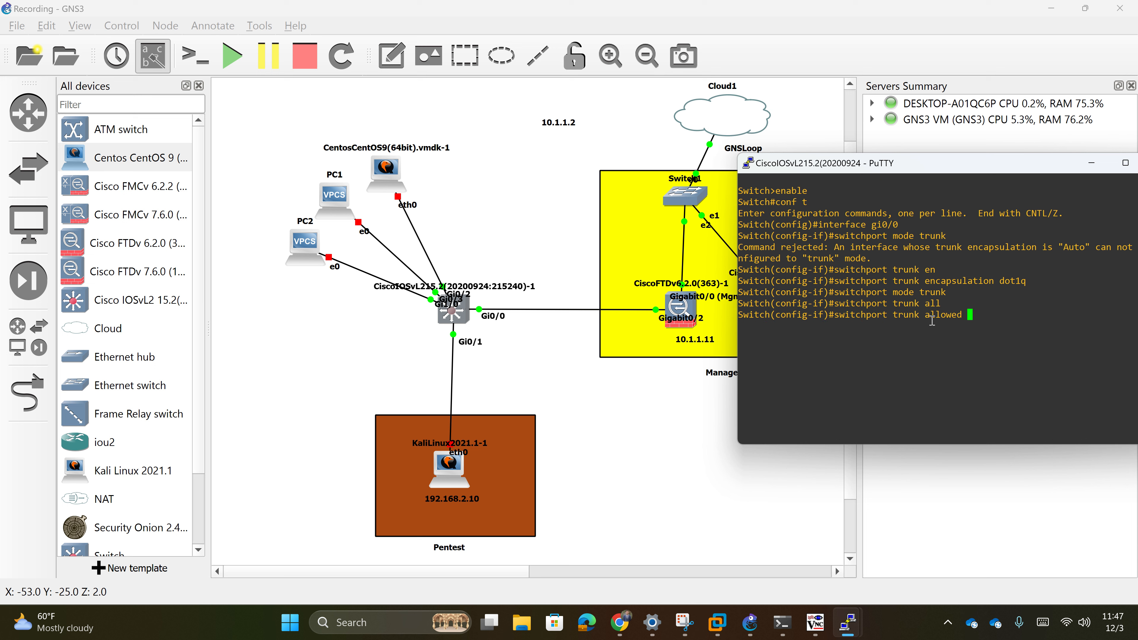
{"action": "type", "text": "vl"}
{"action": "key", "text": "Tab"}
{"action": "key", "text": "BackSpace"}
{"action": "key", "text": "BackSpace"}
{"action": "key", "text": "BackSpace"}
{"action": "key", "text": "BackSpace"}
{"action": "key", "text": "BackSpace"}
{"action": "key", "text": "BackSpace"}
{"action": "key", "text": "BackSpace"}
{"action": "key", "text": "BackSpace"}
{"action": "key", "text": "BackSpace"}
{"action": "key", "text": "BackSpace"}
{"action": "key", "text": "BackSpace"}
{"action": "key", "text": "BackSpace"}
{"action": "key", "text": "BackSpace"}
{"action": "key", "text": "BackSpace"}
{"action": "key", "text": "BackSpace"}
{"action": "key", "text": "BackSpace"}
{"action": "key", "text": "BackSpace"}
{"action": "key", "text": "BackSpace"}
{"action": "key", "text": "BackSpace"}
{"action": "key", "text": "BackSpace"}
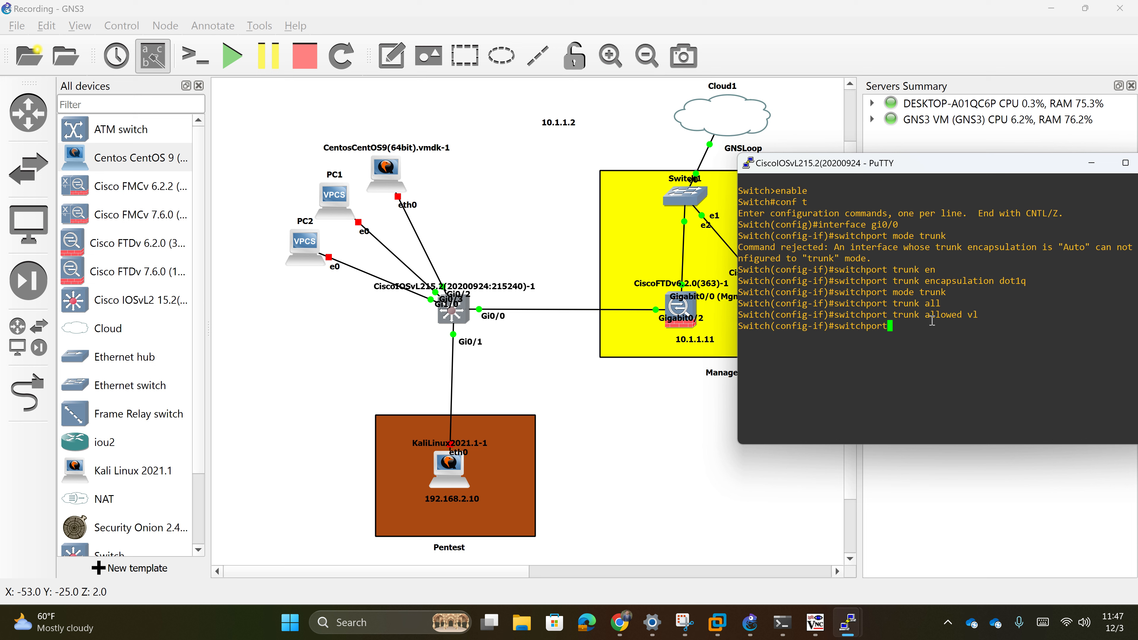
{"action": "key", "text": "BackSpace"}
{"action": "key", "text": "BackSpace"}
{"action": "key", "text": "BackSpace"}
{"action": "key", "text": "BackSpace"}
{"action": "key", "text": "BackSpace"}
{"action": "key", "text": "BackSpace"}
{"action": "key", "text": "BackSpace"}
{"action": "key", "text": "BackSpace"}
{"action": "key", "text": "BackSpace"}
{"action": "key", "text": "BackSpace"}
{"action": "type", "text": "exit"}
{"action": "key", "text": "Return"}
{"action": "type", "text": "e"}
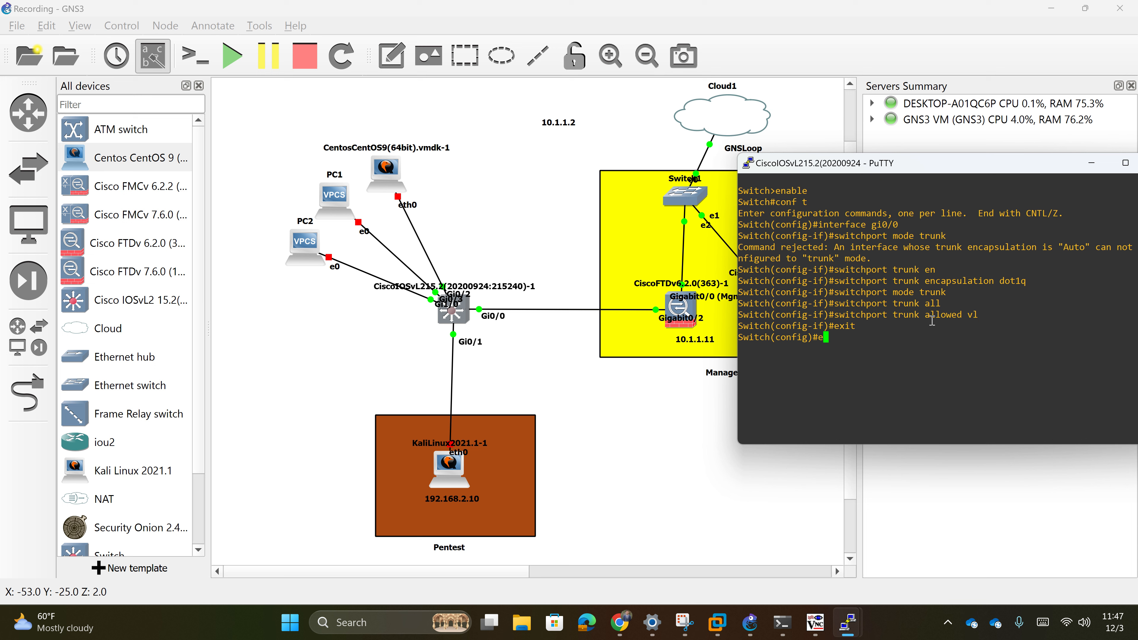
{"action": "type", "text": "ix"}
{"action": "key", "text": "BackSpace"}
{"action": "key", "text": "BackSpace"}
{"action": "key", "text": "BackSpace"}
{"action": "type", "text": "xit"}
{"action": "key", "text": "Return"}
{"action": "type", "text": "e"}
{"action": "key", "text": "ctrl+a"}
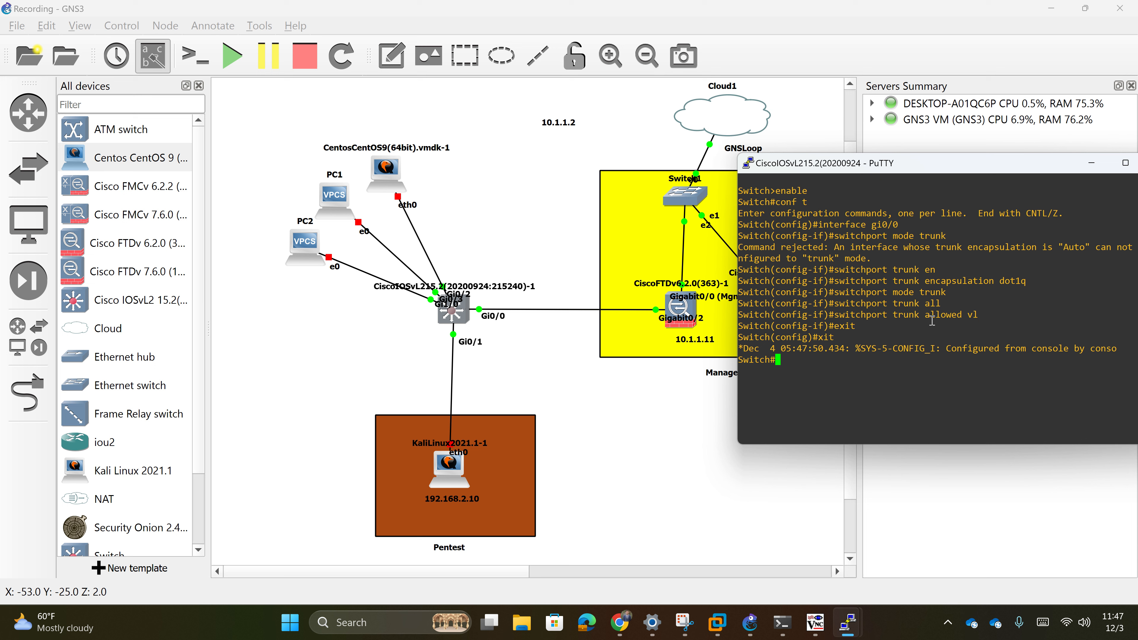
- Return to privileged mode with enable and enter global configuration with conf t
{"action": "type", "text": "enabl"}
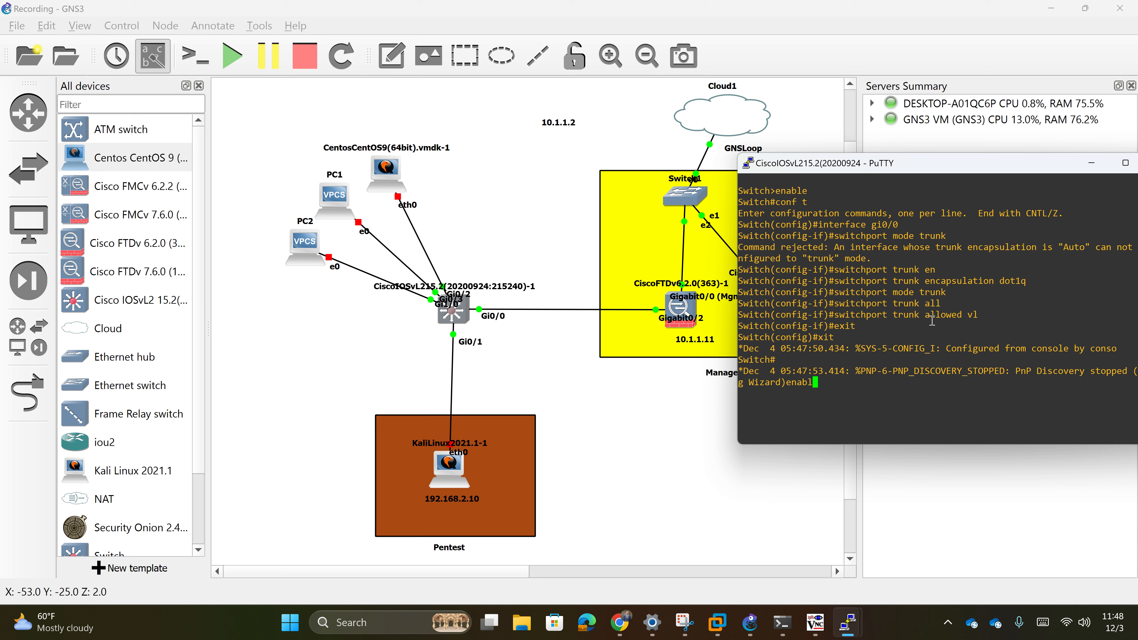
{"action": "key", "text": "BackSpace"}
{"action": "key", "text": "BackSpace"}
{"action": "key", "text": "BackSpace"}
{"action": "key", "text": "BackSpace"}
{"action": "key", "text": "BackSpace"}
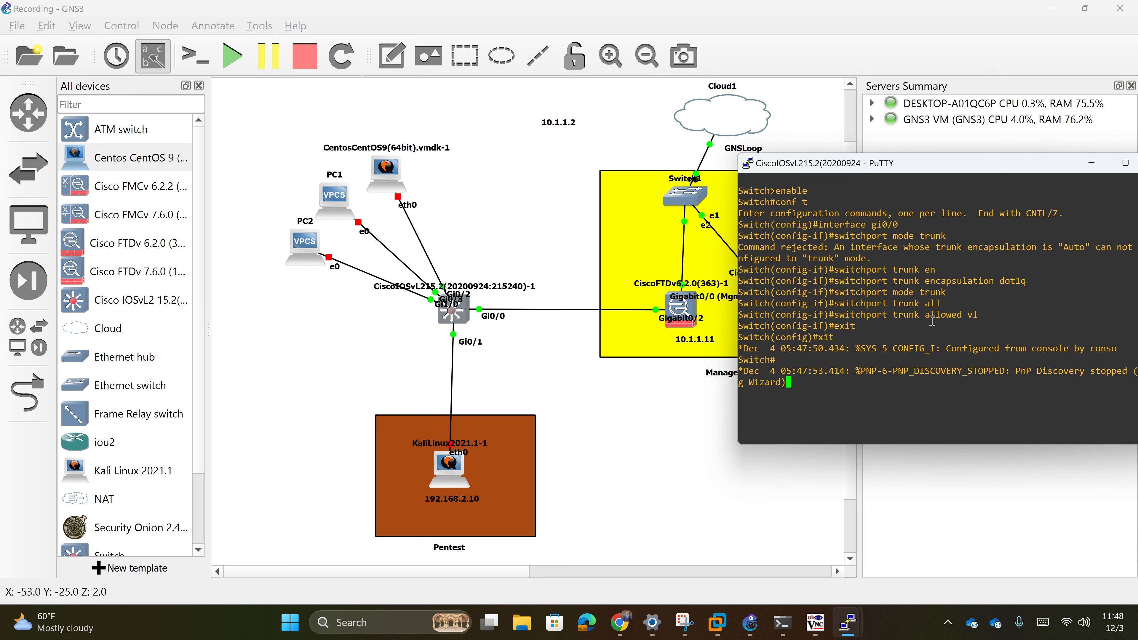
{"action": "key", "text": "Return"}
{"action": "type", "text": "enable"}
{"action": "key", "text": "Return"}
{"action": "type", "text": "conf t"}
{"action": "key", "text": "Return"}
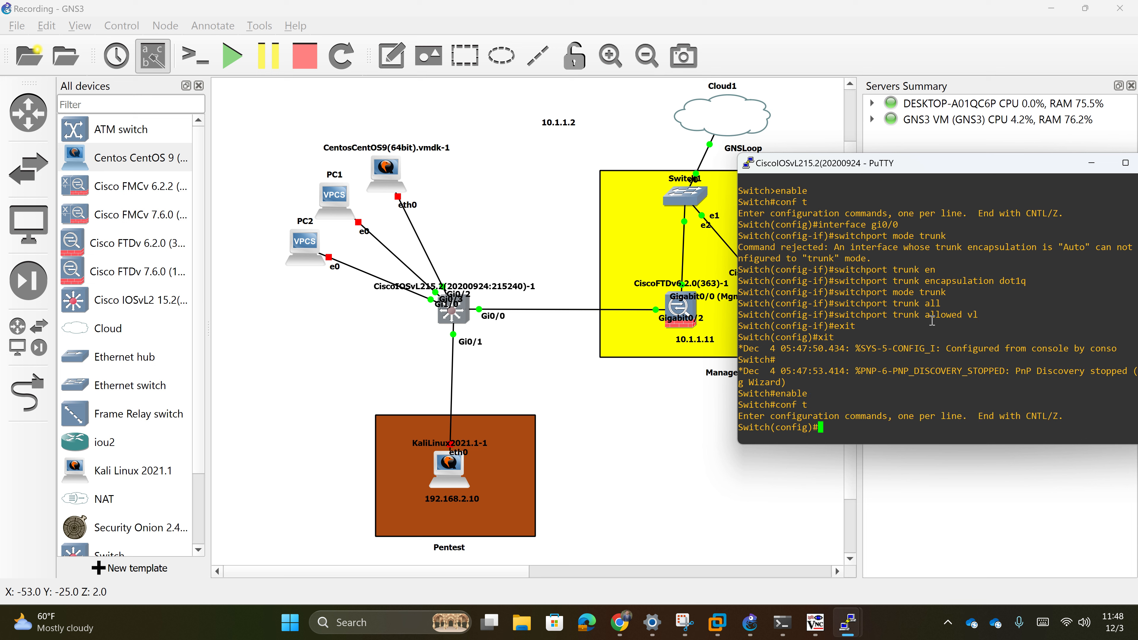
- Create VLAN 2 named pentest, exit it, and start typing vlan 3
{"action": "type", "text": "vlan 2"}
{"action": "key", "text": "Return"}
{"action": "type", "text": "name po"}
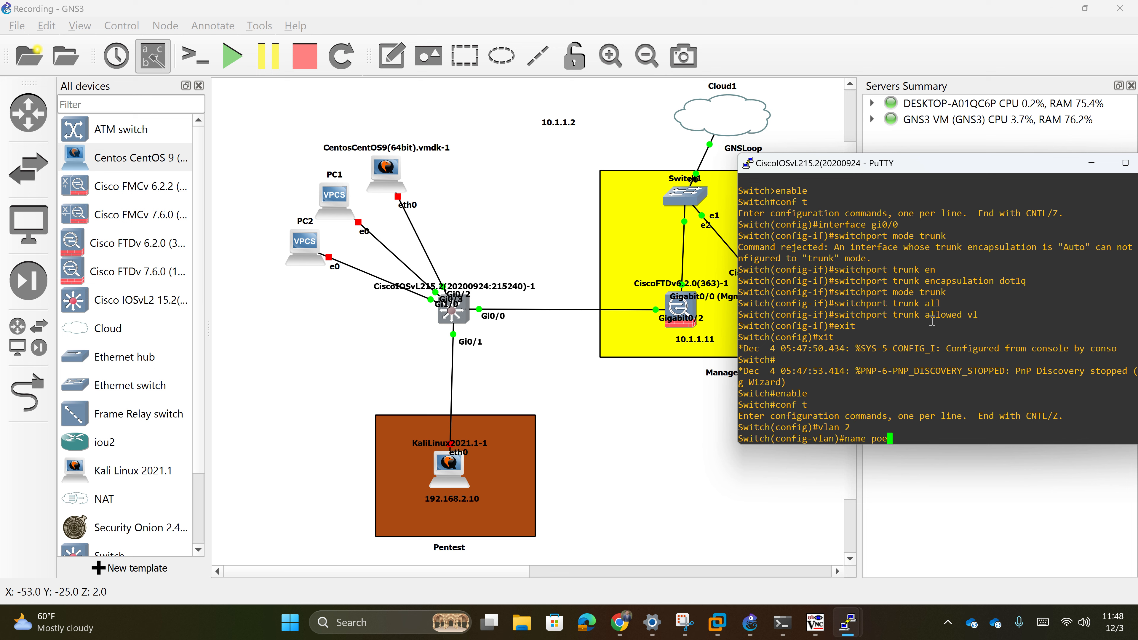
{"action": "key", "text": "BackSpace"}
{"action": "type", "text": "entest"}
{"action": "key", "text": "Return"}
{"action": "type", "text": "exit"}
{"action": "key", "text": "Return"}
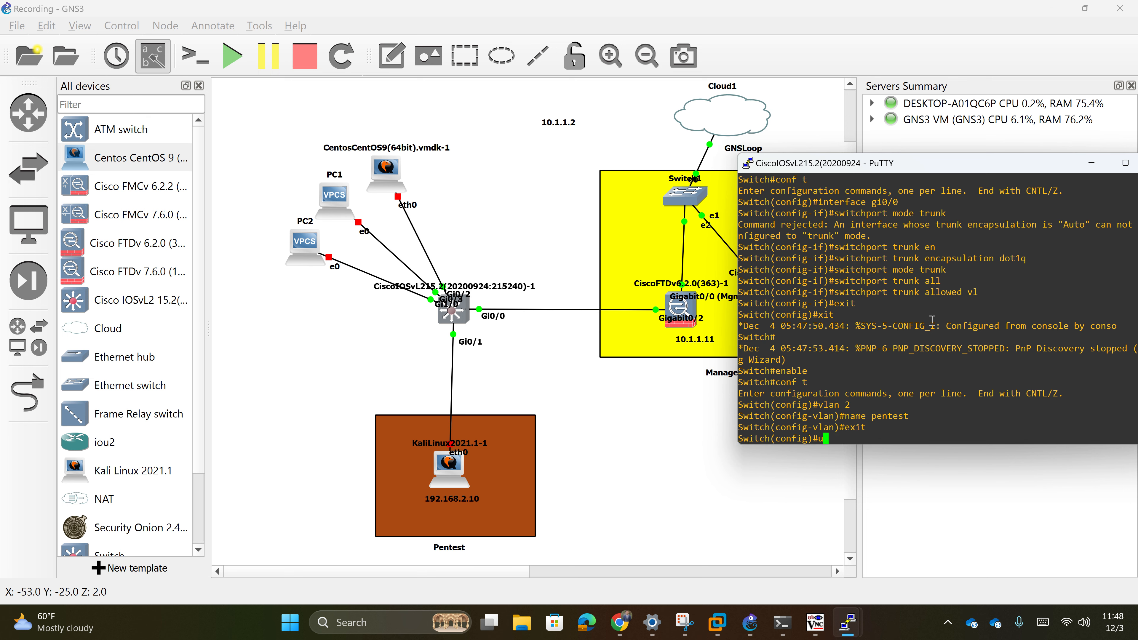
{"action": "type", "text": "inter"}
{"action": "key", "text": "BackSpace"}
{"action": "key", "text": "BackSpace"}
{"action": "key", "text": "BackSpace"}
{"action": "key", "text": "BackSpace"}
{"action": "key", "text": "BackSpace"}
{"action": "type", "text": "vlan 3"}
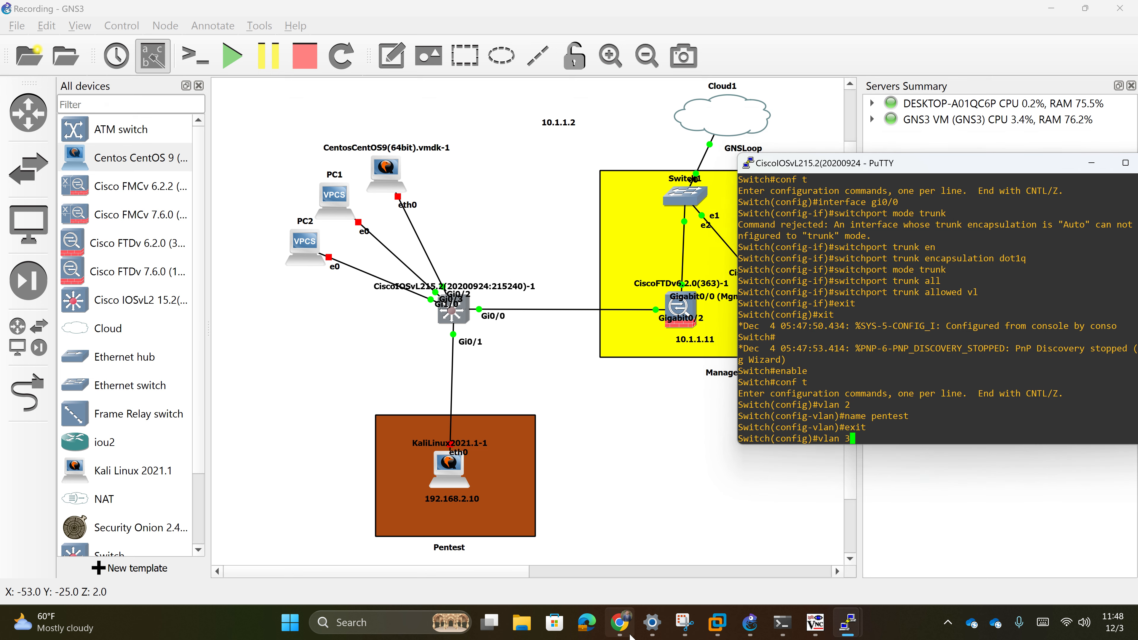
- Check in FMC that subinterface GigabitEthernet0/1.3 (Inside_PCs) has VLAN ID 3, then return to GNS3
{"action": "left_click", "coordinate": [619, 622]}
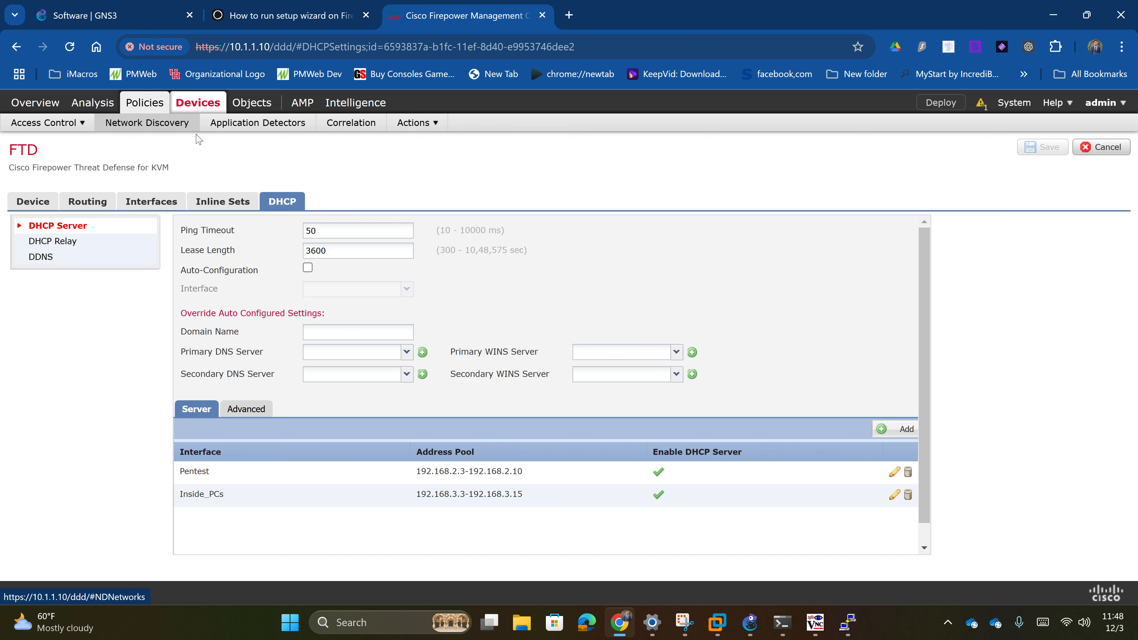
{"action": "left_click", "coordinate": [152, 203]}
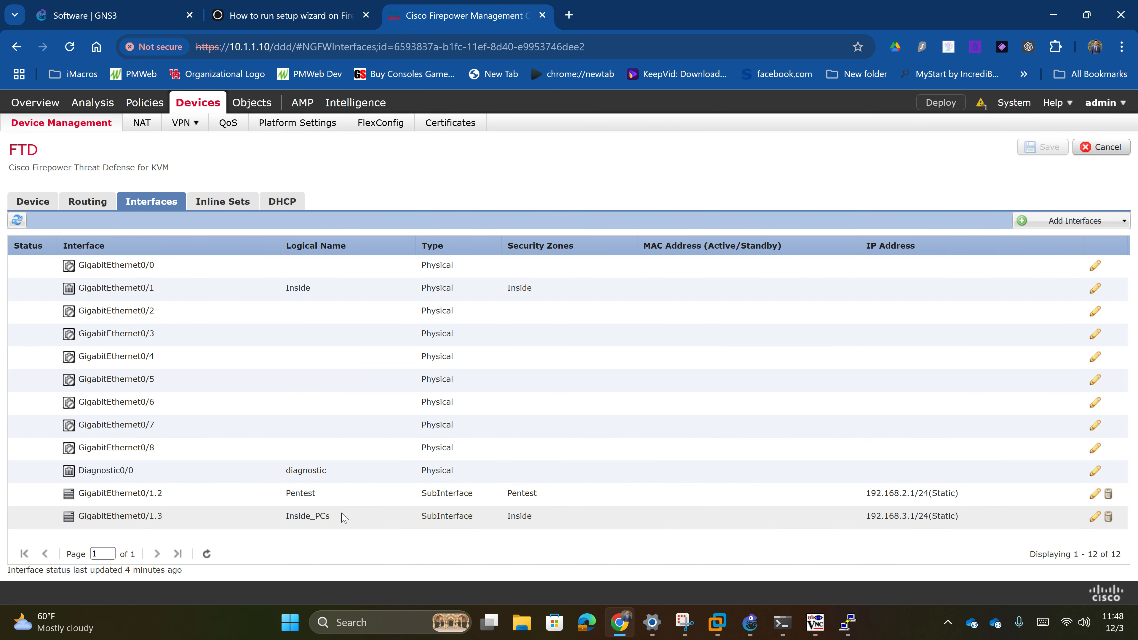
{"action": "left_click", "coordinate": [1093, 515]}
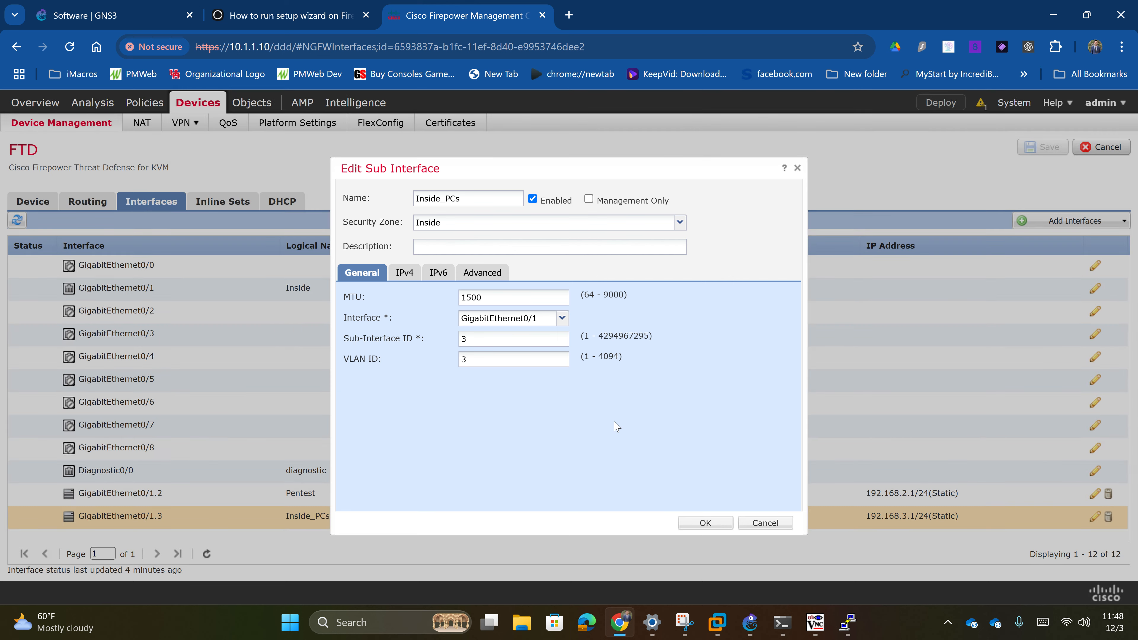
{"action": "left_click", "coordinate": [765, 523]}
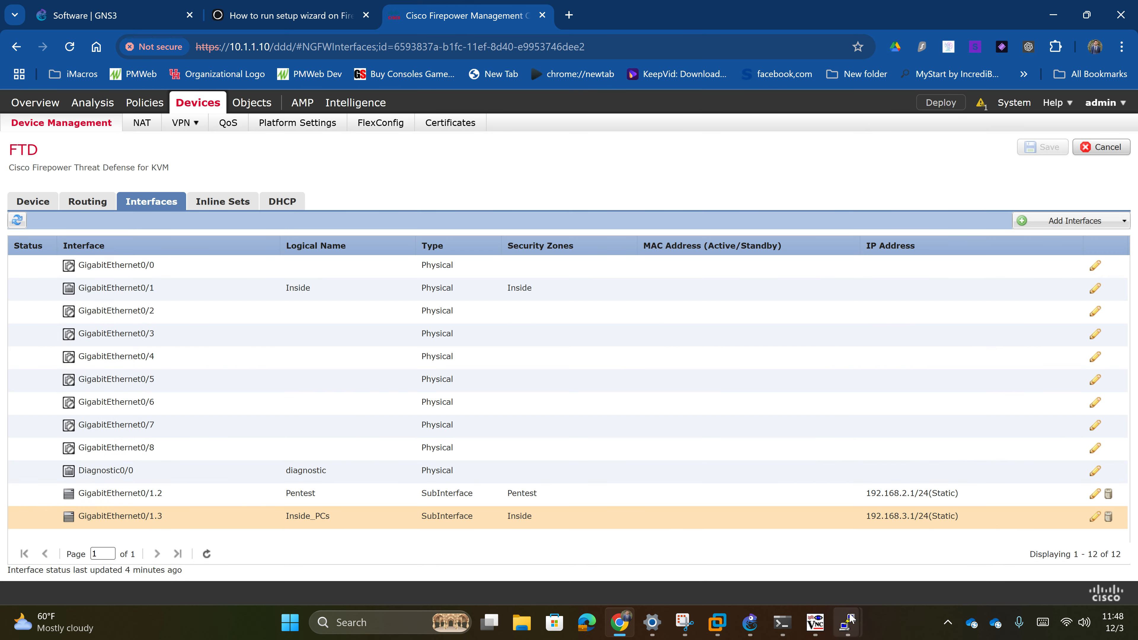
{"action": "left_click", "coordinate": [750, 624]}
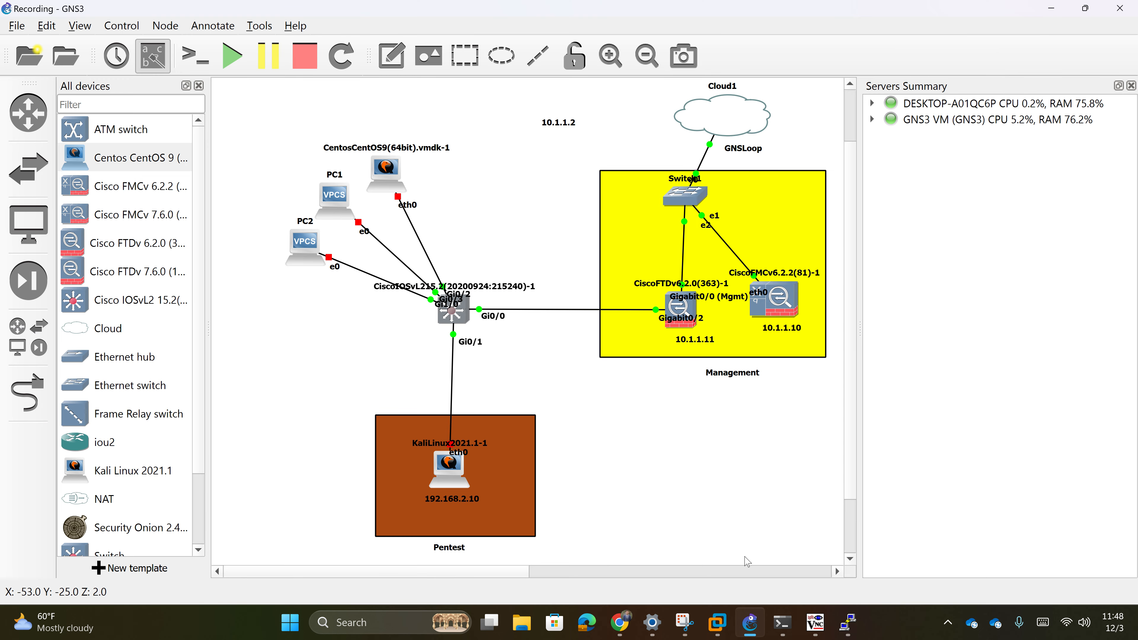
- Reopen the switch console and create VLAN 3 named inside_pcs
{"action": "double_click", "coordinate": [452, 314]}
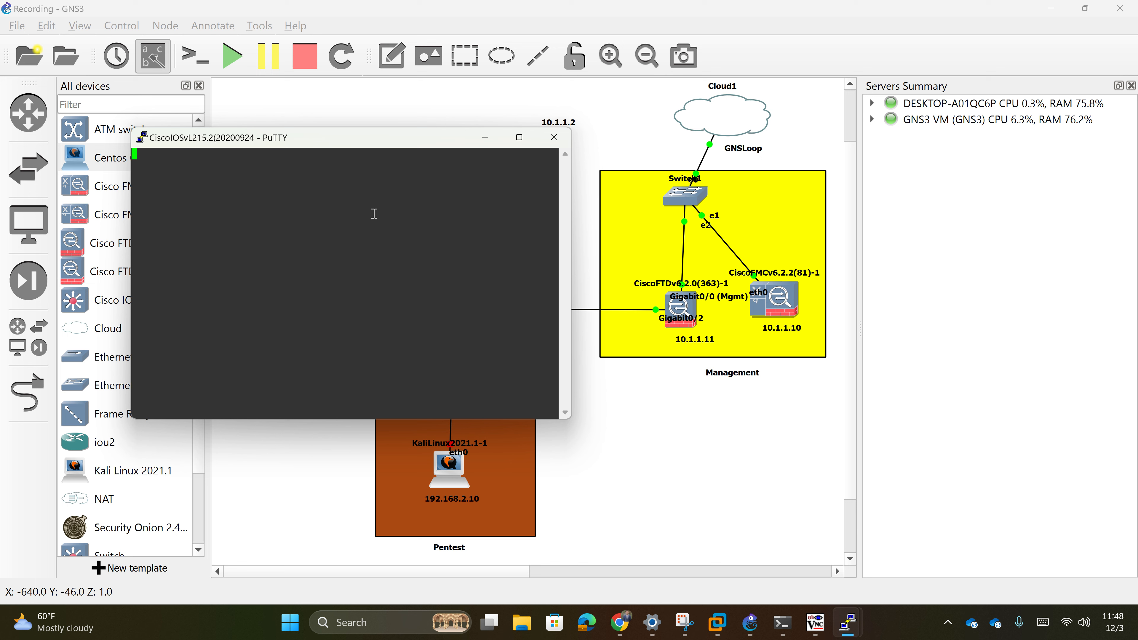
{"action": "key", "text": "Return"}
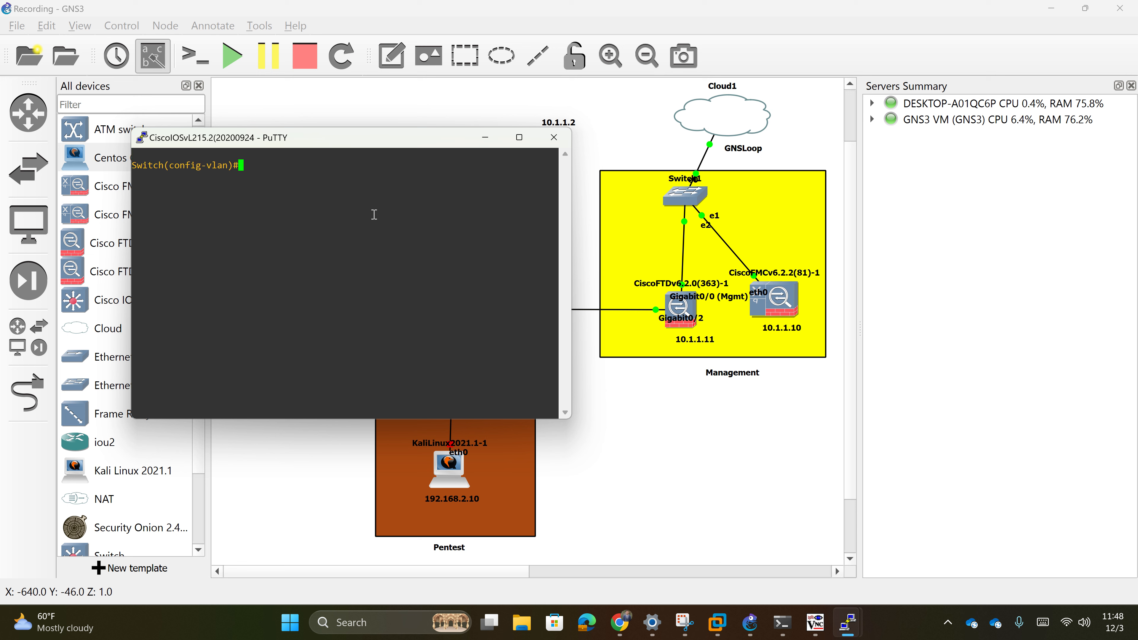
{"action": "type", "text": "exit"}
{"action": "key", "text": "Return"}
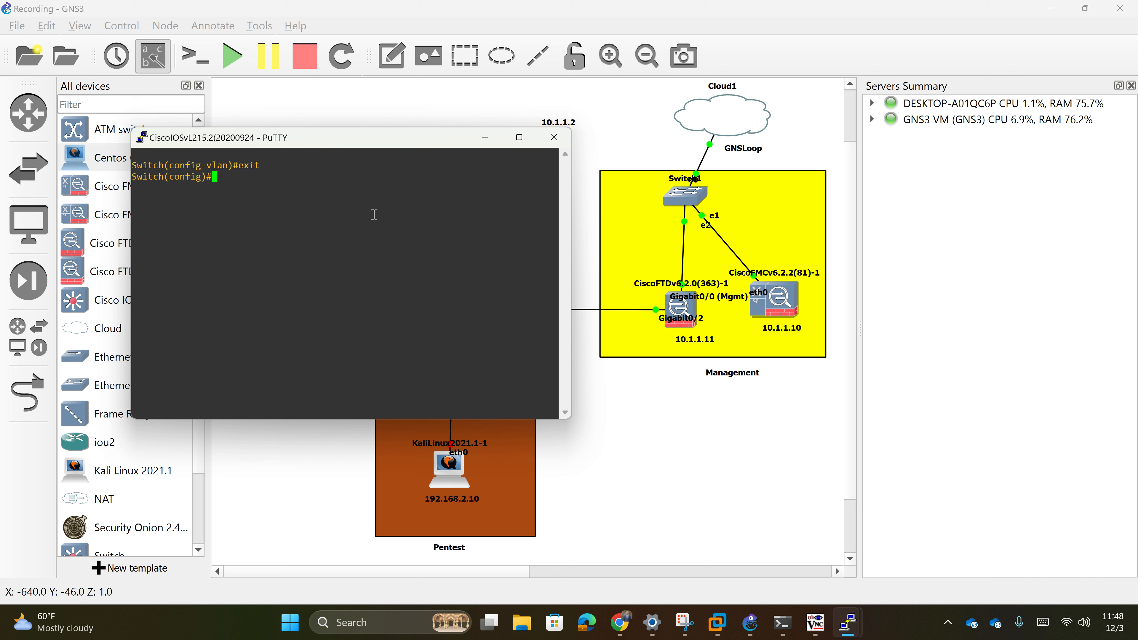
{"action": "type", "text": "vlan 3"}
{"action": "key", "text": "Return"}
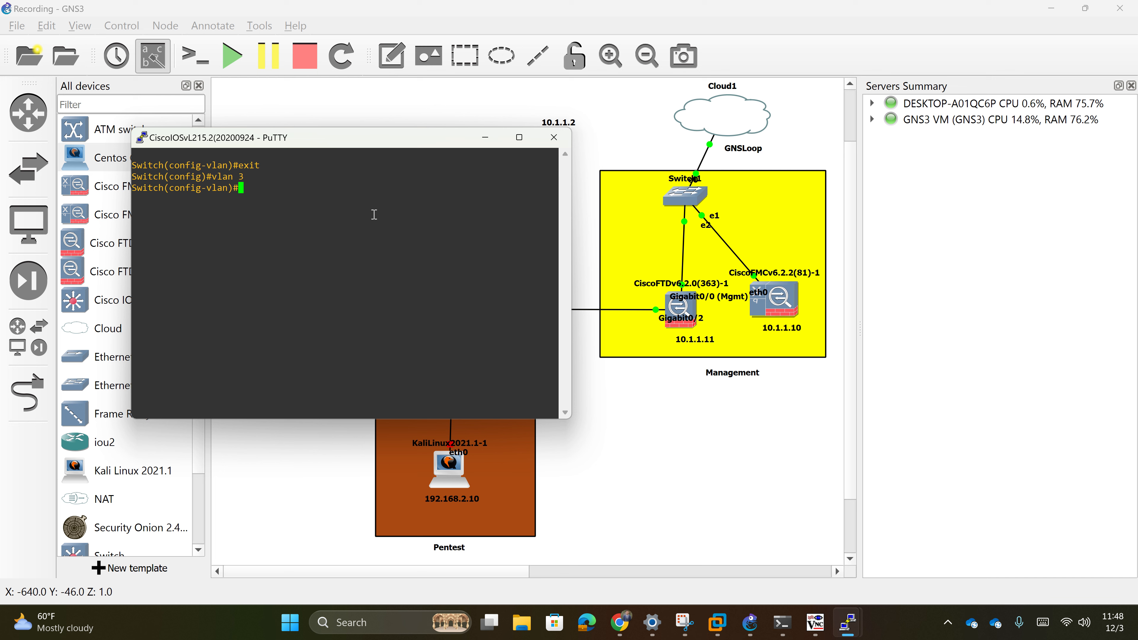
{"action": "type", "text": "name inside)"}
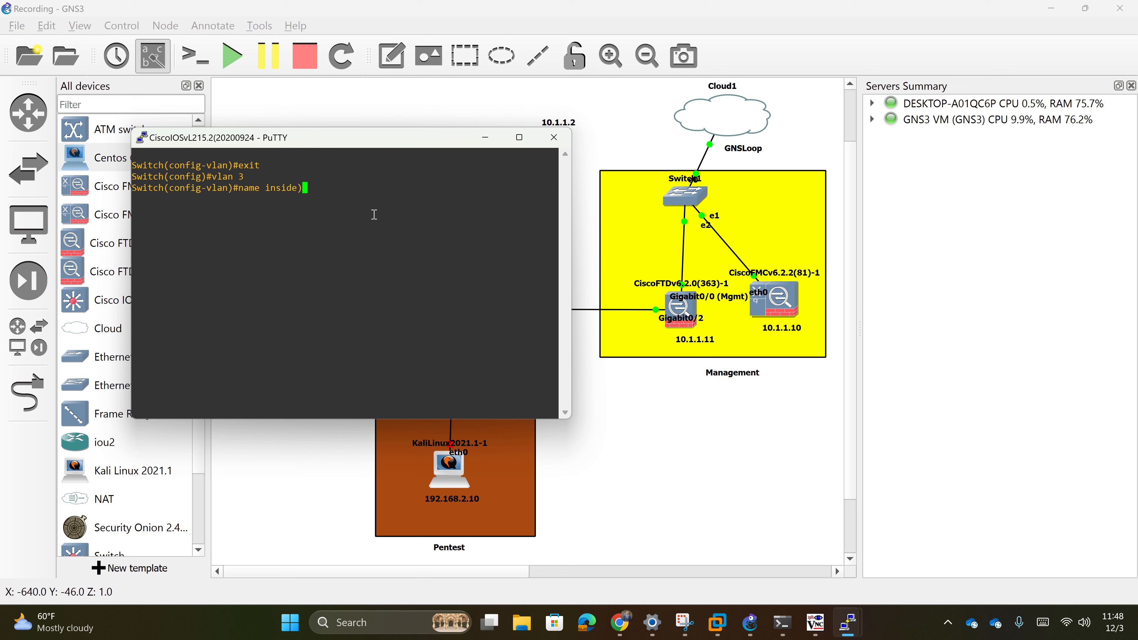
{"action": "key", "text": "BackSpace"}
{"action": "type", "text": "_pcs"}
{"action": "key", "text": "Return"}
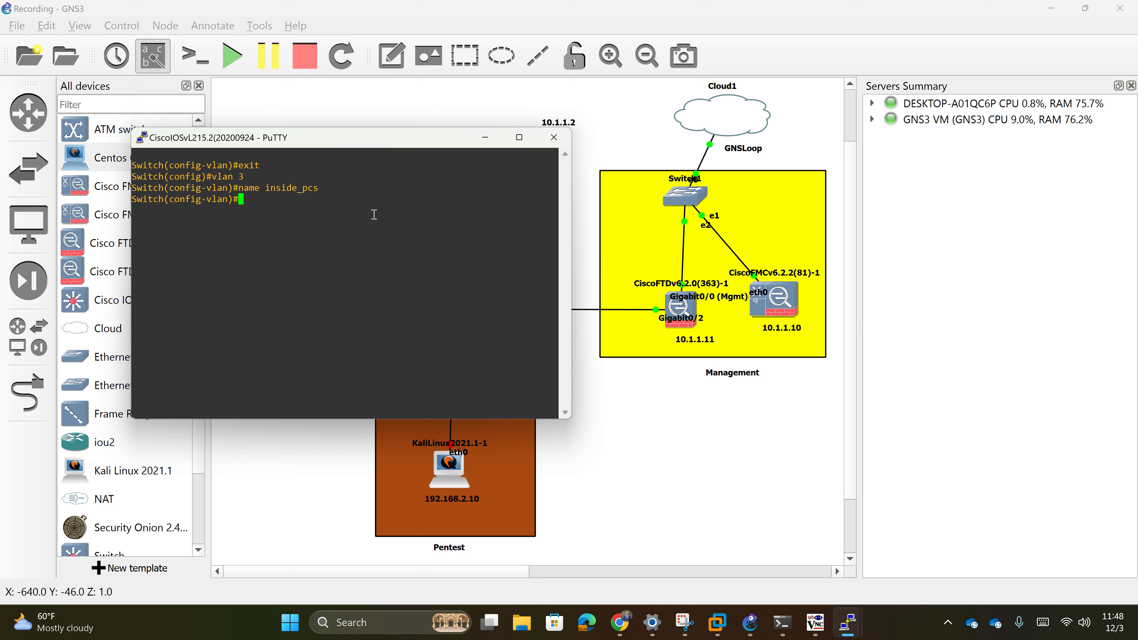
{"action": "type", "text": "exit"}
{"action": "key", "text": "Return"}
- On interface gi0/0, run switchport trunk allowed vlan all
{"action": "type", "text": "interface "}
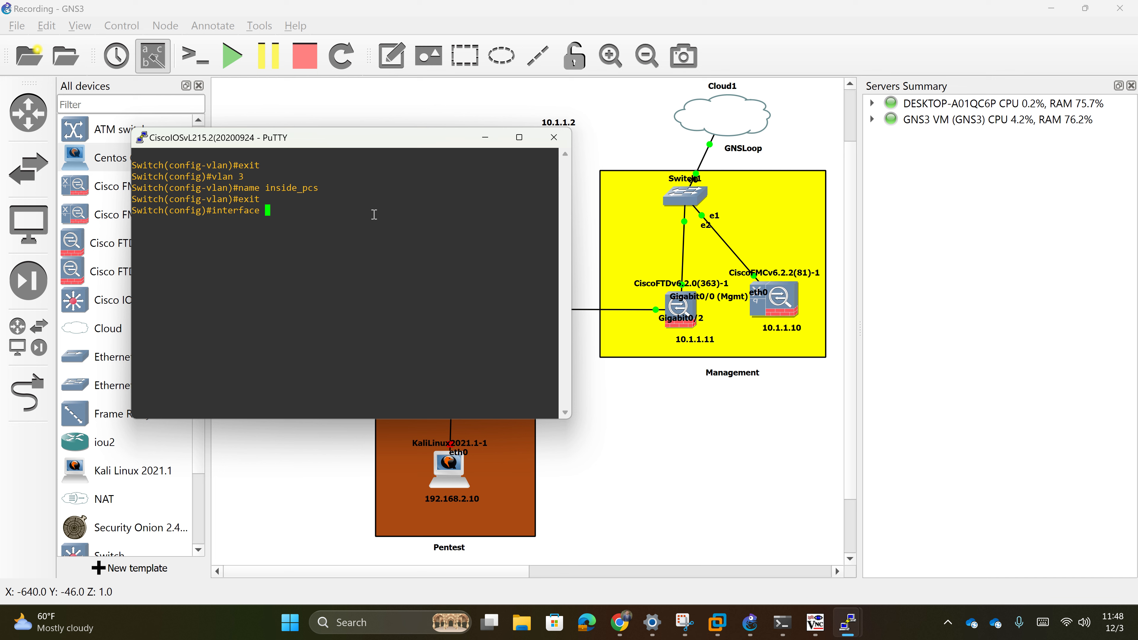
{"action": "type", "text": "gi0/"}
{"action": "type", "text": "0"}
{"action": "key", "text": "Return"}
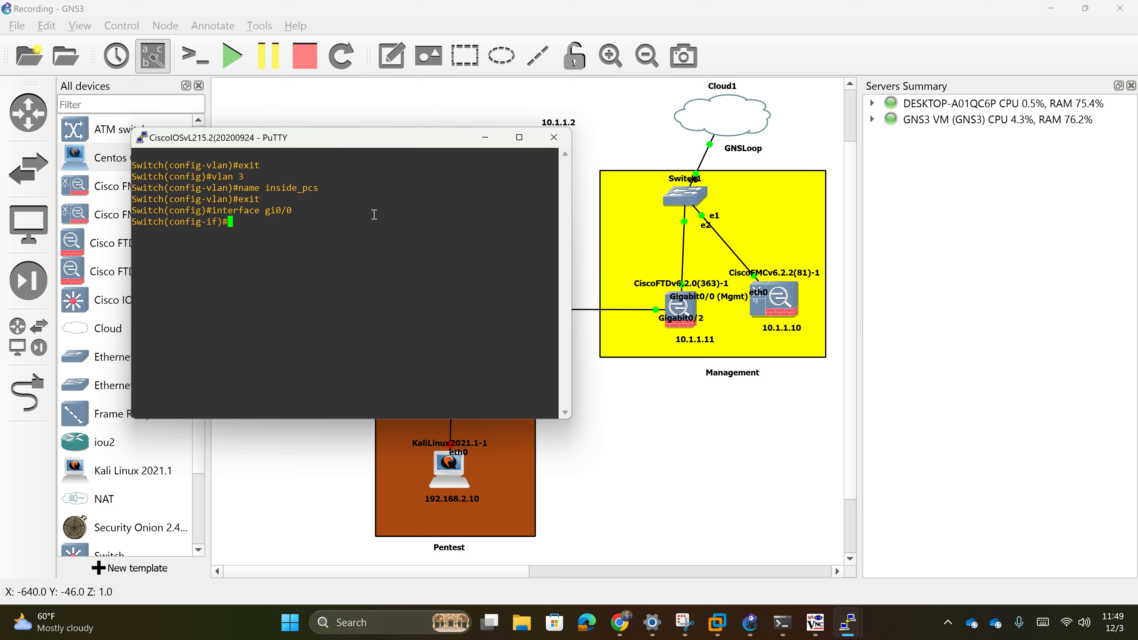
{"action": "type", "text": "switchport trunk all"}
{"action": "key", "text": "Tab"}
{"action": "type", "text": "vlan "}
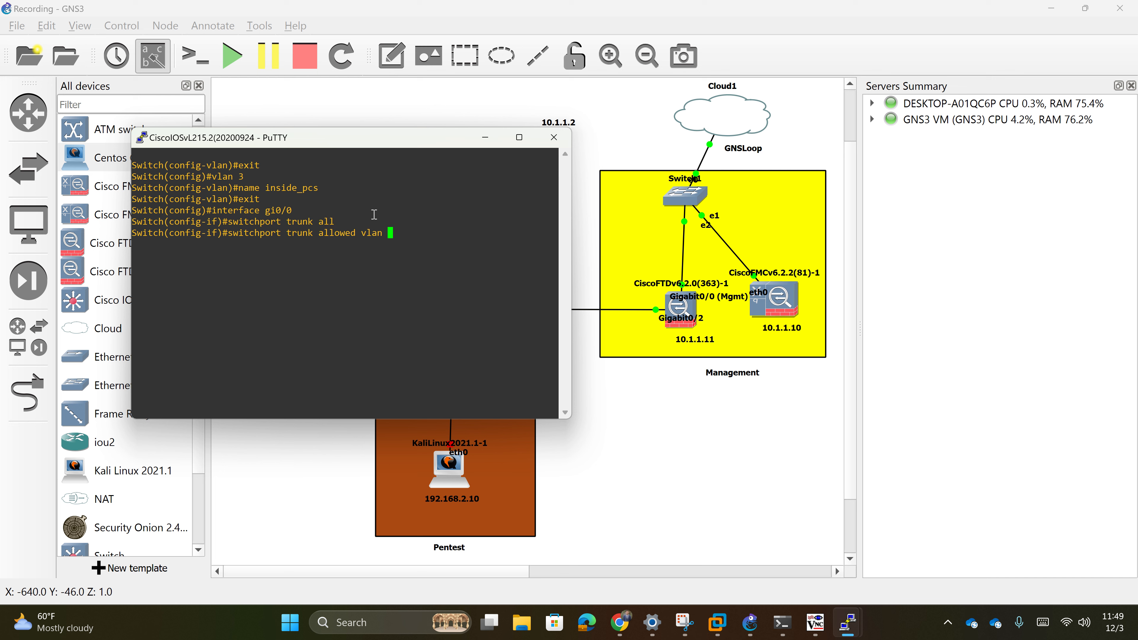
{"action": "type", "text": "all"}
{"action": "key", "text": "BackSpace"}
{"action": "key", "text": "BackSpace"}
{"action": "key", "text": "BackSpace"}
{"action": "type", "text": "2,3"}
{"action": "key", "text": "BackSpace"}
{"action": "key", "text": "BackSpace"}
{"action": "key", "text": "BackSpace"}
{"action": "type", "text": "all"}
{"action": "key", "text": "Return"}
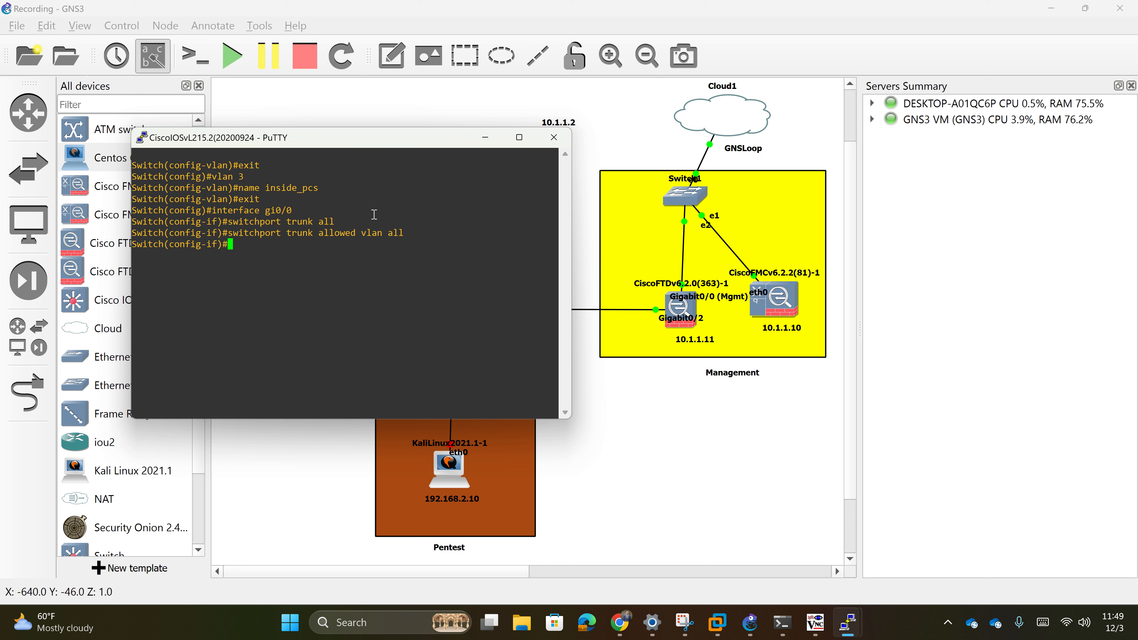
- Bring Gi0/0 up with no shut, return to privileged mode and save with write memory
{"action": "type", "text": "no shut"}
{"action": "key", "text": "Return"}
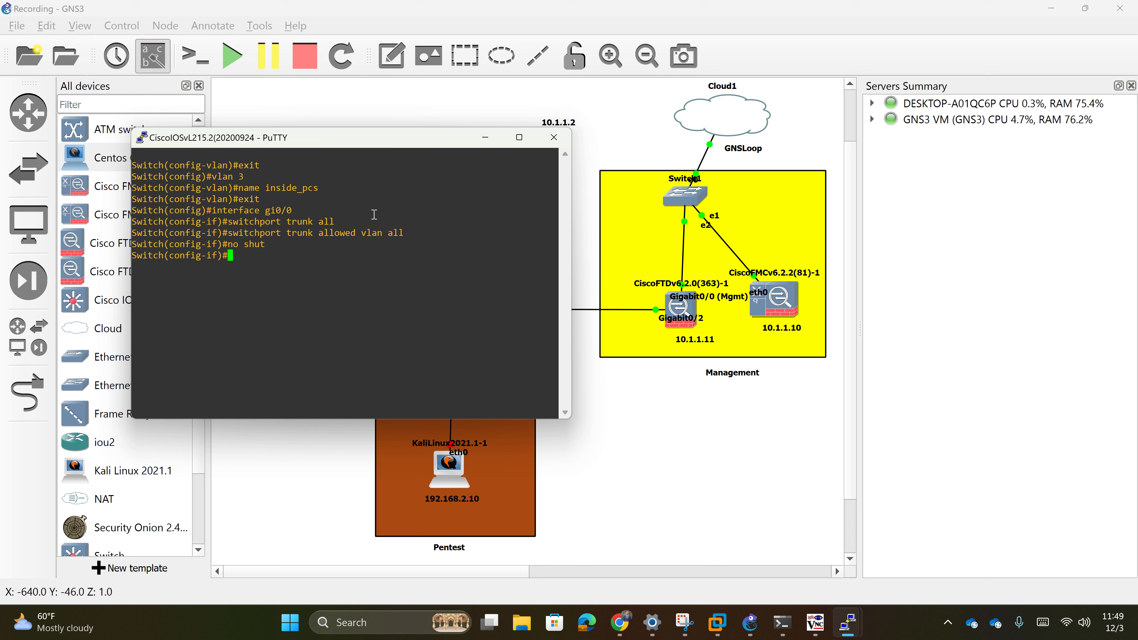
{"action": "type", "text": "exit"}
{"action": "key", "text": "Return"}
{"action": "type", "text": "exit"}
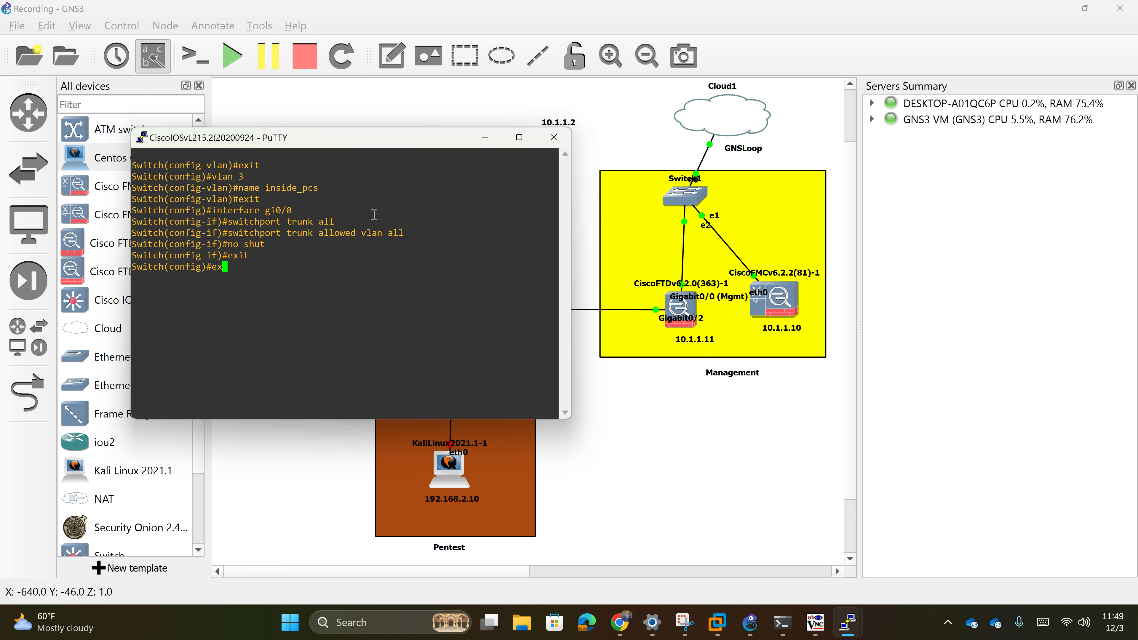
{"action": "key", "text": "Return"}
{"action": "type", "text": "wr"}
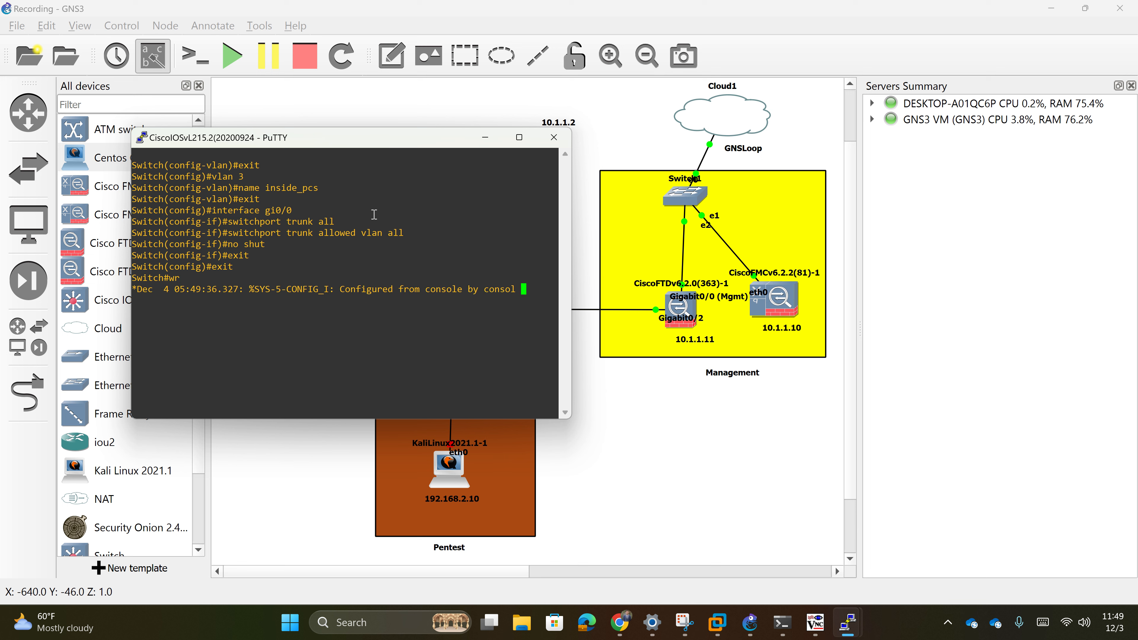
{"action": "type", "text": "ite memory"}
{"action": "key", "text": "Return"}
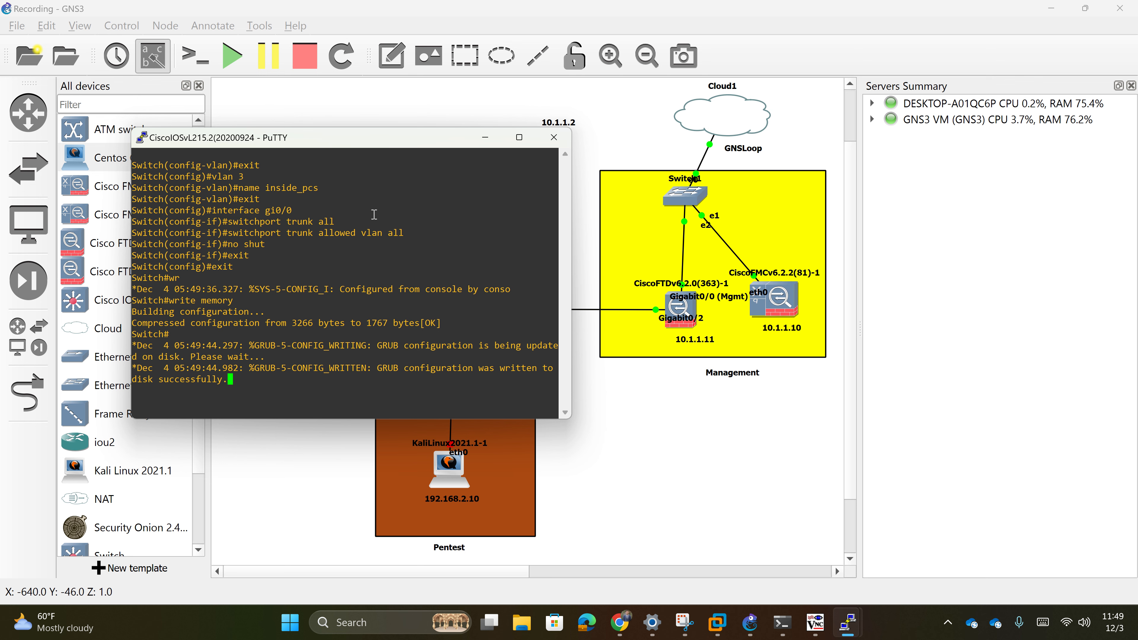
{"action": "key", "text": "Return"}
- Check the firewall interface addresses on Chrome's FMC page, then return to GNS3
{"action": "left_click", "coordinate": [485, 137]}
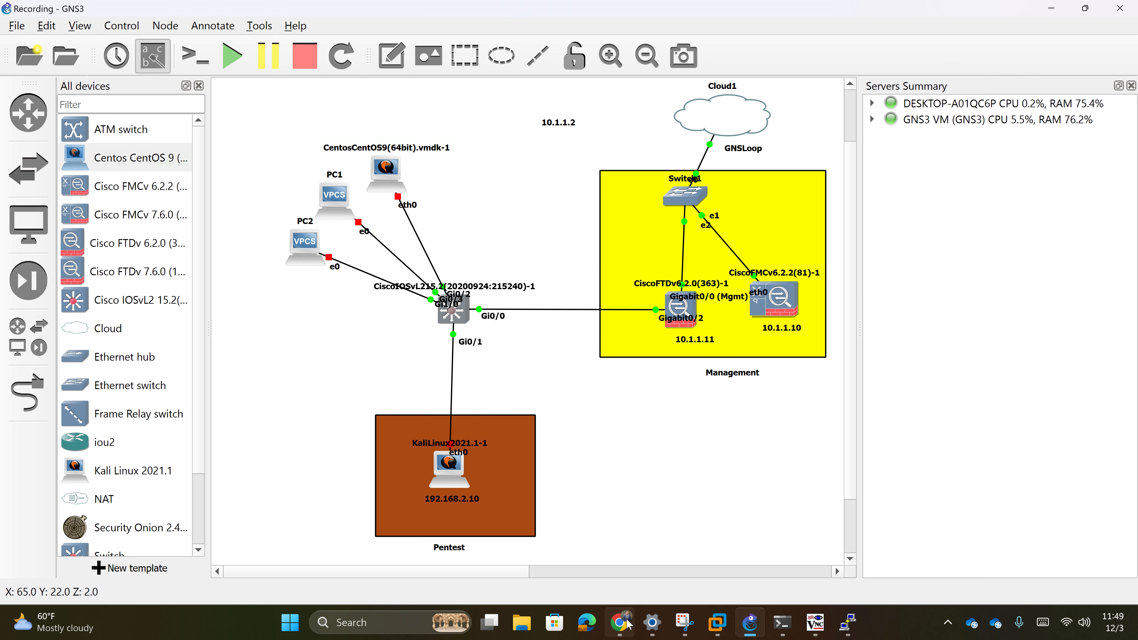
{"action": "left_click", "coordinate": [620, 621]}
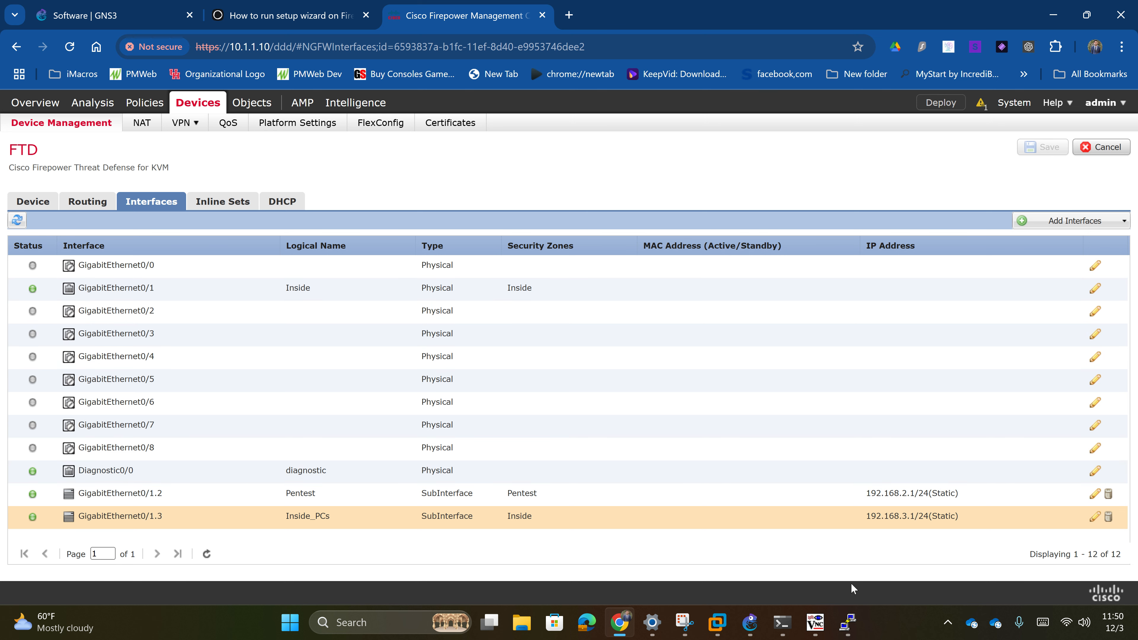
{"action": "mouse_move", "coordinate": [848, 622]}
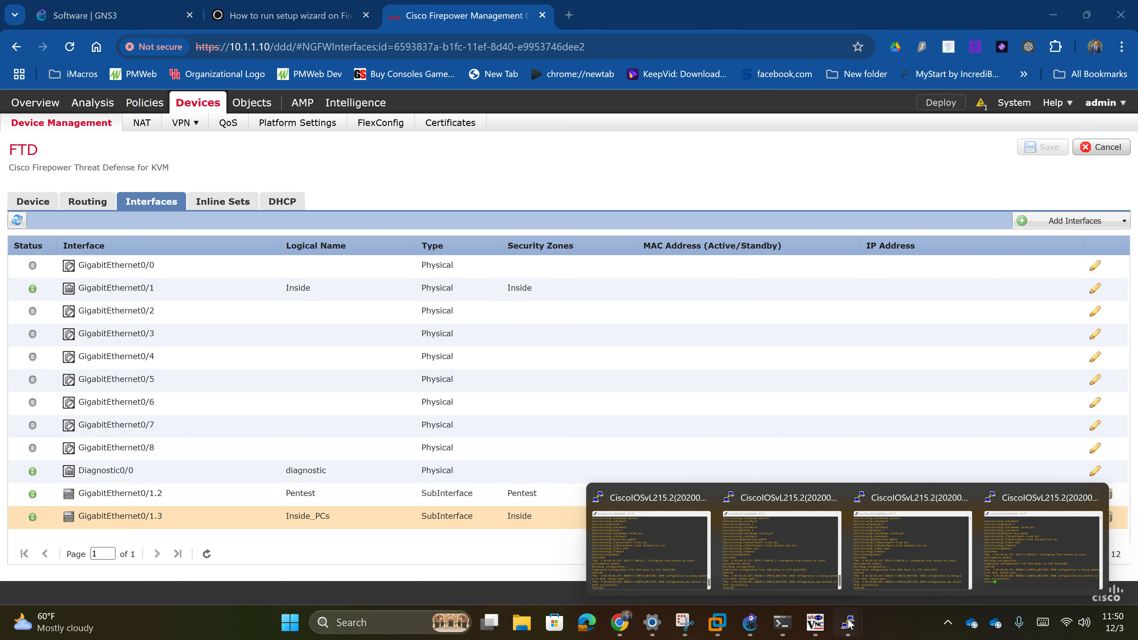
{"action": "left_click", "coordinate": [744, 626]}
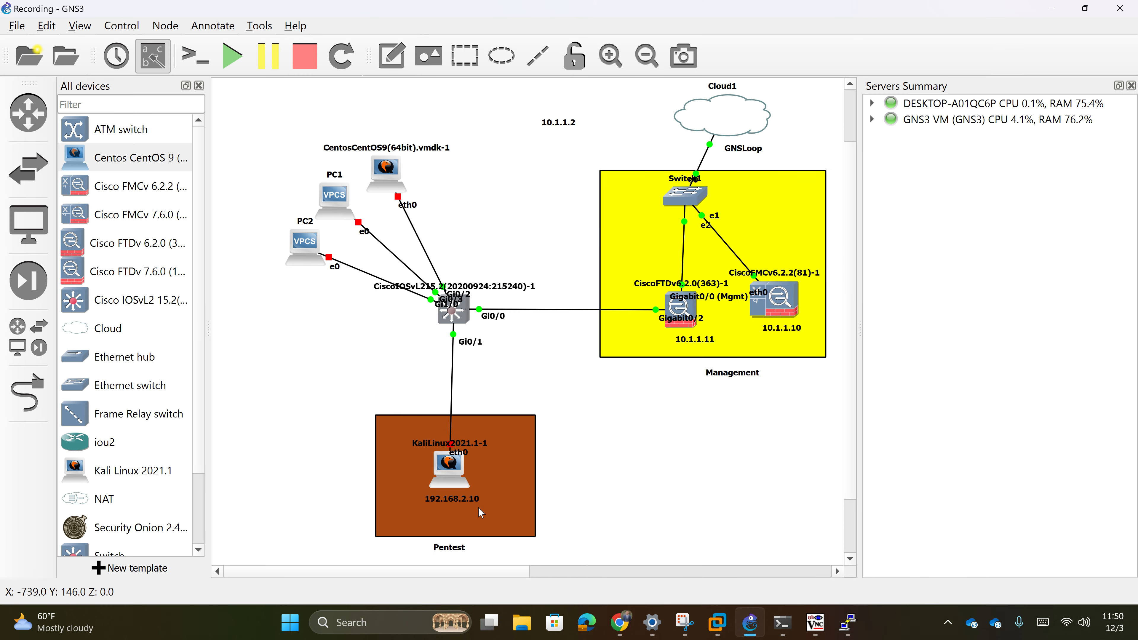
- Start the KaliLinux2021.1-1 node after briefly viewing its settings
{"action": "double_click", "coordinate": [452, 478]}
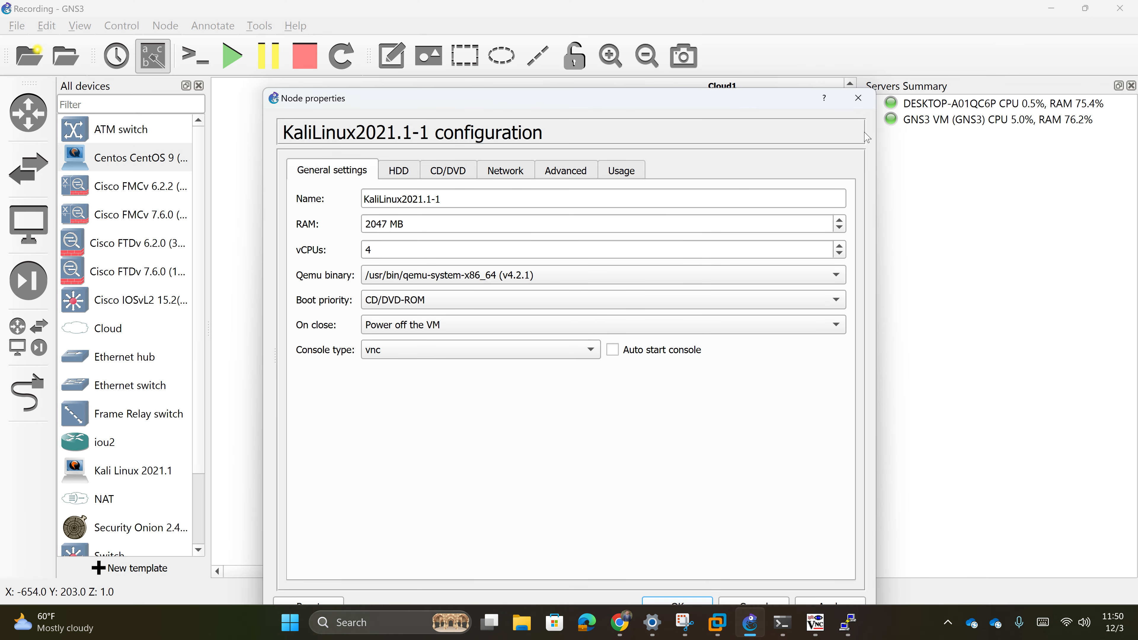
{"action": "left_click", "coordinate": [858, 97]}
{"action": "right_click", "coordinate": [454, 462]}
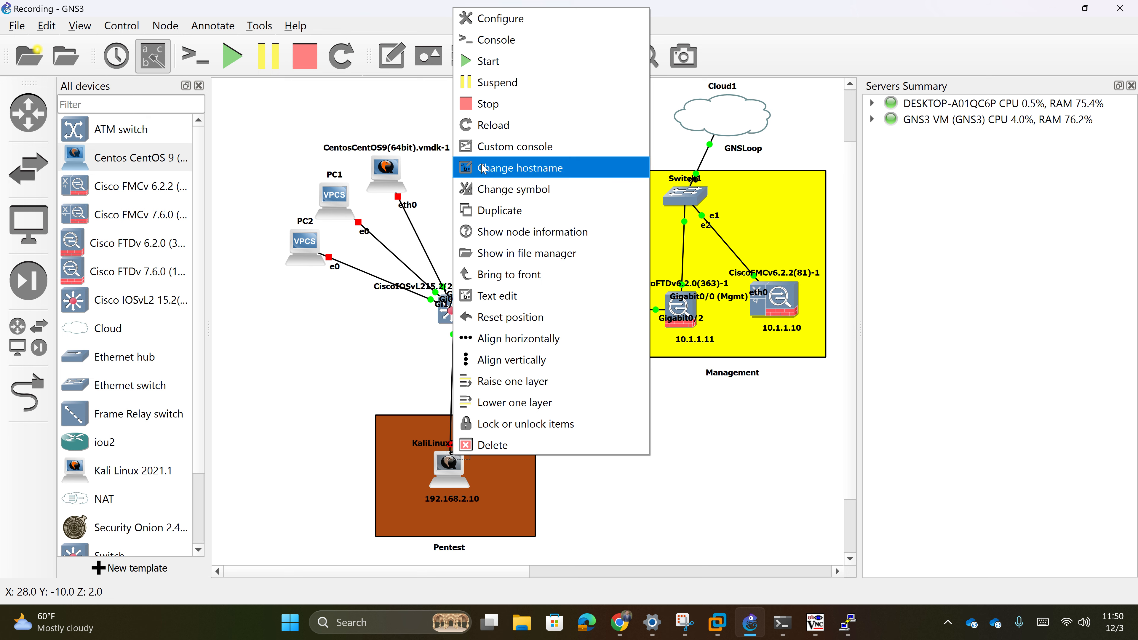
{"action": "left_click", "coordinate": [488, 60]}
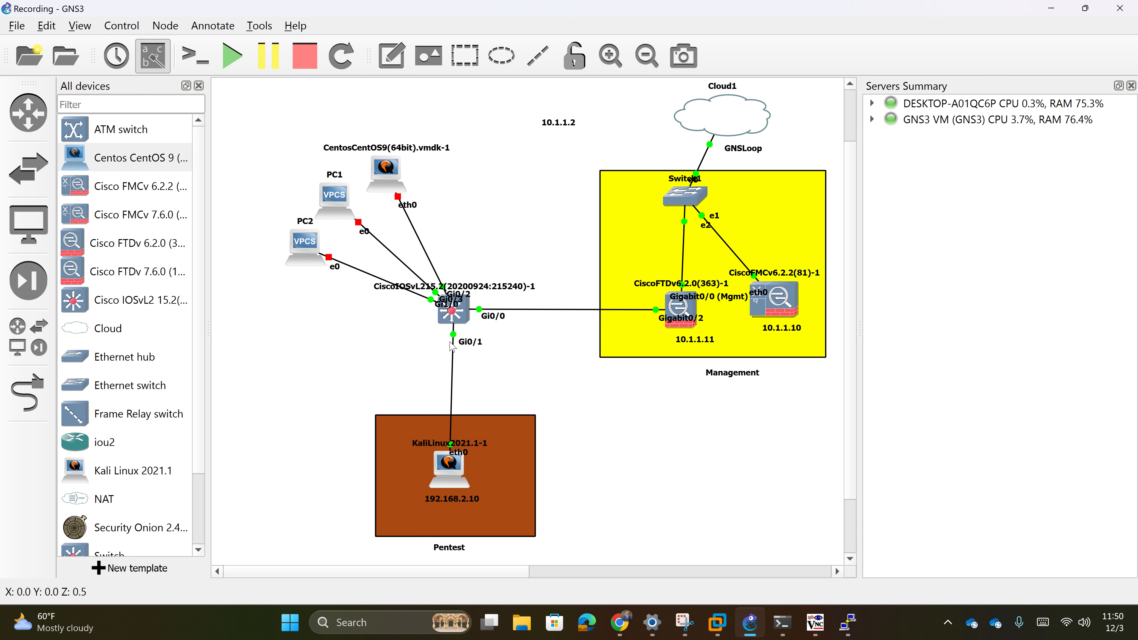
- Open the IOSvL2 switch console and enter global configuration mode
{"action": "double_click", "coordinate": [448, 309]}
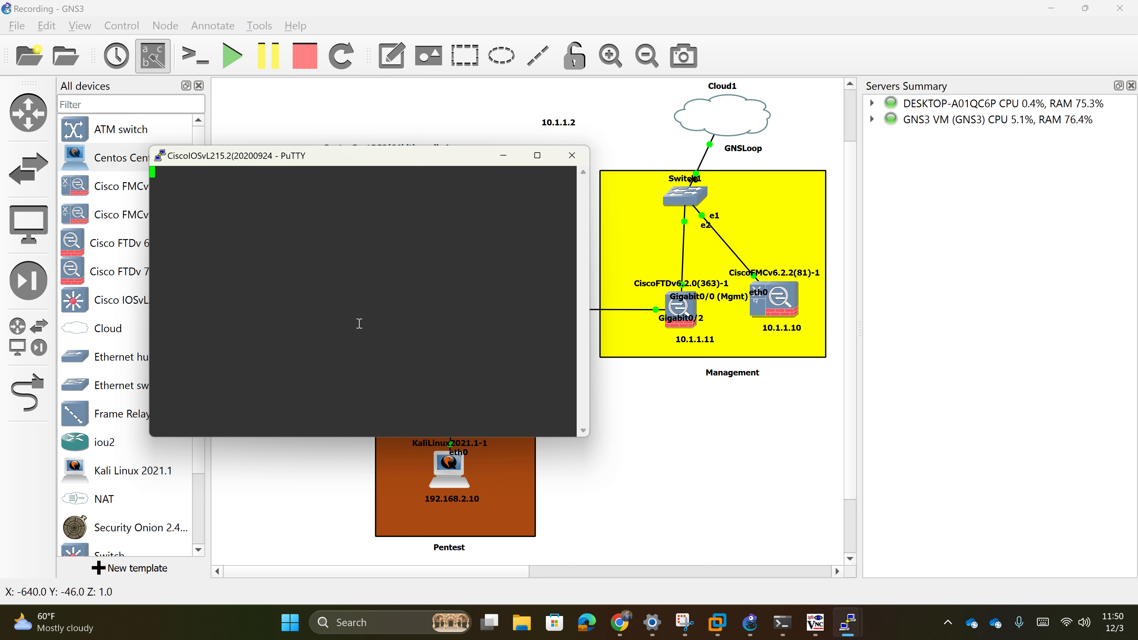
{"action": "key", "text": "Return"}
{"action": "type", "text": "conf t"}
{"action": "key", "text": "Return"}
{"action": "type", "text": "interface"}
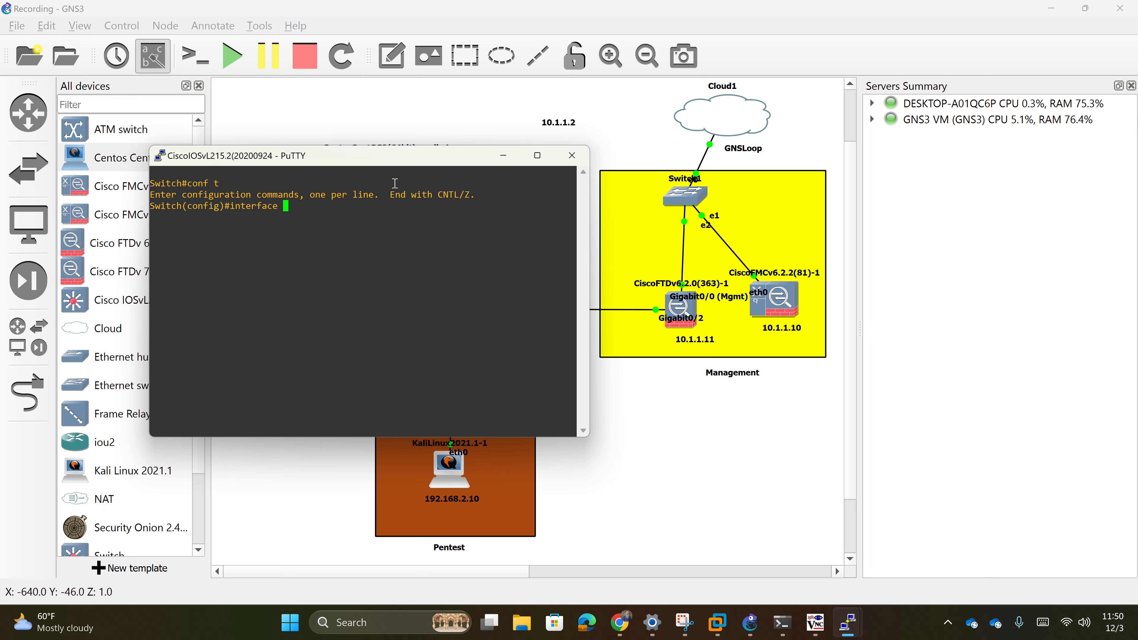
{"action": "left_click_drag", "start_coordinate": [392, 162], "coordinate": [841, 201]}
- Run show interfaces trunk, showing Gi0/0 trunking 802.1q with VLANs 1-3 active
{"action": "type", "text": "gi0/"}
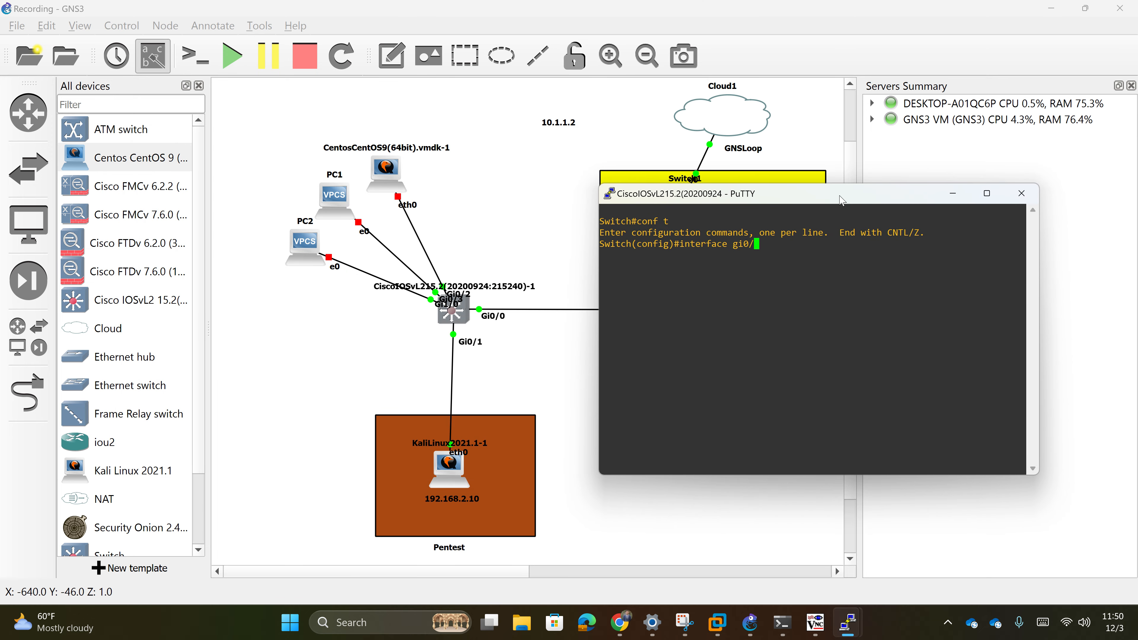
{"action": "type", "text": "1"}
{"action": "key", "text": "BackSpace"}
{"action": "key", "text": "BackSpace"}
{"action": "key", "text": "BackSpace"}
{"action": "key", "text": "BackSpace"}
{"action": "key", "text": "BackSpace"}
{"action": "key", "text": "BackSpace"}
{"action": "key", "text": "BackSpace"}
{"action": "key", "text": "BackSpace"}
{"action": "key", "text": "BackSpace"}
{"action": "key", "text": "BackSpace"}
{"action": "key", "text": "BackSpace"}
{"action": "key", "text": "BackSpace"}
{"action": "key", "text": "BackSpace"}
{"action": "key", "text": "BackSpace"}
{"action": "key", "text": "BackSpace"}
{"action": "type", "text": "exit"}
{"action": "key", "text": "Return"}
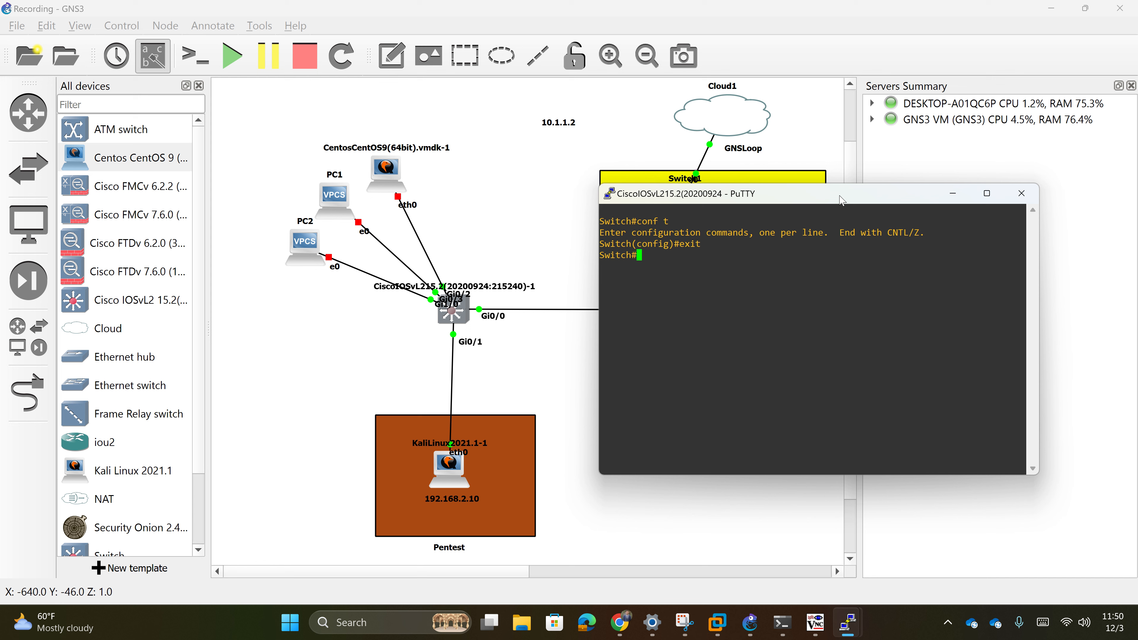
{"action": "type", "text": "sh"}
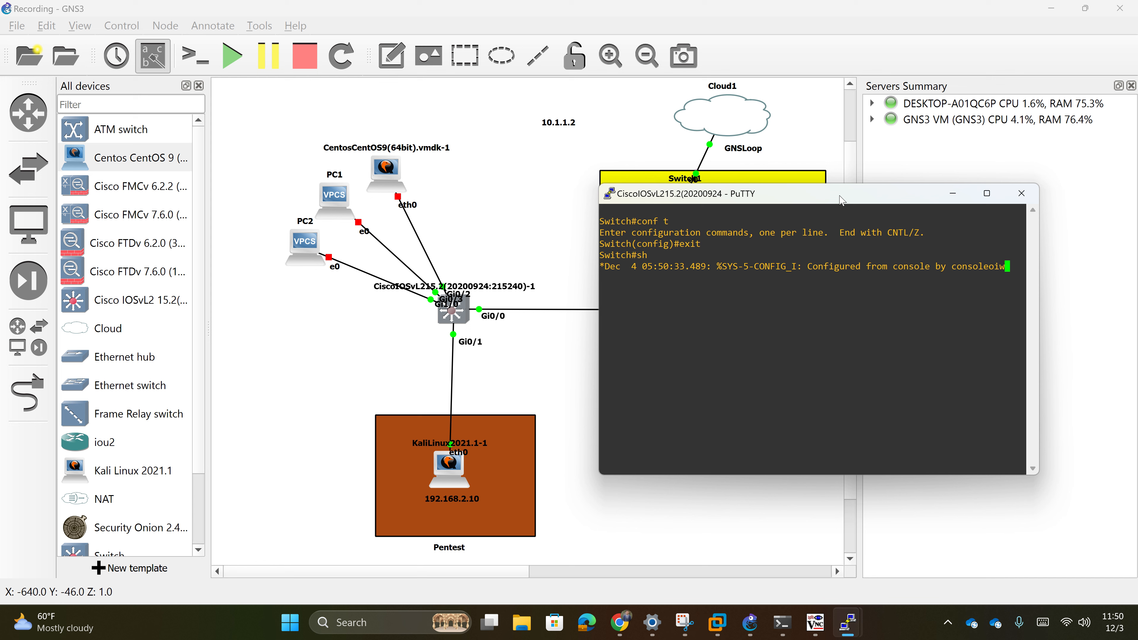
{"action": "type", "text": "ow interfa"}
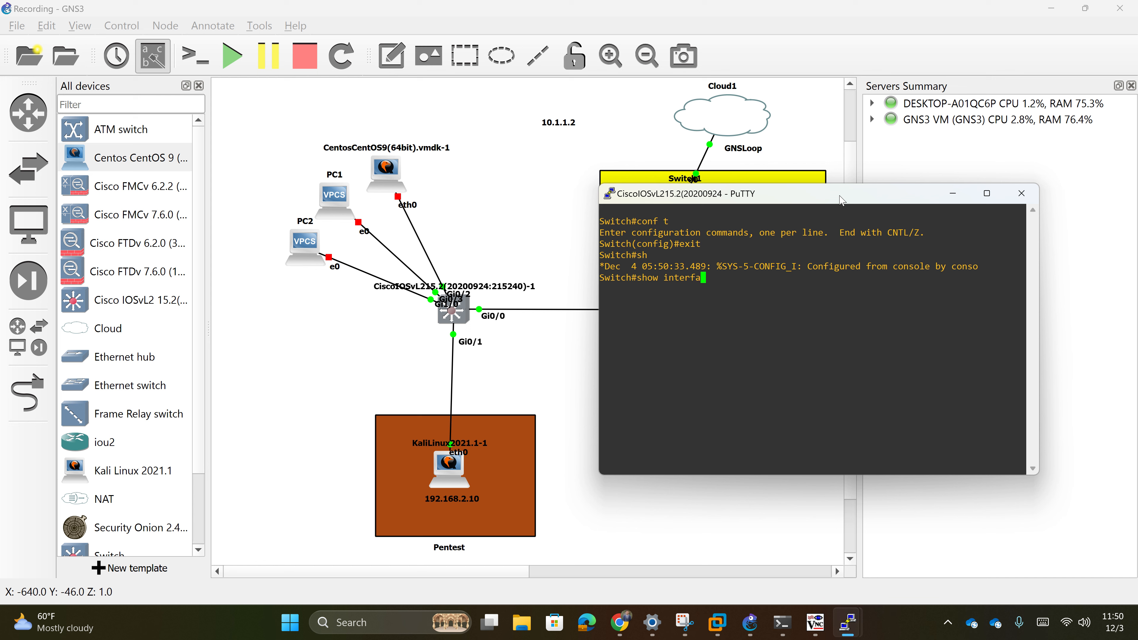
{"action": "type", "text": "ces trunk"}
{"action": "key", "text": "Return"}
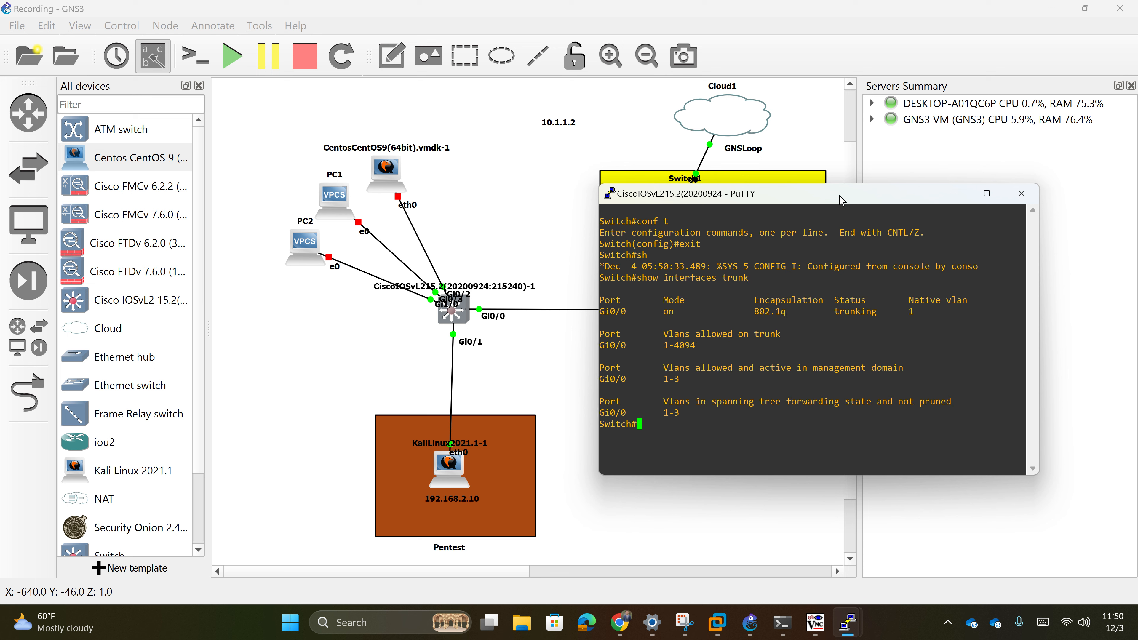
- Make Gi0/1 an enabled access port in VLAN 2 with no shut
{"action": "type", "text": "conf t"}
{"action": "key", "text": "Return"}
{"action": "type", "text": "interface"}
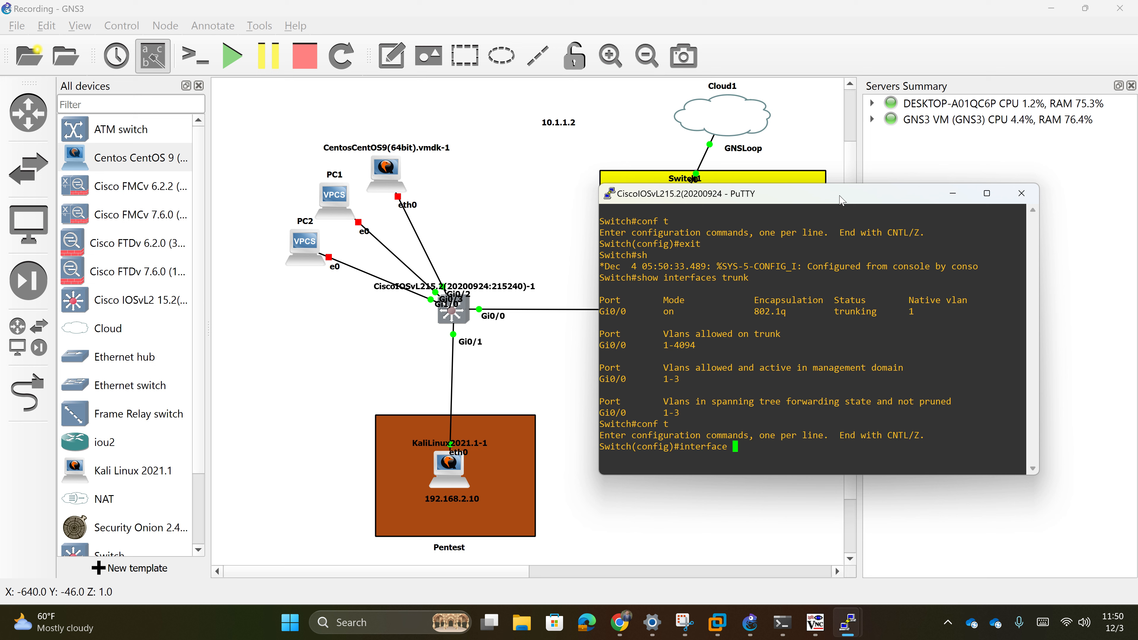
{"action": "type", "text": " gi0/1"}
{"action": "key", "text": "Return"}
{"action": "type", "text": "switchport mide ac"}
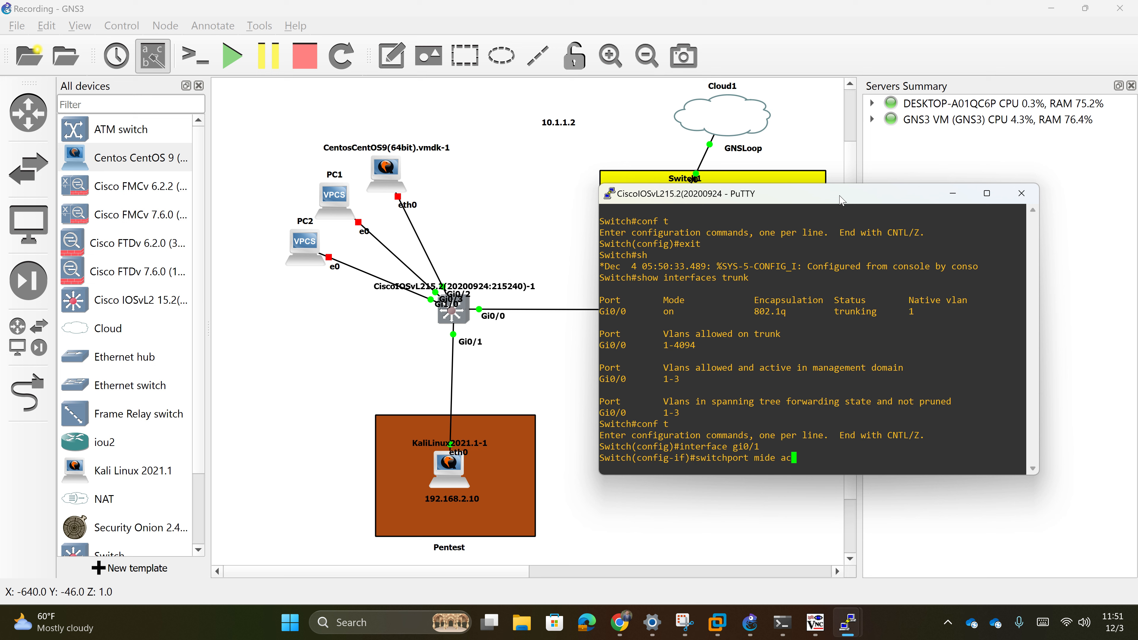
{"action": "key", "text": "BackSpace"}
{"action": "key", "text": "BackSpace"}
{"action": "type", "text": "ode access"}
{"action": "key", "text": "Return"}
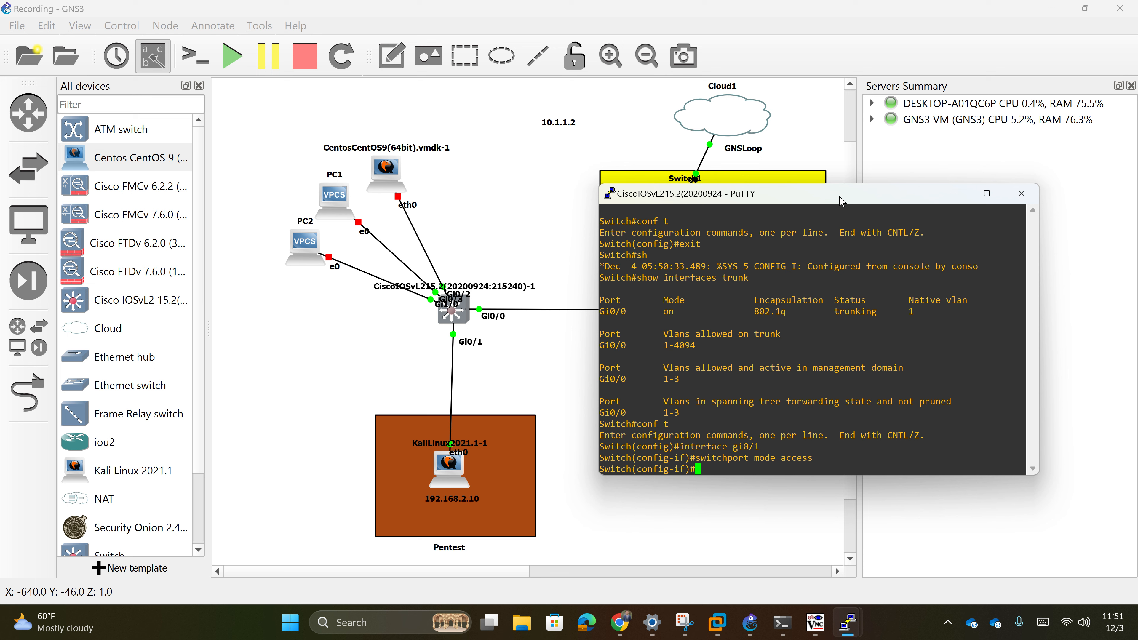
{"action": "type", "text": "switchport access vlan 2"}
{"action": "key", "text": "Return"}
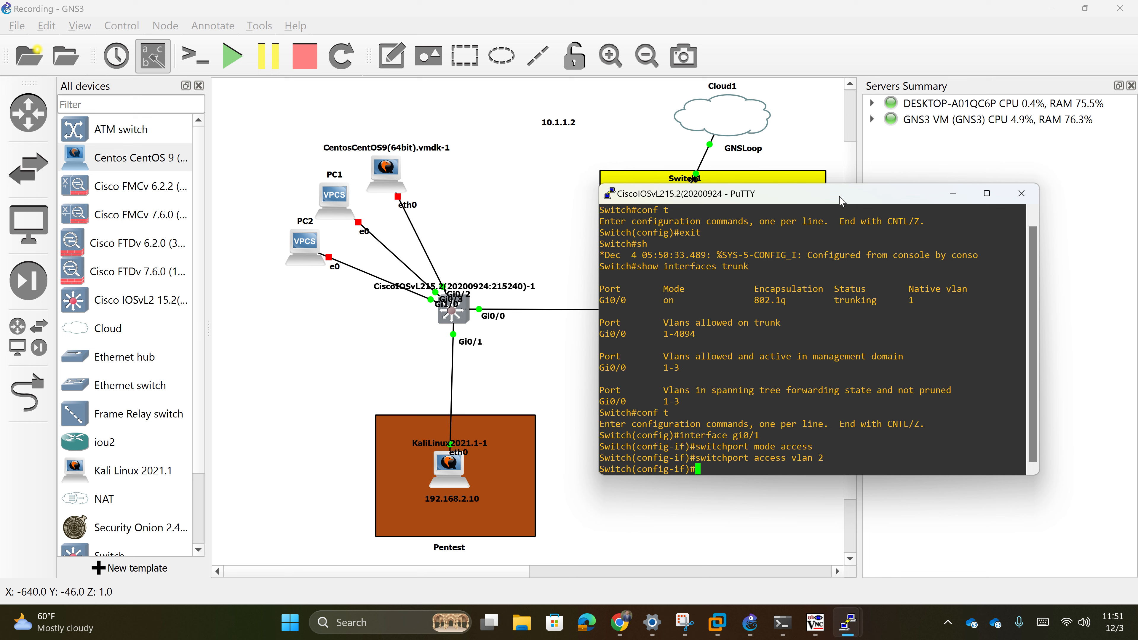
{"action": "type", "text": "no shut"}
{"action": "key", "text": "Return"}
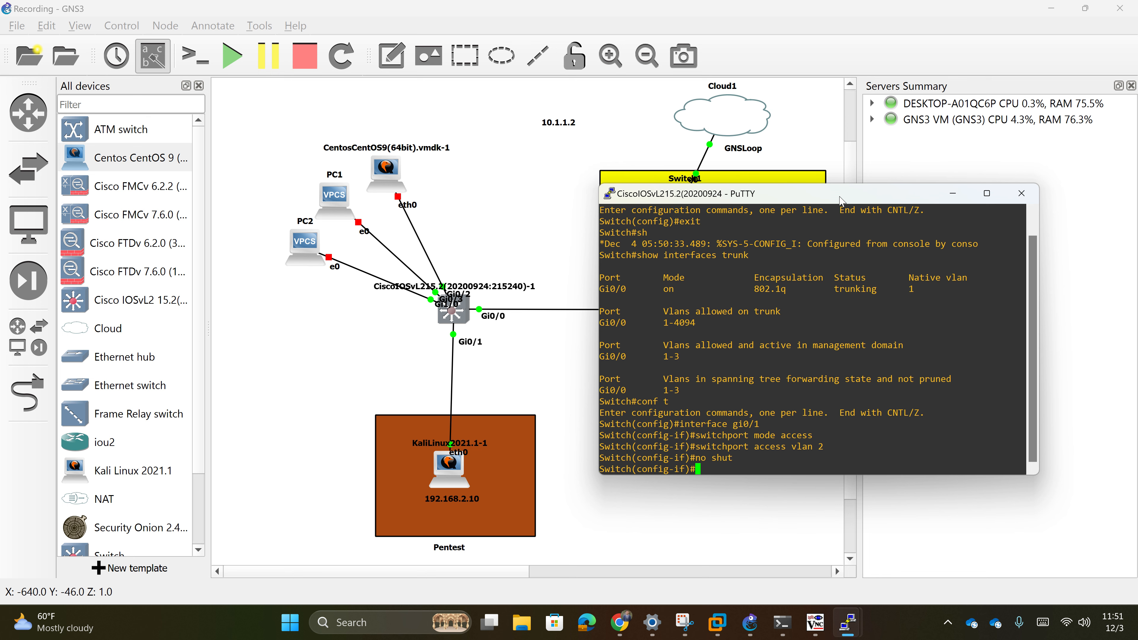
- Return to privileged mode and save the switch configuration with write memory
{"action": "type", "text": "exit"}
{"action": "key", "text": "Return"}
{"action": "type", "text": "exit"}
{"action": "key", "text": "Return"}
{"action": "type", "text": "write memory"}
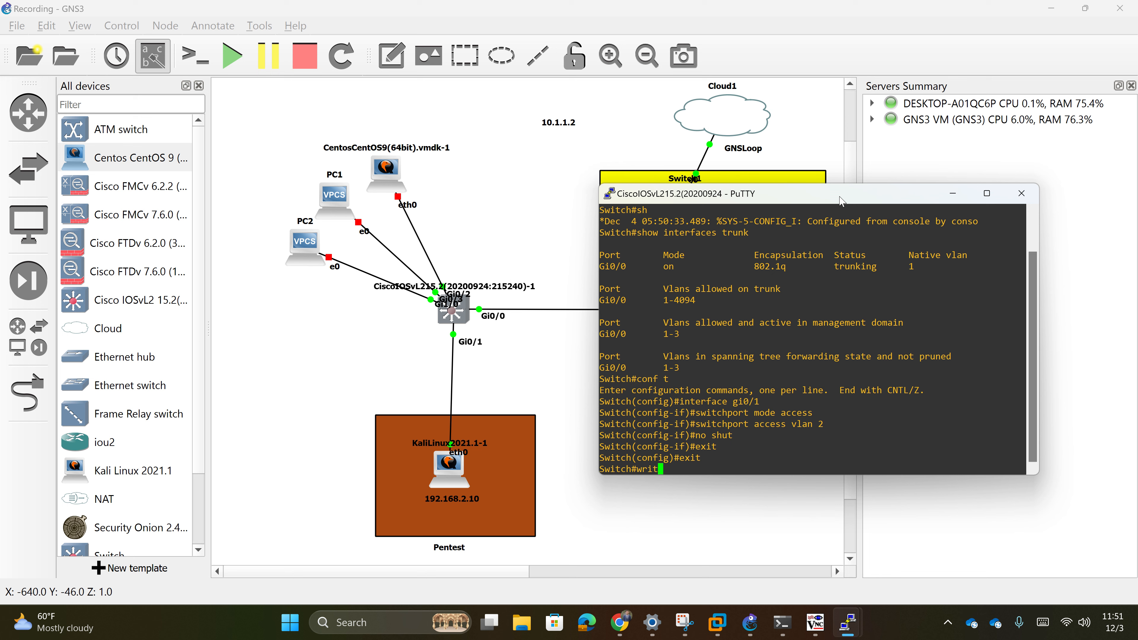
{"action": "key", "text": "BackSpace"}
{"action": "key", "text": "BackSpace"}
{"action": "key", "text": "BackSpace"}
{"action": "key", "text": "BackSpace"}
{"action": "key", "text": "BackSpace"}
{"action": "key", "text": "BackSpace"}
{"action": "key", "text": "BackSpace"}
{"action": "key", "text": "BackSpace"}
{"action": "key", "text": "BackSpace"}
{"action": "key", "text": "BackSpace"}
{"action": "key", "text": "BackSpace"}
{"action": "key", "text": "BackSpace"}
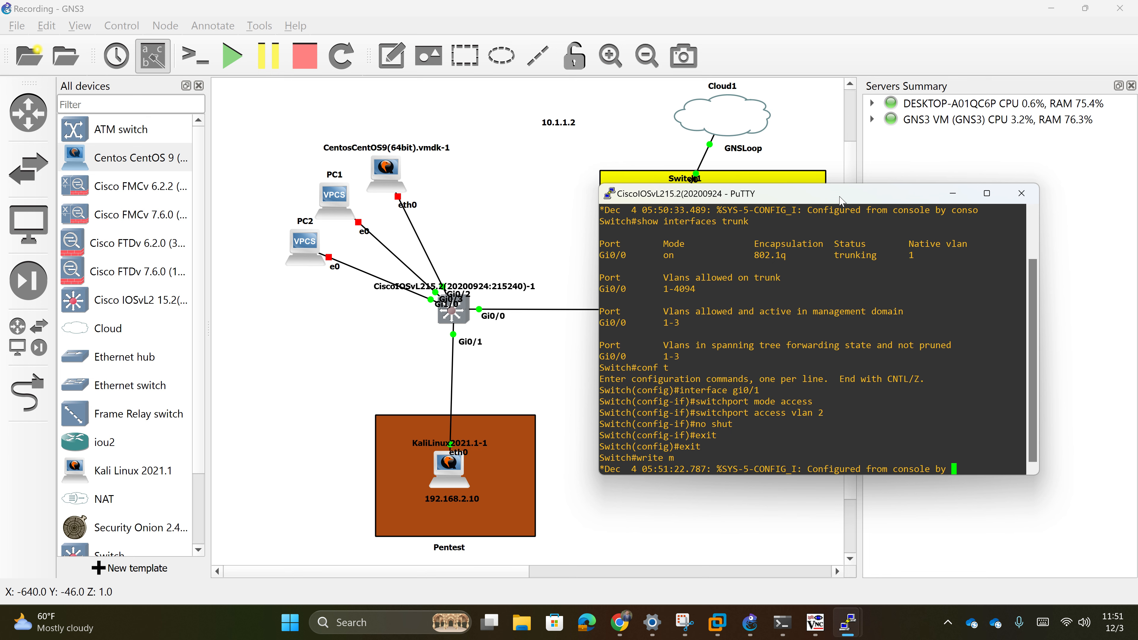
{"action": "key", "text": "Return"}
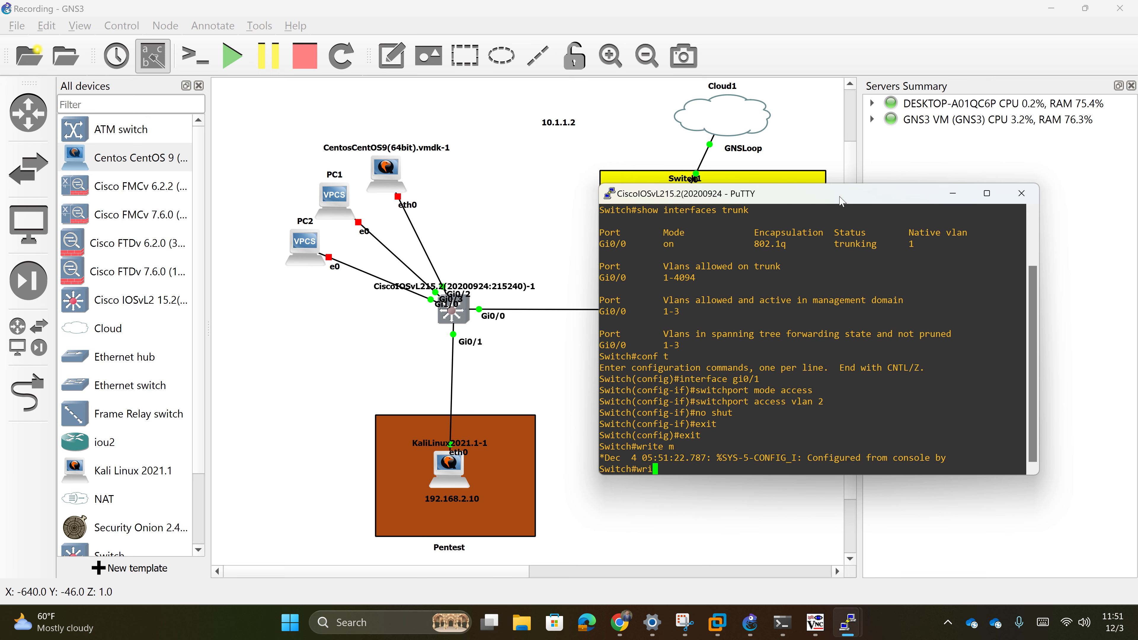
{"action": "type", "text": "write memory"}
{"action": "key", "text": "Return"}
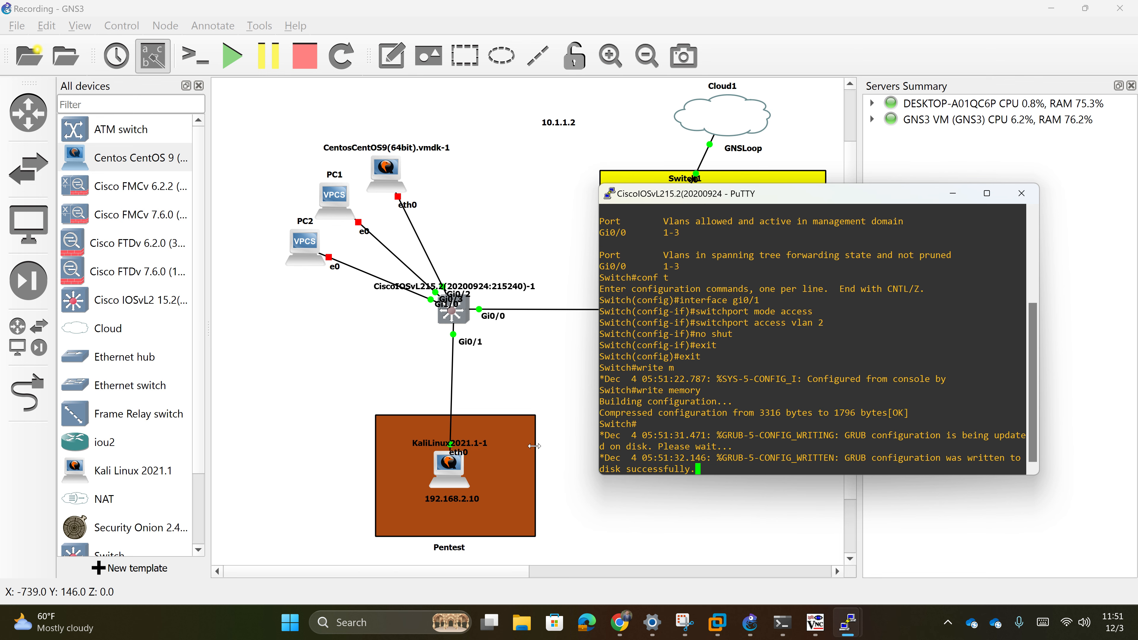
- Open the Kali Linux node's console, look over its boot menu, then close it
{"action": "double_click", "coordinate": [439, 468]}
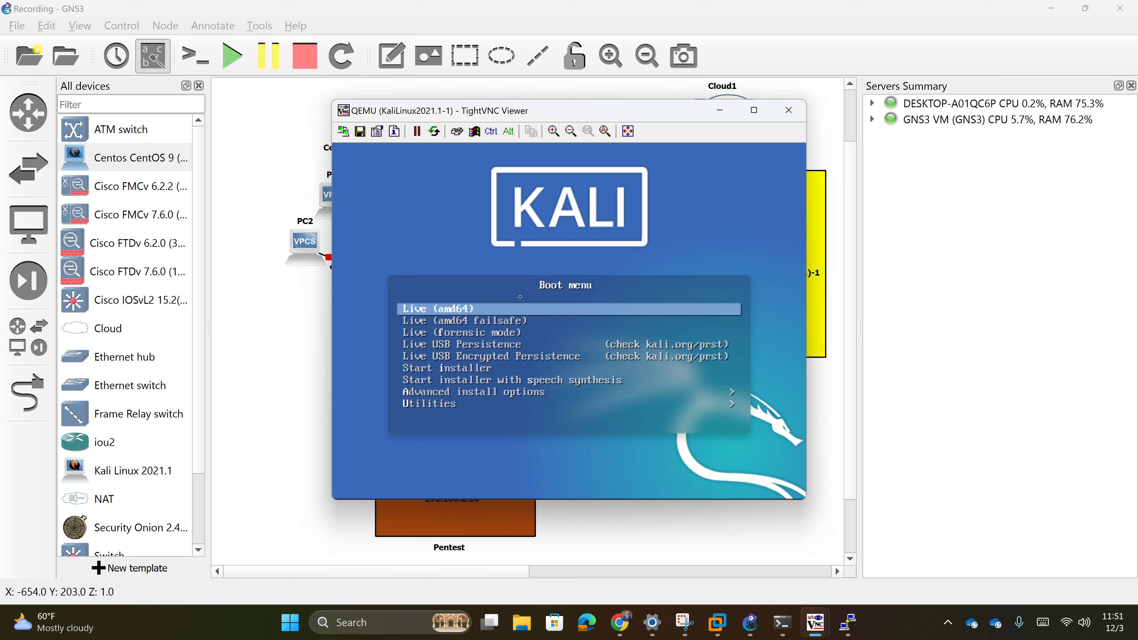
{"action": "left_click_drag", "start_coordinate": [591, 102], "coordinate": [592, 100]}
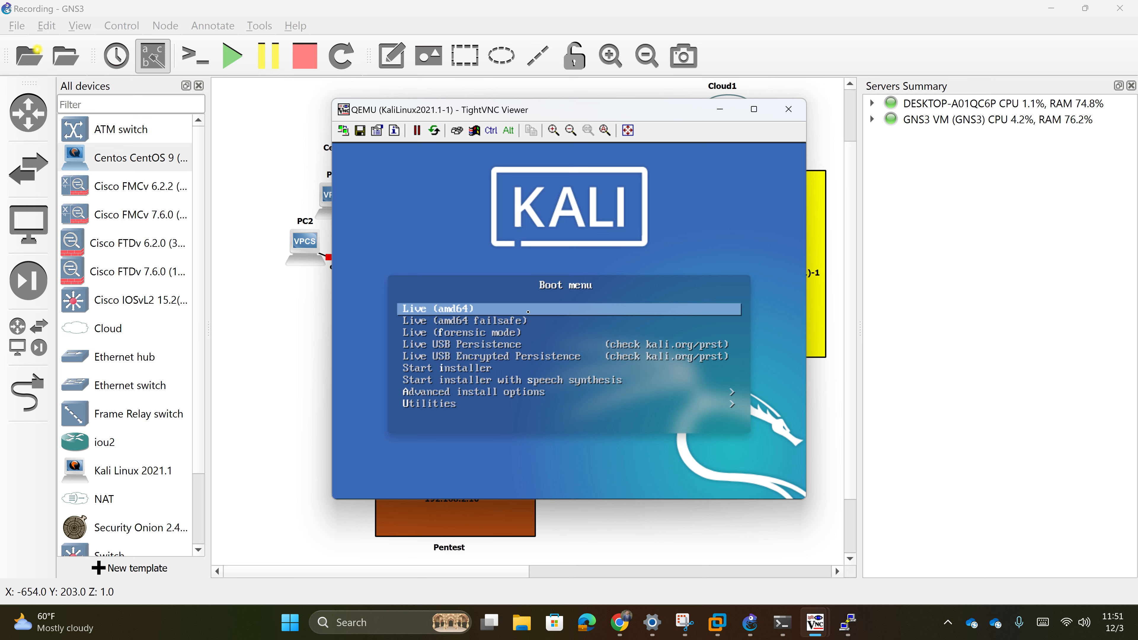
{"action": "key", "text": "Down"}
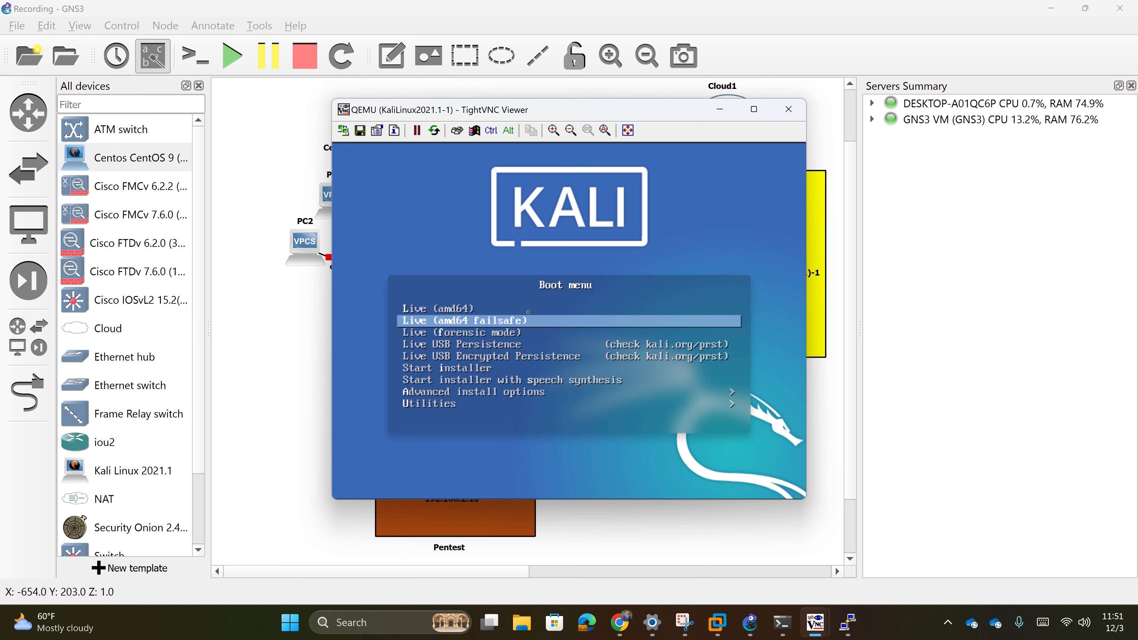
{"action": "key", "text": "Up"}
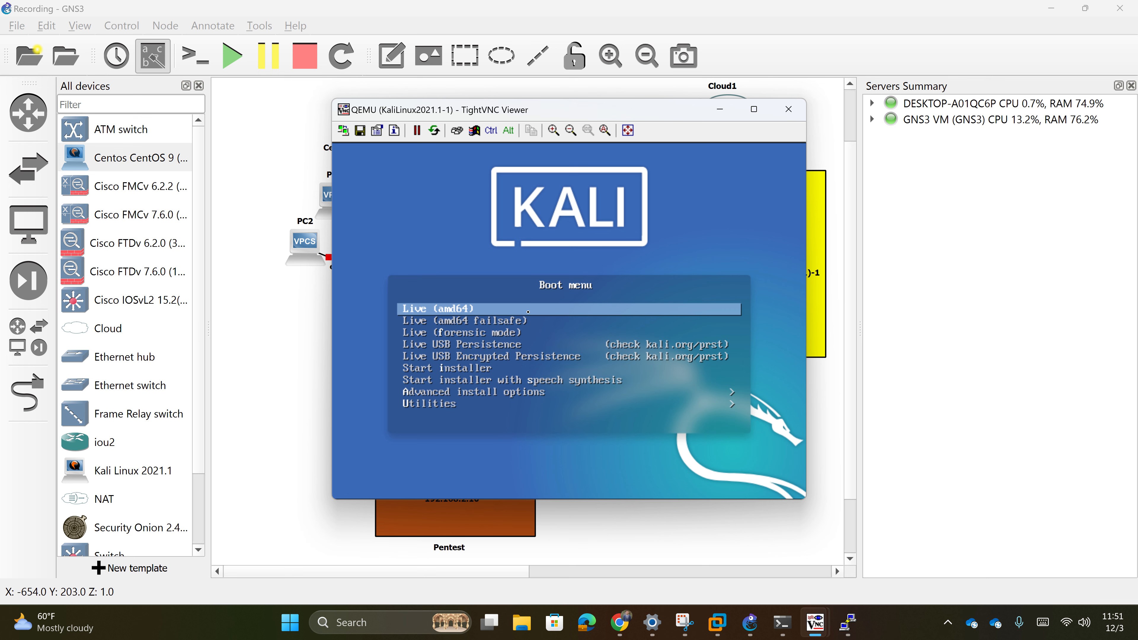
{"action": "left_click", "coordinate": [800, 114]}
- Start the IOSvL2 switch node
{"action": "right_click", "coordinate": [441, 469]}
{"action": "left_click", "coordinate": [452, 196]}
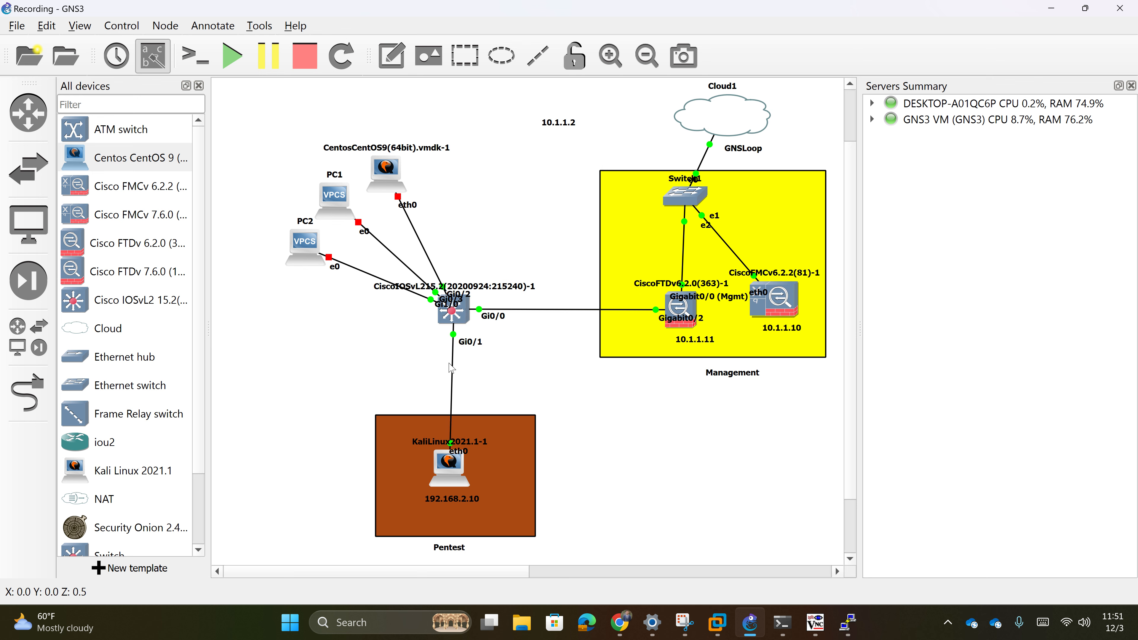
{"action": "right_click", "coordinate": [452, 310]}
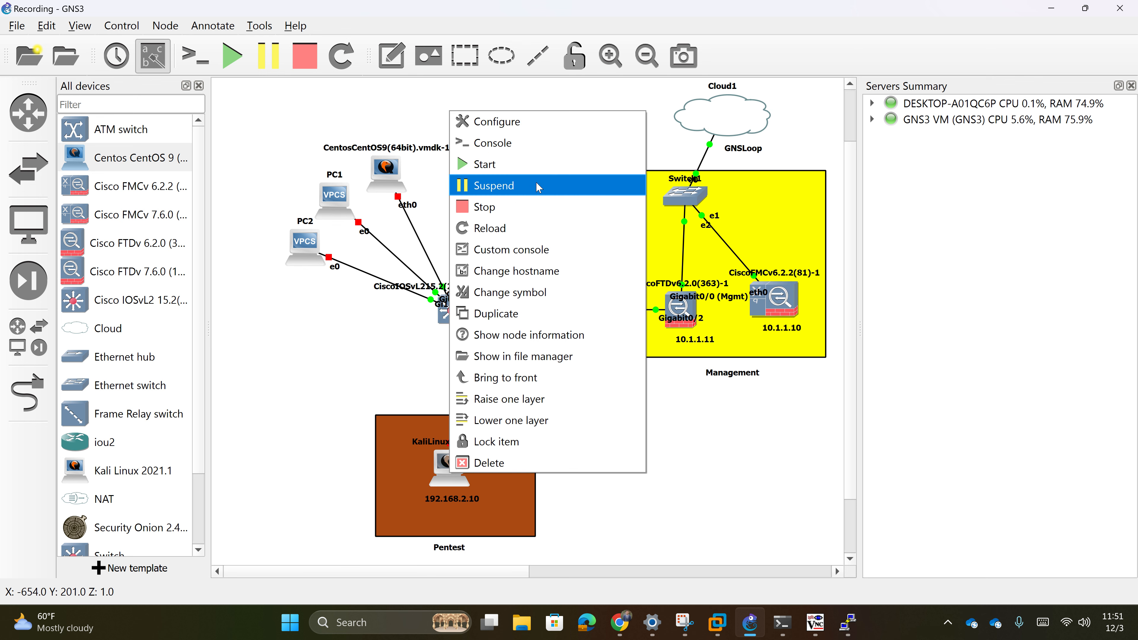
{"action": "left_click", "coordinate": [535, 165]}
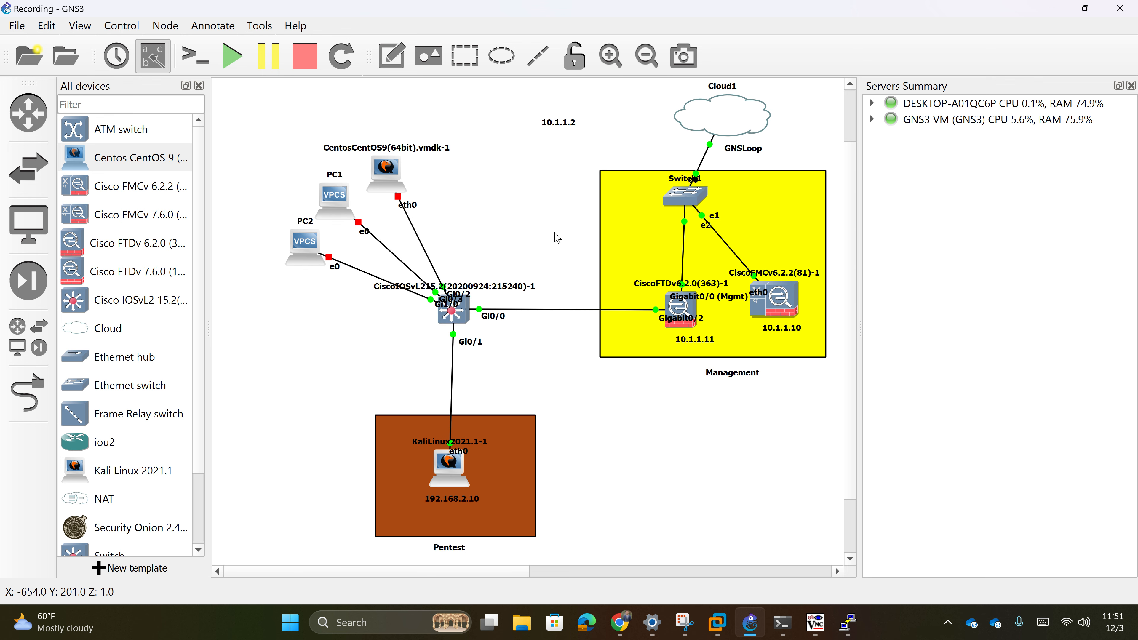
- Reopen the Kali console and step through its boot options, keeping Live (amd64)
{"action": "double_click", "coordinate": [443, 470]}
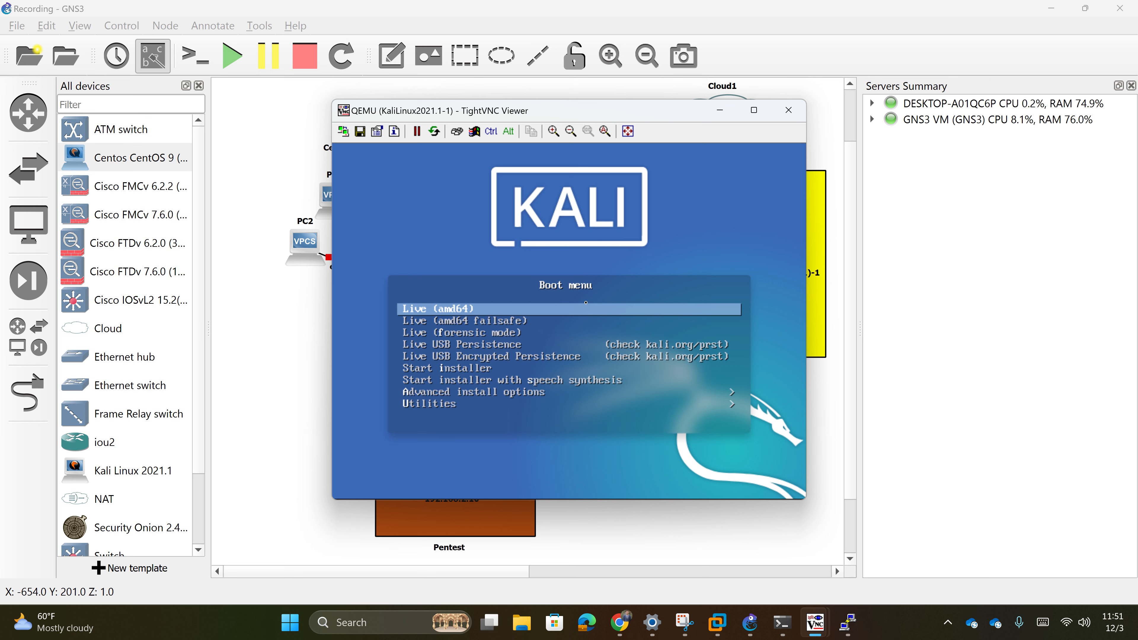
{"action": "left_click_drag", "start_coordinate": [595, 111], "coordinate": [638, 136]}
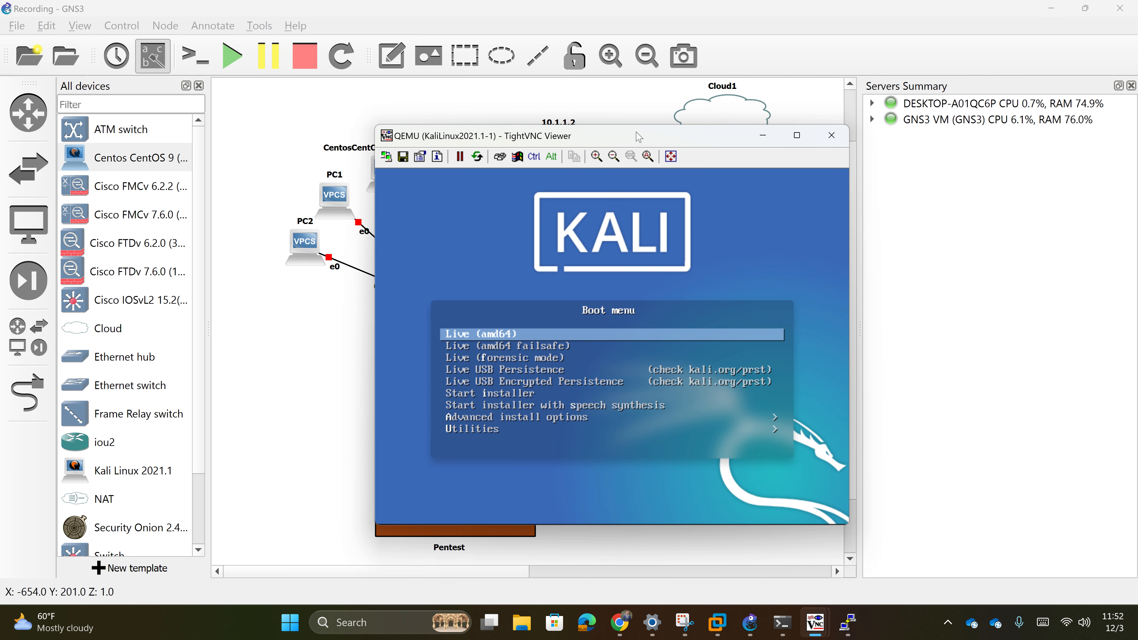
{"action": "key", "text": "Down"}
{"action": "key", "text": "Up"}
{"action": "key", "text": "Down"}
{"action": "key", "text": "Down"}
{"action": "key", "text": "Down"}
{"action": "key", "text": "Down"}
{"action": "key", "text": "Up"}
{"action": "key", "text": "Up"}
{"action": "key", "text": "Up"}
{"action": "key", "text": "Up"}
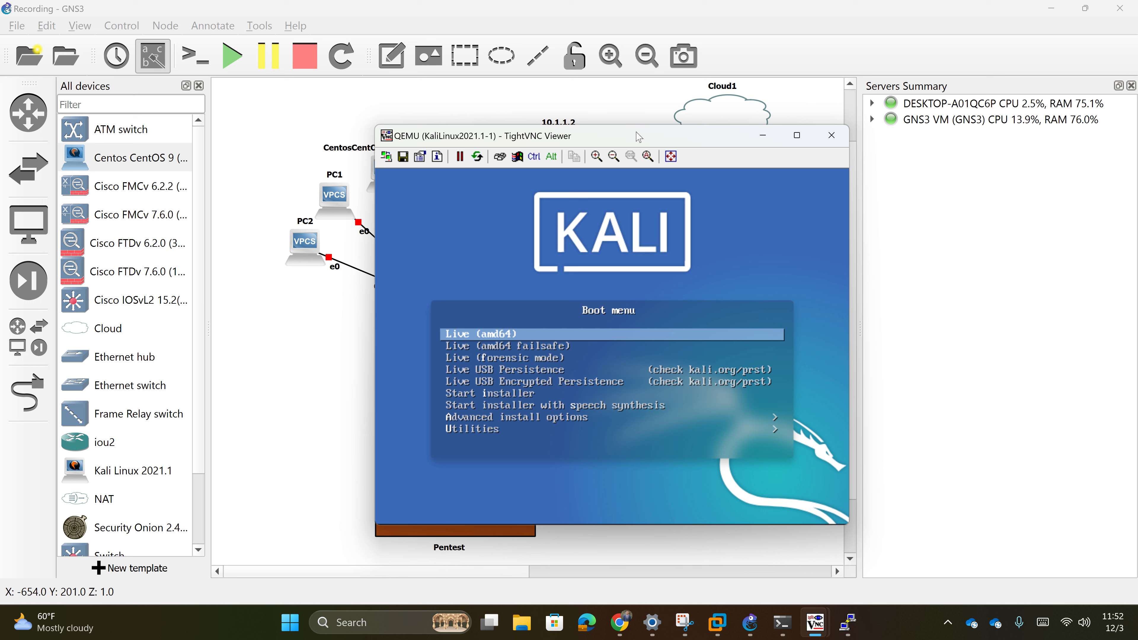
{"action": "key", "text": "Down"}
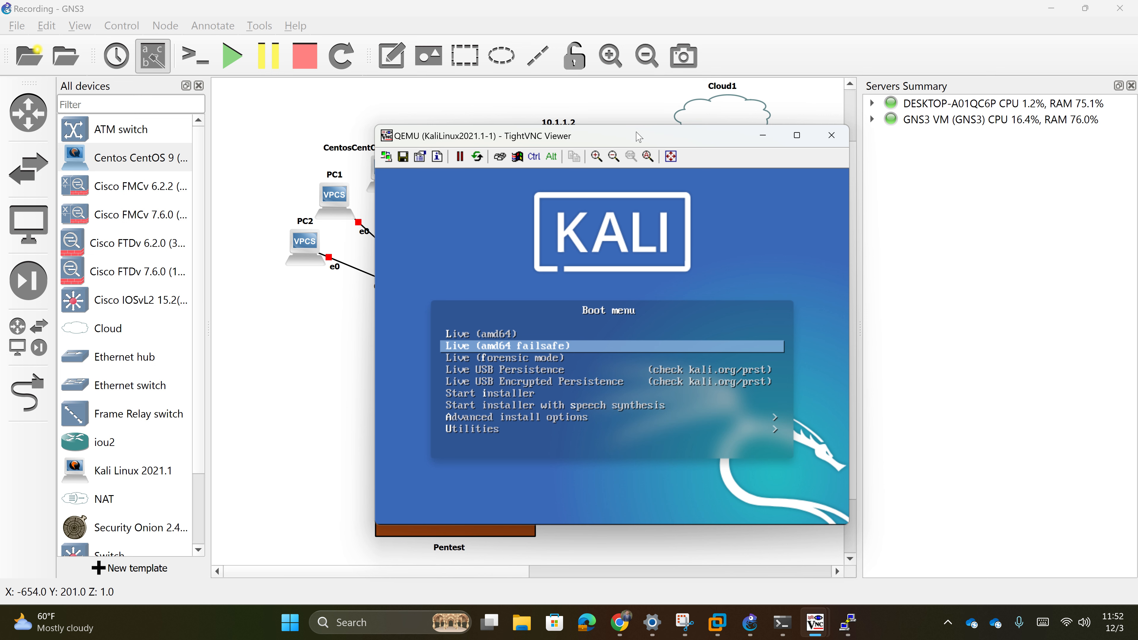
{"action": "key", "text": "Up"}
{"action": "key", "text": "Down"}
{"action": "key", "text": "Up"}
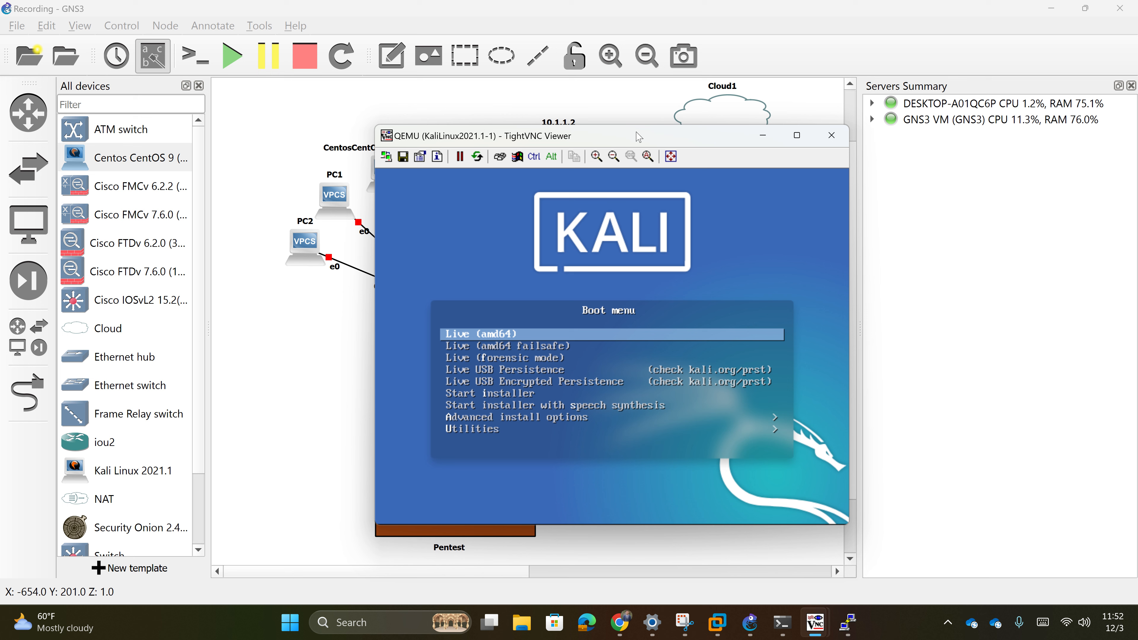
- Browse the Utilities submenu, then boot Kali's Live (amd64) session
{"action": "key", "text": "Down"}
{"action": "key", "text": "End"}
{"action": "key", "text": "Return"}
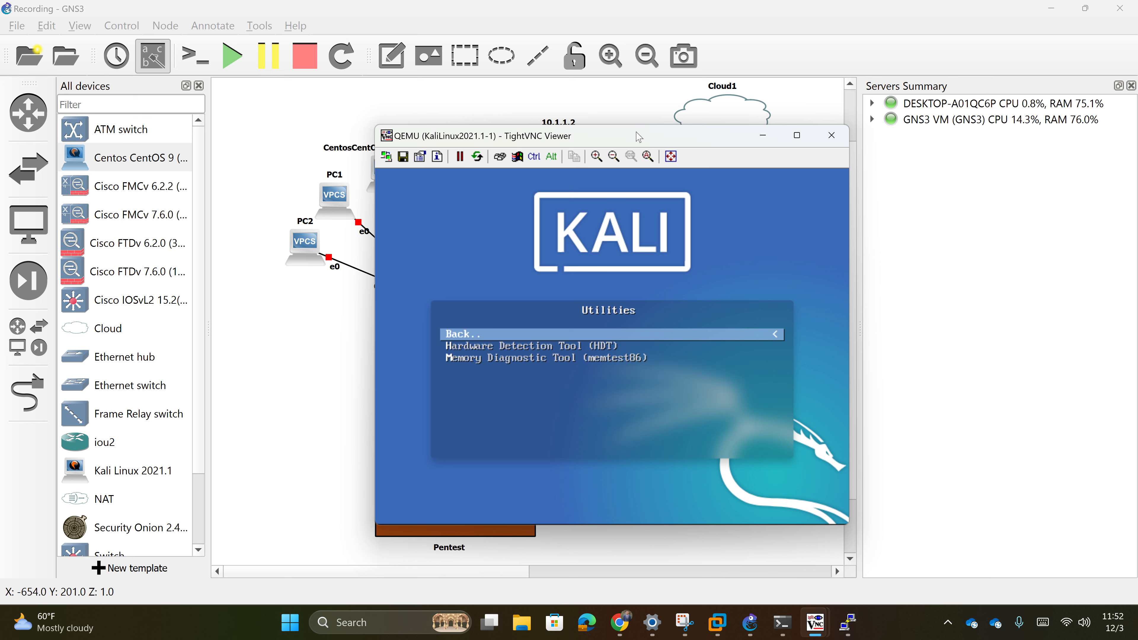
{"action": "key", "text": "Return"}
{"action": "key", "text": "Up"}
{"action": "key", "text": "Home"}
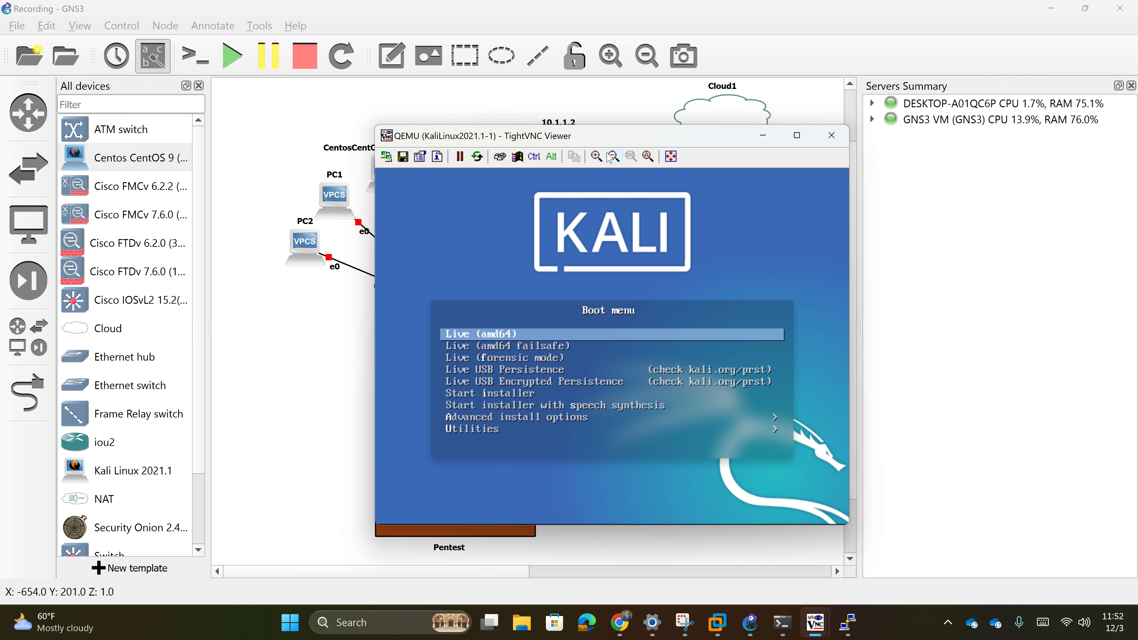
{"action": "left_click_drag", "start_coordinate": [622, 146], "coordinate": [574, 165]}
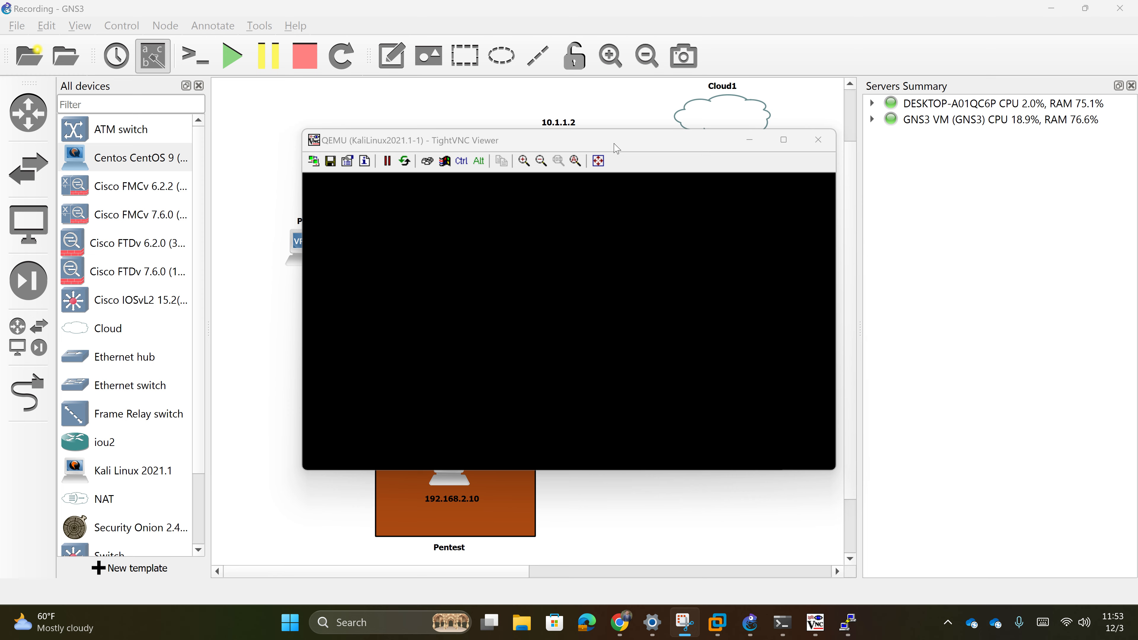
{"action": "left_click_drag", "start_coordinate": [617, 149], "coordinate": [615, 179]}
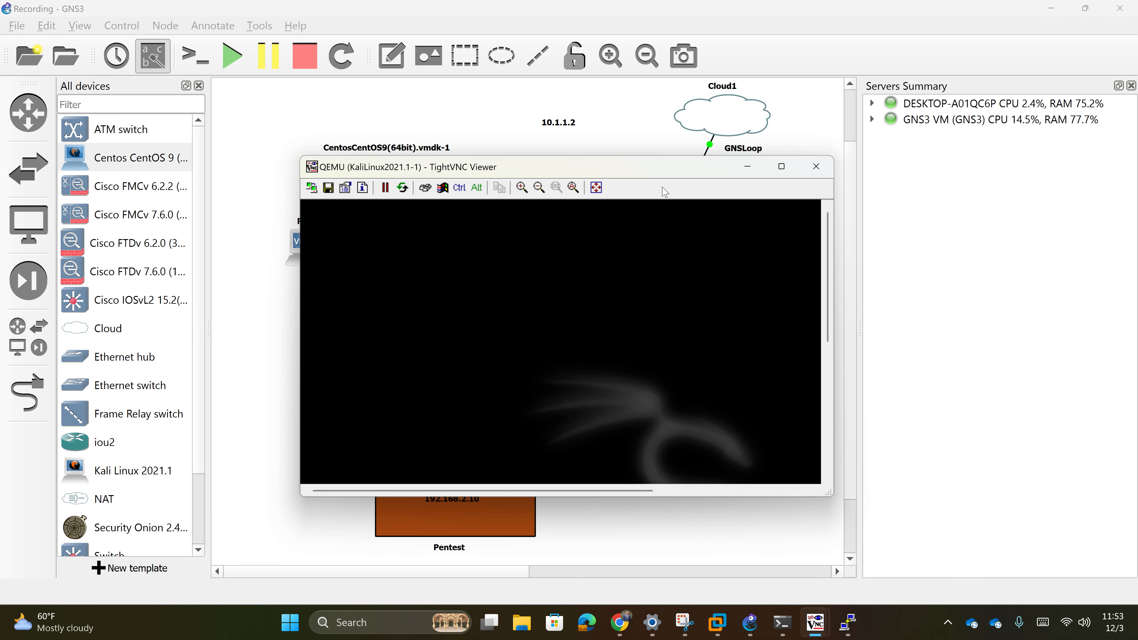
{"action": "left_click_drag", "start_coordinate": [614, 178], "coordinate": [565, 164]}
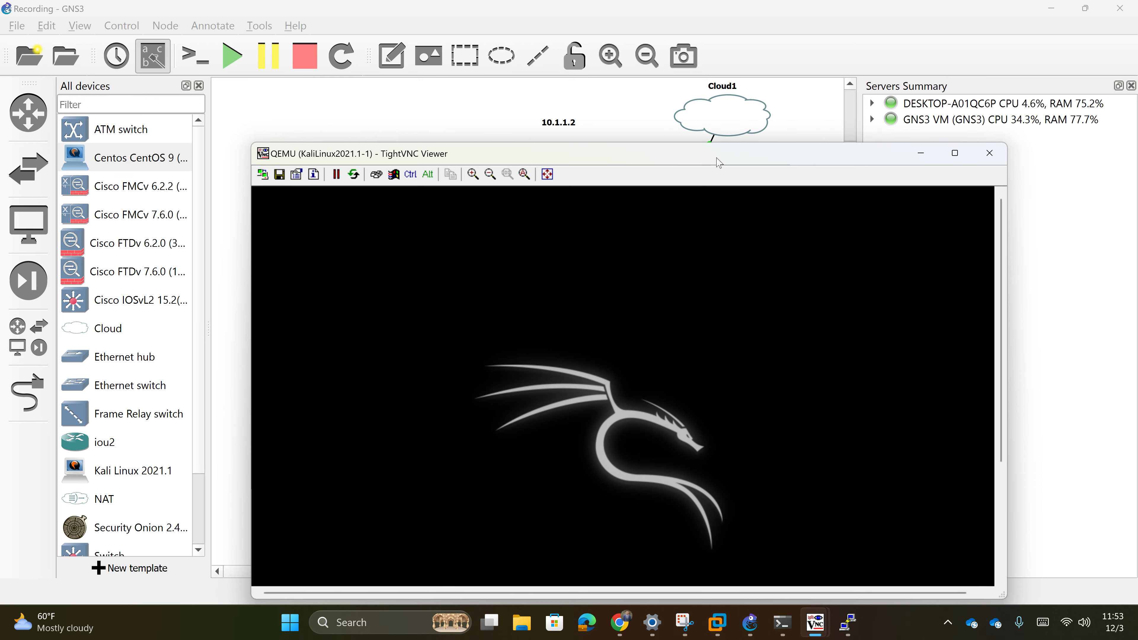
{"action": "left_click_drag", "start_coordinate": [719, 162], "coordinate": [991, 137]}
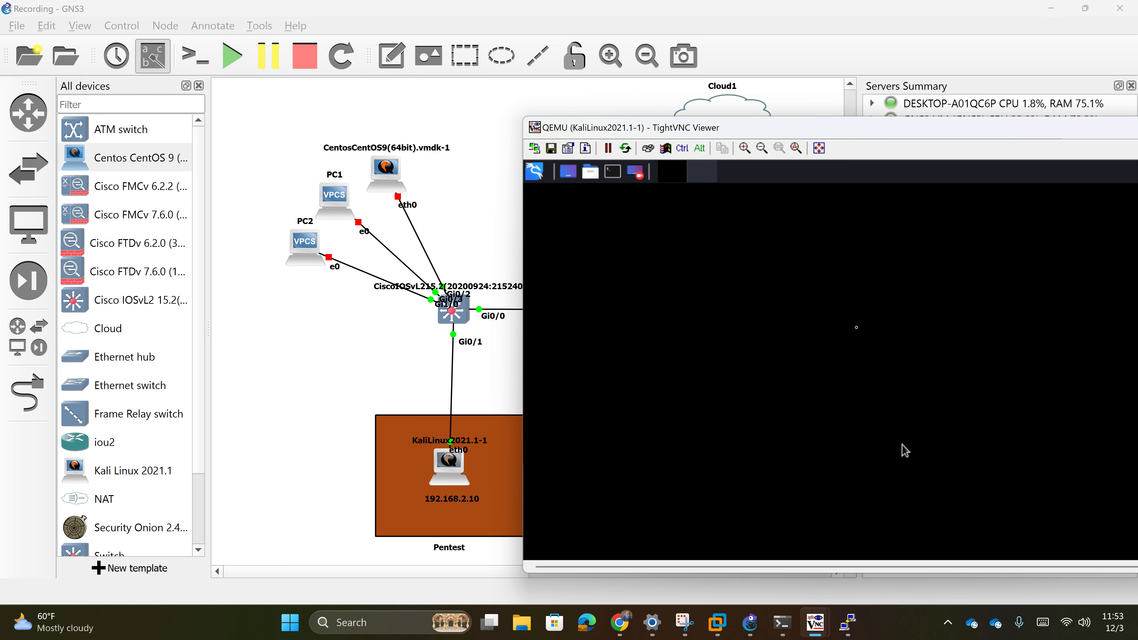
- Run ifconfig in the Kali terminal and select eth0's address 192.168.2.3
{"action": "left_click_drag", "start_coordinate": [913, 131], "coordinate": [742, 73]}
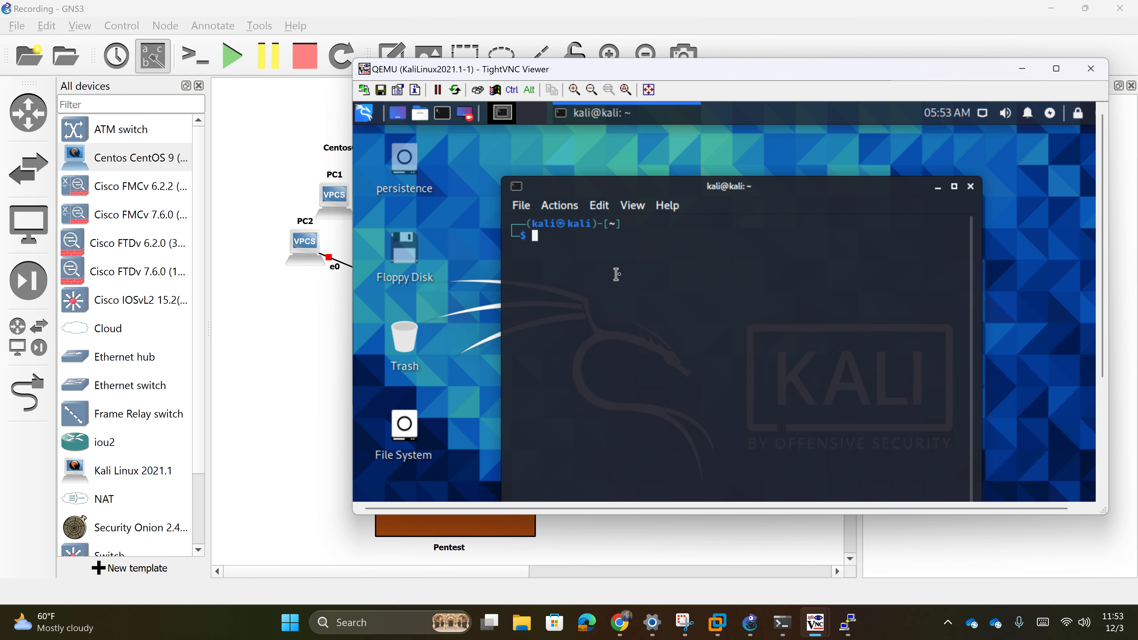
{"action": "type", "text": "ifconfig"}
{"action": "key", "text": "Return"}
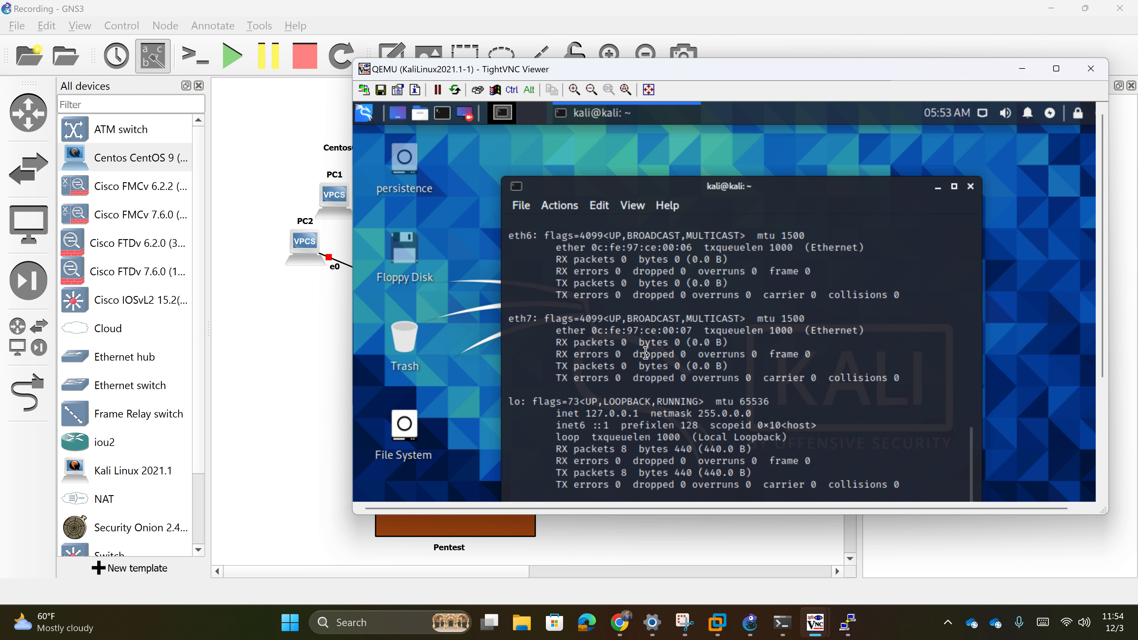
{"action": "scroll", "coordinate": [646, 353], "scroll_direction": "up", "scroll_amount": 7}
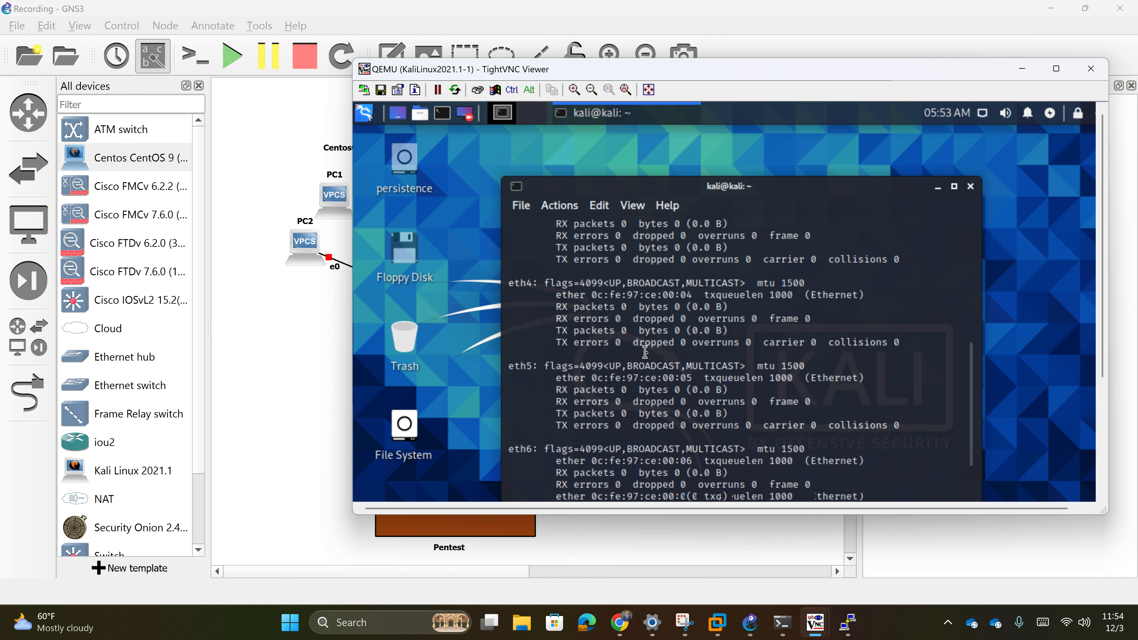
{"action": "scroll", "coordinate": [646, 353], "scroll_direction": "up", "scroll_amount": 7}
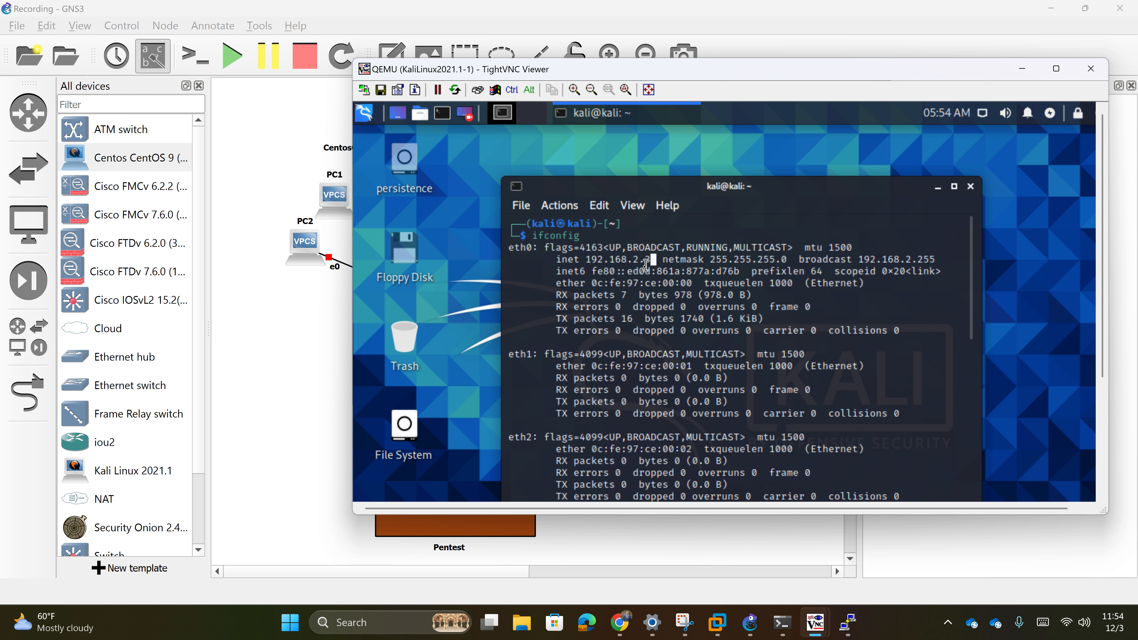
{"action": "left_click_drag", "start_coordinate": [656, 260], "coordinate": [602, 270]}
{"action": "left_click", "coordinate": [602, 270]}
{"action": "left_click_drag", "start_coordinate": [650, 259], "coordinate": [623, 260]}
{"action": "double_click", "coordinate": [622, 260]}
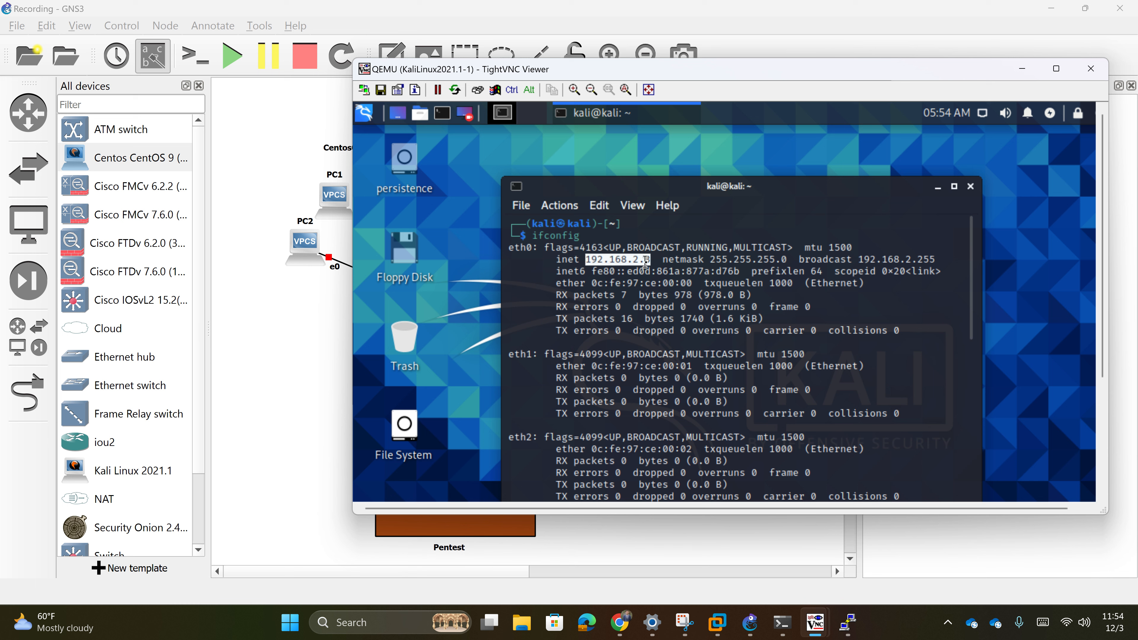
- Launch Wireshark from the Kali applications menu search
{"action": "left_click", "coordinate": [937, 186]}
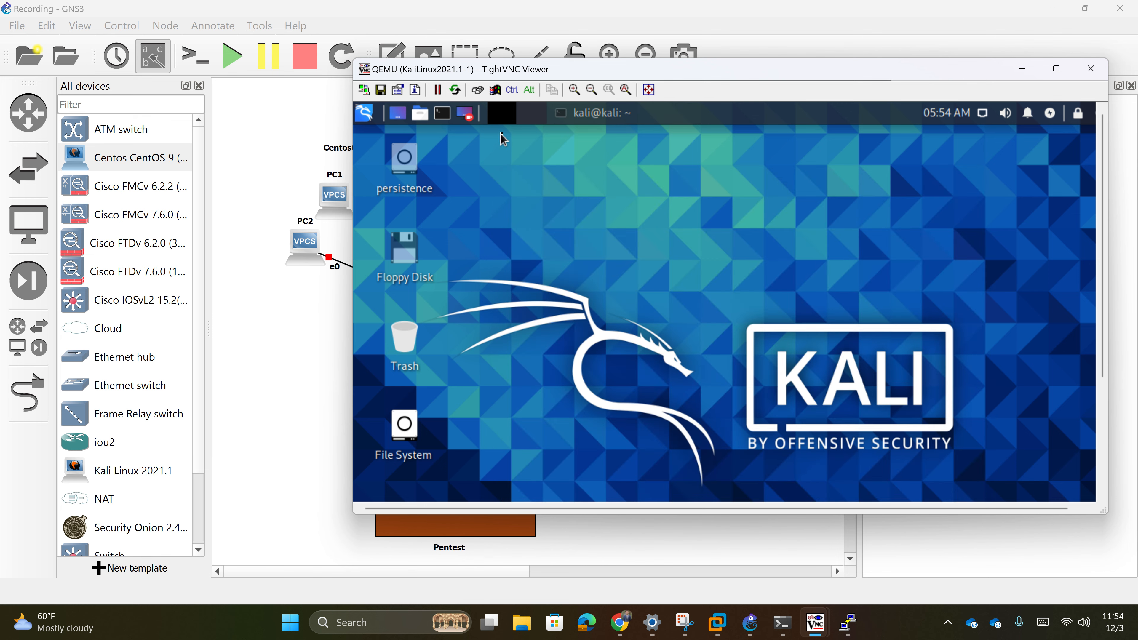
{"action": "left_click", "coordinate": [367, 116]}
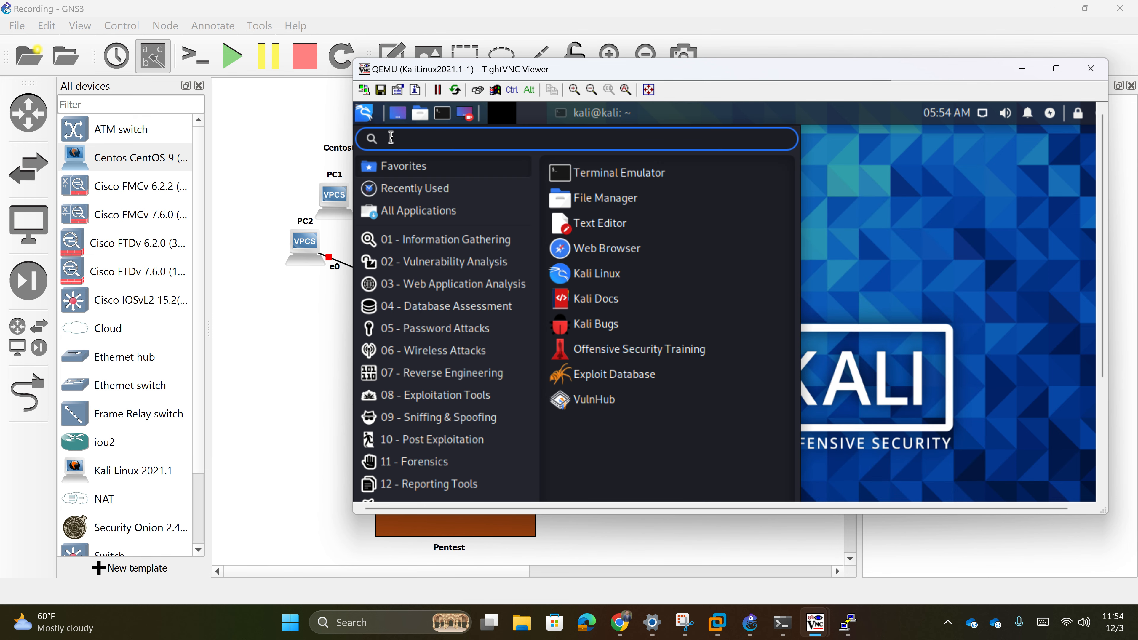
{"action": "type", "text": "wireshark"}
{"action": "key", "text": "Return"}
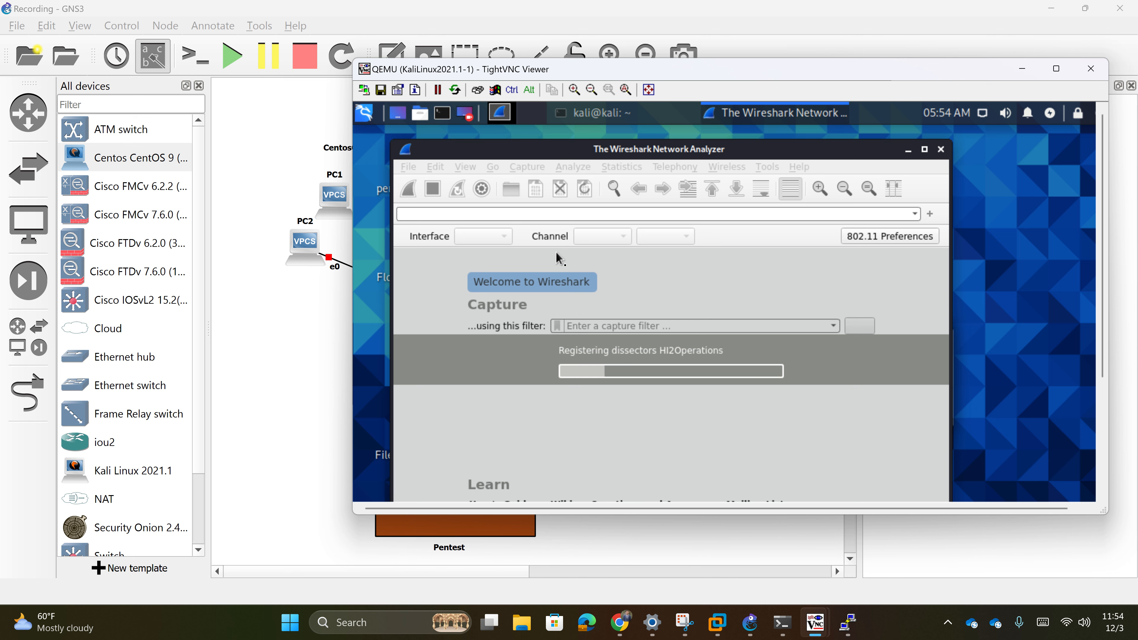
{"action": "left_click_drag", "start_coordinate": [734, 155], "coordinate": [799, 148]}
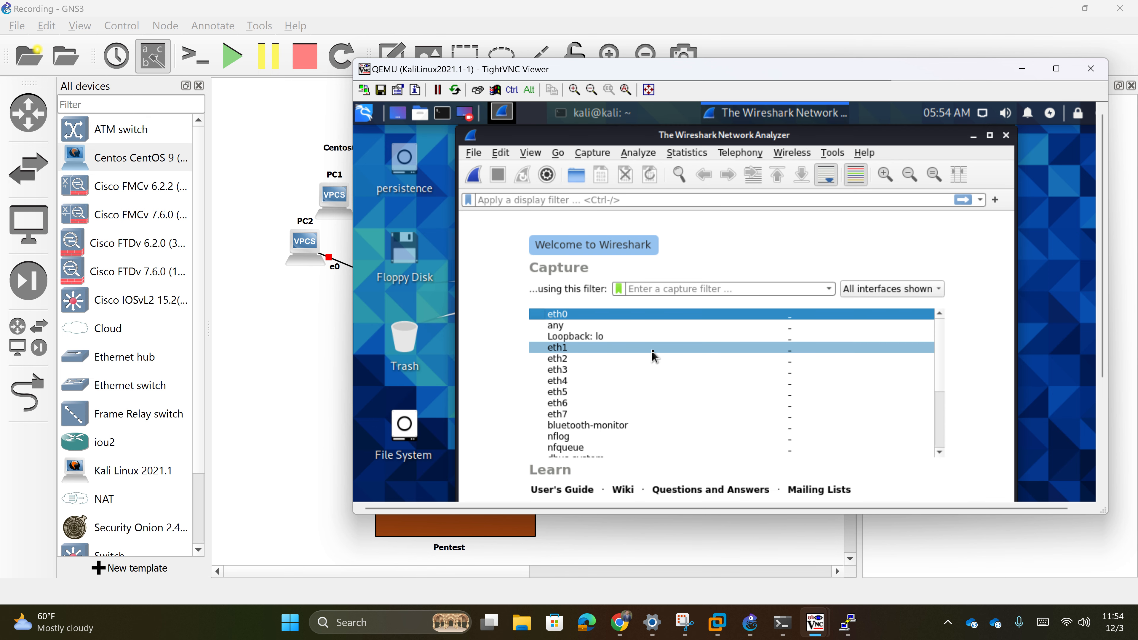
{"action": "scroll", "coordinate": [673, 444], "scroll_direction": "down", "scroll_amount": 3}
{"action": "scroll", "coordinate": [673, 437], "scroll_direction": "up", "scroll_amount": 3}
- Capture on eth0 and inspect the switch's CDP packet, then minimize Wireshark
{"action": "double_click", "coordinate": [698, 315]}
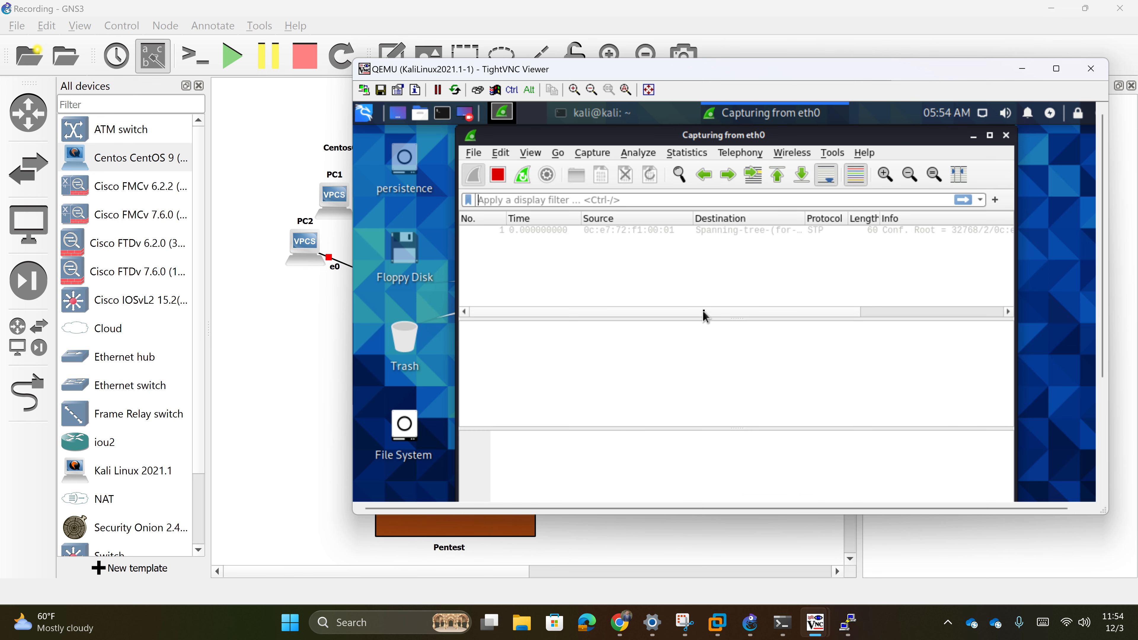
{"action": "left_click_drag", "start_coordinate": [704, 312], "coordinate": [783, 318]}
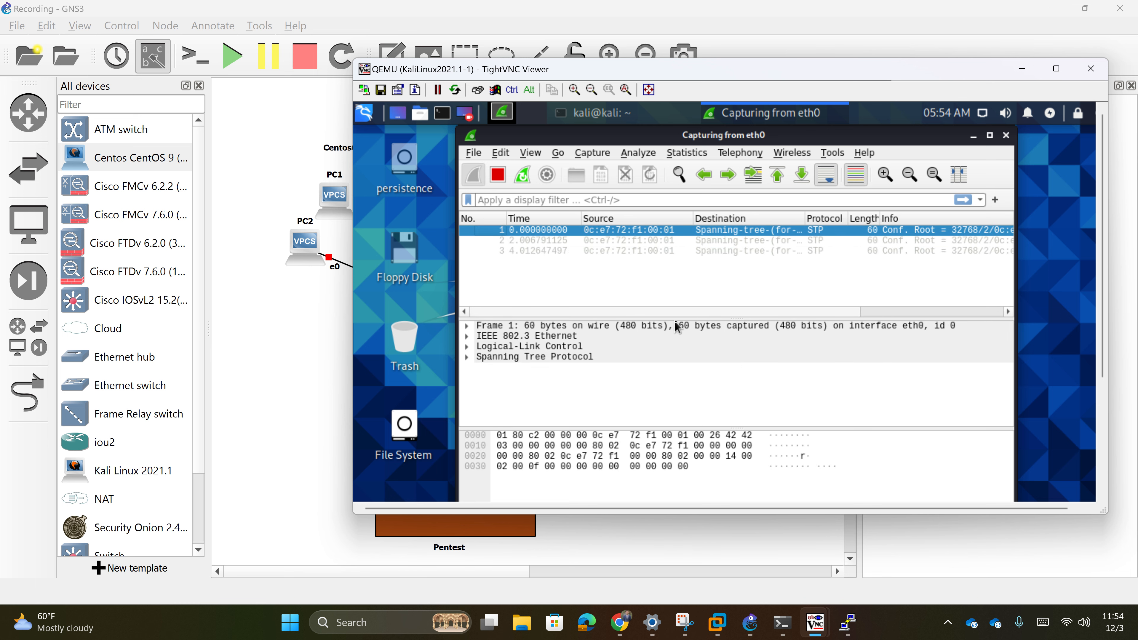
{"action": "mouse_move", "coordinate": [700, 324]}
{"action": "left_mouse_down"}
{"action": "mouse_move", "coordinate": [766, 329]}
{"action": "mouse_move", "coordinate": [694, 324]}
{"action": "left_mouse_up"}
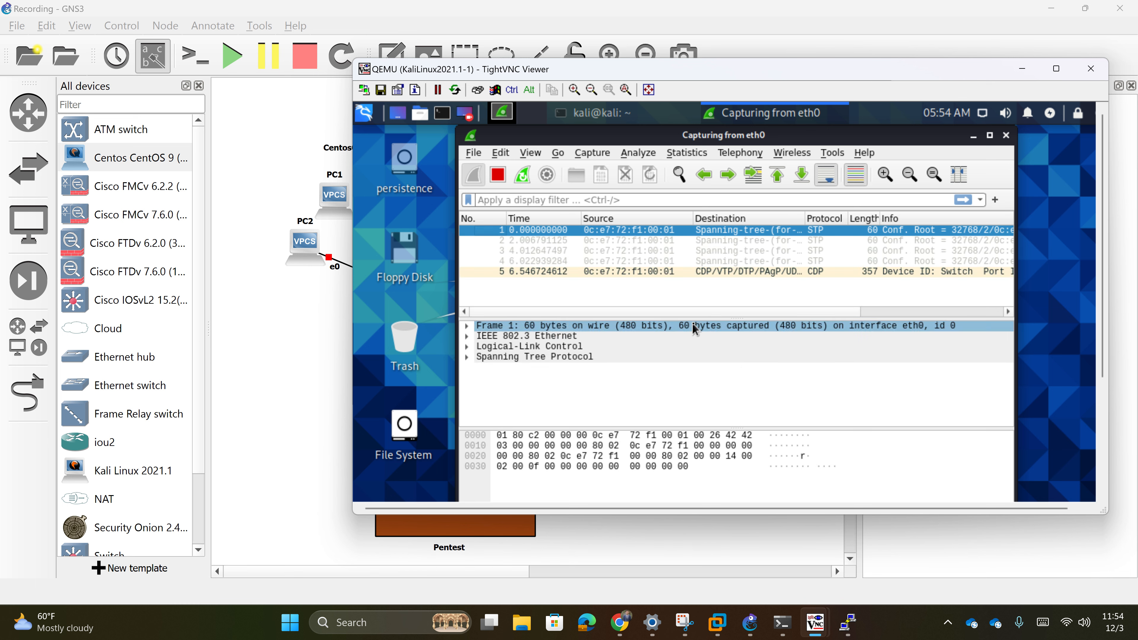
{"action": "left_click", "coordinate": [709, 273]}
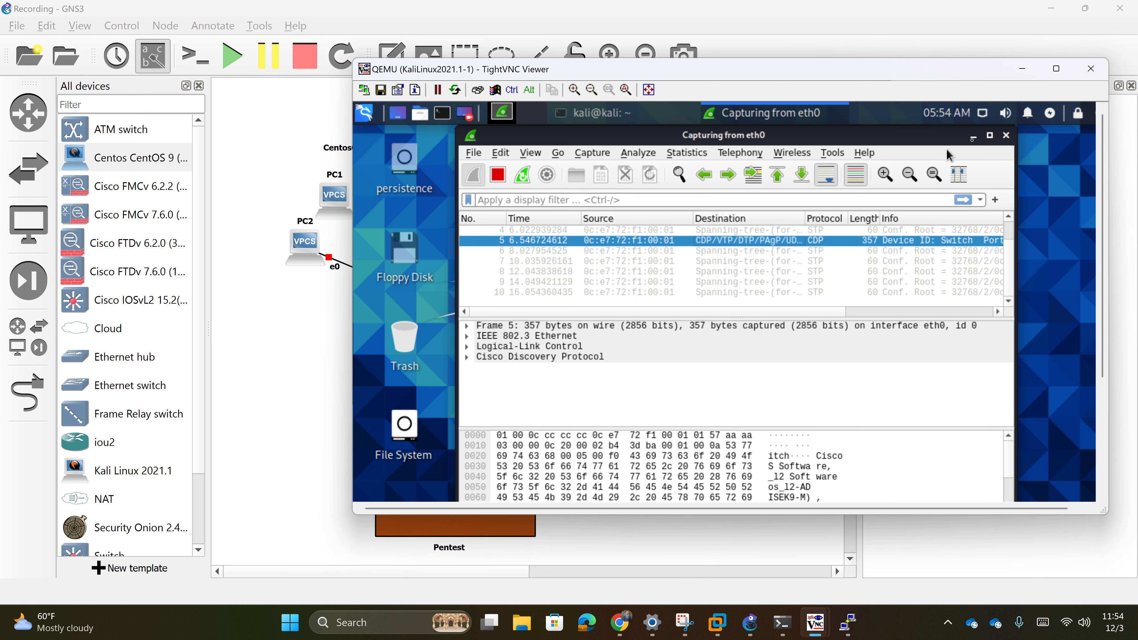
{"action": "left_click", "coordinate": [972, 135]}
- Open the IOSvL2 switch console and enter global configuration mode with conf t
{"action": "left_click", "coordinate": [1021, 69]}
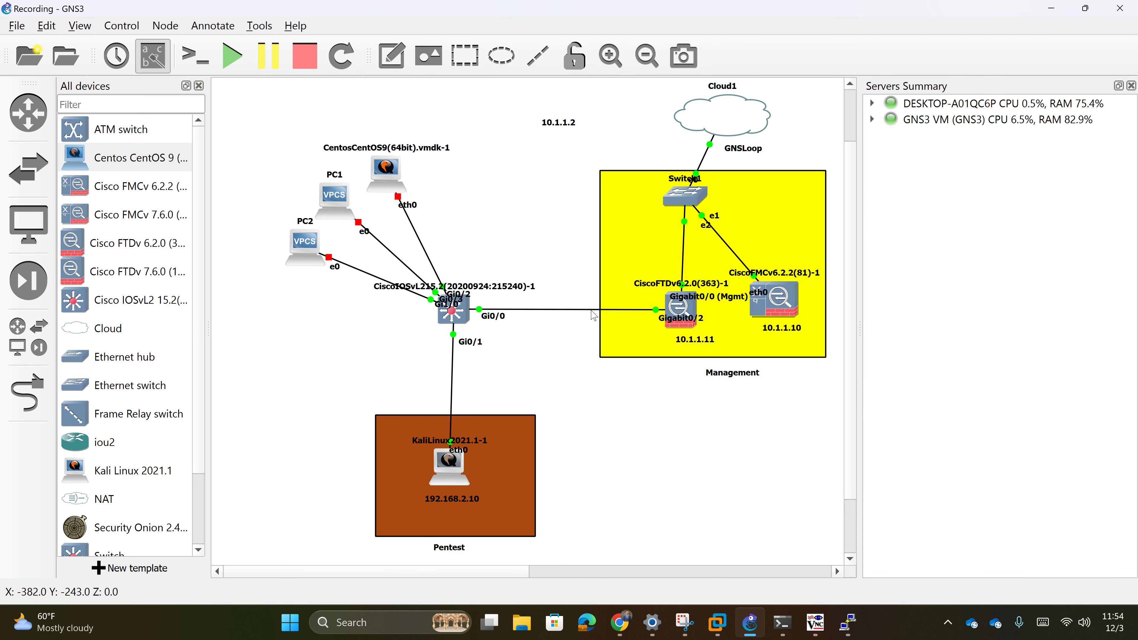
{"action": "double_click", "coordinate": [462, 317]}
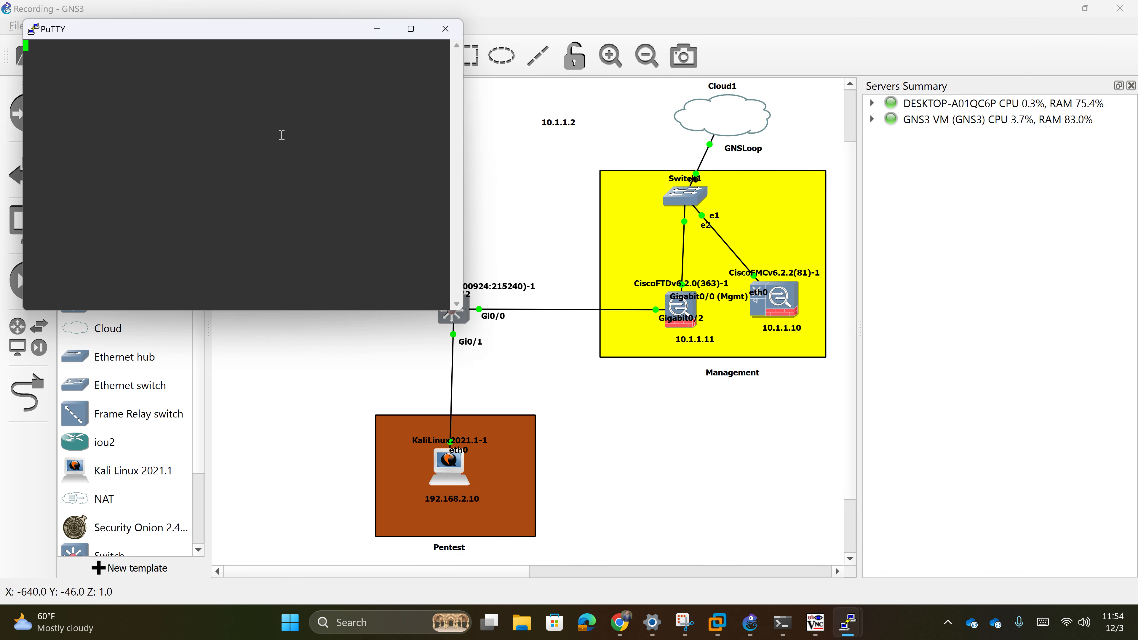
{"action": "left_click_drag", "start_coordinate": [239, 35], "coordinate": [742, 144]}
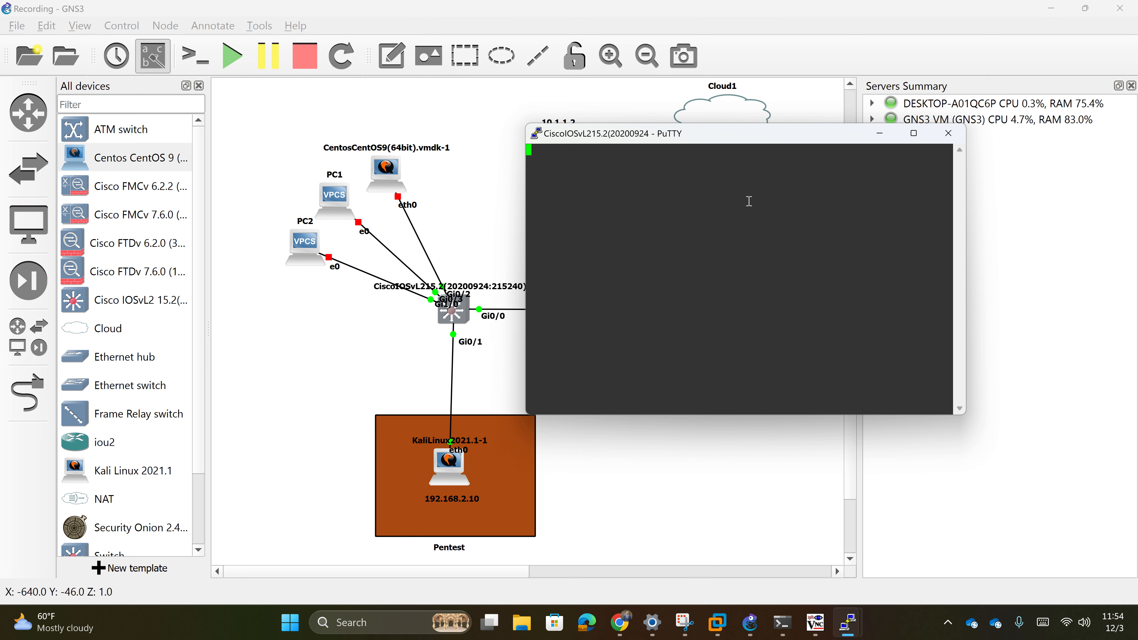
{"action": "key", "text": "Return"}
{"action": "type", "text": "conf t"}
{"action": "key", "text": "Return"}
- Zoom in on the IOSvL2 switch in GNS3 to see Gi0/0–Gi1/0 links green
{"action": "type", "text": "inter"}
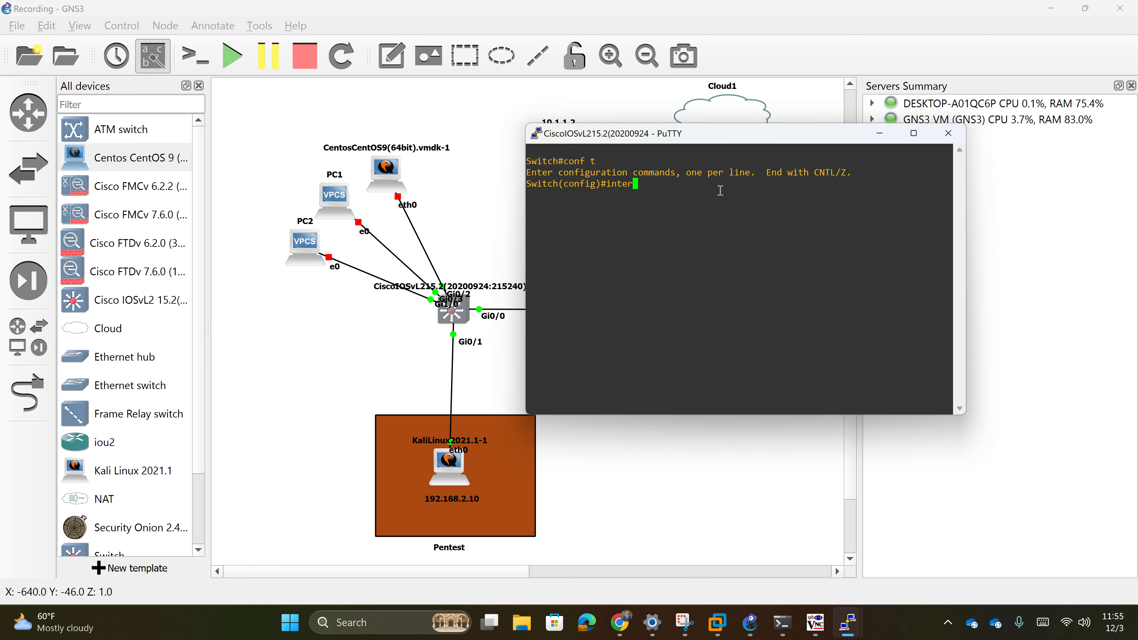
{"action": "type", "text": "face"}
{"action": "scroll", "coordinate": [425, 332], "scroll_direction": "up", "scroll_amount": 2}
{"action": "scroll", "coordinate": [426, 332], "scroll_direction": "down", "scroll_amount": 4}
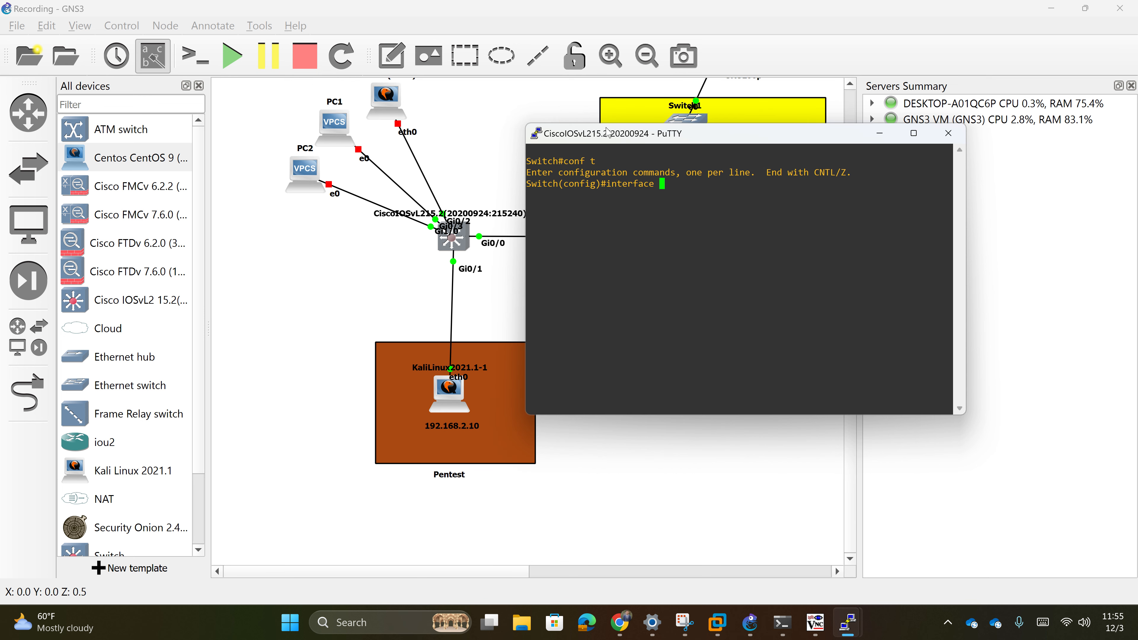
{"action": "left_click", "coordinate": [441, 190]}
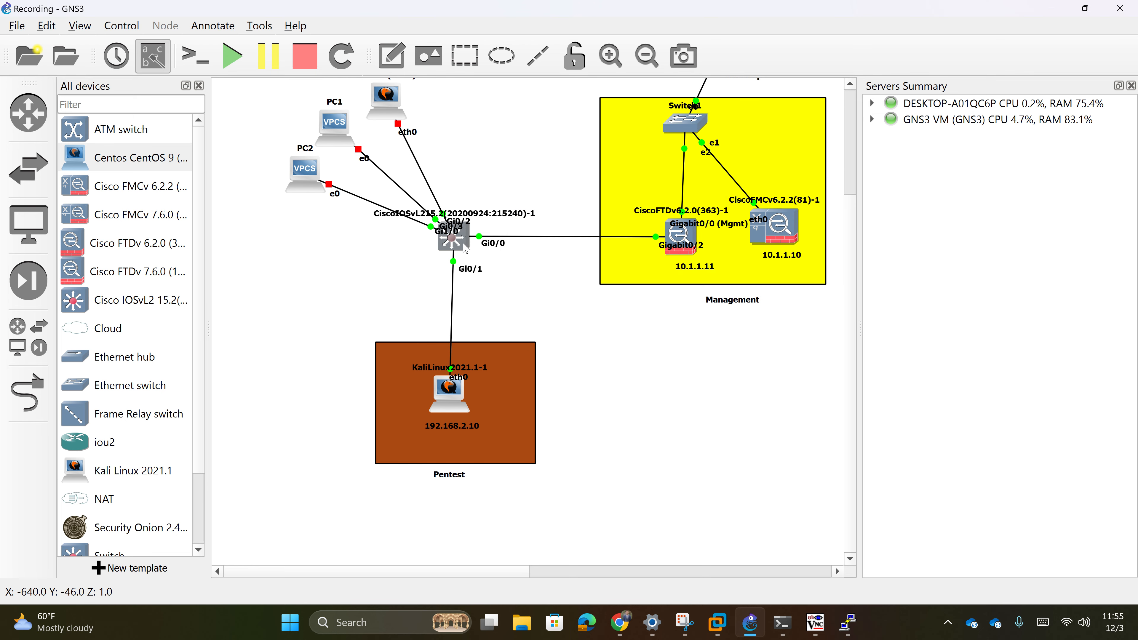
{"action": "scroll", "coordinate": [468, 234], "scroll_direction": "up", "scroll_amount": 5}
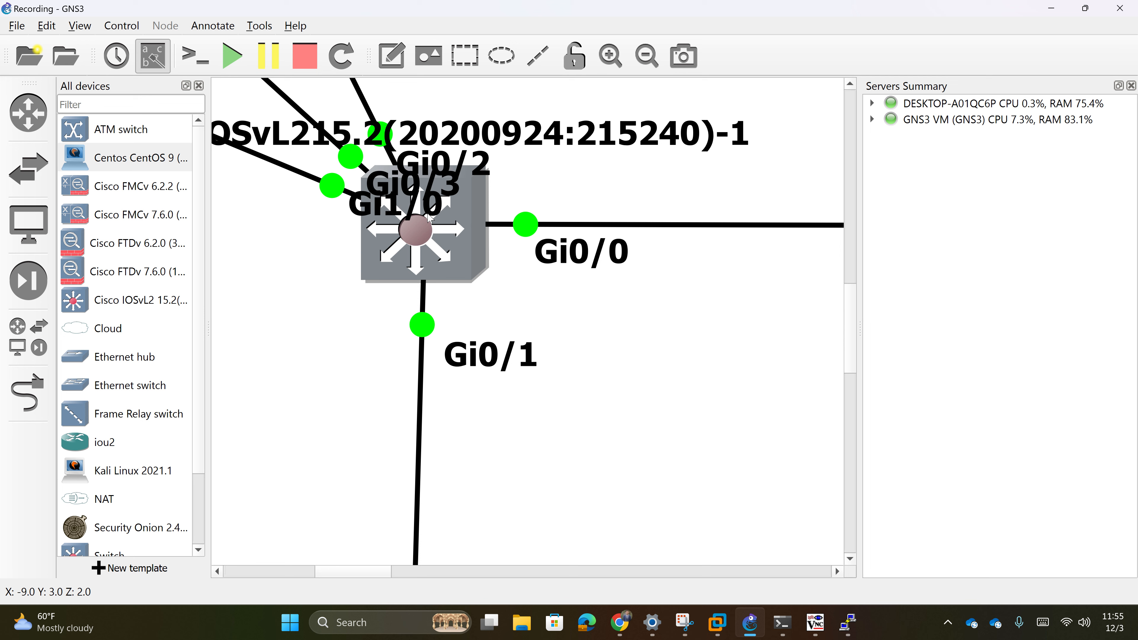
{"action": "scroll", "coordinate": [635, 200], "scroll_direction": "up", "scroll_amount": 1}
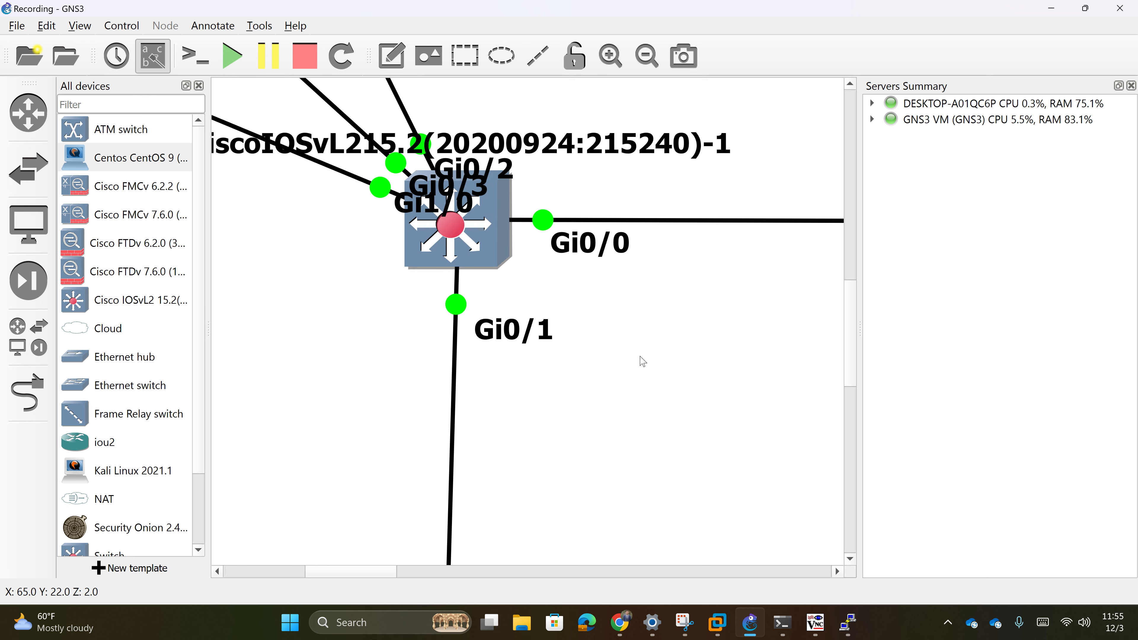
- Reopen the switch console and leave configuration mode
{"action": "double_click", "coordinate": [499, 236]}
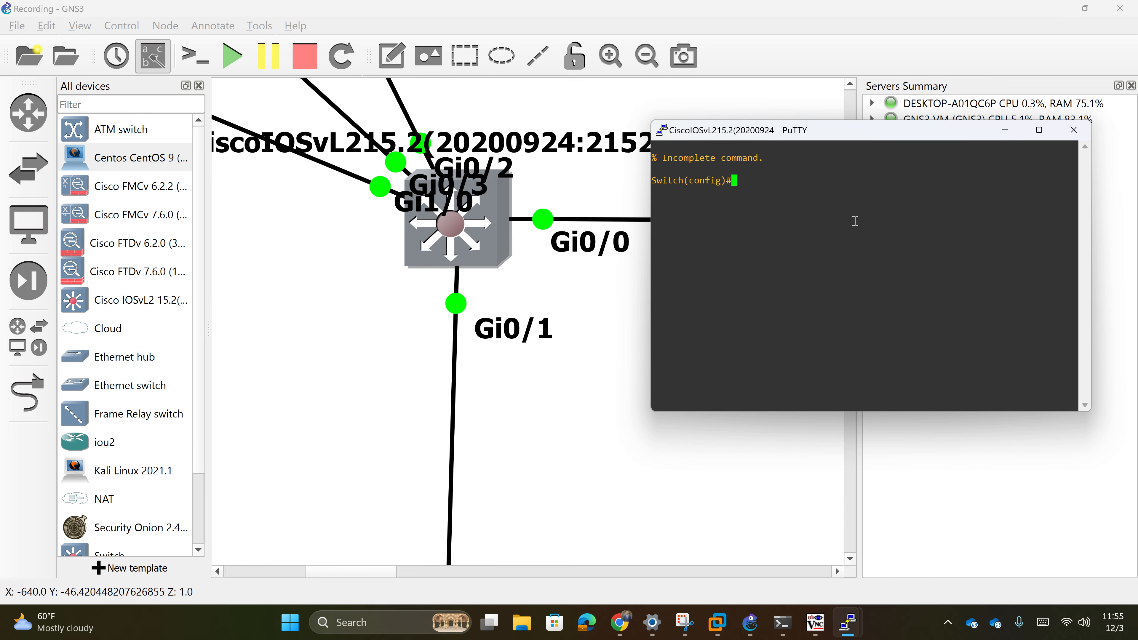
{"action": "type", "text": "show vla"}
{"action": "key", "text": "BackSpace"}
{"action": "key", "text": "BackSpace"}
{"action": "key", "text": "BackSpace"}
{"action": "key", "text": "BackSpace"}
{"action": "key", "text": "BackSpace"}
{"action": "key", "text": "BackSpace"}
{"action": "key", "text": "BackSpace"}
{"action": "key", "text": "BackSpace"}
{"action": "type", "text": "exit"}
{"action": "key", "text": "Return"}
- List the VLANs, showing VLAN 2 pentest with Gi0/1 and VLAN 3 inside_pcs without ports
{"action": "type", "text": "show vlan"}
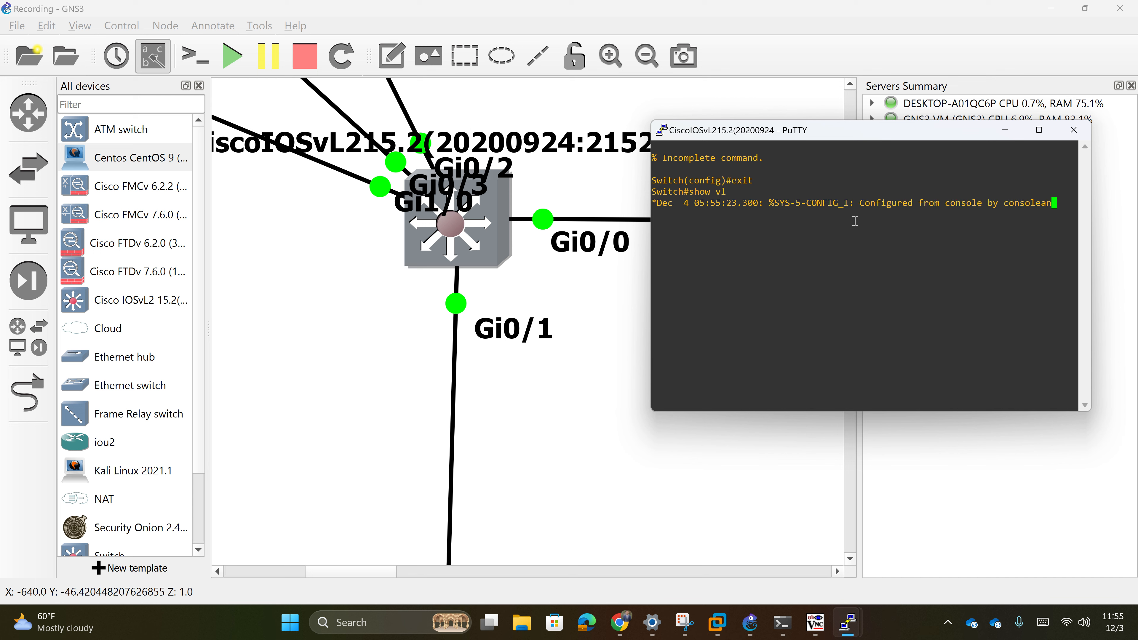
{"action": "key", "text": "BackSpace"}
{"action": "key", "text": "BackSpace"}
{"action": "key", "text": "BackSpace"}
{"action": "key", "text": "BackSpace"}
{"action": "key", "text": "BackSpace"}
{"action": "key", "text": "BackSpace"}
{"action": "key", "text": "BackSpace"}
{"action": "key", "text": "BackSpace"}
{"action": "key", "text": "BackSpace"}
{"action": "key", "text": "Return"}
{"action": "type", "text": "show vlans"}
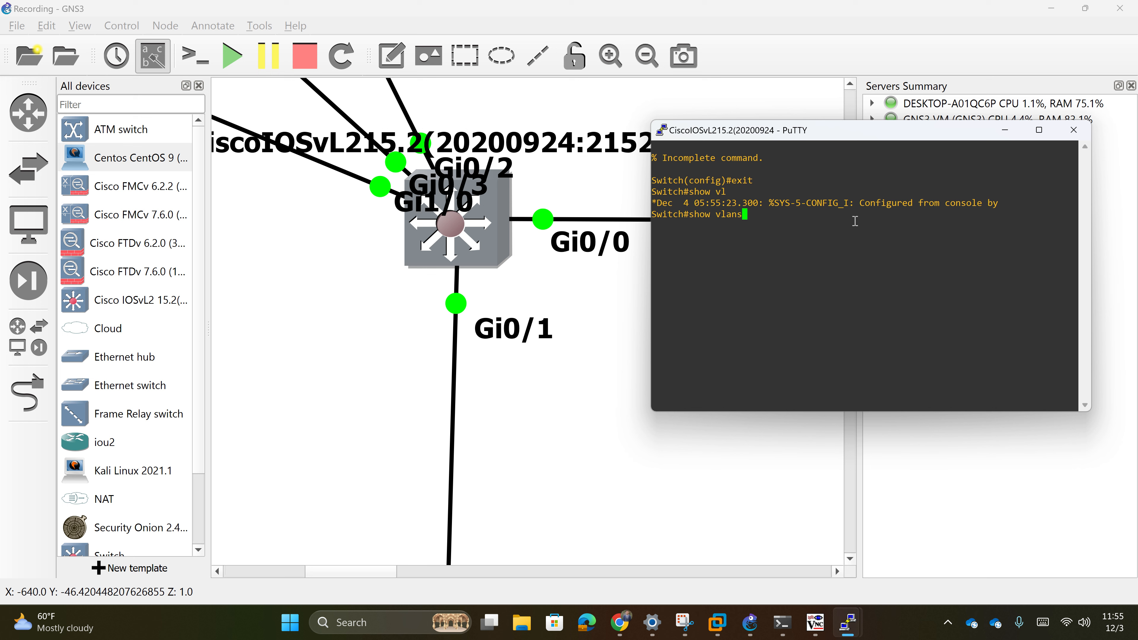
{"action": "key", "text": "BackSpace"}
{"action": "key", "text": "Return"}
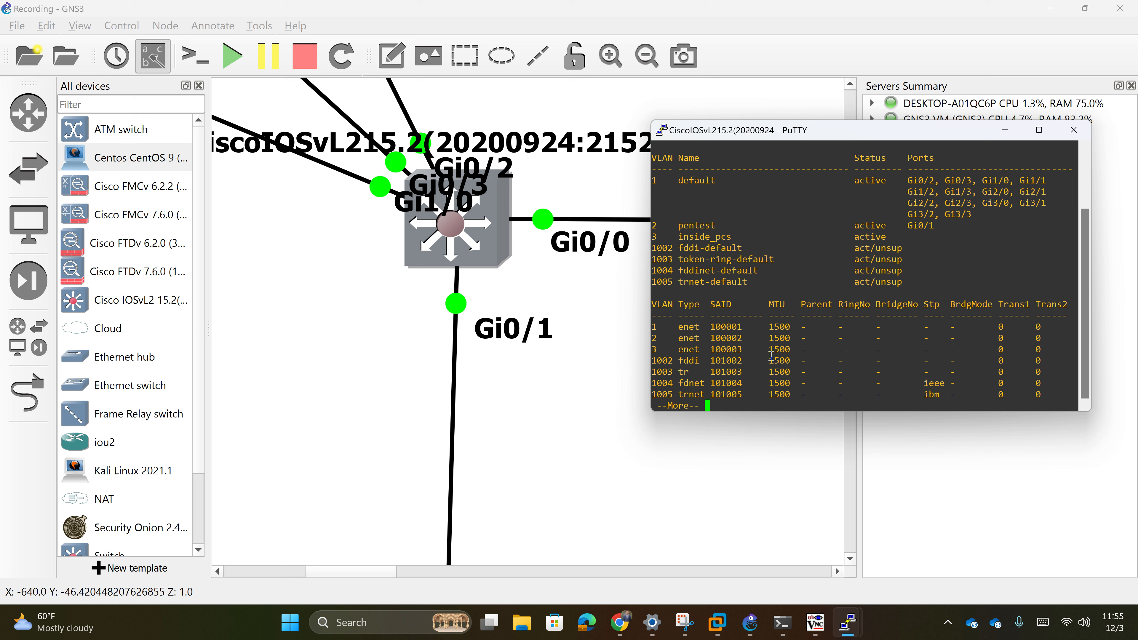
{"action": "key", "text": "space"}
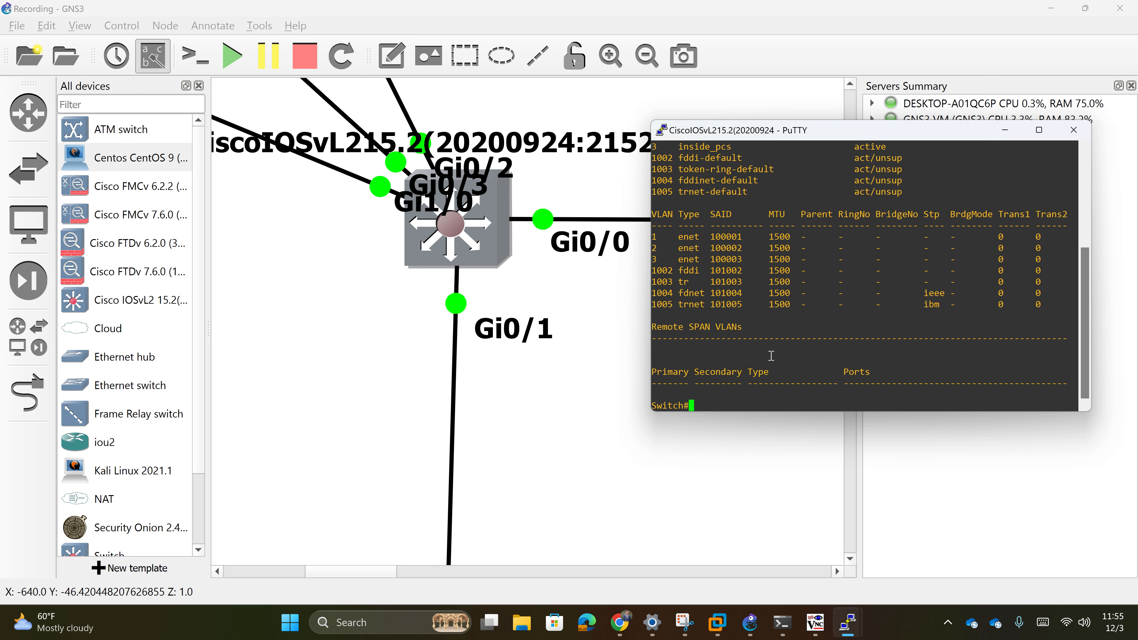
- Make interface Gi0/2 an access port in VLAN 3
{"action": "type", "text": "conf t"}
{"action": "key", "text": "Return"}
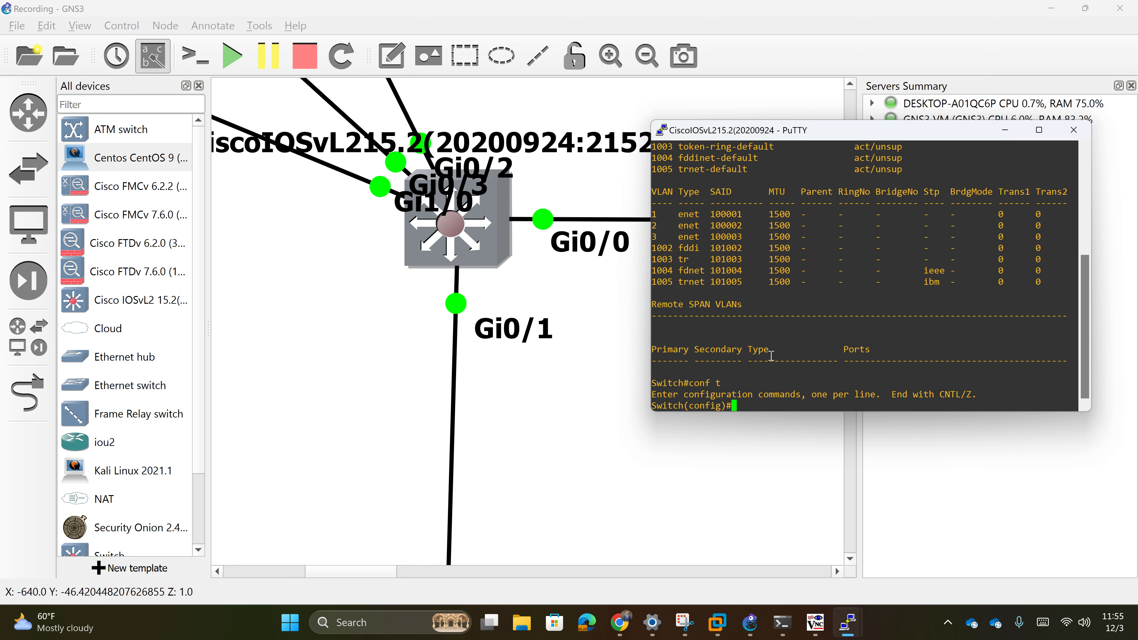
{"action": "type", "text": "interface"}
{"action": "type", "text": "gi0/2"}
{"action": "key", "text": "Return"}
{"action": "type", "text": "switc"}
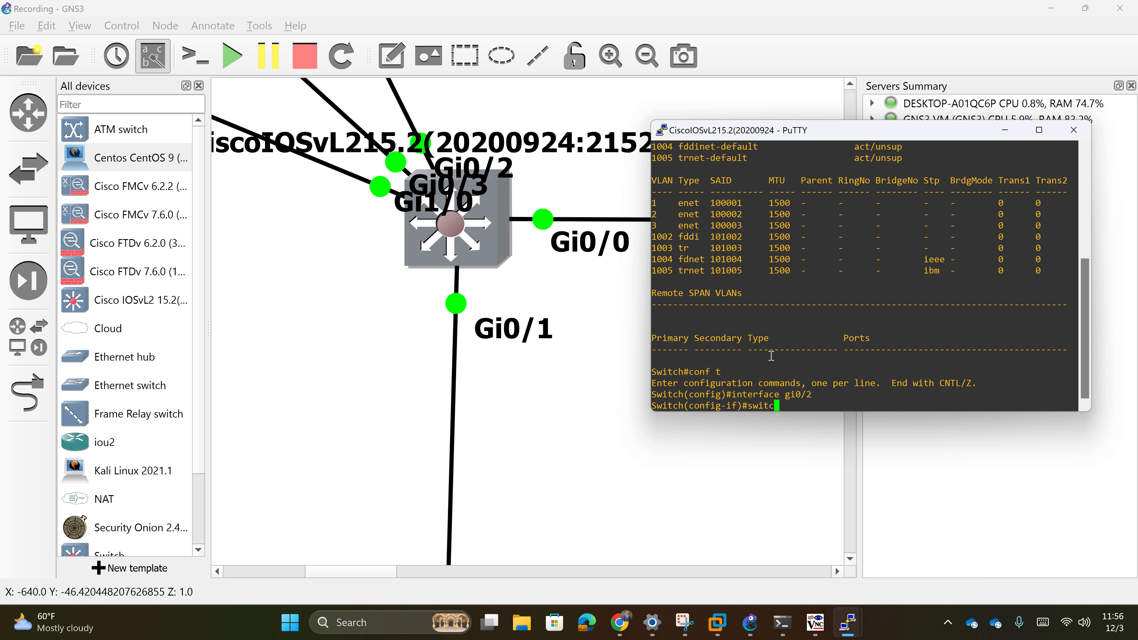
{"action": "key", "text": "BackSpace"}
{"action": "key", "text": "BackSpace"}
{"action": "key", "text": "BackSpace"}
{"action": "key", "text": "BackSpace"}
{"action": "key", "text": "BackSpace"}
{"action": "type", "text": "switchport mode a"}
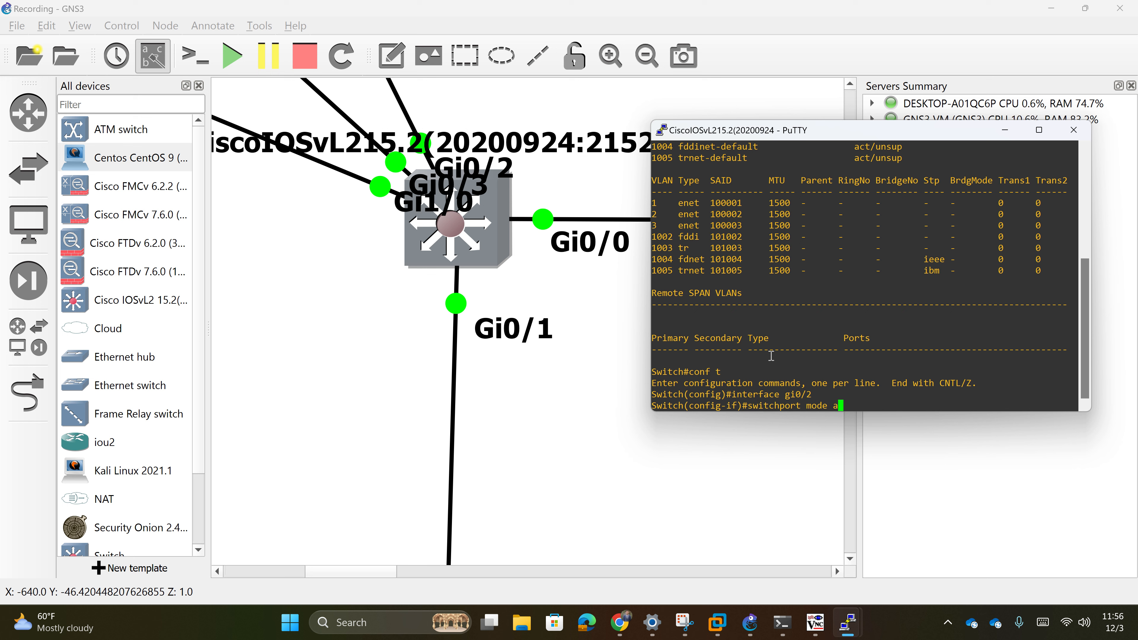
{"action": "type", "text": "ccess"}
{"action": "key", "text": "Return"}
{"action": "type", "text": "switchpor"}
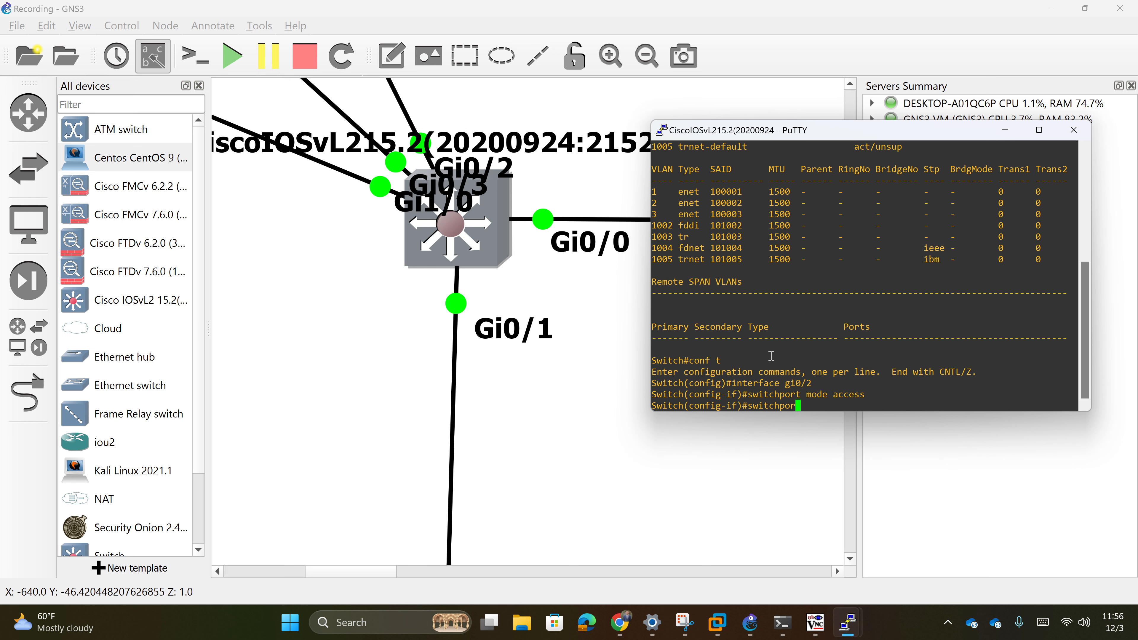
{"action": "type", "text": "t access vlan 3"}
{"action": "key", "text": "Return"}
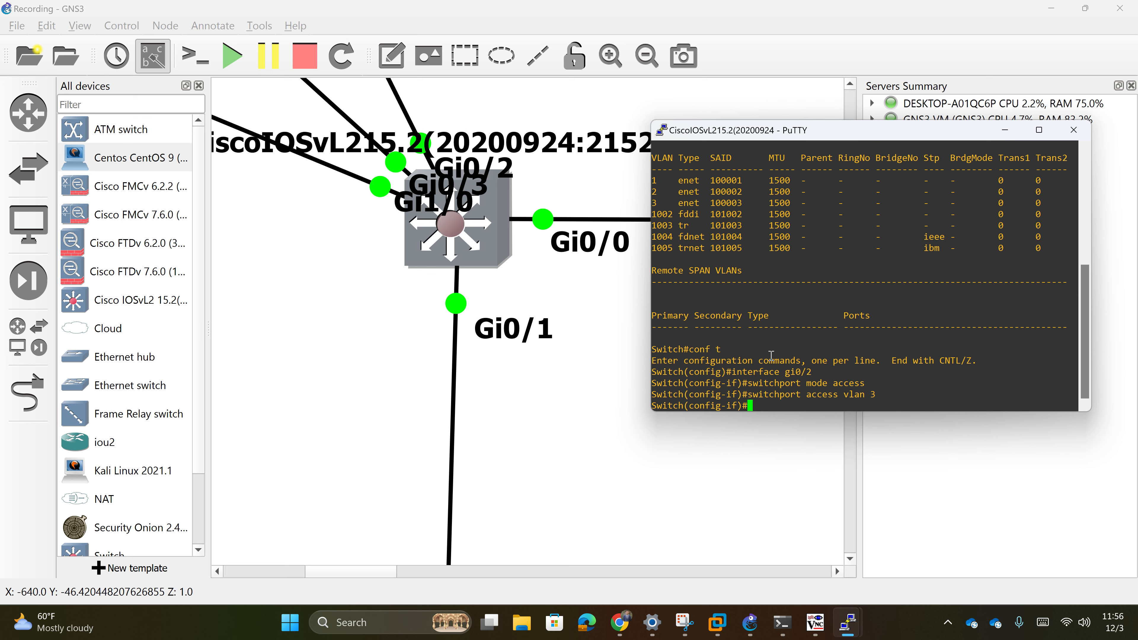
{"action": "type", "text": "exit"}
{"action": "key", "text": "Return"}
- Make Gi0/3 an access port in VLAN 3 and enable it with no shut
{"action": "type", "text": "inter"}
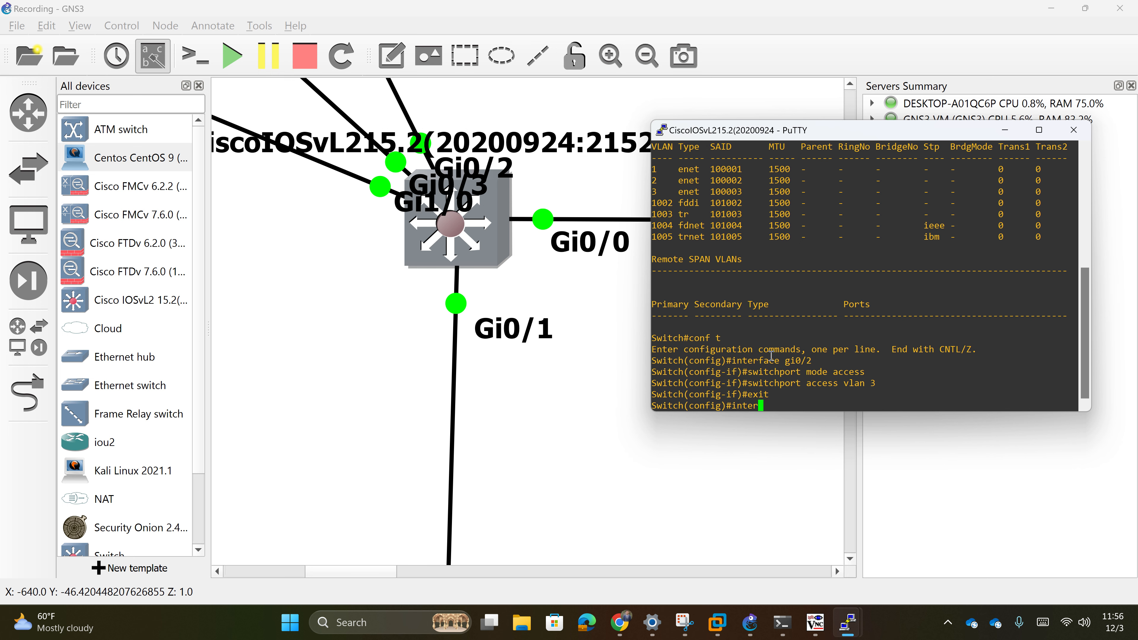
{"action": "type", "text": "face gi0/3"}
{"action": "key", "text": "Return"}
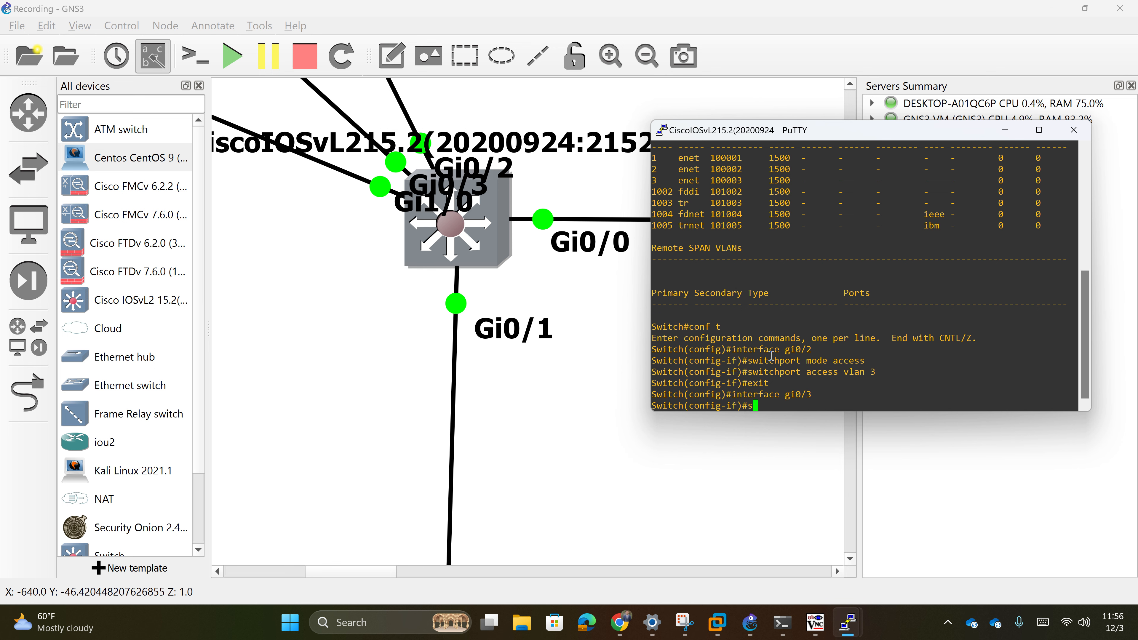
{"action": "type", "text": "switchport mode access"}
{"action": "key", "text": "Return"}
{"action": "type", "text": "switch"}
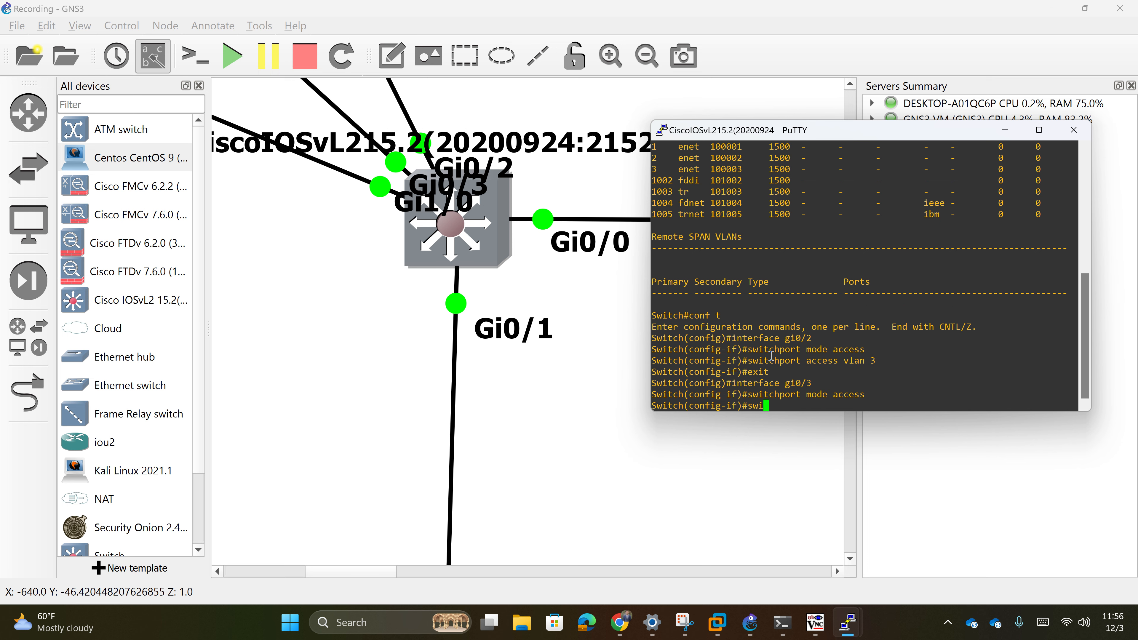
{"action": "type", "text": "port access vlanm"}
{"action": "key", "text": "Left"}
{"action": "key", "text": "Left"}
{"action": "key", "text": "BackSpace"}
{"action": "key", "text": "Return"}
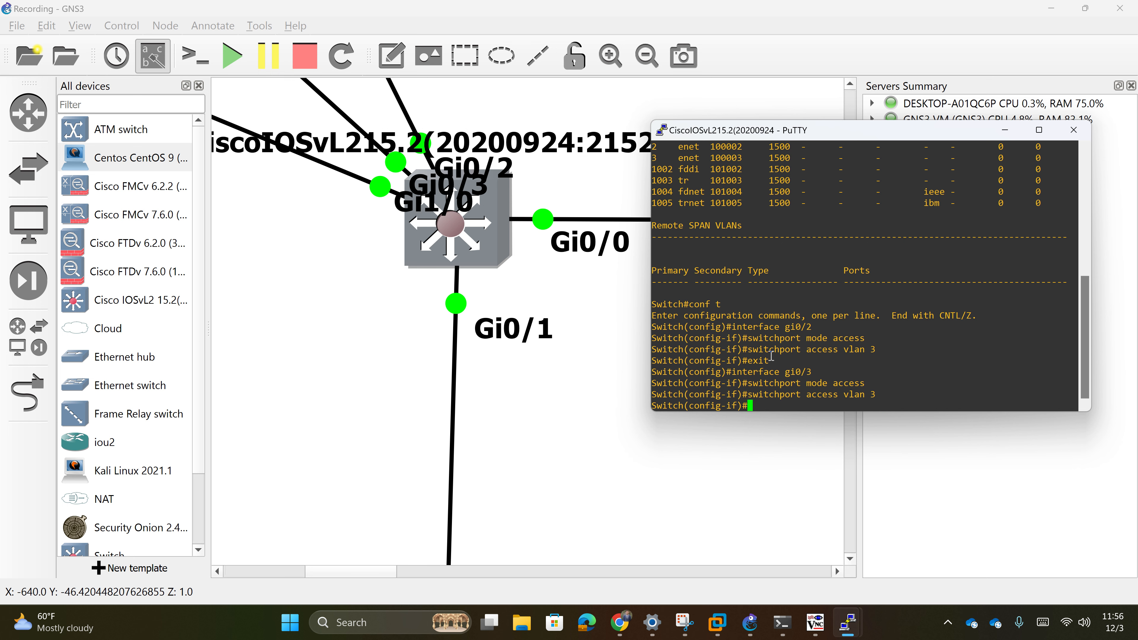
{"action": "type", "text": "no shut"}
{"action": "key", "text": "Return"}
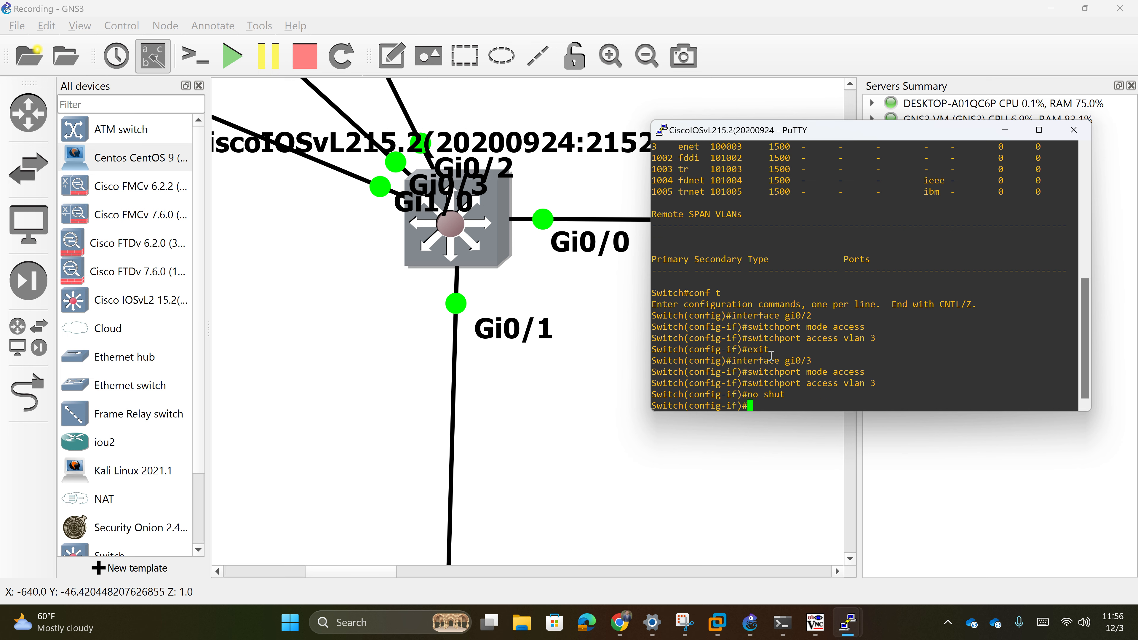
{"action": "type", "text": "exit"}
{"action": "key", "text": "Return"}
- Go back to Gi0/2 and enable it with no shut
{"action": "type", "text": "int"}
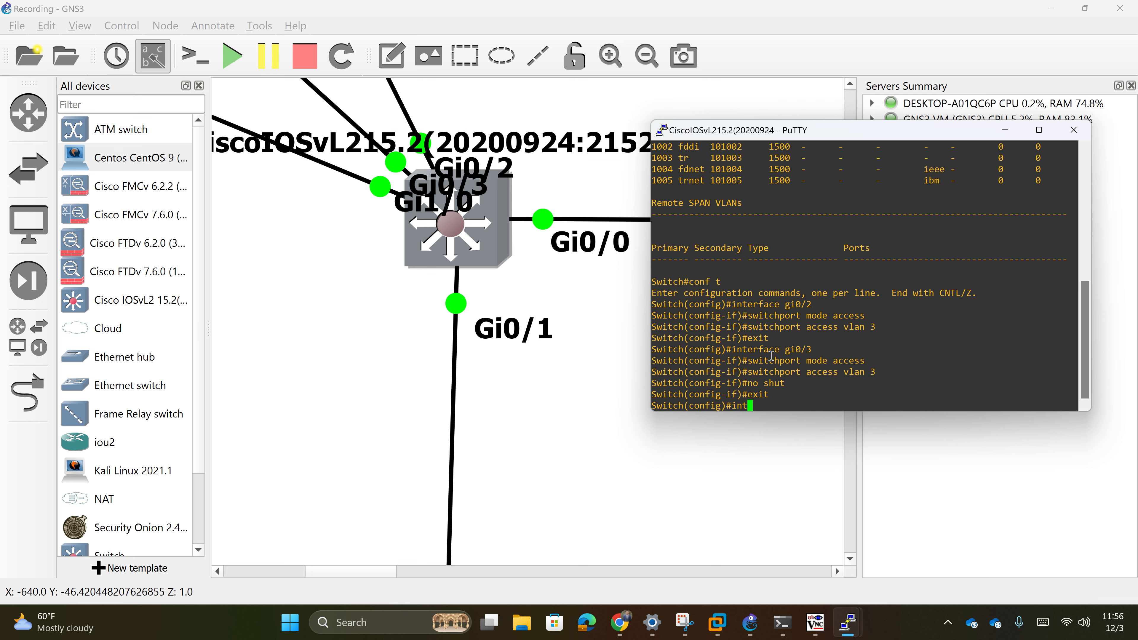
{"action": "type", "text": "erface gi0/2"}
{"action": "key", "text": "Return"}
{"action": "type", "text": "no shut"}
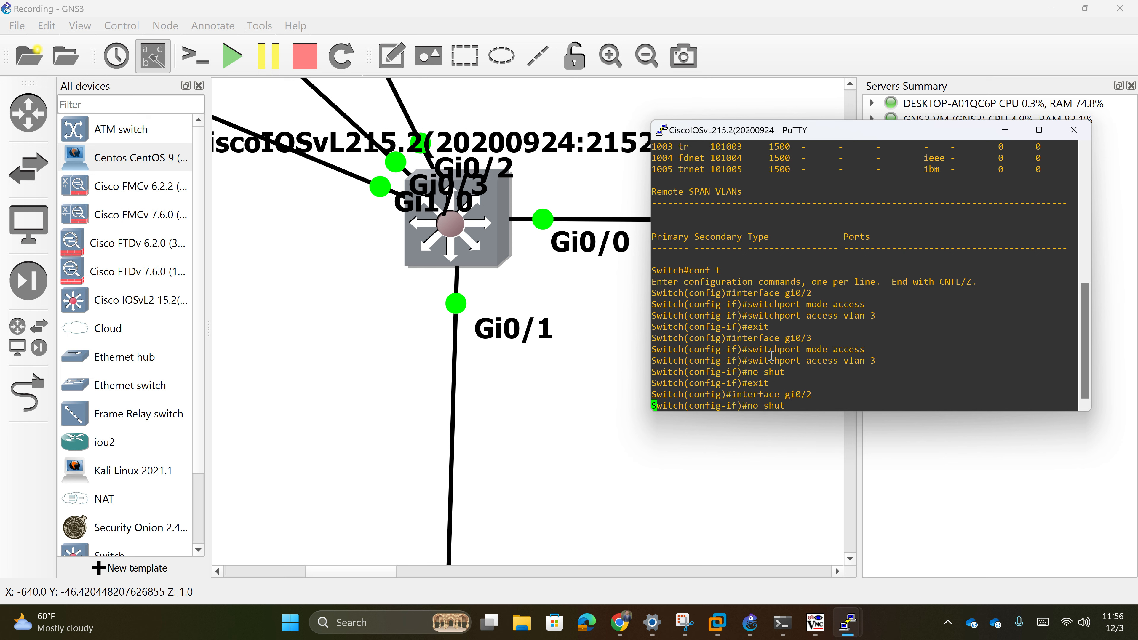
{"action": "key", "text": "Return"}
{"action": "type", "text": "exit"}
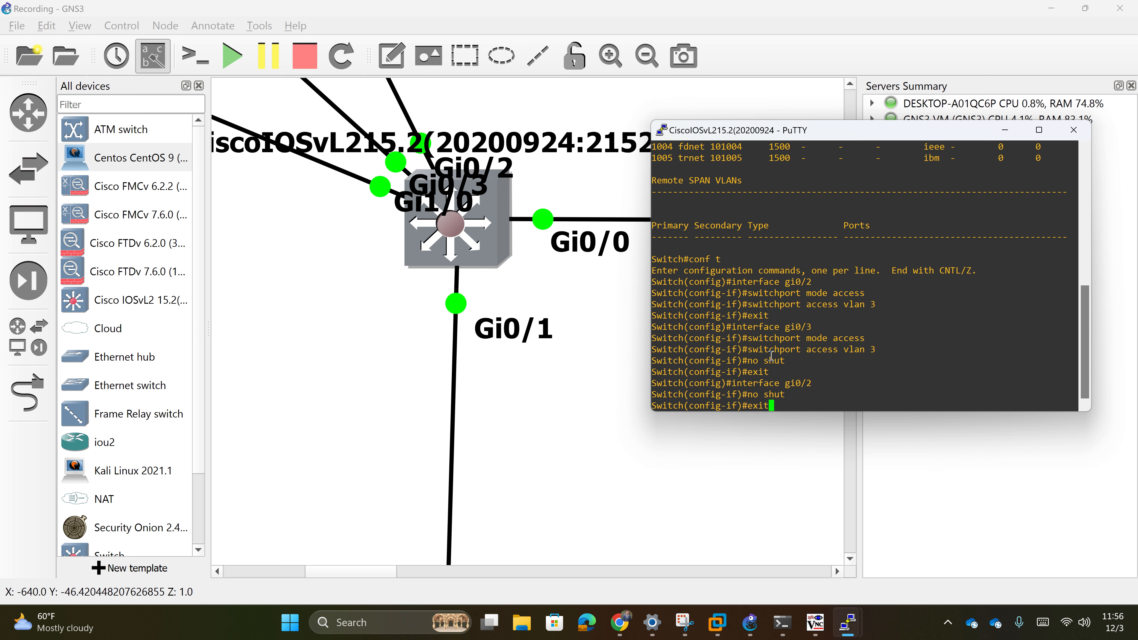
{"action": "key", "text": "Return"}
- Make Gi1/0 an access port in VLAN 3 and enable it
{"action": "type", "text": "interface gi"}
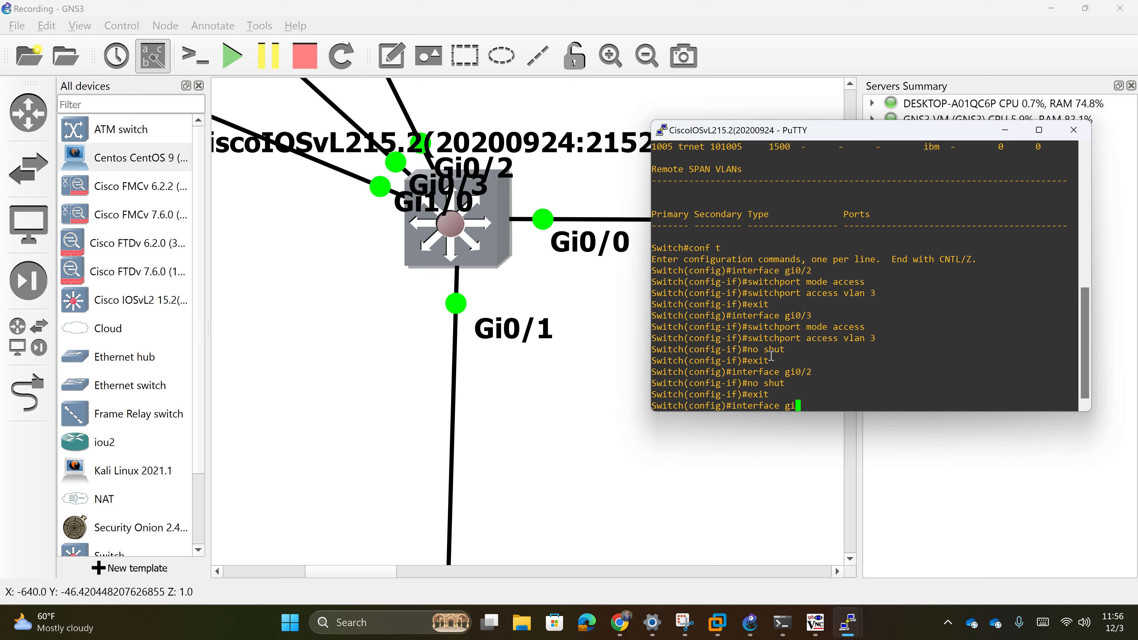
{"action": "type", "text": "1/0"}
{"action": "key", "text": "Return"}
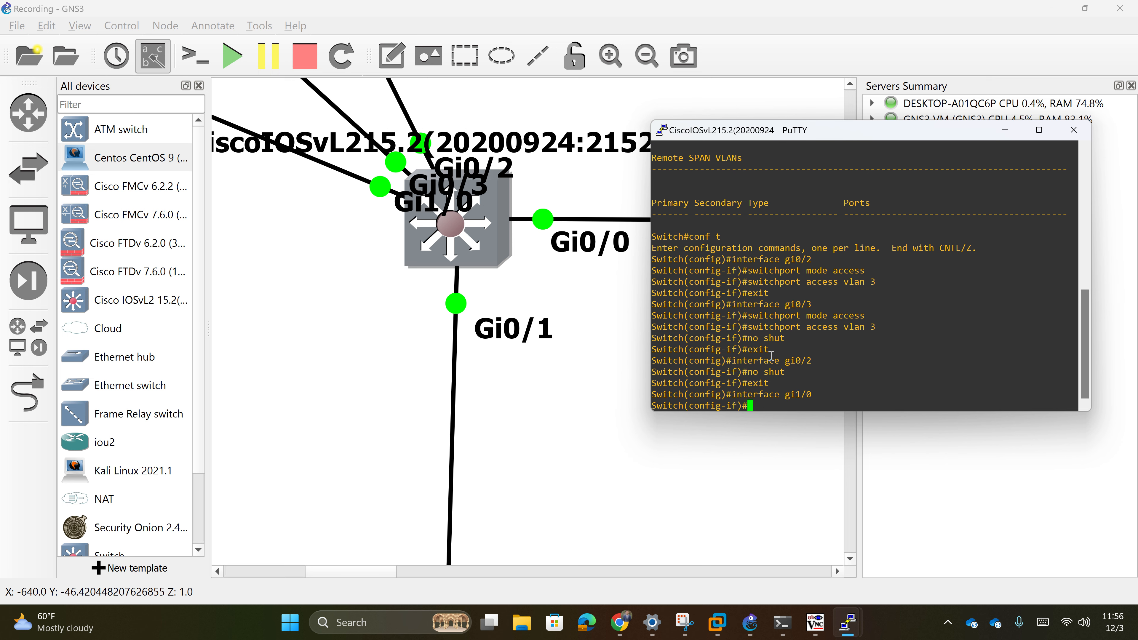
{"action": "type", "text": "switchport mode access"}
{"action": "key", "text": "Return"}
{"action": "type", "text": "switch"}
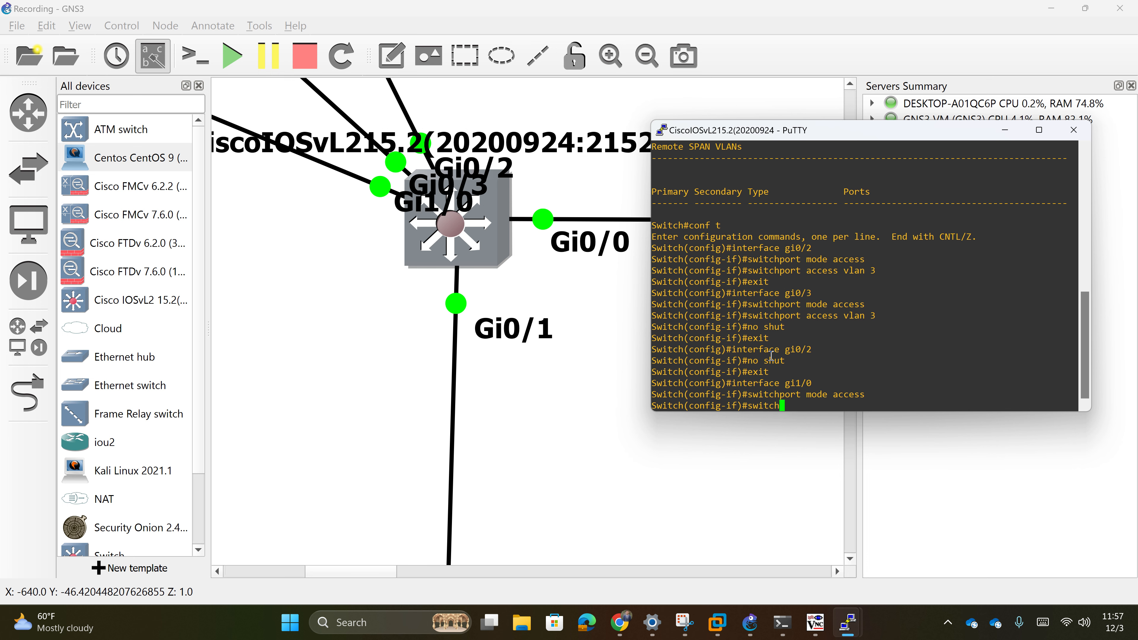
{"action": "type", "text": "port access vlan 3"}
{"action": "key", "text": "Return"}
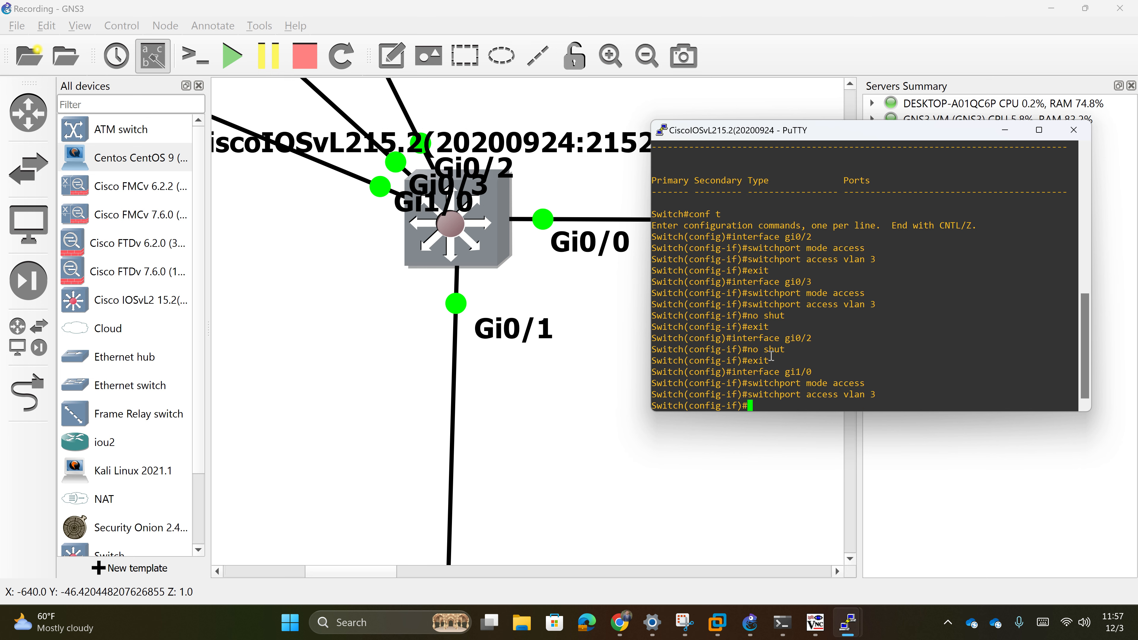
{"action": "type", "text": "no shut"}
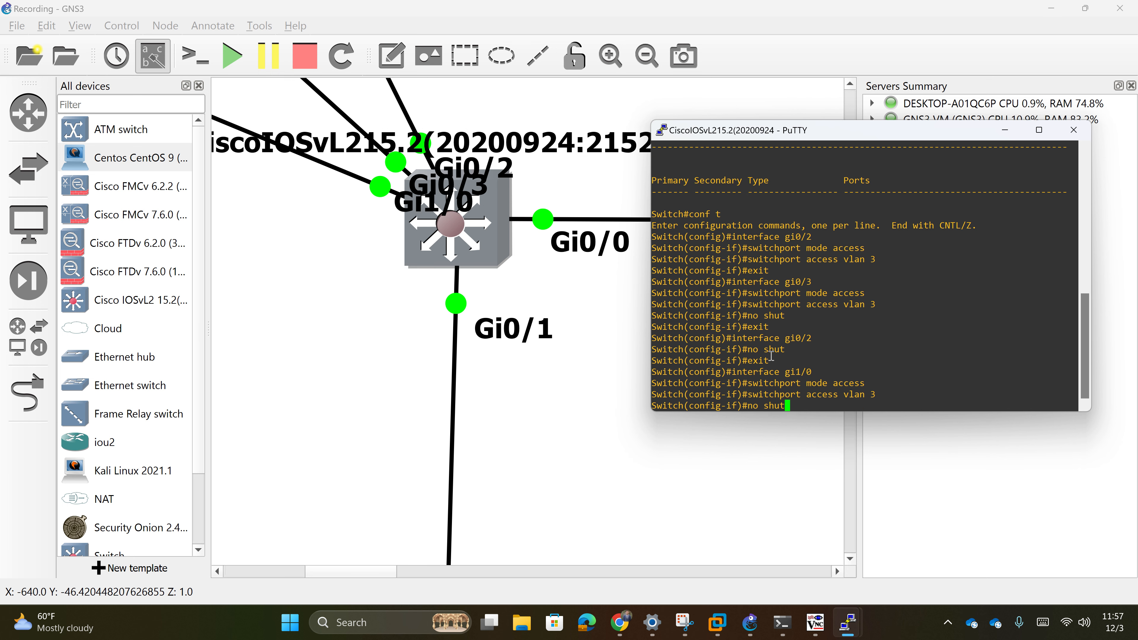
{"action": "key", "text": "Return"}
{"action": "type", "text": "exit"}
{"action": "key", "text": "Return"}
- Leave configuration mode and save the running config with write memory
{"action": "type", "text": "exit"}
{"action": "key", "text": "Return"}
{"action": "type", "text": "write mem"}
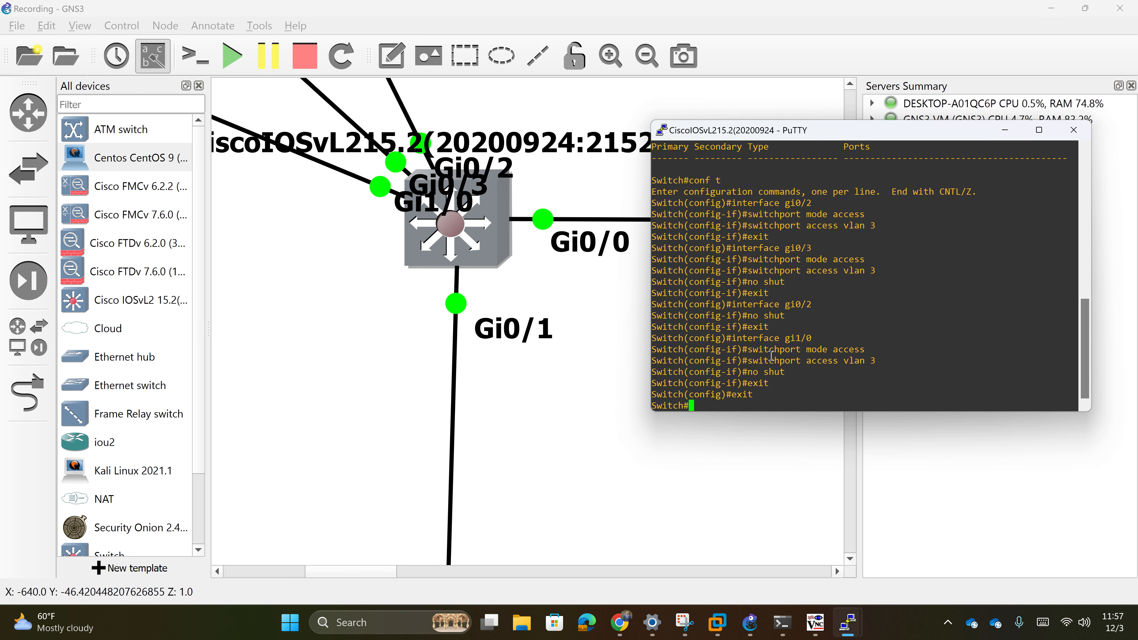
{"action": "key", "text": "BackSpace"}
{"action": "key", "text": "BackSpace"}
{"action": "key", "text": "BackSpace"}
{"action": "key", "text": "BackSpace"}
{"action": "key", "text": "BackSpace"}
{"action": "key", "text": "BackSpace"}
{"action": "key", "text": "BackSpace"}
{"action": "key", "text": "BackSpace"}
{"action": "key", "text": "BackSpace"}
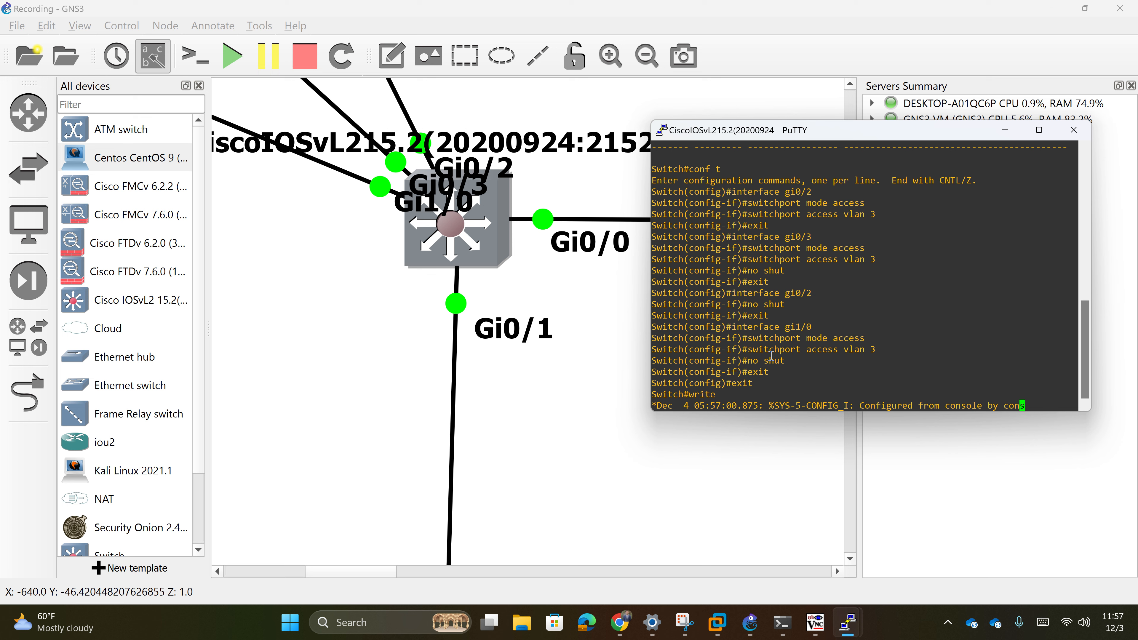
{"action": "key", "text": "Return"}
{"action": "type", "text": "write memory"}
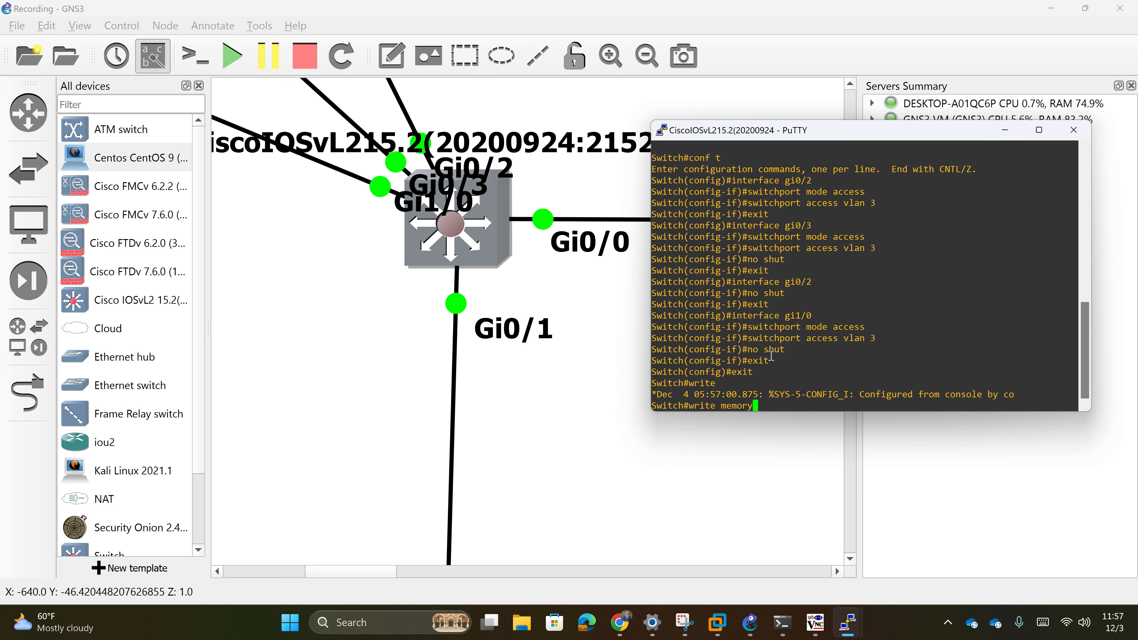
{"action": "key", "text": "Return"}
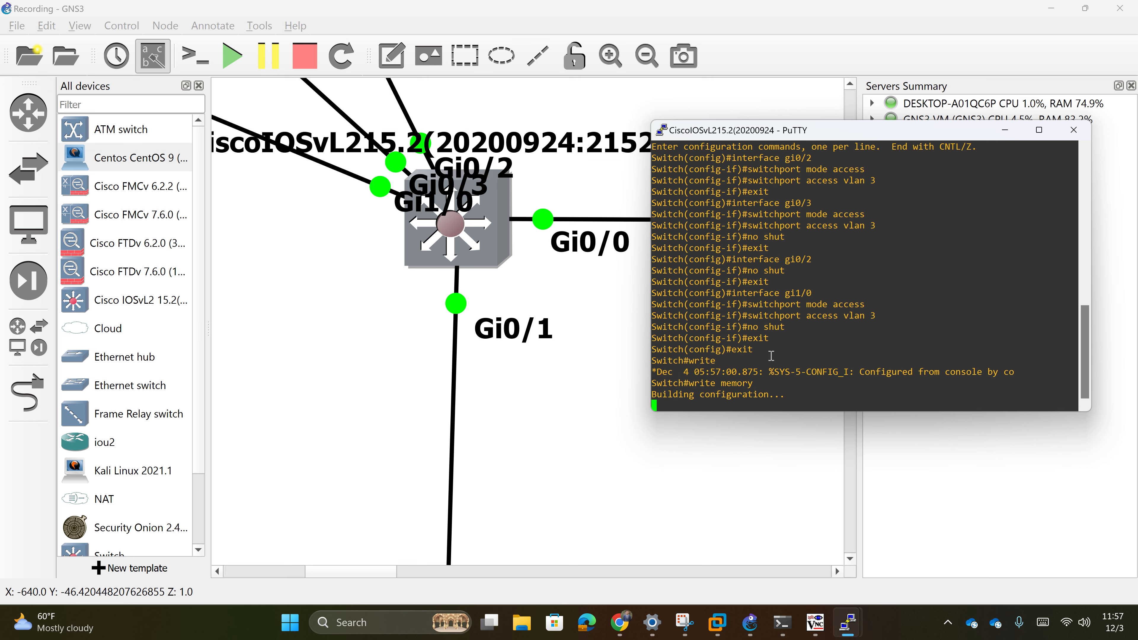
- Put the switch console aside and start PC2 from the topology
{"action": "scroll", "coordinate": [544, 454], "scroll_direction": "down", "scroll_amount": 4}
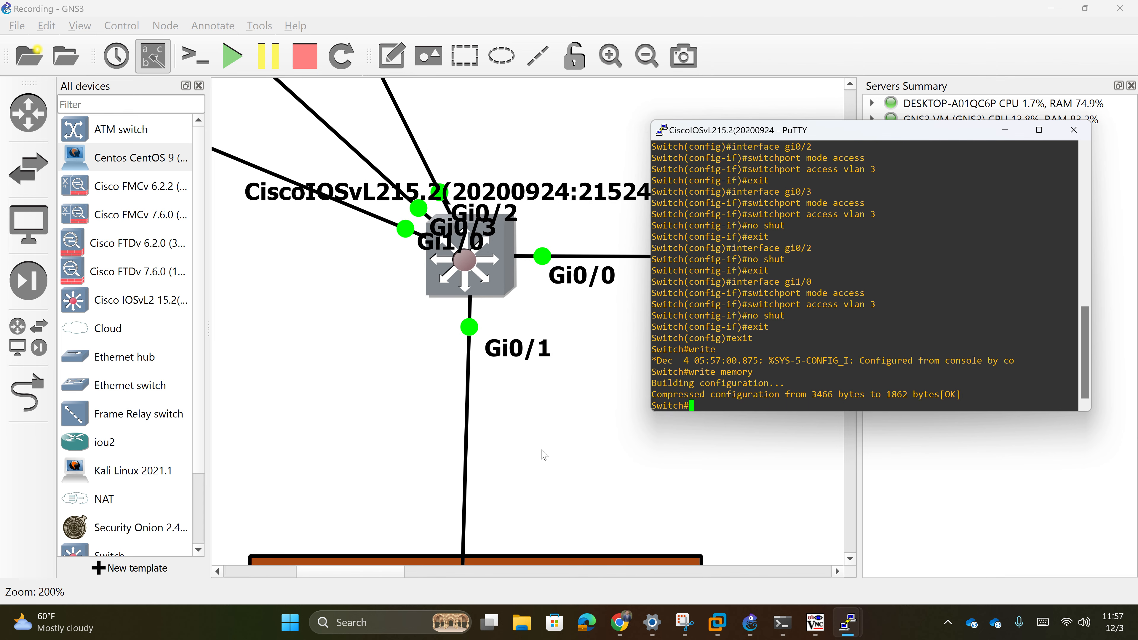
{"action": "scroll", "coordinate": [543, 454], "scroll_direction": "down", "scroll_amount": 6}
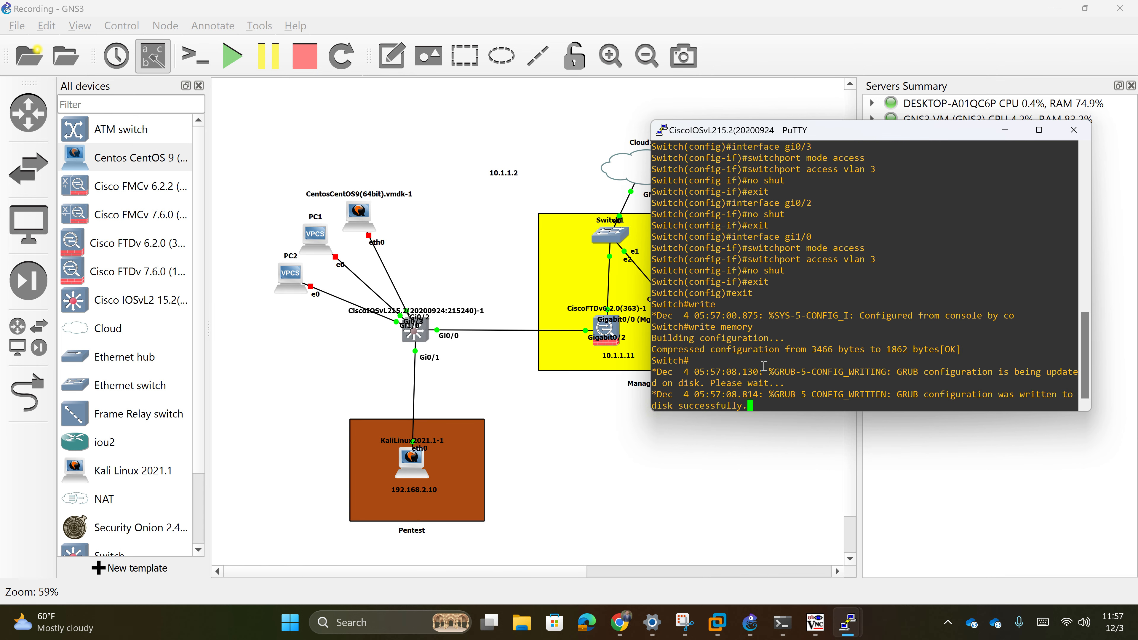
{"action": "key", "text": "Return"}
{"action": "left_click", "coordinate": [1005, 130]}
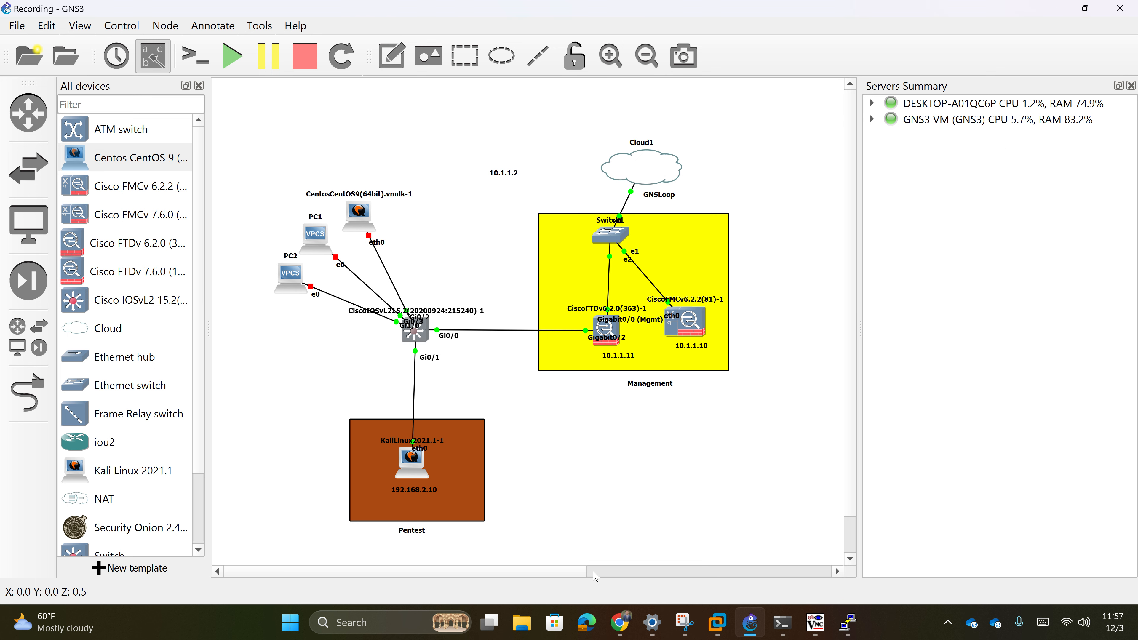
{"action": "left_click", "coordinate": [601, 577]}
{"action": "left_click_drag", "start_coordinate": [550, 577], "coordinate": [273, 576]}
{"action": "right_click", "coordinate": [291, 279]}
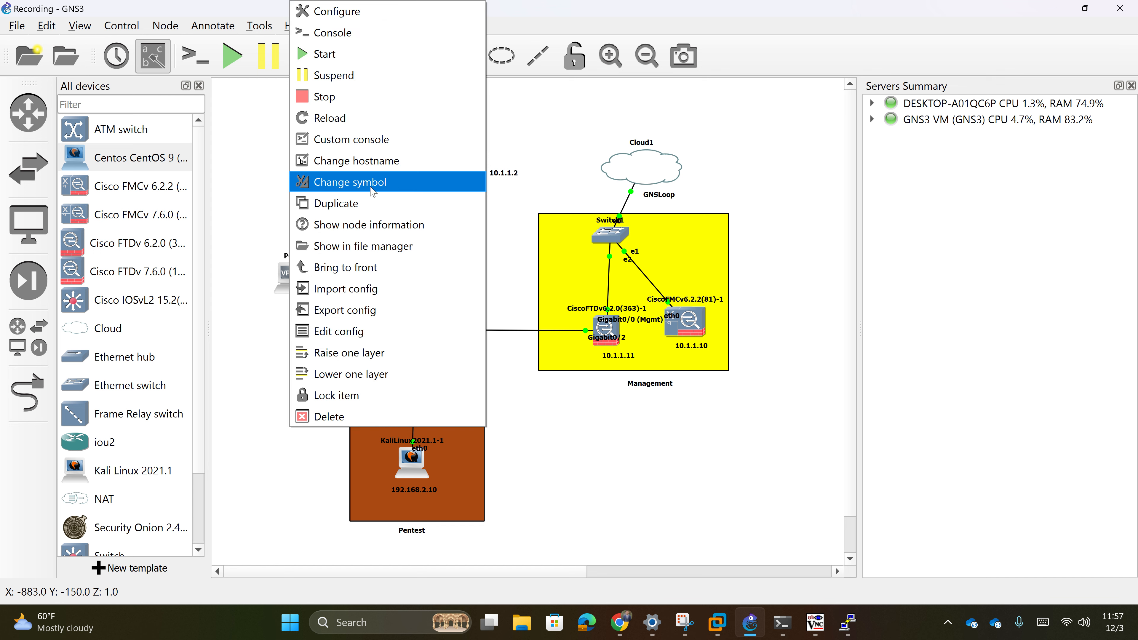
{"action": "left_click", "coordinate": [325, 48]}
- Check PC2's address with ifconfig/ipconfig in its console, then close the session
{"action": "double_click", "coordinate": [290, 275]}
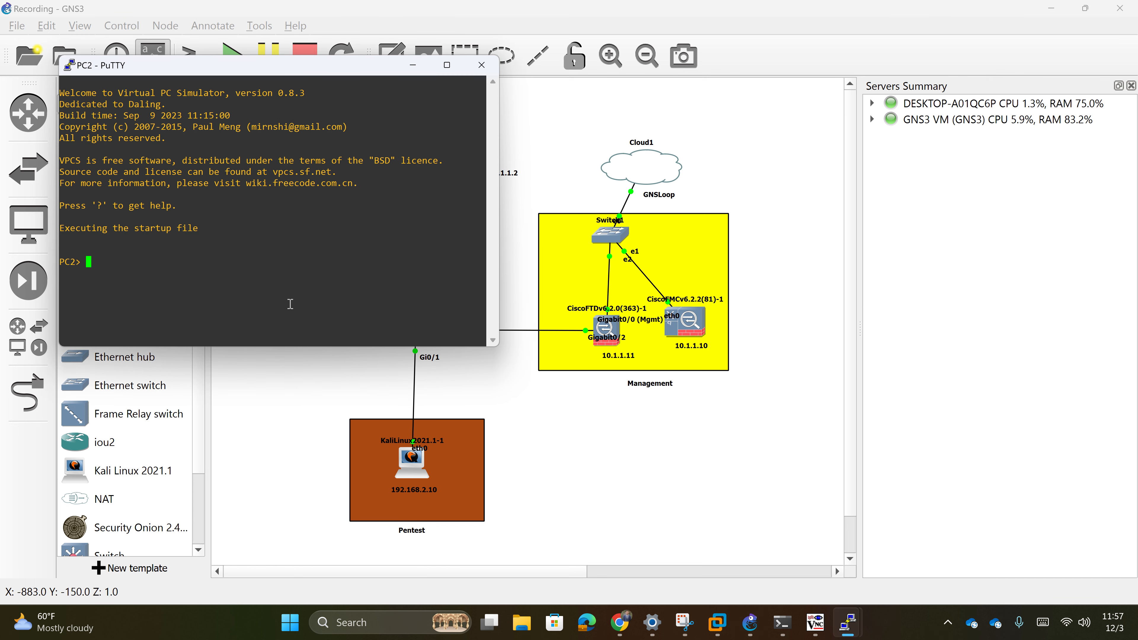
{"action": "type", "text": "ifconfig"}
{"action": "key", "text": "Return"}
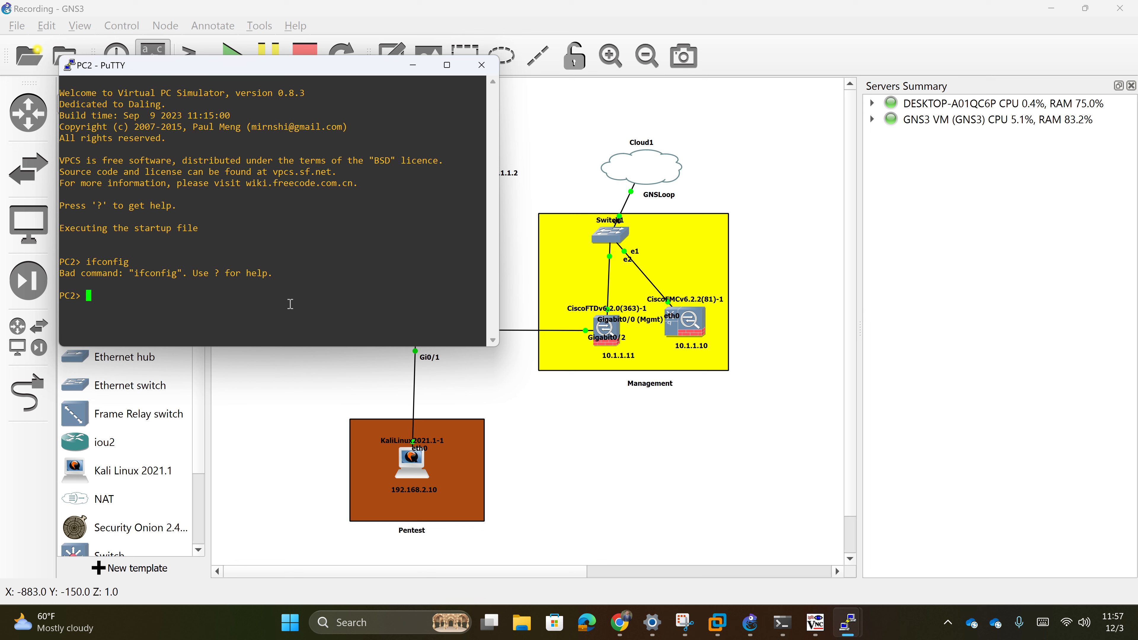
{"action": "type", "text": "ipconfig"}
{"action": "key", "text": "Return"}
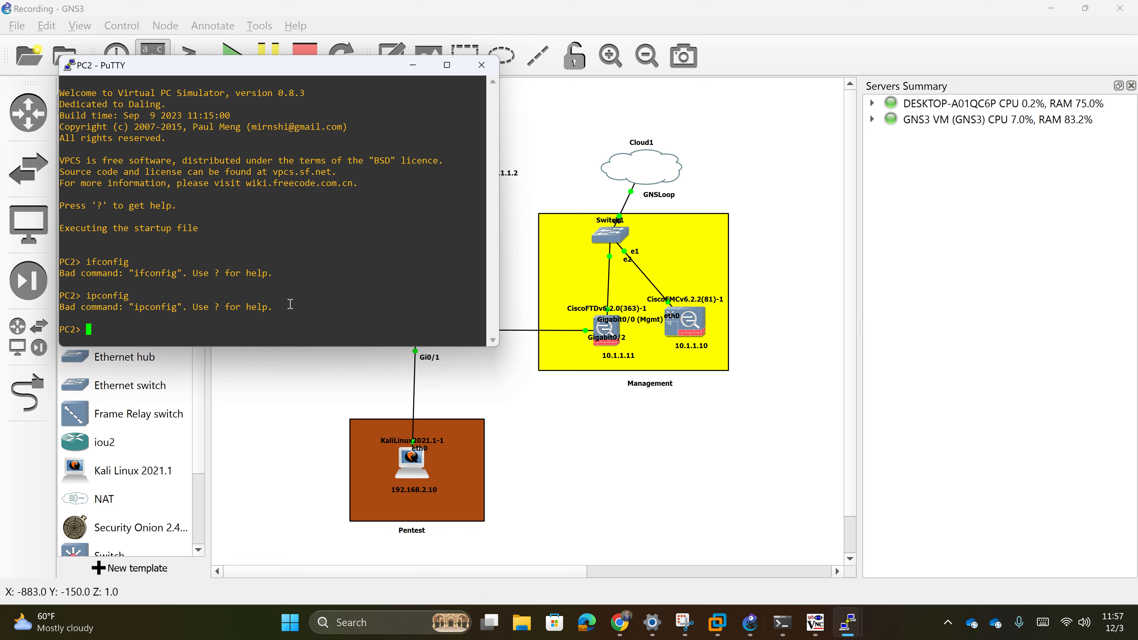
{"action": "key", "text": "Return"}
{"action": "key", "text": "Return"}
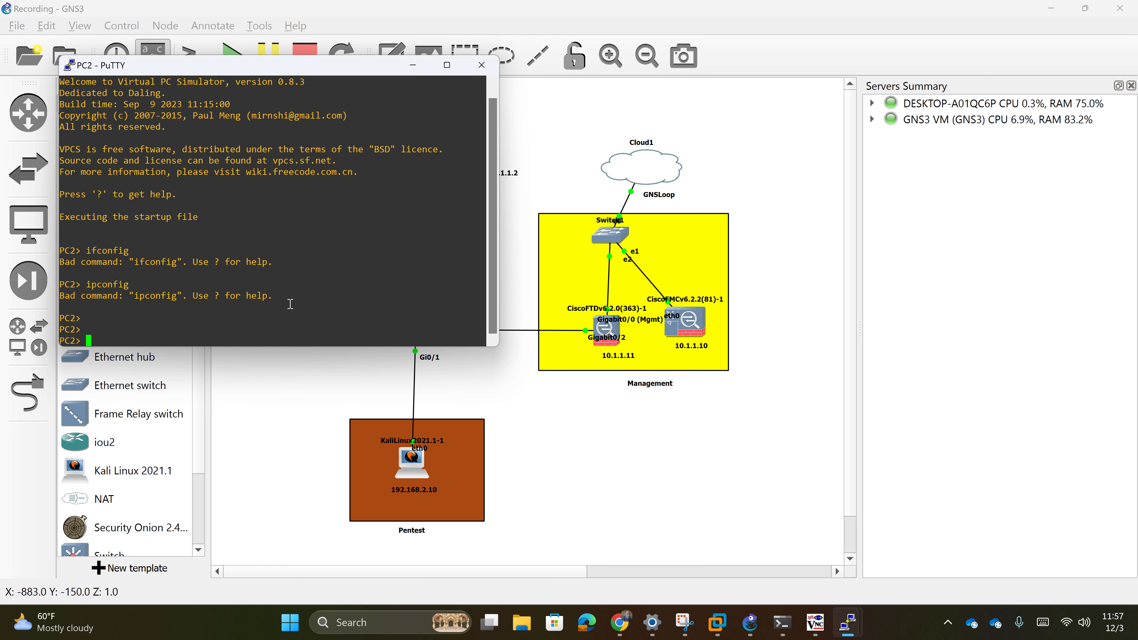
{"action": "type", "text": "ping"}
{"action": "key", "text": "BackSpace"}
{"action": "key", "text": "BackSpace"}
{"action": "key", "text": "BackSpace"}
{"action": "key", "text": "BackSpace"}
{"action": "key", "text": "BackSpace"}
{"action": "type", "text": "ifconfig"}
{"action": "key", "text": "Return"}
{"action": "type", "text": "ipc"}
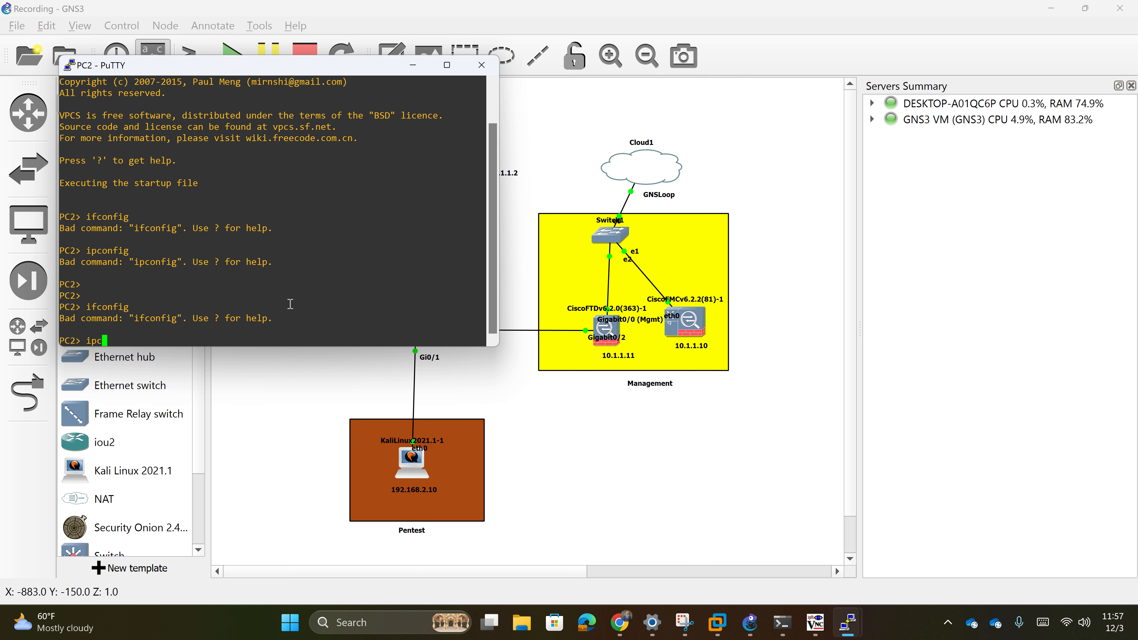
{"action": "type", "text": "onfig"}
{"action": "key", "text": "Return"}
{"action": "left_click", "coordinate": [481, 65]}
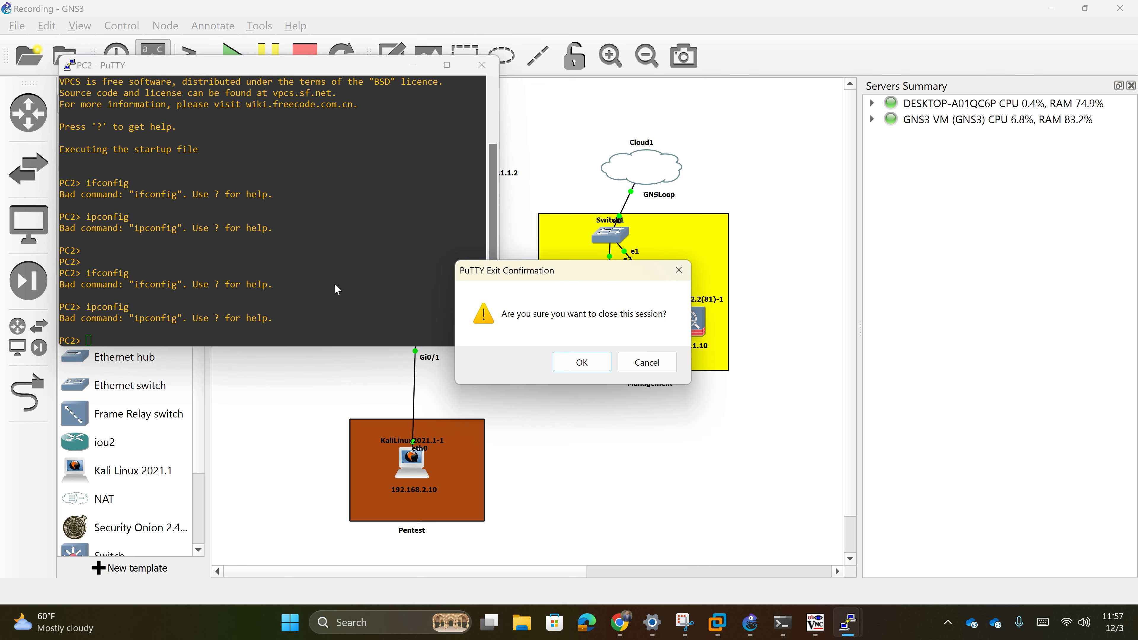
{"action": "left_click", "coordinate": [597, 354]}
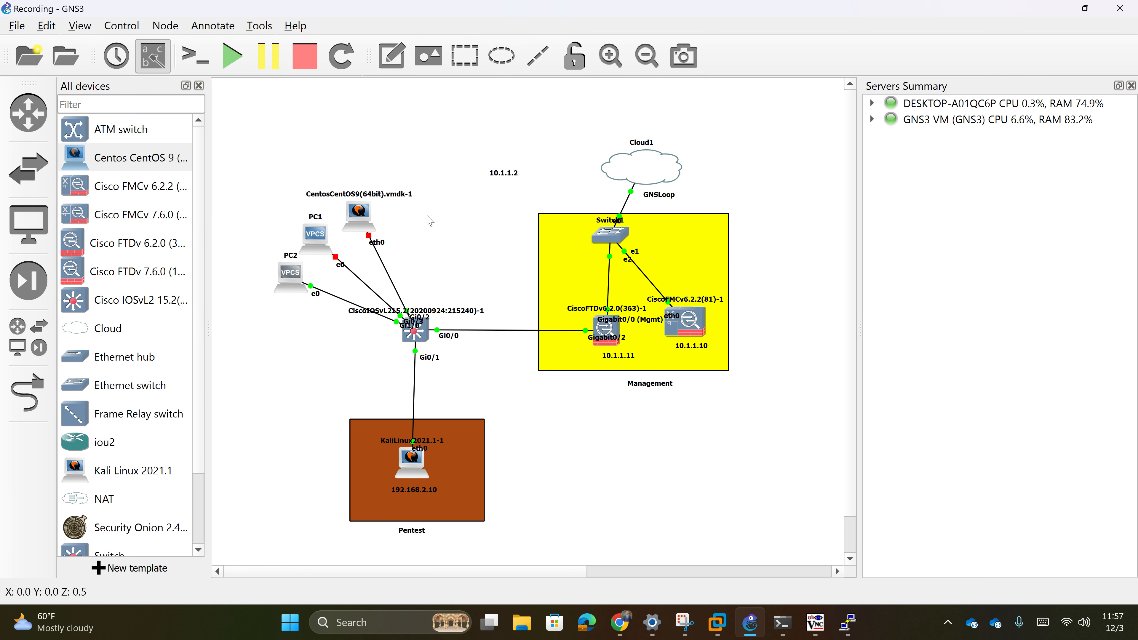
- Start the CentOS node, open its VNC console and boot the default CentOS Stream entry
{"action": "double_click", "coordinate": [358, 211]}
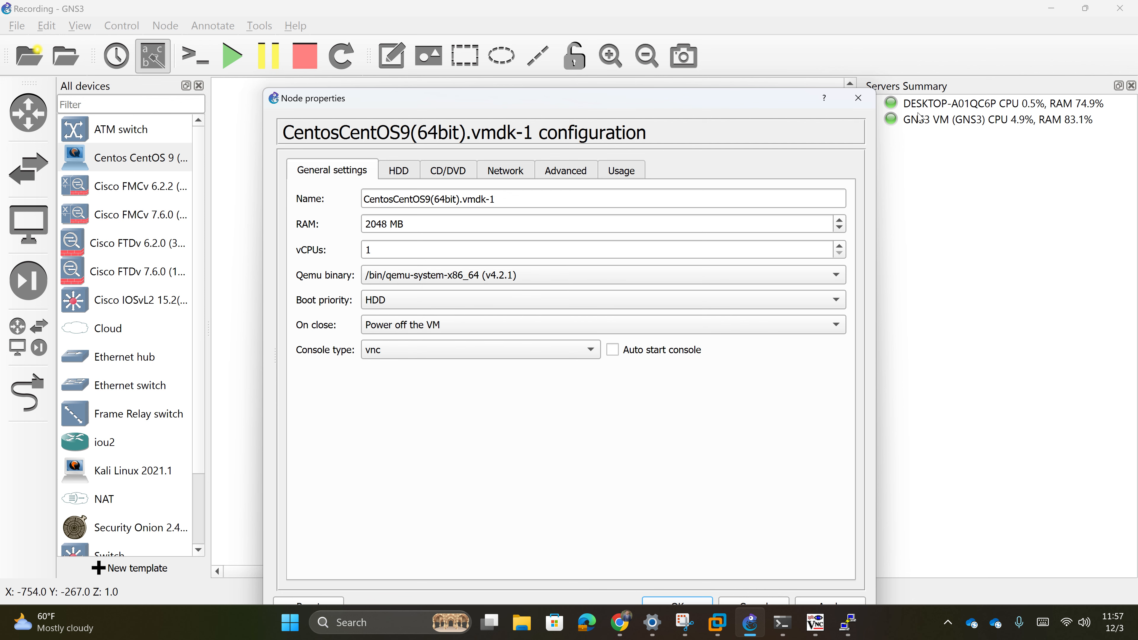
{"action": "left_click", "coordinate": [858, 98]}
{"action": "right_click", "coordinate": [362, 219]}
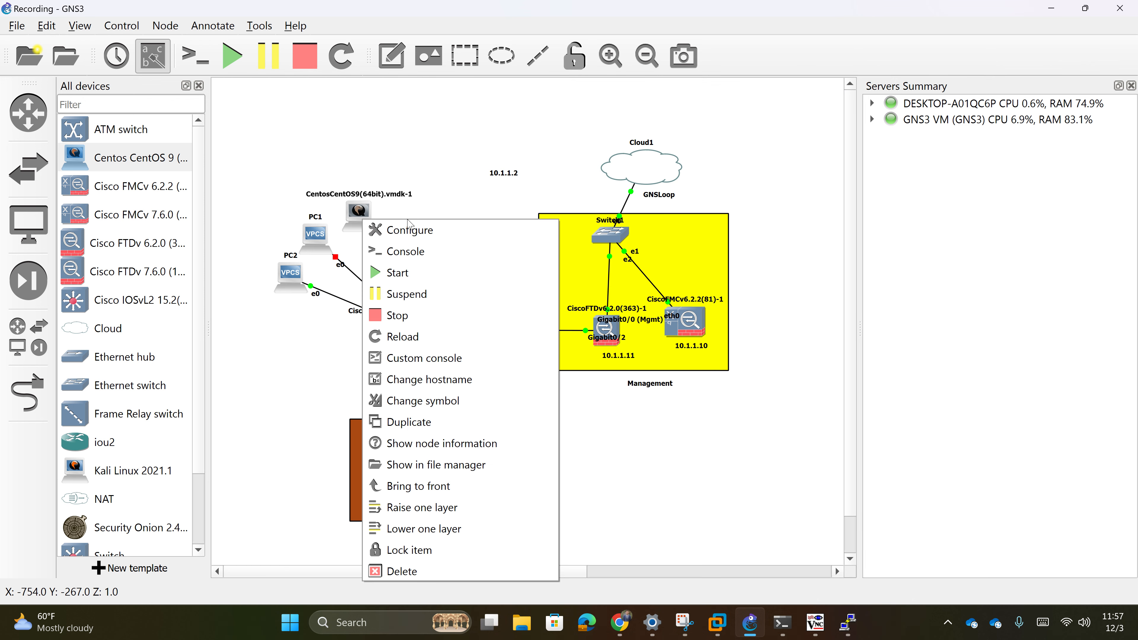
{"action": "left_click", "coordinate": [418, 271]}
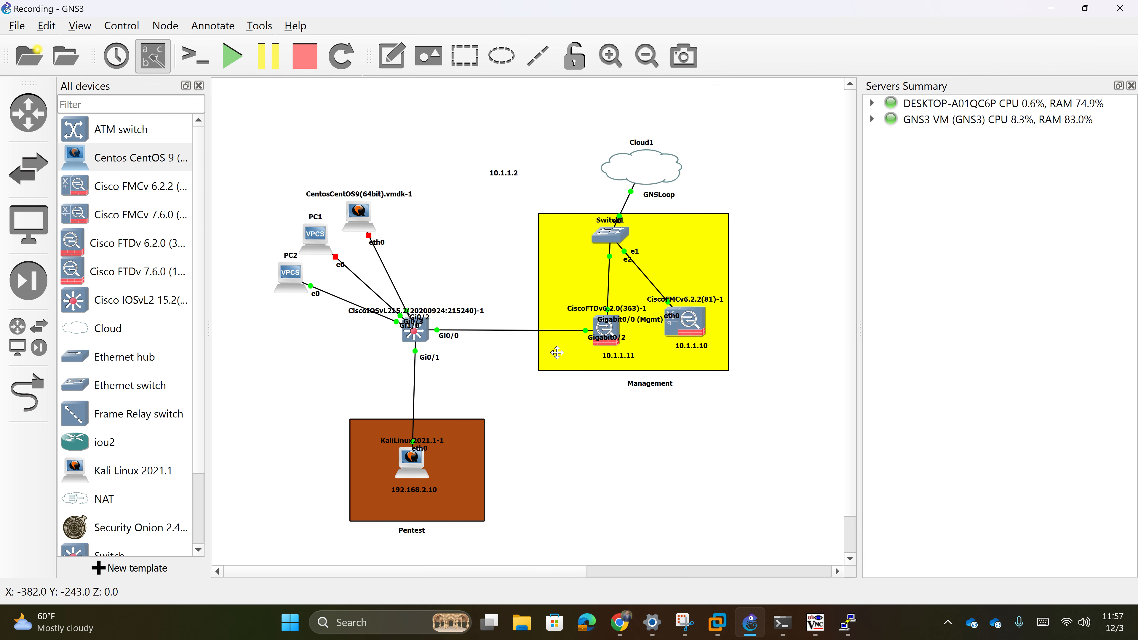
{"action": "double_click", "coordinate": [367, 216]}
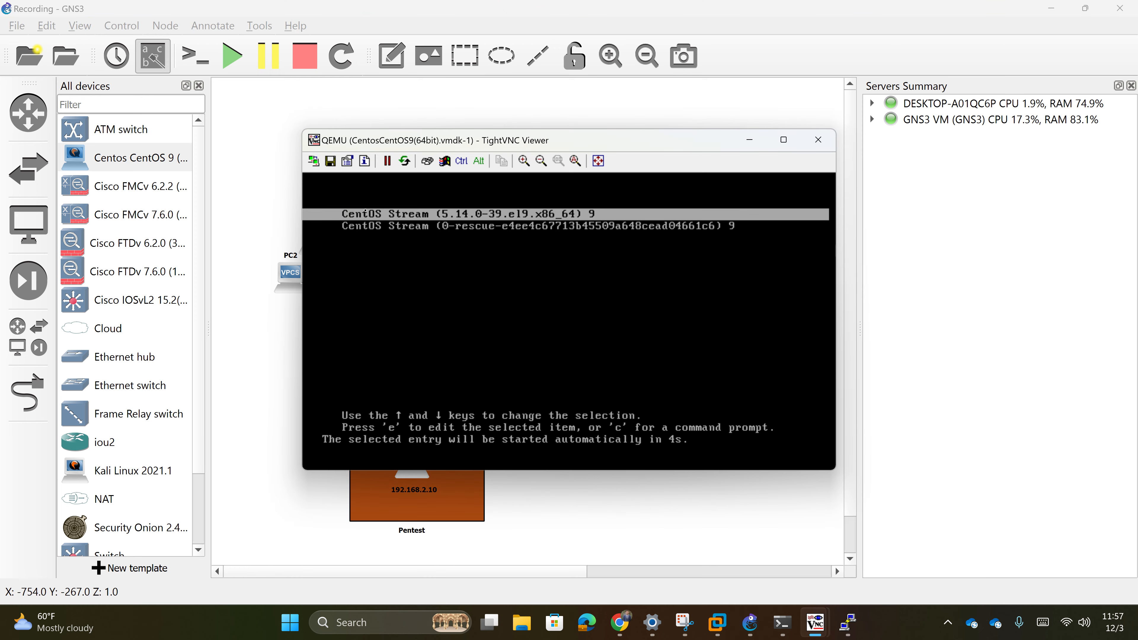
{"action": "key", "text": "Return"}
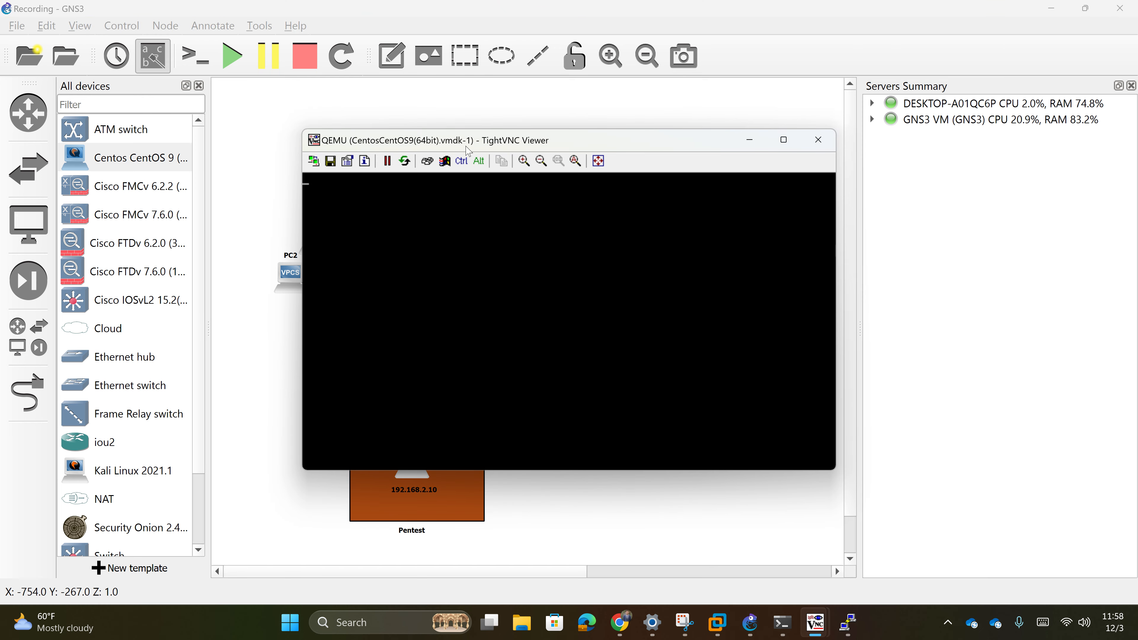
{"action": "left_click_drag", "start_coordinate": [550, 145], "coordinate": [884, 184]}
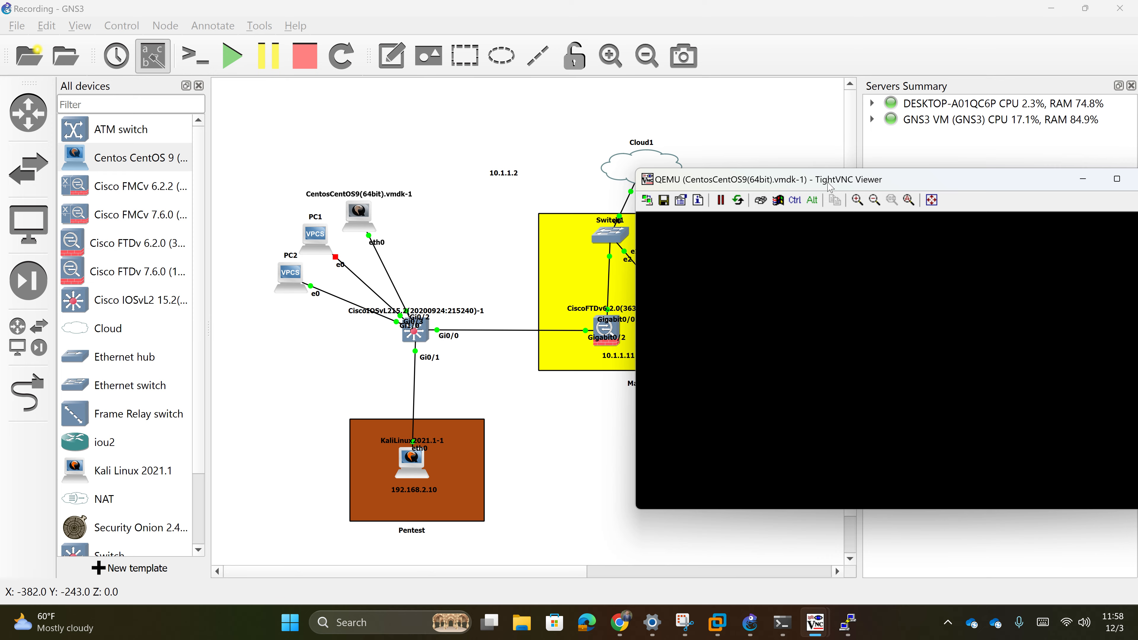
{"action": "left_click_drag", "start_coordinate": [827, 183], "coordinate": [753, 148]}
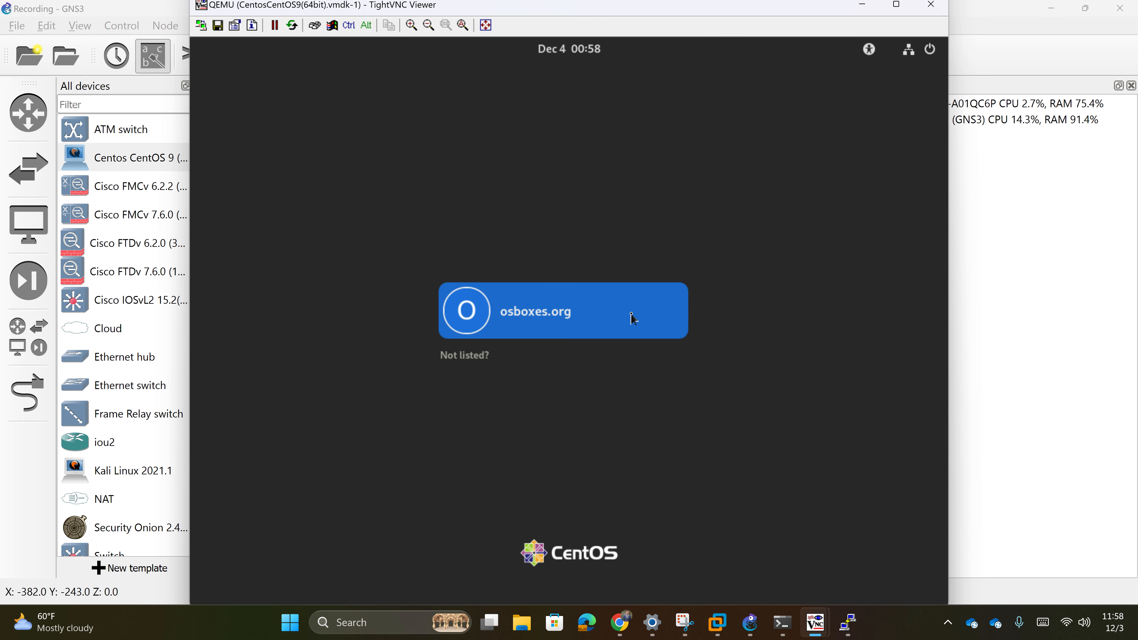
- Select the default user on the GNOME login screen and enter the account password
{"action": "left_click", "coordinate": [630, 319]}
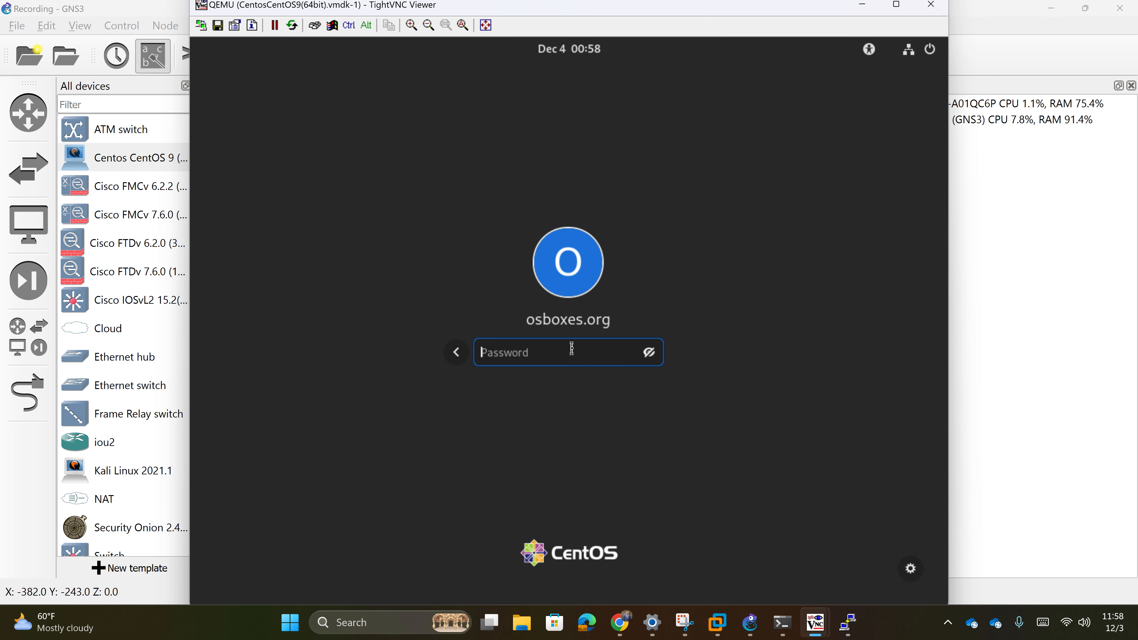
{"action": "type", "text": "osbox"}
{"action": "key", "text": "BackSpace"}
{"action": "key", "text": "BackSpace"}
{"action": "key", "text": "BackSpace"}
{"action": "key", "text": "BackSpace"}
{"action": "key", "text": "BackSpace"}
{"action": "type", "text": "osboxes.org"}
{"action": "key", "text": "Return"}
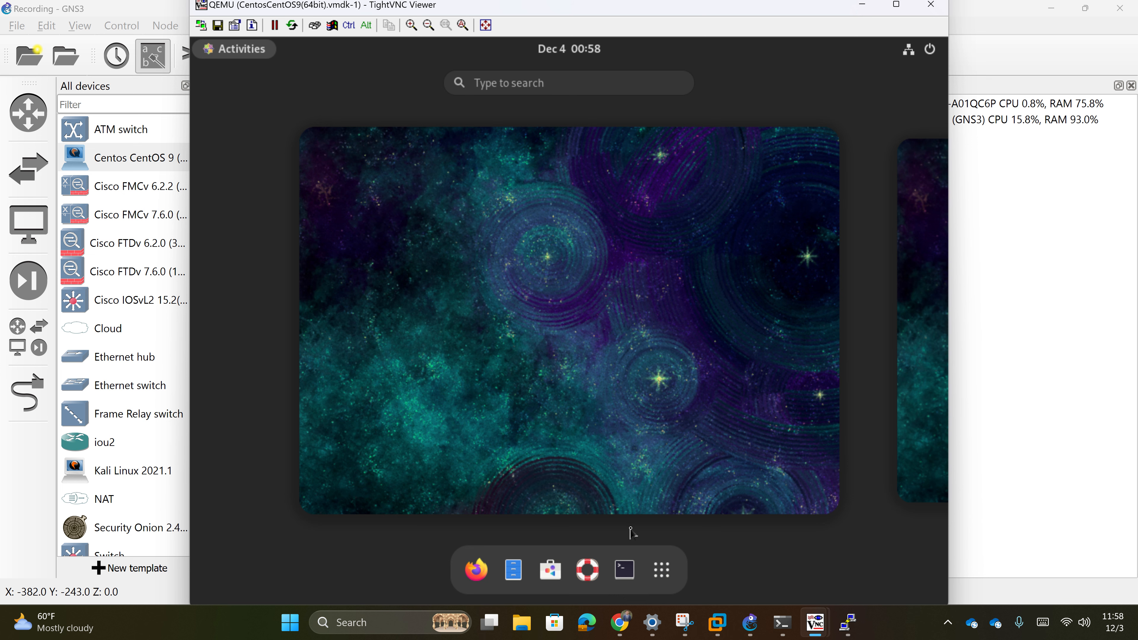
- Run ifconfig in a CentOS terminal to show address 192.168.3.3, then minimize the VNC viewer
{"action": "left_click", "coordinate": [625, 569]}
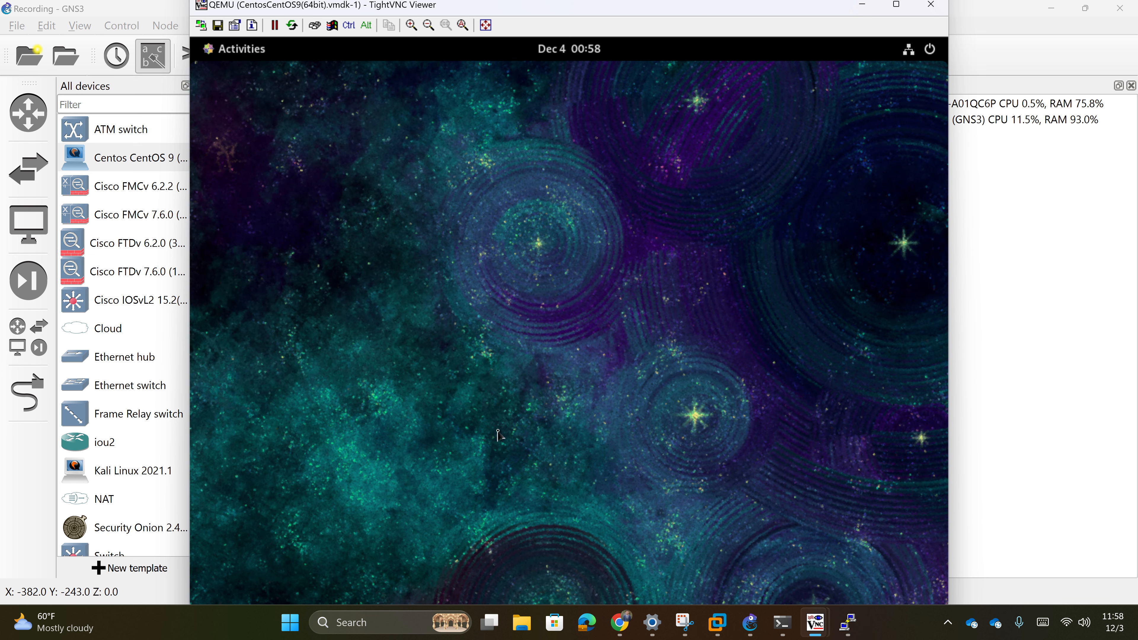
{"action": "type", "text": "ifc"}
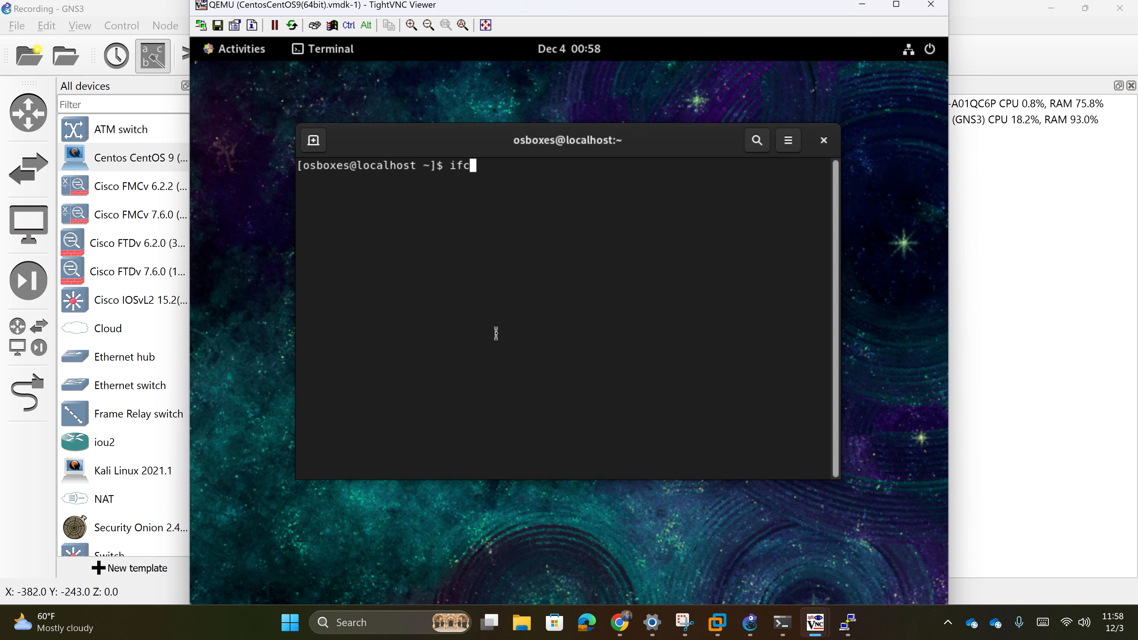
{"action": "type", "text": "onfig"}
{"action": "key", "text": "Return"}
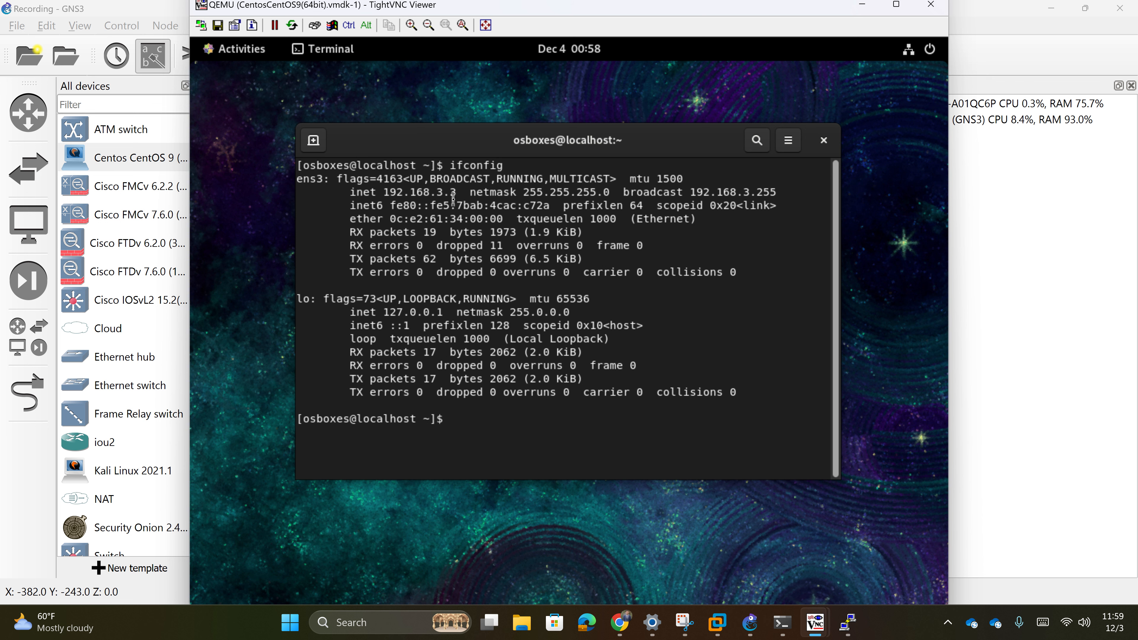
{"action": "left_click_drag", "start_coordinate": [586, 140], "coordinate": [578, 160]}
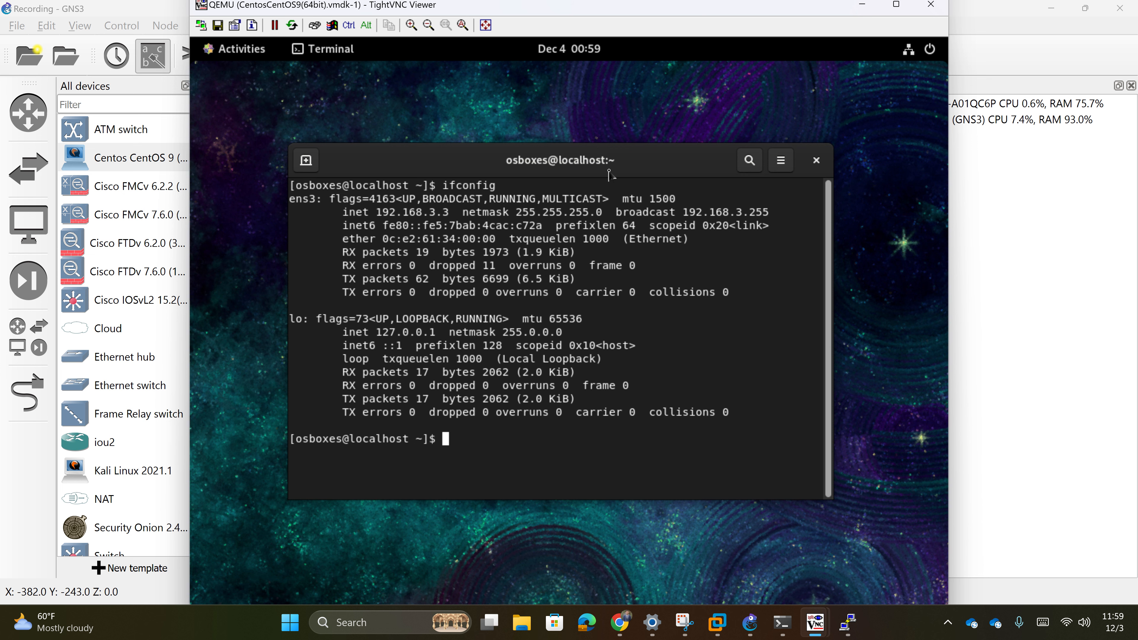
{"action": "left_click", "coordinate": [861, 6]}
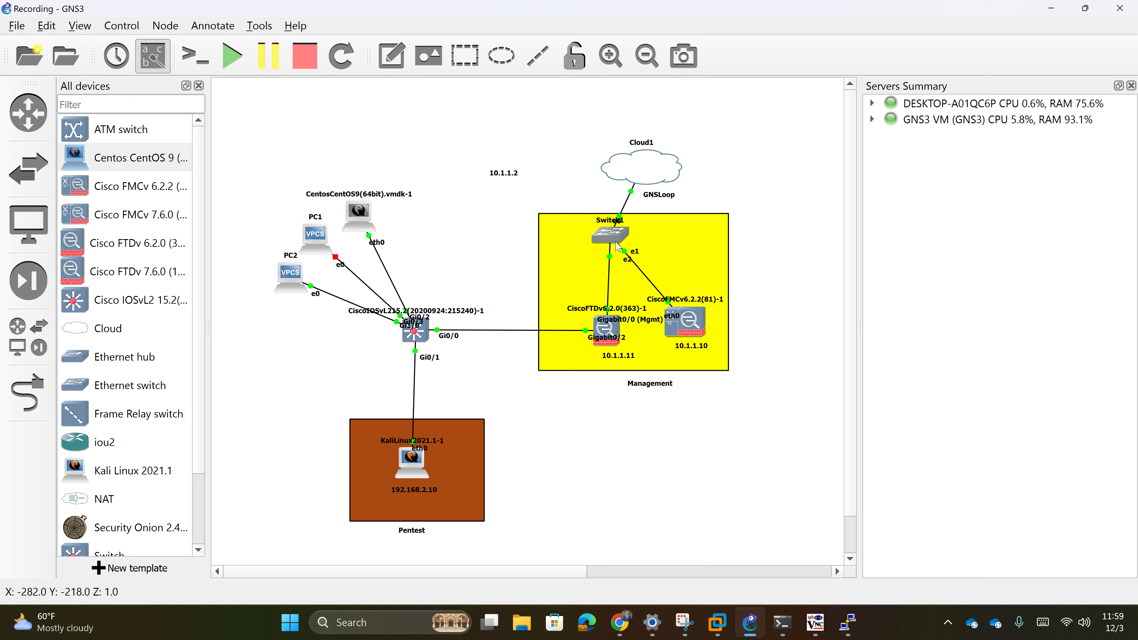
{"action": "mouse_move", "coordinate": [615, 242]}
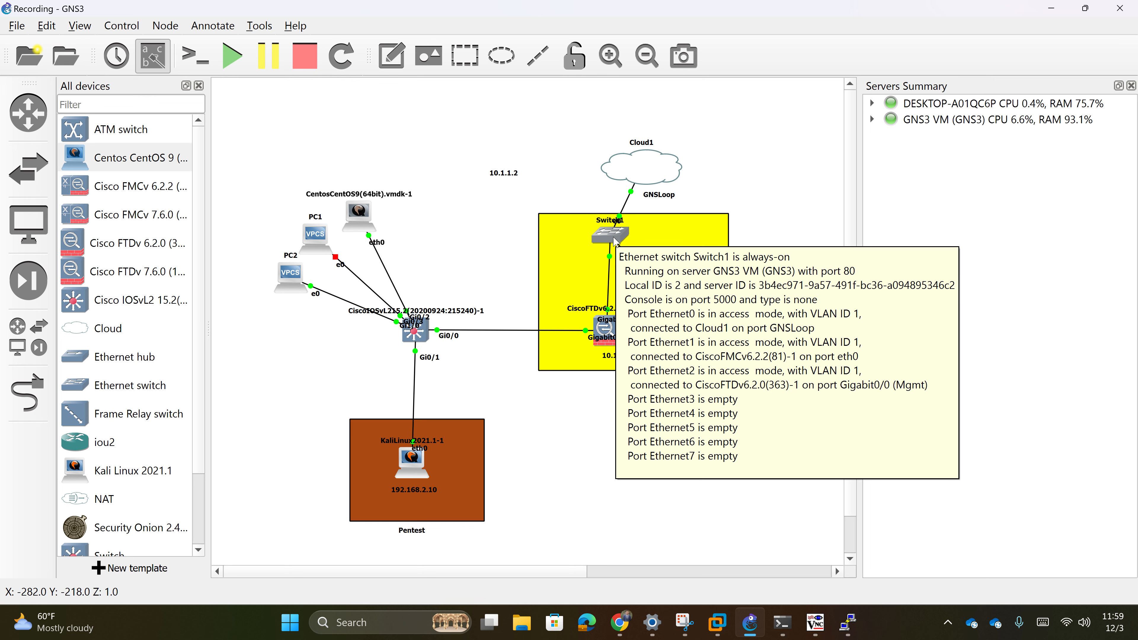